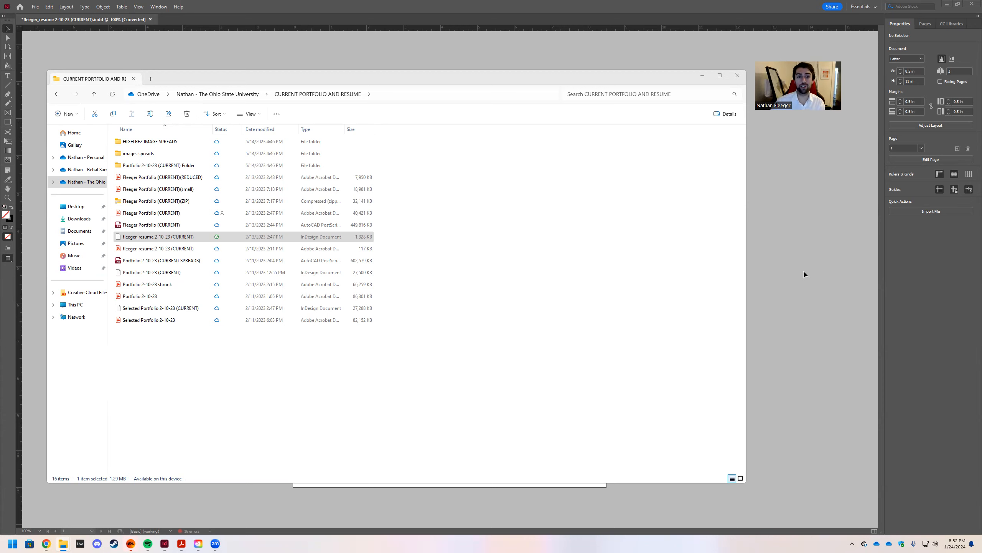
Minimize File Explorer so the résumé open in InDesign is visible.
{"action": "left_click", "coordinate": [702, 78]}
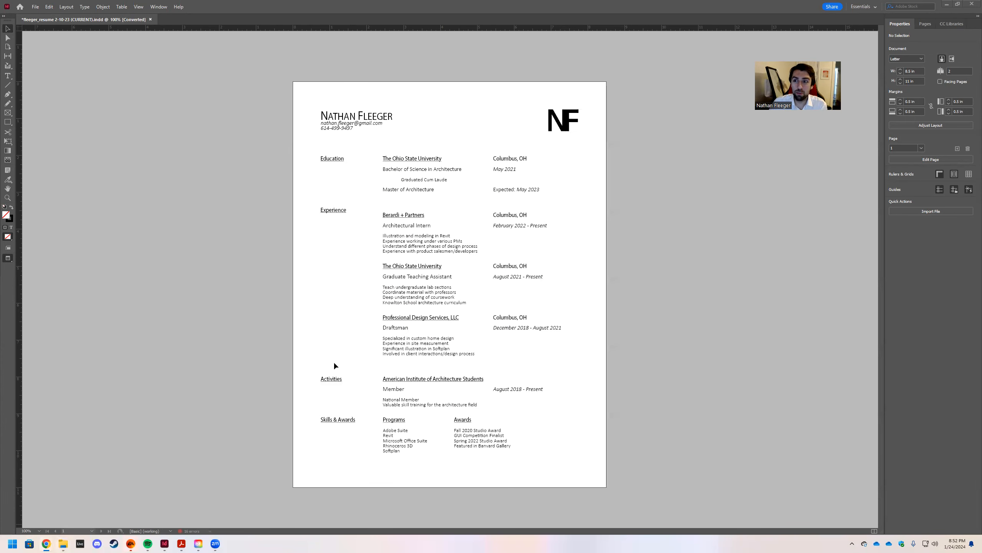
{"action": "scroll", "coordinate": [205, 169], "scroll_direction": "down", "scroll_amount": 1}
{"action": "scroll", "coordinate": [218, 178], "scroll_direction": "up", "scroll_amount": 1}
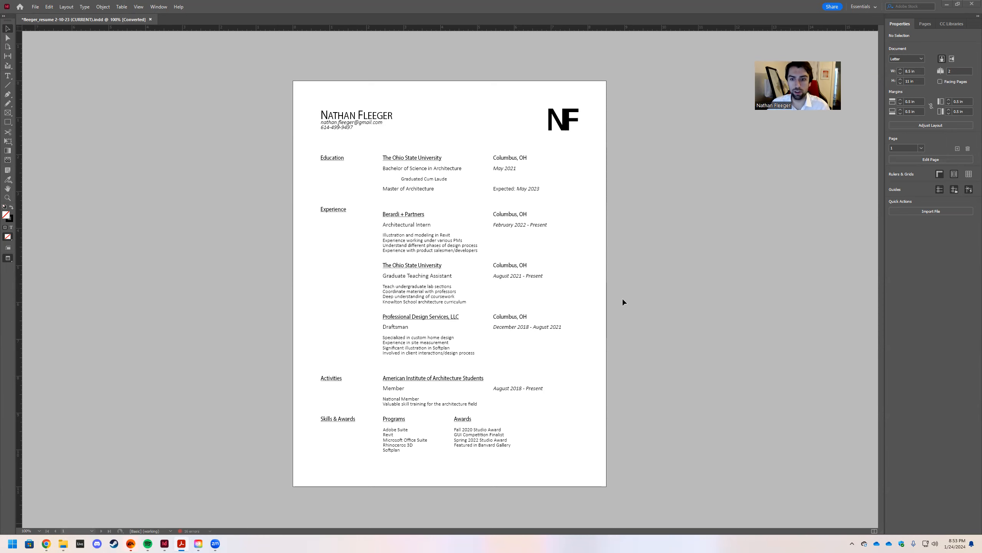
Switch to Normal screen mode to show guides and frame edges, and zoom the résumé to 125%.
{"action": "key", "text": "w"}
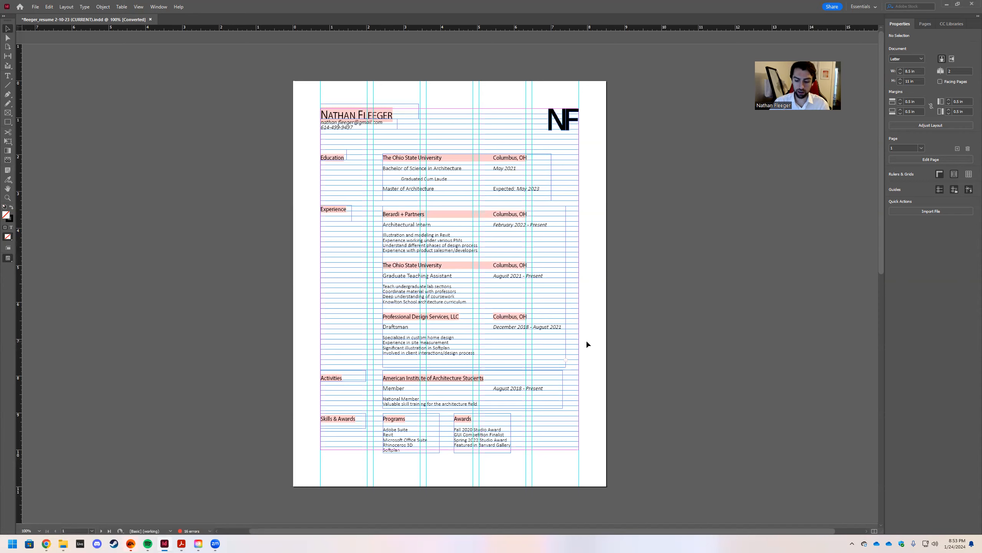
{"action": "key", "text": "ctrl+equal"}
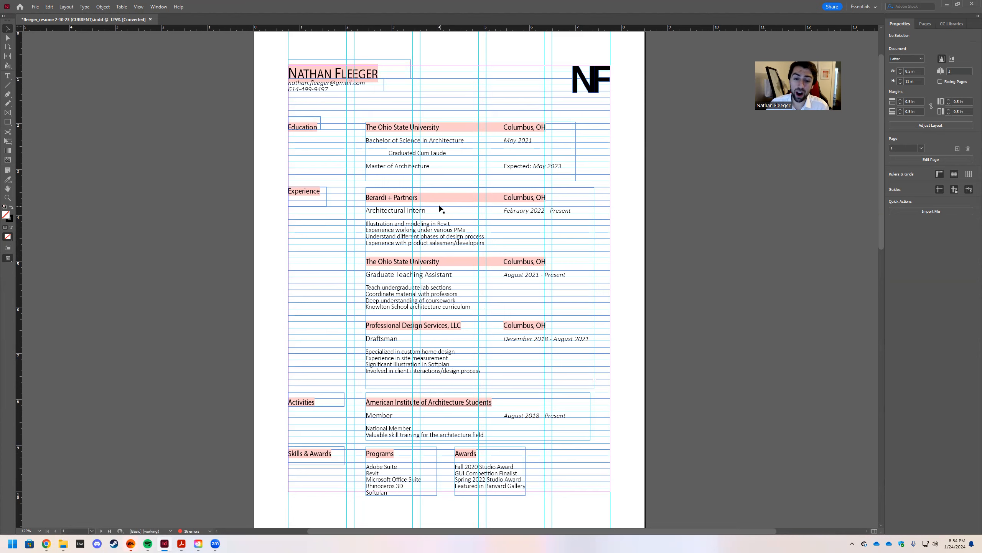
{"action": "scroll", "coordinate": [487, 373], "scroll_direction": "down", "scroll_amount": 1}
{"action": "scroll", "coordinate": [491, 367], "scroll_direction": "up", "scroll_amount": 1}
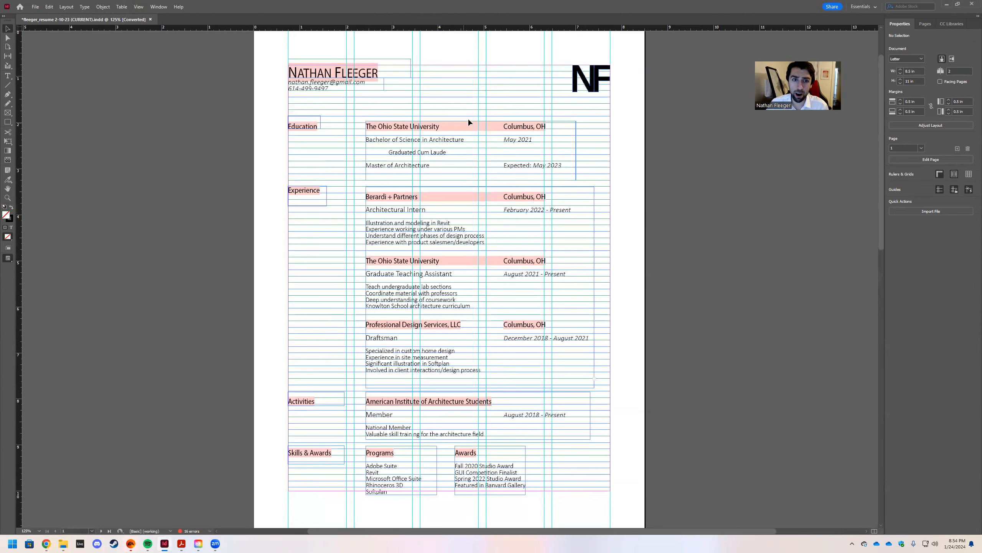
{"action": "scroll", "coordinate": [475, 256], "scroll_direction": "up", "scroll_amount": 1}
{"action": "scroll", "coordinate": [482, 259], "scroll_direction": "down", "scroll_amount": 1}
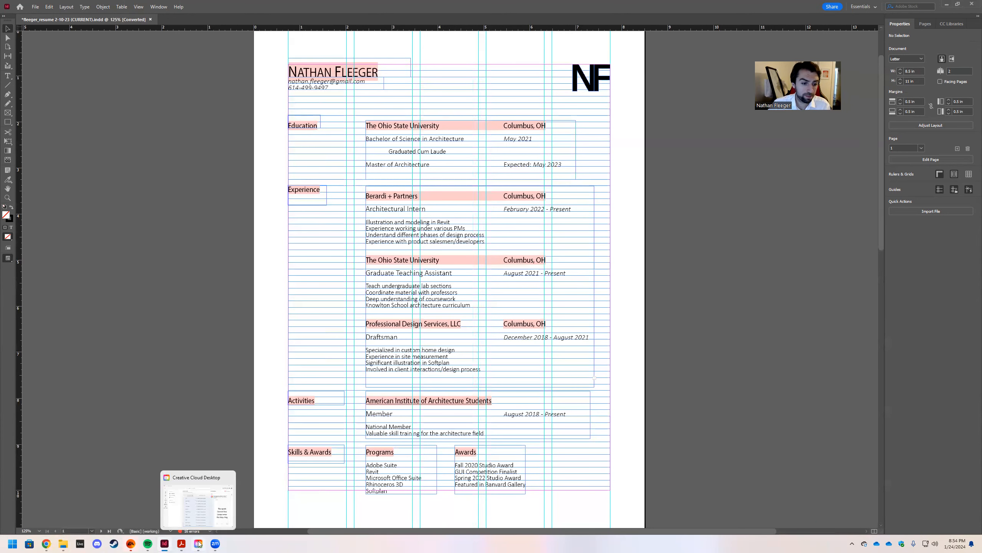
{"action": "left_click", "coordinate": [186, 514]}
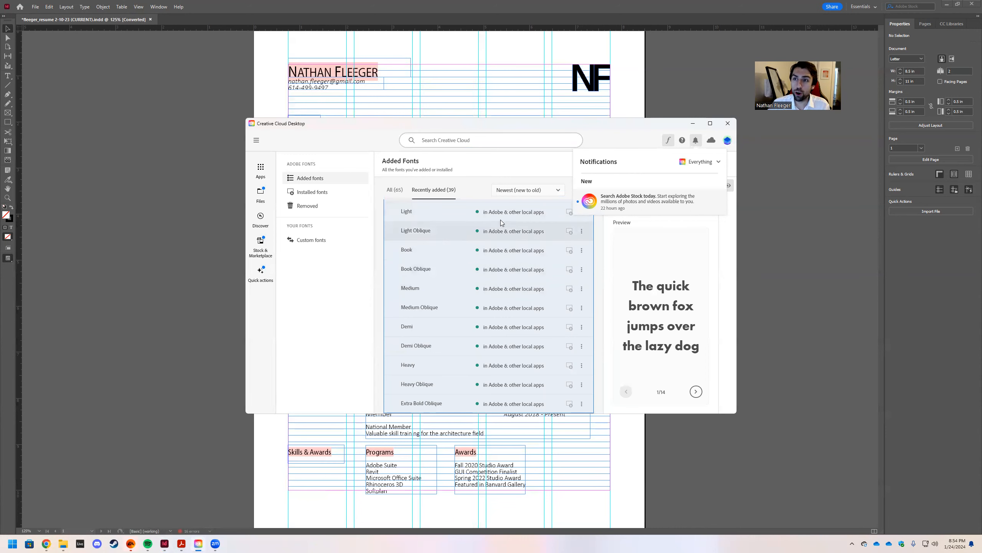
Dismiss Creative Cloud's notifications list, then open and close its navigation menu.
{"action": "left_click", "coordinate": [665, 252]}
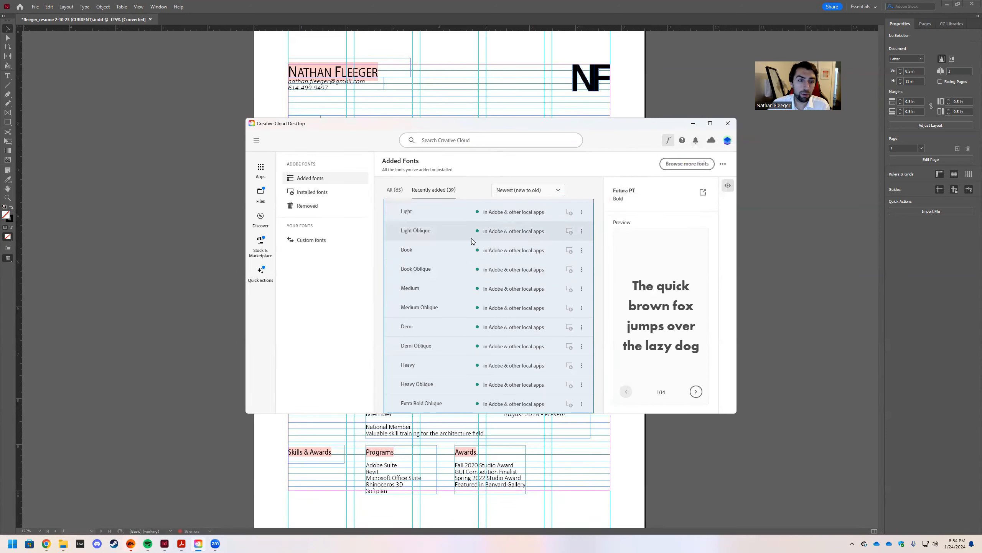
{"action": "left_click", "coordinate": [256, 140]}
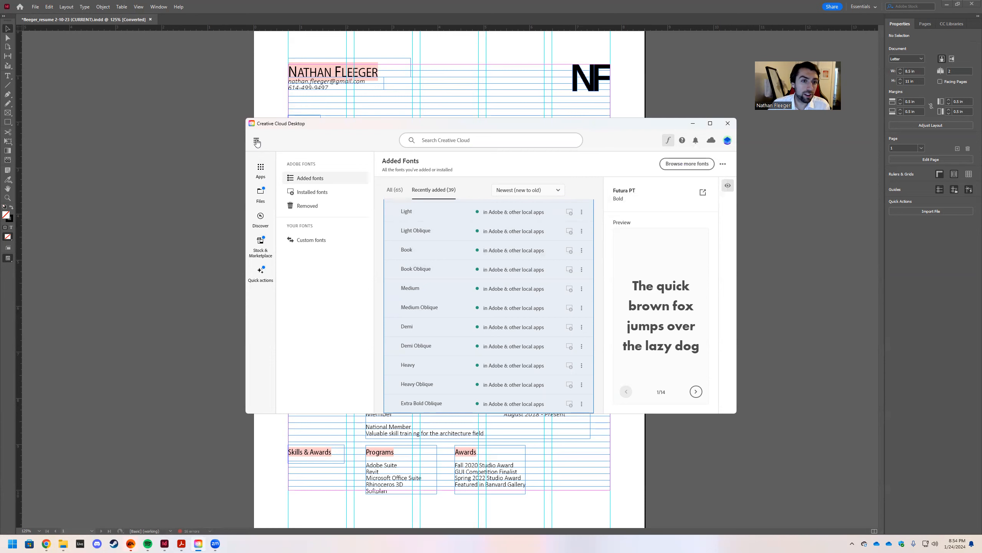
{"action": "left_click", "coordinate": [296, 141]}
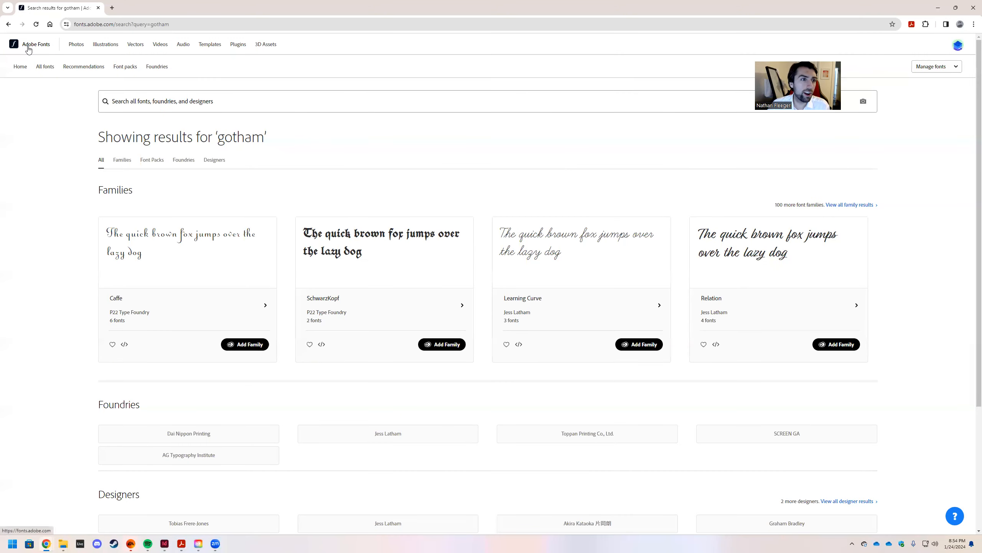
Go to the Adobe Fonts home page and browse Trending now, New releases and Hidden gems.
{"action": "left_click", "coordinate": [38, 45]}
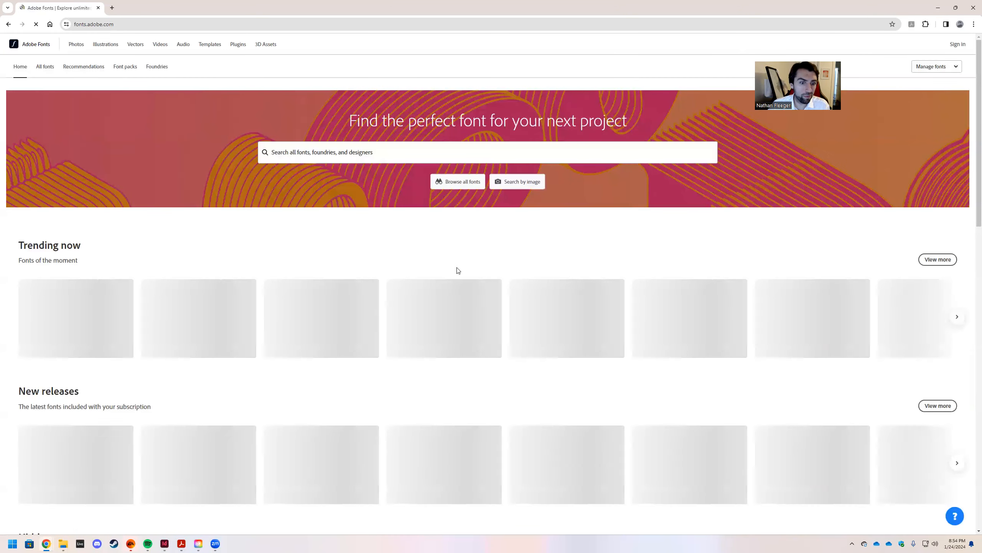
{"action": "scroll", "coordinate": [419, 251], "scroll_direction": "down", "scroll_amount": 1}
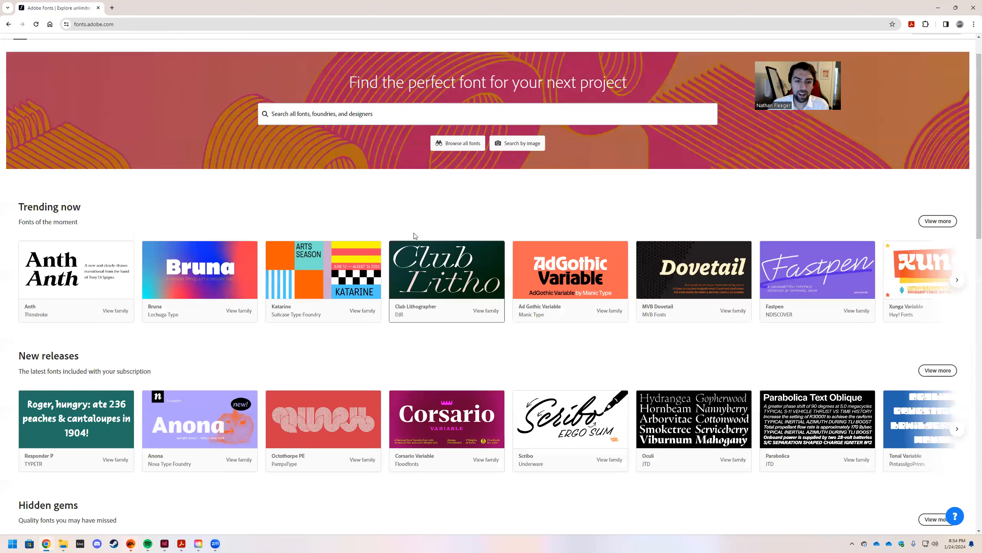
{"action": "scroll", "coordinate": [616, 310], "scroll_direction": "down", "scroll_amount": 3}
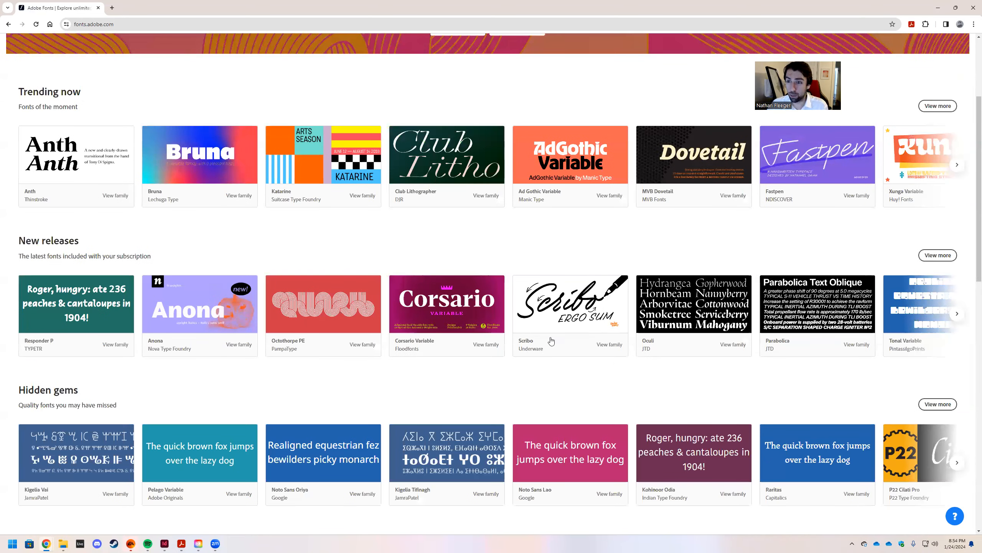
{"action": "scroll", "coordinate": [593, 294], "scroll_direction": "down", "scroll_amount": 1}
{"action": "scroll", "coordinate": [592, 288], "scroll_direction": "down", "scroll_amount": 3}
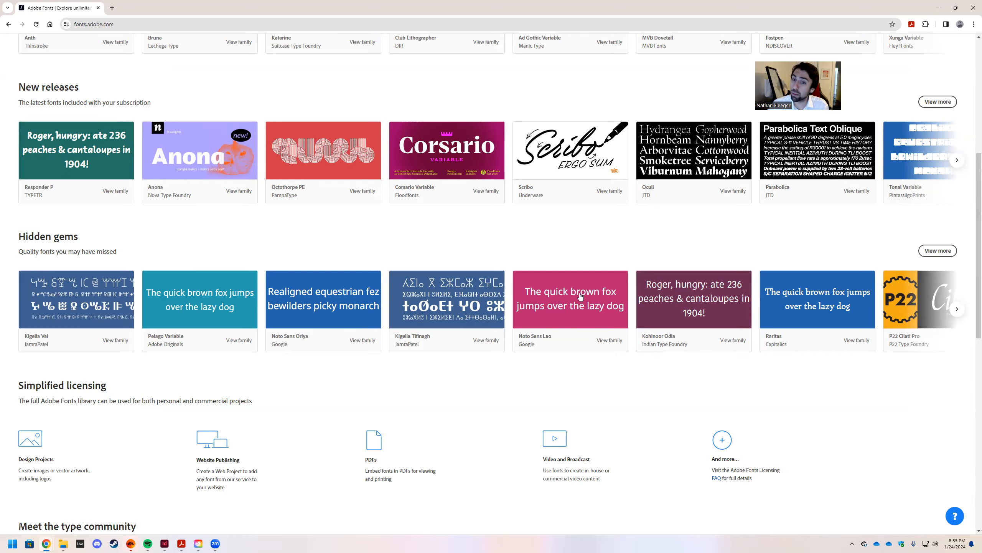
{"action": "scroll", "coordinate": [674, 378], "scroll_direction": "up", "scroll_amount": 1}
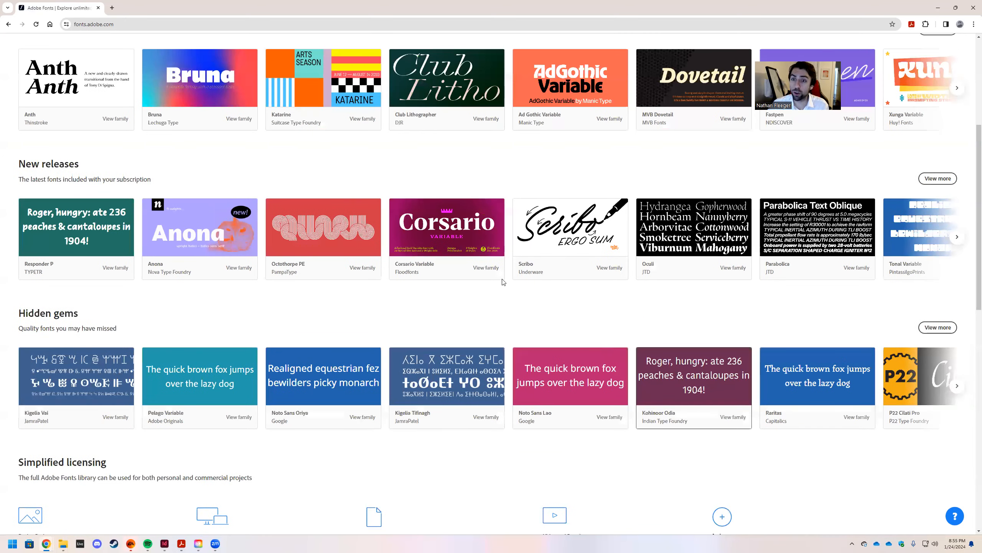
{"action": "scroll", "coordinate": [651, 294], "scroll_direction": "up", "scroll_amount": 4}
{"action": "scroll", "coordinate": [467, 321], "scroll_direction": "up", "scroll_amount": 1}
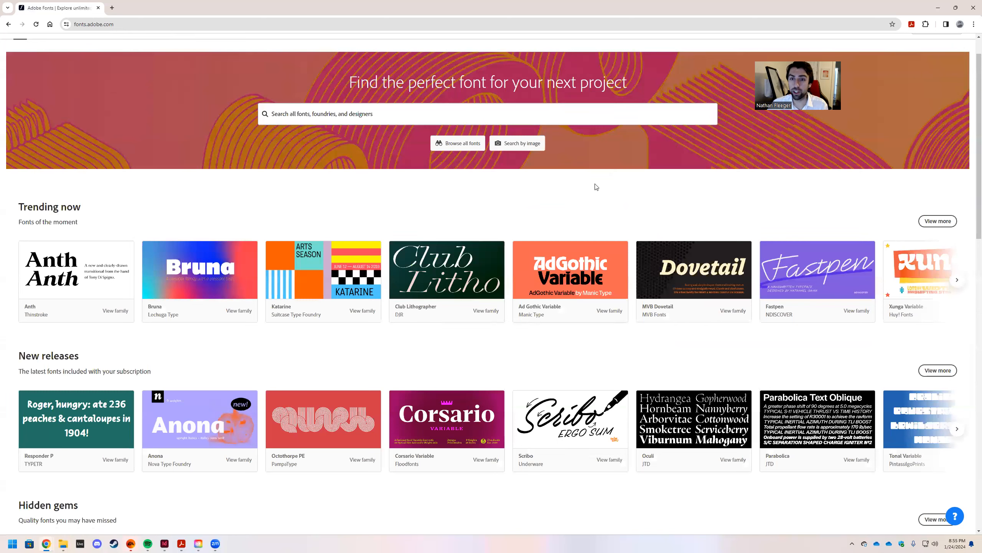
Return to Creative Cloud, scroll Added Fonts to the Futura PT group, then minimize it.
{"action": "key", "text": "alt+Tab"}
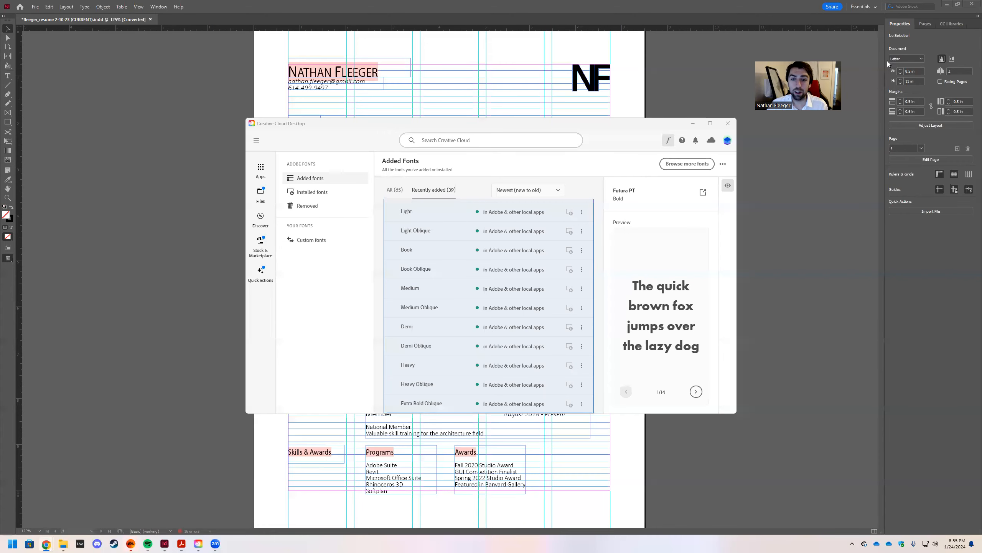
{"action": "scroll", "coordinate": [510, 317], "scroll_direction": "up", "scroll_amount": 3}
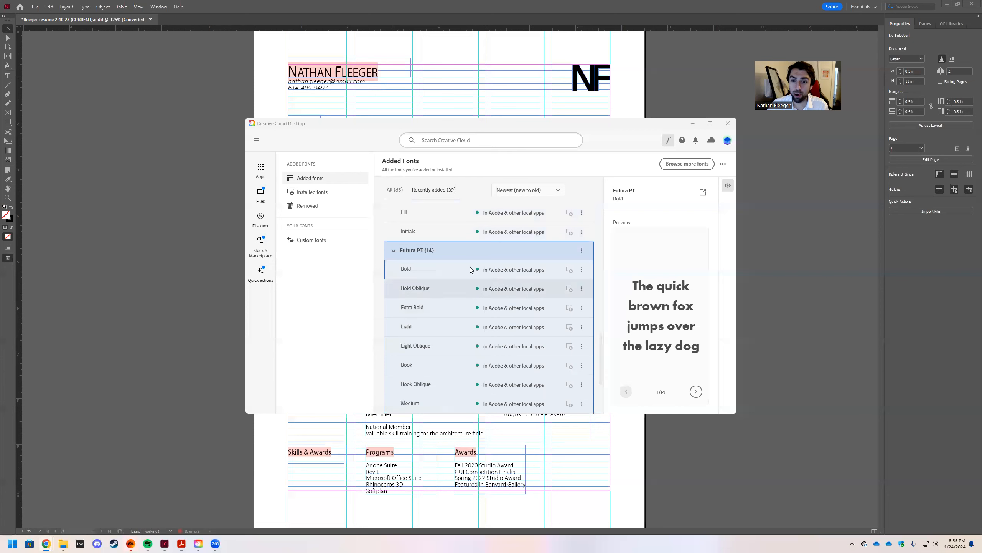
{"action": "scroll", "coordinate": [508, 258], "scroll_direction": "up", "scroll_amount": 4}
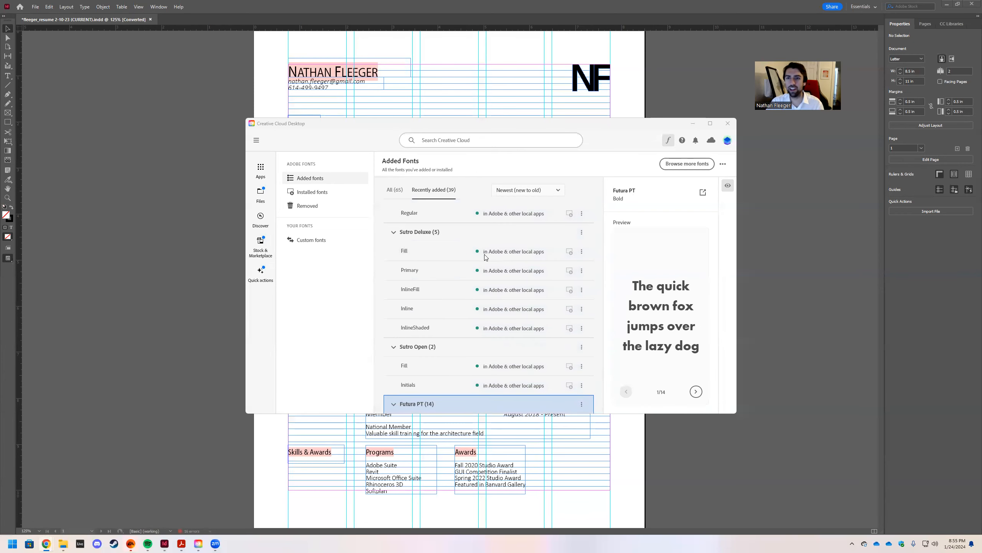
{"action": "left_click", "coordinate": [694, 124]}
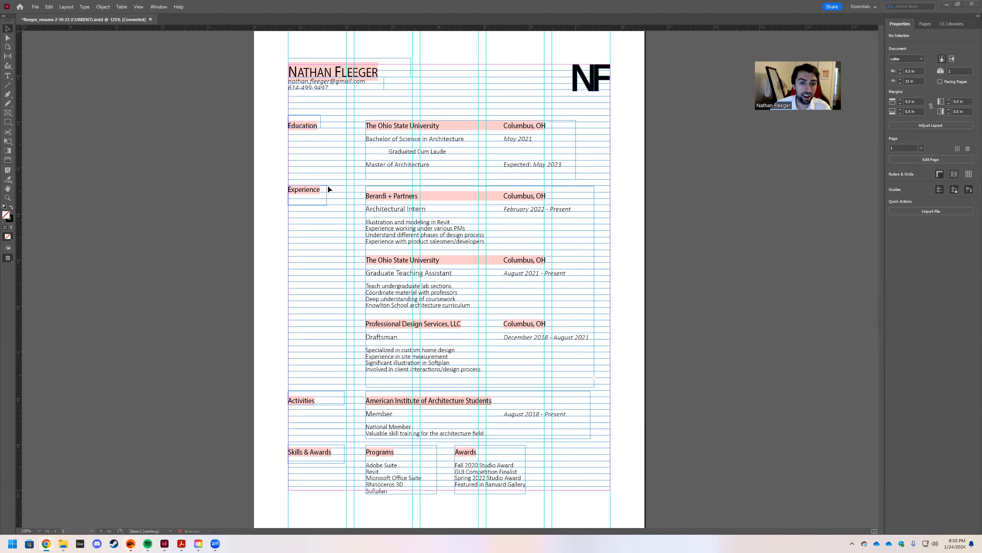
Zoom the résumé to 200% to inspect its header, Education and Experience sections.
{"action": "left_click", "coordinate": [351, 205]}
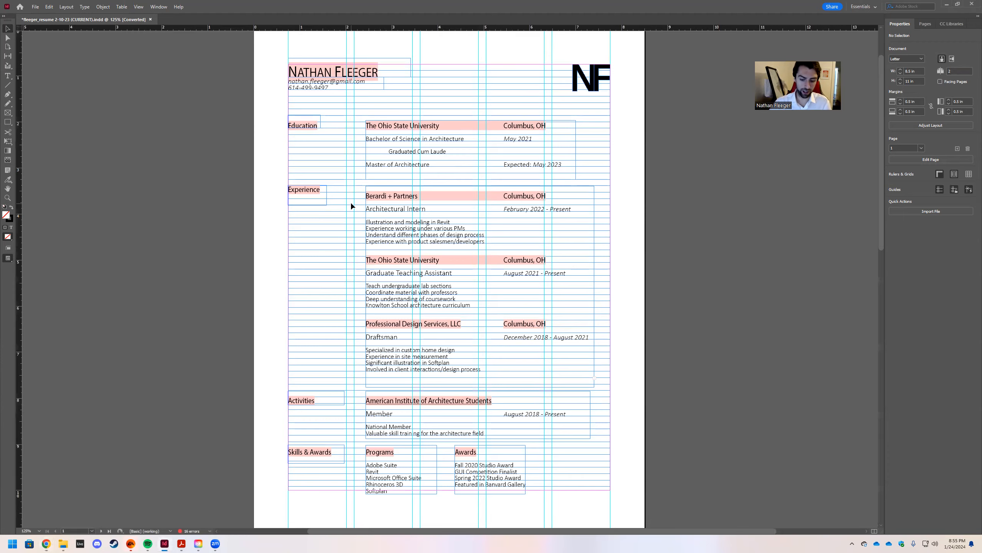
{"action": "key", "text": "ctrl+equal"}
{"action": "key", "text": "ctrl+equal"}
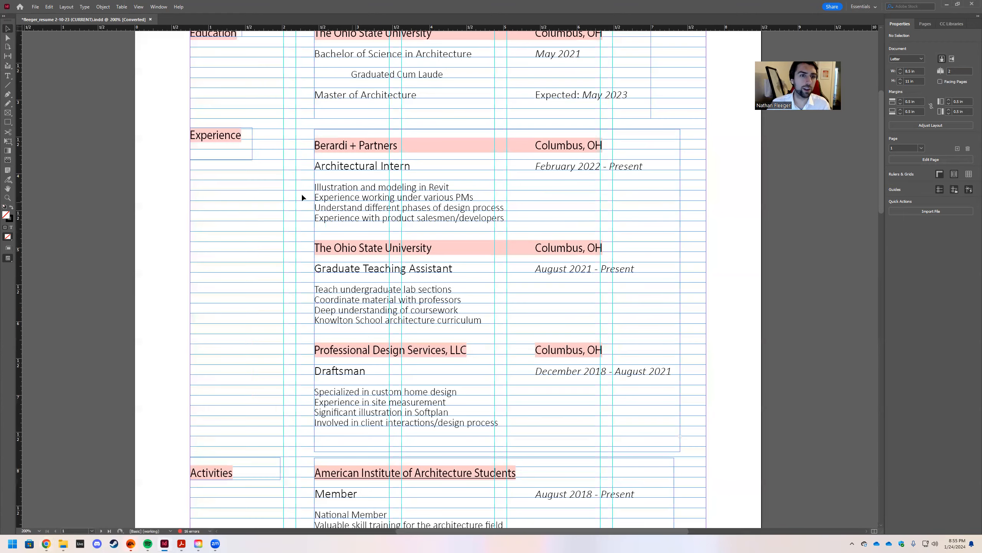
{"action": "scroll", "coordinate": [223, 198], "scroll_direction": "up", "scroll_amount": 5}
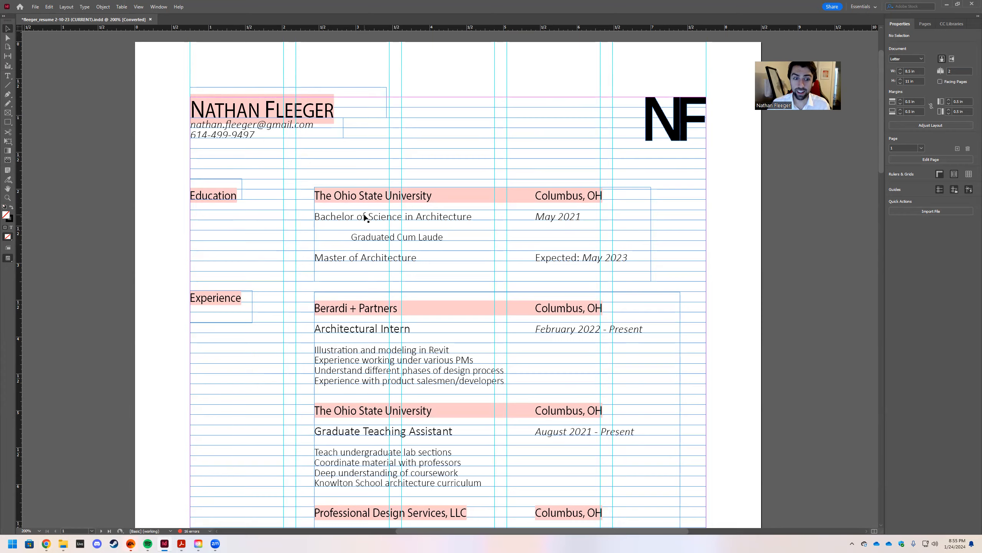
{"action": "scroll", "coordinate": [365, 148], "scroll_direction": "down", "scroll_amount": 3}
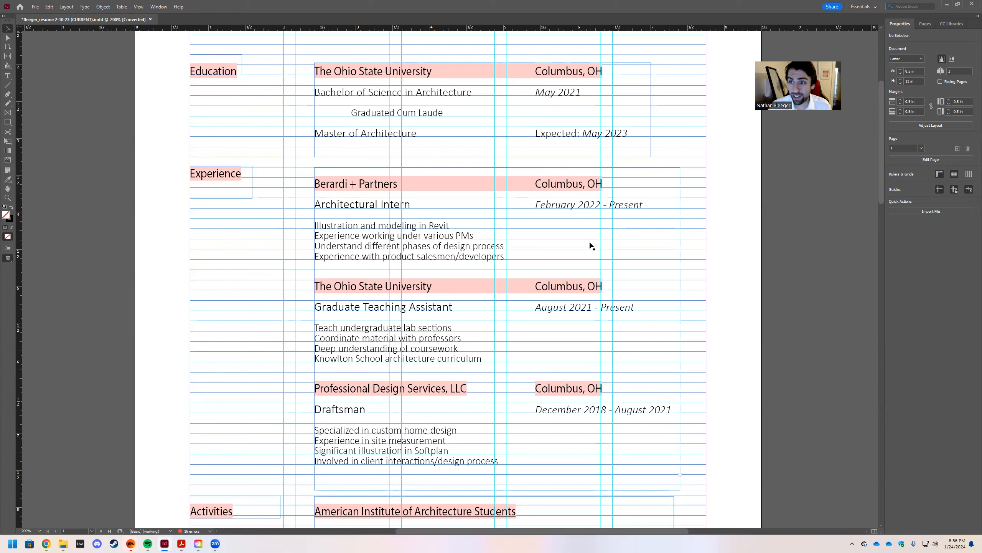
{"action": "left_click", "coordinate": [314, 176]}
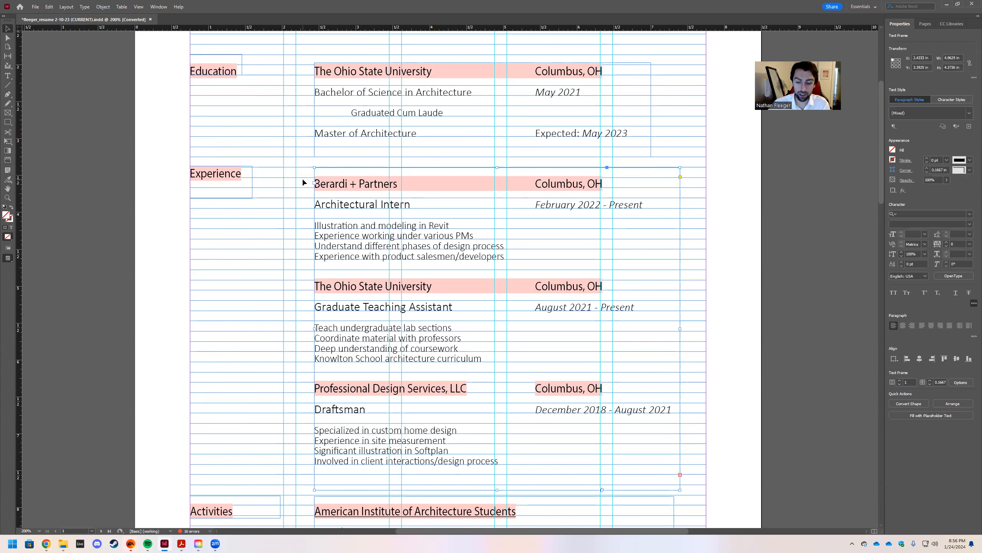
{"action": "key", "text": "Up"}
{"action": "key", "text": "Up"}
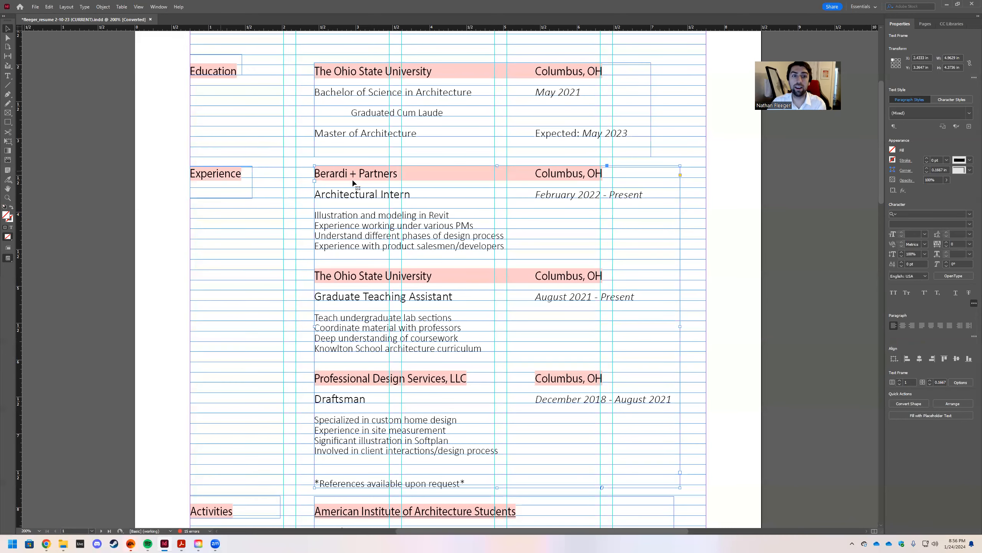
{"action": "scroll", "coordinate": [286, 204], "scroll_direction": "down", "scroll_amount": 2}
{"action": "scroll", "coordinate": [286, 204], "scroll_direction": "down", "scroll_amount": 3}
{"action": "scroll", "coordinate": [258, 101], "scroll_direction": "up", "scroll_amount": 3}
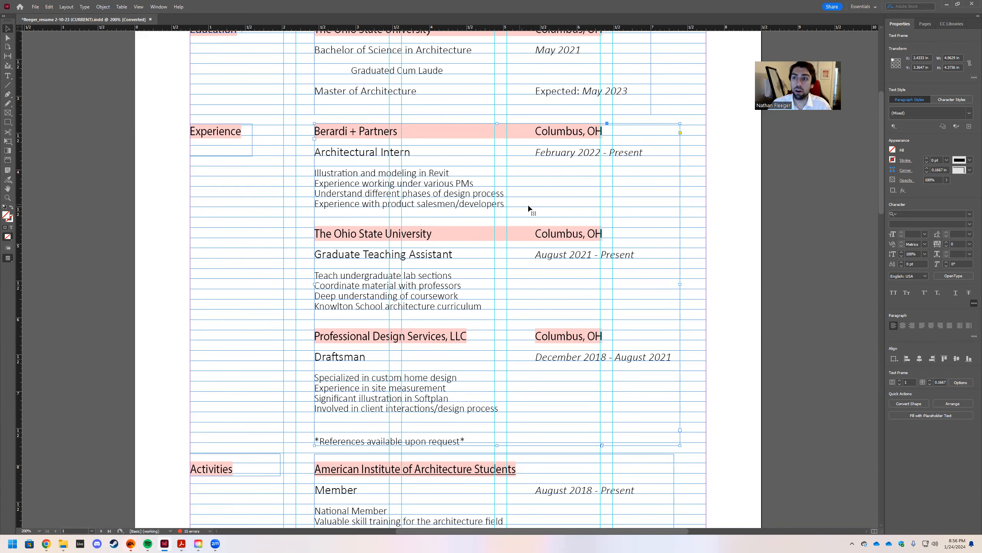
{"action": "scroll", "coordinate": [433, 208], "scroll_direction": "up", "scroll_amount": 2}
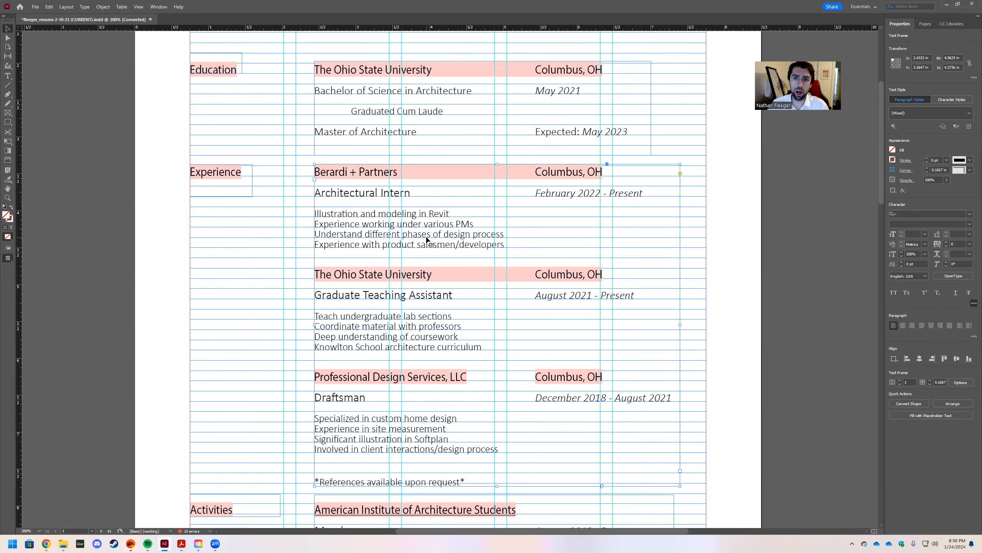
{"action": "scroll", "coordinate": [430, 248], "scroll_direction": "up", "scroll_amount": 6}
{"action": "scroll", "coordinate": [432, 255], "scroll_direction": "down", "scroll_amount": 2}
{"action": "scroll", "coordinate": [444, 326], "scroll_direction": "down", "scroll_amount": 3}
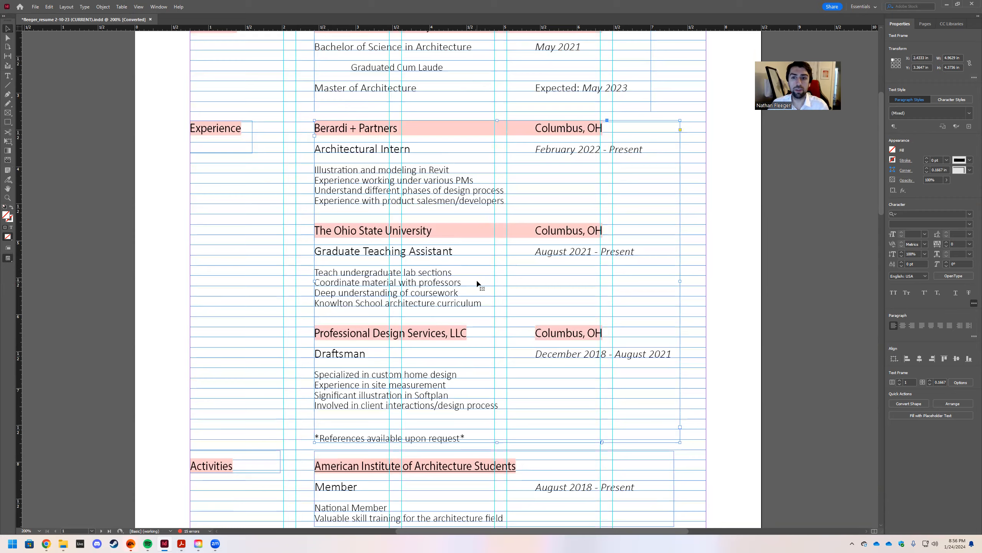
{"action": "scroll", "coordinate": [342, 240], "scroll_direction": "up", "scroll_amount": 5}
{"action": "left_click", "coordinate": [314, 200]}
{"action": "key", "text": "ctrl+minus"}
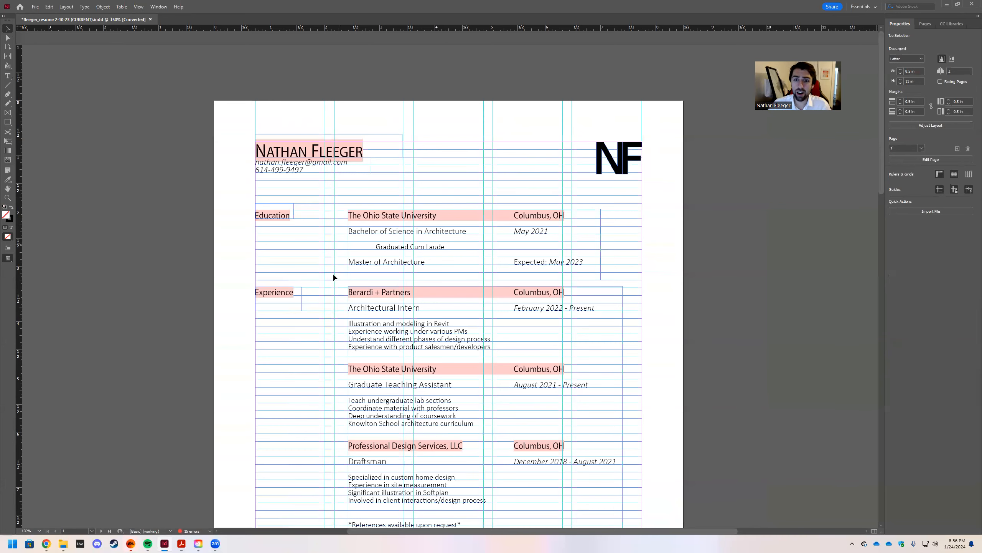
{"action": "scroll", "coordinate": [329, 194], "scroll_direction": "down", "scroll_amount": 3}
Scroll up the résumé, then switch to the lecture PDF showing the example résumé.
{"action": "scroll", "coordinate": [332, 138], "scroll_direction": "up", "scroll_amount": 3}
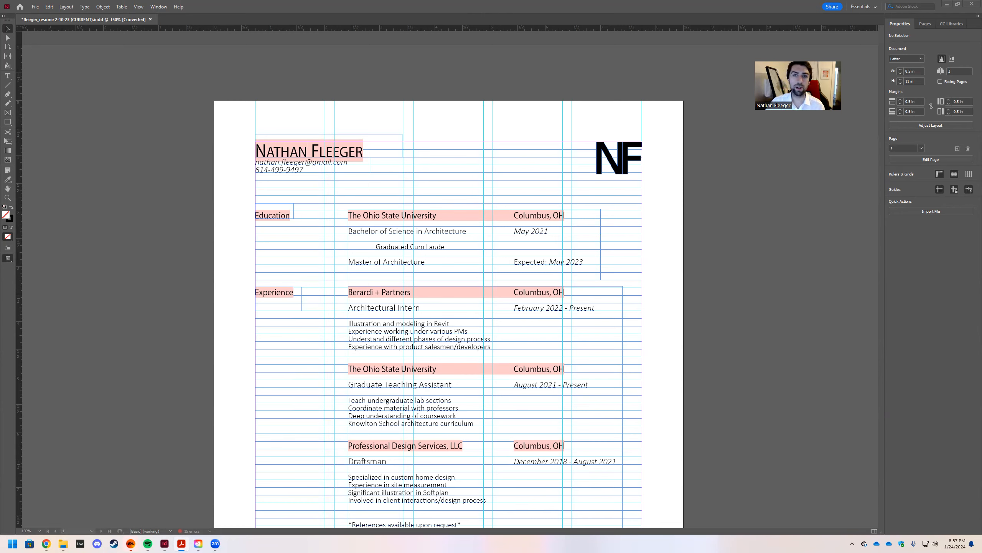
{"action": "key", "text": "alt+Tab"}
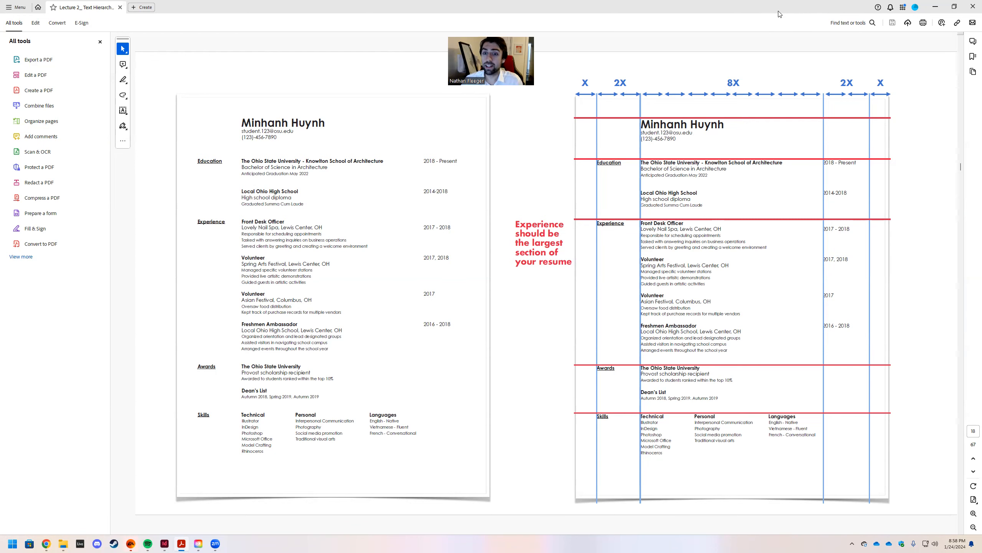
Switch from the Acrobat lecture PDF back to the InDesign résumé.
{"action": "key", "text": "alt+Tab"}
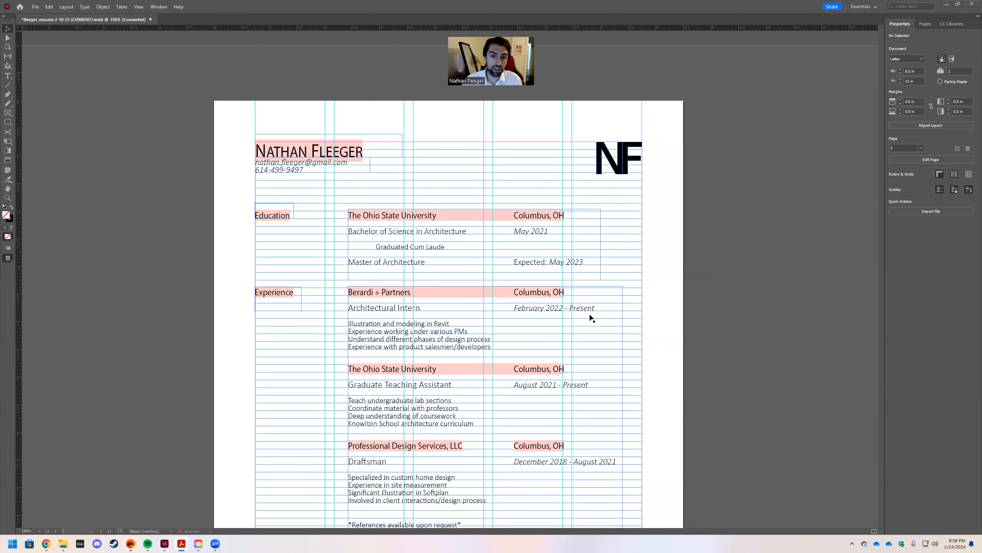
Scroll the résumé down to its Skills & Awards section and open the File menu.
{"action": "scroll", "coordinate": [588, 318], "scroll_direction": "down", "scroll_amount": 2}
{"action": "scroll", "coordinate": [425, 290], "scroll_direction": "down", "scroll_amount": 5}
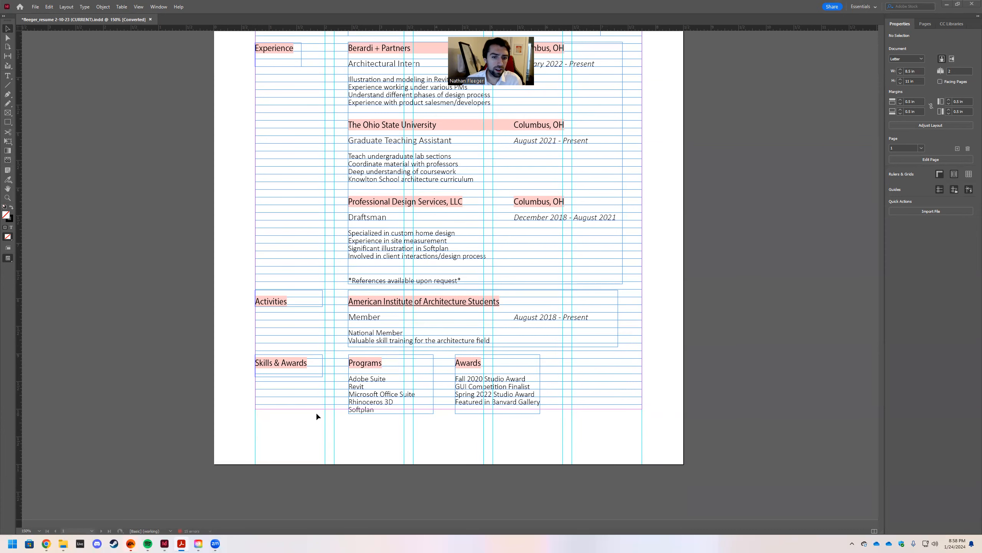
{"action": "scroll", "coordinate": [437, 383], "scroll_direction": "up", "scroll_amount": 5}
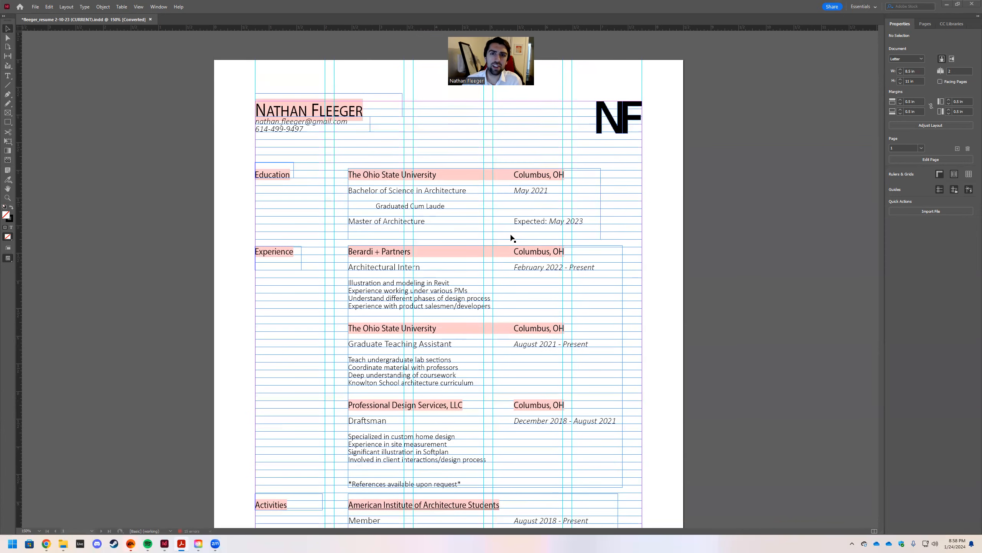
{"action": "scroll", "coordinate": [394, 276], "scroll_direction": "down", "scroll_amount": 1}
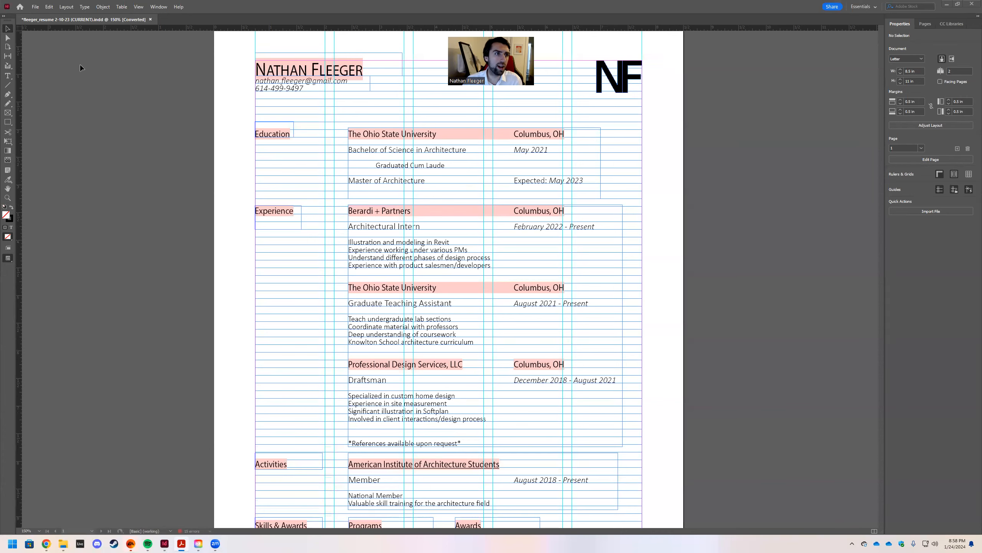
{"action": "left_click", "coordinate": [34, 7]}
{"action": "mouse_move", "coordinate": [46, 16]}
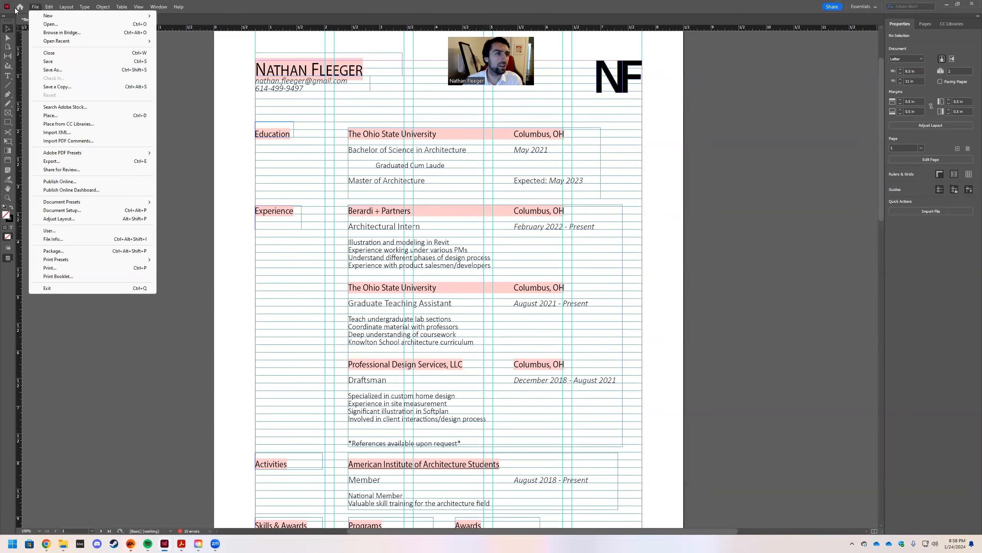
Create a new Letter-size document with its units set to inches.
{"action": "left_click", "coordinate": [190, 16]}
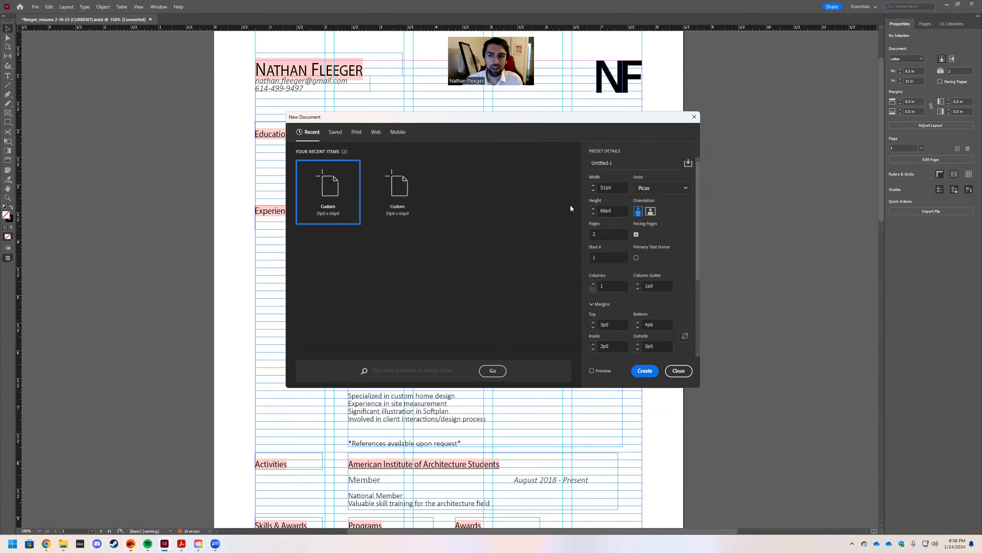
{"action": "left_click", "coordinate": [660, 189]}
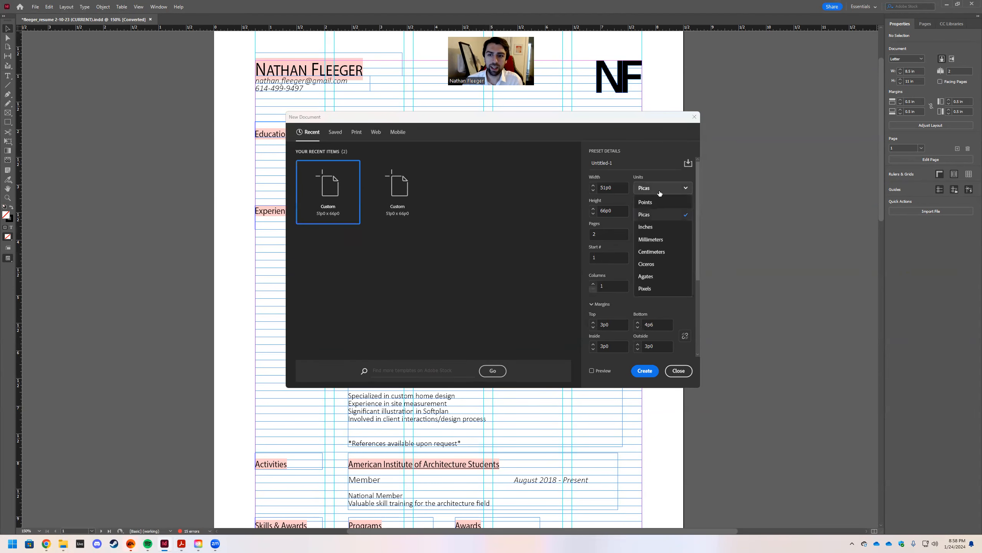
{"action": "left_click", "coordinate": [647, 227]}
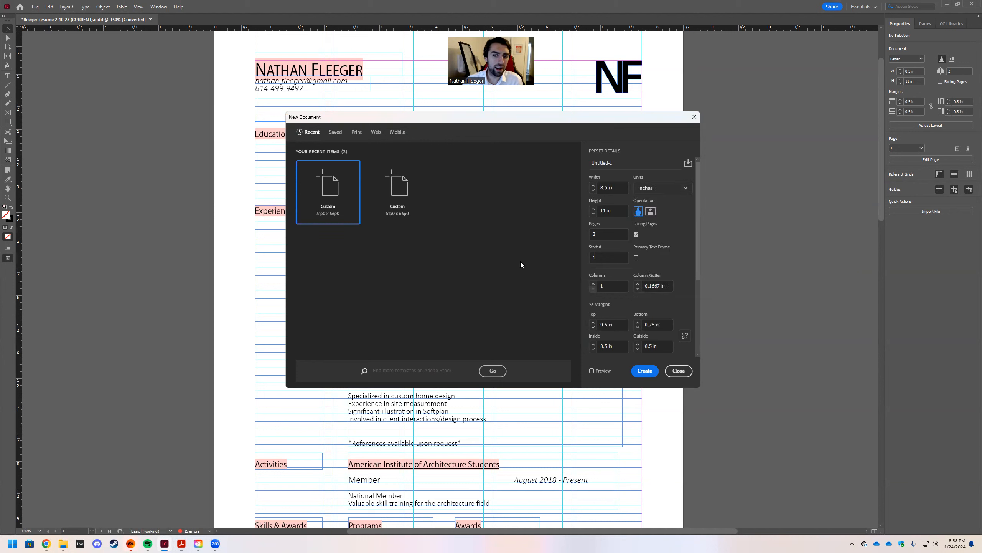
{"action": "left_click", "coordinate": [645, 371]}
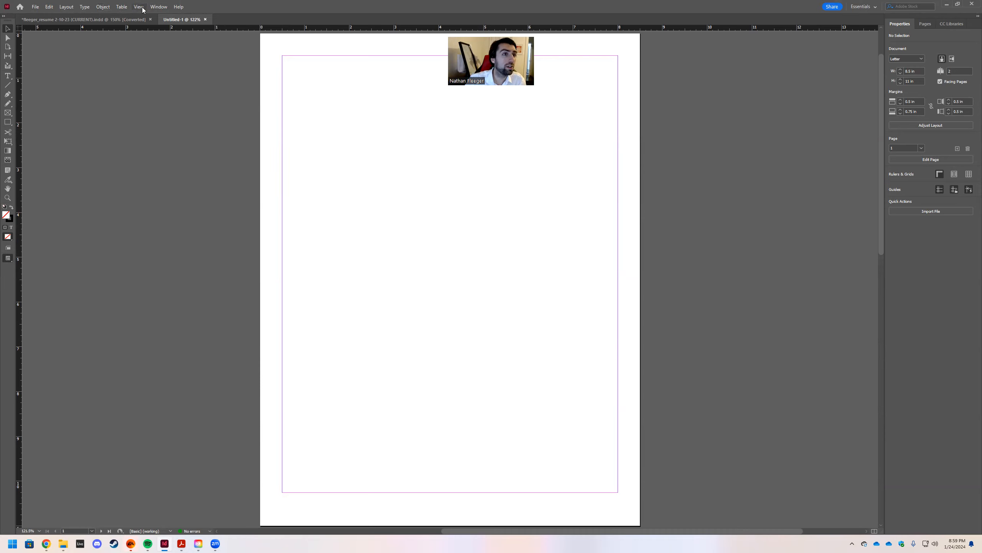
{"action": "left_click", "coordinate": [67, 7]}
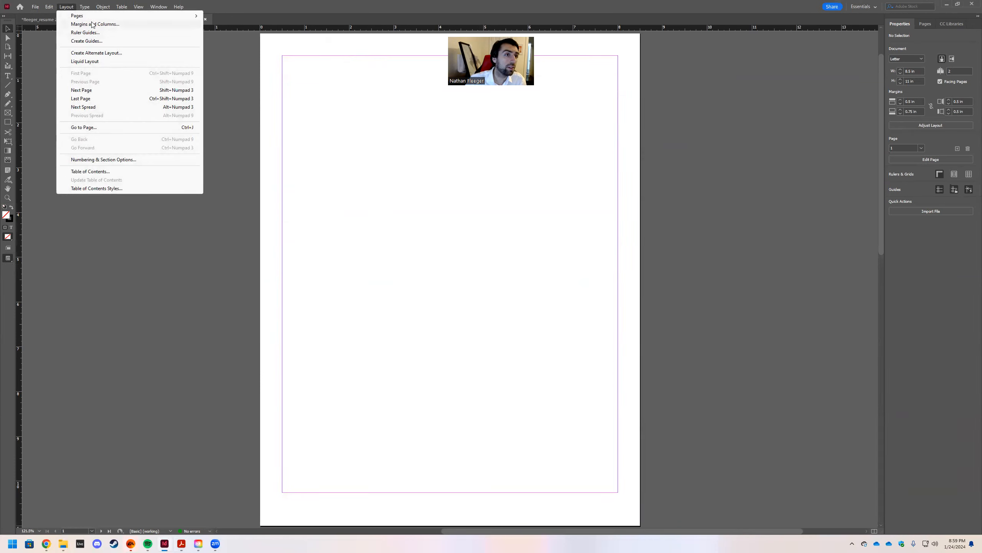
Add a guide grid of 6 rows and 6 columns to the page with Create Guides.
{"action": "left_click", "coordinate": [96, 41]}
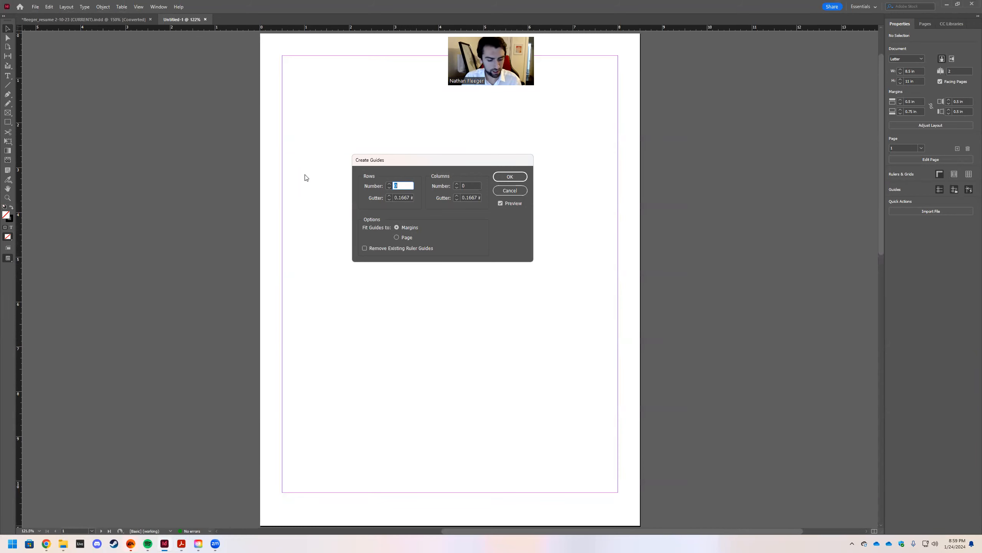
{"action": "key", "text": "Tab"}
{"action": "key", "text": "Tab"}
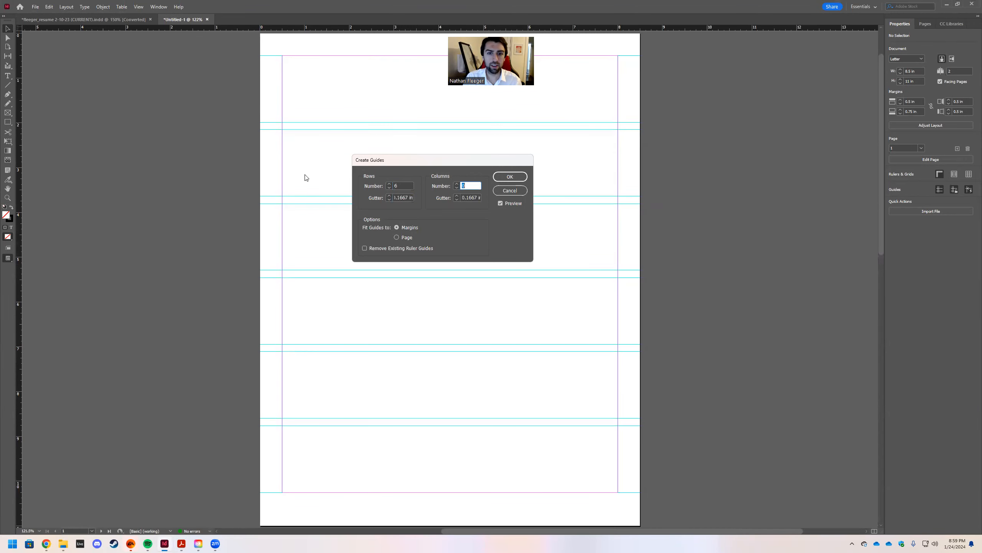
{"action": "left_click", "coordinate": [507, 178]}
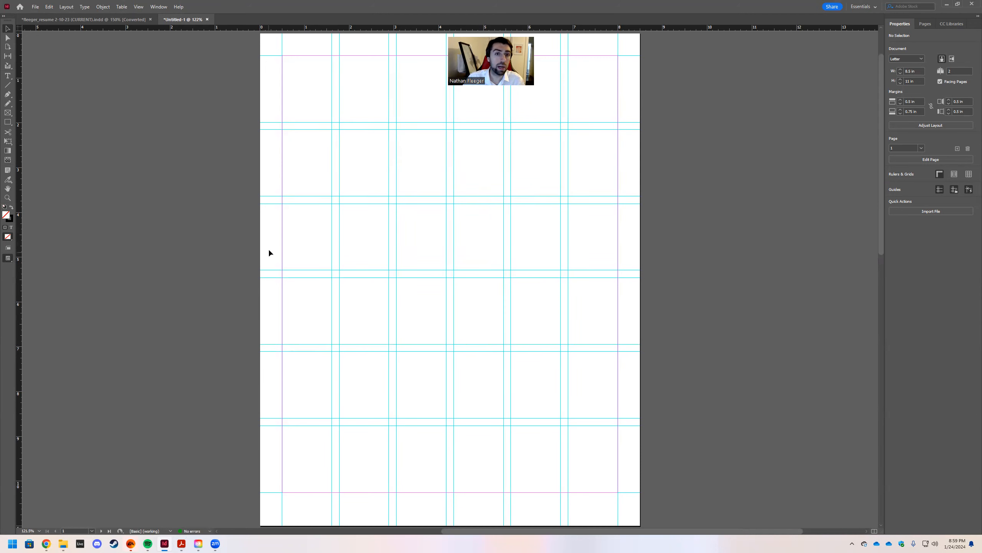
{"action": "left_click", "coordinate": [136, 6]}
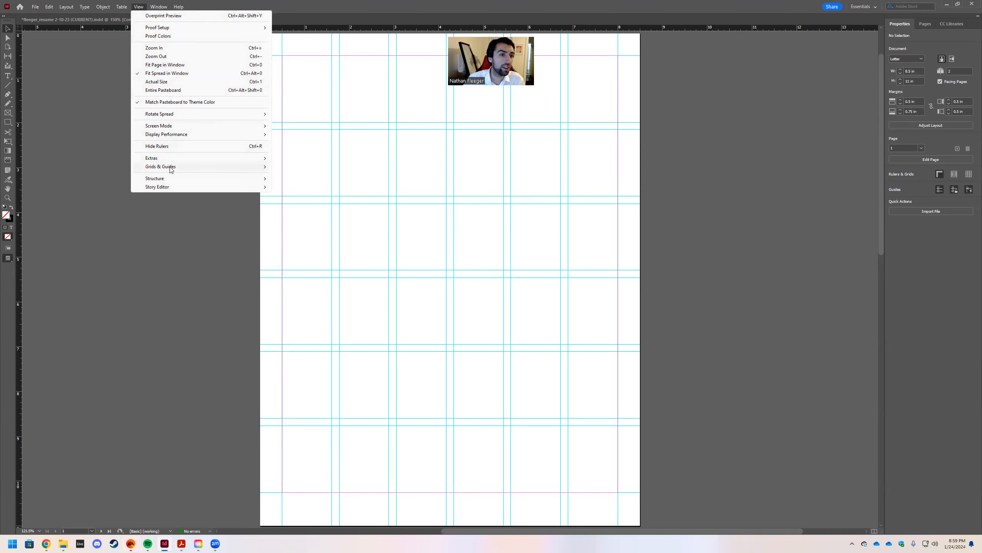
Show the baseline grid across the page and check it in Preview mode.
{"action": "mouse_move", "coordinate": [171, 167]}
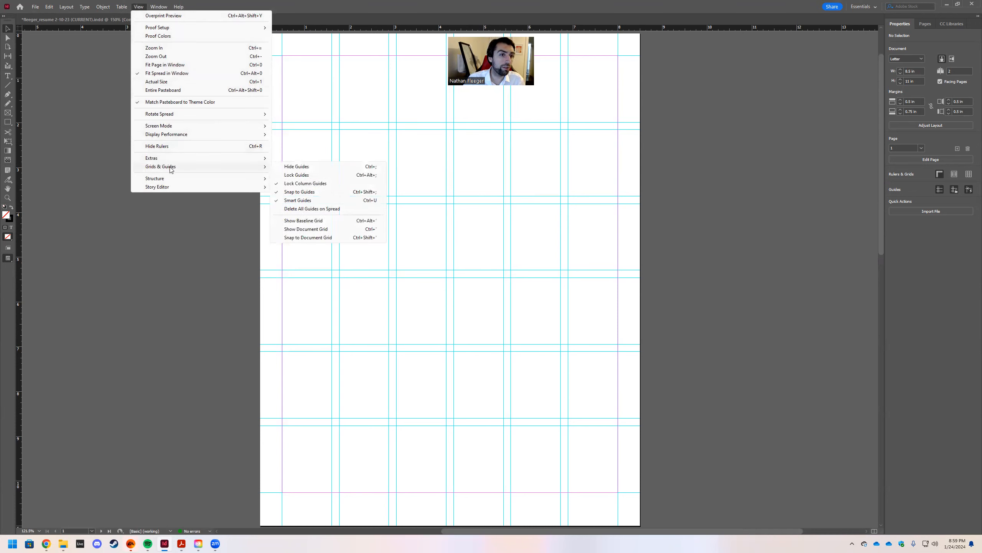
{"action": "left_click", "coordinate": [307, 220]}
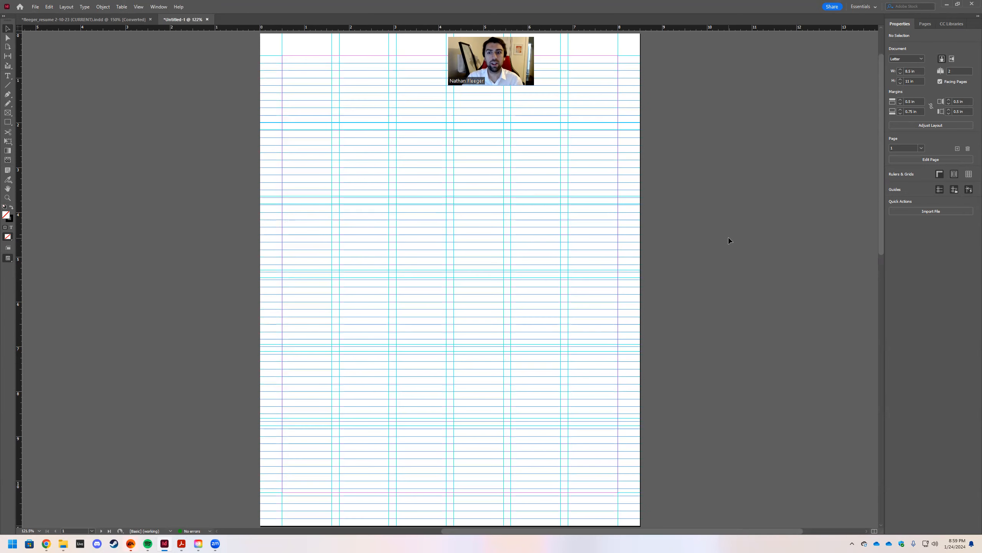
{"action": "scroll", "coordinate": [697, 261], "scroll_direction": "up", "scroll_amount": 1}
{"action": "scroll", "coordinate": [474, 306], "scroll_direction": "down", "scroll_amount": 1}
{"action": "scroll", "coordinate": [591, 279], "scroll_direction": "up", "scroll_amount": 1}
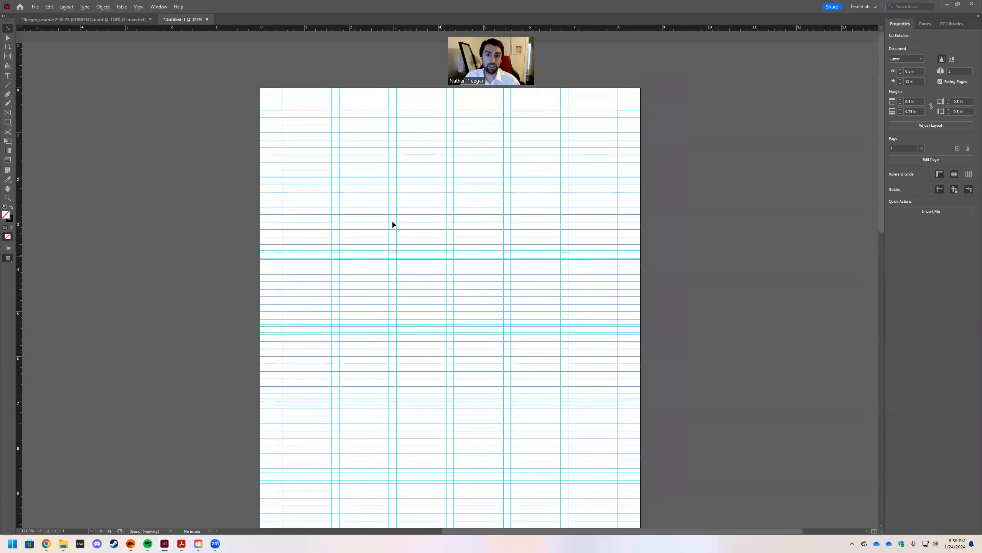
{"action": "scroll", "coordinate": [371, 231], "scroll_direction": "down", "scroll_amount": 2}
{"action": "scroll", "coordinate": [371, 231], "scroll_direction": "up", "scroll_amount": 1}
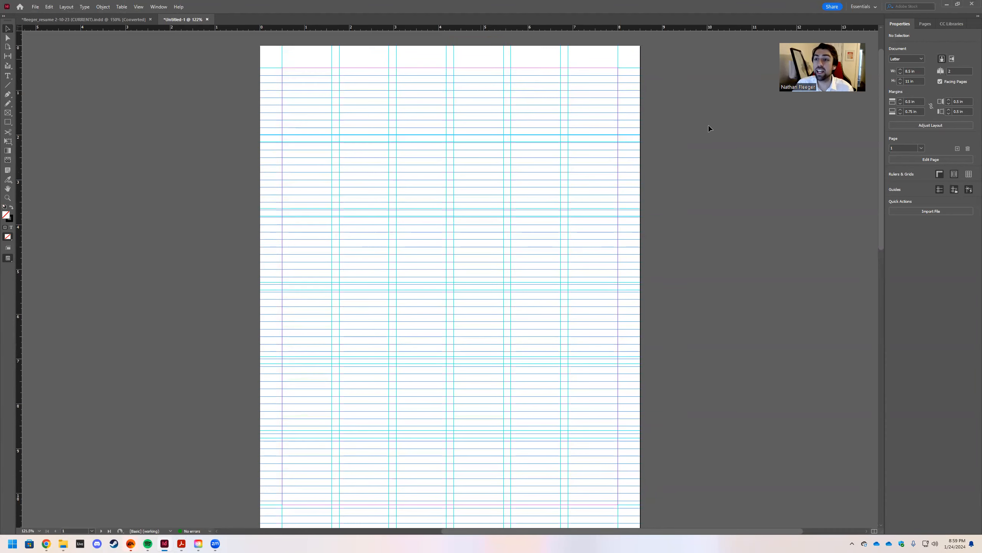
{"action": "key", "text": "w"}
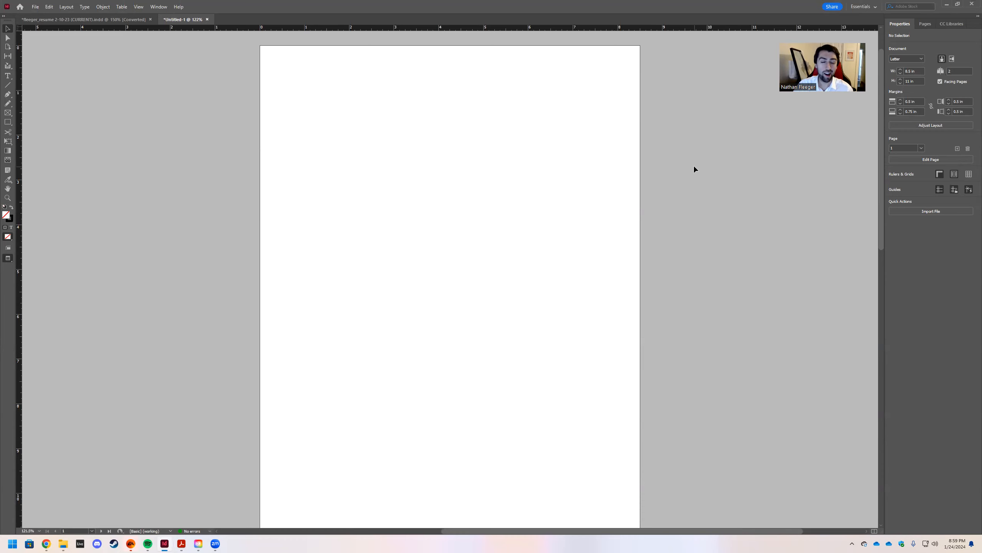
{"action": "key", "text": "w"}
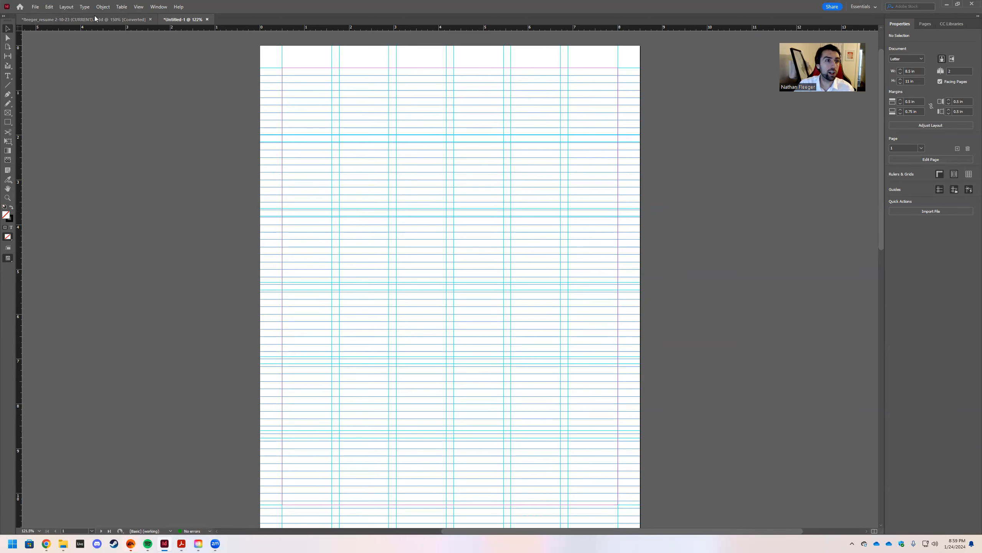
Drag the résumé document out into its own floating window, then refocus the blank document.
{"action": "left_click", "coordinate": [82, 19]}
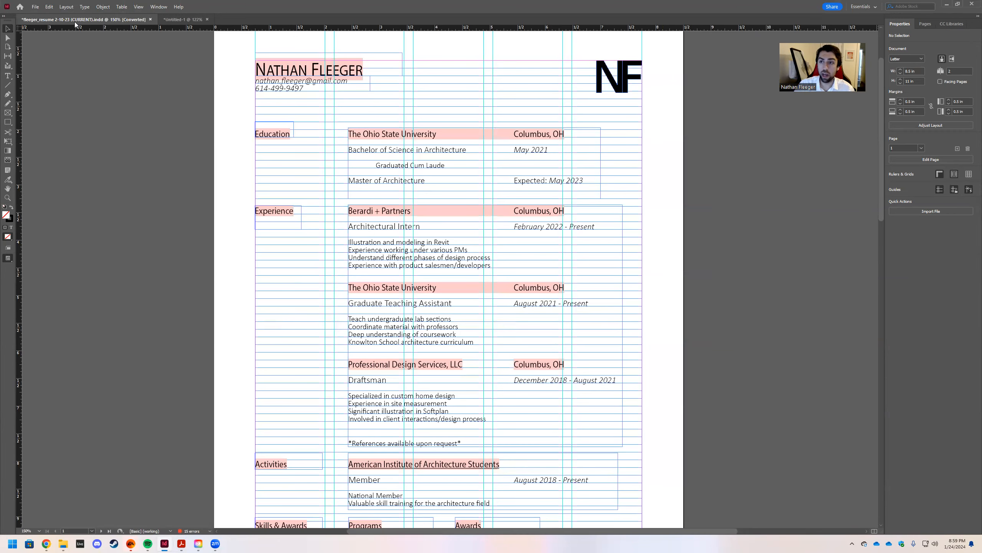
{"action": "left_click_drag", "start_coordinate": [78, 21], "coordinate": [981, 136]}
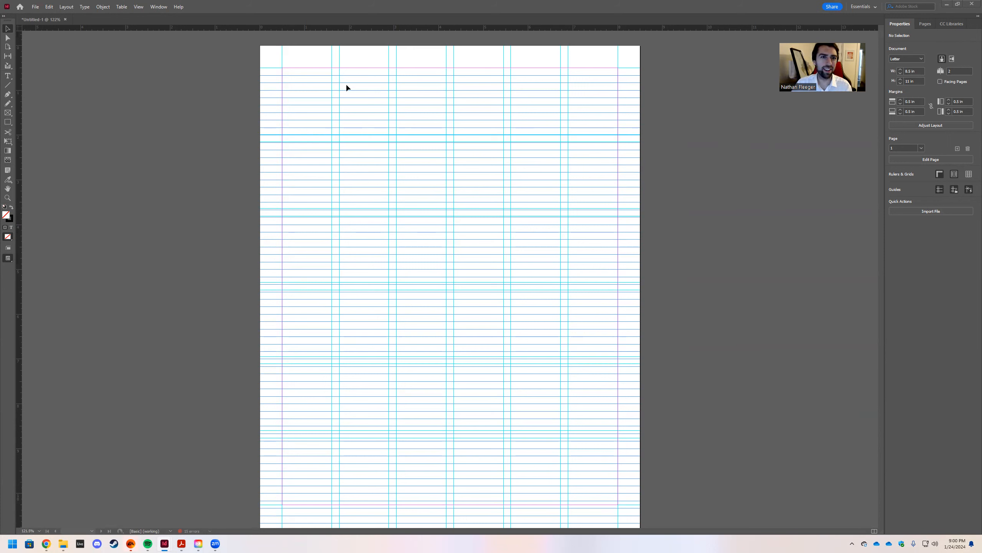
{"action": "left_click", "coordinate": [304, 71]}
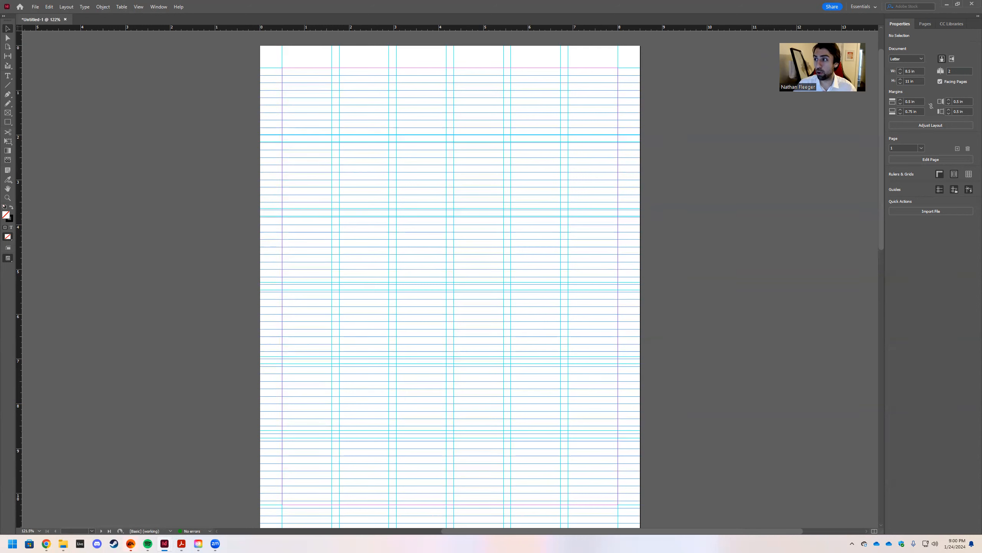
{"action": "key", "text": "t"}
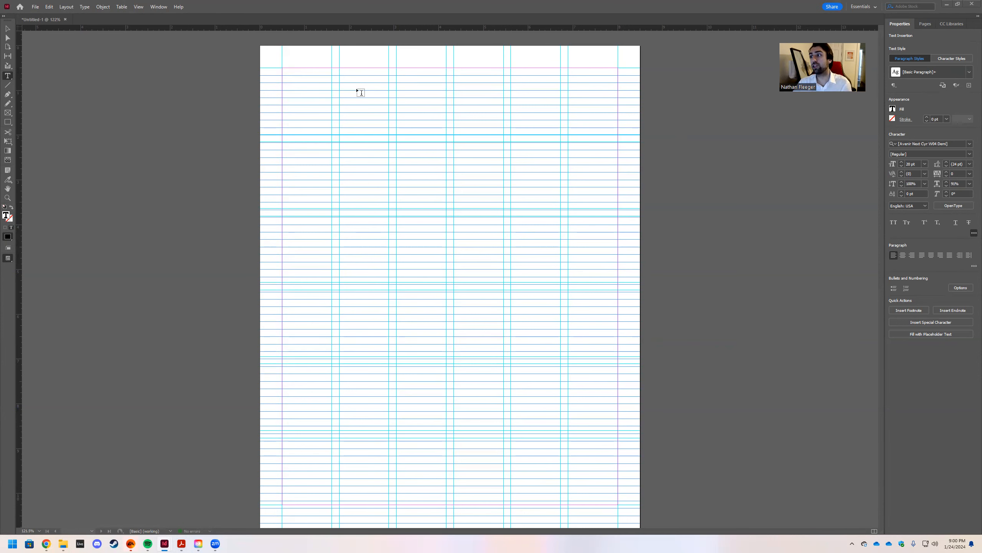
Draw a text frame at the top-left margin and type the résumé owner's full name in capitals.
{"action": "scroll", "coordinate": [348, 117], "scroll_direction": "up", "scroll_amount": 1}
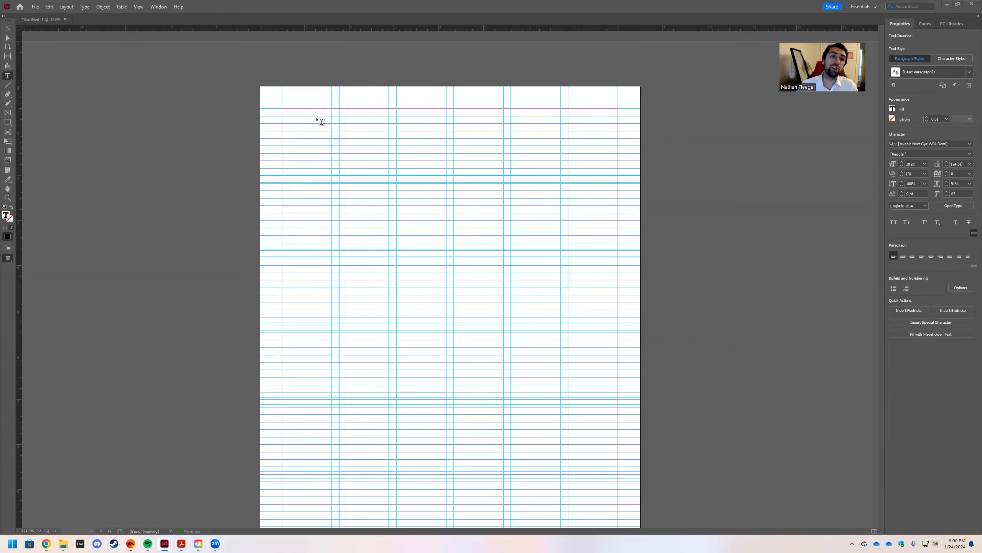
{"action": "left_click_drag", "start_coordinate": [284, 110], "coordinate": [390, 131]}
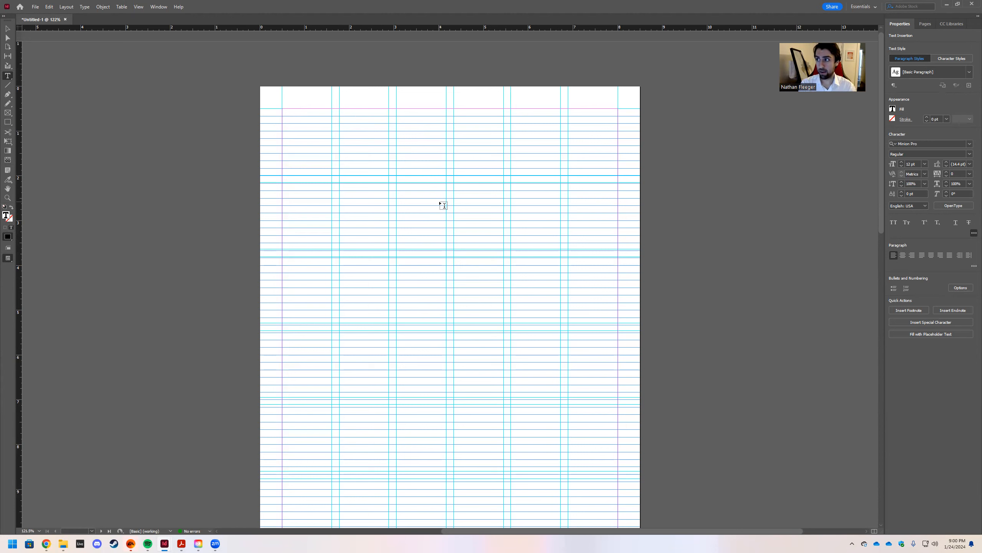
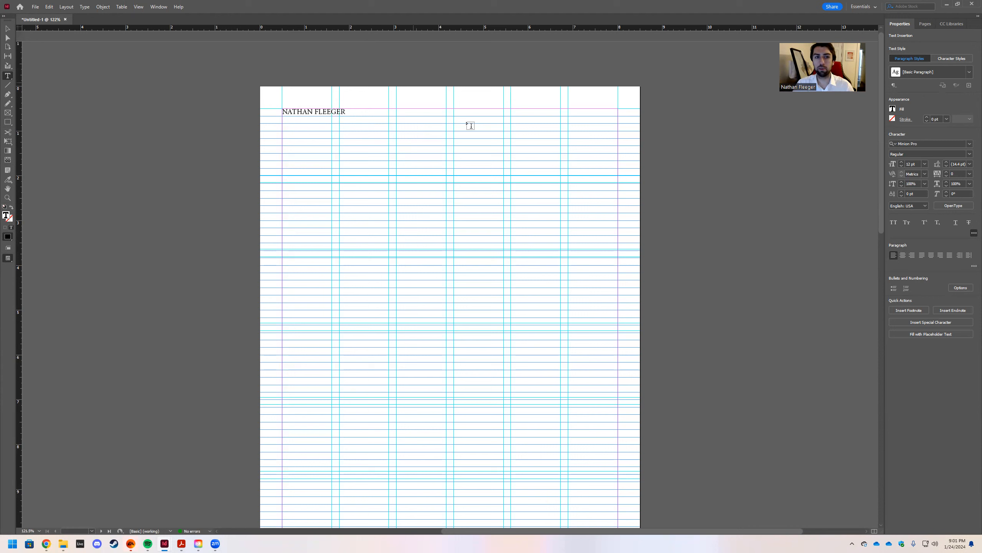
{"action": "left_click_drag", "start_coordinate": [357, 116], "coordinate": [251, 115]}
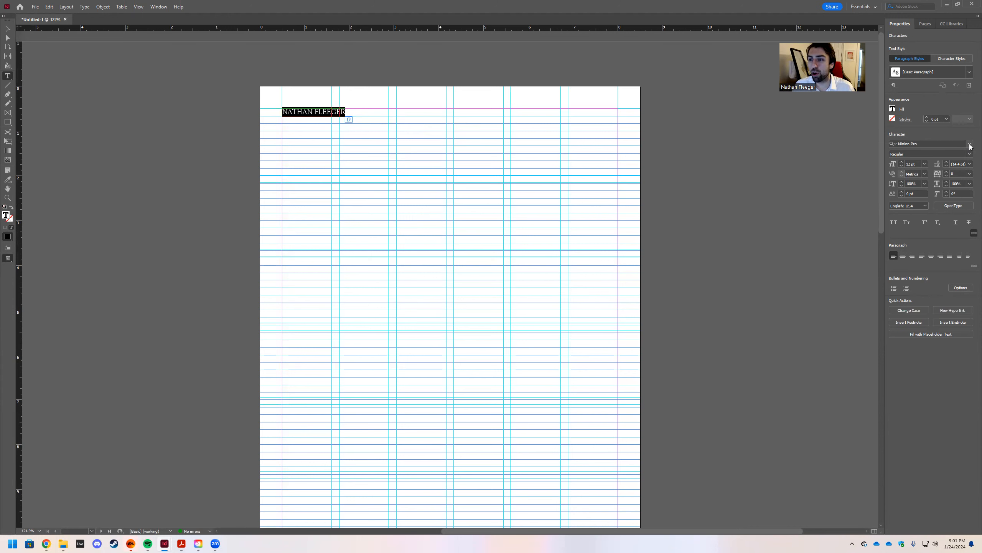
{"action": "left_click", "coordinate": [970, 144]}
Change the name's font from Minion Pro to Futura PT Book.
{"action": "scroll", "coordinate": [861, 293], "scroll_direction": "down", "scroll_amount": 6}
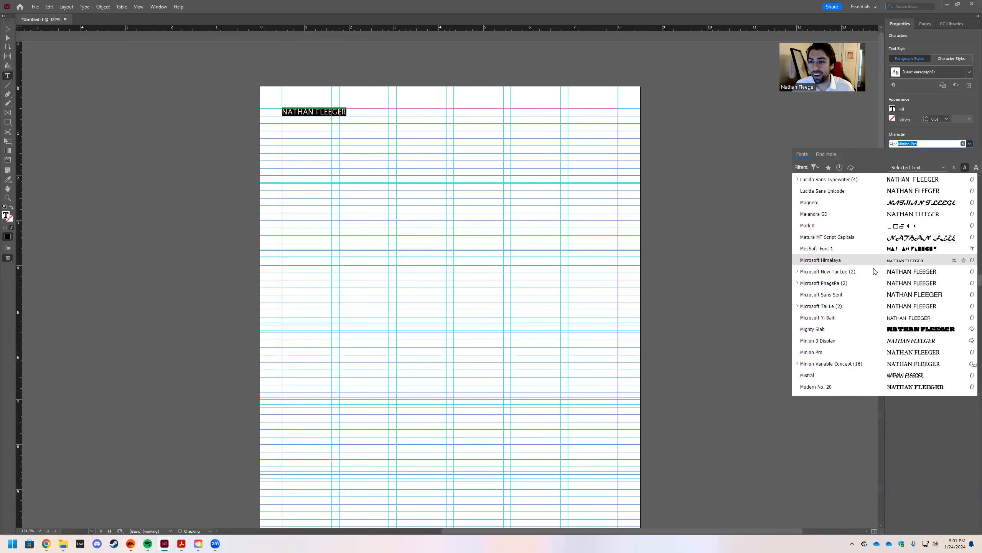
{"action": "scroll", "coordinate": [861, 293], "scroll_direction": "down", "scroll_amount": 10}
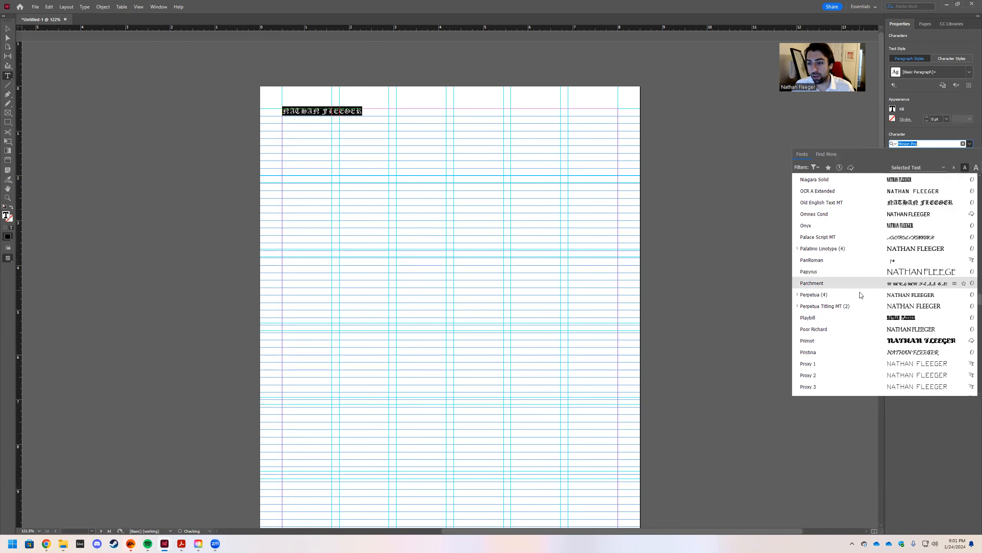
{"action": "scroll", "coordinate": [861, 290], "scroll_direction": "up", "scroll_amount": 18}
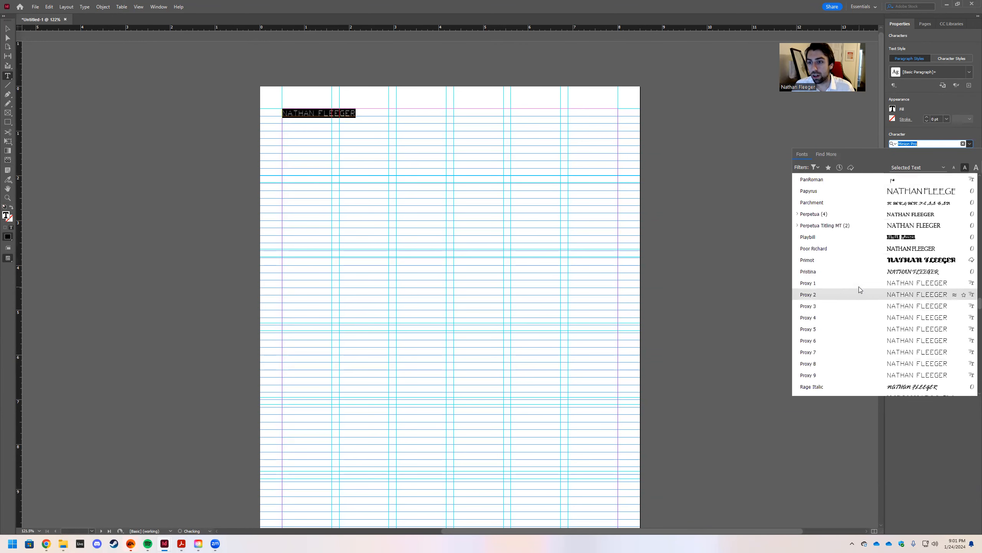
{"action": "scroll", "coordinate": [856, 276], "scroll_direction": "up", "scroll_amount": 15}
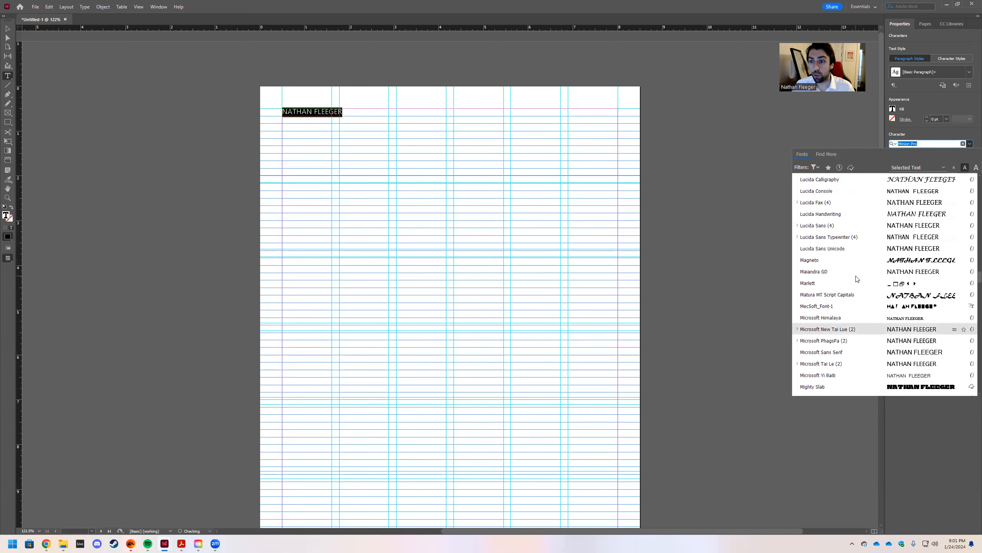
{"action": "scroll", "coordinate": [855, 272], "scroll_direction": "up", "scroll_amount": 12}
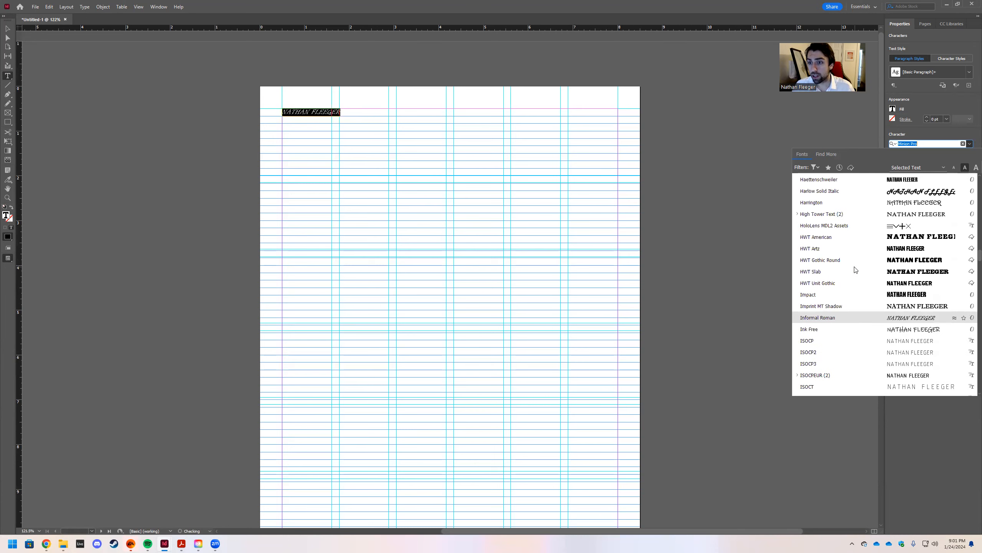
{"action": "scroll", "coordinate": [854, 270], "scroll_direction": "up", "scroll_amount": 3}
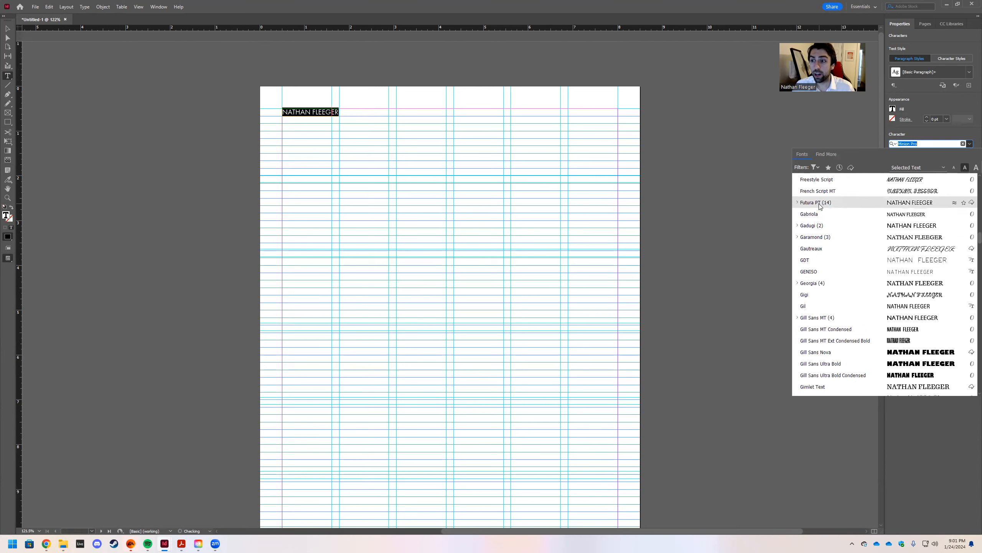
{"action": "left_click", "coordinate": [819, 206]}
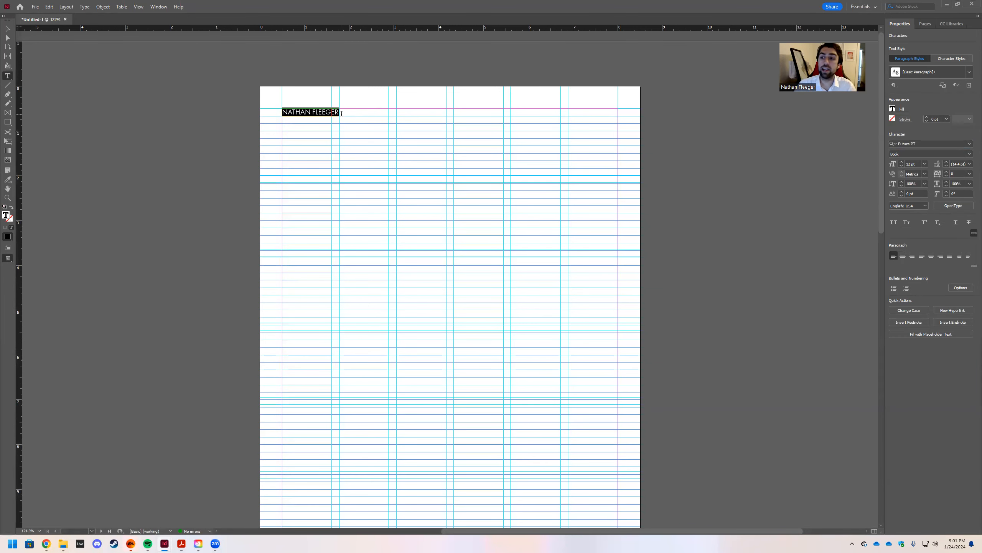
{"action": "left_click", "coordinate": [970, 154]}
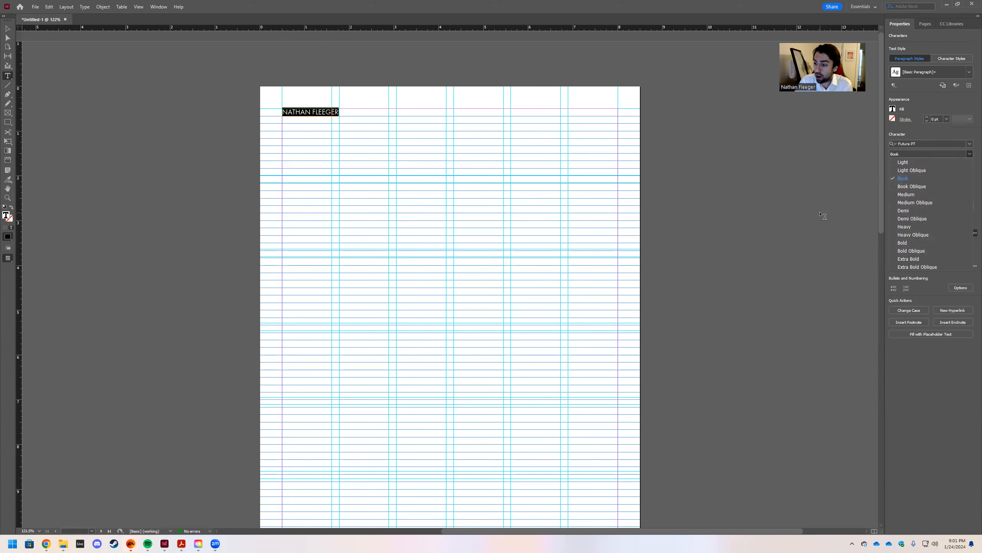
{"action": "key", "text": "alt+Tab"}
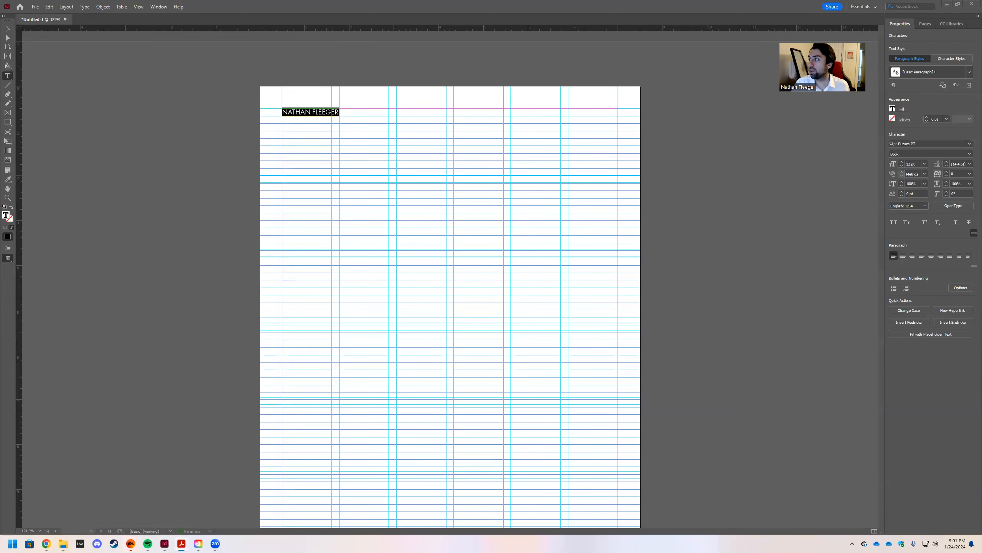
{"action": "left_click", "coordinate": [924, 166]}
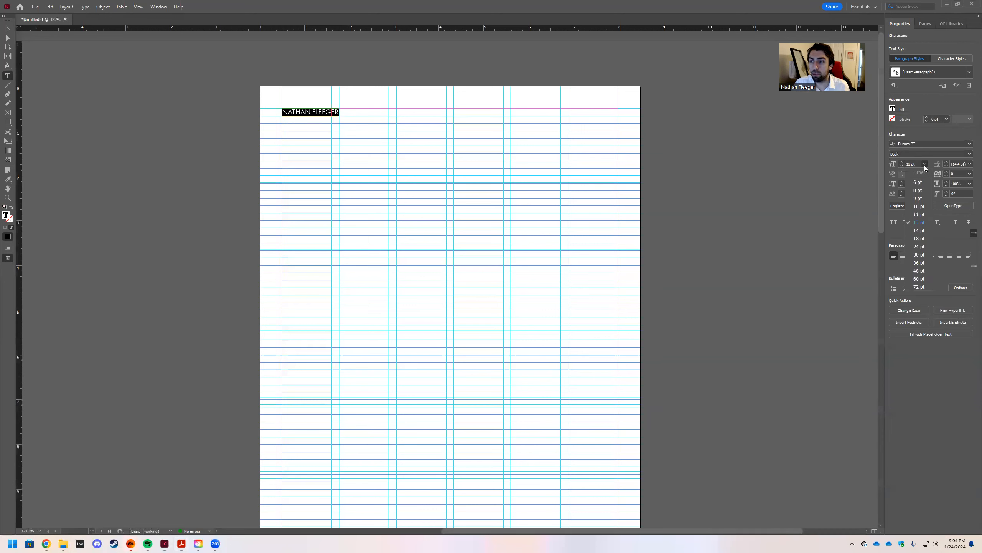
Set the name to 30 pt and drag its frame taller so both lines show.
{"action": "left_click", "coordinate": [920, 255]}
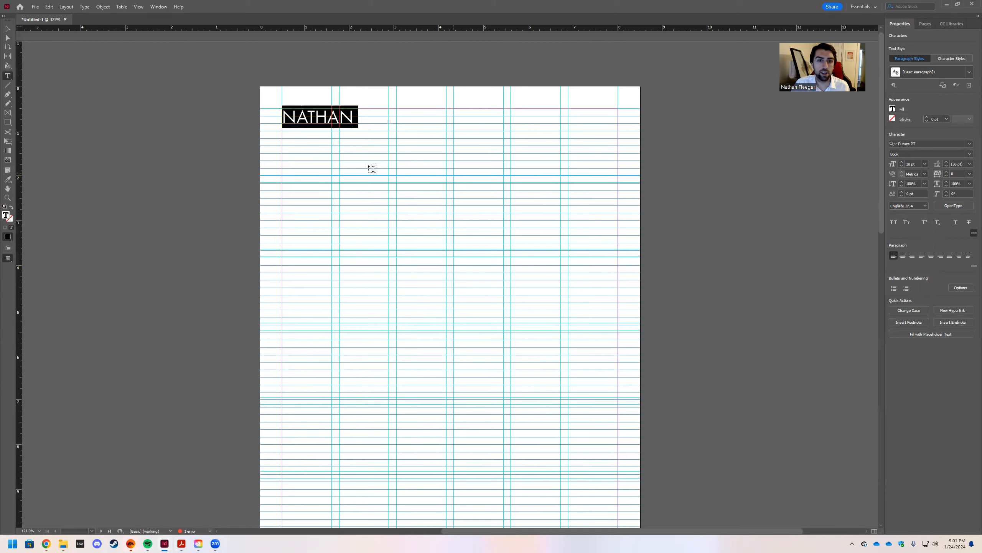
{"action": "key", "text": "Escape"}
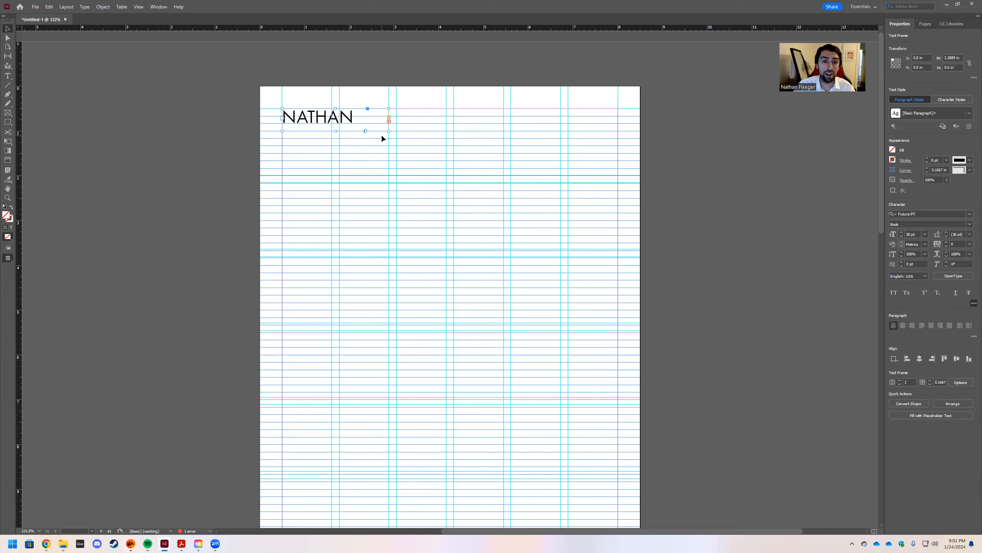
{"action": "left_click_drag", "start_coordinate": [388, 133], "coordinate": [387, 153]}
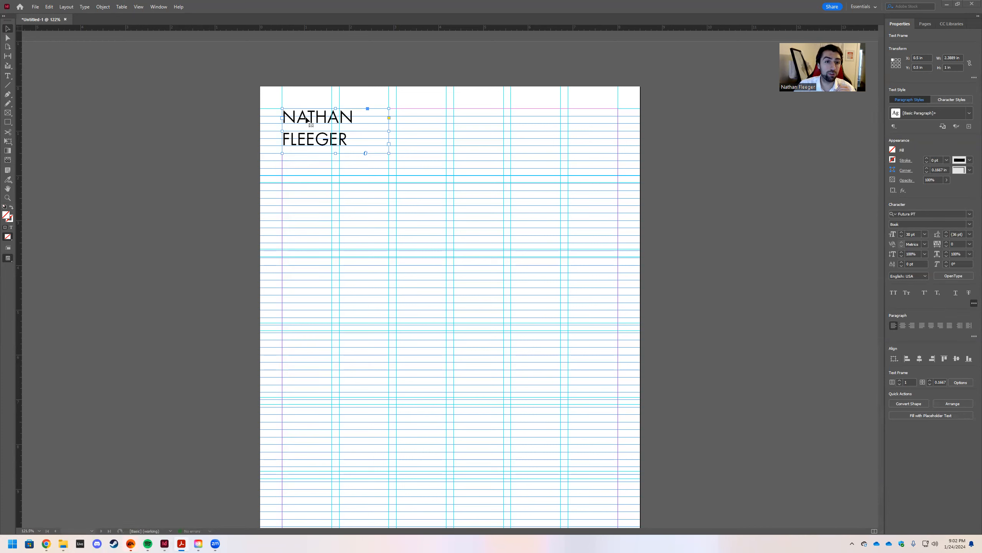
Move the name frame right and widen it so the name fits one line.
{"action": "left_click_drag", "start_coordinate": [305, 122], "coordinate": [362, 119]}
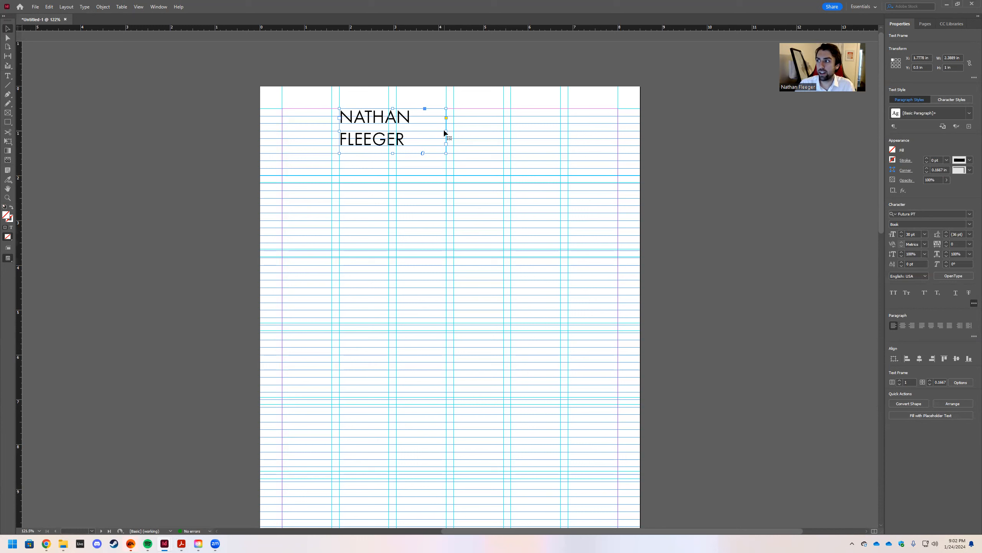
{"action": "left_click_drag", "start_coordinate": [446, 131], "coordinate": [503, 130]}
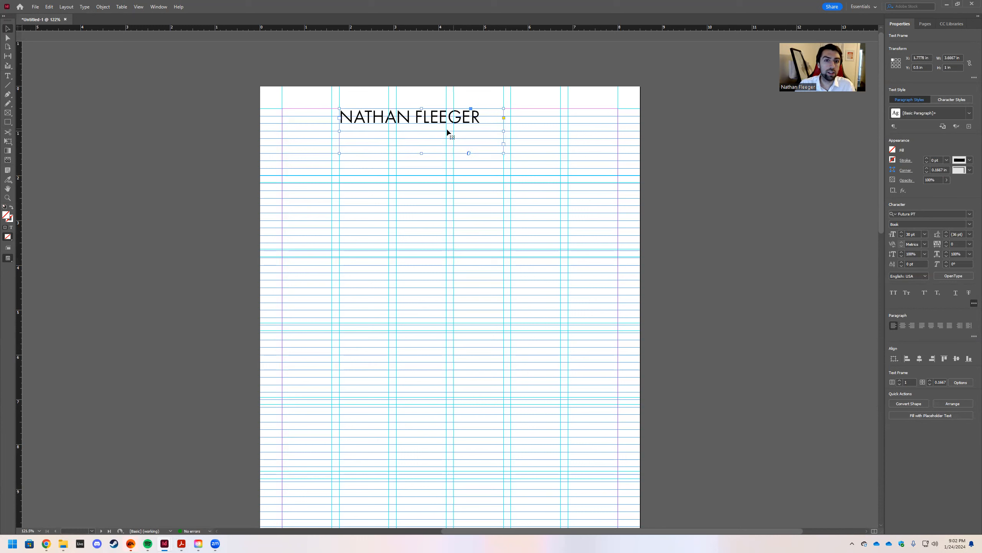
{"action": "key", "text": "t"}
{"action": "left_click", "coordinate": [481, 114]}
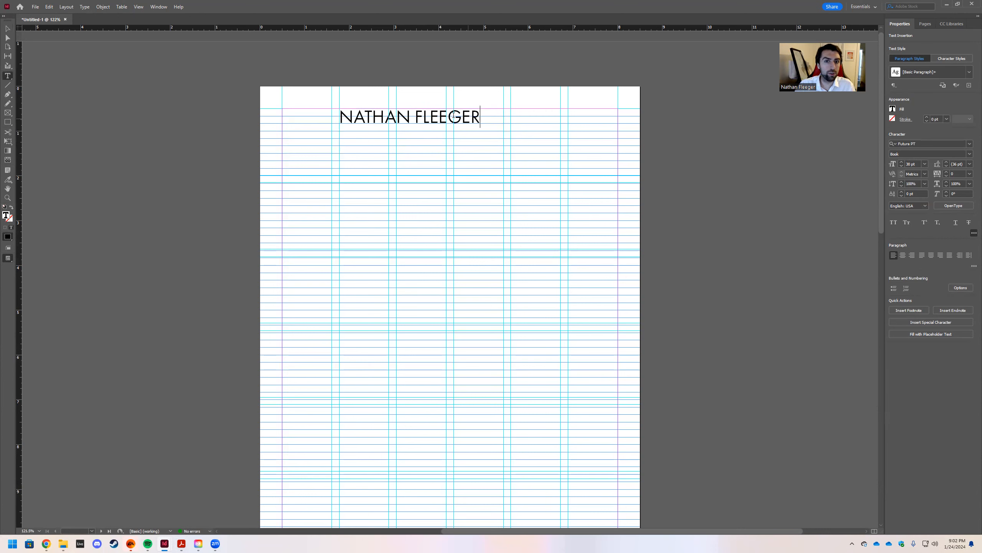
{"action": "left_click_drag", "start_coordinate": [480, 116], "coordinate": [339, 123]}
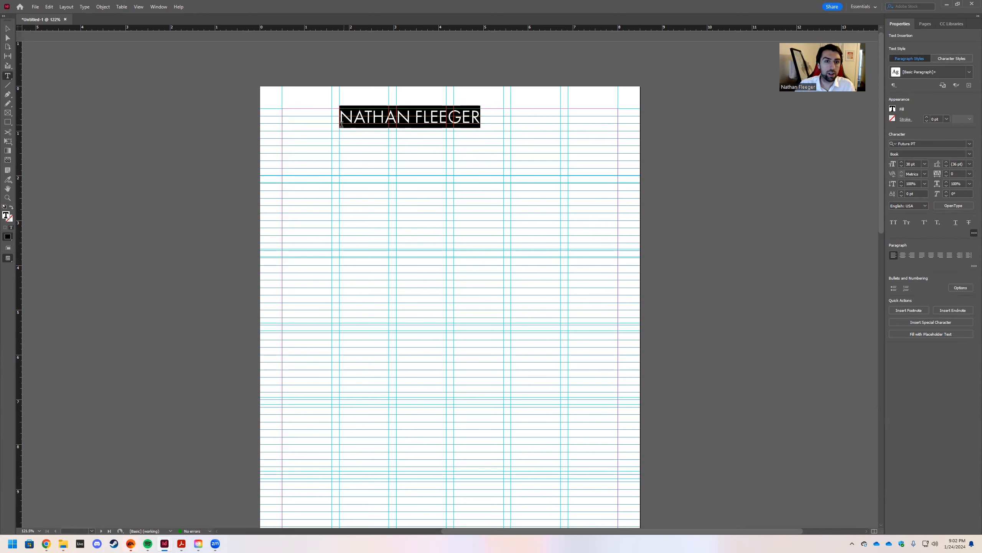
Try Book Oblique, Medium and Heavy weights of Futura PT on the name.
{"action": "left_click", "coordinate": [970, 155]}
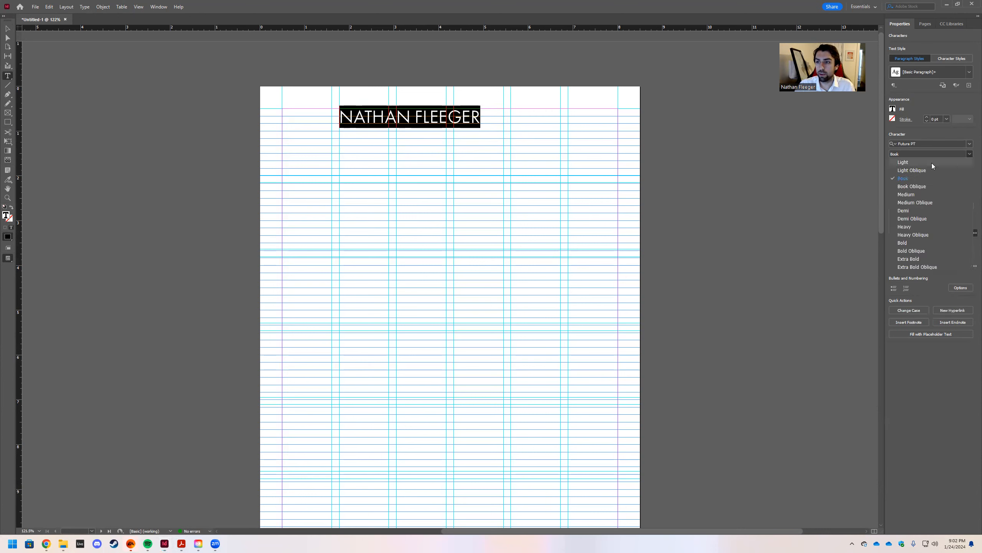
{"action": "left_click", "coordinate": [913, 188]}
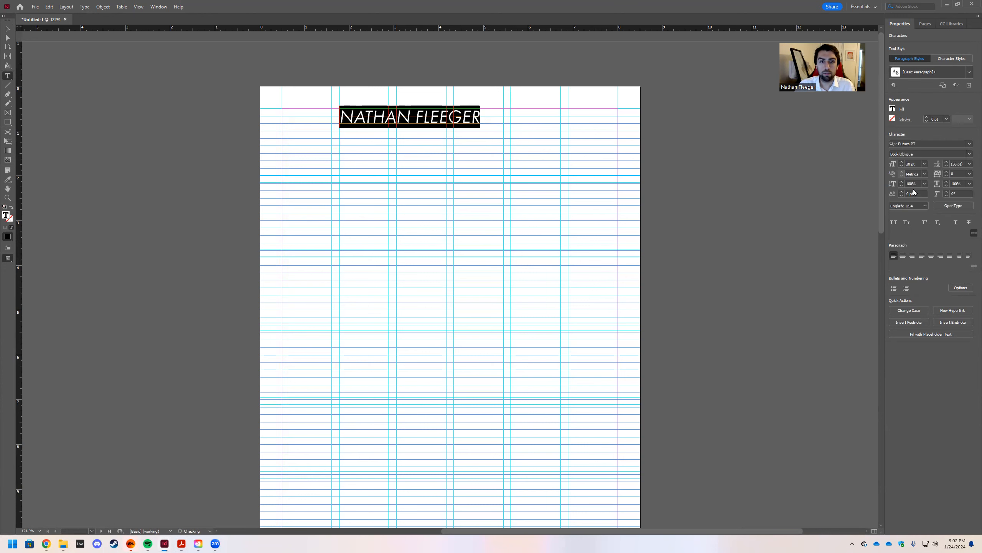
{"action": "left_click", "coordinate": [970, 154]}
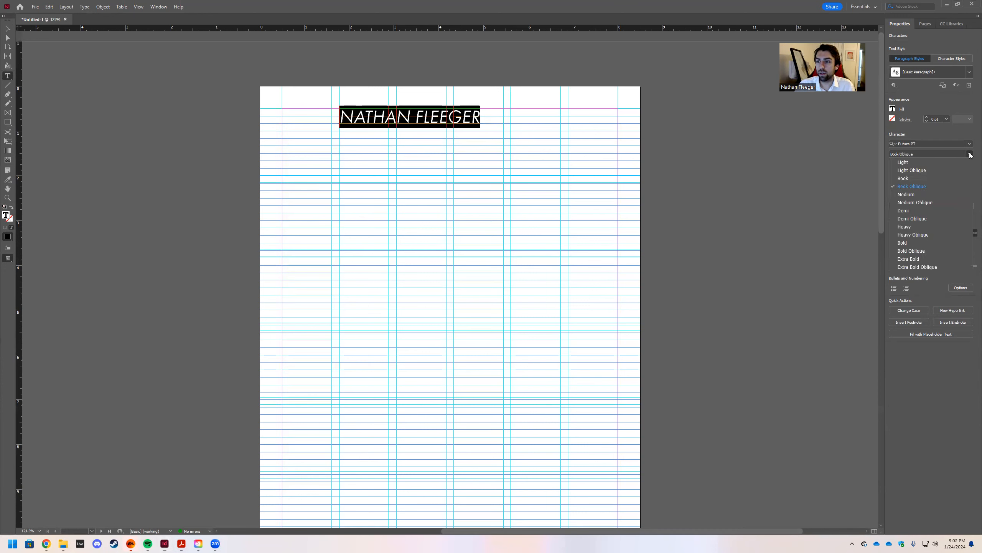
{"action": "left_click", "coordinate": [911, 195]}
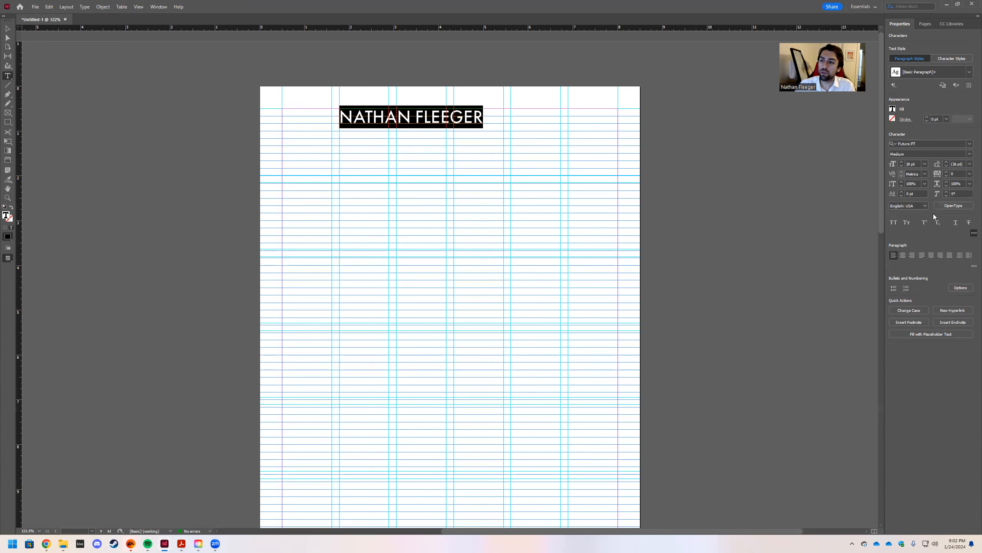
{"action": "left_click", "coordinate": [970, 154]}
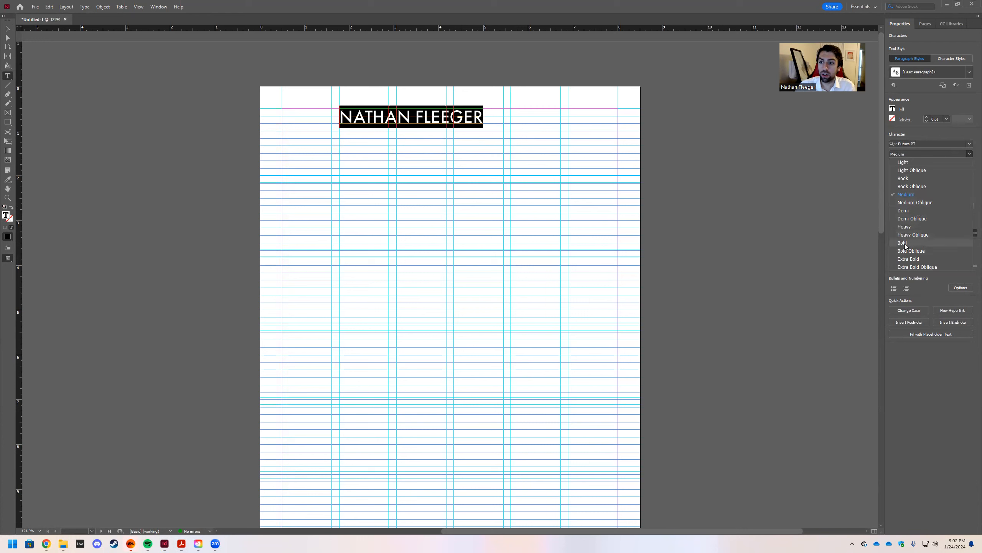
{"action": "left_click", "coordinate": [904, 228]}
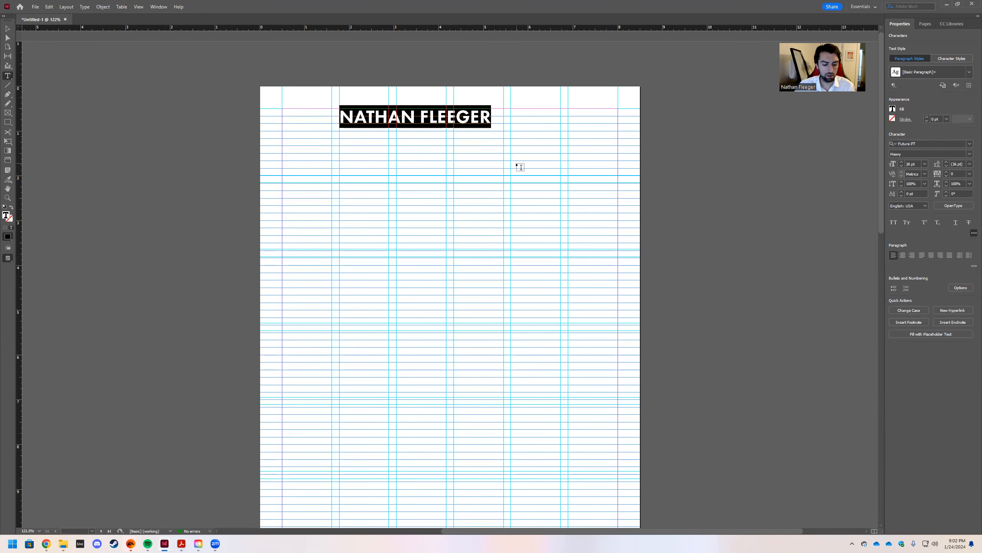
{"action": "key", "text": "Escape"}
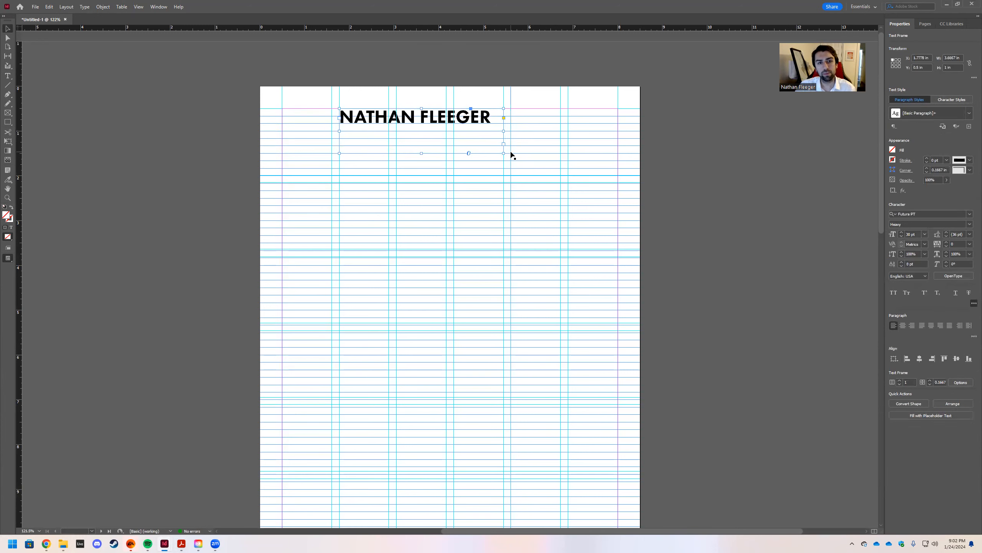
Deselect and preview the page without guides, then bring the guides back.
{"action": "left_click", "coordinate": [749, 198]}
{"action": "key", "text": "w"}
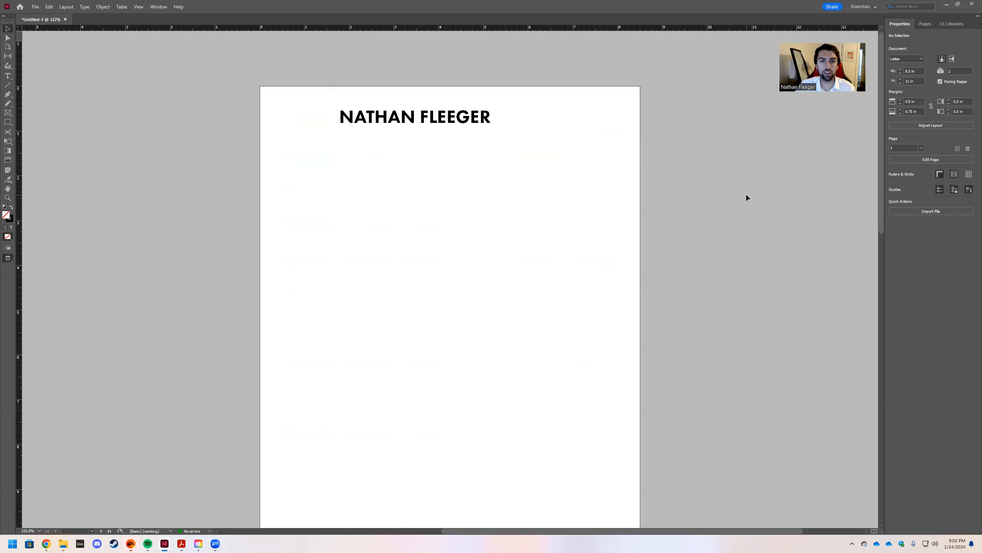
{"action": "scroll", "coordinate": [700, 171], "scroll_direction": "down", "scroll_amount": 1}
{"action": "scroll", "coordinate": [698, 182], "scroll_direction": "up", "scroll_amount": 1}
{"action": "scroll", "coordinate": [698, 190], "scroll_direction": "down", "scroll_amount": 1}
{"action": "scroll", "coordinate": [693, 193], "scroll_direction": "up", "scroll_amount": 1}
{"action": "key", "text": "w"}
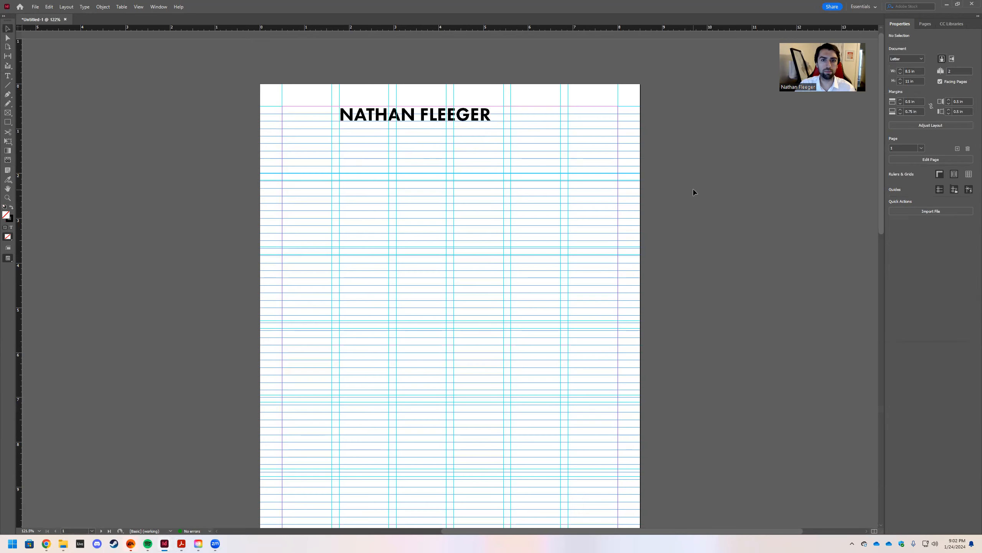
Restyle the name in Futura PT Bold, then Extra Bold, undoing an accidental deletion.
{"action": "double_click", "coordinate": [499, 117]}
{"action": "left_click_drag", "start_coordinate": [496, 112], "coordinate": [325, 110]}
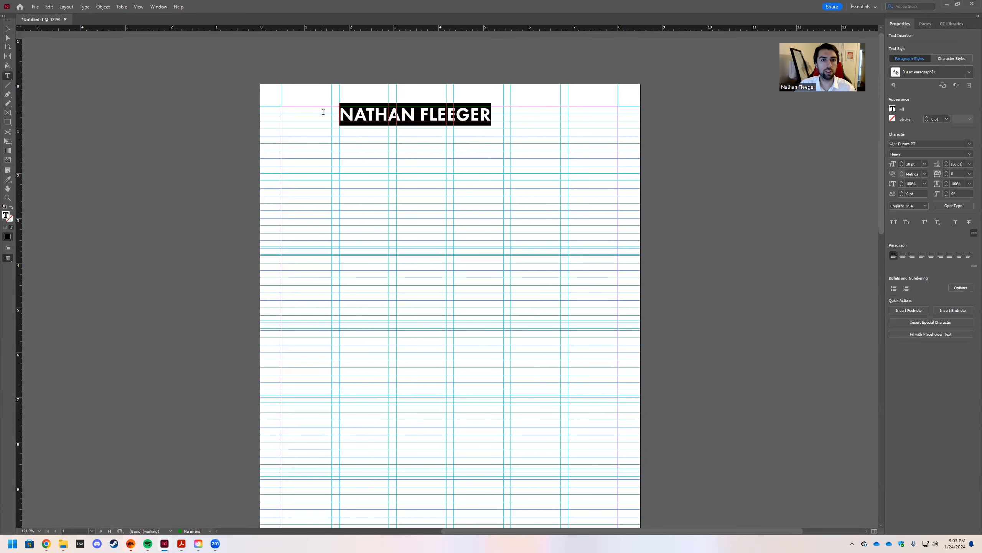
{"action": "left_click", "coordinate": [969, 154]}
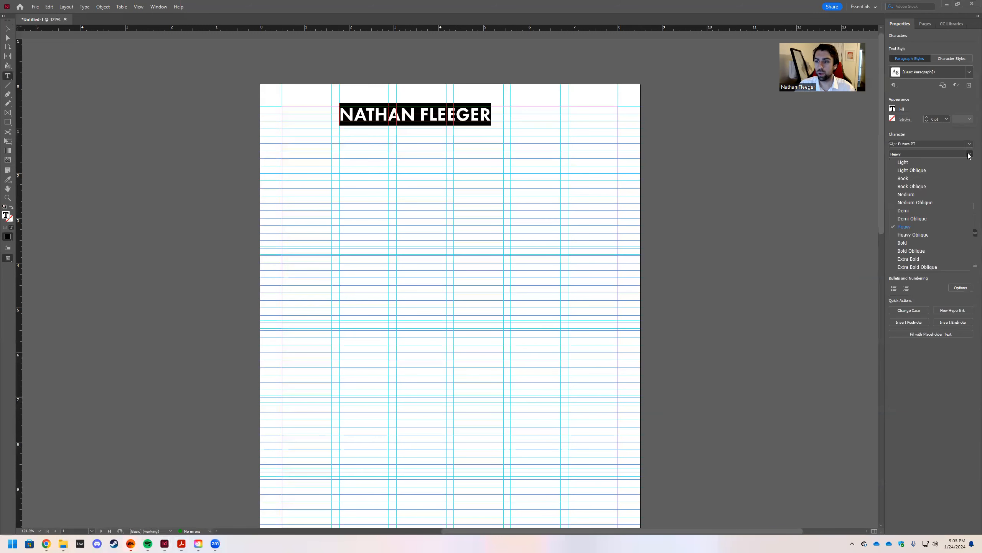
{"action": "left_click", "coordinate": [923, 245]}
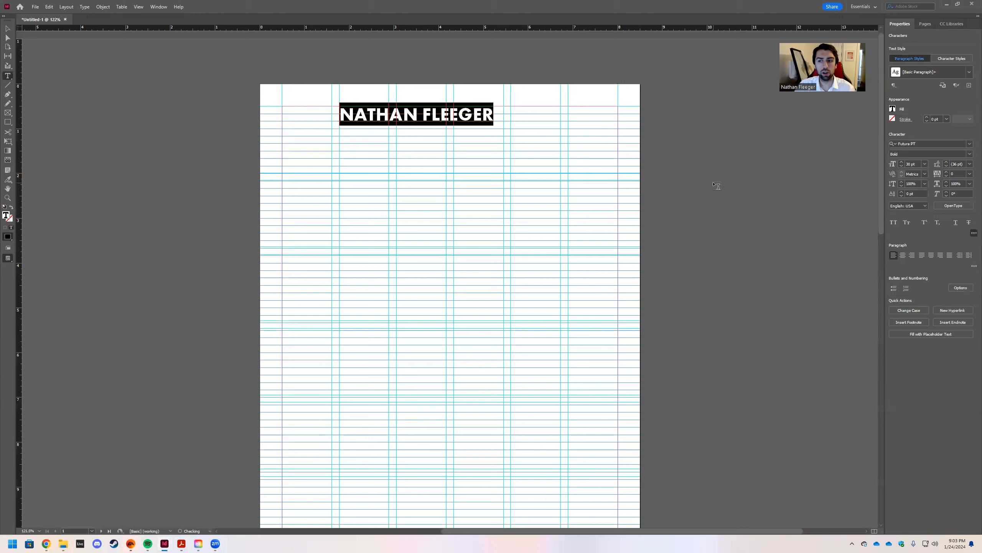
{"action": "left_click", "coordinate": [963, 154]}
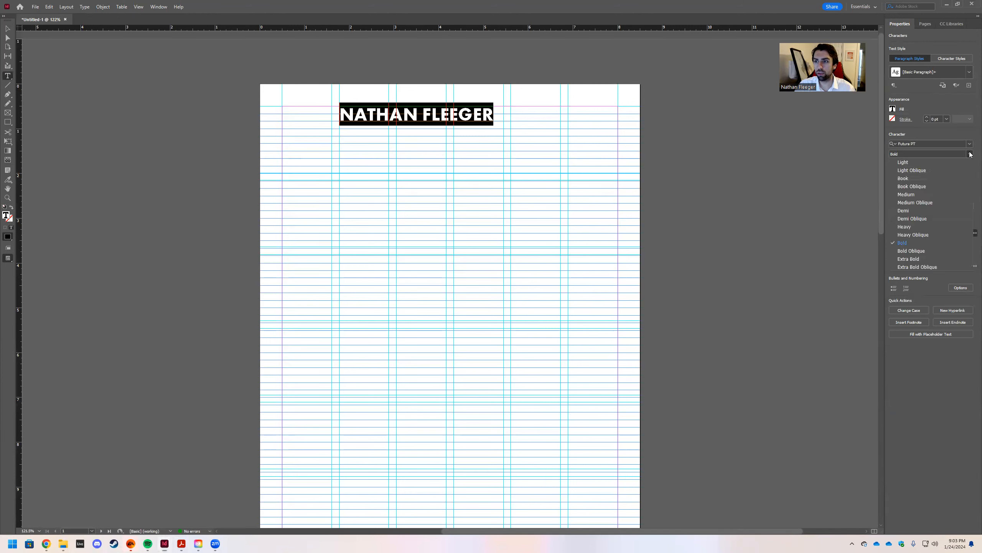
{"action": "left_click", "coordinate": [936, 255]}
{"action": "key", "text": "BackSpace"}
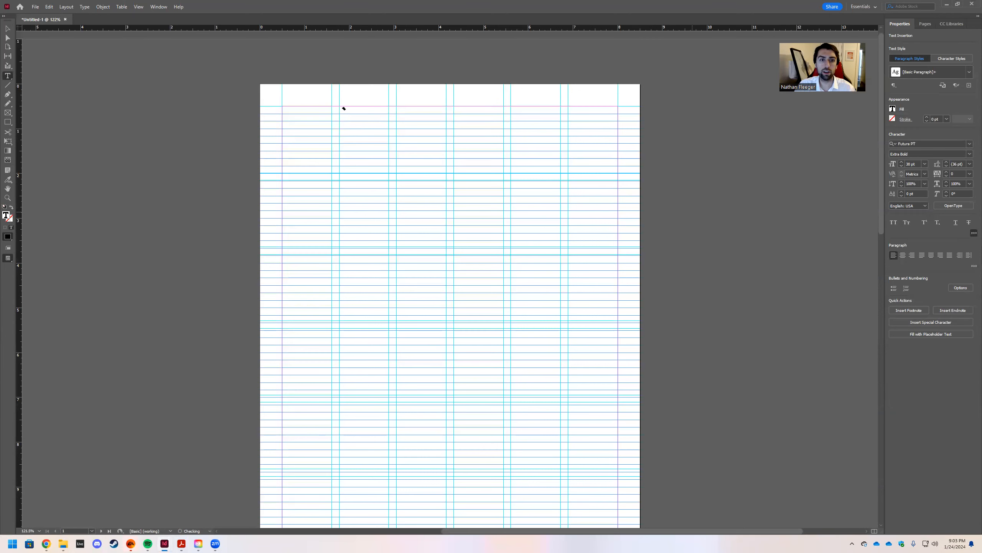
{"action": "key", "text": "ctrl+z"}
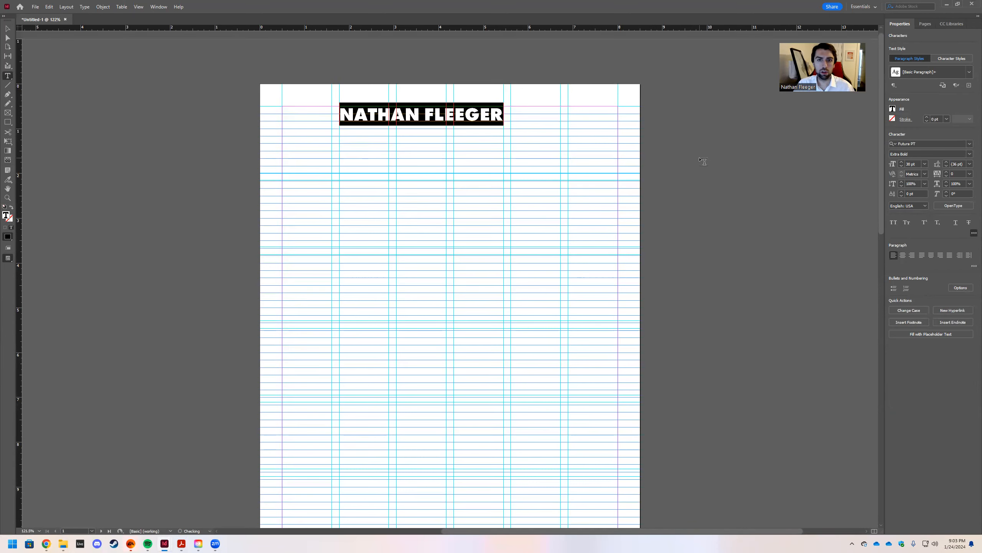
{"action": "key", "text": "Escape"}
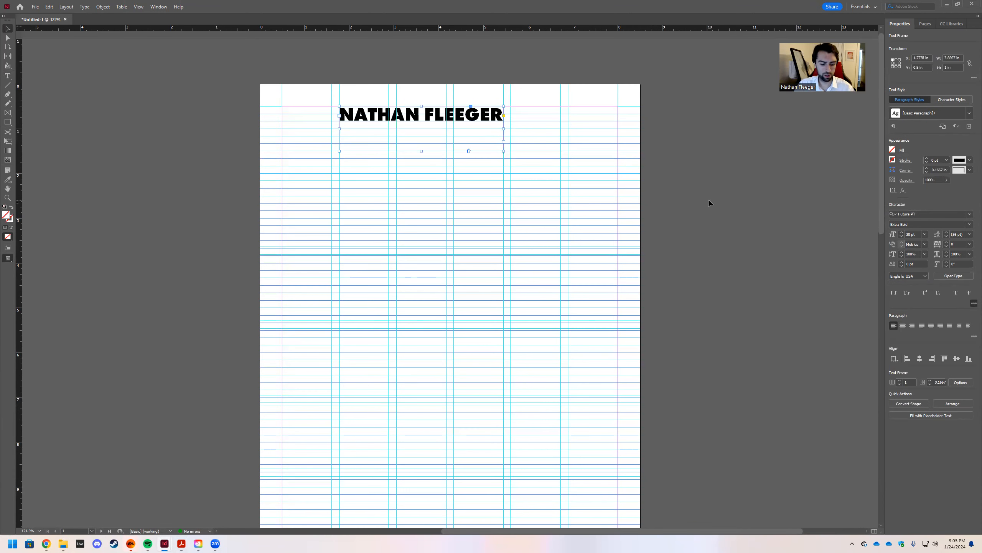
Preview the page without guides and deselect the name frame.
{"action": "key", "text": "w"}
{"action": "left_click", "coordinate": [711, 218]}
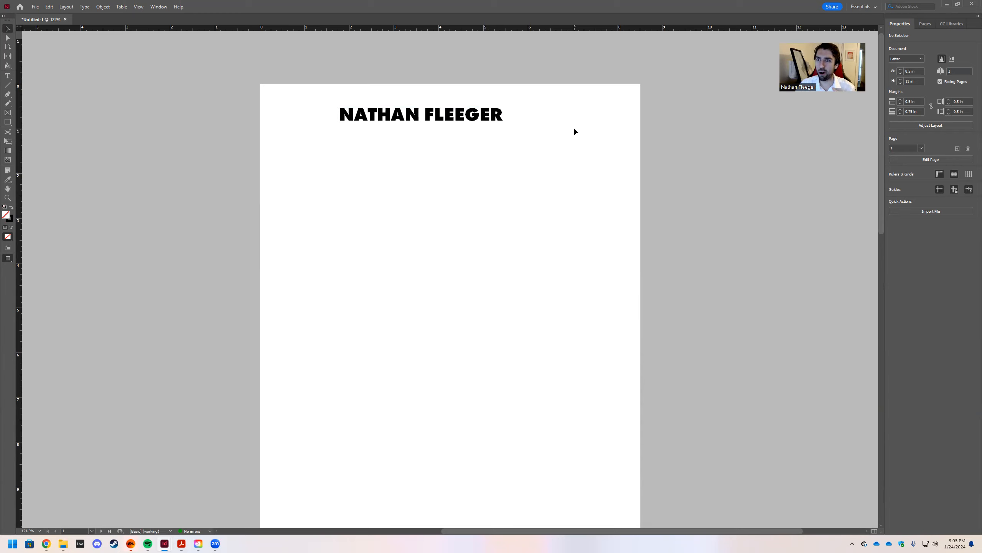
{"action": "double_click", "coordinate": [483, 117]}
Switch the name to Futura PT Heavy and show the guides and grid again.
{"action": "left_click_drag", "start_coordinate": [503, 117], "coordinate": [339, 114]}
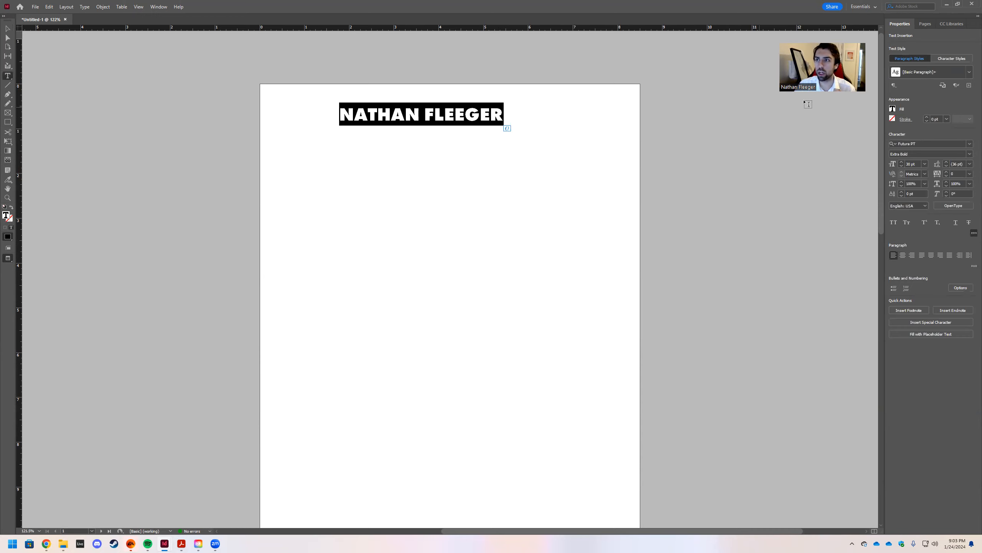
{"action": "left_click", "coordinate": [970, 154]}
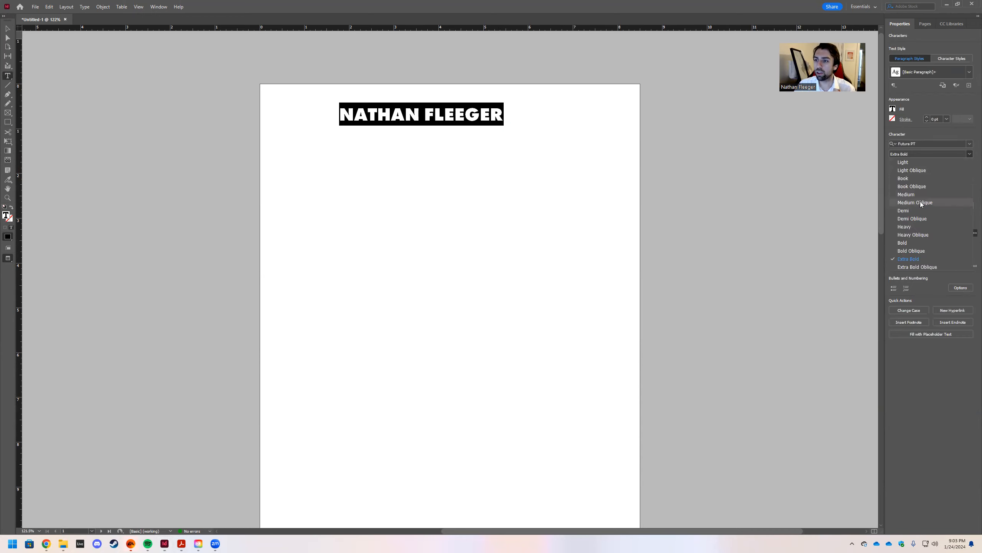
{"action": "left_click", "coordinate": [905, 226]}
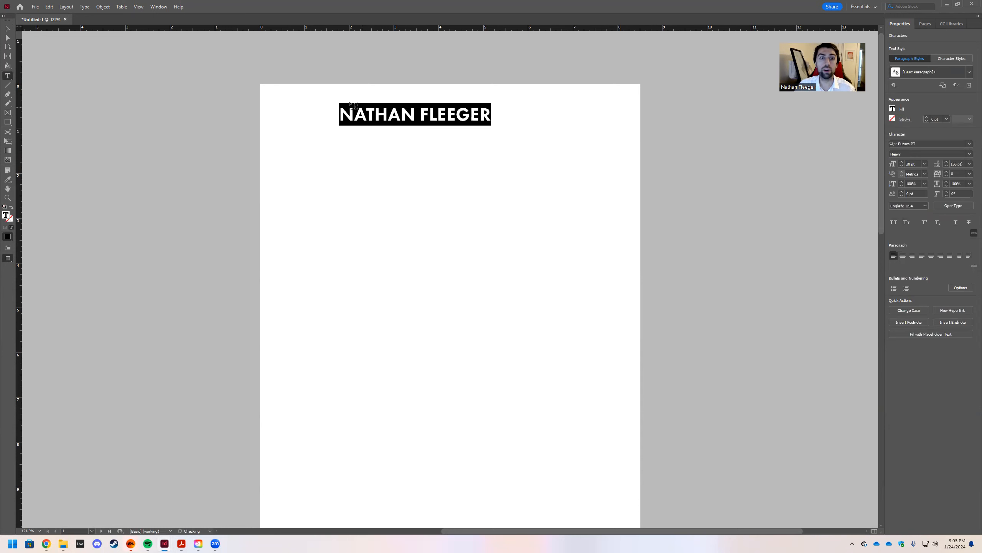
{"action": "key", "text": "Escape"}
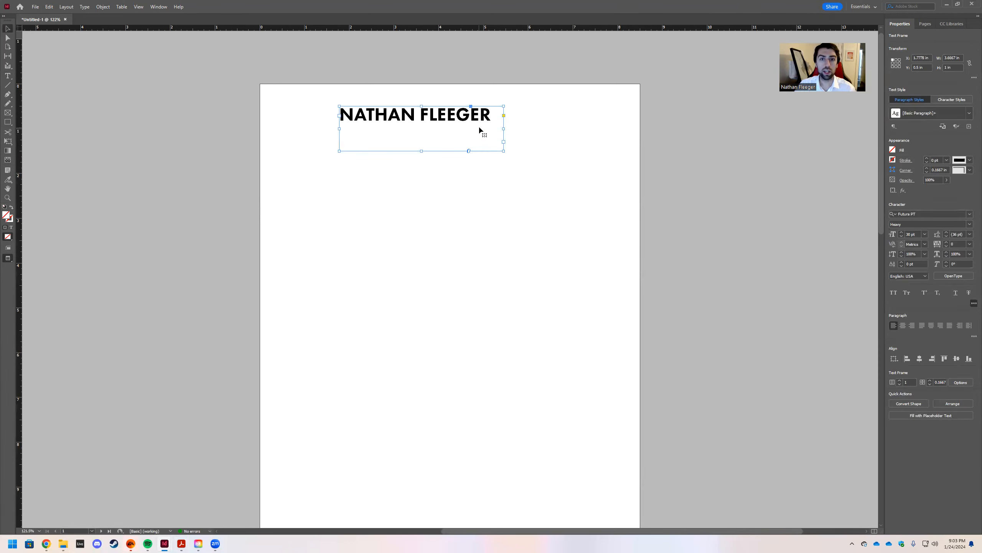
{"action": "double_click", "coordinate": [493, 117]}
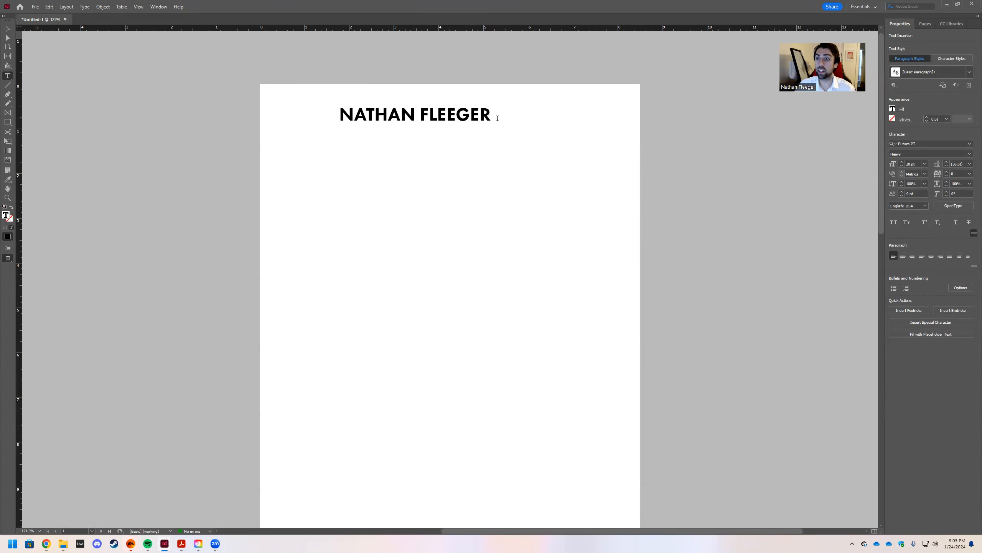
{"action": "key", "text": "Escape"}
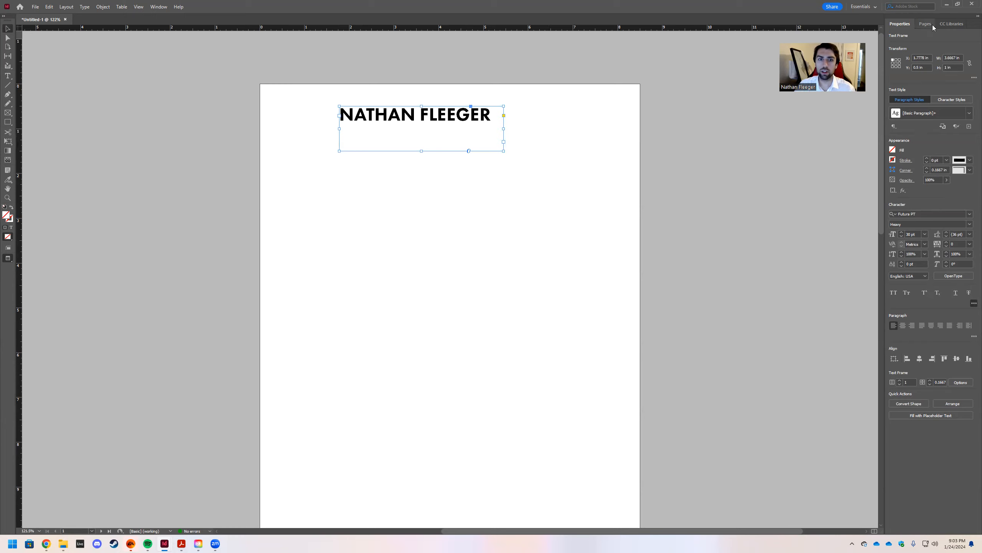
{"action": "left_click", "coordinate": [754, 181]}
{"action": "key", "text": "w"}
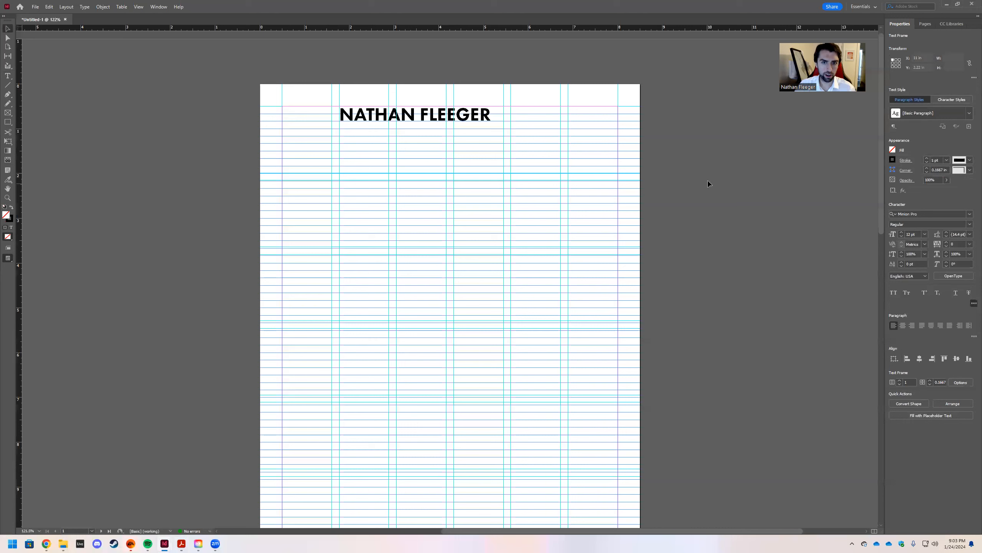
Pick 36 pt as the name's type size.
{"action": "double_click", "coordinate": [499, 119]}
{"action": "left_click", "coordinate": [925, 164]}
{"action": "left_click", "coordinate": [920, 263]}
Select the whole name and set it to 36 pt.
{"action": "left_click_drag", "start_coordinate": [495, 115], "coordinate": [291, 108]}
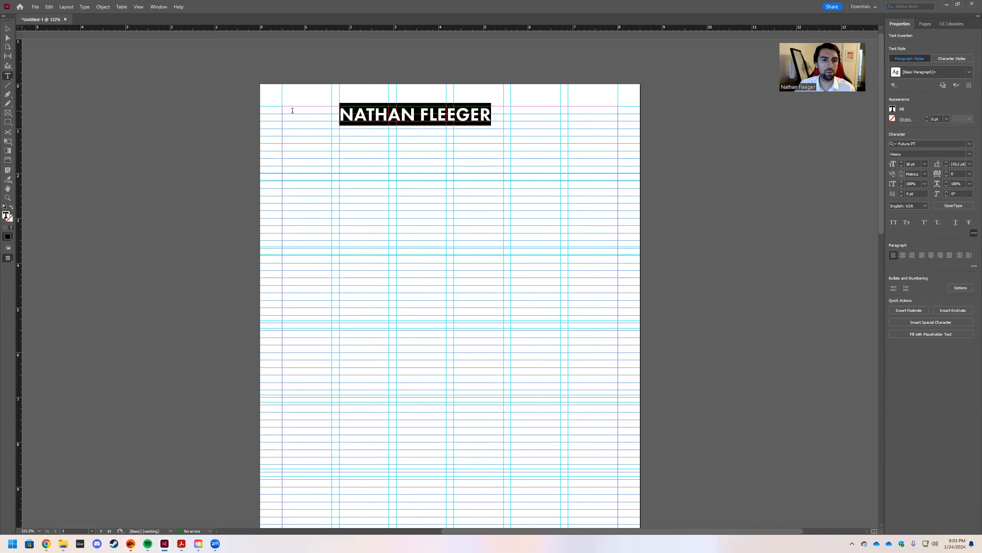
{"action": "left_click", "coordinate": [924, 164]}
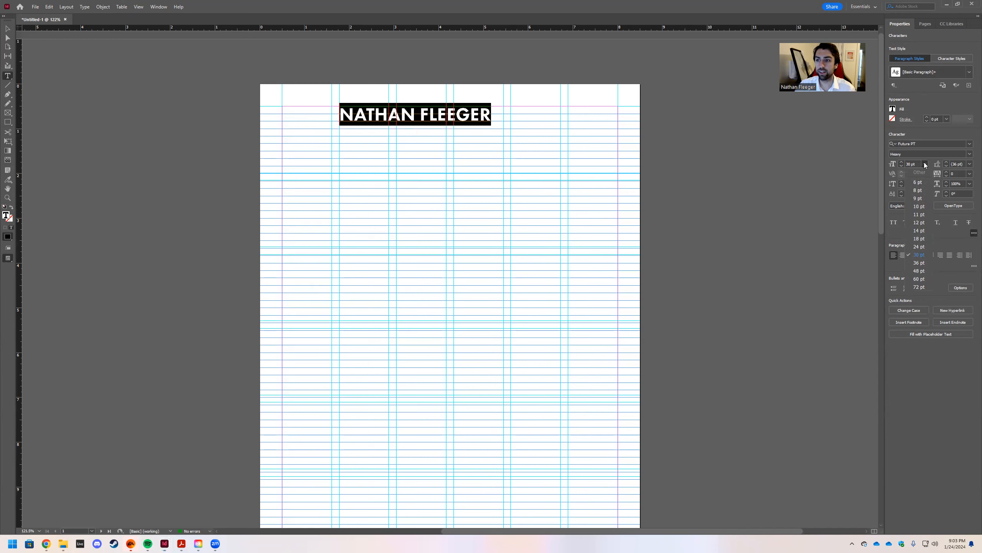
{"action": "left_click", "coordinate": [921, 263]}
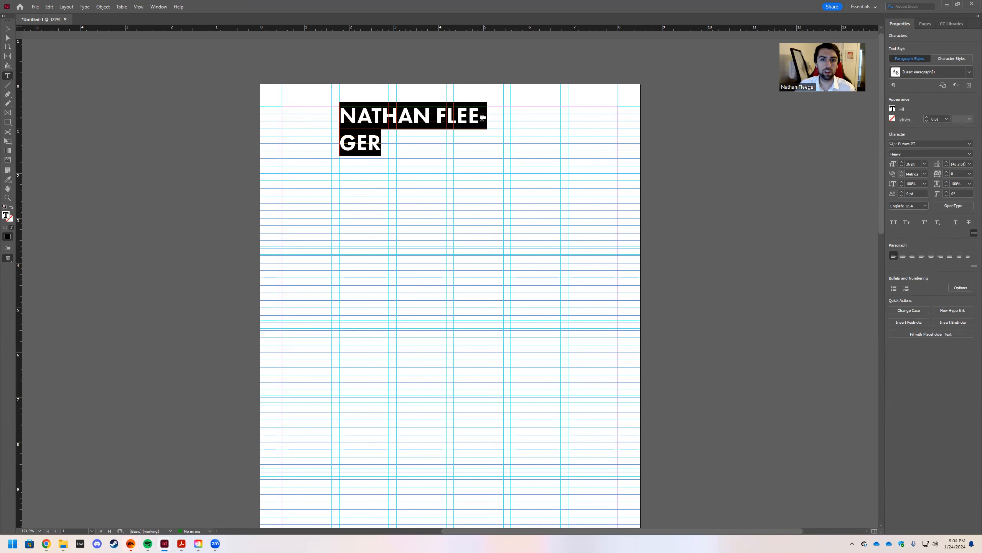
{"action": "key", "text": "Escape"}
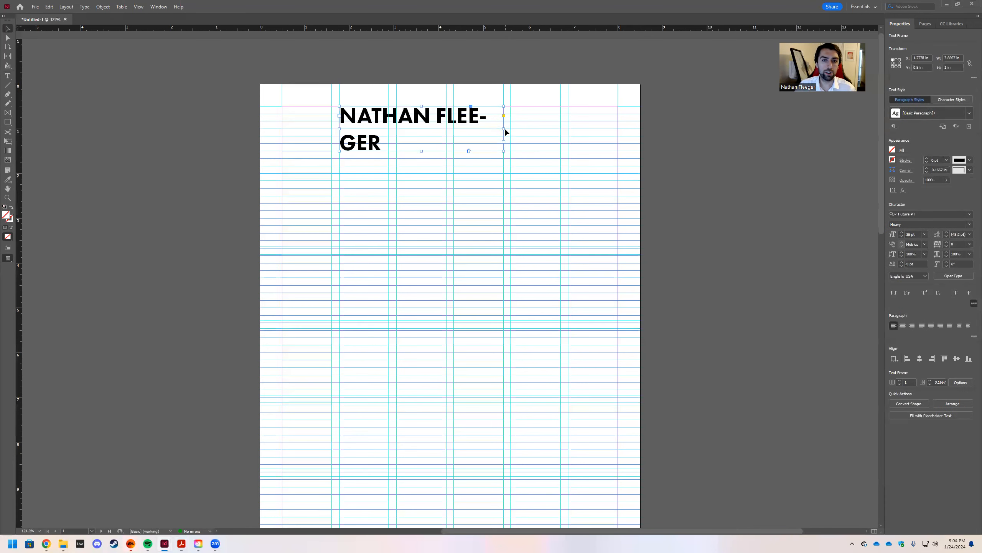
Turn off Hyphenate in the Paragraph options so the name breaks between first and last name.
{"action": "left_click", "coordinate": [507, 127]}
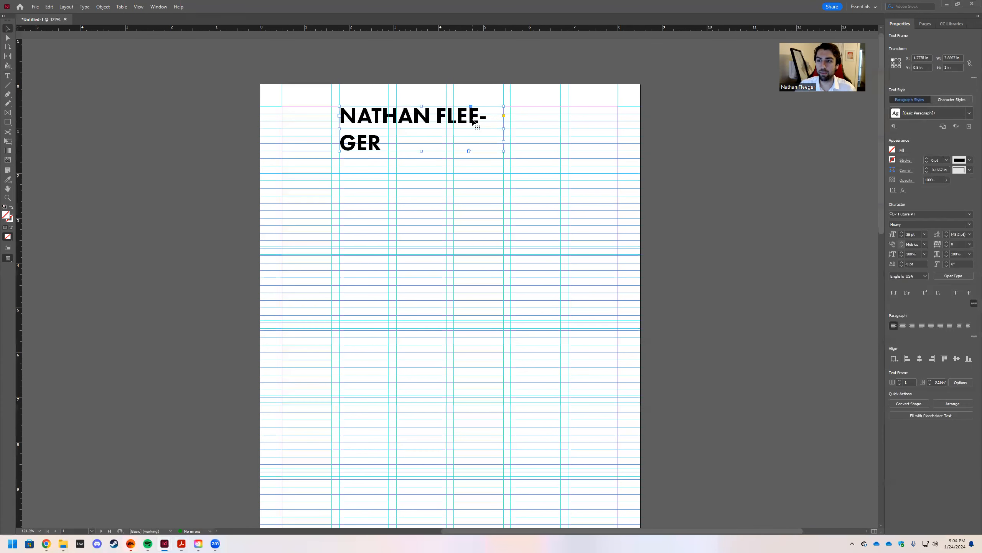
{"action": "left_click", "coordinate": [974, 304]}
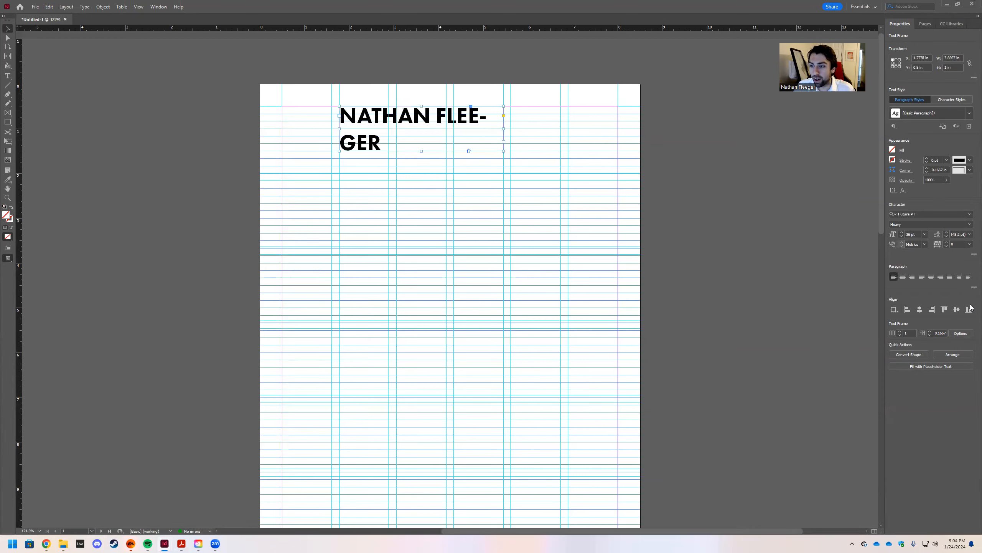
{"action": "left_click", "coordinate": [974, 288]}
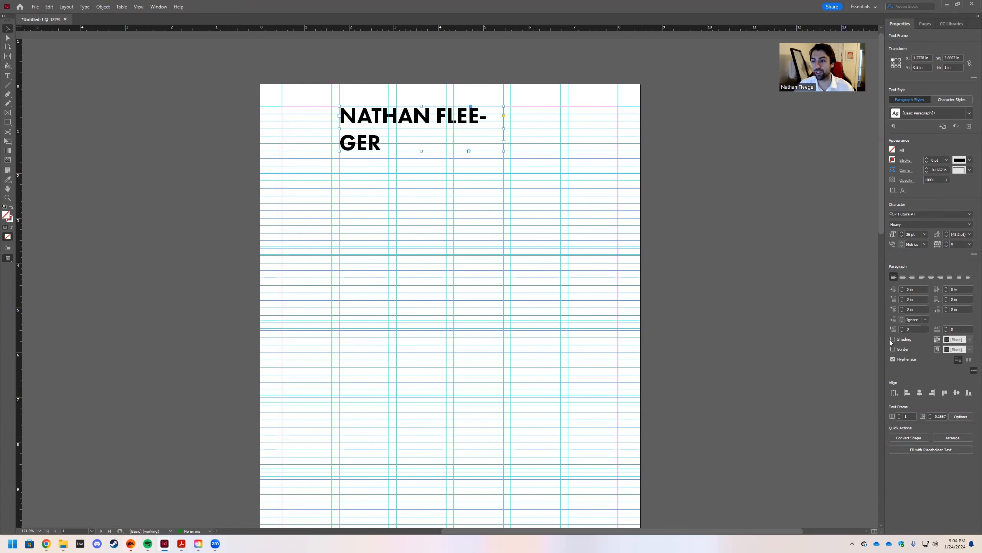
{"action": "left_click", "coordinate": [893, 359]}
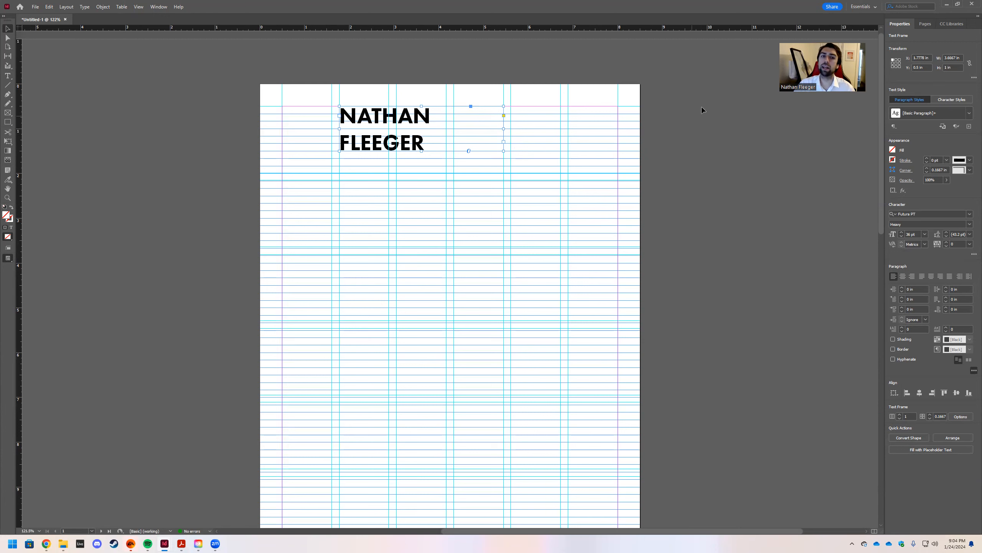
{"action": "double_click", "coordinate": [425, 146]}
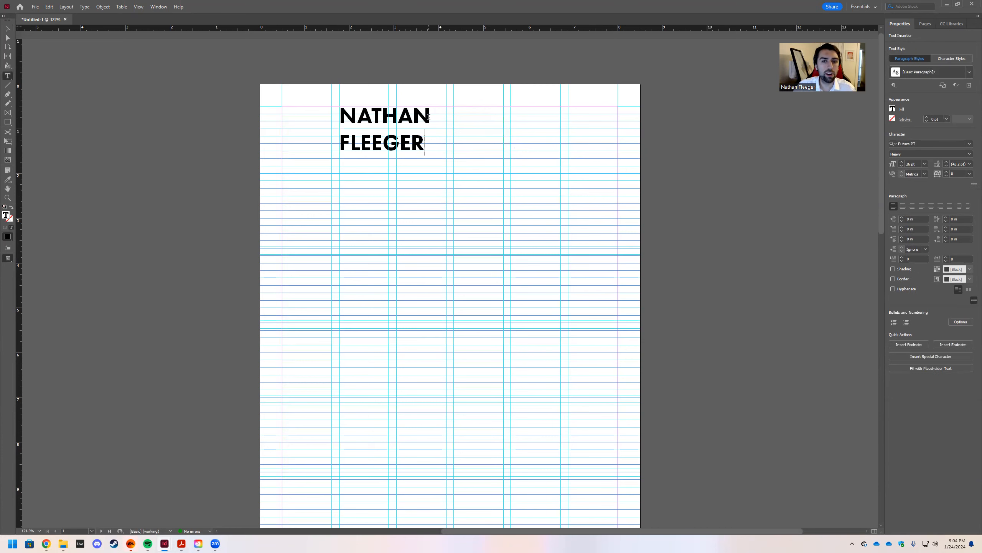
Retype the name heading in title case instead of all capitals.
{"action": "left_click_drag", "start_coordinate": [429, 116], "coordinate": [360, 117]}
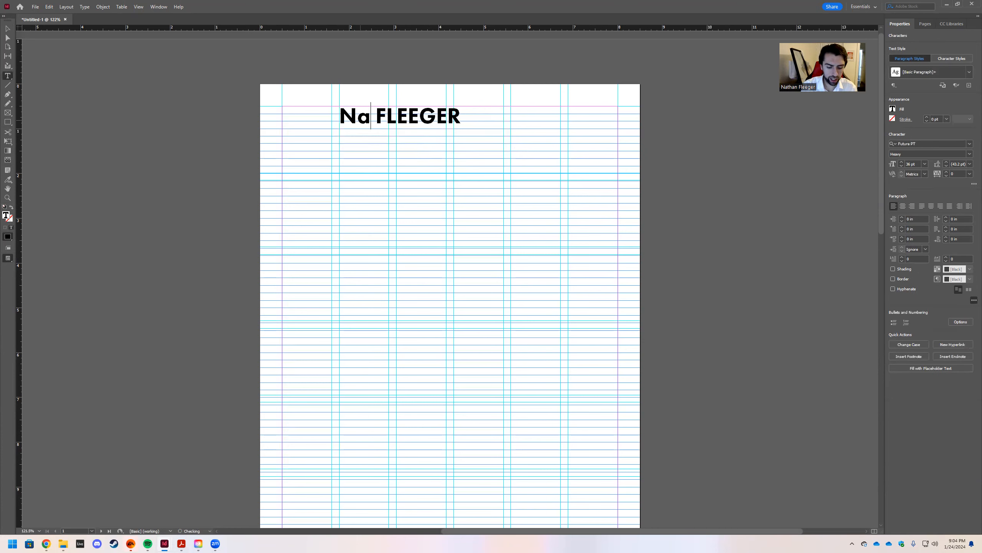
{"action": "key", "text": "Down"}
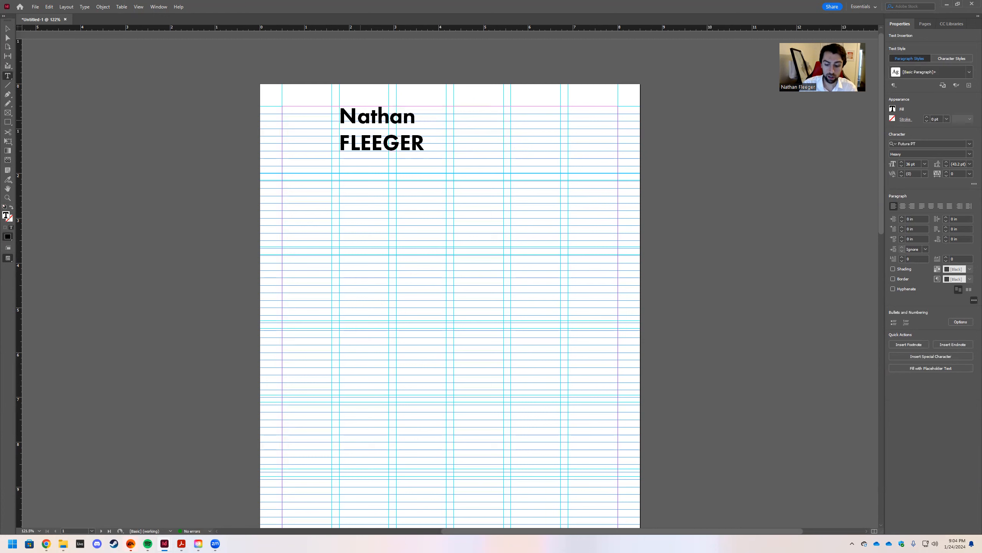
{"action": "key", "text": "Right"}
Deselect and check the single-line name in Preview mode, then reselect its frame.
{"action": "left_click", "coordinate": [8, 29]}
{"action": "left_click", "coordinate": [448, 178]}
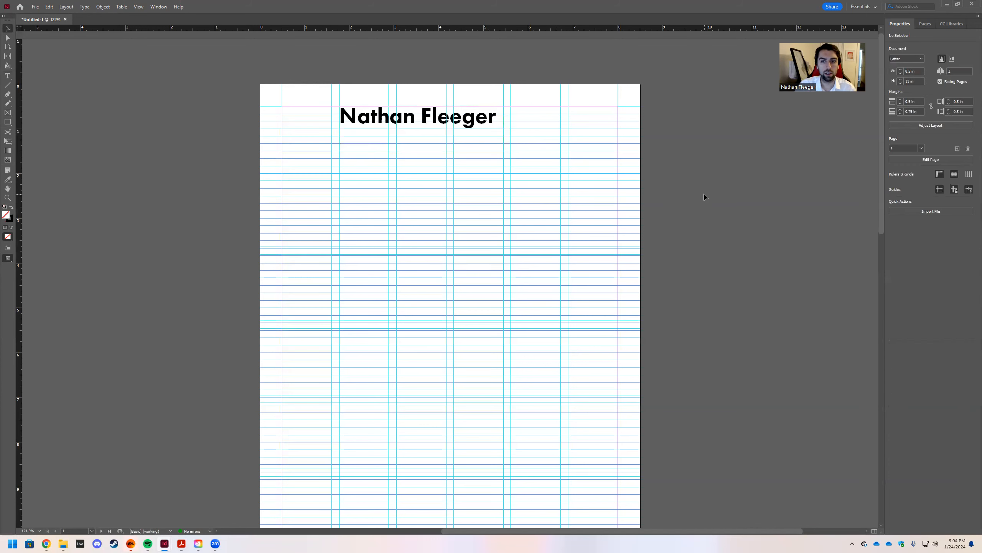
{"action": "key", "text": "w"}
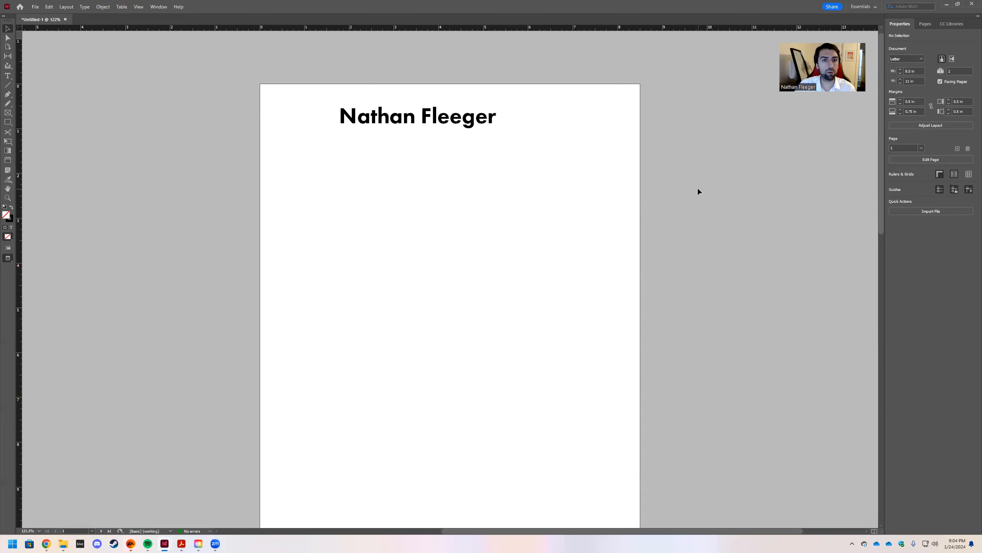
{"action": "key", "text": "w"}
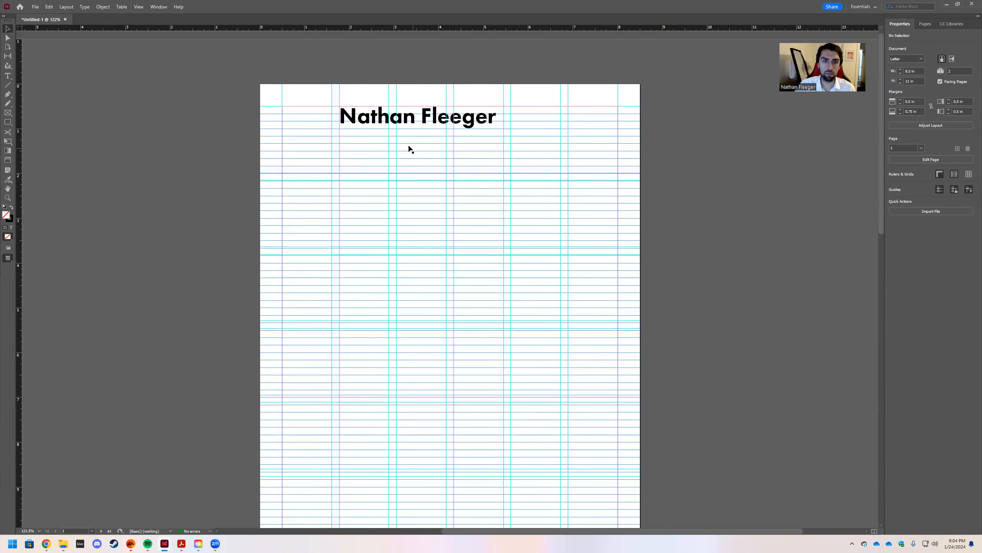
{"action": "left_click", "coordinate": [355, 120]}
Shorten the name frame to 0.5 in tall and draw a new text frame below it.
{"action": "left_click_drag", "start_coordinate": [421, 151], "coordinate": [416, 131]}
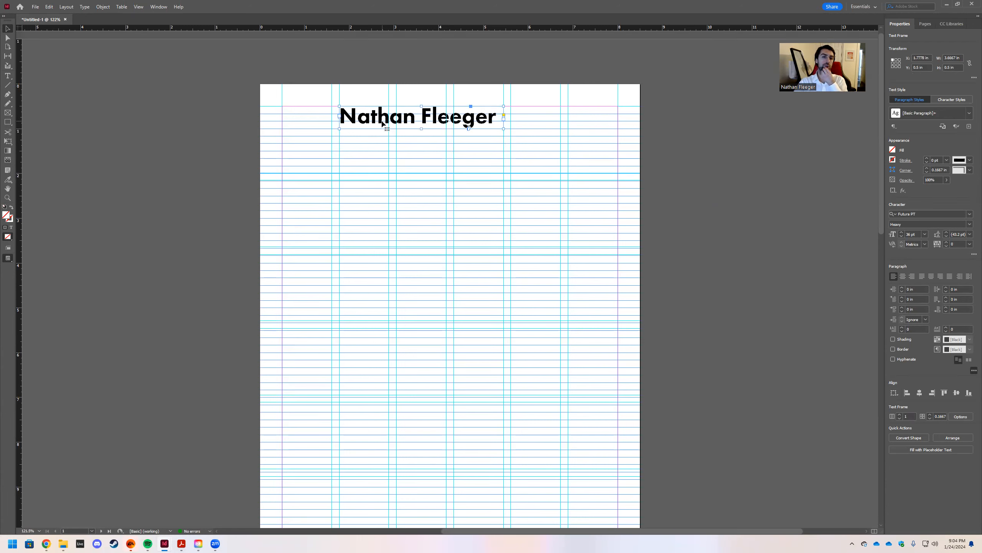
{"action": "left_click", "coordinate": [8, 76]}
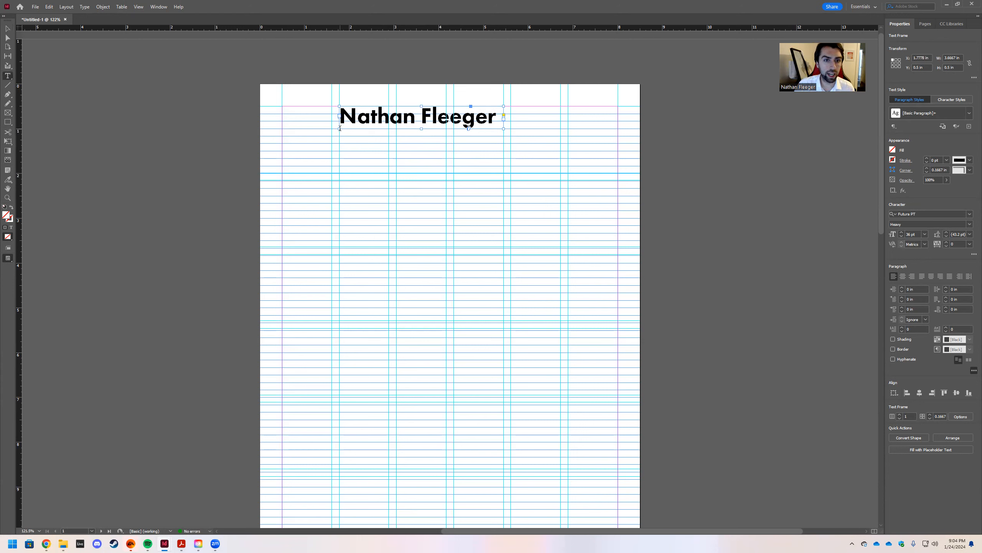
{"action": "left_click_drag", "start_coordinate": [339, 132], "coordinate": [504, 158]}
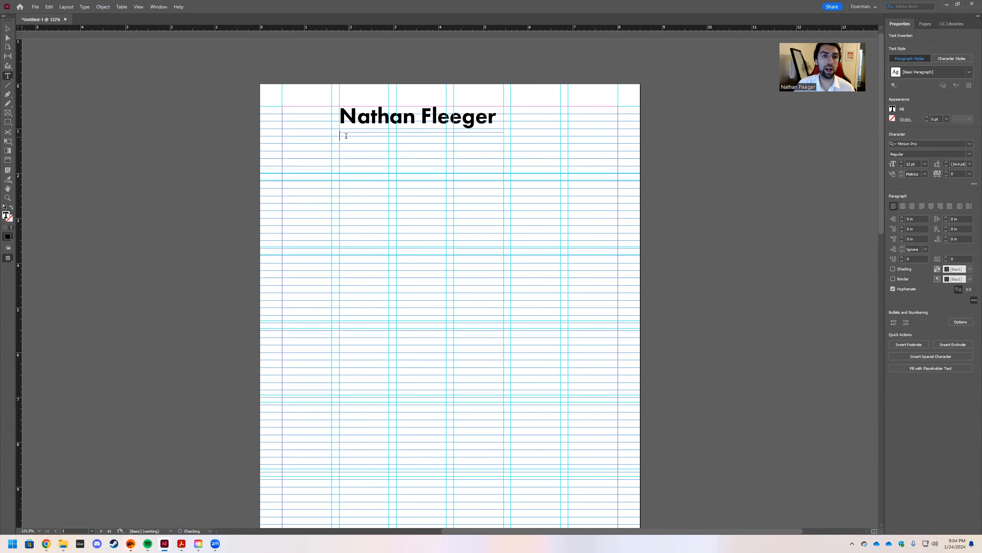
Position the new frame at Y 1 in with a 0.5 in height.
{"action": "scroll", "coordinate": [343, 135], "scroll_direction": "up", "scroll_amount": 1}
{"action": "key", "text": "Escape"}
{"action": "left_click_drag", "start_coordinate": [349, 140], "coordinate": [351, 137]}
{"action": "left_click_drag", "start_coordinate": [422, 160], "coordinate": [422, 156]}
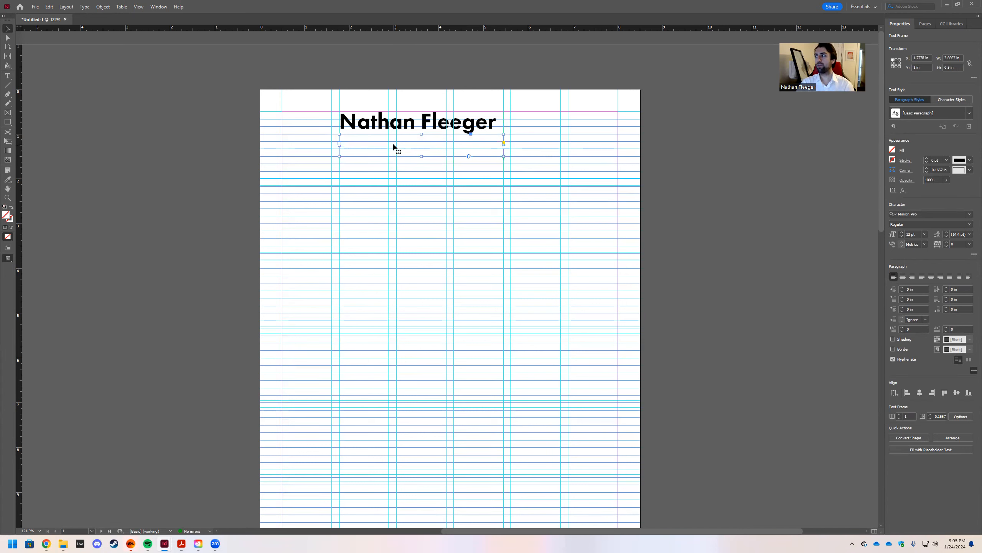
Place a text insertion point below the name and set its font family to Futura PT.
{"action": "key", "text": "t"}
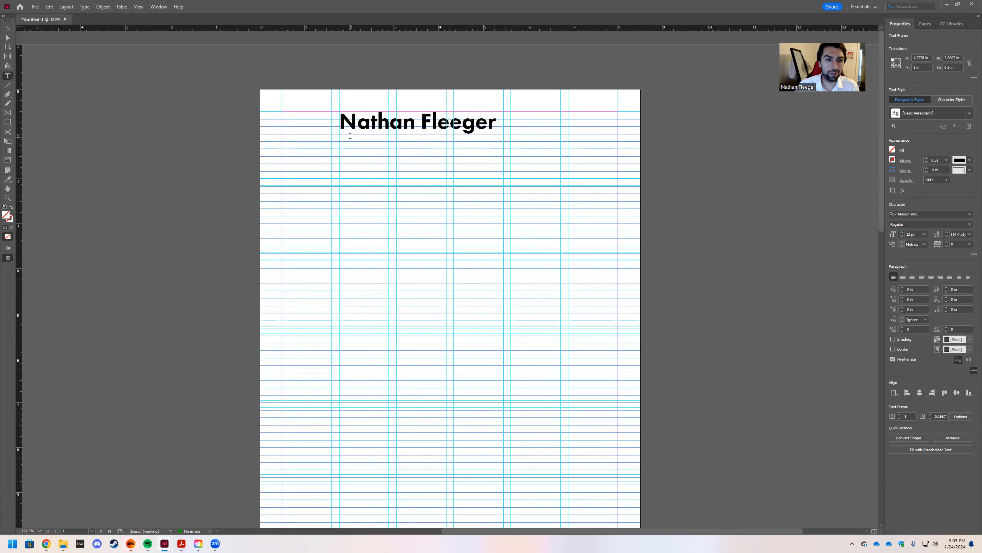
{"action": "left_click", "coordinate": [350, 137]}
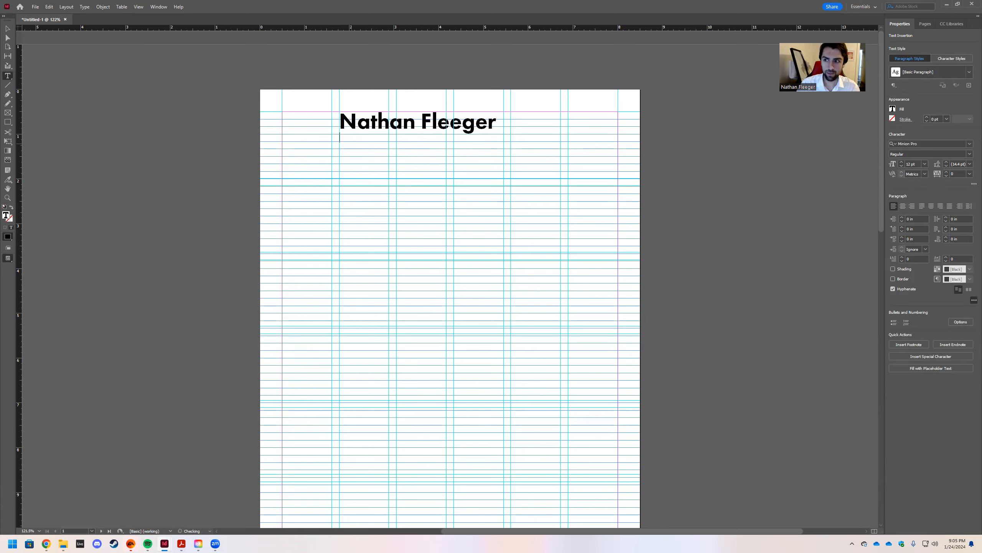
{"action": "left_click", "coordinate": [969, 143]}
{"action": "scroll", "coordinate": [835, 325], "scroll_direction": "down", "scroll_amount": 1}
{"action": "scroll", "coordinate": [835, 317], "scroll_direction": "down", "scroll_amount": 4}
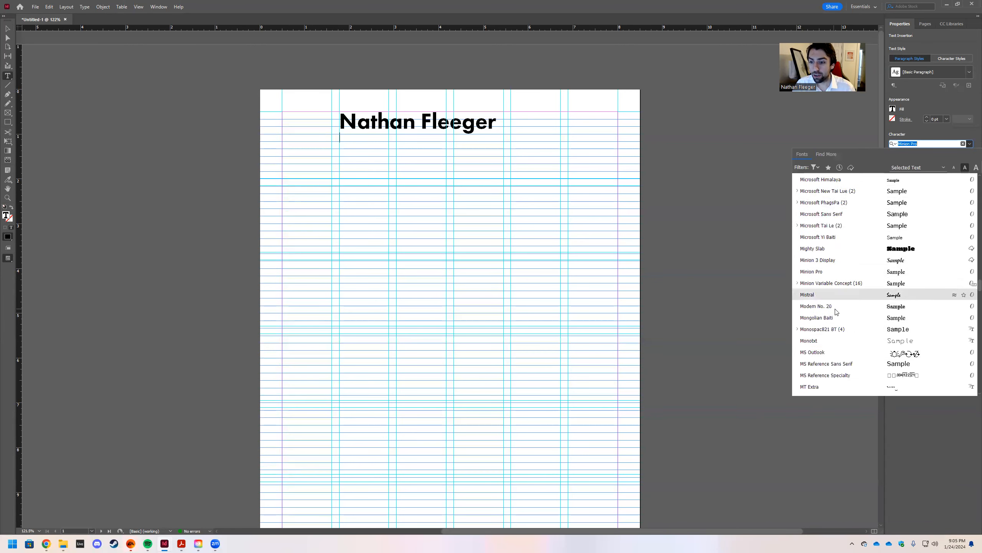
{"action": "scroll", "coordinate": [836, 298], "scroll_direction": "up", "scroll_amount": 10}
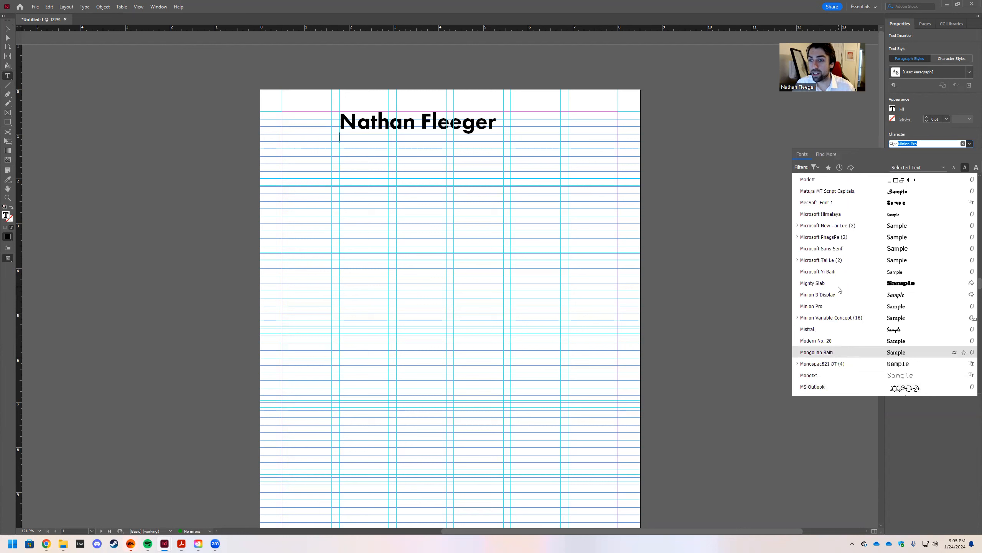
{"action": "scroll", "coordinate": [836, 245], "scroll_direction": "up", "scroll_amount": 1}
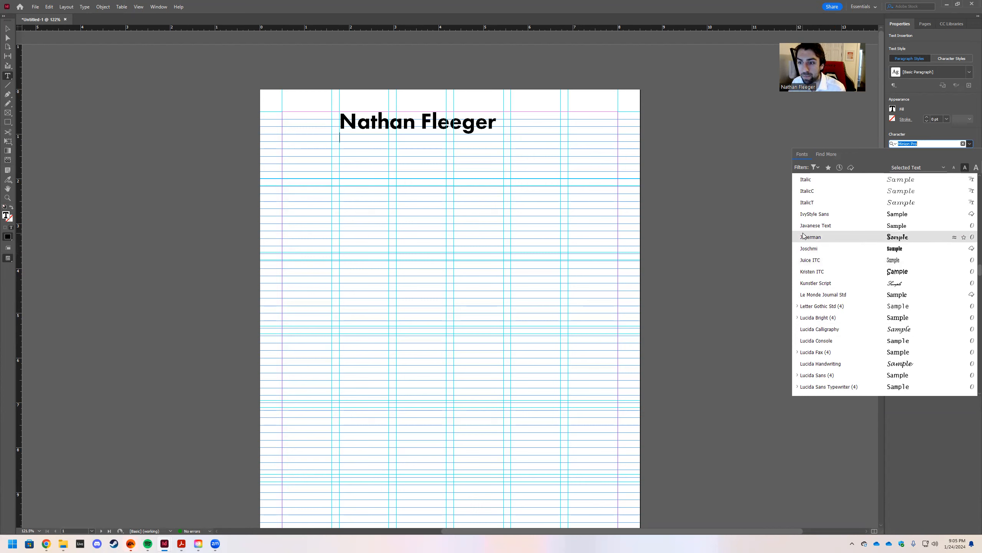
{"action": "scroll", "coordinate": [804, 236], "scroll_direction": "up", "scroll_amount": 10}
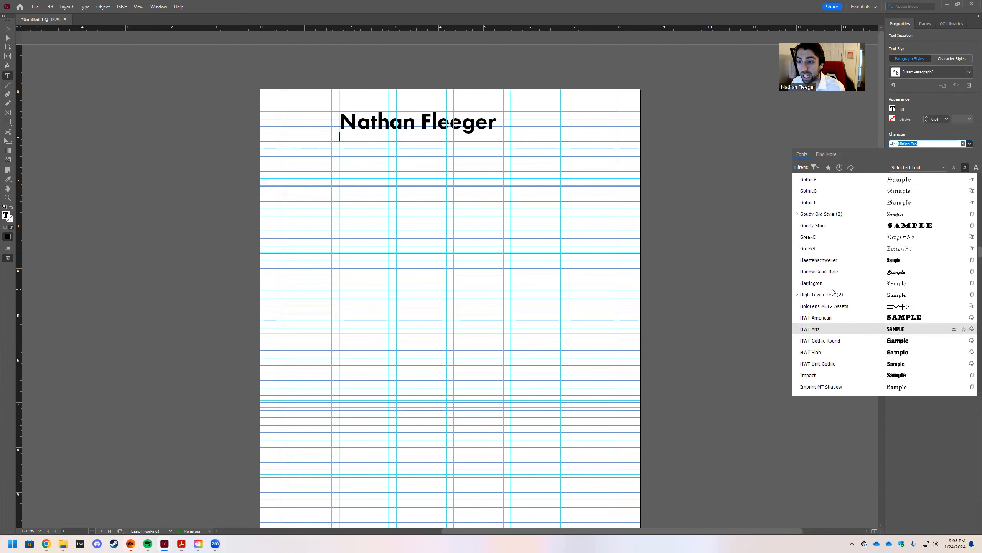
{"action": "scroll", "coordinate": [835, 294], "scroll_direction": "up", "scroll_amount": 1}
{"action": "scroll", "coordinate": [851, 288], "scroll_direction": "up", "scroll_amount": 5}
{"action": "scroll", "coordinate": [843, 295], "scroll_direction": "up", "scroll_amount": 4}
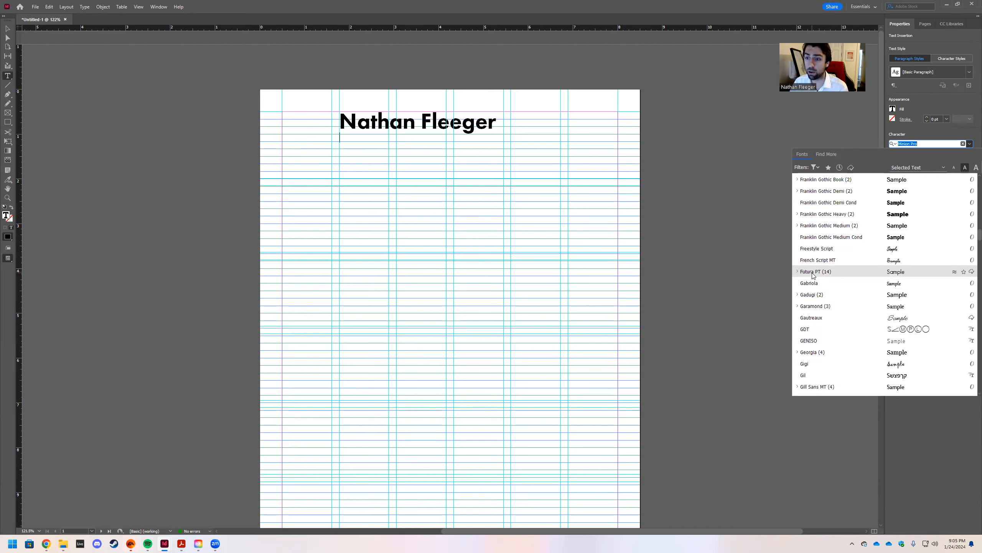
{"action": "left_click", "coordinate": [818, 273]}
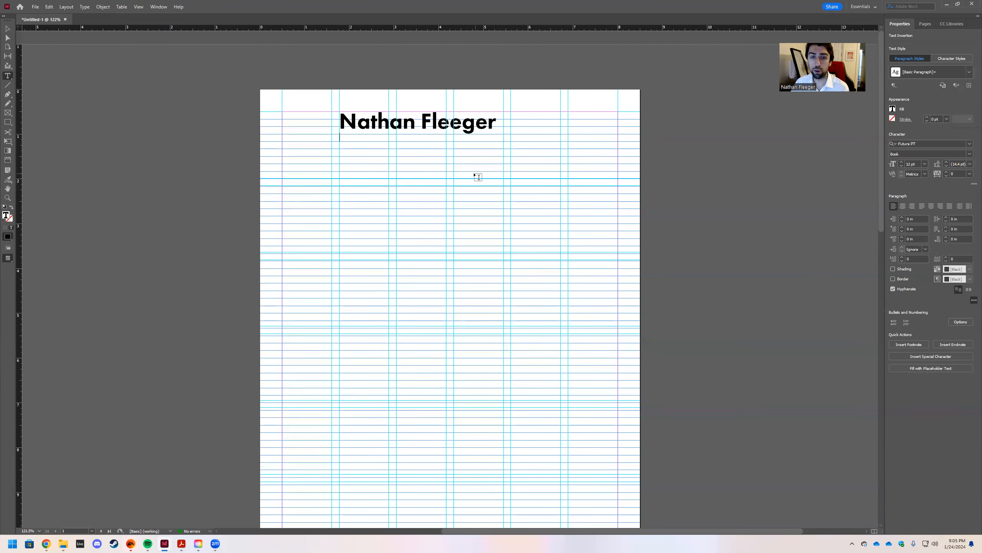
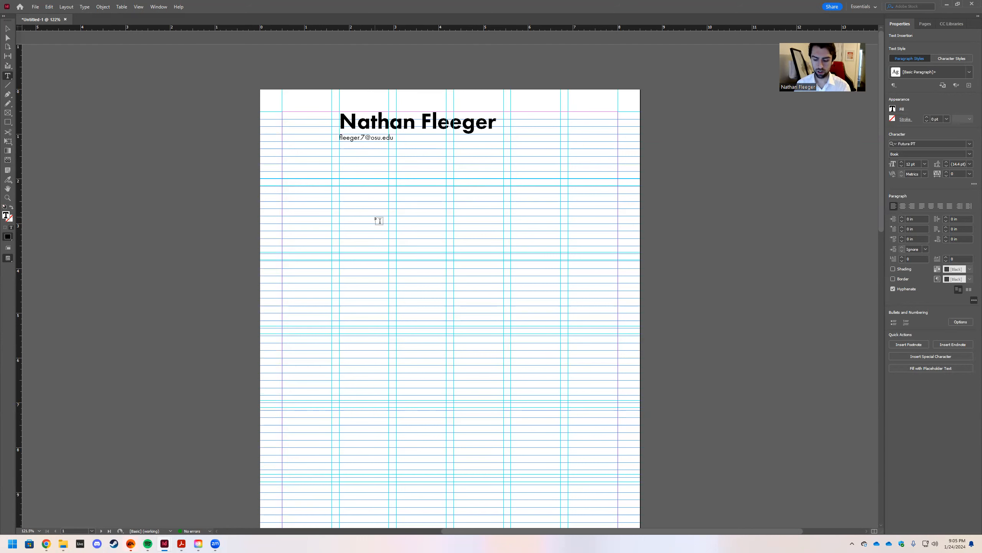
Type the e-mail address, put the phone number on the next line, then select the frame.
{"action": "key", "text": "Return"}
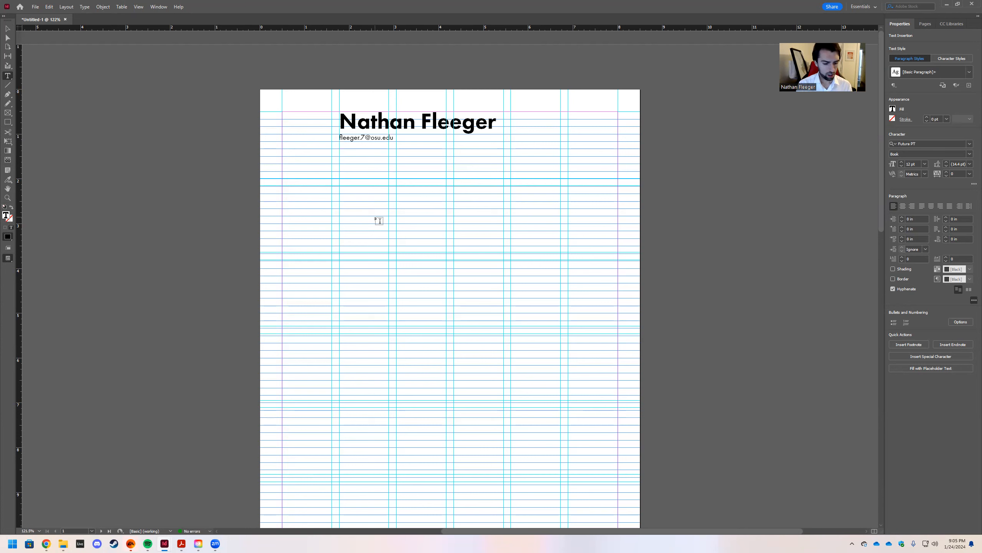
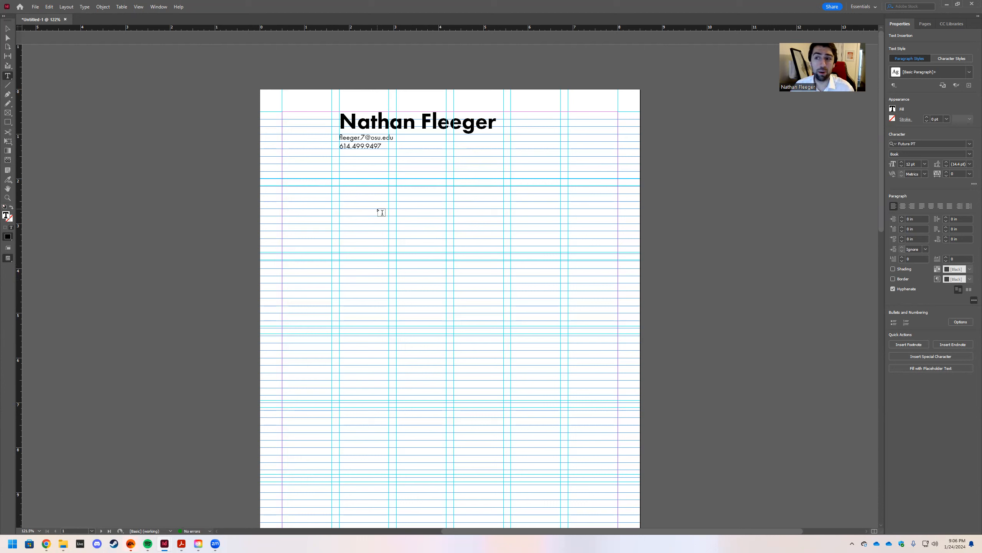
{"action": "key", "text": "Escape"}
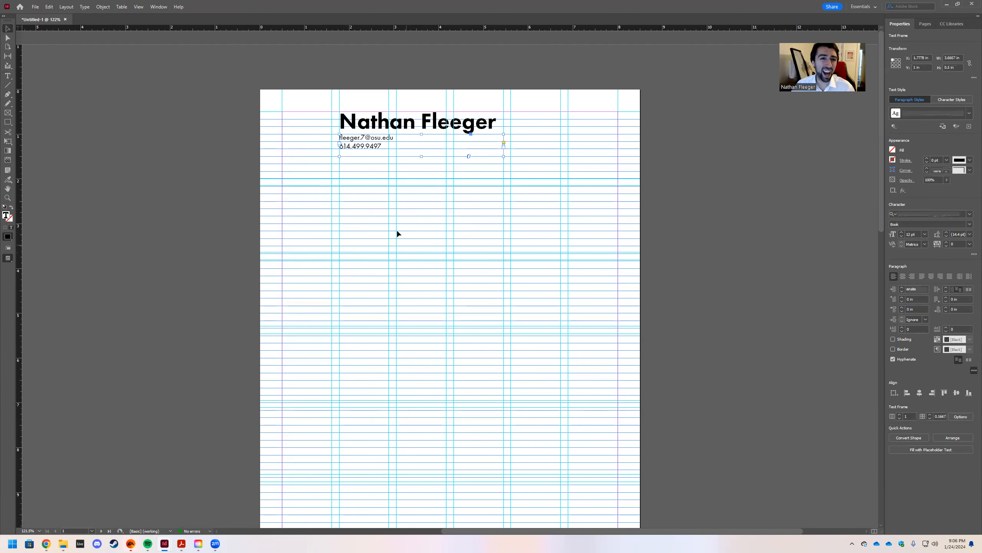
{"action": "key", "text": "w"}
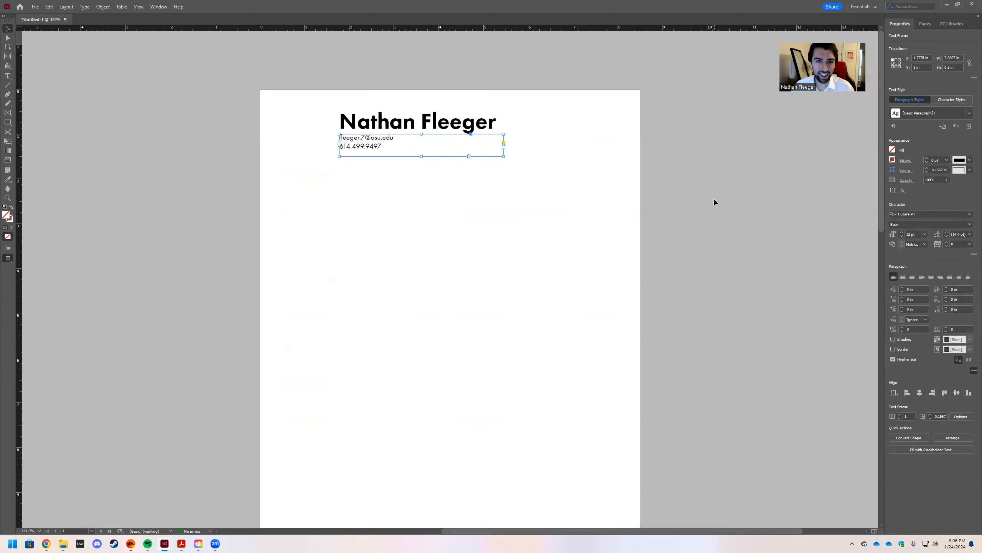
{"action": "left_click", "coordinate": [716, 202]}
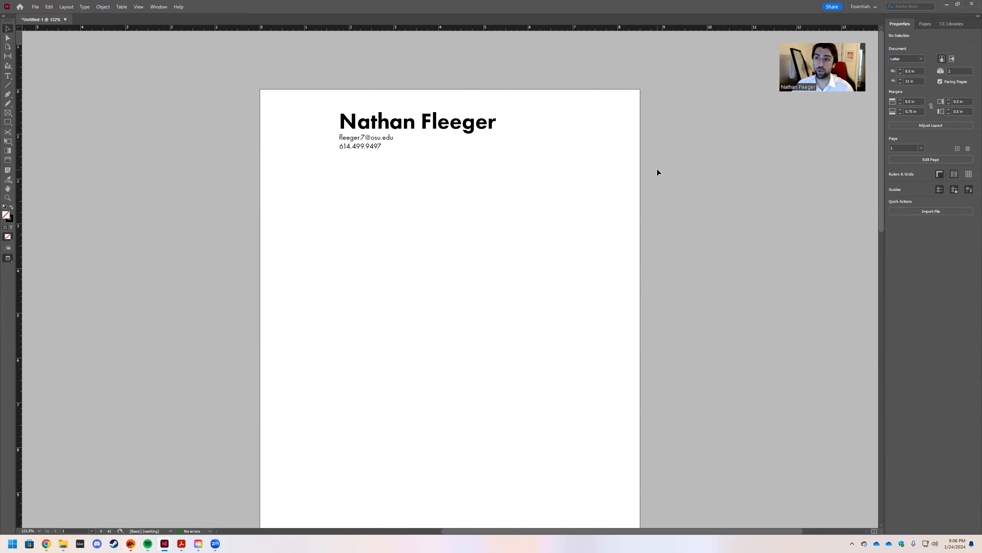
{"action": "key", "text": "w"}
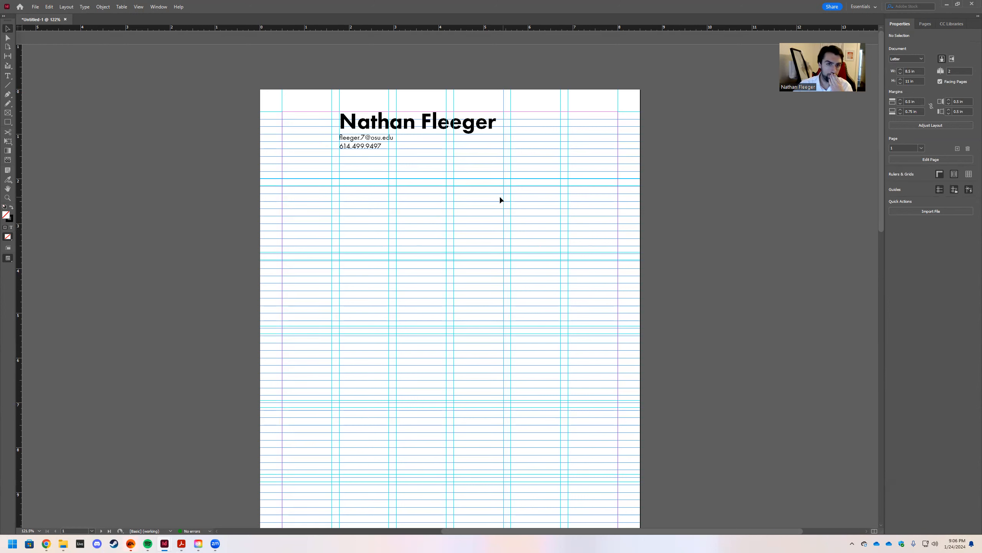
{"action": "key", "text": "t"}
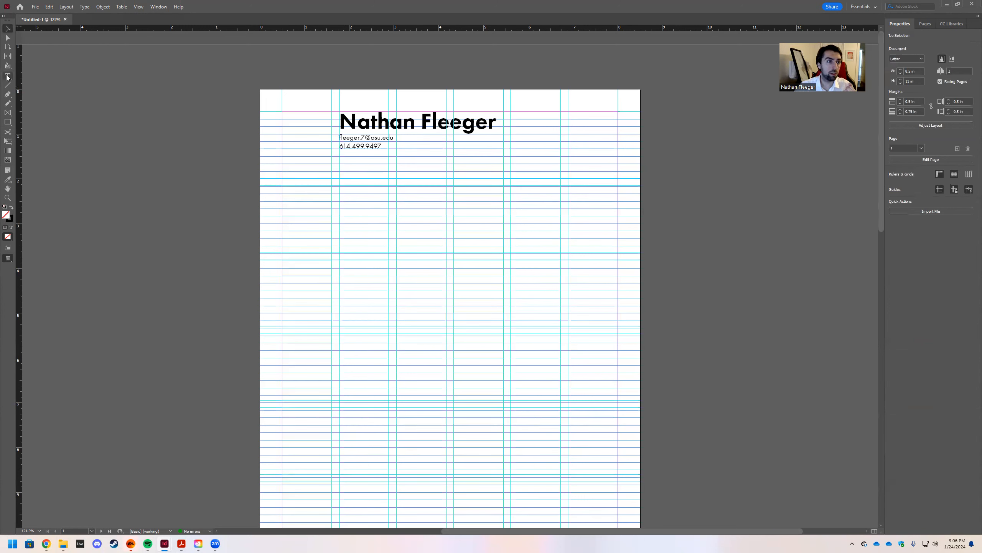
Draw an empty text frame at the left margin and set it to Futura PT Heavy.
{"action": "left_click_drag", "start_coordinate": [285, 188], "coordinate": [334, 196]}
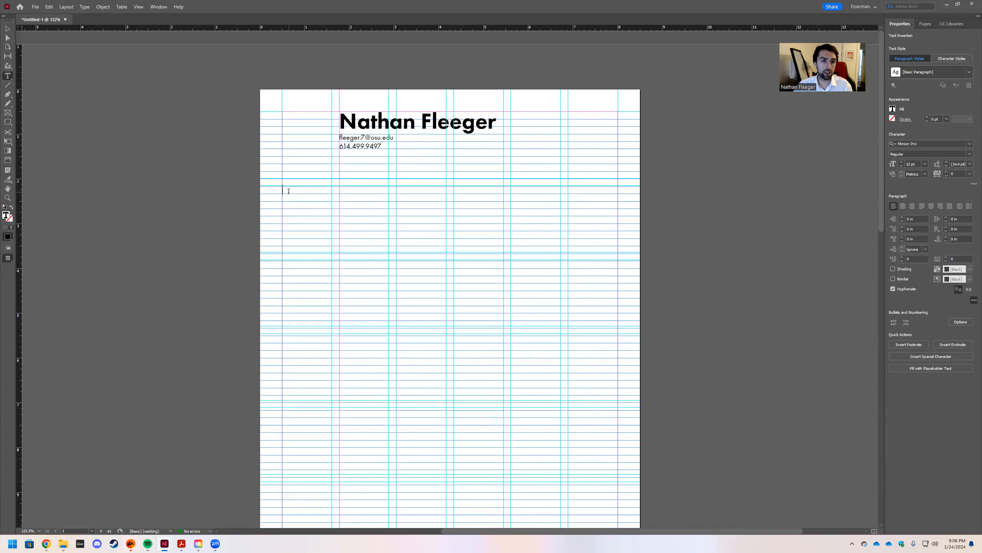
{"action": "type", "text": "edu"}
{"action": "key", "text": "BackSpace"}
{"action": "key", "text": "BackSpace"}
{"action": "key", "text": "BackSpace"}
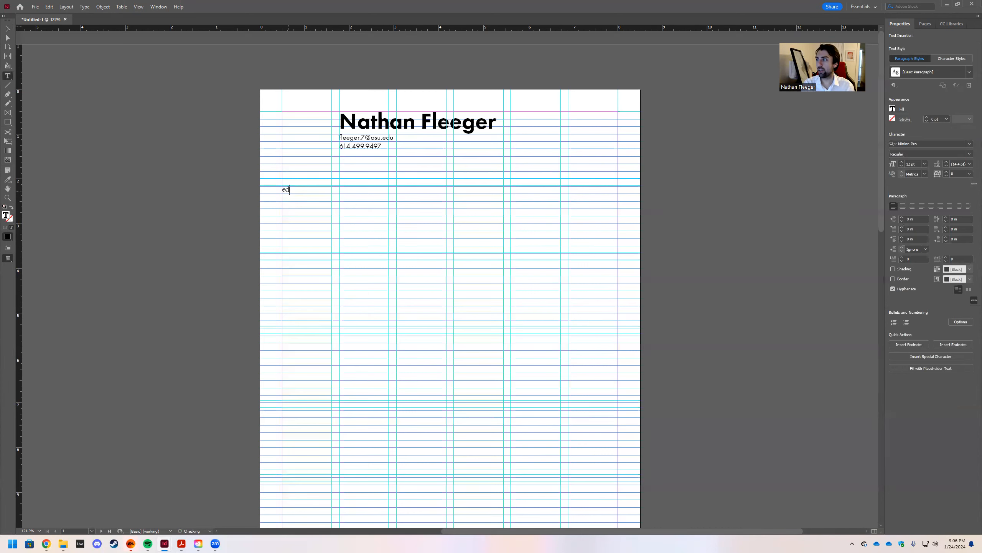
{"action": "left_click", "coordinate": [969, 144]}
{"action": "type", "text": "f"}
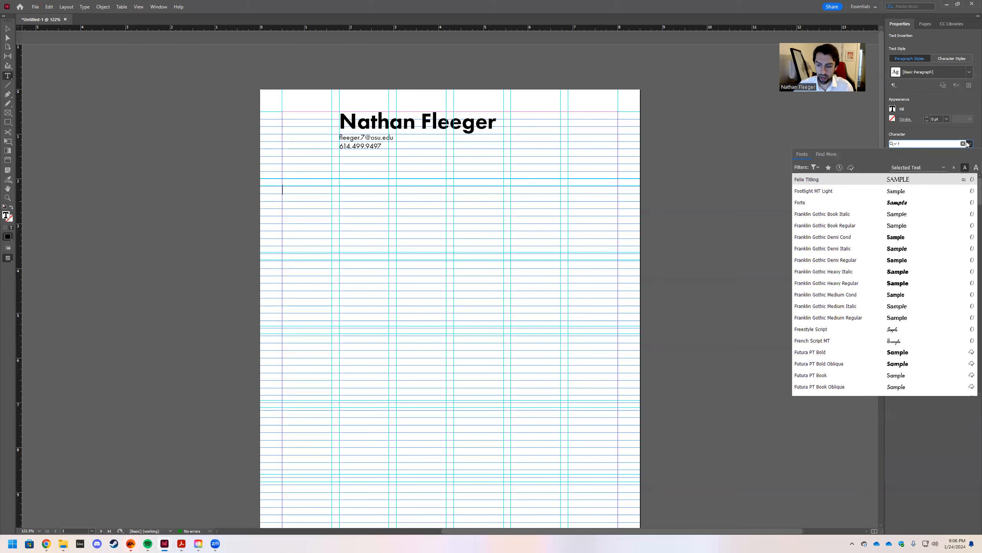
{"action": "key", "text": "Return"}
{"action": "left_click", "coordinate": [970, 144]}
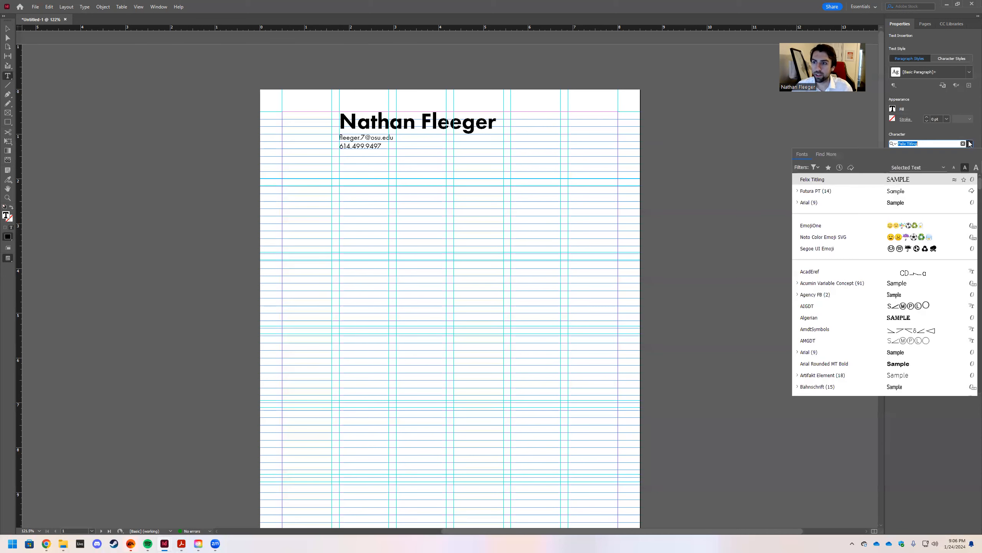
{"action": "left_click", "coordinate": [907, 191]}
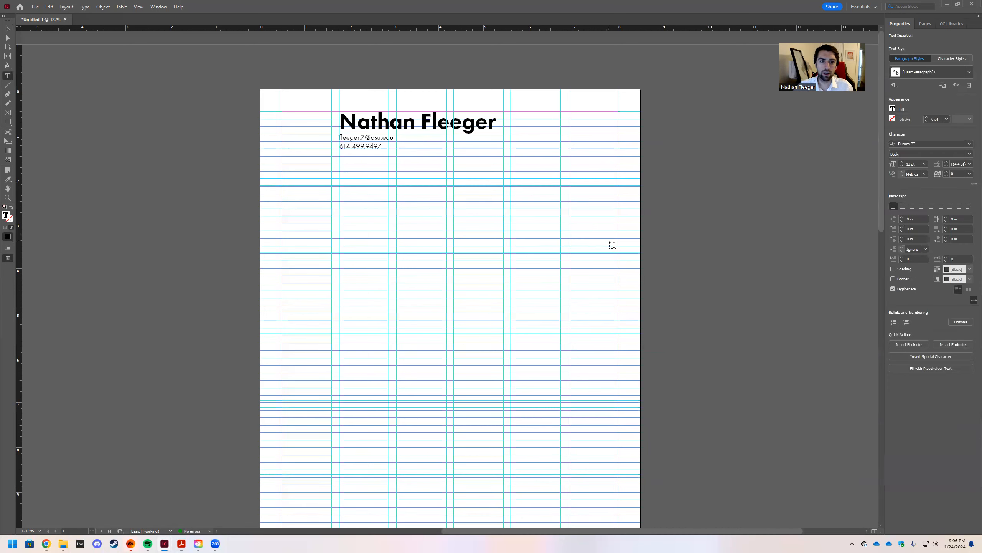
{"action": "left_click", "coordinate": [969, 153]}
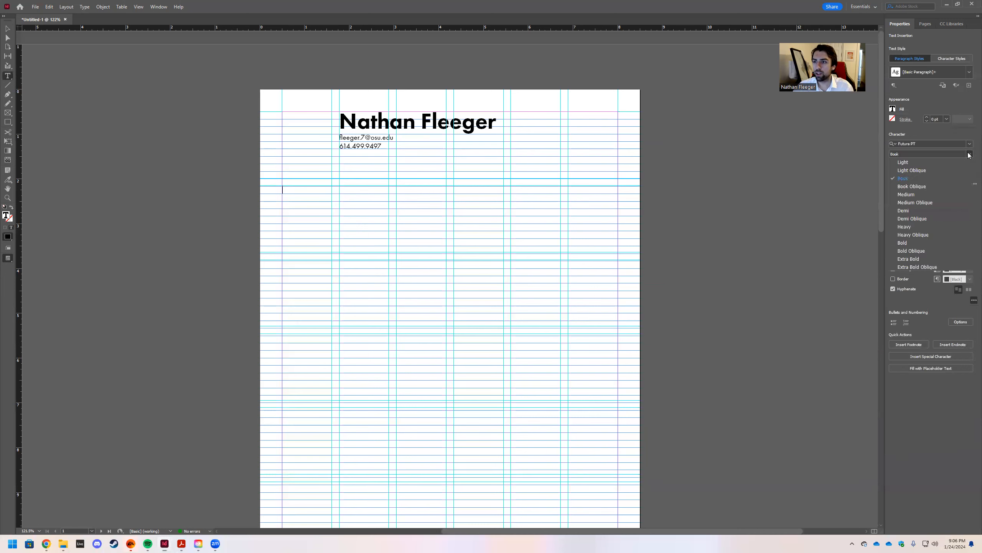
{"action": "left_click", "coordinate": [904, 226]}
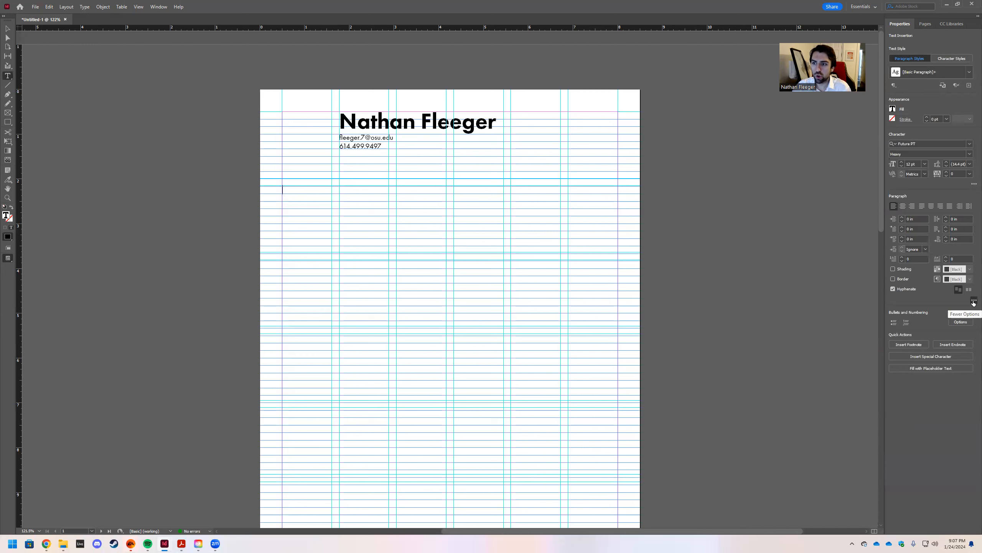
Turn on underline and type the EDUCATION heading into the new frame, then deselect it.
{"action": "left_click", "coordinate": [974, 184]}
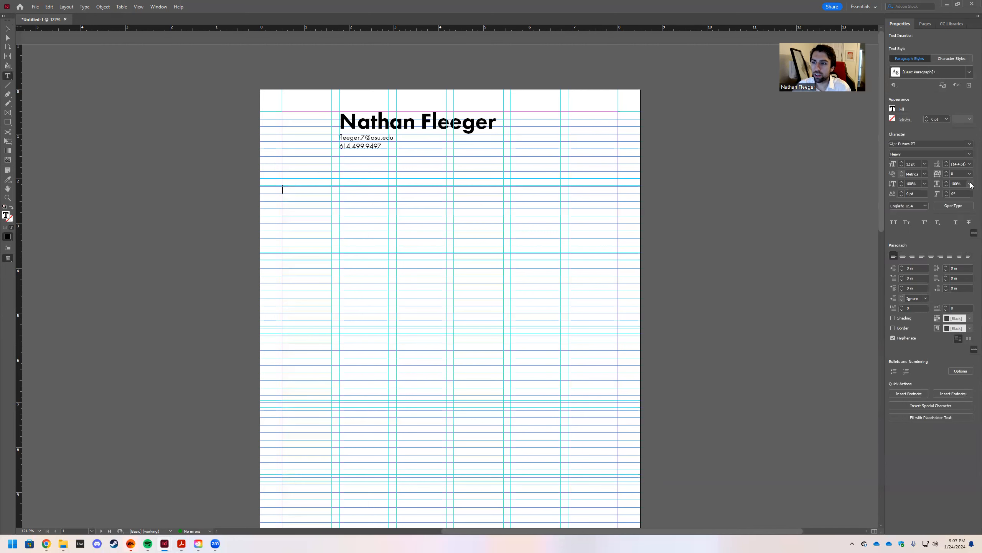
{"action": "left_click", "coordinate": [956, 222]}
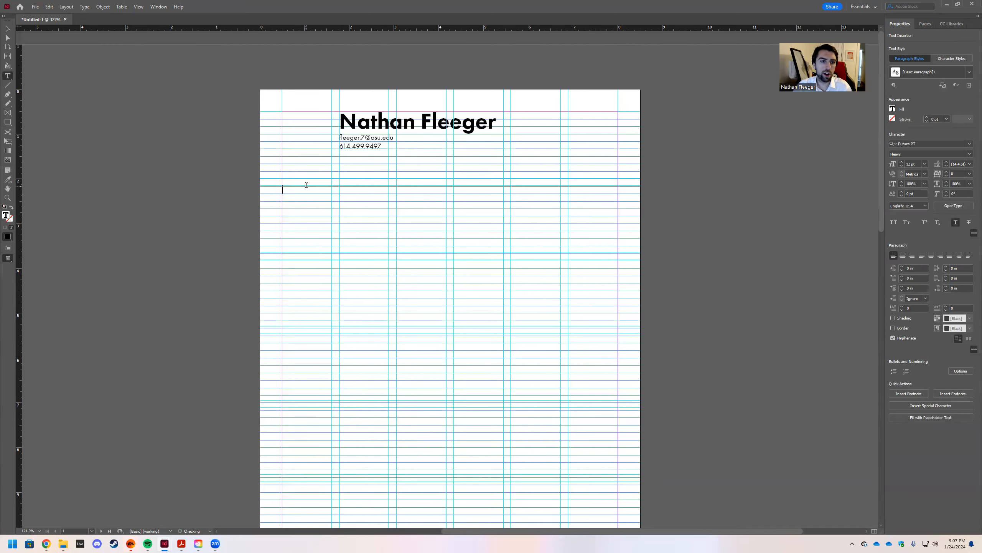
{"action": "left_click", "coordinate": [309, 192]}
{"action": "type", "text": "e"}
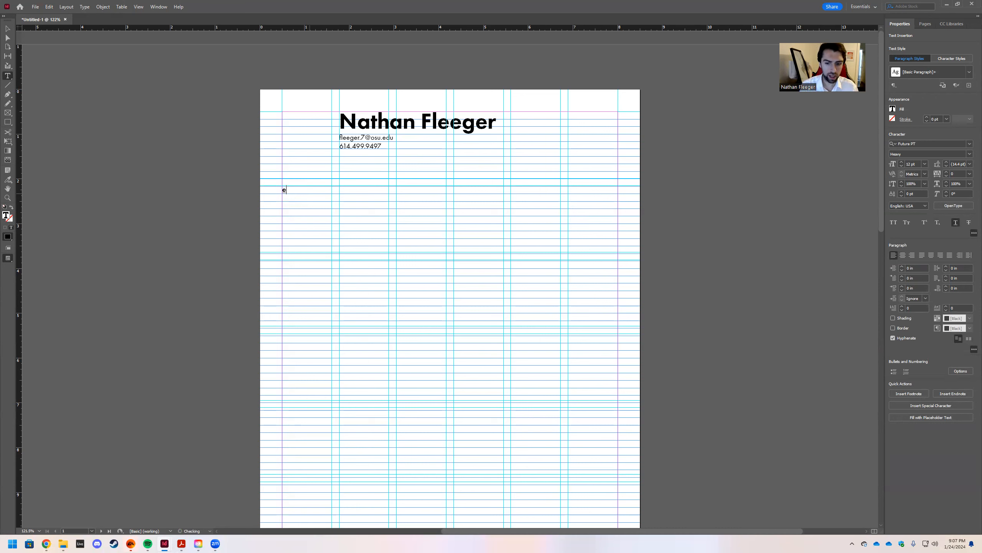
{"action": "type", "text": "EDUCATION"}
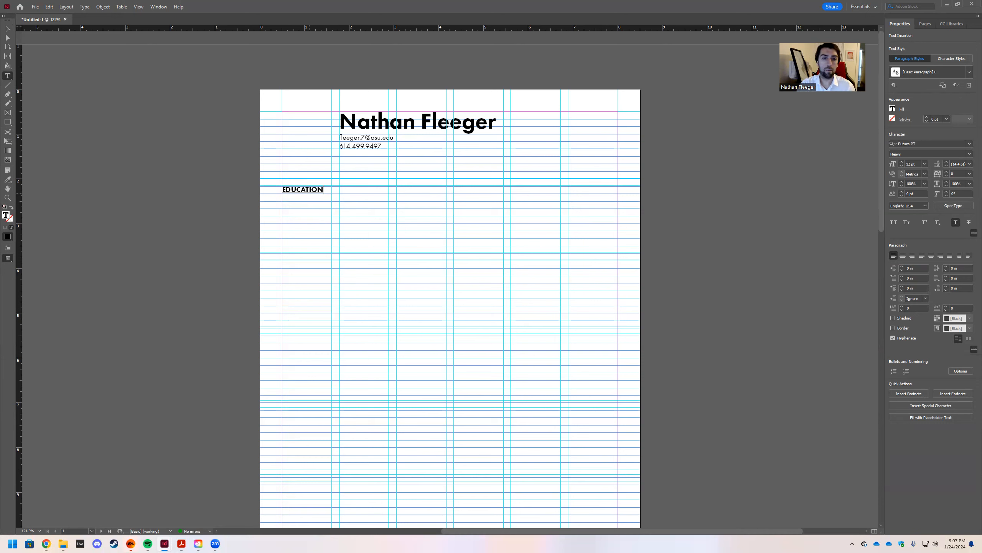
{"action": "left_click", "coordinate": [9, 30]}
{"action": "left_click", "coordinate": [325, 157]}
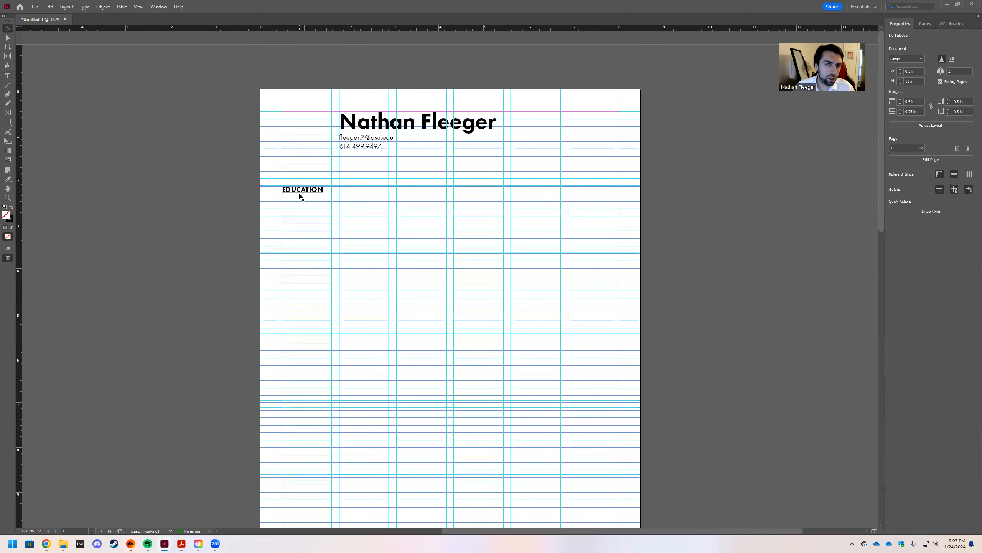
Zoom in to inspect the EDUCATION heading, then zoom back out.
{"action": "left_click", "coordinate": [301, 196]}
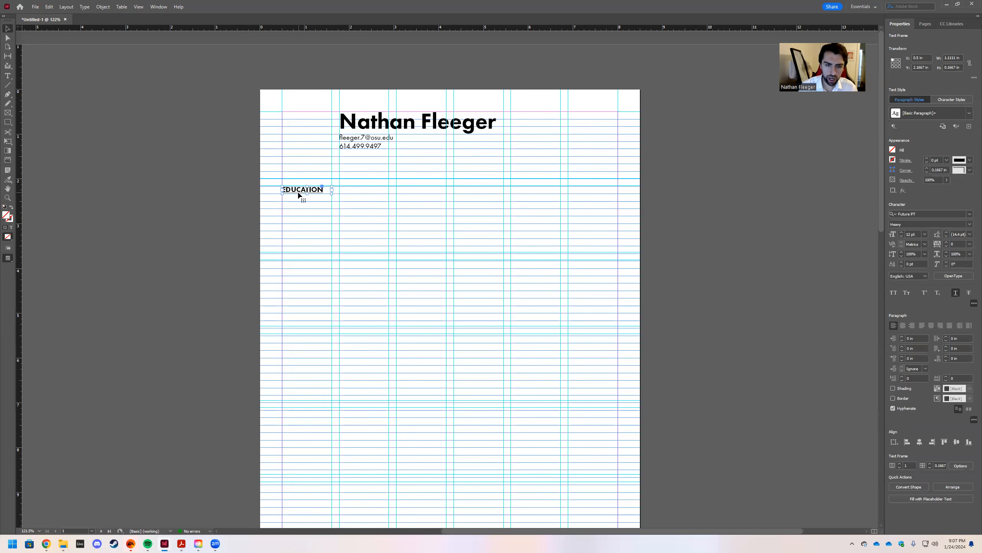
{"action": "key", "text": "ctrl+="}
{"action": "key", "text": "ctrl+="}
{"action": "key", "text": "ctrl+="}
{"action": "key", "text": "ctrl+="}
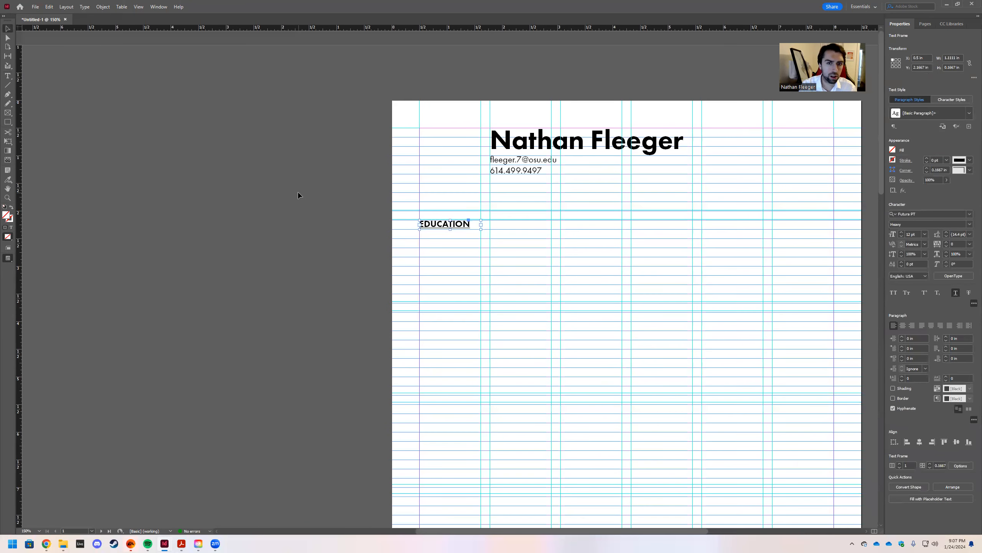
{"action": "key", "text": "ctrl+="}
{"action": "key", "text": "ctrl+="}
{"action": "key", "text": "ctrl+="}
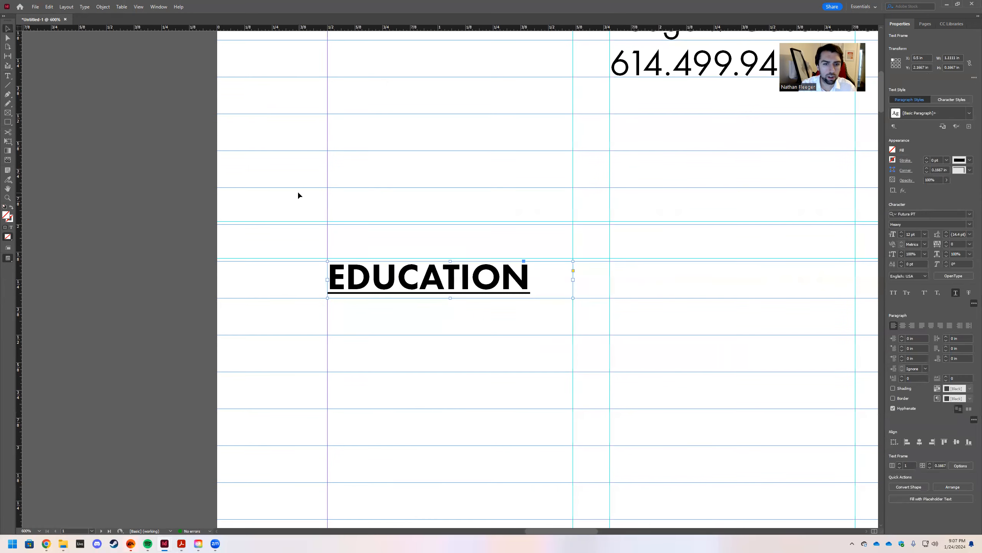
{"action": "key", "text": "ctrl+minus"}
{"action": "key", "text": "ctrl+minus"}
{"action": "key", "text": "ctrl+minus"}
{"action": "key", "text": "ctrl+minus"}
{"action": "key", "text": "ctrl+minus"}
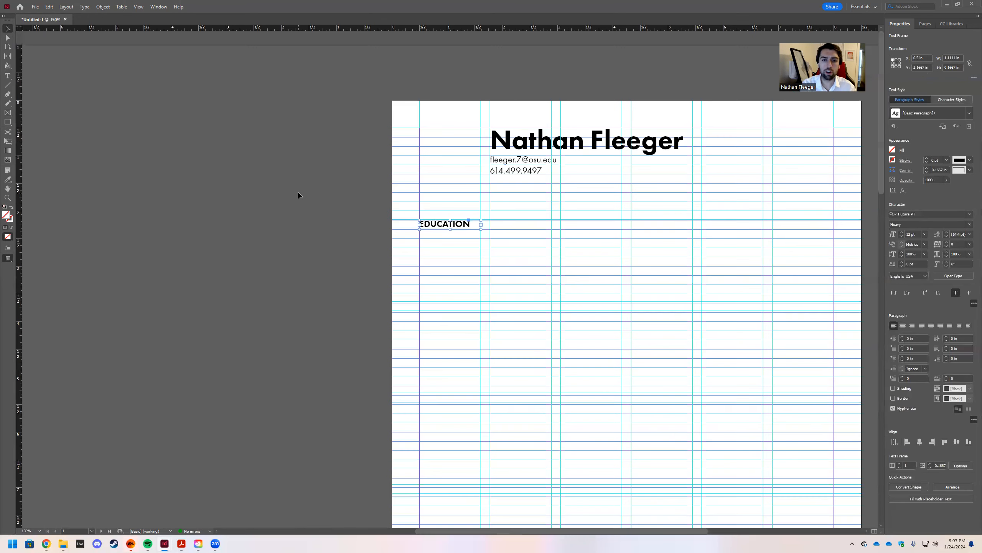
{"action": "scroll", "coordinate": [366, 184], "scroll_direction": "right", "scroll_amount": 5}
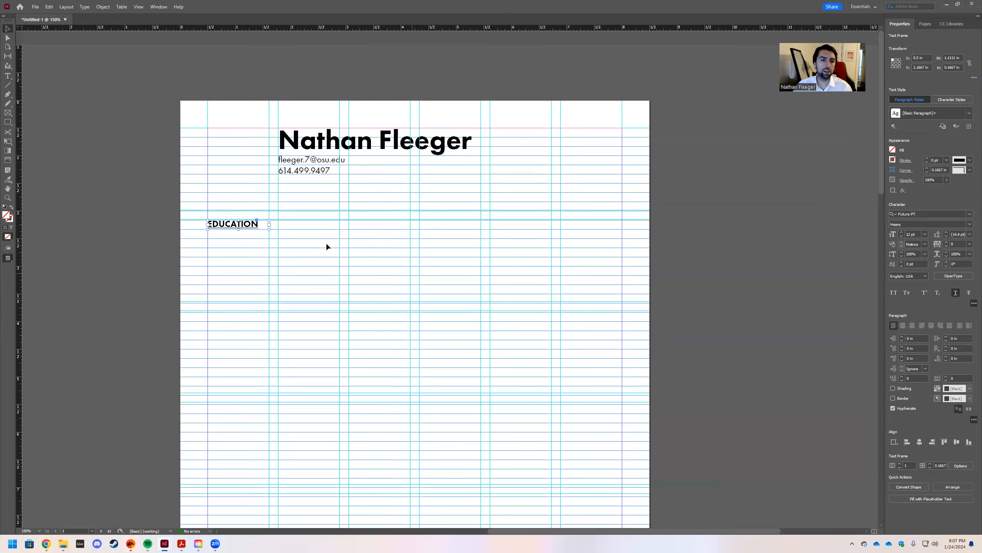
{"action": "left_click", "coordinate": [258, 251]}
Retype the heading as lowercase 'education' and marquee-select the name, contact and education frames.
{"action": "key", "text": "t"}
{"action": "left_click", "coordinate": [231, 221]}
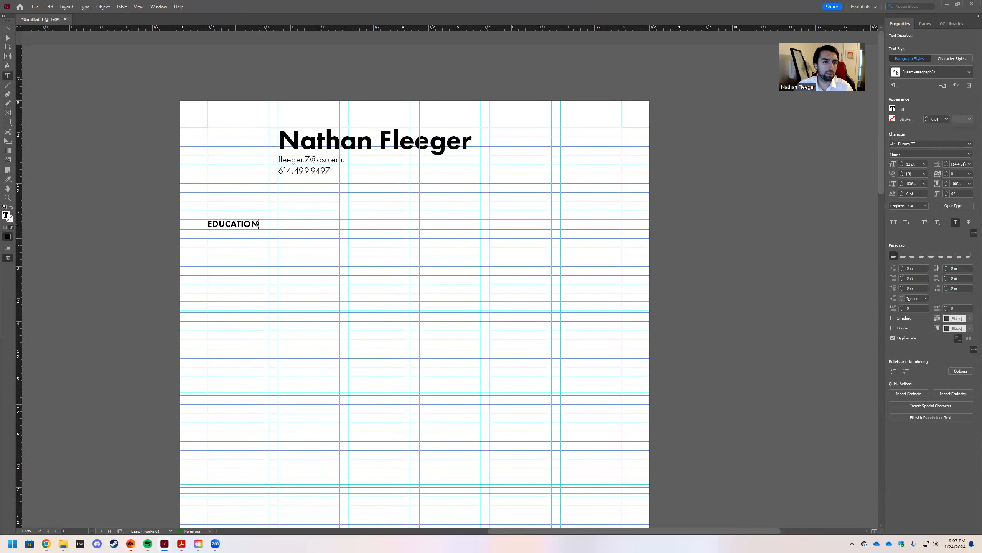
{"action": "left_click_drag", "start_coordinate": [257, 224], "coordinate": [206, 225]}
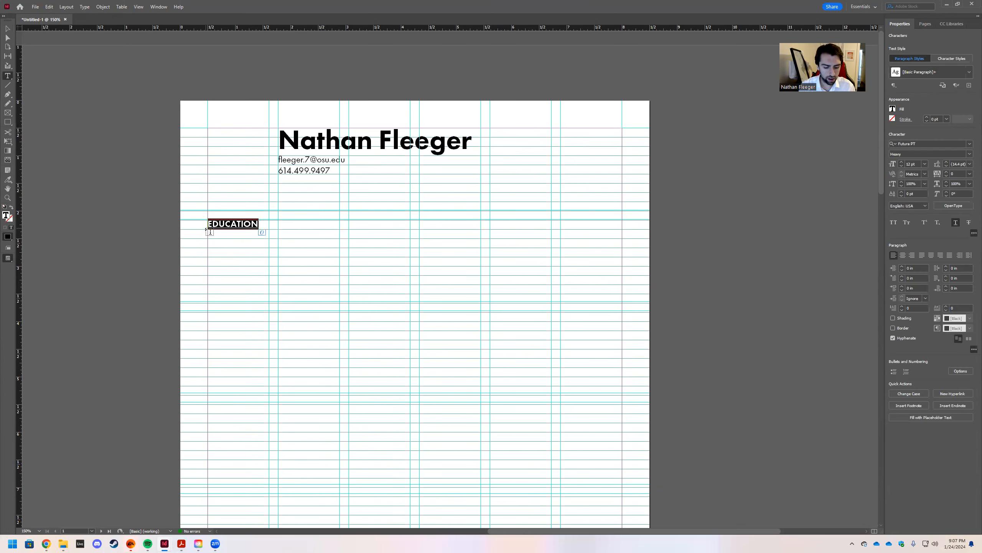
{"action": "type", "text": "educat"}
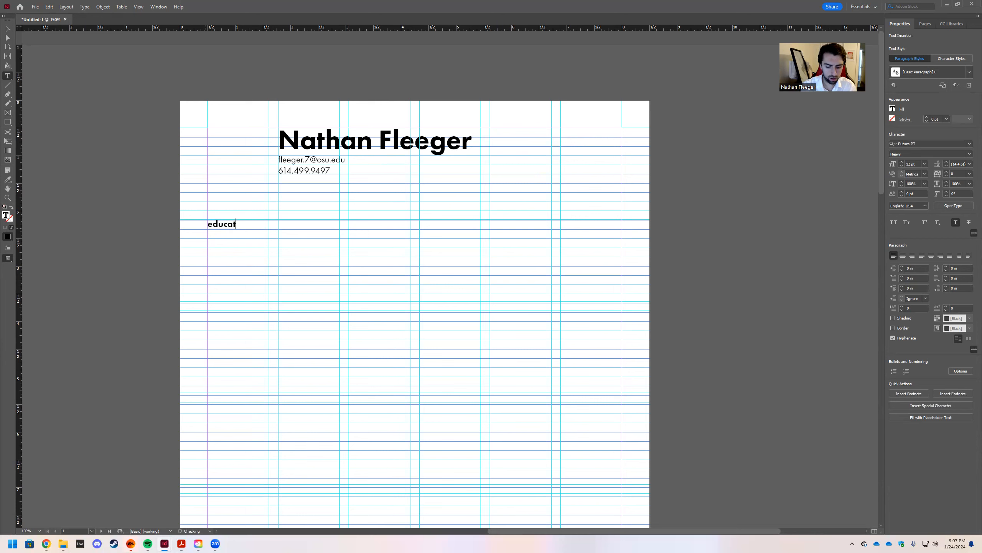
{"action": "type", "text": "ion"}
{"action": "left_click", "coordinate": [308, 240]}
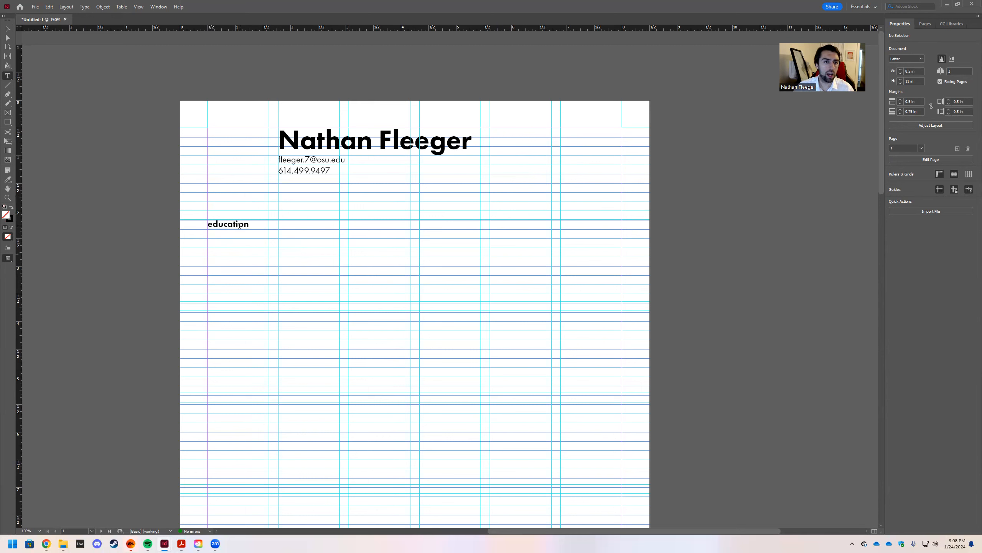
{"action": "left_click", "coordinate": [7, 29]}
{"action": "left_click_drag", "start_coordinate": [147, 89], "coordinate": [560, 294]}
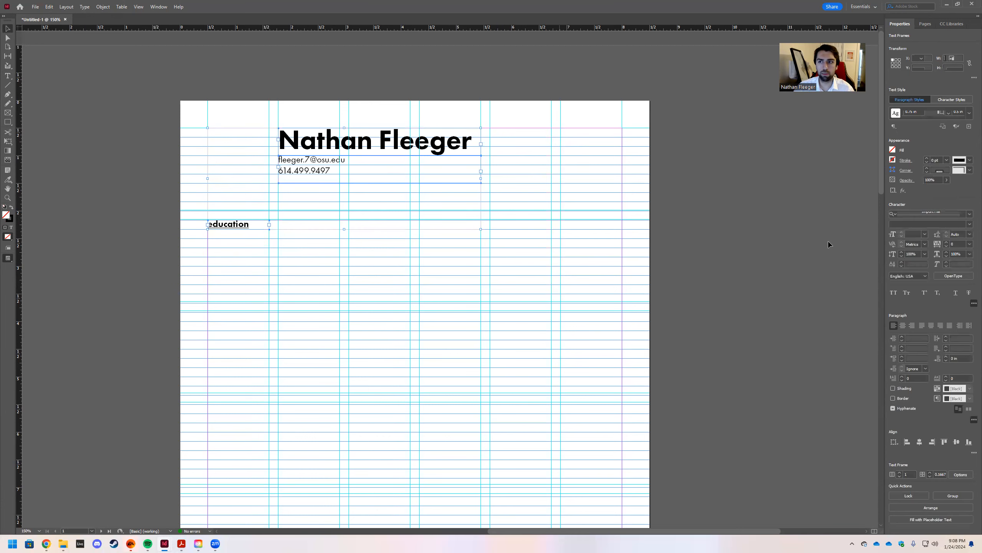
Align the selected frames to the baseline grid and keep the phone number on its own line.
{"action": "left_click", "coordinate": [970, 409]}
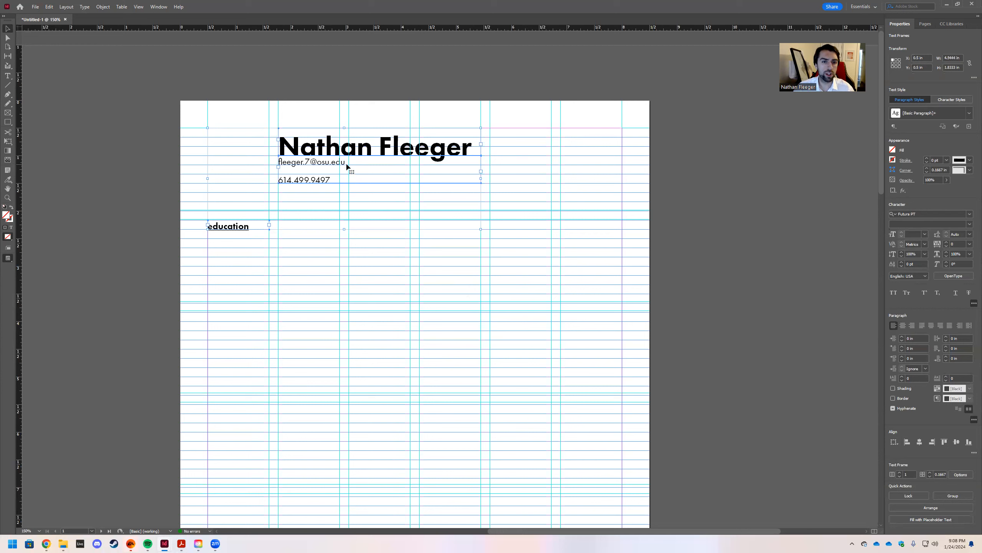
{"action": "double_click", "coordinate": [340, 181]}
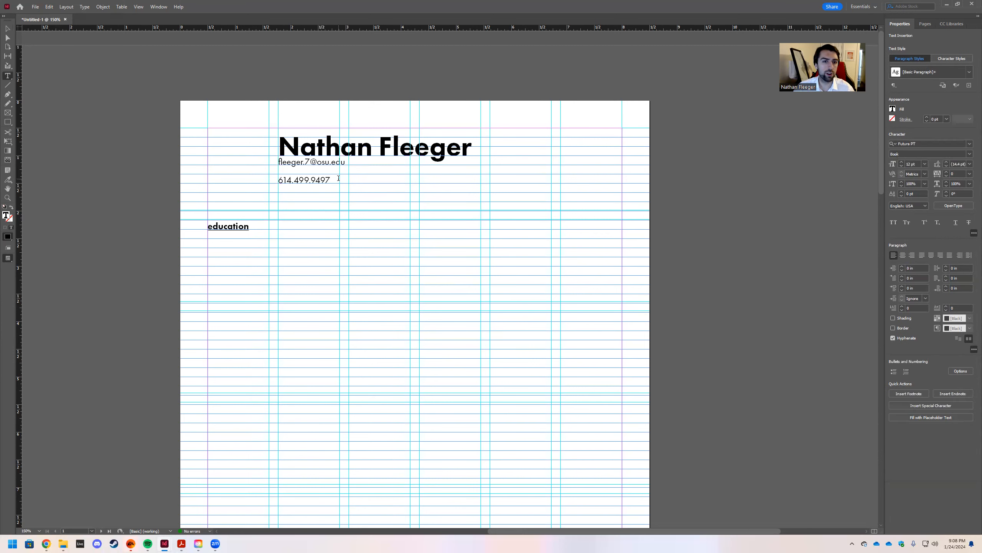
{"action": "left_click", "coordinate": [278, 180]}
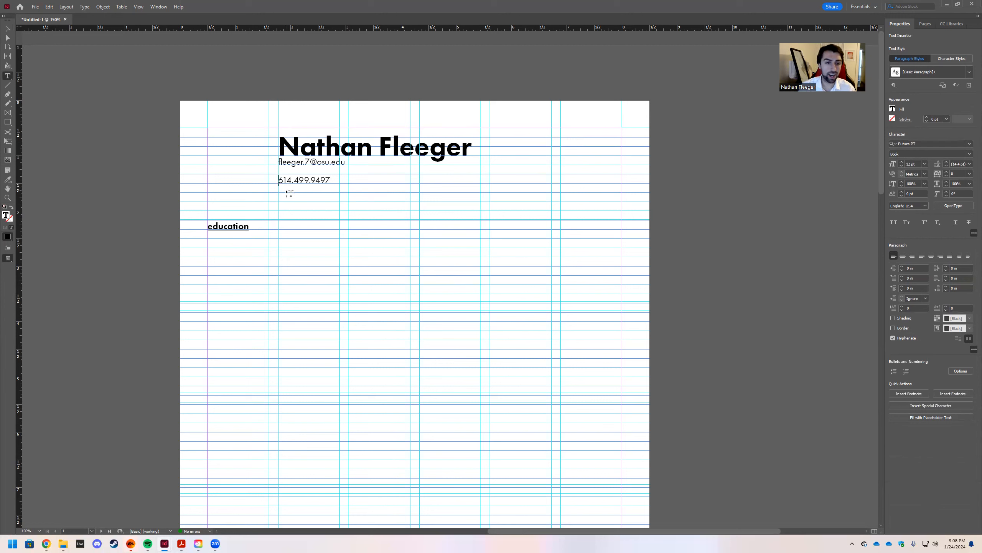
{"action": "key", "text": "BackSpace"}
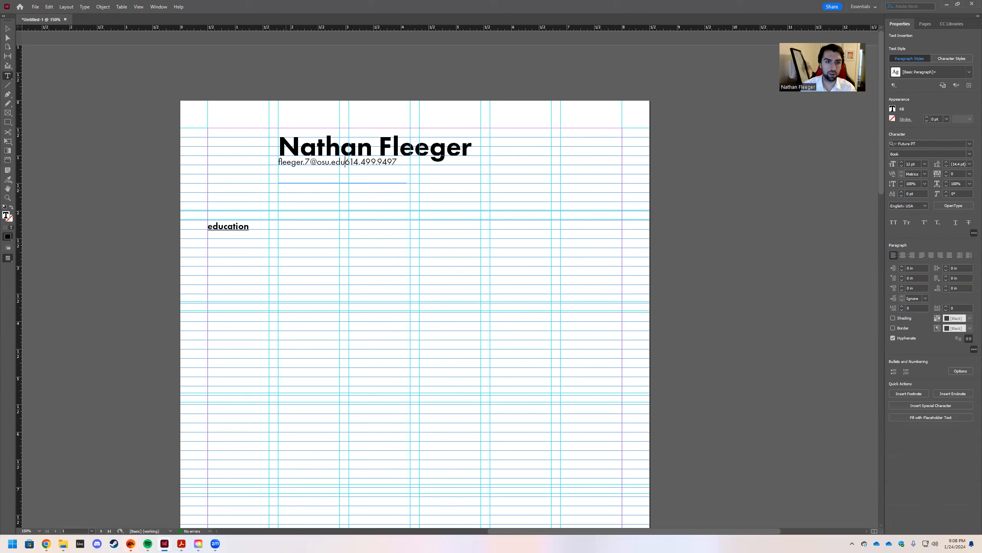
{"action": "key", "text": "Return"}
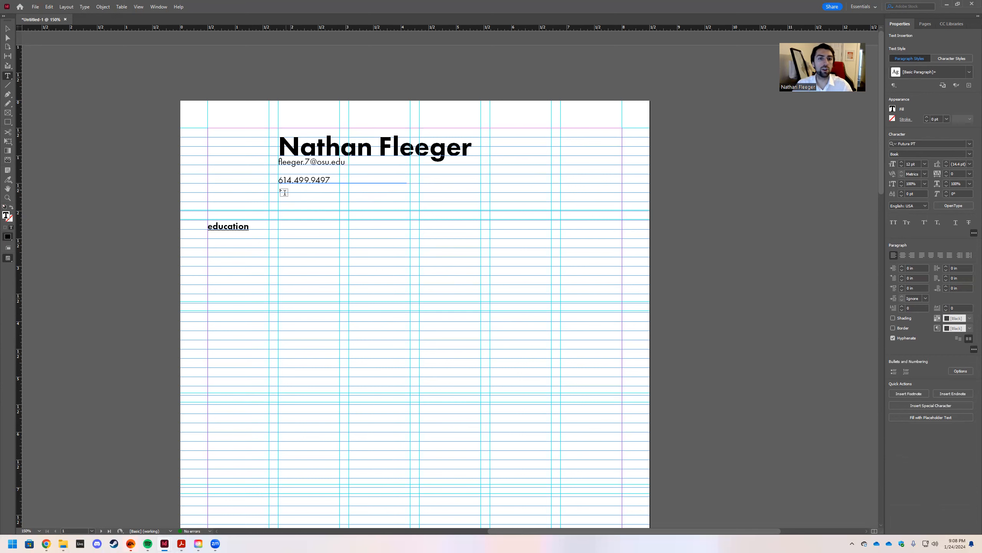
{"action": "key", "text": "Escape"}
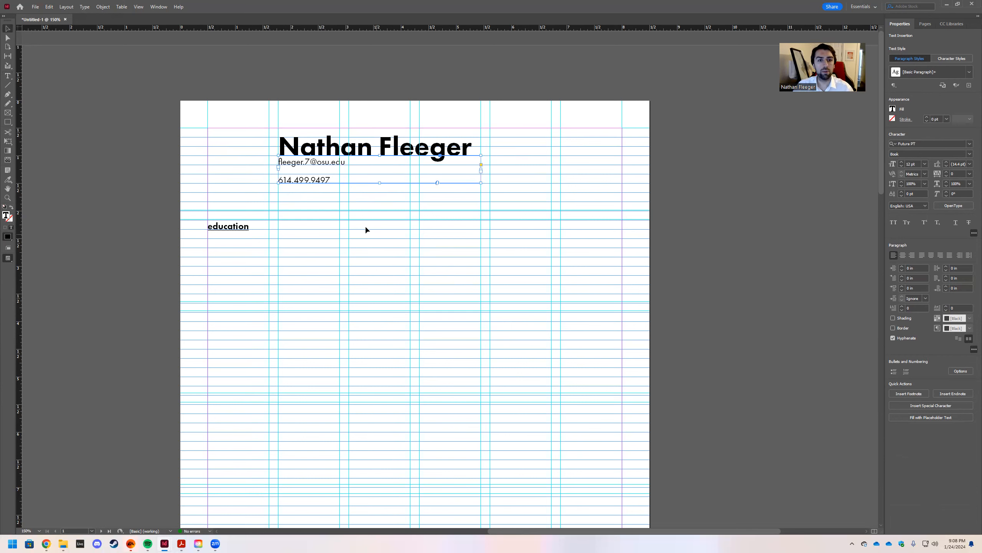
{"action": "left_click", "coordinate": [517, 114]}
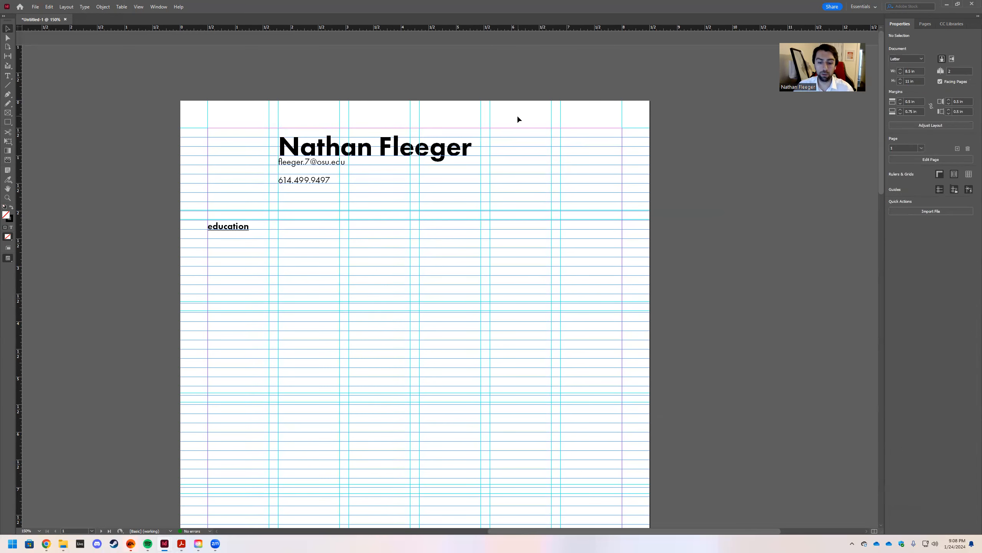
In Preview mode, undo the last edit and make the contact frame taller so the phone line shows.
{"action": "key", "text": "w"}
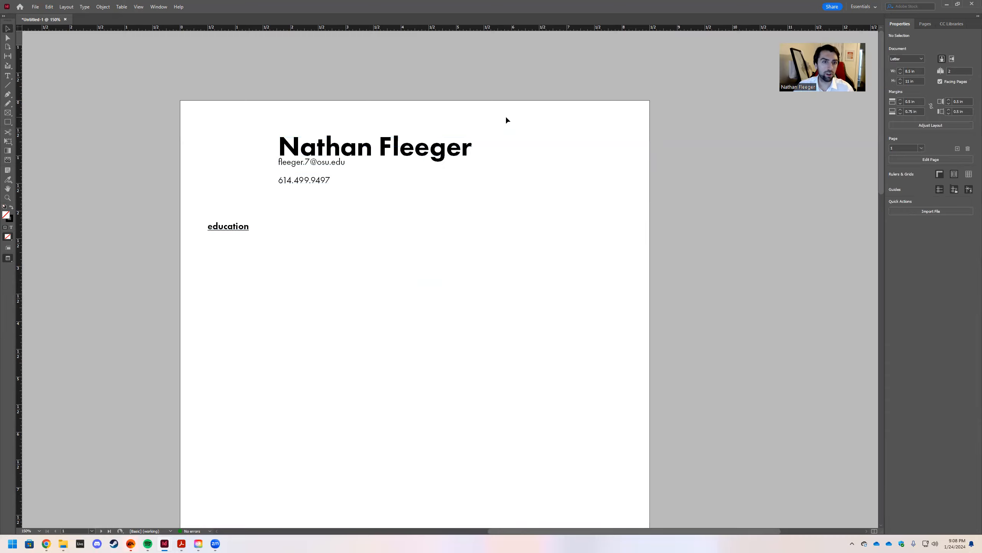
{"action": "double_click", "coordinate": [281, 161]}
{"action": "left_click", "coordinate": [297, 191]}
{"action": "key", "text": "ctrl+z"}
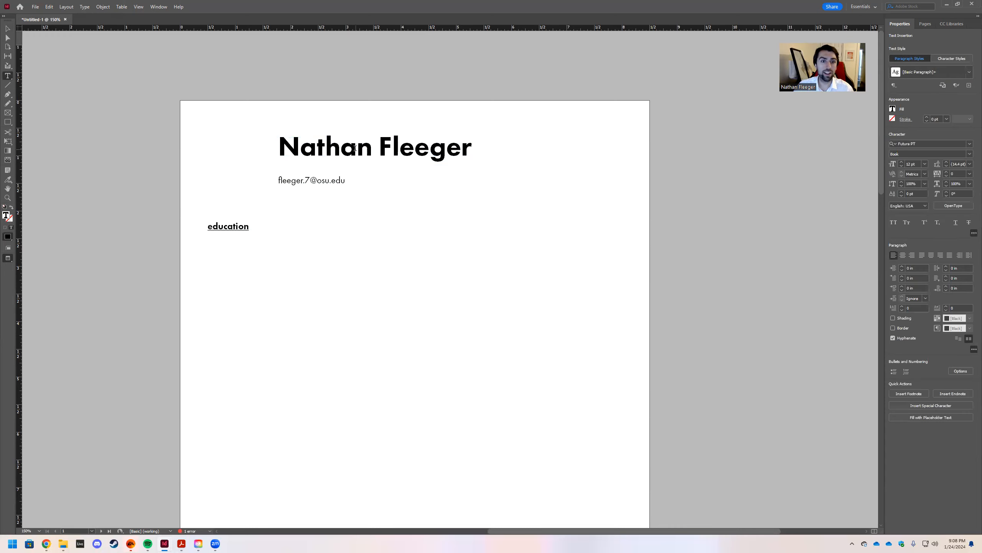
{"action": "key", "text": "Escape"}
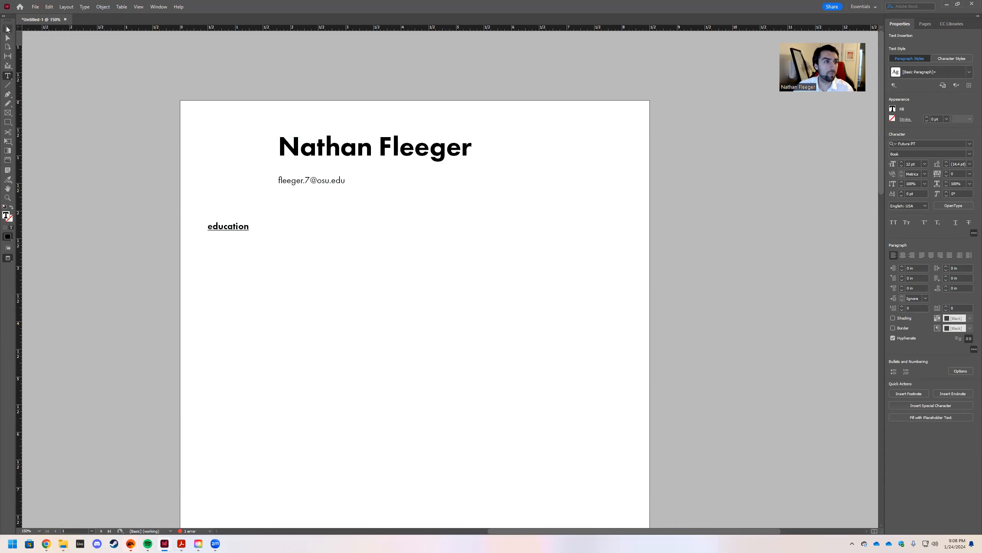
{"action": "left_click_drag", "start_coordinate": [380, 183], "coordinate": [380, 204]}
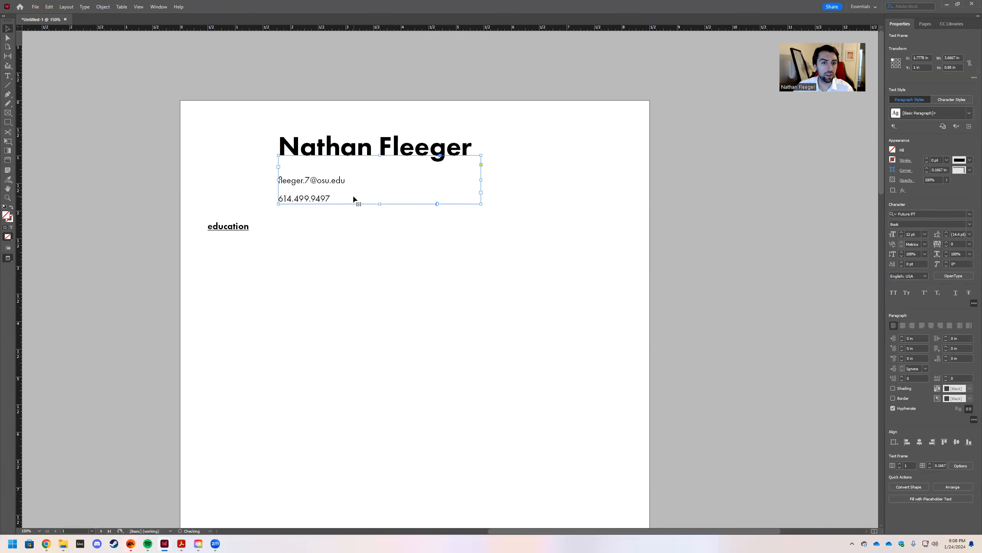
Switch back to Normal view so the guides and baseline grid reappear.
{"action": "key", "text": "t"}
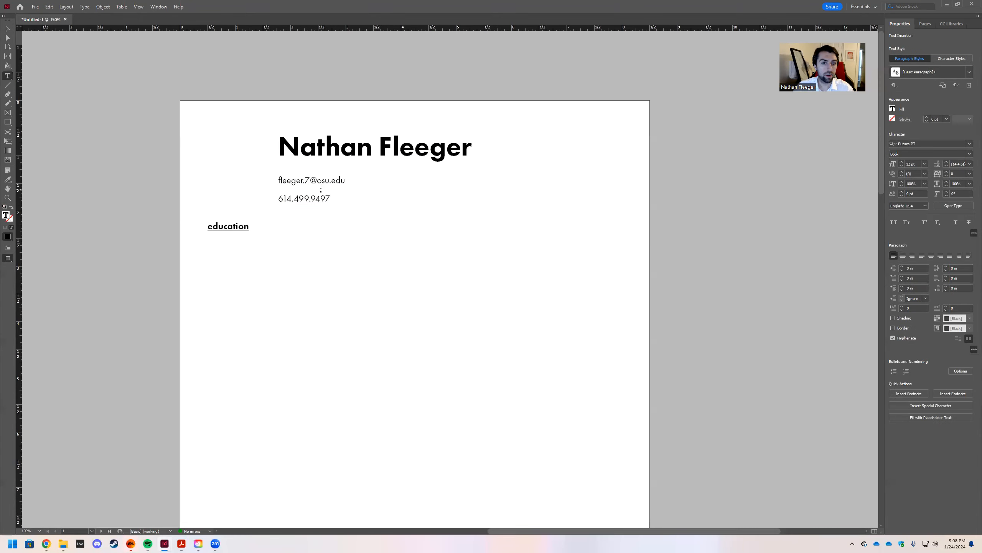
{"action": "key", "text": "Escape"}
{"action": "key", "text": "w"}
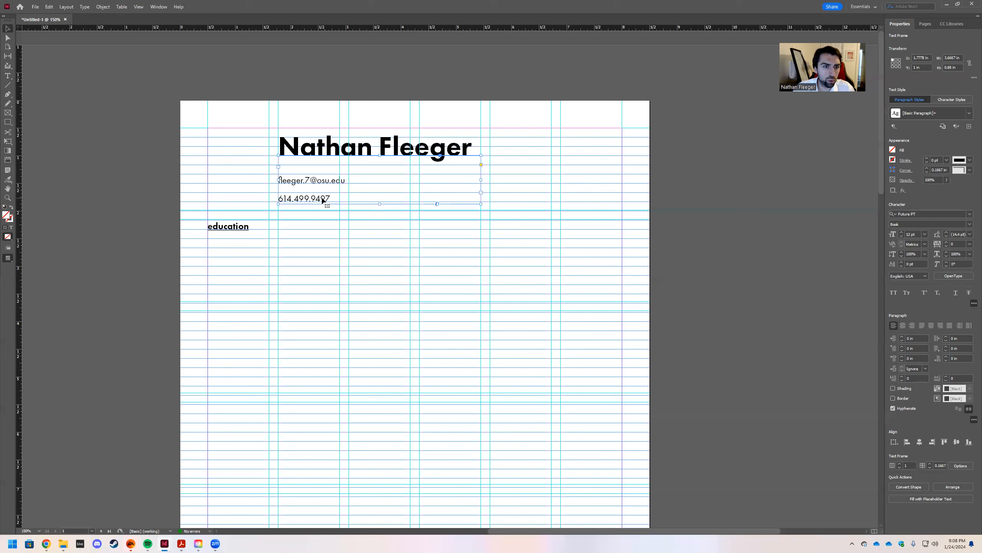
Try joining the e-mail and phone lines, then restore them as two separate lines.
{"action": "double_click", "coordinate": [295, 191]}
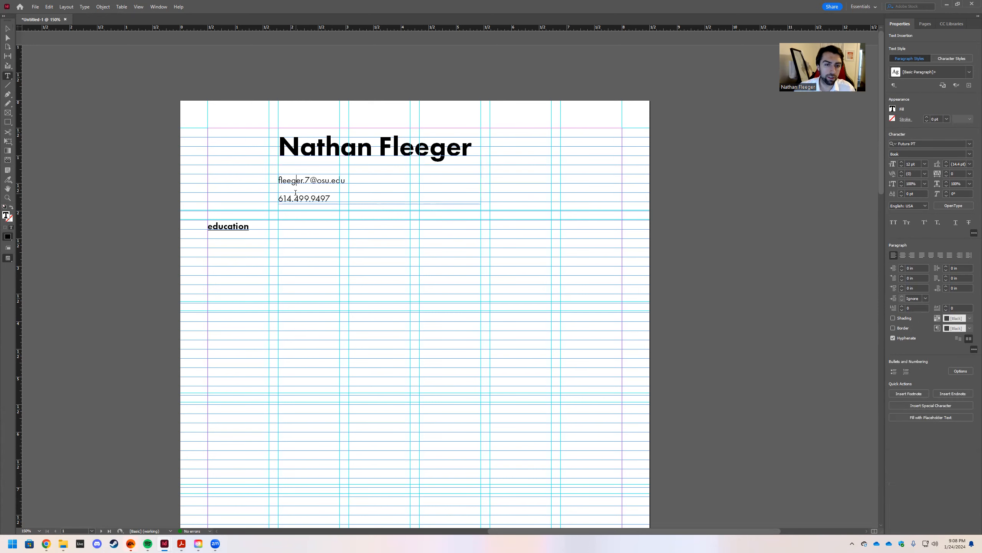
{"action": "key", "text": "BackSpace"}
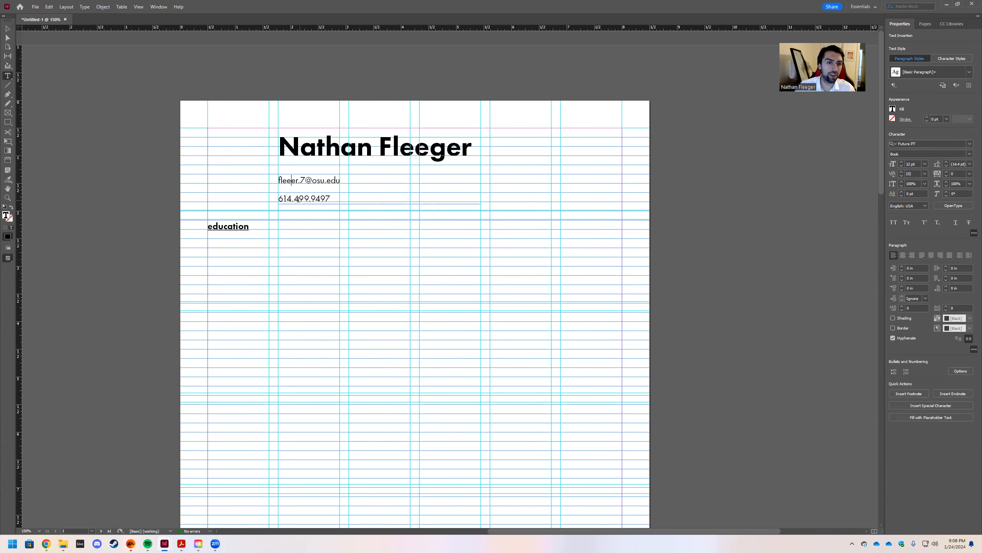
{"action": "left_click", "coordinate": [280, 193]}
{"action": "key", "text": "BackSpace"}
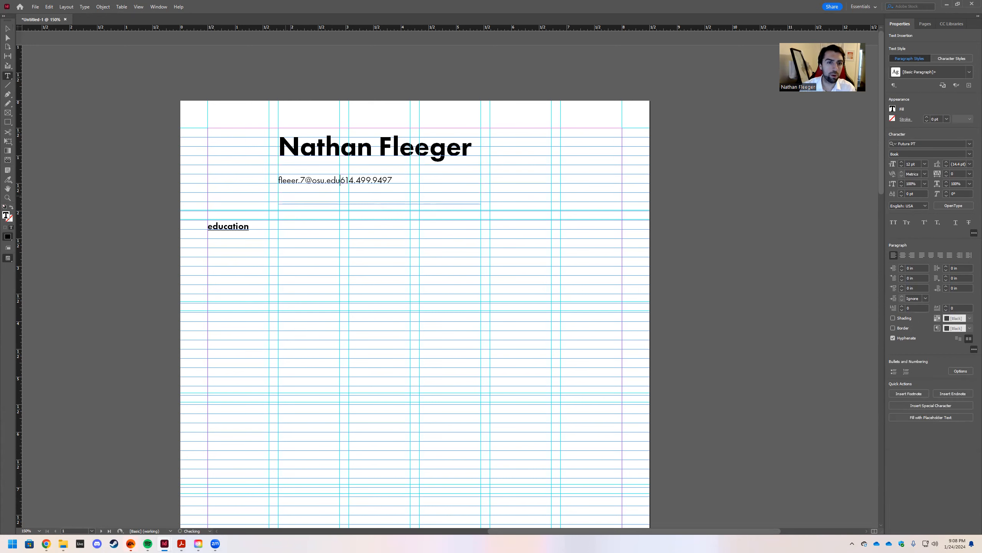
{"action": "key", "text": "Return"}
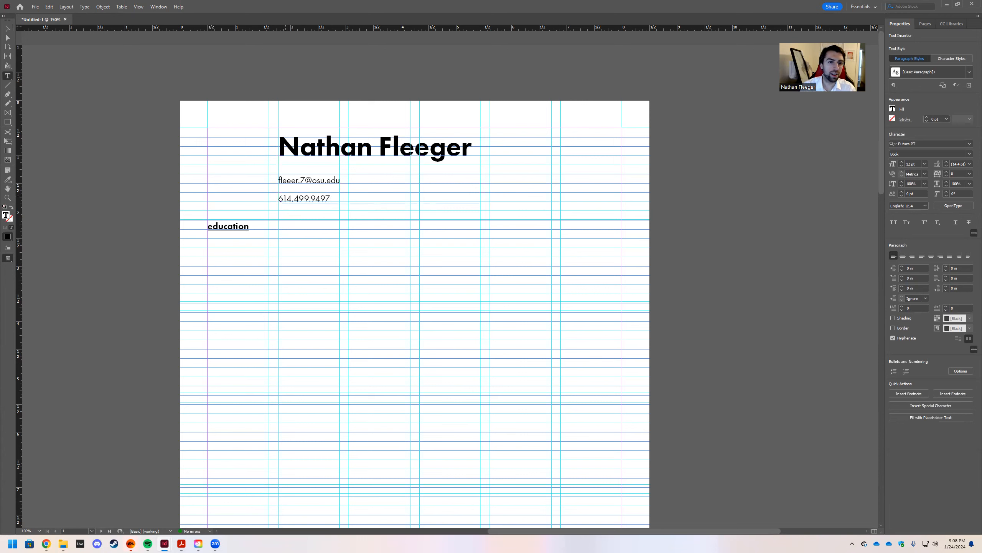
{"action": "key", "text": "BackSpace"}
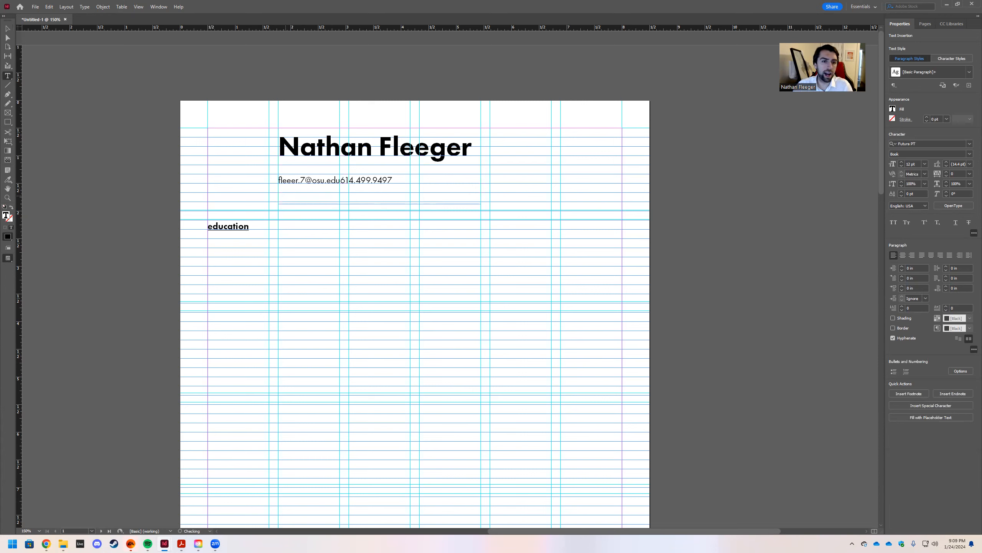
{"action": "key", "text": "Return"}
{"action": "left_click", "coordinate": [291, 180]}
{"action": "type", "text": "g"}
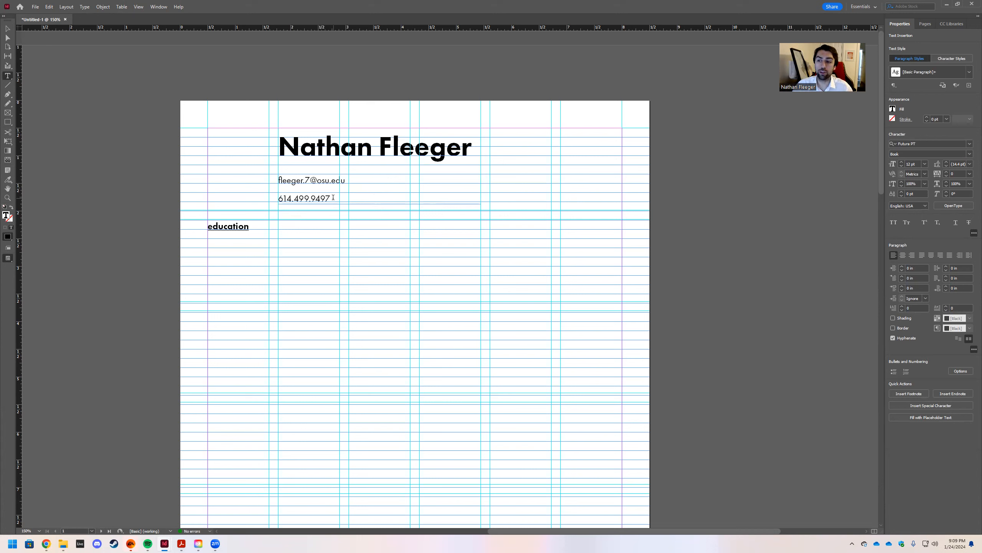
{"action": "left_click_drag", "start_coordinate": [333, 197], "coordinate": [279, 179]}
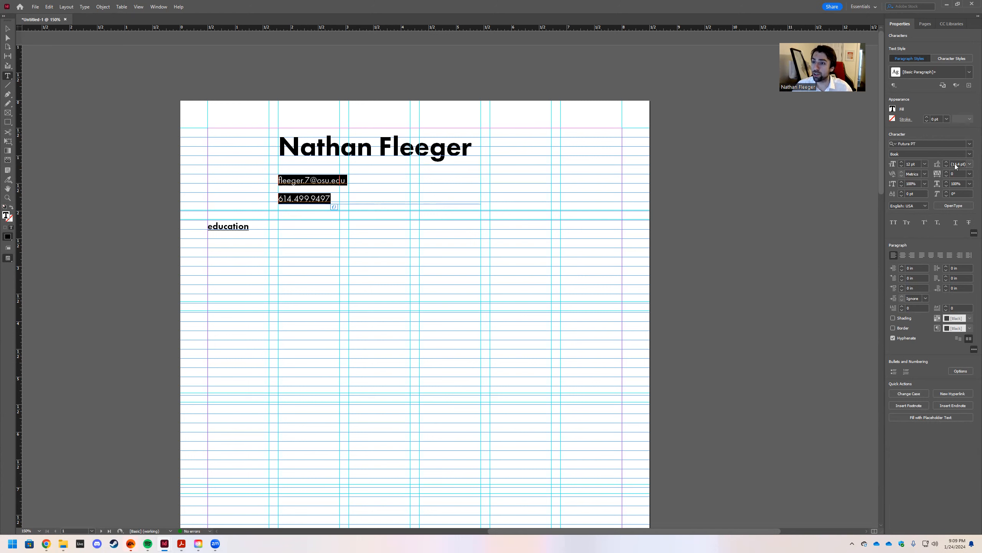
{"action": "left_click", "coordinate": [925, 164]}
{"action": "left_click", "coordinate": [923, 206]}
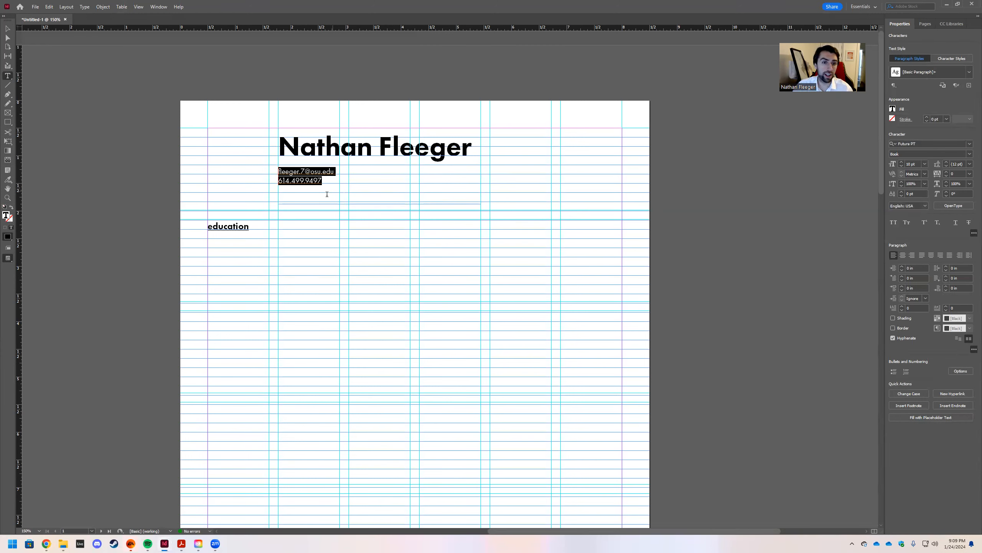
{"action": "left_click", "coordinate": [345, 228]}
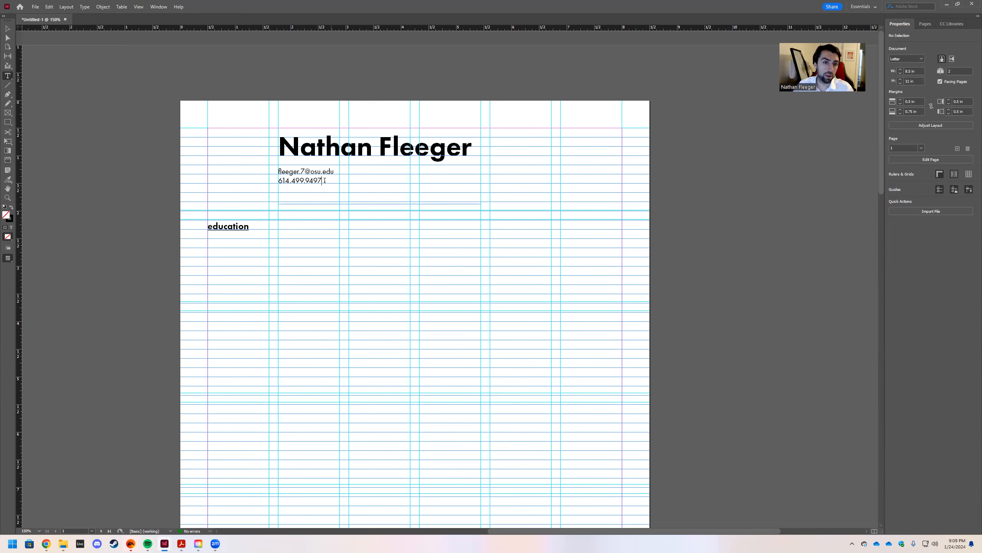
{"action": "left_click_drag", "start_coordinate": [323, 181], "coordinate": [250, 156]}
{"action": "left_click_drag", "start_coordinate": [323, 181], "coordinate": [279, 171]}
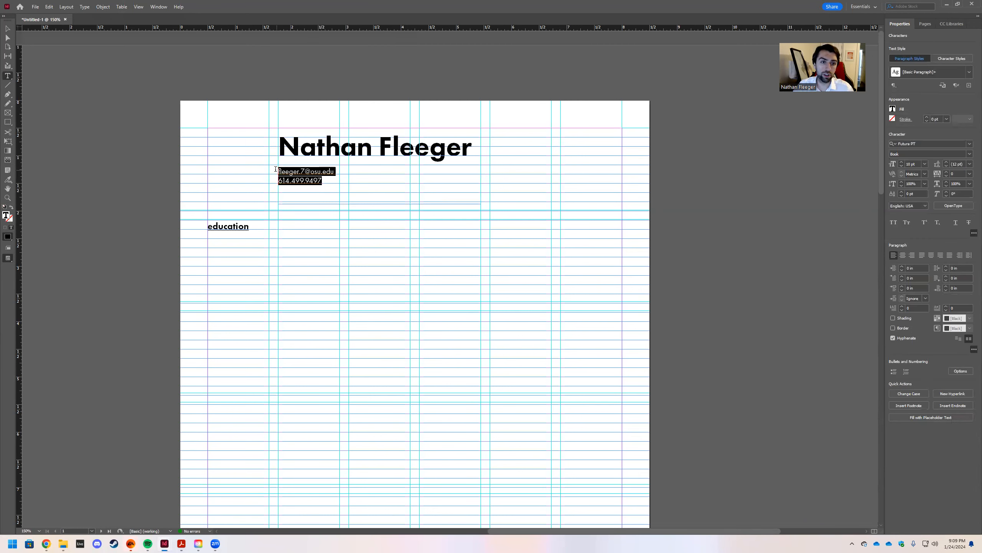
{"action": "left_click", "coordinate": [924, 165]}
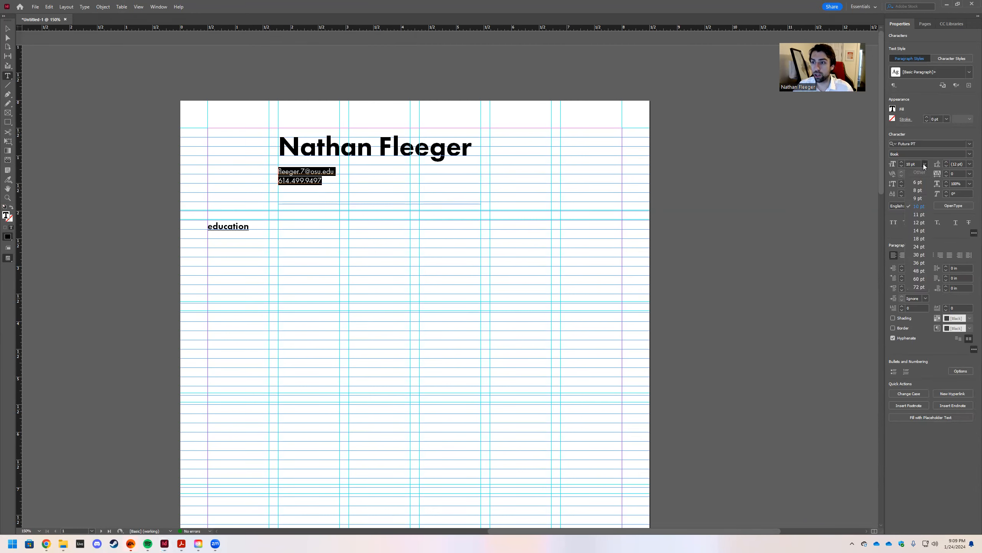
{"action": "left_click", "coordinate": [919, 222]}
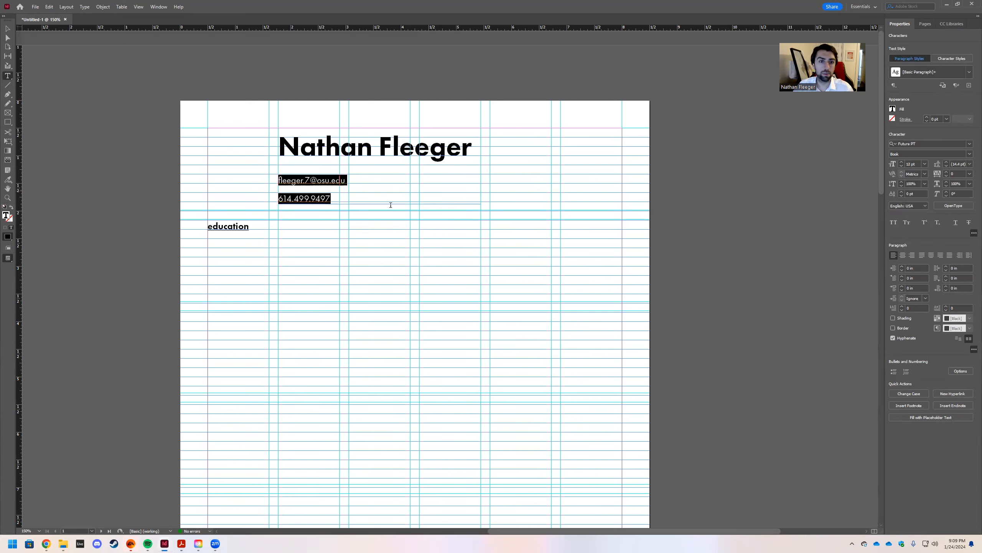
{"action": "key", "text": "Escape"}
{"action": "left_click", "coordinate": [242, 229]}
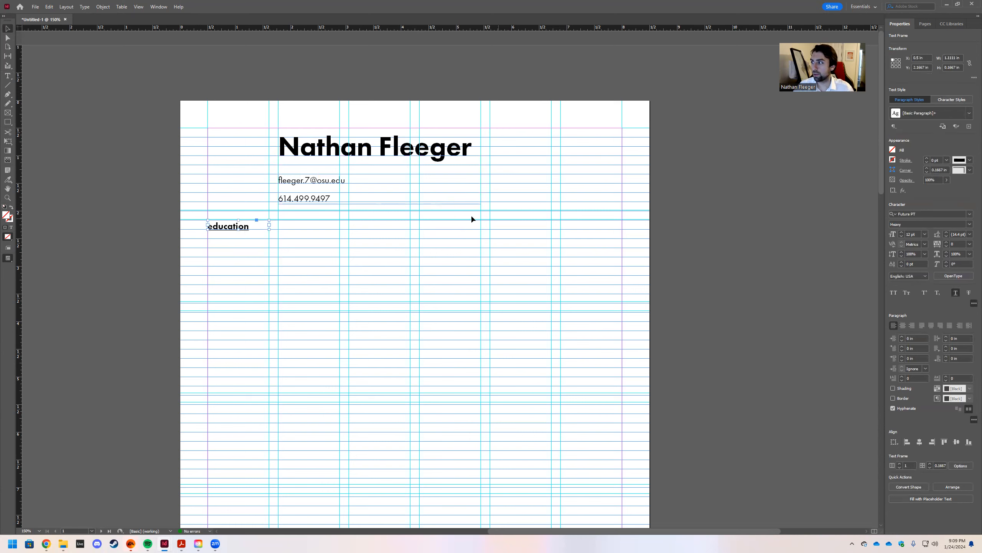
Replace the lowercase first letter so the heading reads 'Education'.
{"action": "double_click", "coordinate": [218, 227]}
{"action": "key", "text": "BackSpace"}
{"action": "type", "text": "E"}
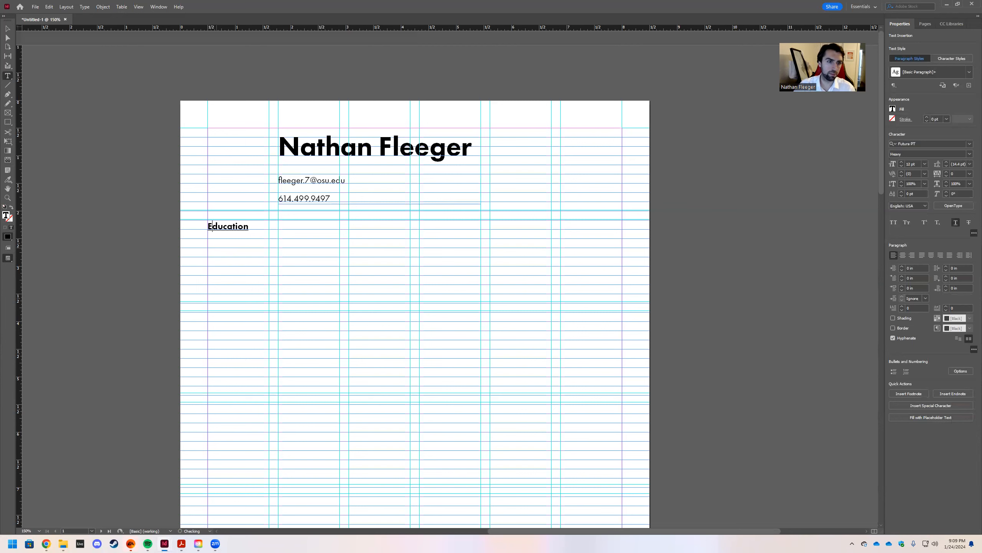
{"action": "key", "text": "Escape"}
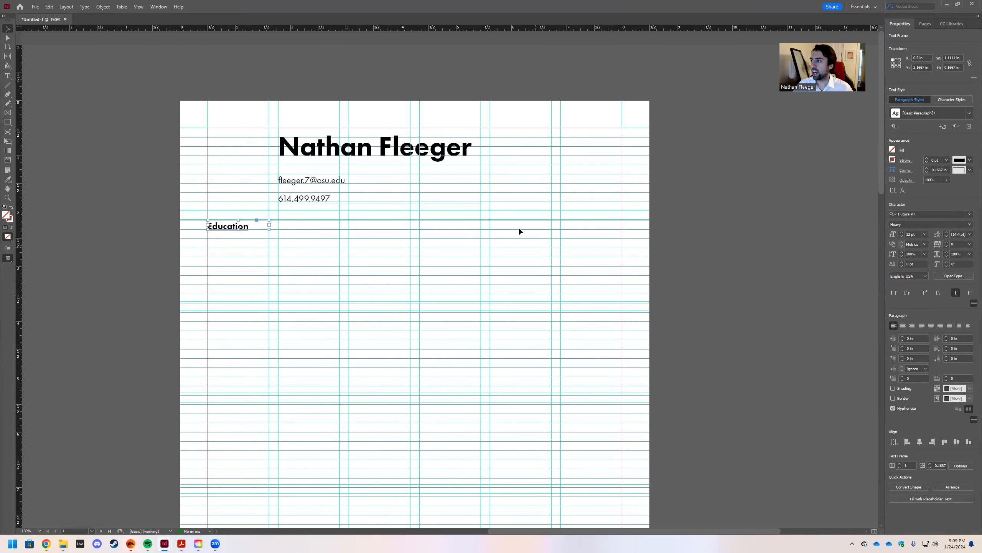
{"action": "scroll", "coordinate": [450, 204], "scroll_direction": "down", "scroll_amount": 3}
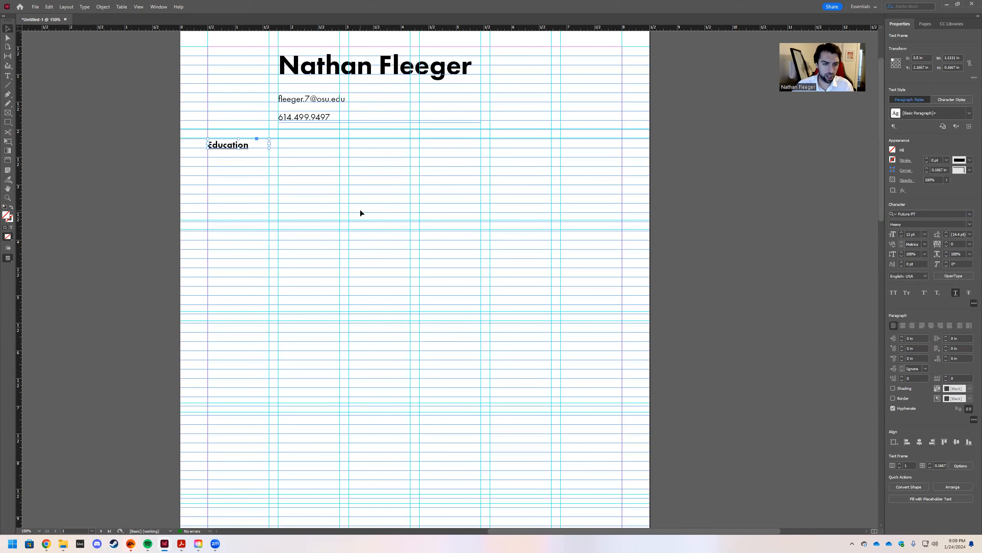
Paste a copy of the heading below Education and retype it as 'Experience'.
{"action": "key", "text": "ctrl+v"}
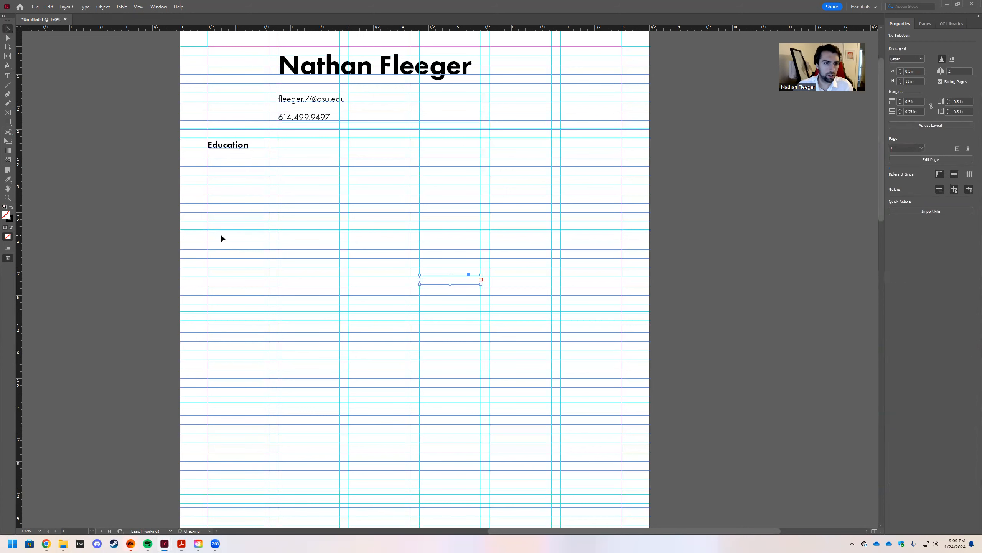
{"action": "left_click_drag", "start_coordinate": [427, 276], "coordinate": [214, 238]}
{"action": "double_click", "coordinate": [232, 238]}
{"action": "type", "text": "x"}
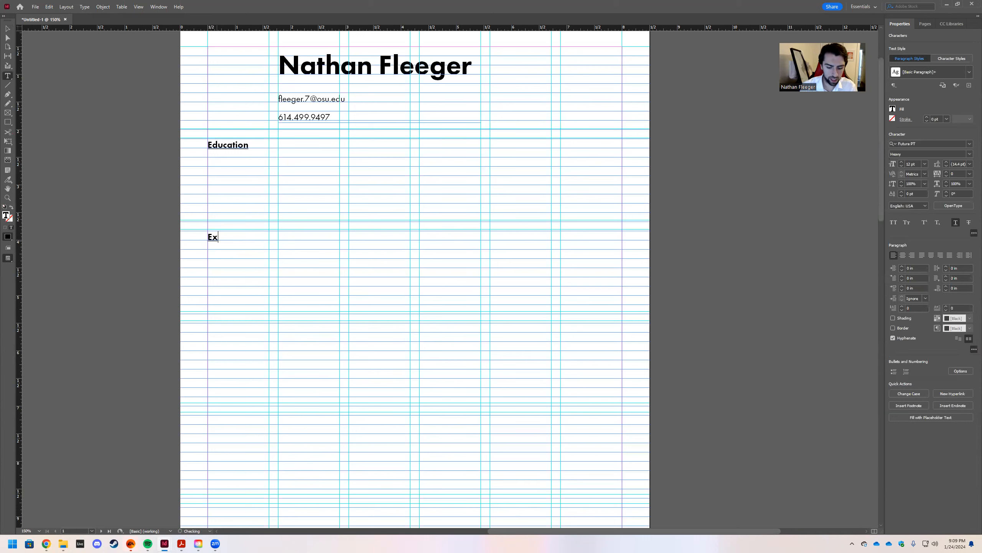
{"action": "type", "text": "perience"}
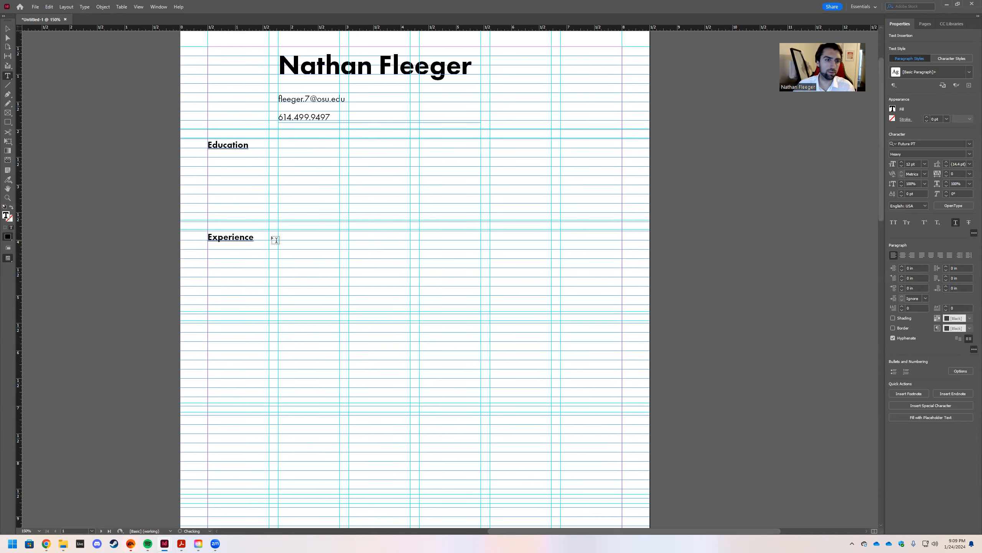
{"action": "key", "text": "Escape"}
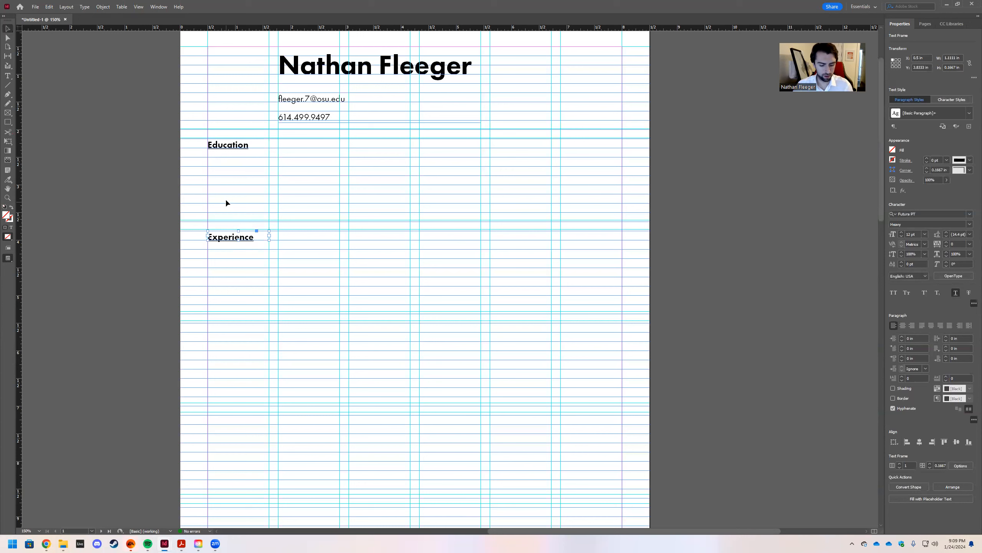
{"action": "left_click", "coordinate": [219, 326]}
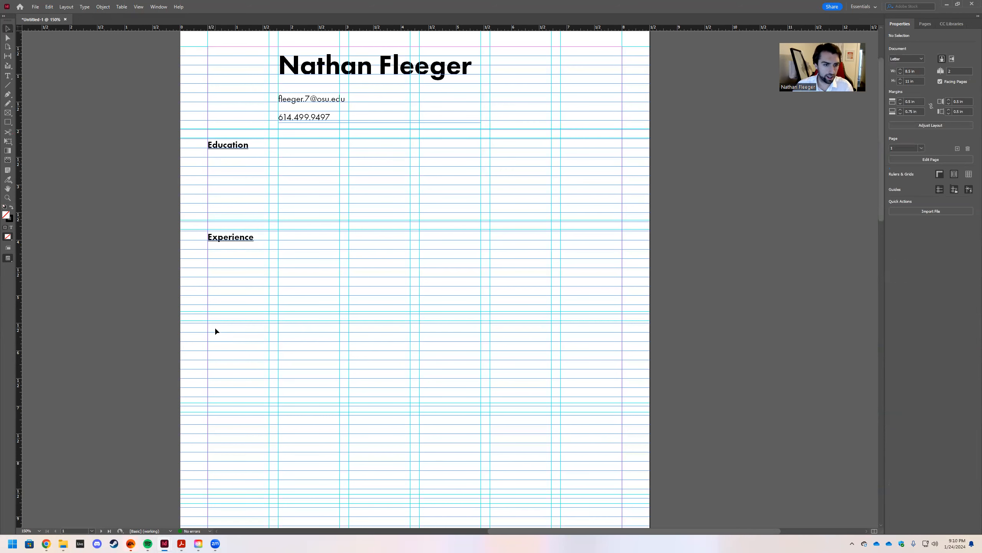
Paste a second Experience heading further down the left column.
{"action": "key", "text": "ctrl+v"}
{"action": "left_click_drag", "start_coordinate": [434, 279], "coordinate": [201, 332]}
{"action": "double_click", "coordinate": [256, 330]}
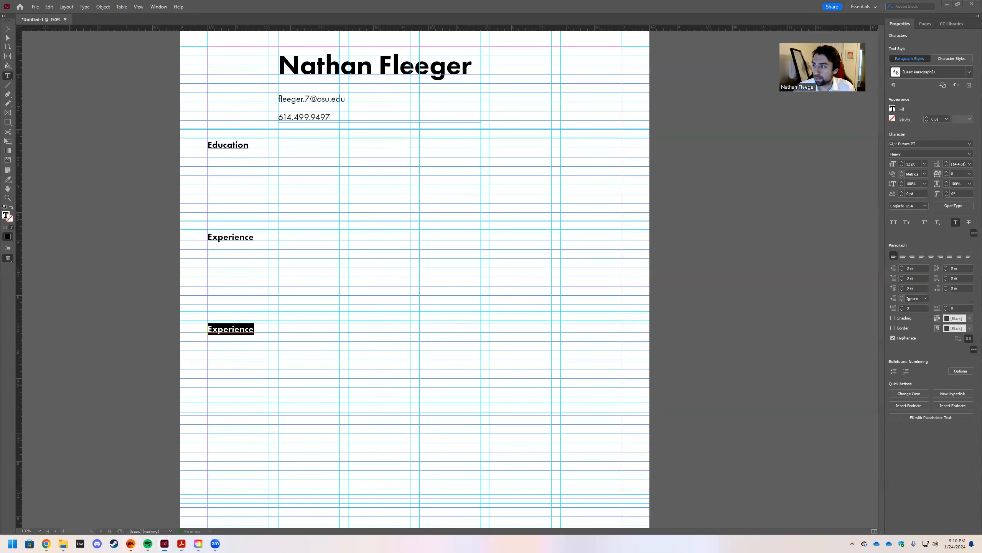
{"action": "key", "text": "Escape"}
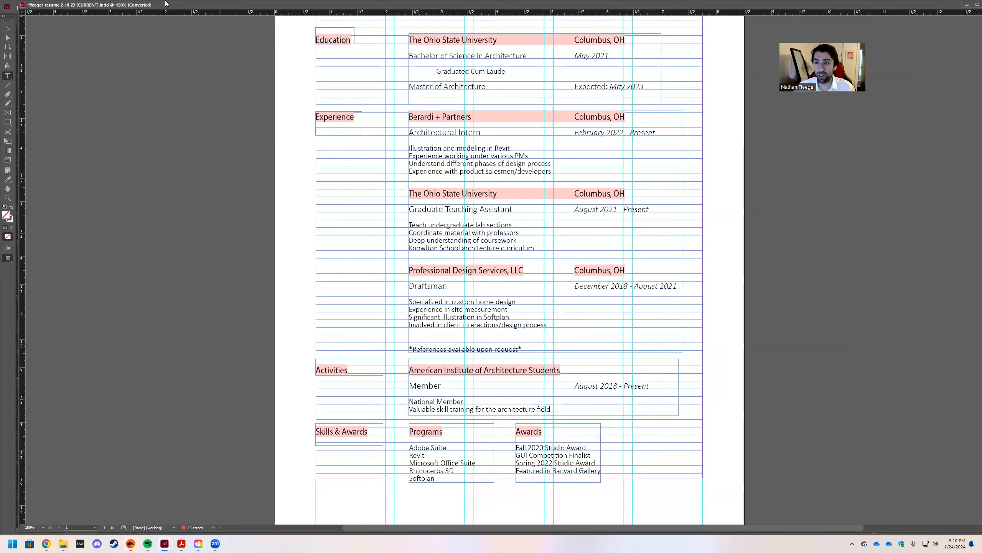
{"action": "left_click_drag", "start_coordinate": [167, 3], "coordinate": [382, 15]}
{"action": "left_click_drag", "start_coordinate": [489, 33], "coordinate": [981, 22]}
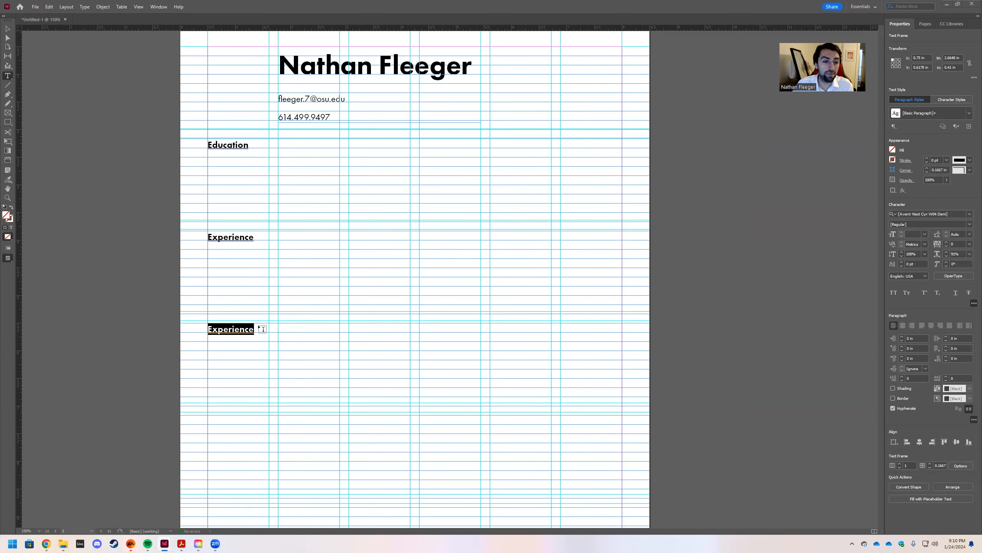
Retype the second Experience heading as 'Awards'.
{"action": "left_click", "coordinate": [7, 29]}
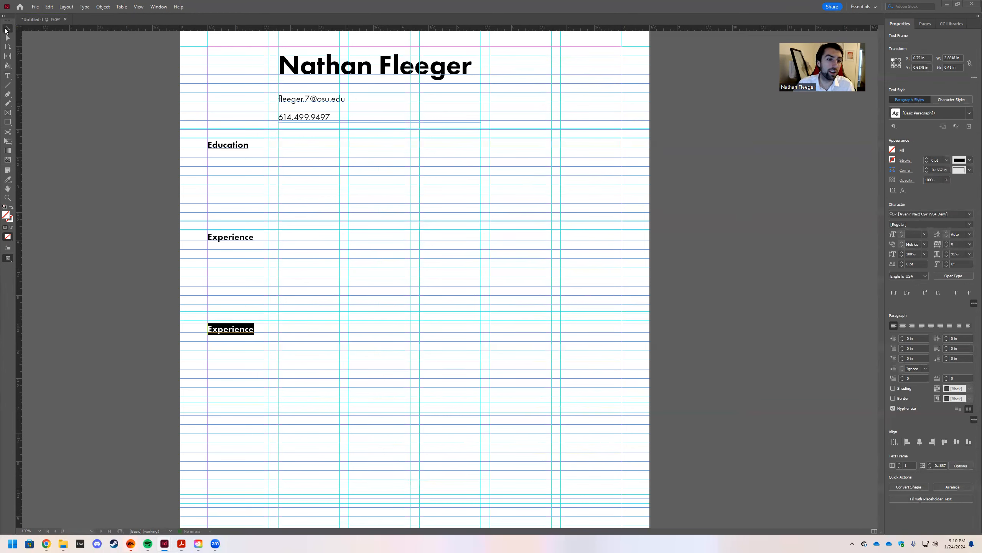
{"action": "double_click", "coordinate": [255, 329]}
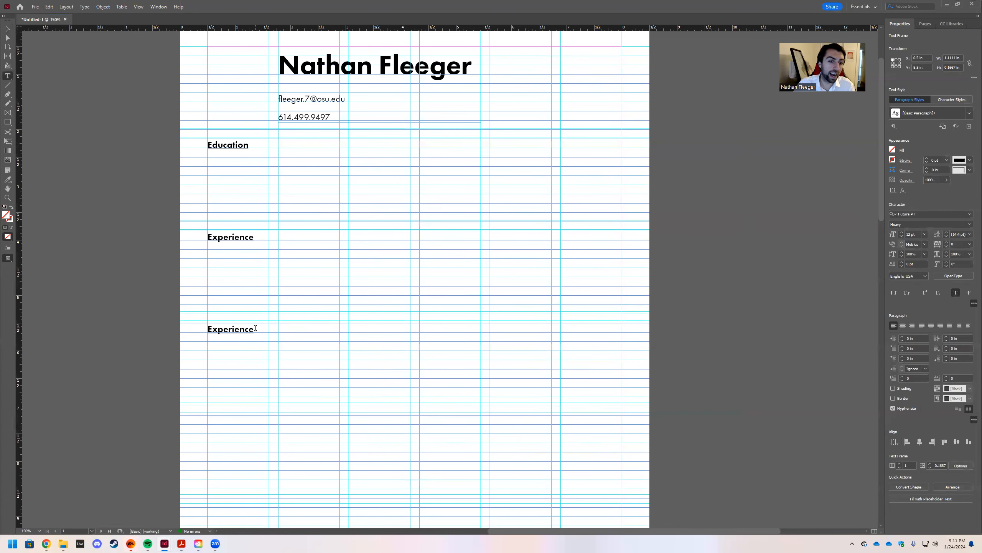
{"action": "left_click_drag", "start_coordinate": [255, 329], "coordinate": [200, 327]}
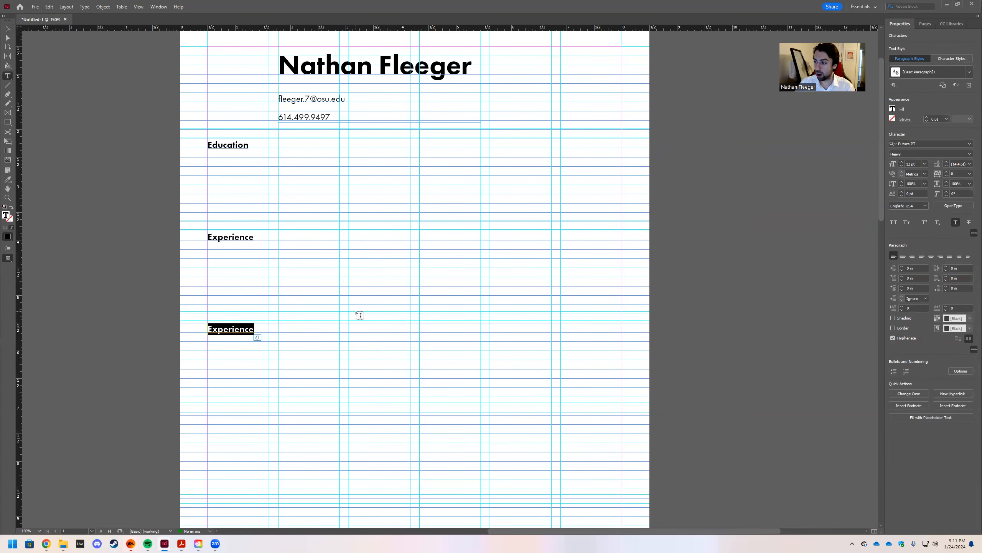
{"action": "type", "text": "A"}
{"action": "key", "text": "BackSpace"}
{"action": "type", "text": "Awards"}
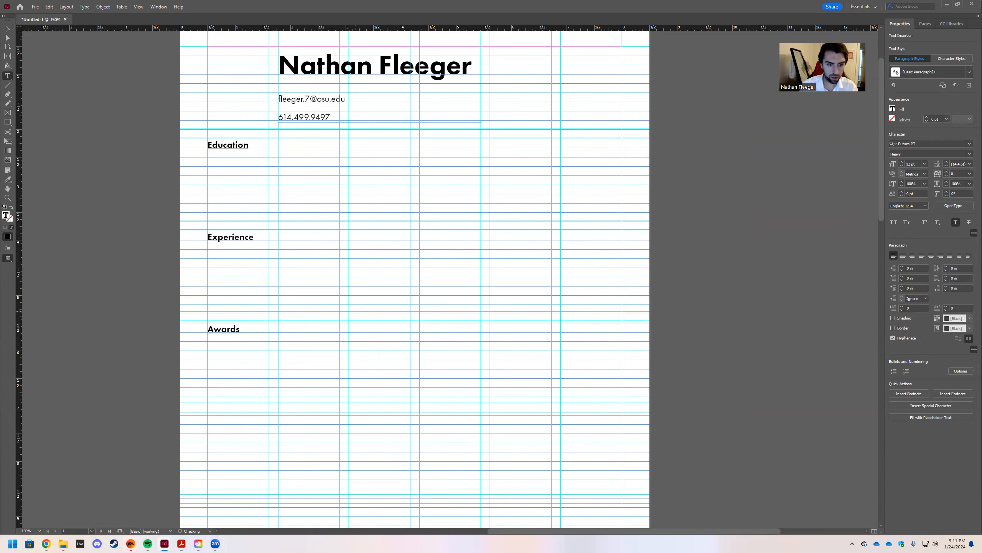
{"action": "left_click", "coordinate": [7, 28]}
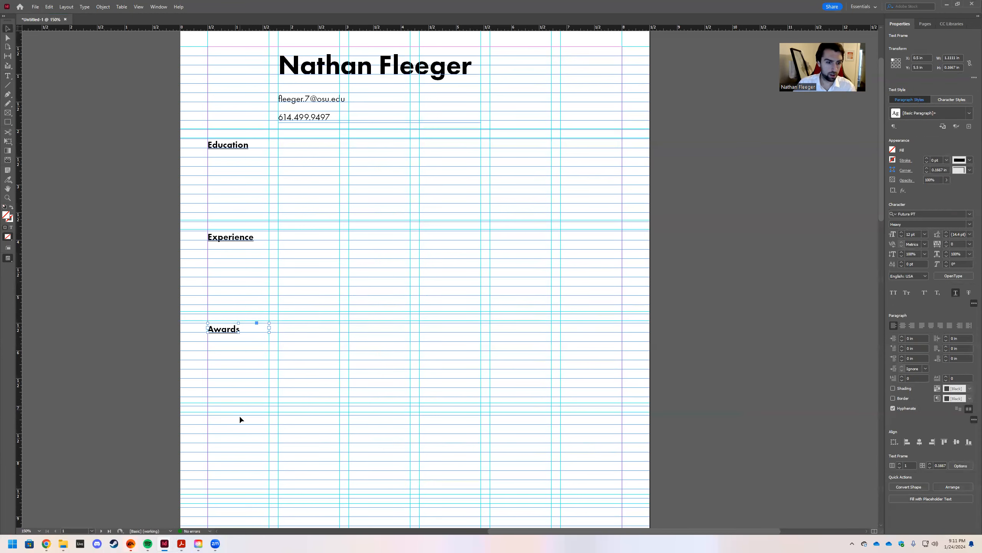
{"action": "left_click", "coordinate": [221, 422]}
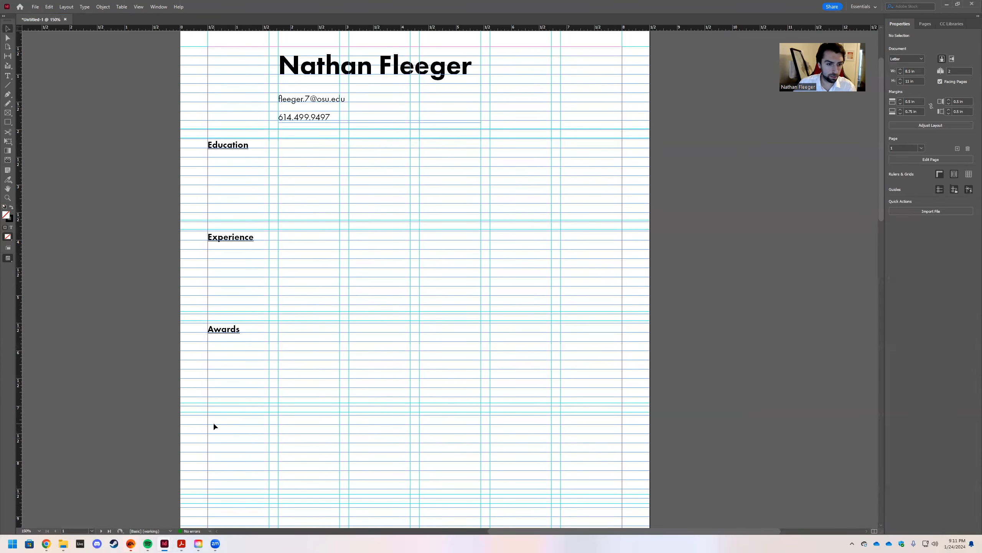
Paste a copy of the Awards heading below it and retype it as 'Skills'.
{"action": "left_click", "coordinate": [222, 332]}
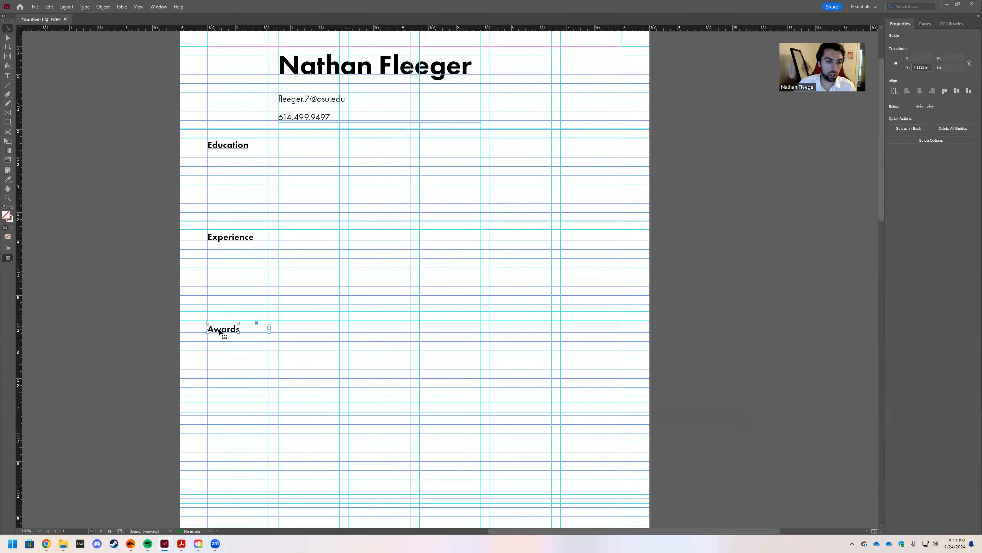
{"action": "key", "text": "ctrl+v"}
{"action": "left_click_drag", "start_coordinate": [428, 276], "coordinate": [216, 417]}
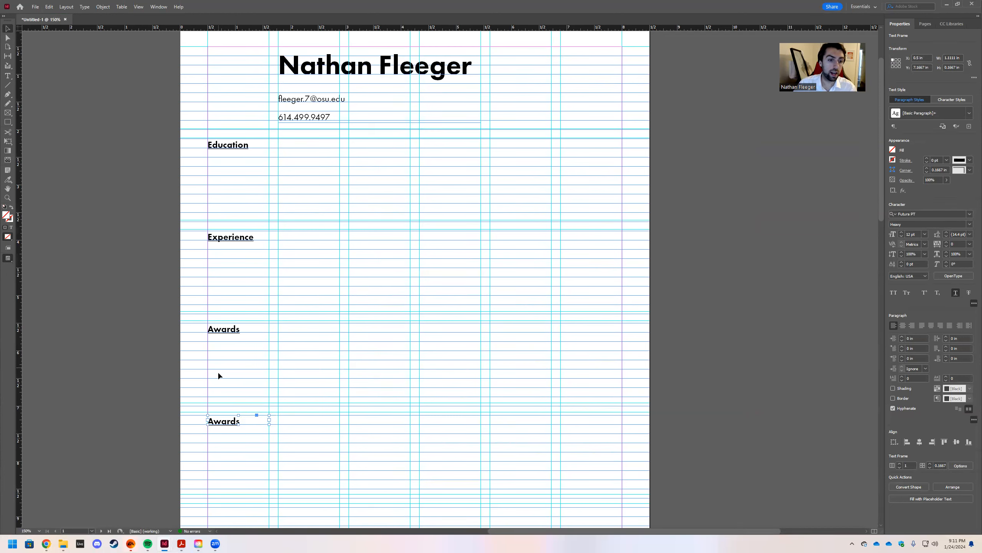
{"action": "double_click", "coordinate": [241, 421]}
{"action": "double_click", "coordinate": [240, 421]}
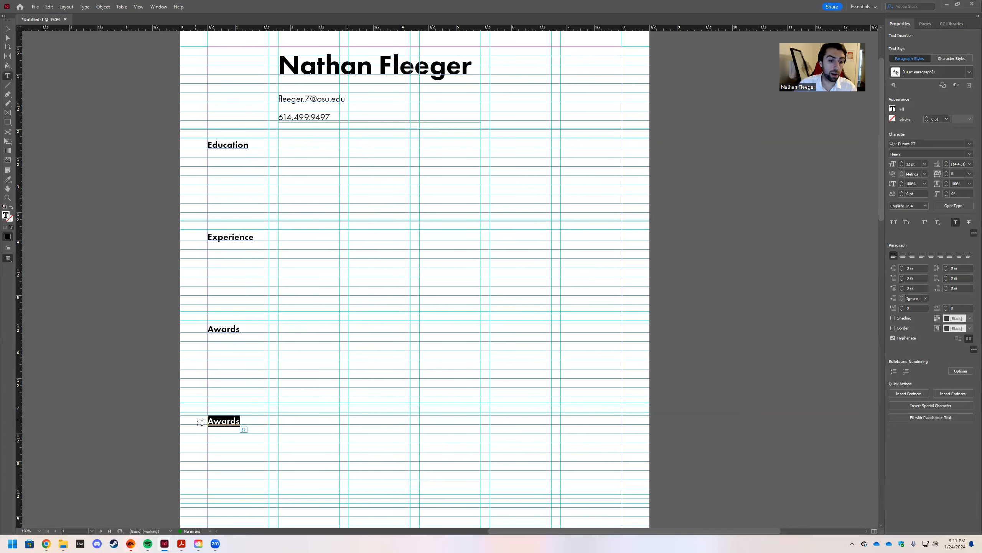
{"action": "type", "text": "Skills"}
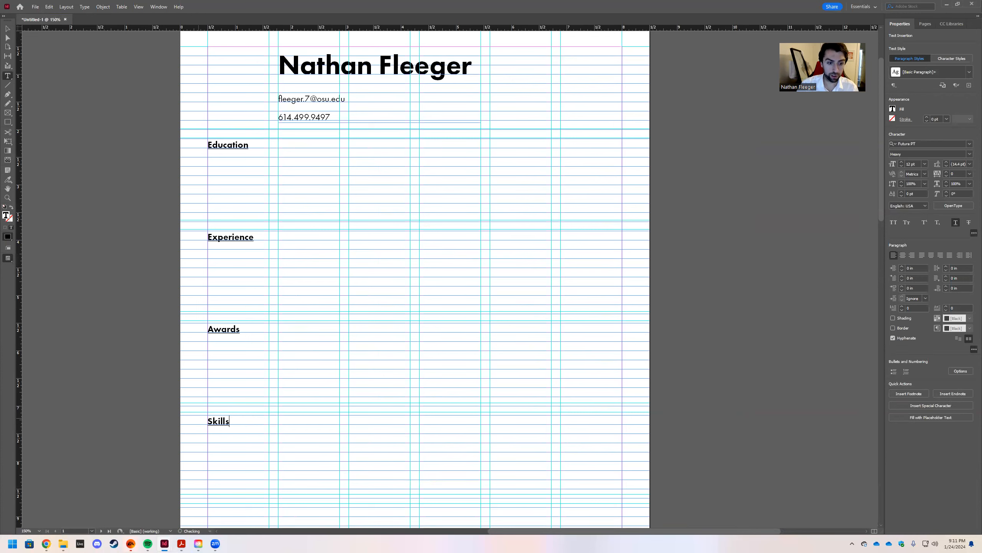
{"action": "left_click", "coordinate": [7, 28]}
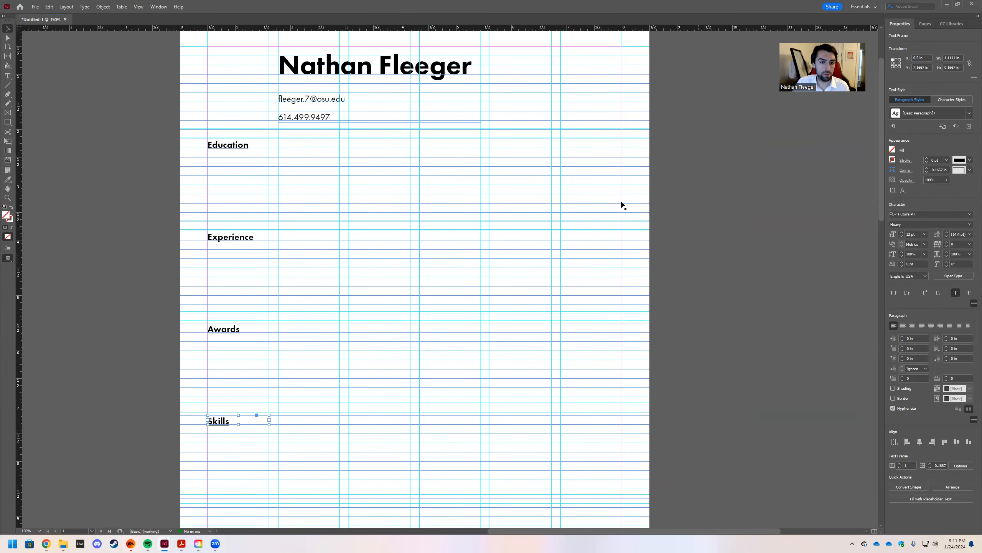
{"action": "scroll", "coordinate": [518, 189], "scroll_direction": "down", "scroll_amount": 5}
Move the Awards and Skills headings further down the page.
{"action": "scroll", "coordinate": [309, 252], "scroll_direction": "up", "scroll_amount": 2}
{"action": "left_click", "coordinate": [226, 212], "text": "shift"}
{"action": "left_click_drag", "start_coordinate": [226, 213], "coordinate": [226, 295]}
{"action": "left_click", "coordinate": [379, 329]}
{"action": "left_click", "coordinate": [220, 306]}
Zoom out to 100% and preview the page without guides or frame edges.
{"action": "scroll", "coordinate": [492, 336], "scroll_direction": "up", "scroll_amount": 3}
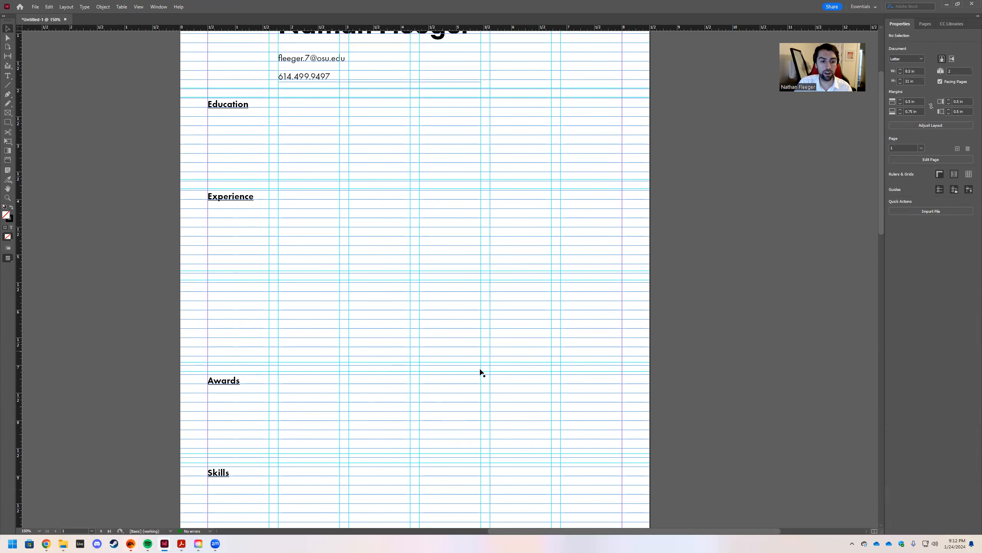
{"action": "scroll", "coordinate": [463, 381], "scroll_direction": "up", "scroll_amount": 3}
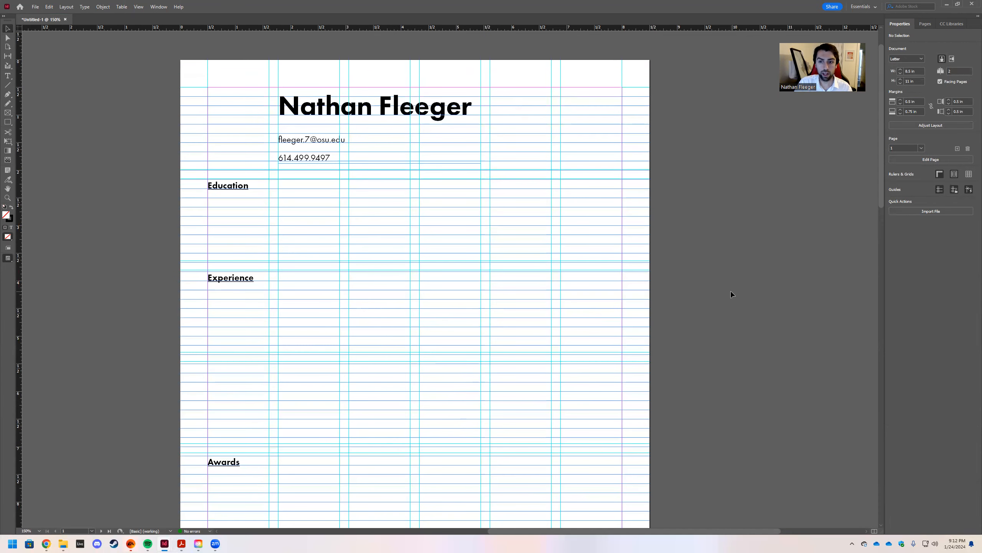
{"action": "key", "text": "ctrl+minus"}
{"action": "key", "text": "ctrl+minus"}
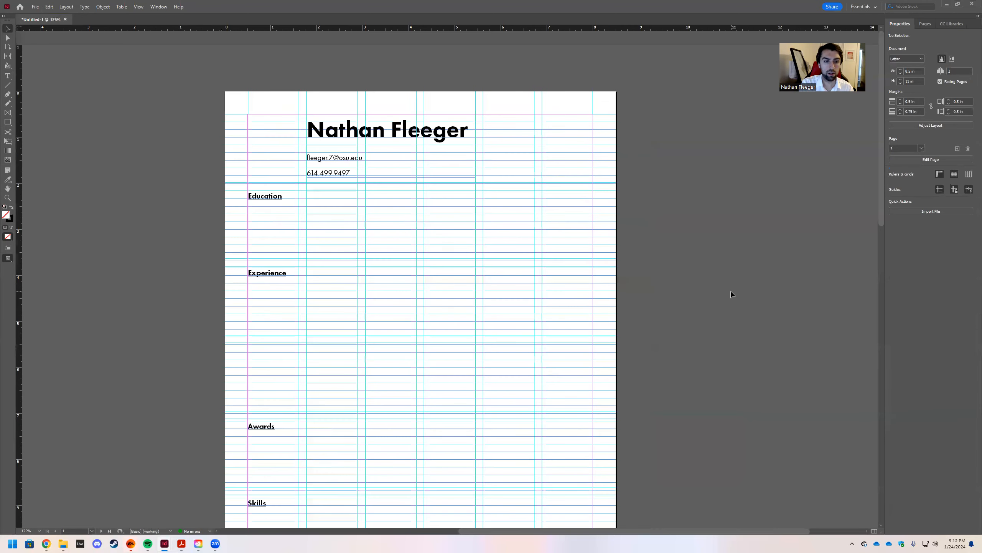
{"action": "key", "text": "w"}
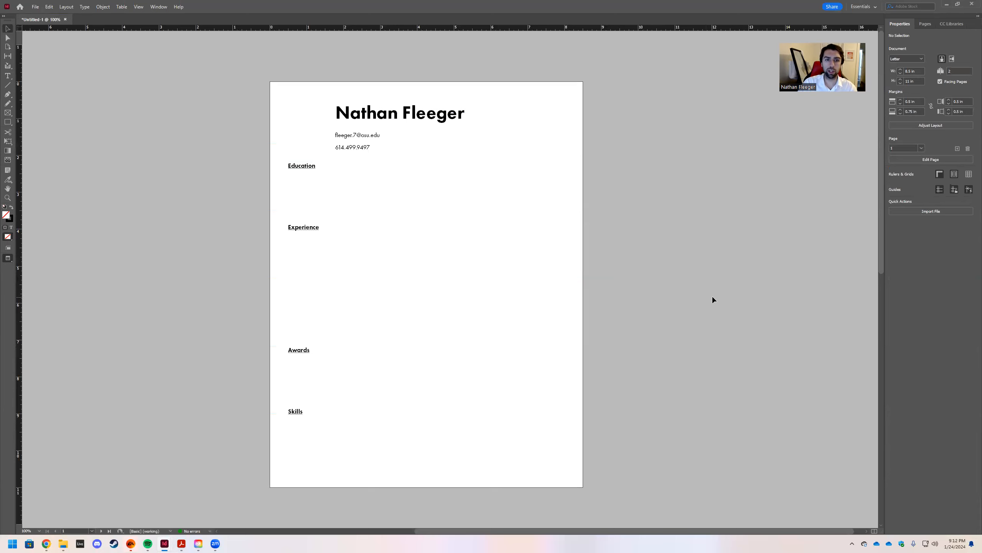
{"action": "left_click", "coordinate": [364, 138]}
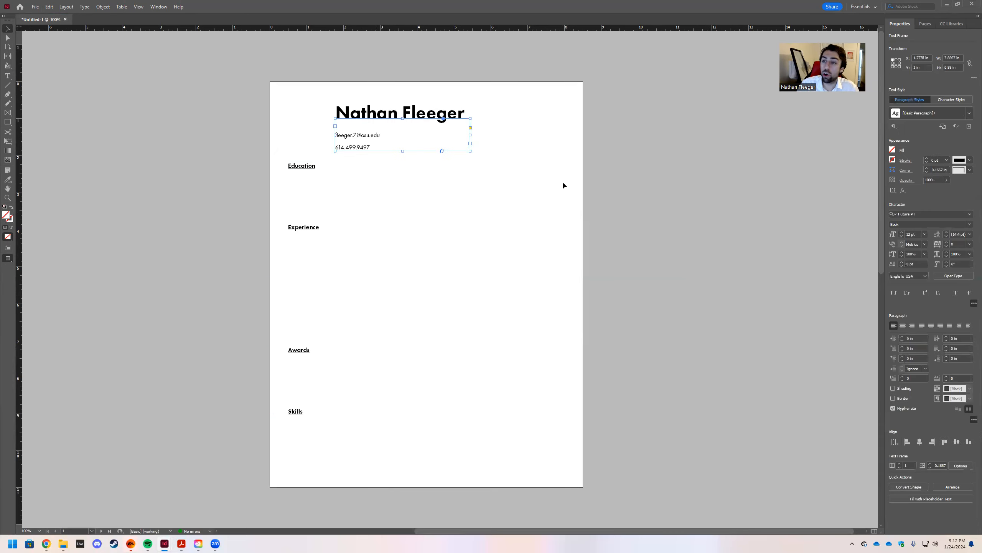
Tighten the email and phone lines and nudge their frame up to Y 0.875 in.
{"action": "left_click", "coordinate": [957, 409]}
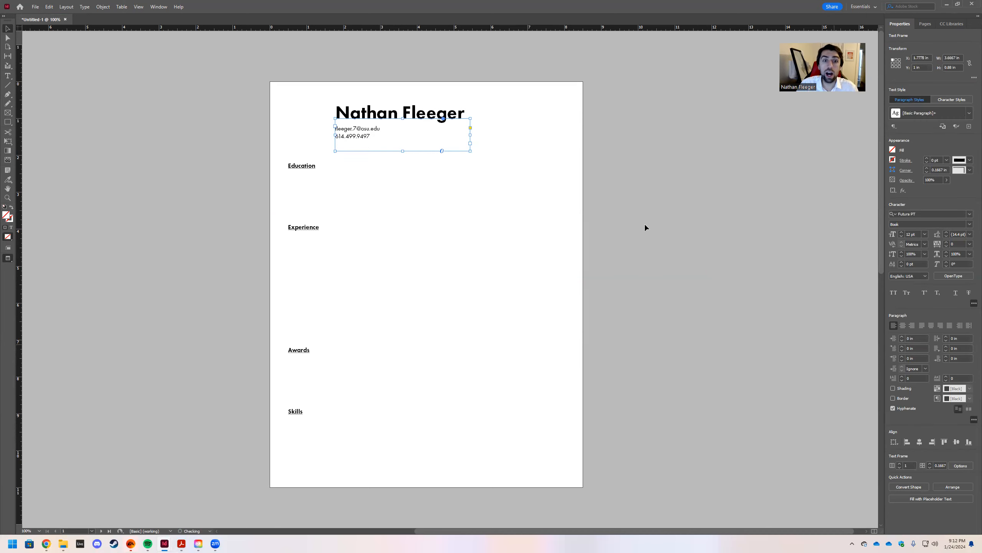
{"action": "left_click", "coordinate": [615, 187]}
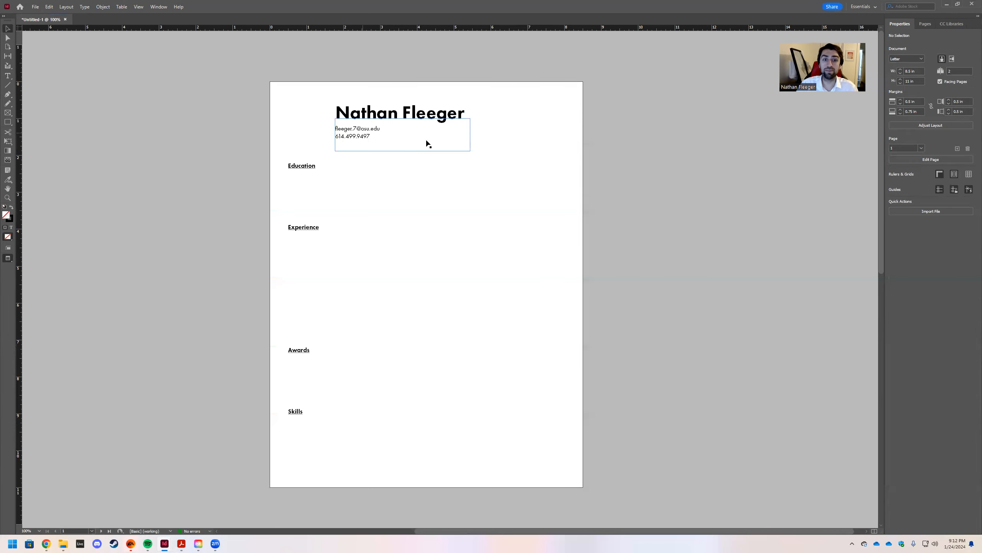
{"action": "left_click", "coordinate": [383, 119]}
{"action": "left_click", "coordinate": [350, 136]}
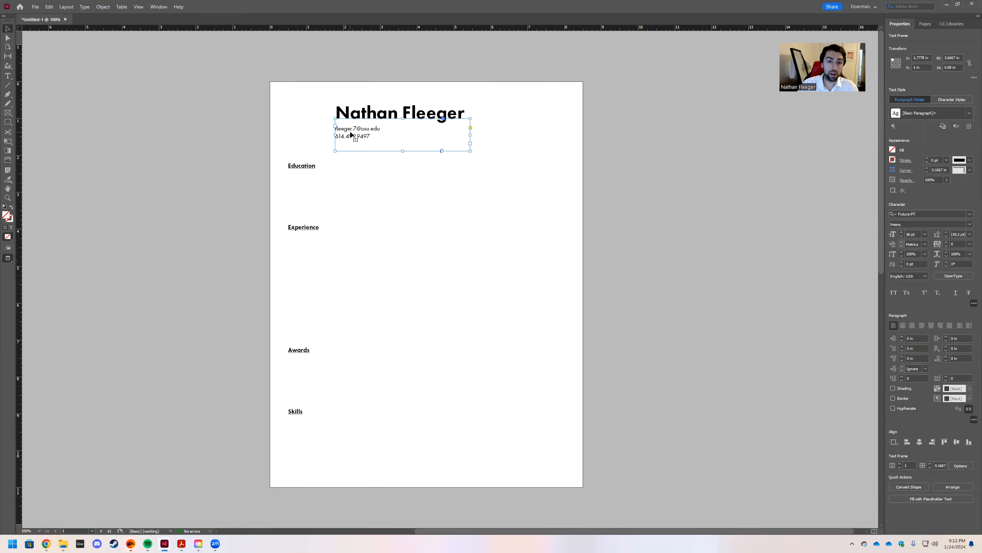
{"action": "key", "text": "Up"}
{"action": "key", "text": "Up"}
{"action": "key", "text": "Up"}
{"action": "key", "text": "Up"}
{"action": "key", "text": "Up"}
{"action": "key", "text": "Up"}
{"action": "key", "text": "Up"}
{"action": "key", "text": "Up"}
{"action": "key", "text": "Up"}
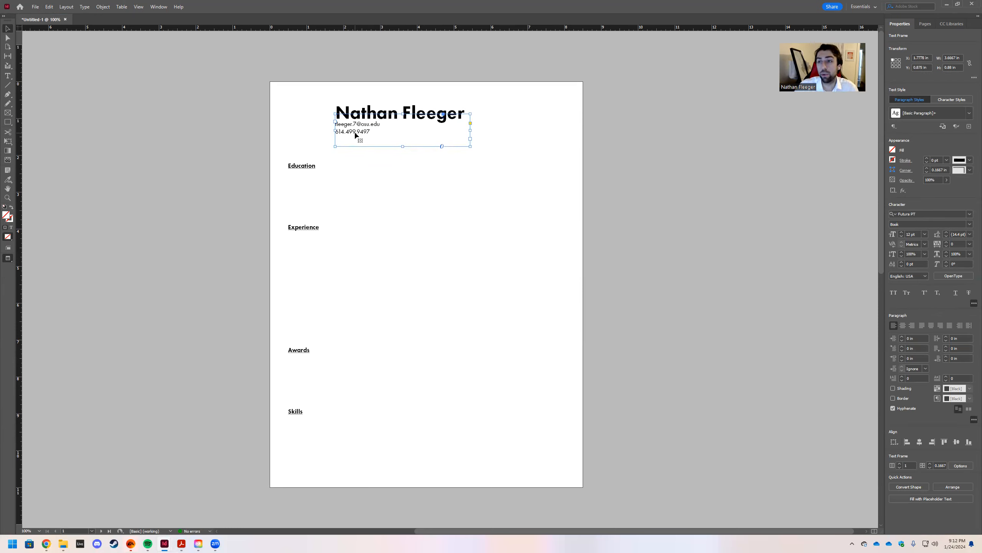
{"action": "left_click", "coordinate": [643, 129]}
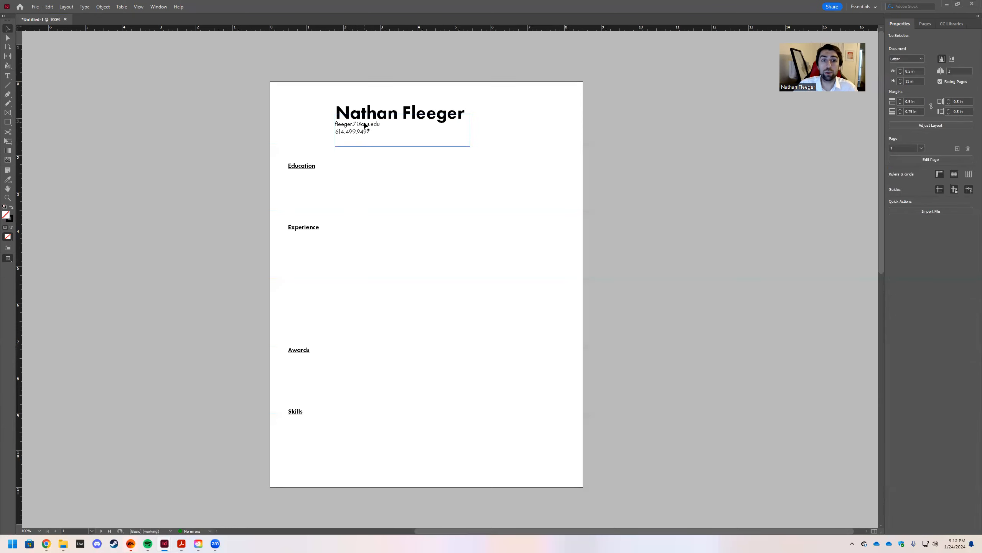
{"action": "left_click", "coordinate": [338, 116]}
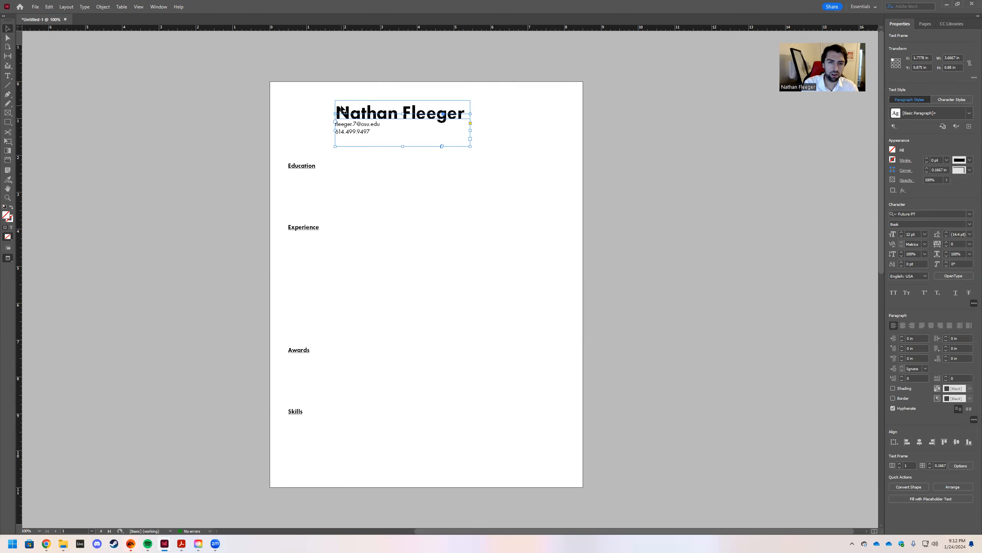
{"action": "key", "text": "ctrl+equal"}
{"action": "key", "text": "ctrl+equal"}
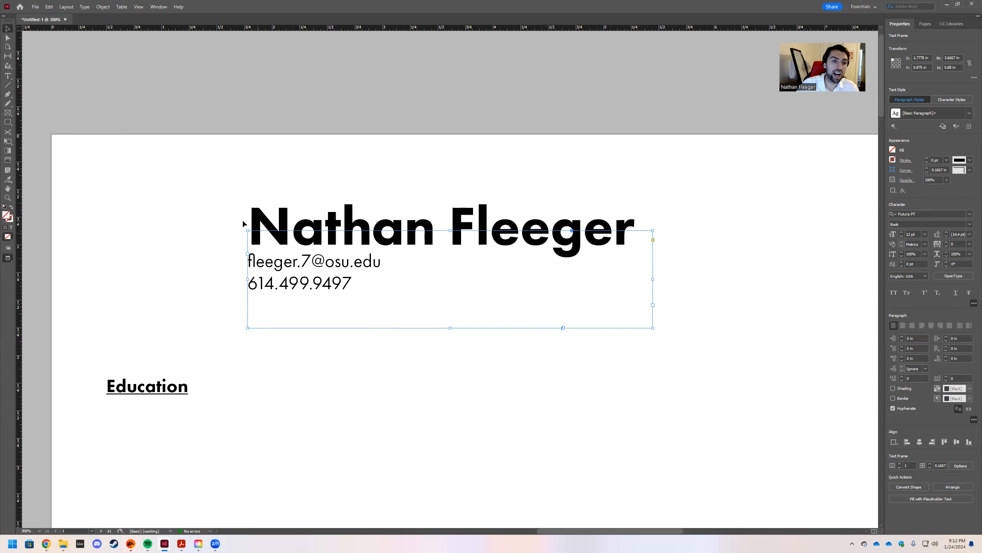
Return to Normal screen mode so guides and grid show again.
{"action": "left_click", "coordinate": [216, 221]}
{"action": "key", "text": "w"}
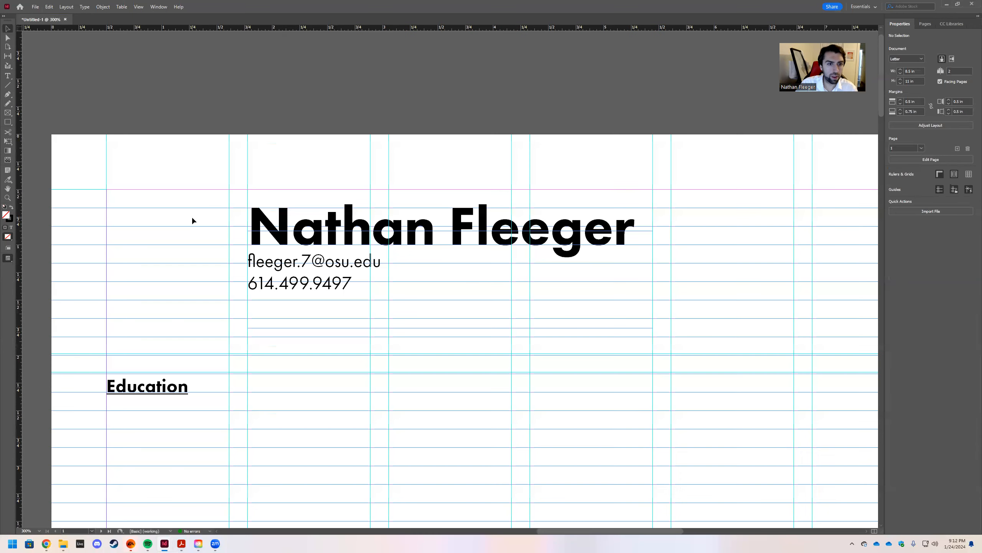
{"action": "left_click", "coordinate": [263, 226]}
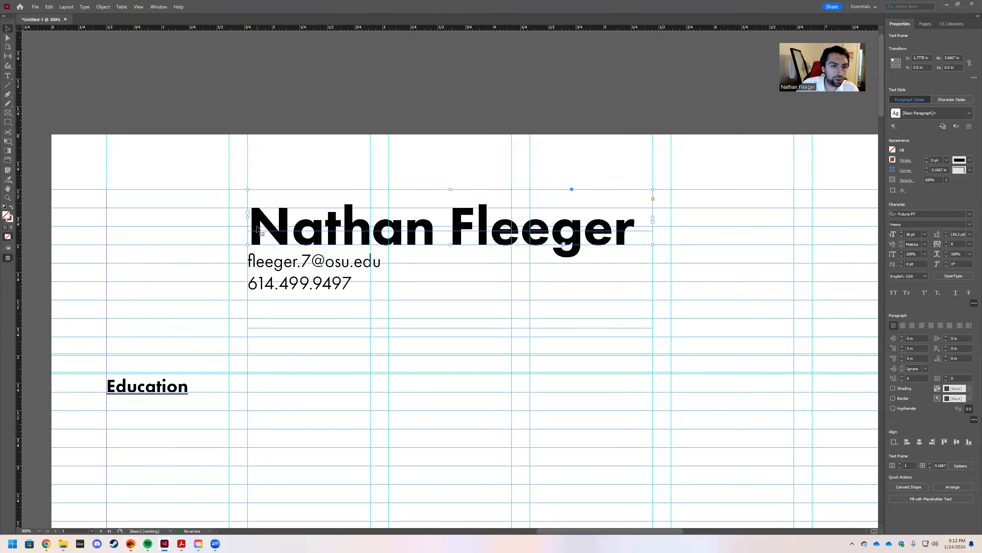
{"action": "left_click", "coordinate": [248, 268]}
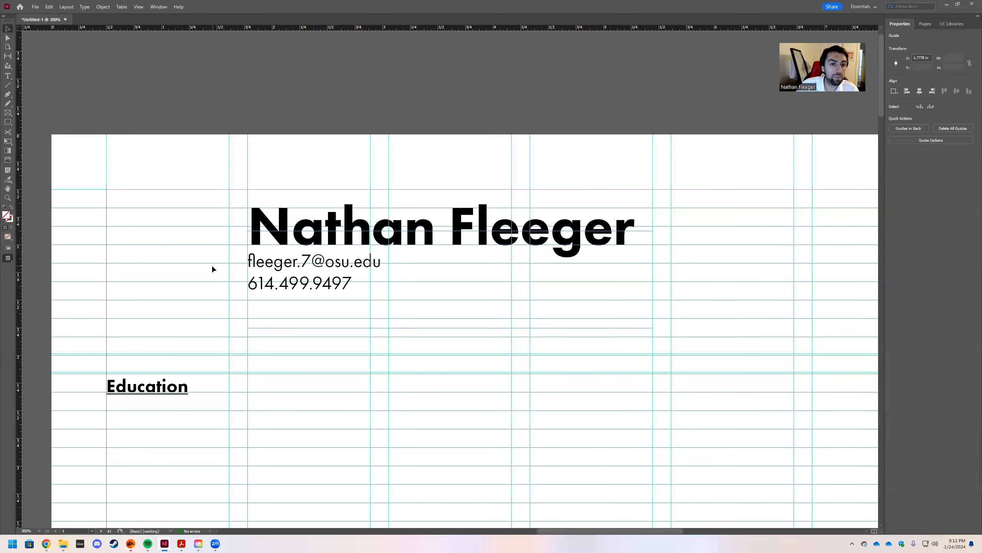
{"action": "left_click", "coordinate": [167, 213]}
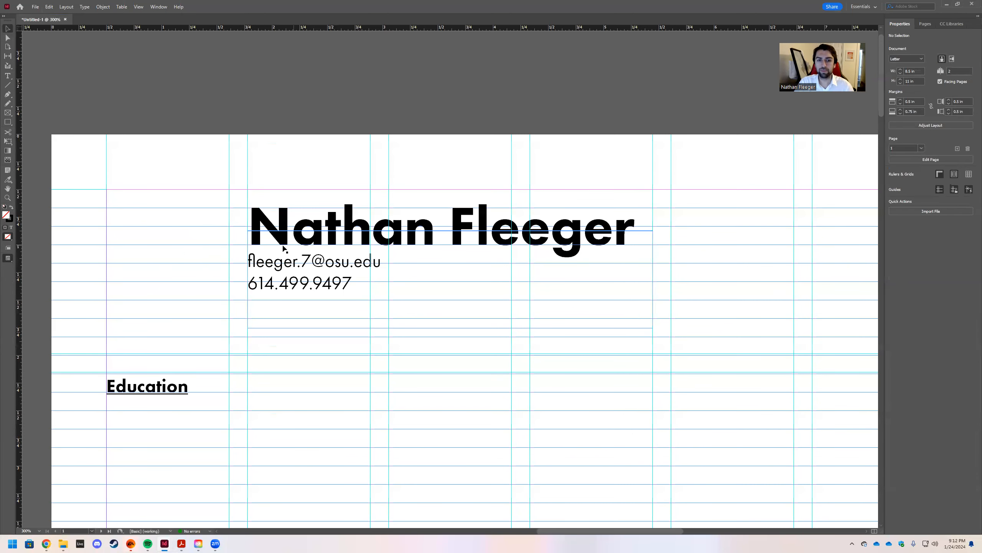
Zoom out to 150% to see more of the page.
{"action": "scroll", "coordinate": [288, 255], "scroll_direction": "down", "scroll_amount": 3}
{"action": "scroll", "coordinate": [348, 233], "scroll_direction": "up", "scroll_amount": 3}
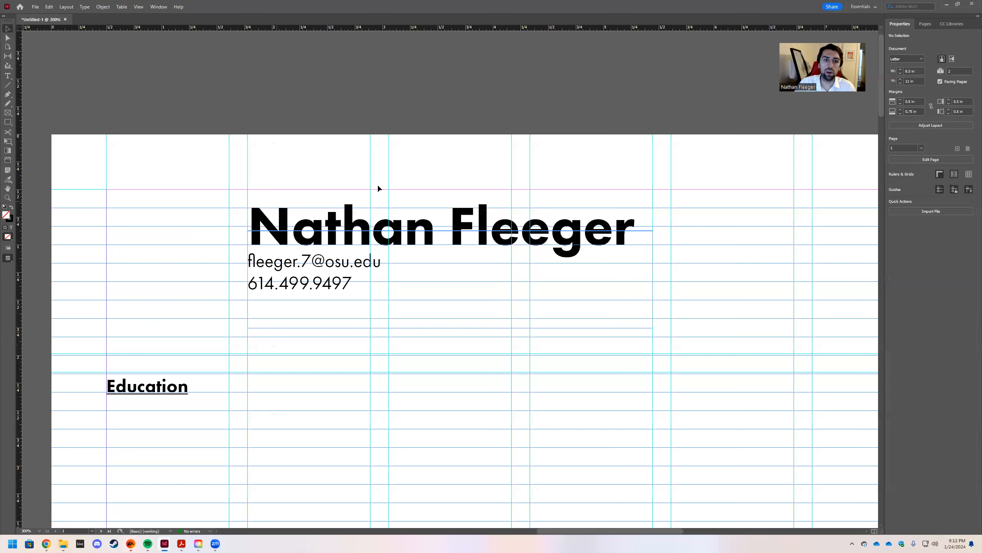
{"action": "scroll", "coordinate": [177, 224], "scroll_direction": "down", "scroll_amount": 2}
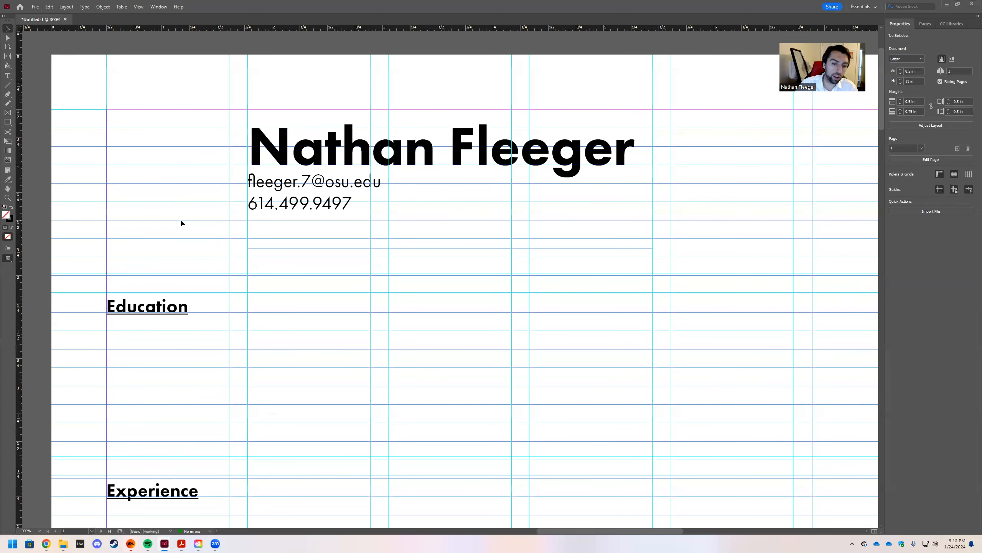
{"action": "key", "text": "ctrl+minus"}
{"action": "key", "text": "ctrl+minus"}
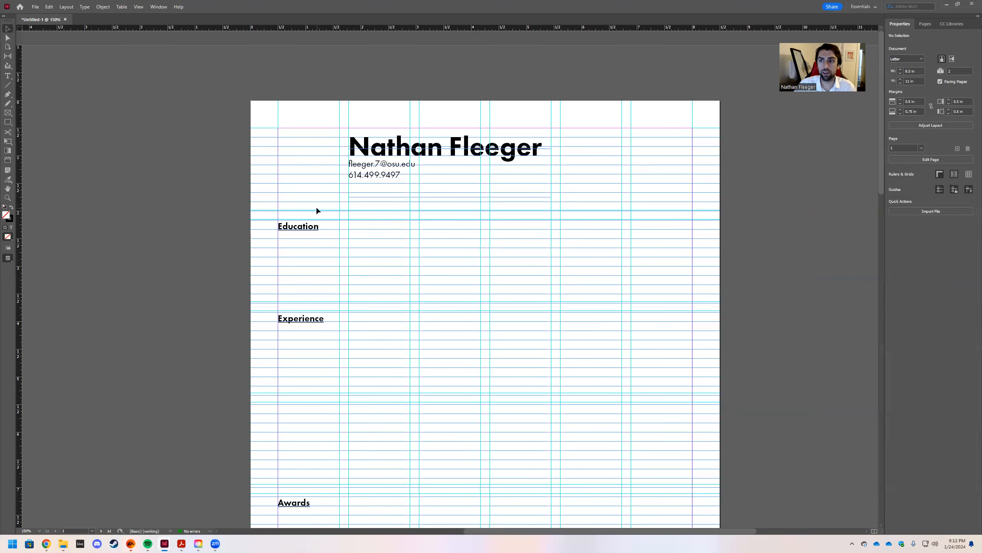
{"action": "scroll", "coordinate": [316, 209], "scroll_direction": "right", "scroll_amount": 2}
{"action": "scroll", "coordinate": [310, 199], "scroll_direction": "left", "scroll_amount": 1}
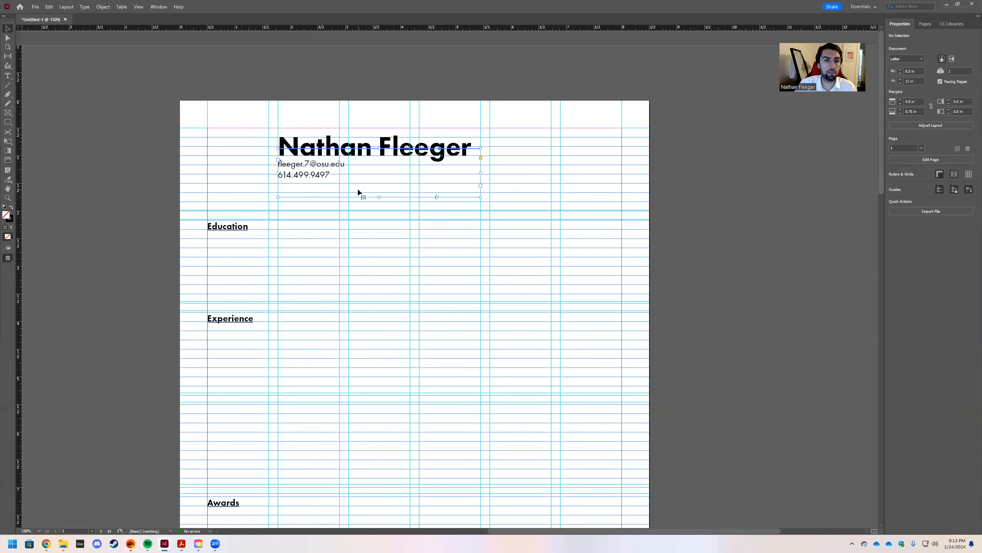
{"action": "left_click", "coordinate": [290, 235]}
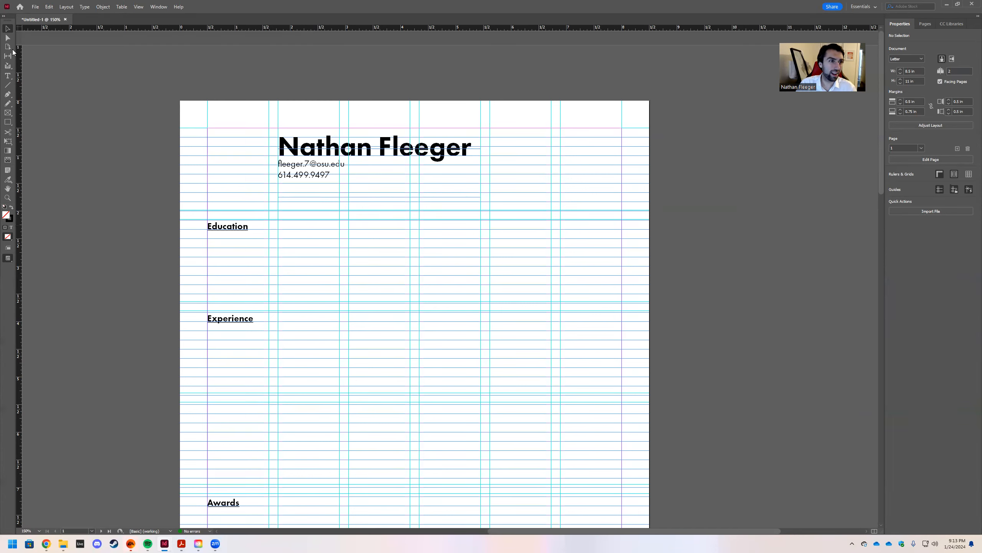
{"action": "left_click", "coordinate": [8, 76]}
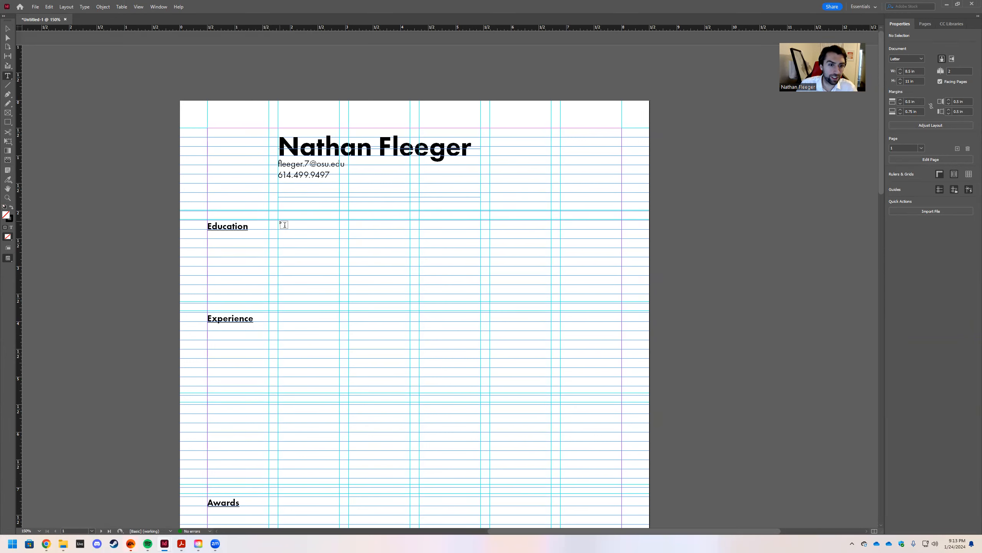
Alt-drag a copy of the Education heading into the body column.
{"action": "key", "text": "v"}
{"action": "left_click", "coordinate": [221, 230]}
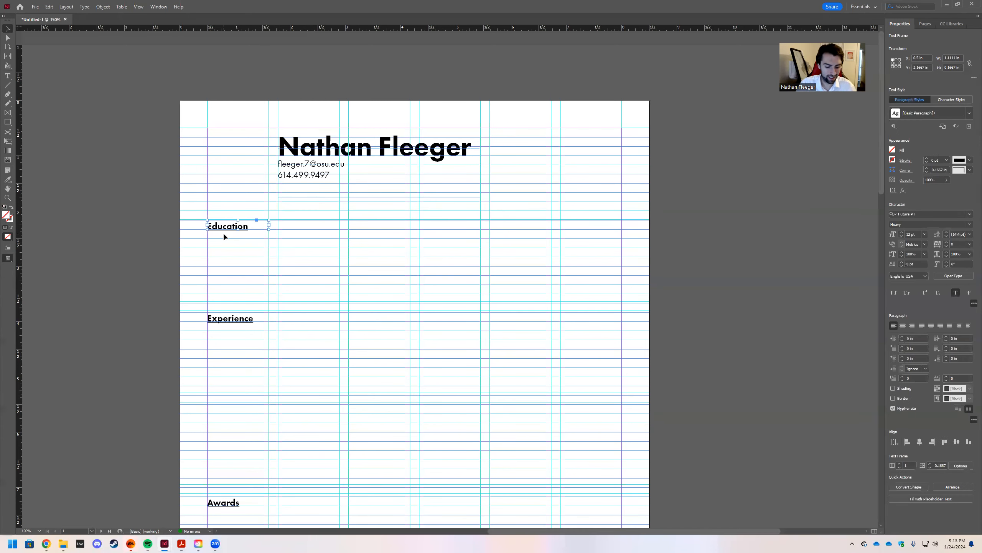
{"action": "left_click_drag", "start_coordinate": [436, 281], "coordinate": [296, 221]}
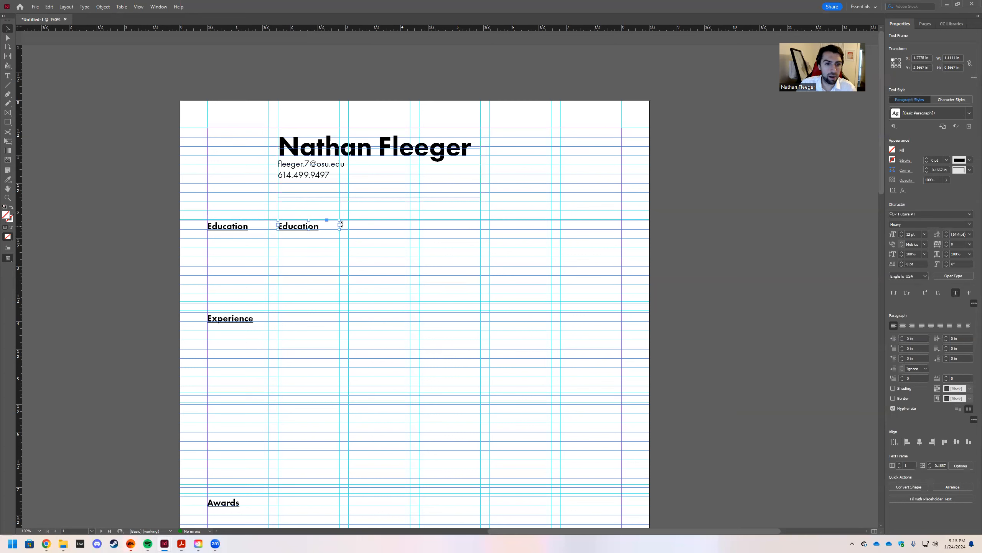
Undo the accidental threaded frame and widen the copied frame across the body column.
{"action": "left_click", "coordinate": [339, 225]}
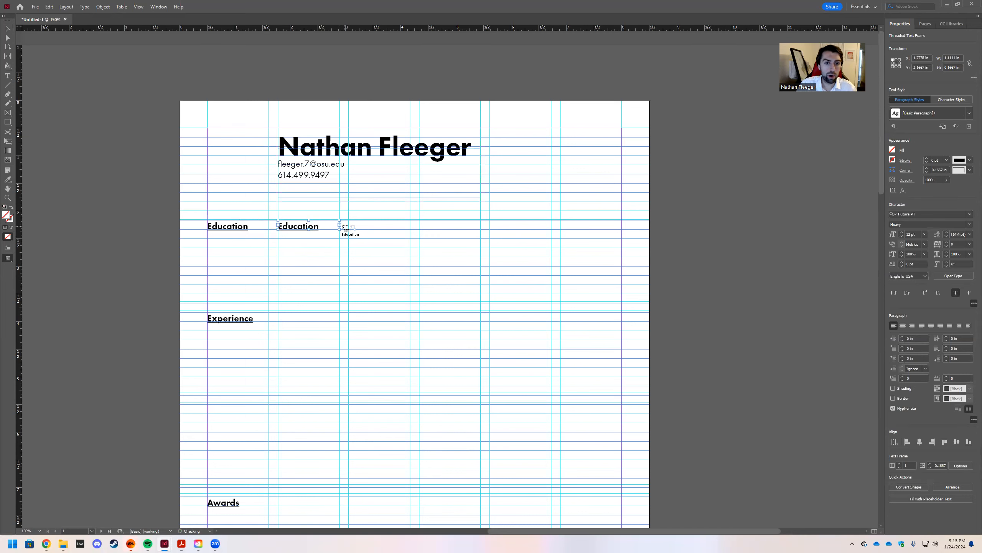
{"action": "left_click_drag", "start_coordinate": [340, 230], "coordinate": [373, 232]}
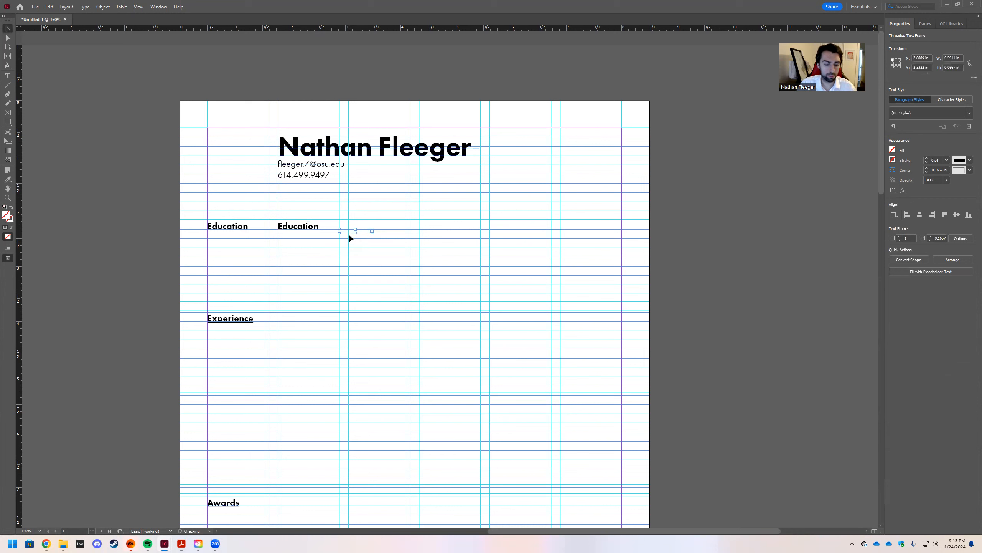
{"action": "key", "text": "ctrl+z"}
{"action": "key", "text": "Escape"}
{"action": "left_click_drag", "start_coordinate": [340, 228], "coordinate": [482, 230]}
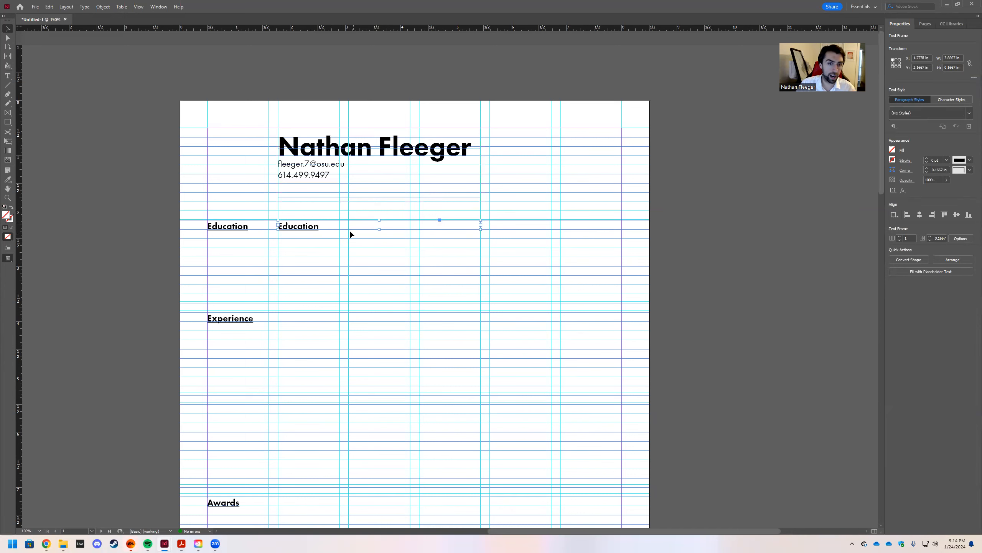
Turn off underline and delete the text in the copied Education frame.
{"action": "double_click", "coordinate": [329, 226]}
{"action": "left_click_drag", "start_coordinate": [324, 226], "coordinate": [266, 222]}
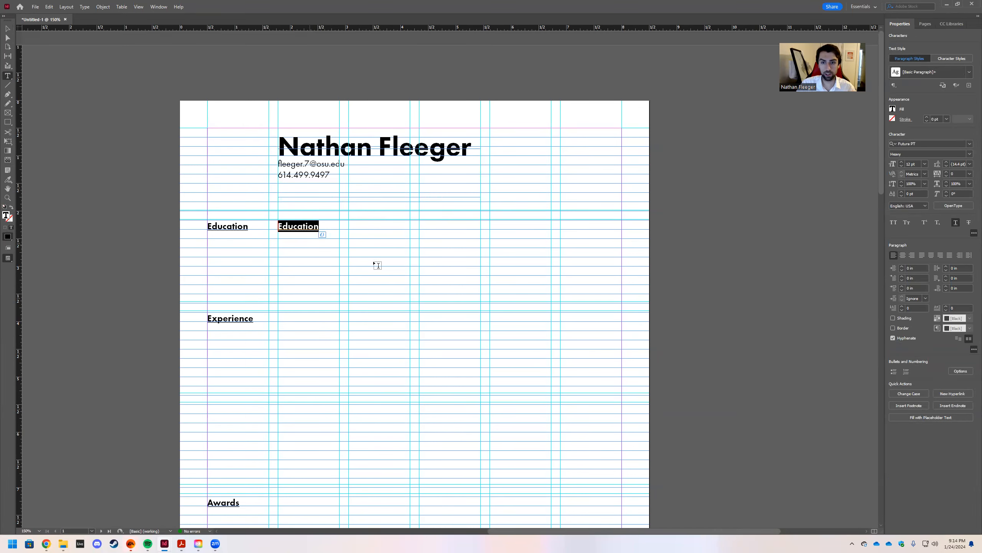
{"action": "left_click", "coordinate": [955, 223]}
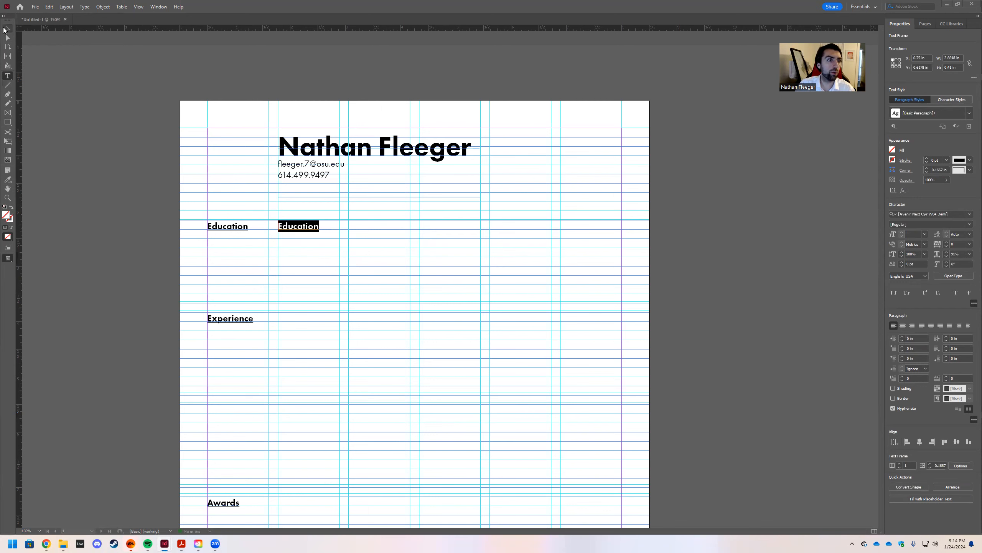
{"action": "left_click", "coordinate": [5, 29]}
{"action": "left_click", "coordinate": [325, 225]}
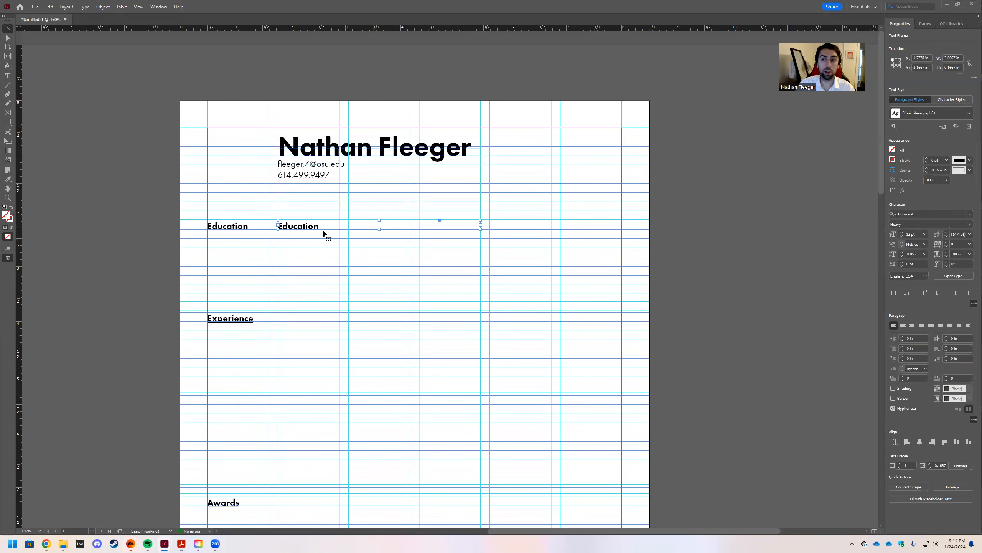
{"action": "double_click", "coordinate": [325, 226]}
{"action": "key", "text": "BackSpace"}
{"action": "key", "text": "BackSpace"}
{"action": "key", "text": "BackSpace"}
{"action": "key", "text": "BackSpace"}
{"action": "key", "text": "BackSpace"}
{"action": "key", "text": "BackSpace"}
{"action": "key", "text": "BackSpace"}
{"action": "key", "text": "BackSpace"}
{"action": "key", "text": "BackSpace"}
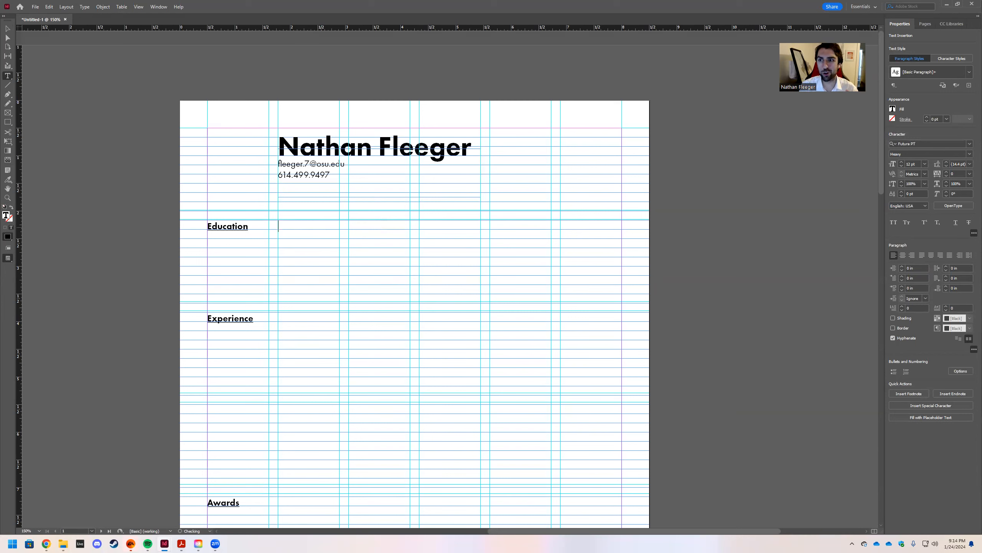
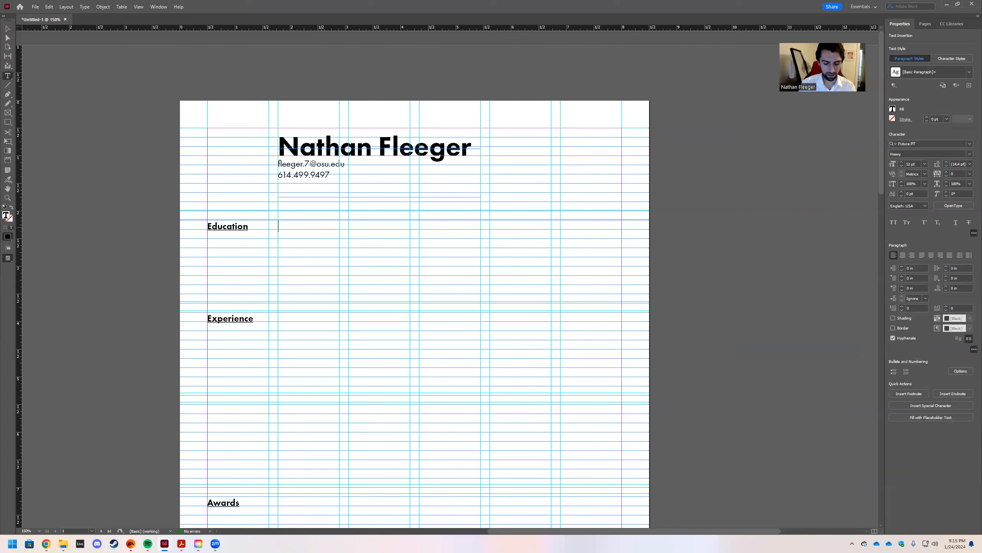
Type 'The Ohio State University' beside the Education heading, correcting 'THE' to 'The'.
{"action": "type", "text": "THE Ohio"}
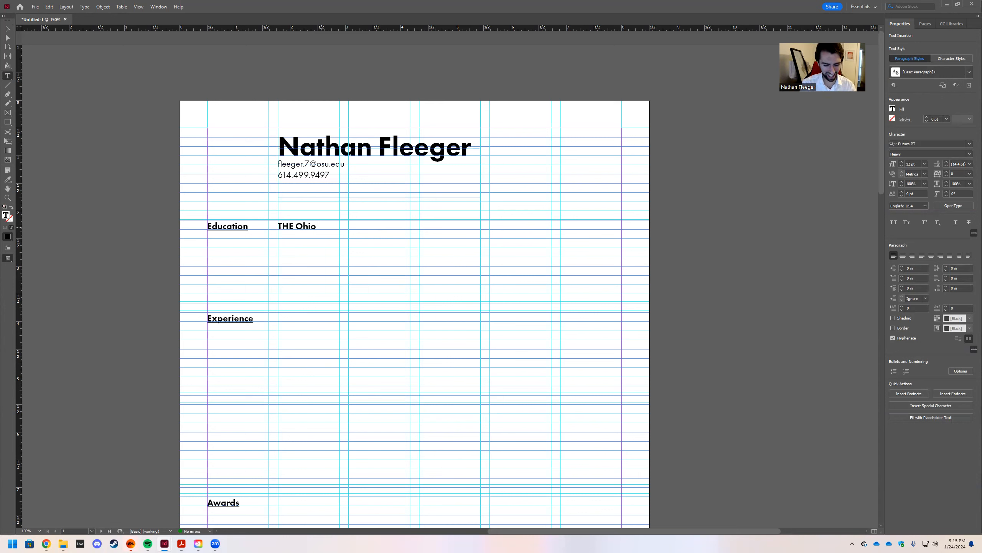
{"action": "type", "text": " State"}
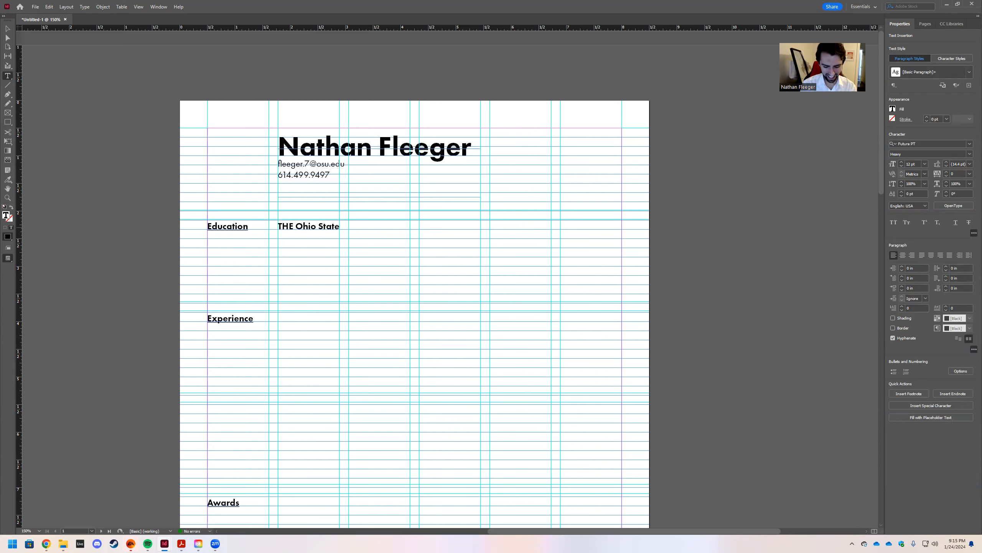
{"action": "type", "text": " University"}
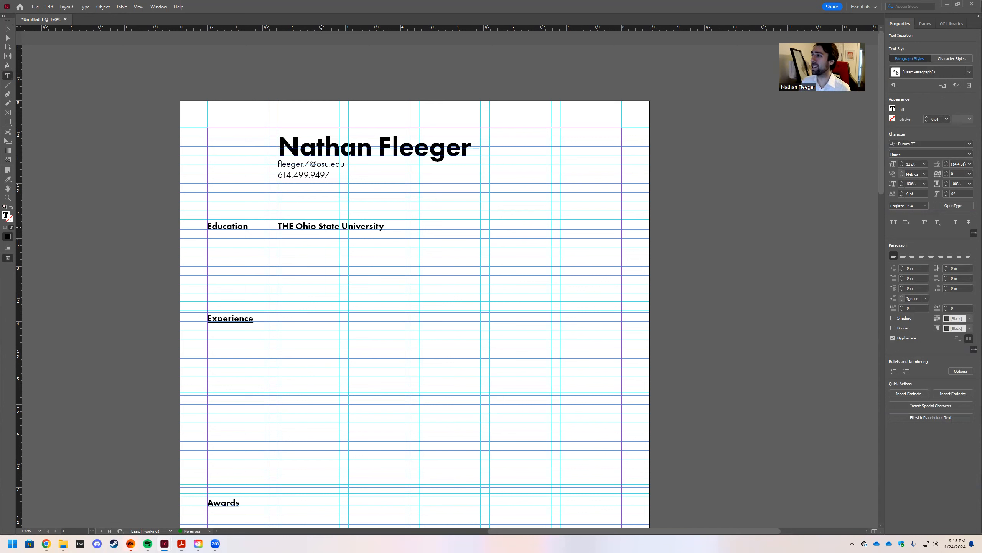
{"action": "left_click", "coordinate": [286, 226]}
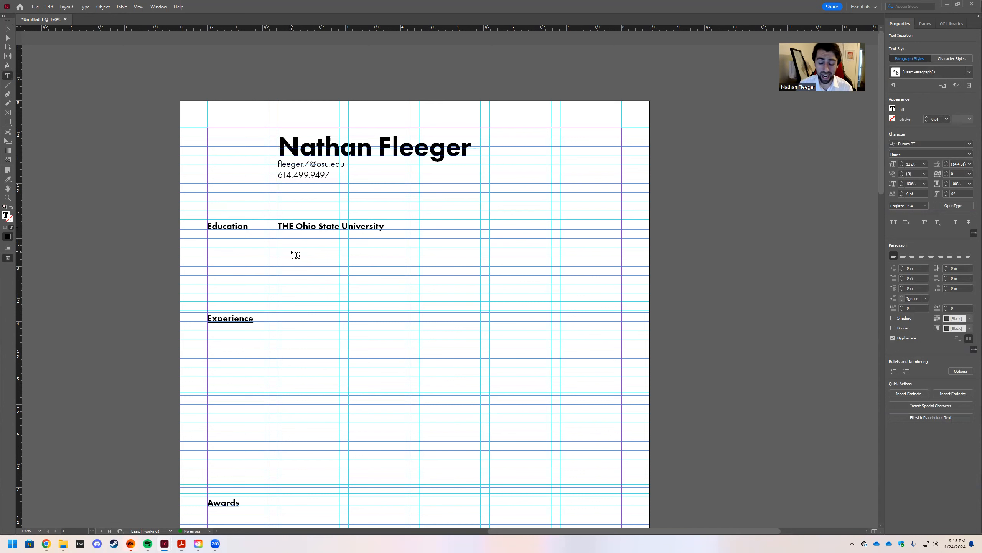
{"action": "key", "text": "BackSpace"}
{"action": "key", "text": "BackSpace"}
{"action": "type", "text": "he"}
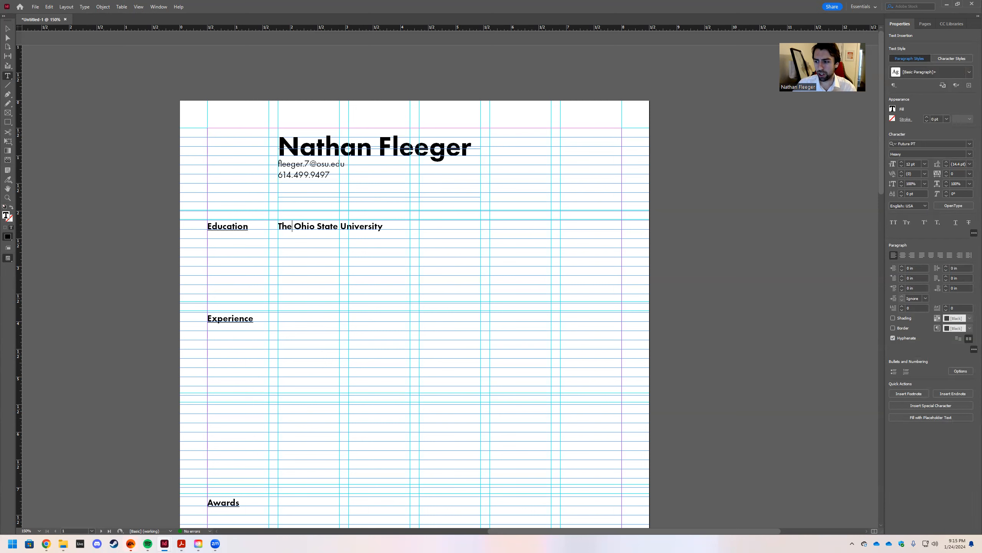
{"action": "key", "text": "Escape"}
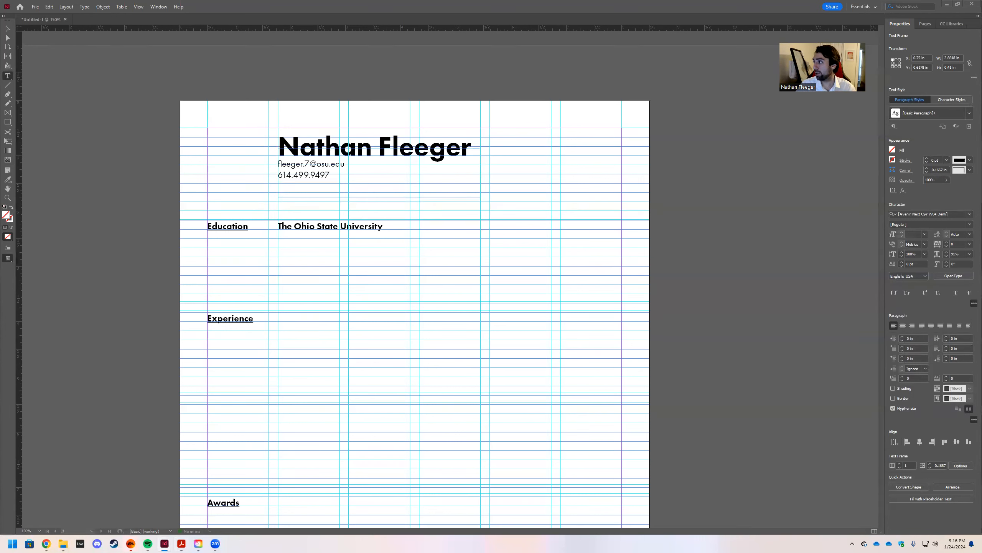
{"action": "left_click", "coordinate": [292, 226]}
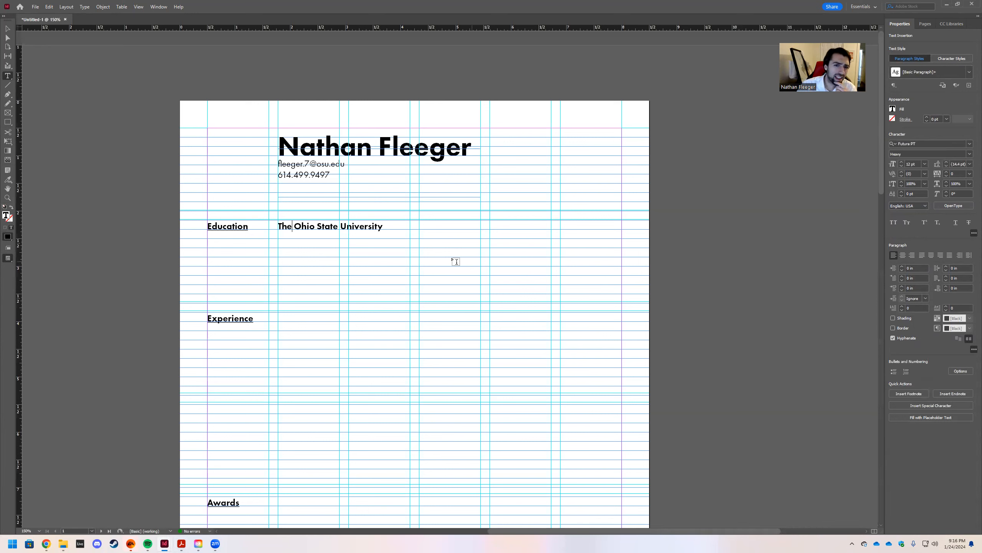
Add then remove ' - Knowlton School of' on the university line, and draw a new frame beneath it.
{"action": "left_click", "coordinate": [388, 227]}
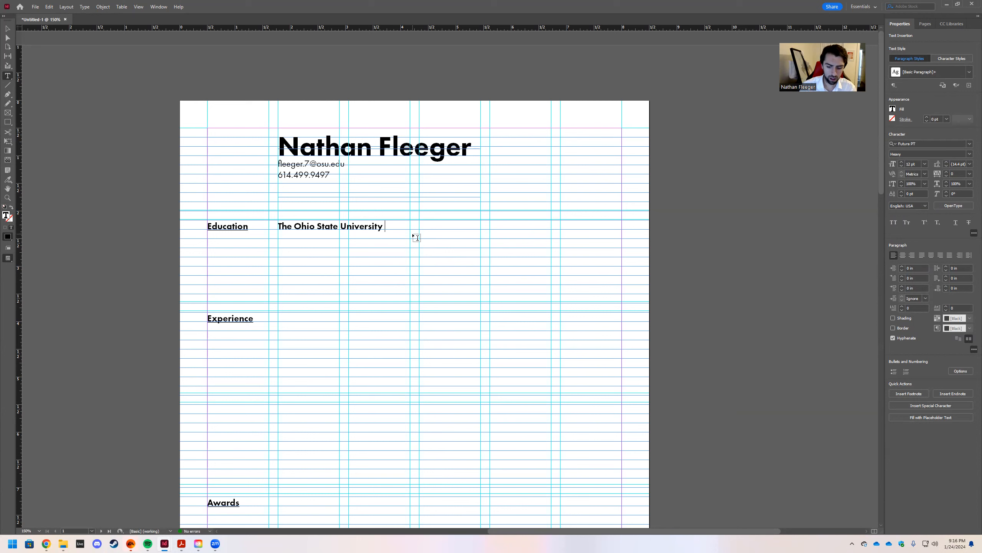
{"action": "type", "text": "- Knowlton School of"}
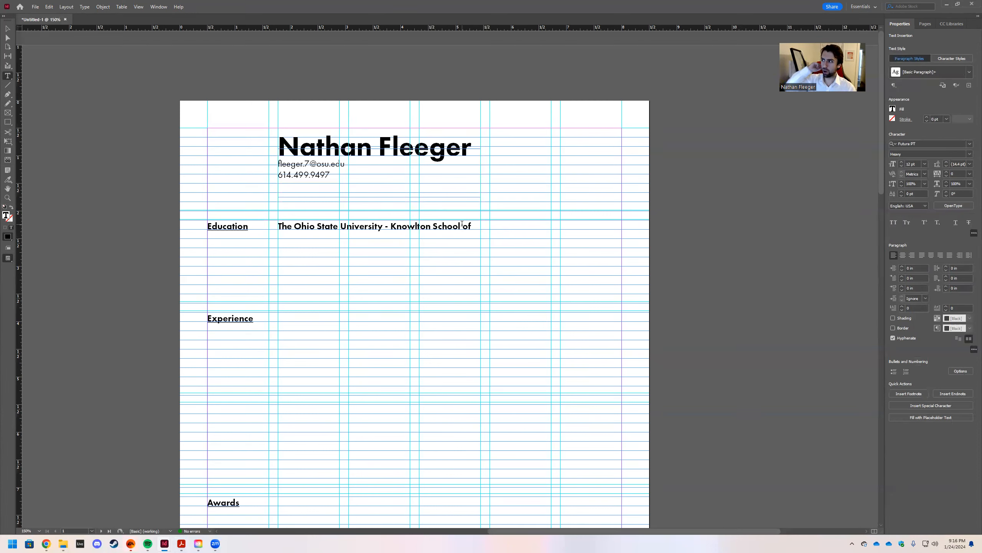
{"action": "left_click_drag", "start_coordinate": [473, 226], "coordinate": [391, 226]}
{"action": "key", "text": "BackSpace"}
{"action": "key", "text": "BackSpace"}
{"action": "key", "text": "BackSpace"}
{"action": "key", "text": "BackSpace"}
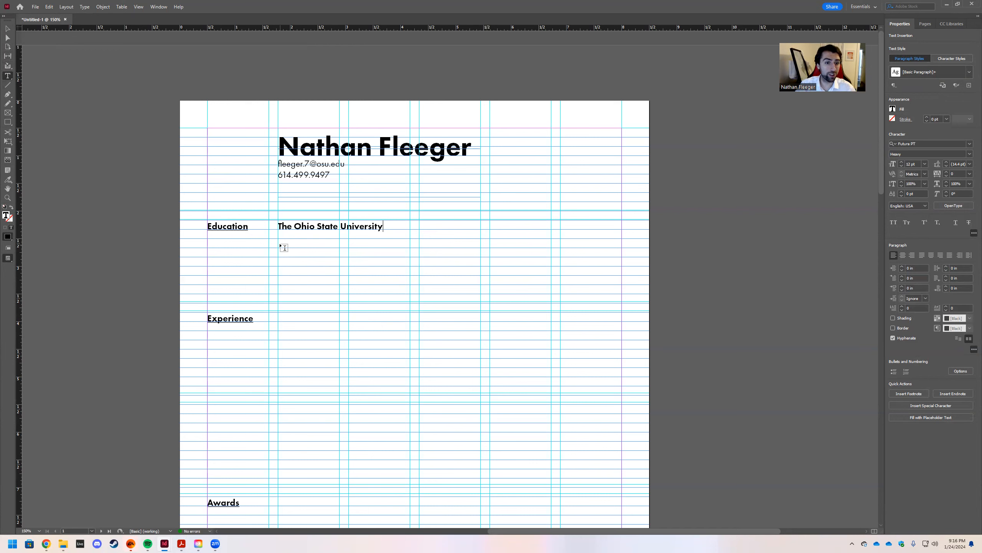
{"action": "mouse_move", "coordinate": [278, 239]}
{"action": "left_mouse_down"}
{"action": "mouse_move", "coordinate": [354, 271]}
{"action": "mouse_move", "coordinate": [479, 277]}
{"action": "left_mouse_up"}
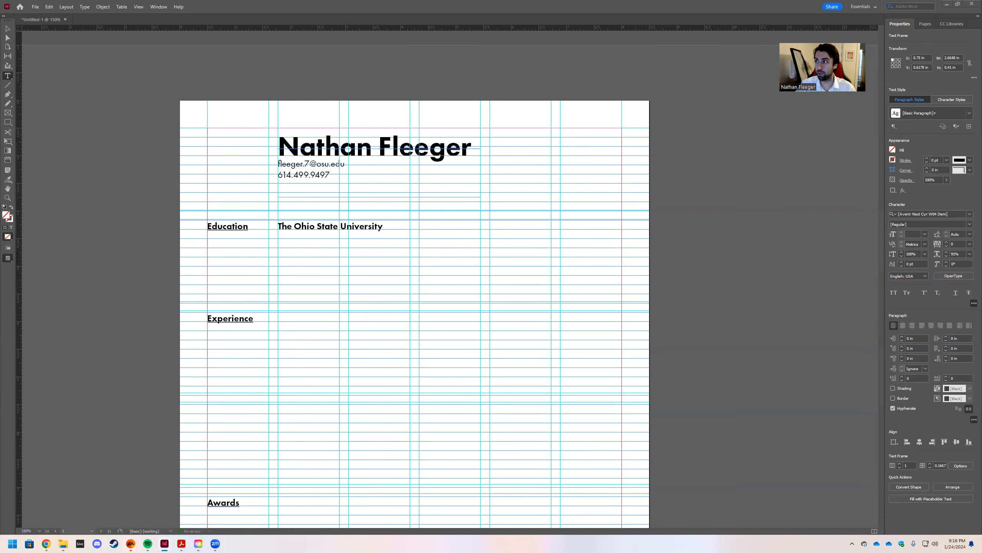
{"action": "left_click", "coordinate": [296, 254]}
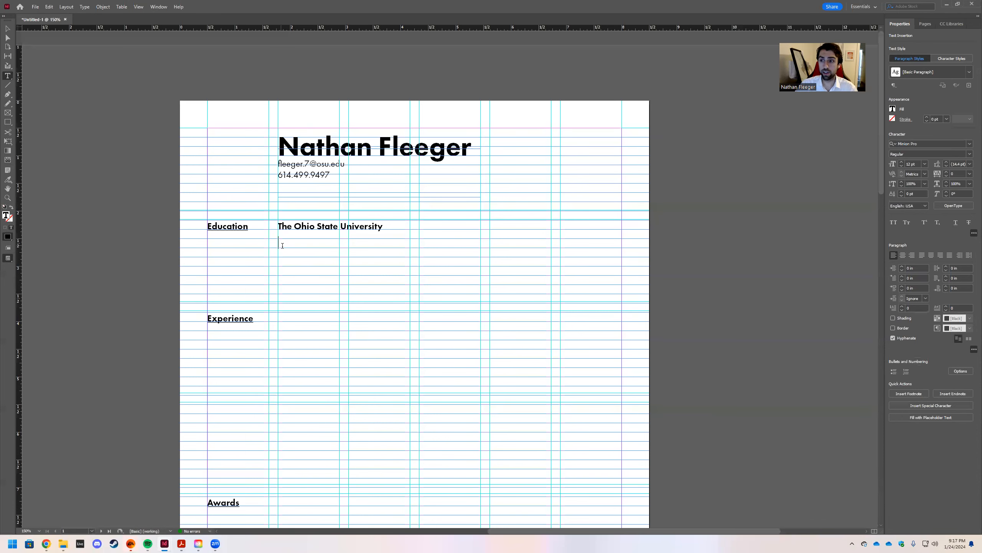
Set the new frame's font to Futura PT from the recent fonts list.
{"action": "left_click", "coordinate": [969, 143]}
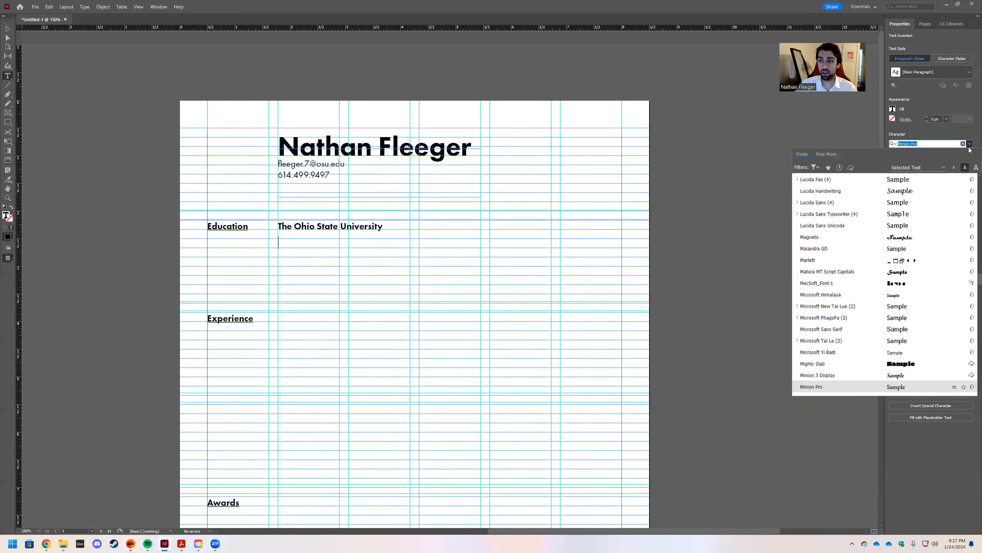
{"action": "scroll", "coordinate": [919, 233], "scroll_direction": "up", "scroll_amount": 10}
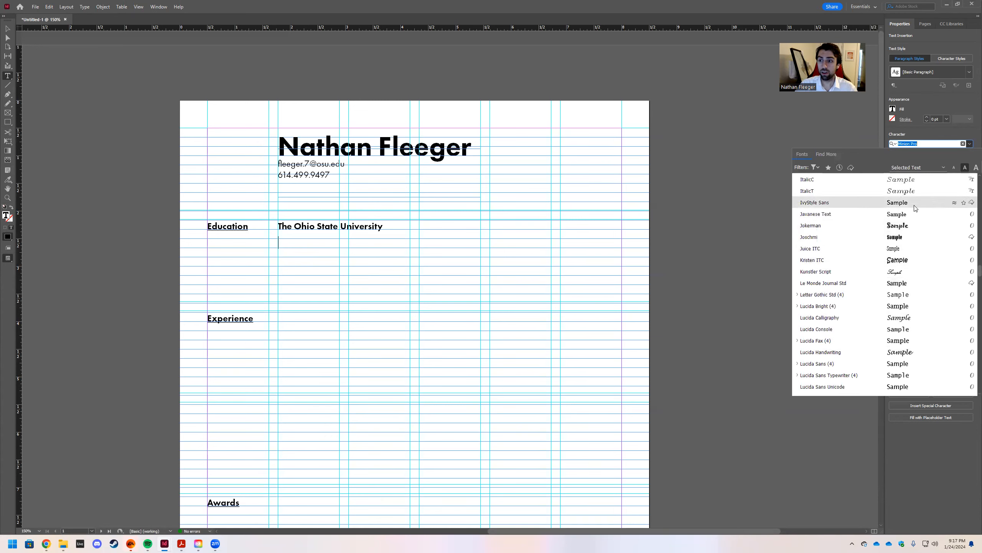
{"action": "scroll", "coordinate": [929, 248], "scroll_direction": "up", "scroll_amount": 1}
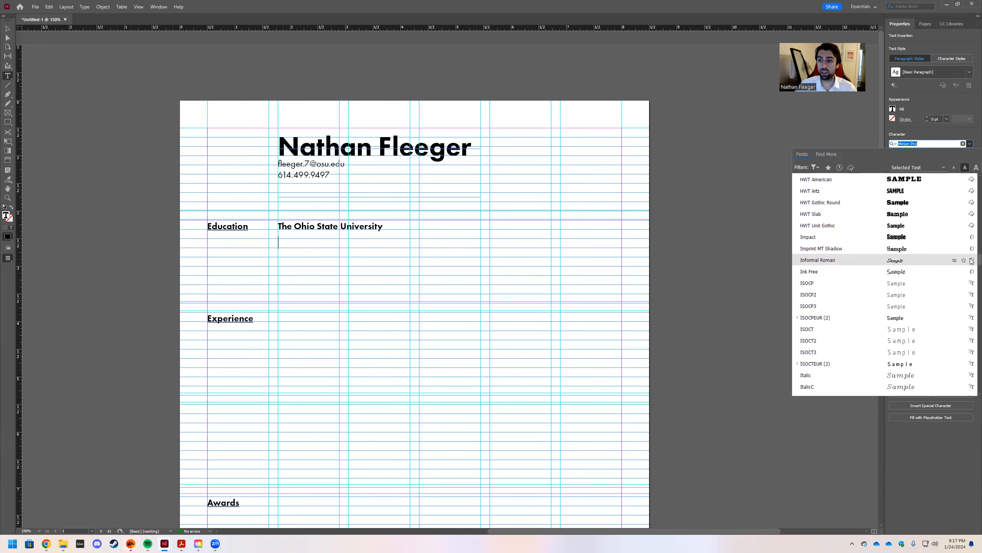
{"action": "scroll", "coordinate": [947, 263], "scroll_direction": "up", "scroll_amount": 10}
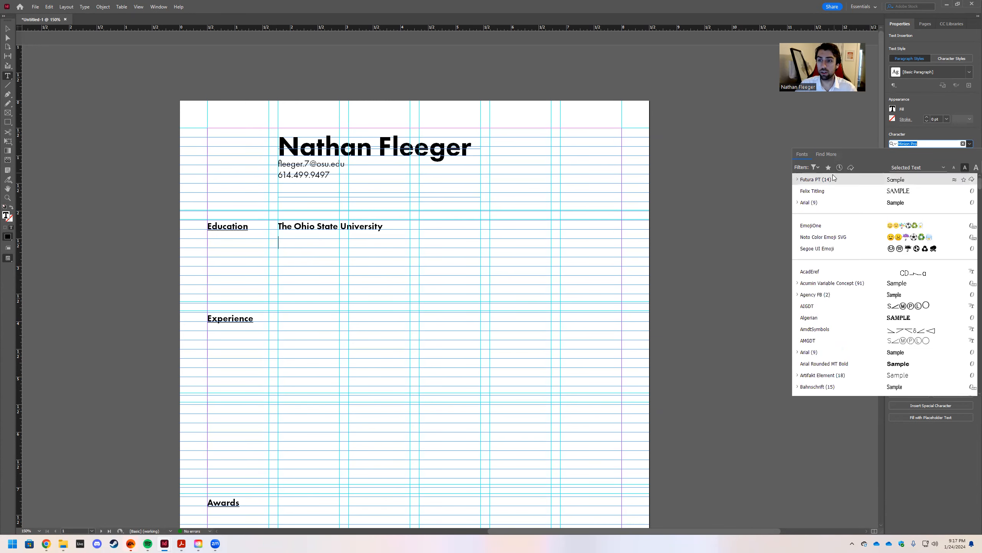
{"action": "left_click", "coordinate": [836, 179]}
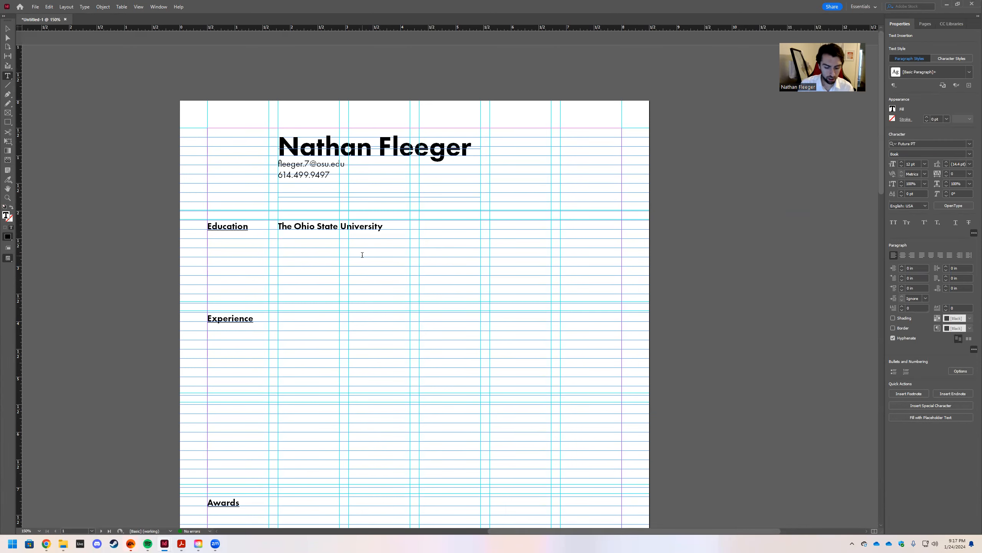
Type 'Bachelor of Science in Architecture' in the new frame, fixing the 'Bachekor' typo.
{"action": "type", "text": "b"}
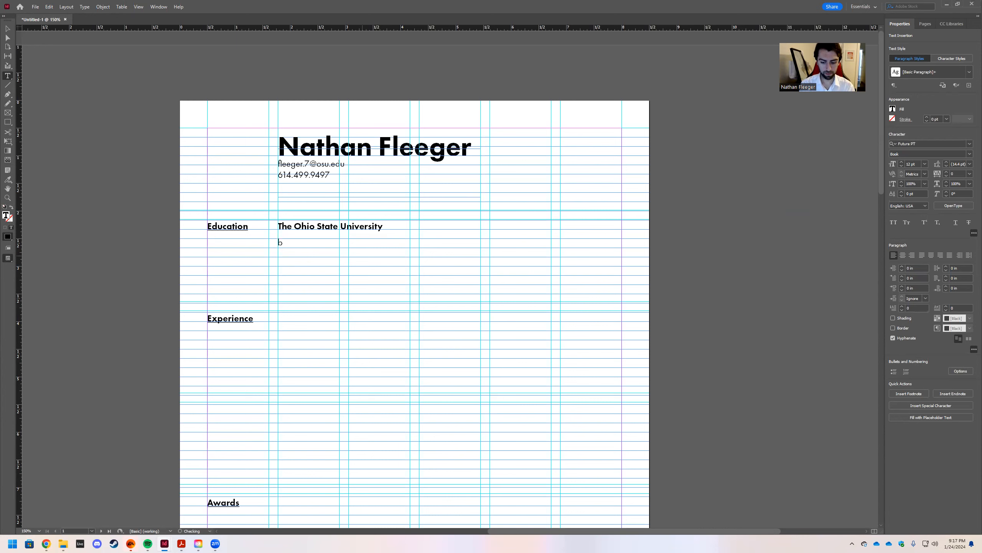
{"action": "type", "text": "Ba"}
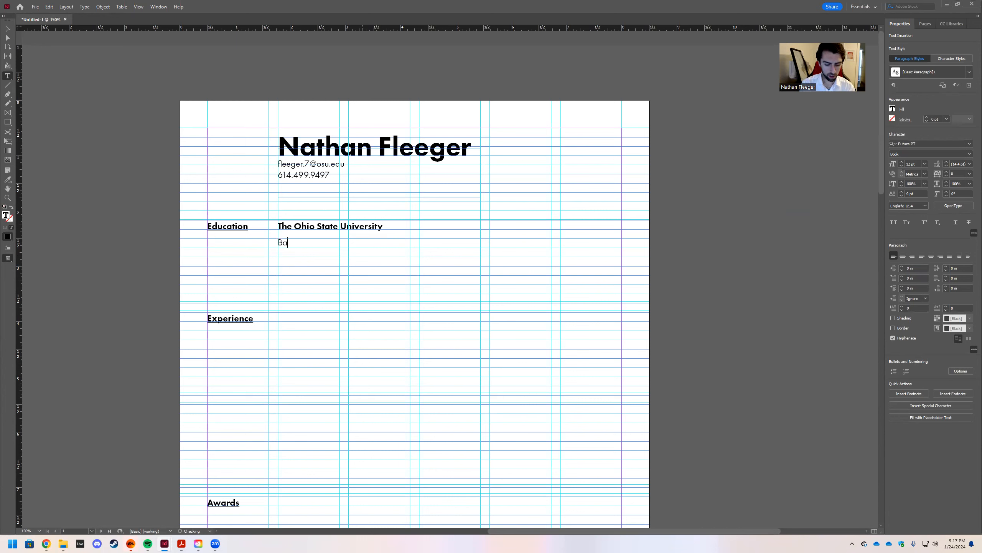
{"action": "type", "text": "chekor "}
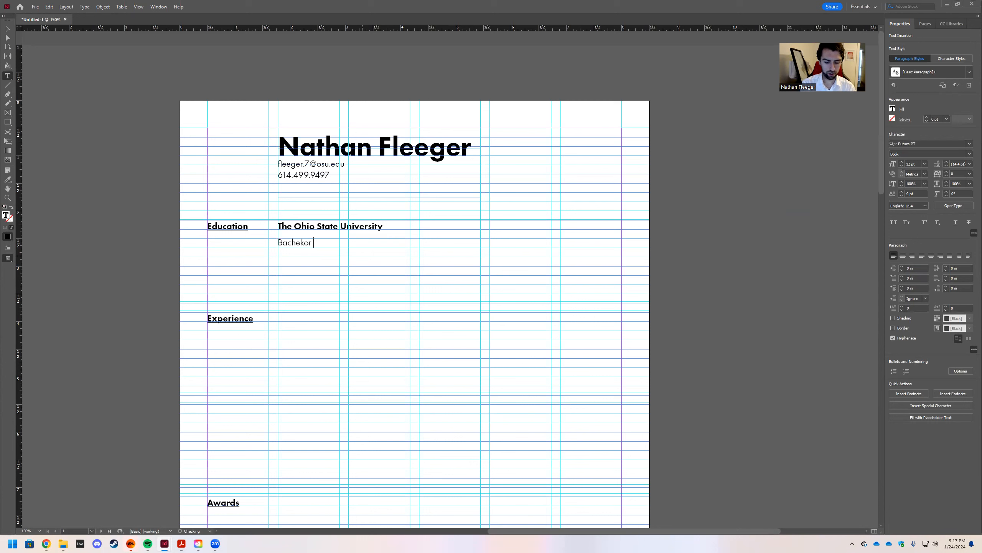
{"action": "type", "text": "of S"}
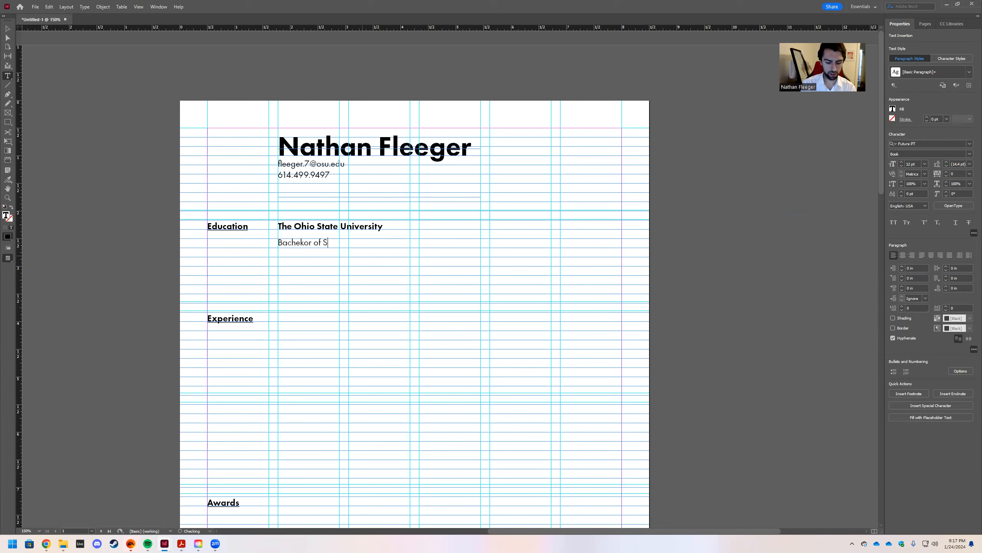
{"action": "type", "text": "cience in Architecture"}
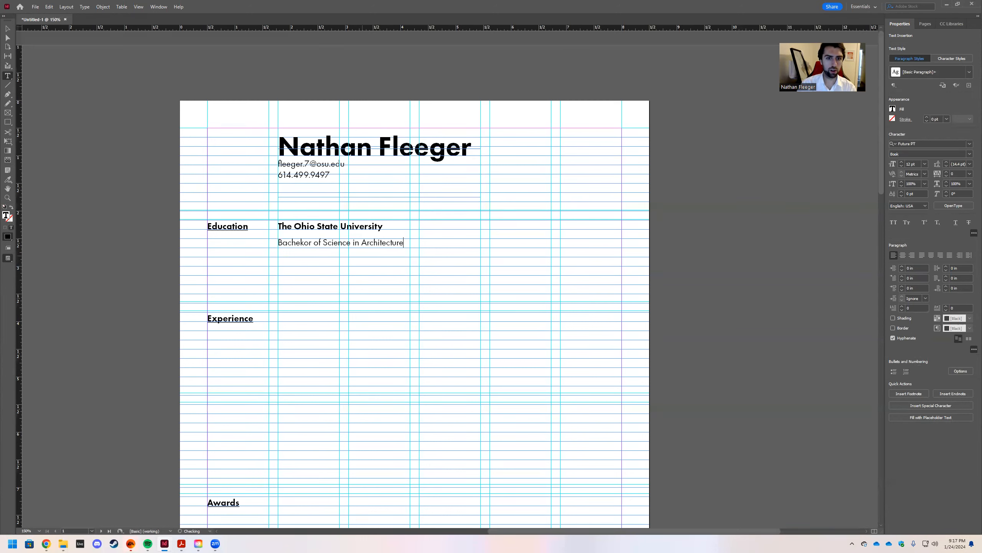
{"action": "left_click", "coordinate": [304, 243]}
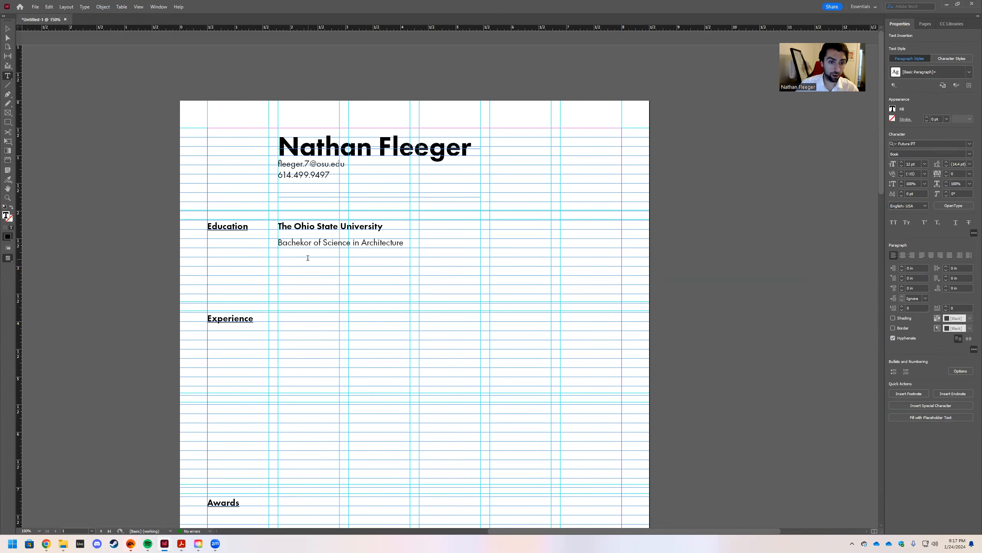
{"action": "key", "text": "BackSpace"}
{"action": "type", "text": "l"}
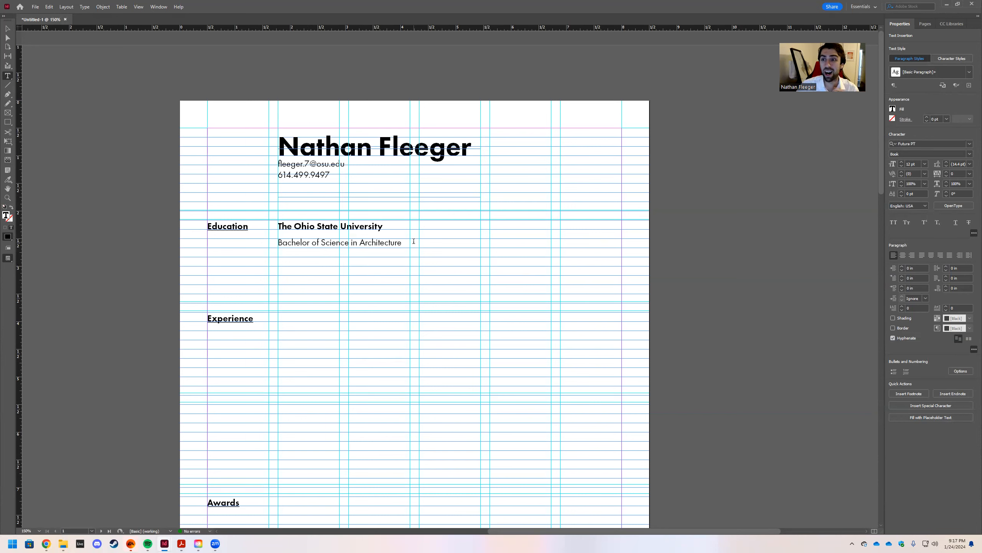
{"action": "left_click", "coordinate": [401, 250]}
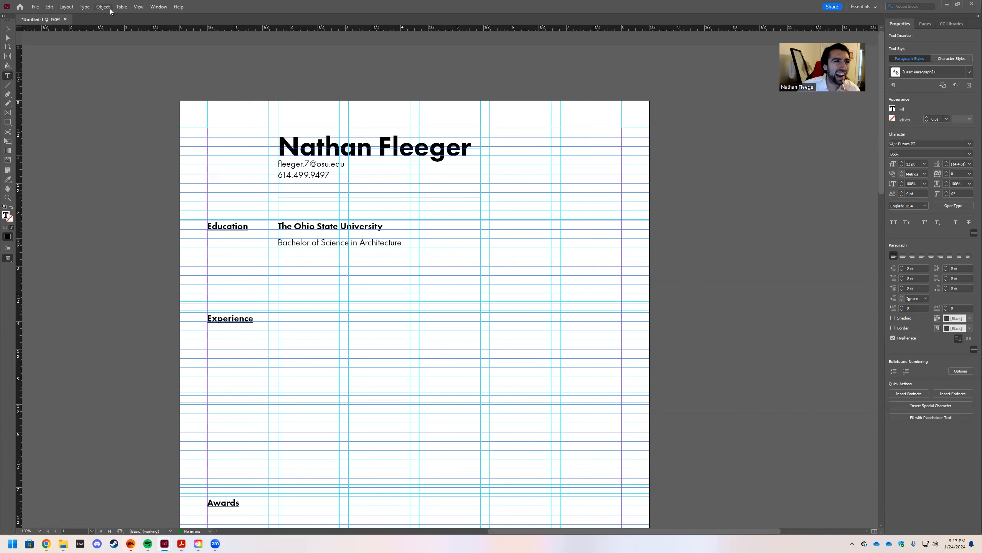
Browse the View and Layout menus looking for spell checking, then reach Edit > Preferences.
{"action": "left_click", "coordinate": [138, 8]}
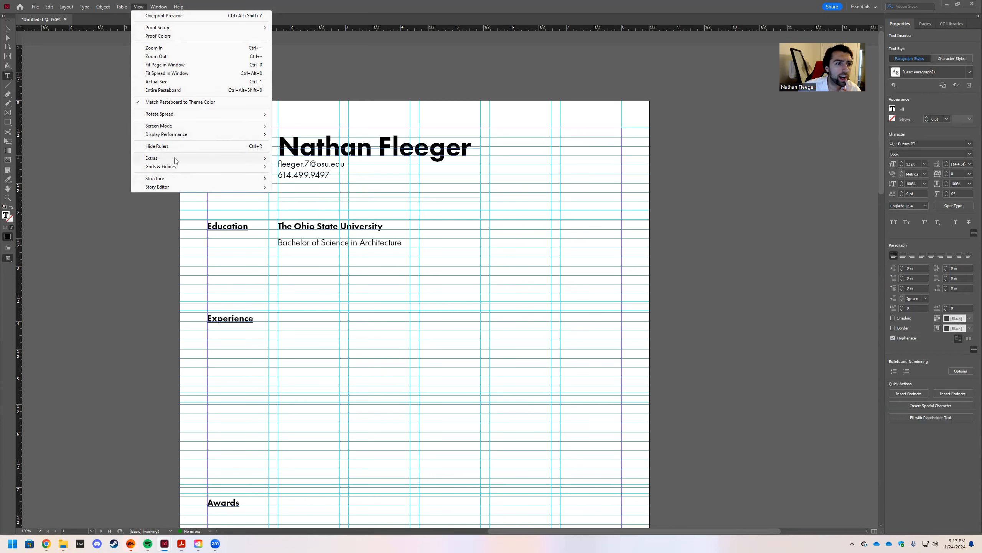
{"action": "mouse_move", "coordinate": [175, 160]}
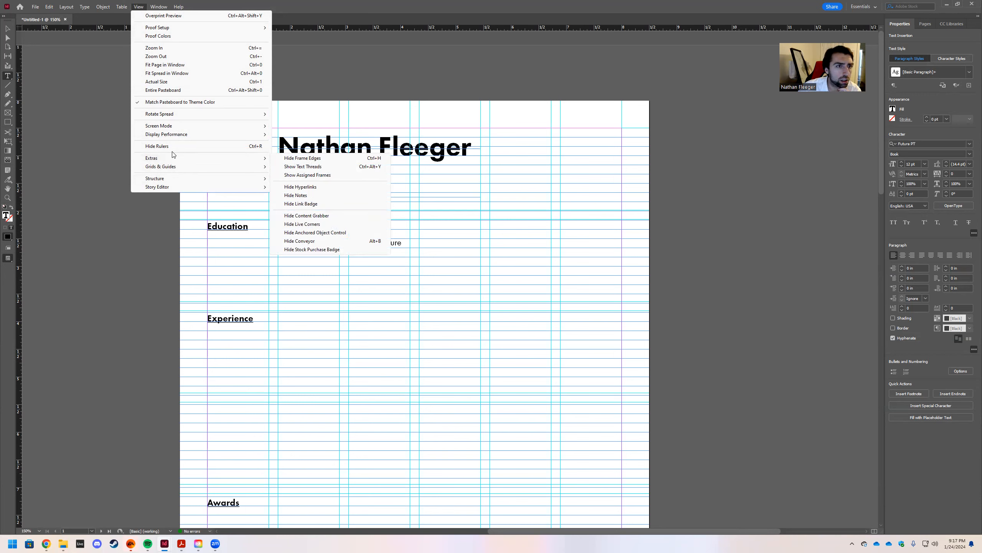
{"action": "mouse_move", "coordinate": [165, 125]}
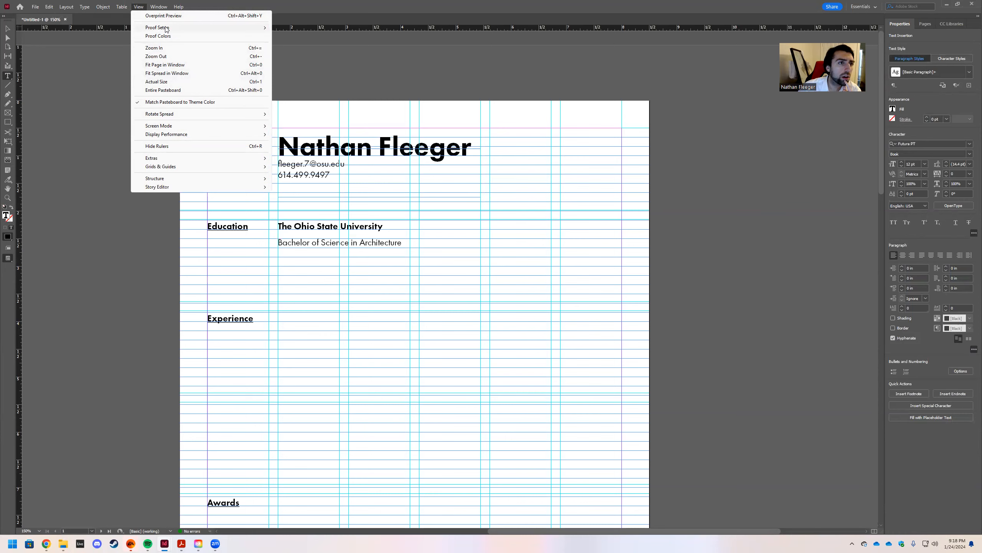
{"action": "mouse_move", "coordinate": [68, 7]}
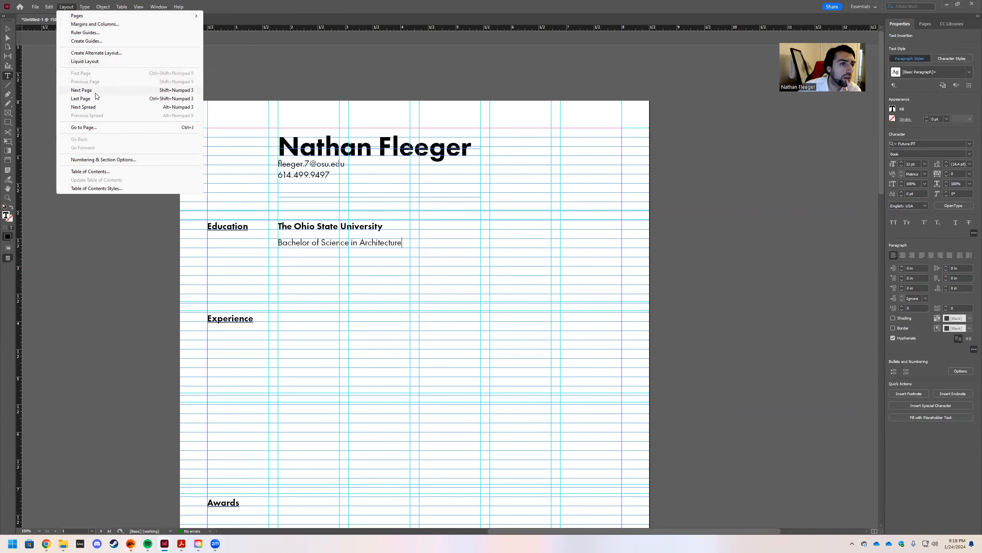
{"action": "mouse_move", "coordinate": [66, 327]}
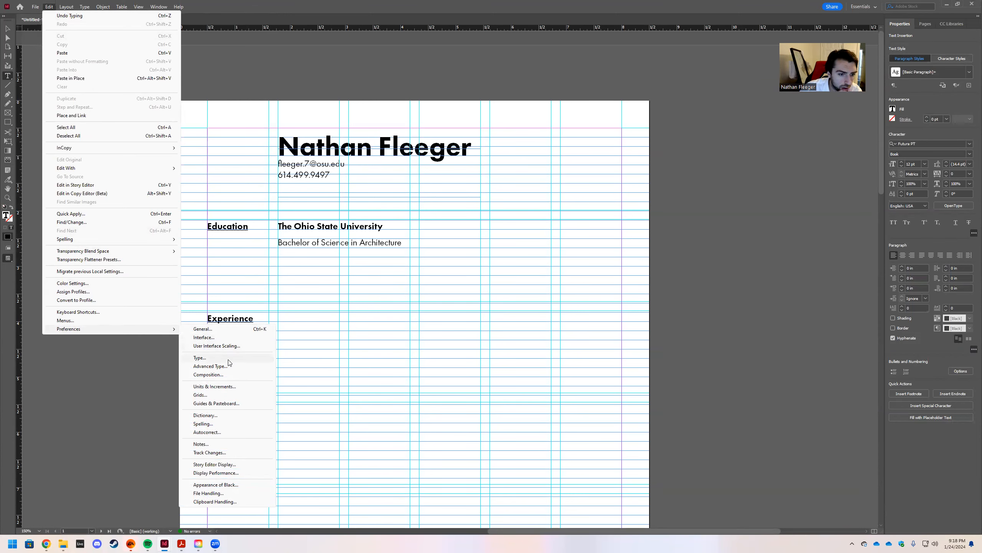
Enable Dynamic Spelling in the Spelling preferences and confirm.
{"action": "left_click", "coordinate": [205, 423]}
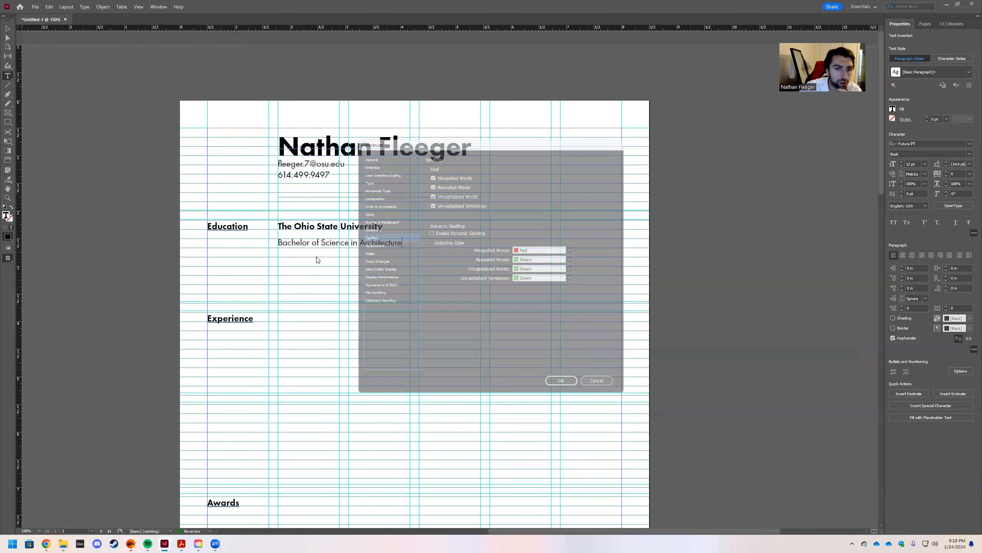
{"action": "left_click", "coordinate": [427, 231]}
{"action": "left_click", "coordinate": [567, 389]}
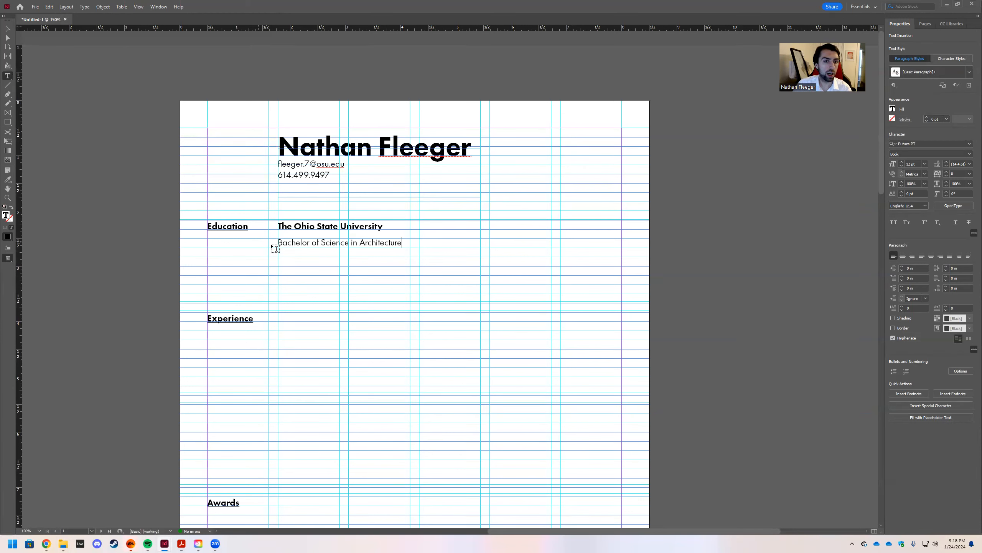
Copy and paste the degree frame, move the duplicate to the right-hand column and narrow it.
{"action": "key", "text": "Escape"}
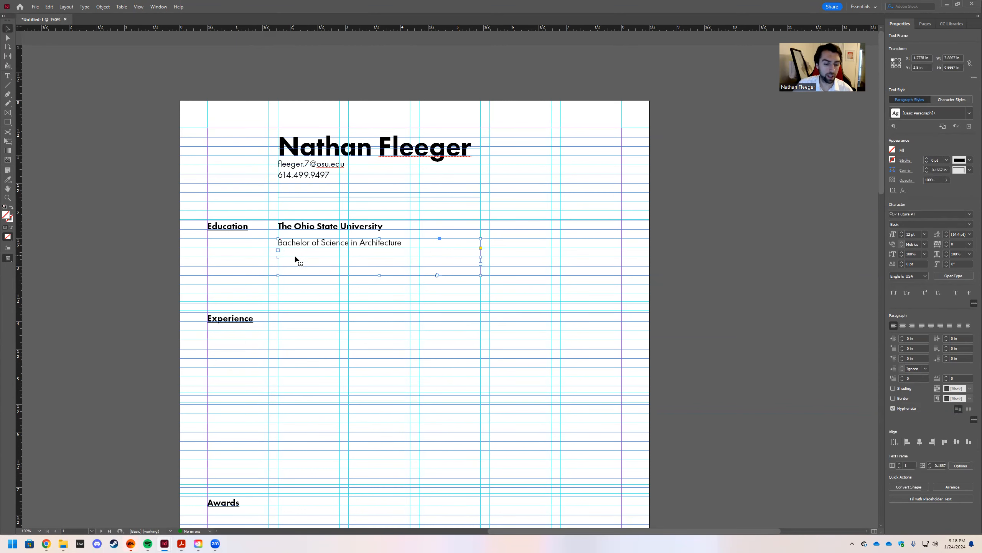
{"action": "key", "text": "p"}
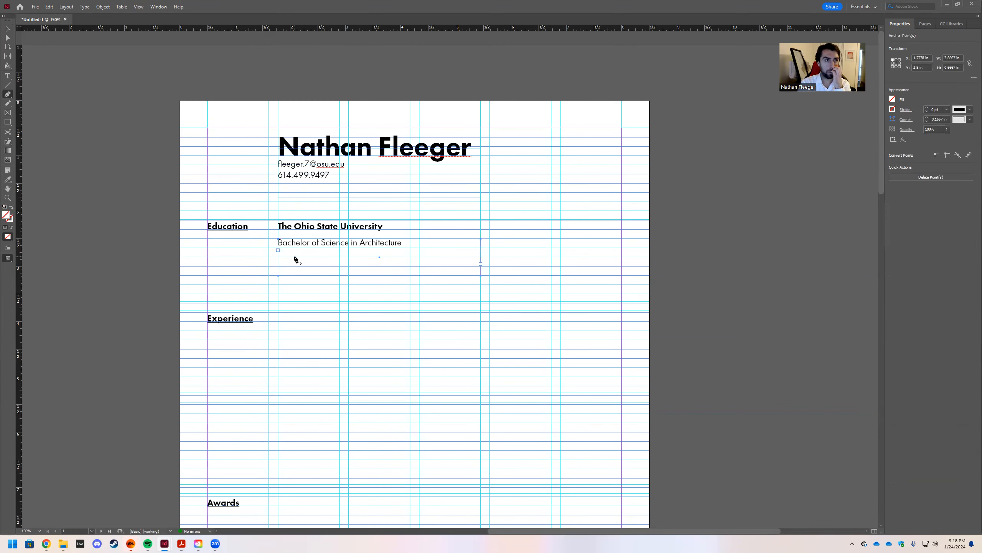
{"action": "left_click", "coordinate": [9, 27]}
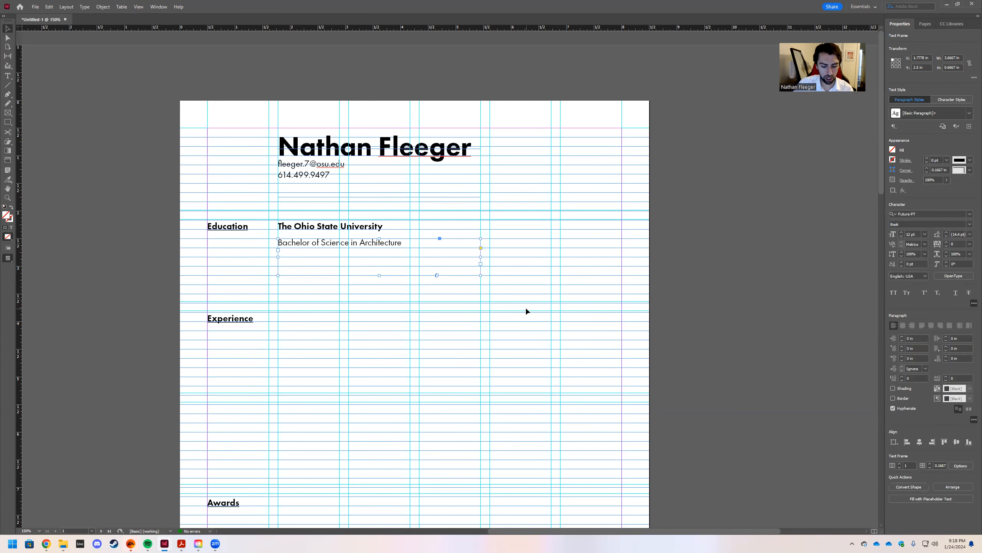
{"action": "key", "text": "ctrl+c"}
{"action": "key", "text": "ctrl+v"}
{"action": "left_click_drag", "start_coordinate": [376, 273], "coordinate": [588, 235]}
{"action": "left_click_drag", "start_coordinate": [763, 248], "coordinate": [623, 248]}
{"action": "double_click", "coordinate": [591, 256]}
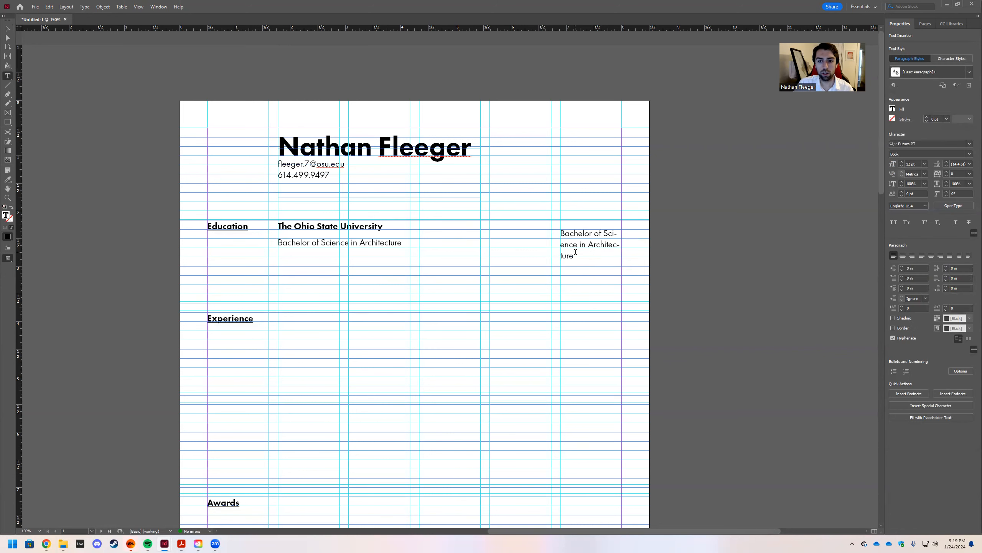
Replace the duplicate's text with 'May 2021' and align it to the baseline grid.
{"action": "key", "text": "ctrl+a"}
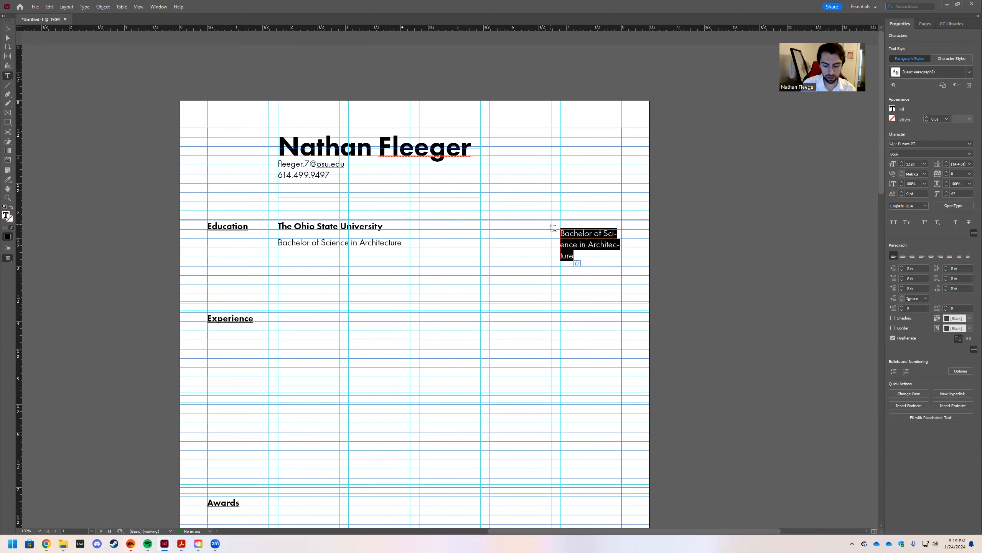
{"action": "type", "text": "Ma"}
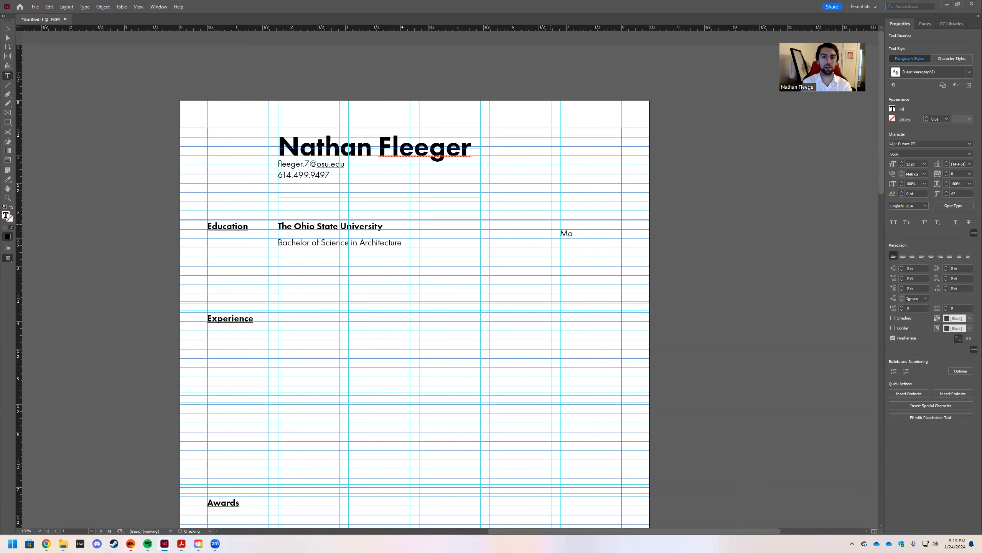
{"action": "type", "text": "y 2021"}
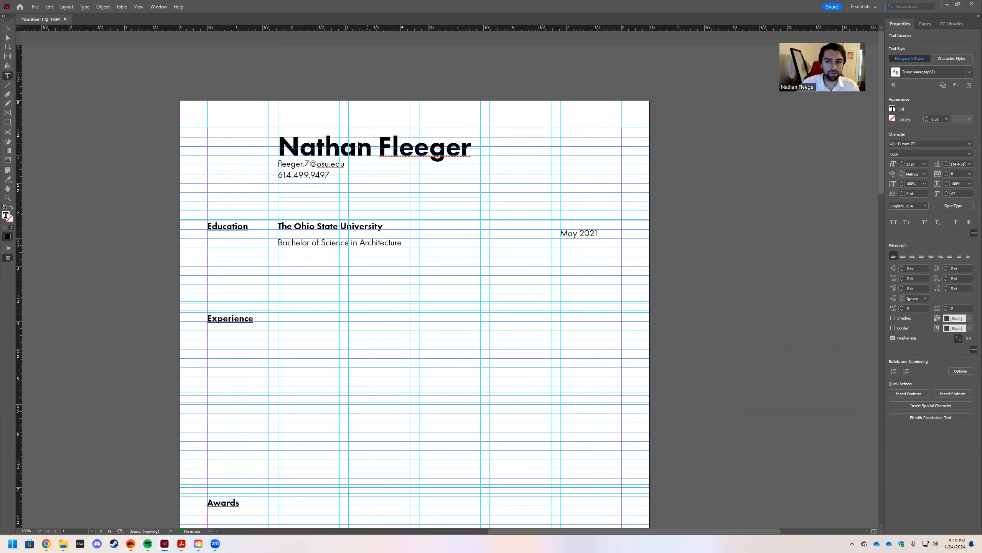
{"action": "key", "text": "Escape"}
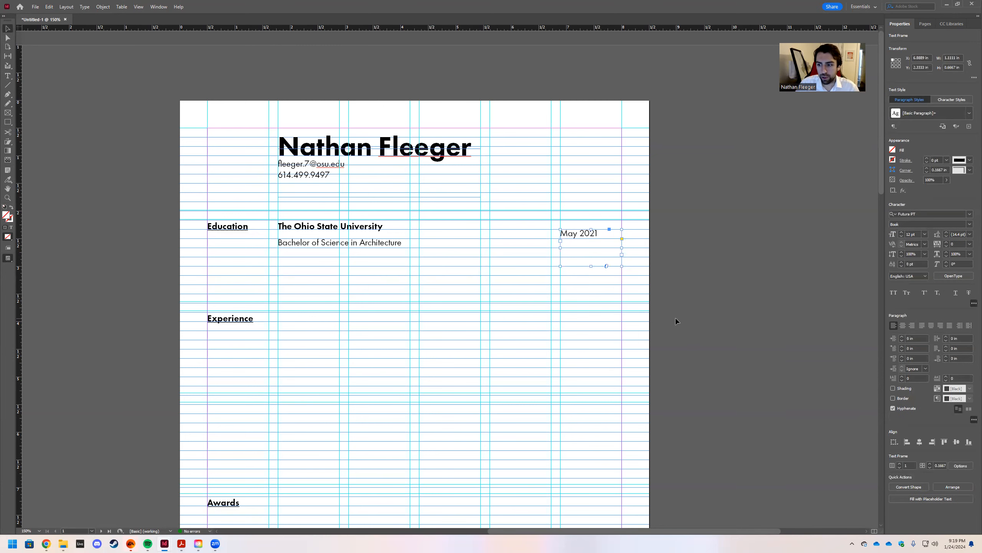
{"action": "left_click", "coordinate": [969, 408]}
{"action": "left_click", "coordinate": [367, 249]}
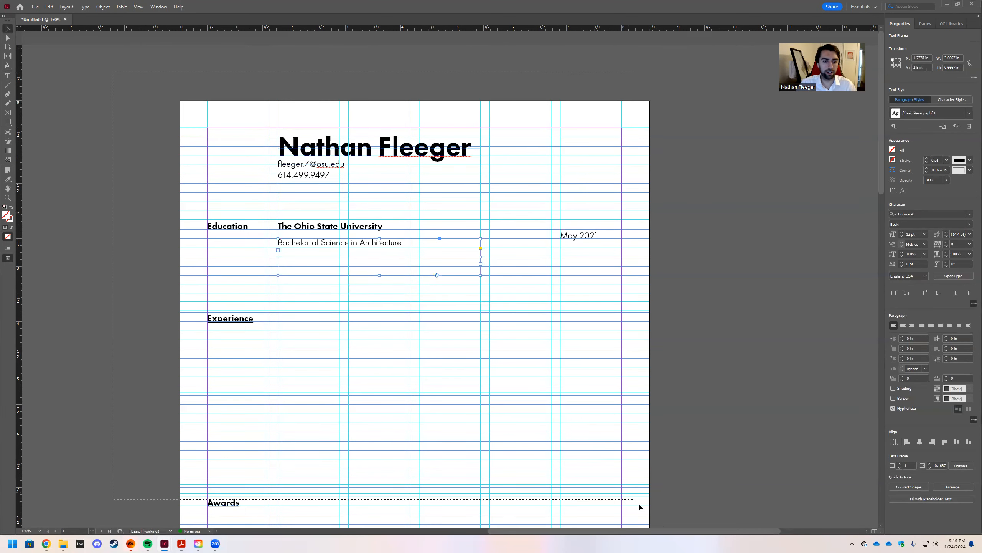
{"action": "scroll", "coordinate": [687, 481], "scroll_direction": "down", "scroll_amount": 5}
{"action": "scroll", "coordinate": [640, 329], "scroll_direction": "up", "scroll_amount": 5}
Align every text frame on the page to the baseline grid.
{"action": "key", "text": "ctrl+a"}
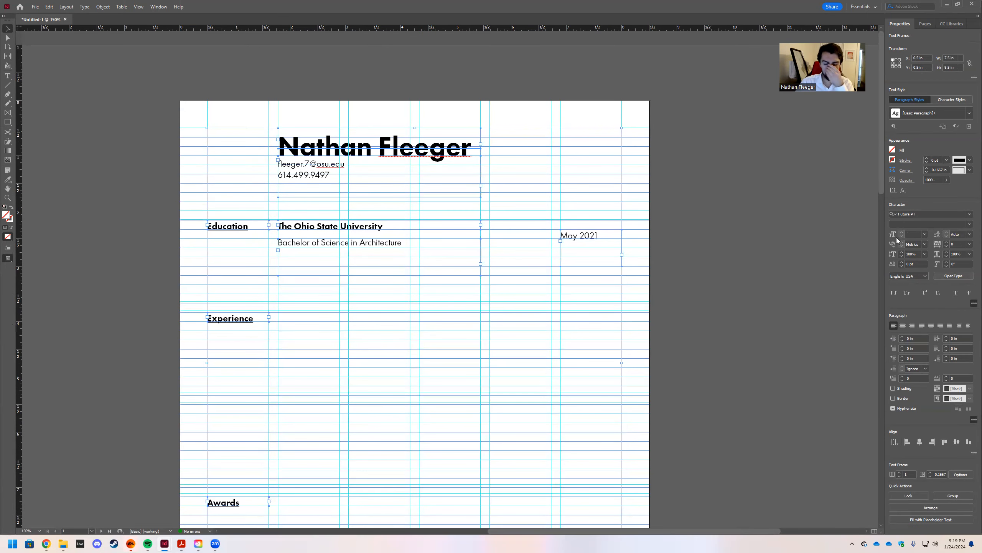
{"action": "left_click", "coordinate": [969, 409]}
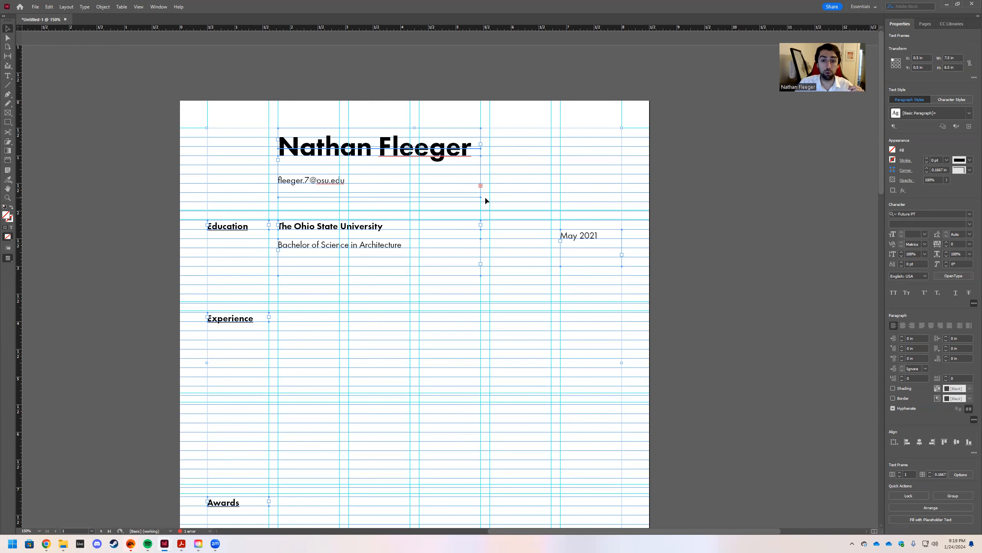
{"action": "key", "text": "t"}
{"action": "left_click", "coordinate": [294, 167]}
{"action": "left_click", "coordinate": [284, 168]}
{"action": "left_click", "coordinate": [280, 168]}
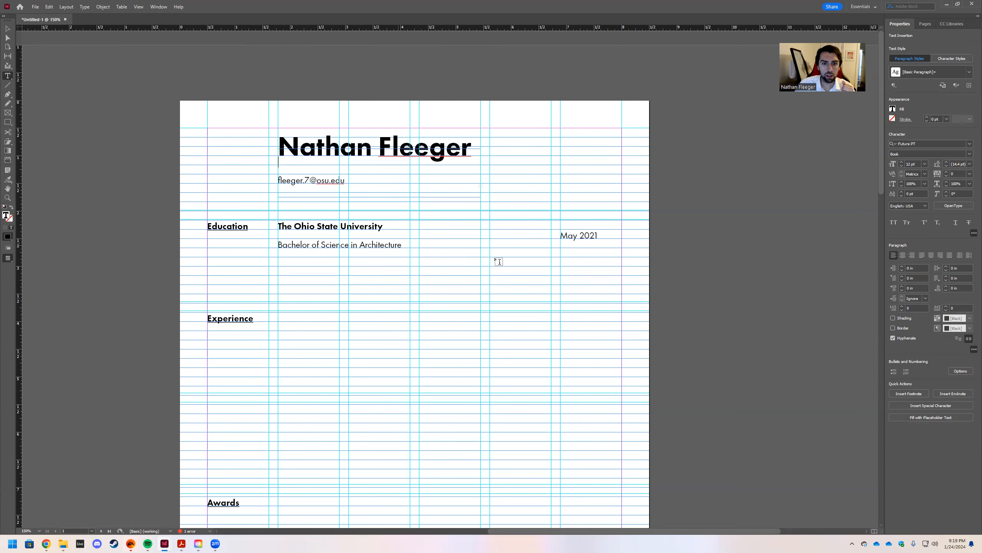
Nudge the May 2021 frame up level with The Ohio State University line.
{"action": "key", "text": "Escape"}
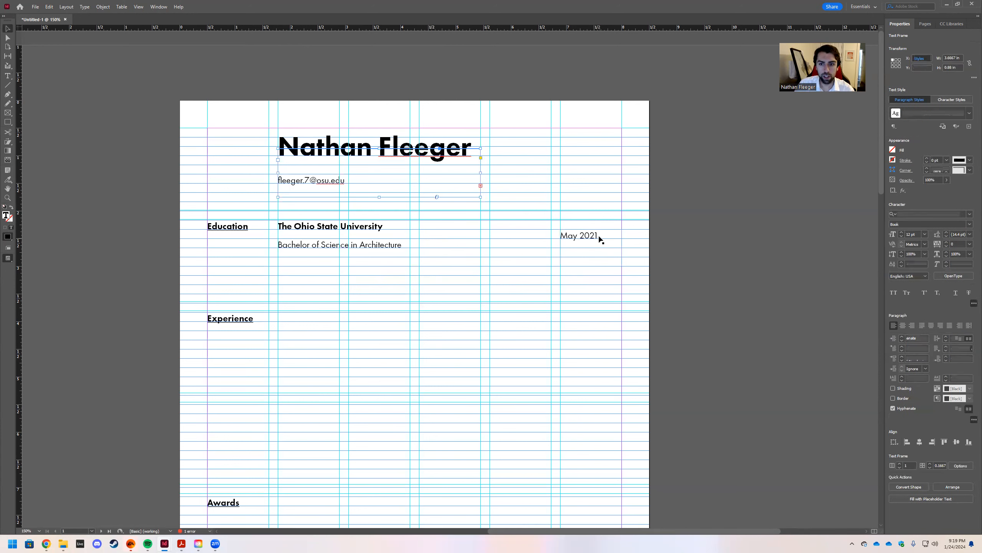
{"action": "key", "text": "Up"}
{"action": "key", "text": "Up"}
{"action": "key", "text": "Up"}
{"action": "key", "text": "Up"}
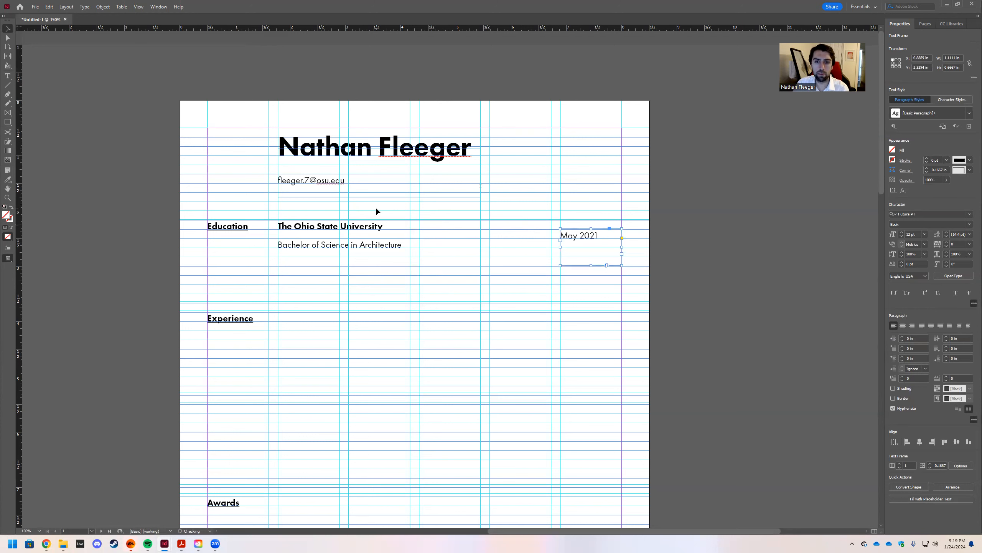
{"action": "key", "text": "Up"}
{"action": "key", "text": "Up"}
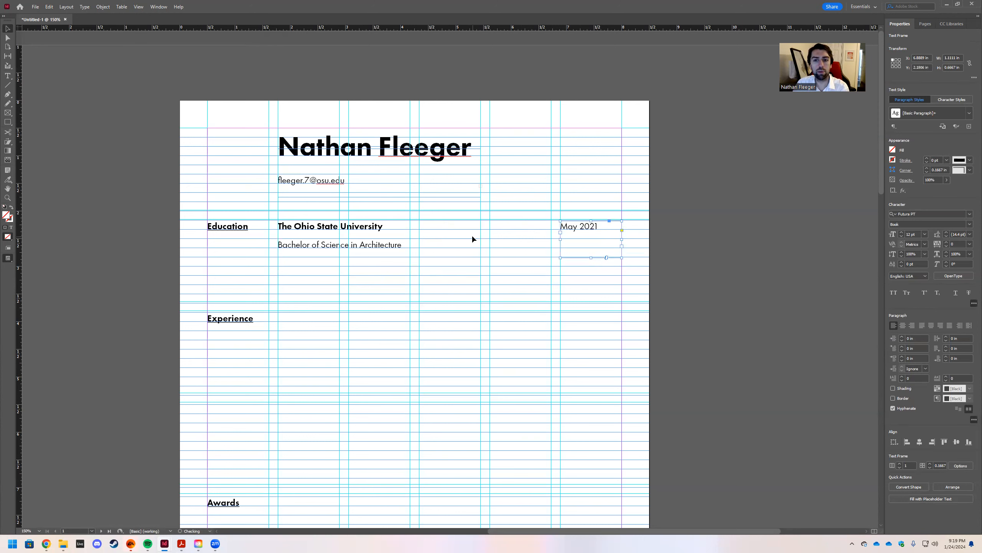
{"action": "left_click", "coordinate": [520, 246]}
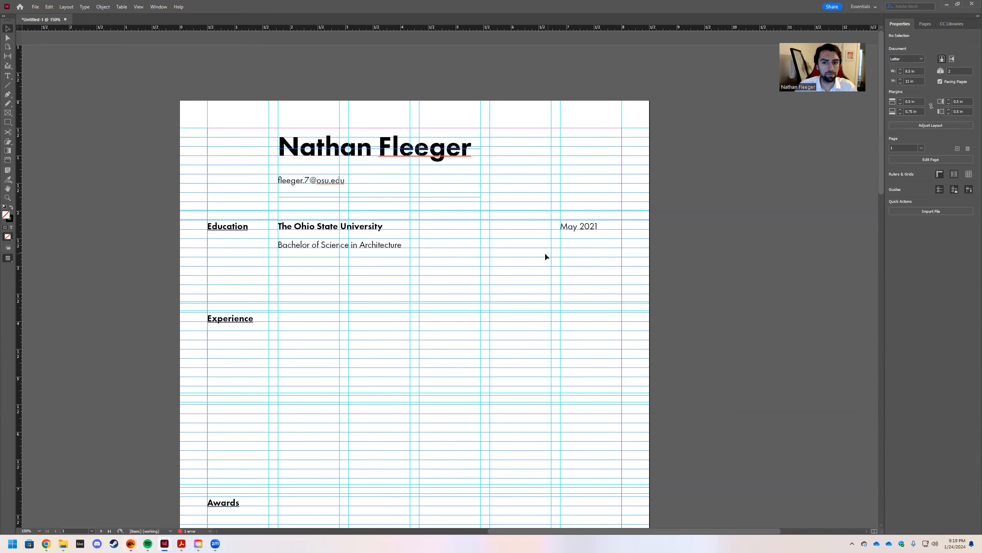
Move the May 2021 frame down to Y 2.5 in, level with the Bachelor line.
{"action": "left_click_drag", "start_coordinate": [576, 229], "coordinate": [575, 246]}
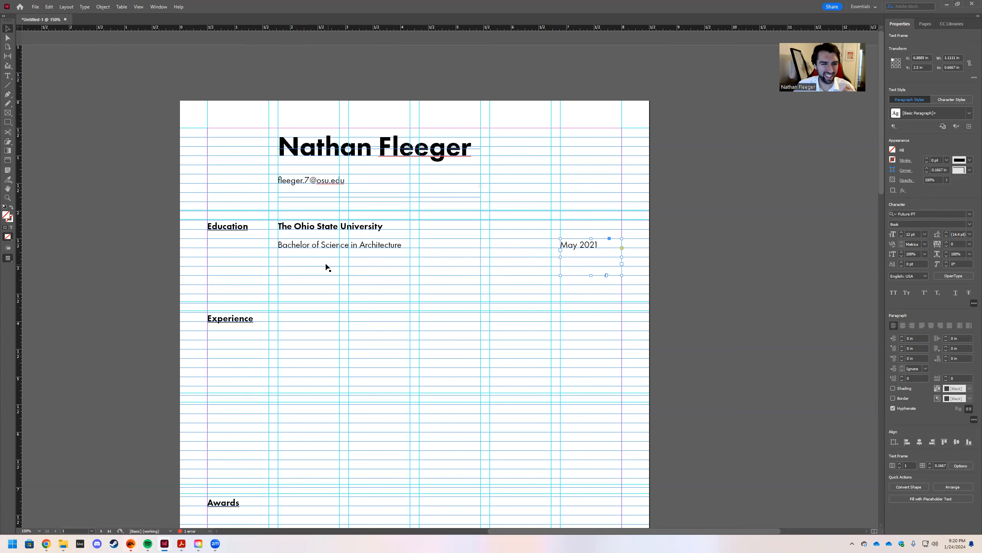
{"action": "double_click", "coordinate": [291, 270]}
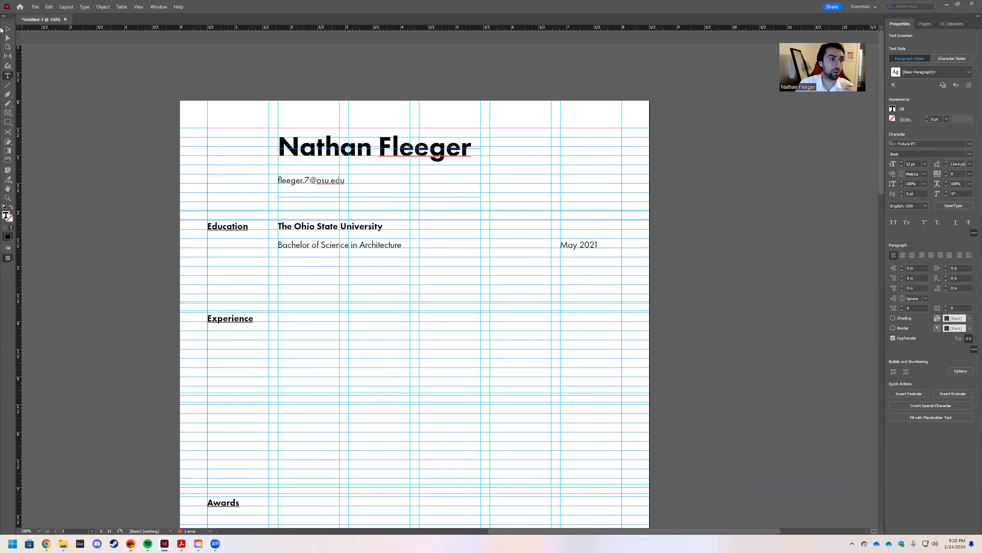
{"action": "left_click", "coordinate": [7, 28]}
Lengthen the degree and date frames downward to 1 in tall for another entry.
{"action": "left_click", "coordinate": [296, 270]}
{"action": "left_click_drag", "start_coordinate": [379, 283], "coordinate": [379, 293]}
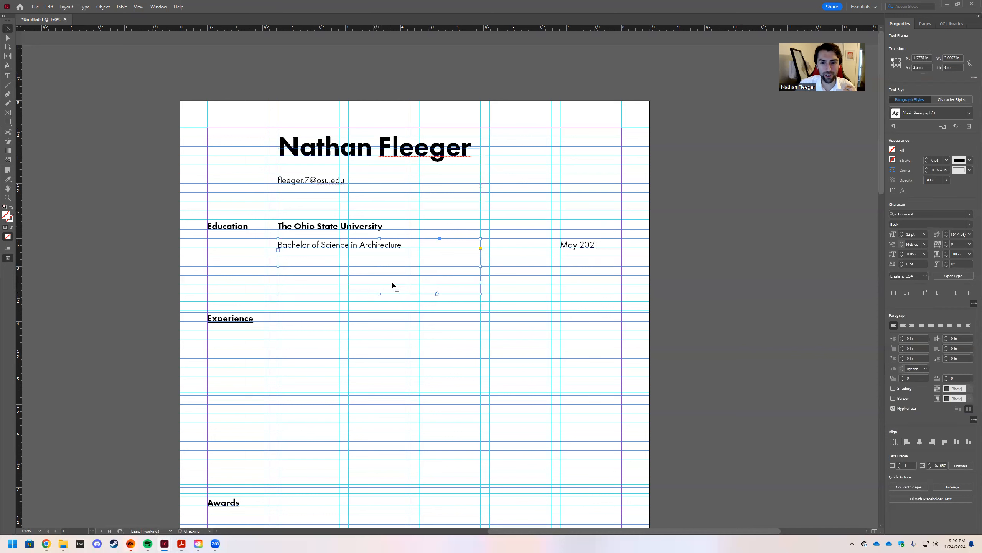
{"action": "left_click", "coordinate": [575, 248]}
{"action": "left_click_drag", "start_coordinate": [592, 285], "coordinate": [595, 293]}
Type 'Master of Architecture' on a new line under Bachelor of Science, then edit the date frame after May 2021.
{"action": "double_click", "coordinate": [291, 270]}
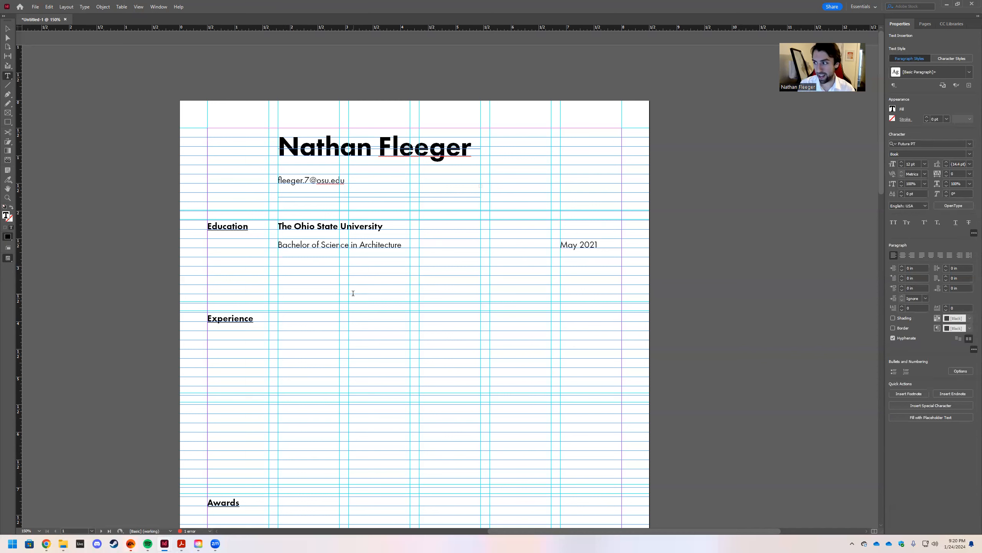
{"action": "type", "text": "Master"}
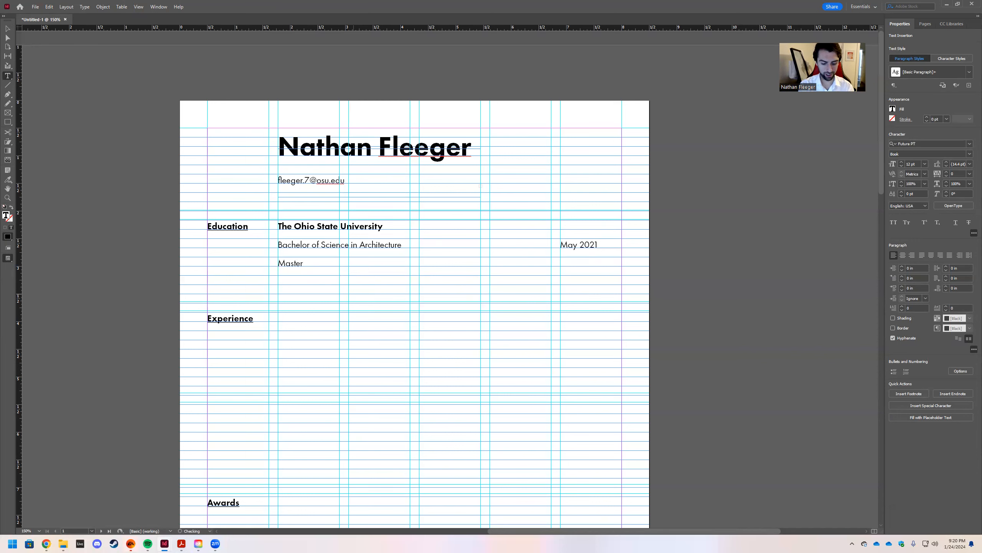
{"action": "type", "text": " of Archi"}
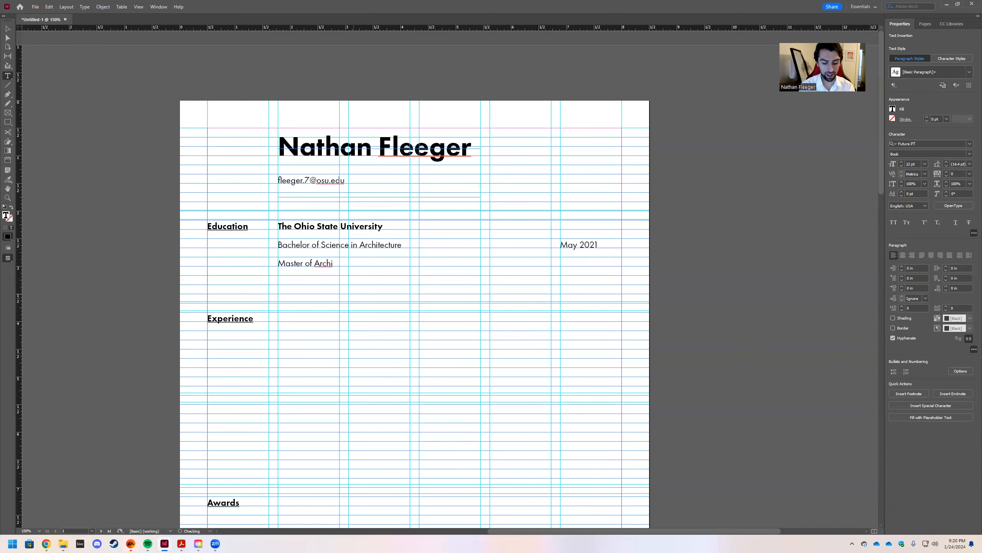
{"action": "type", "text": "tecture"}
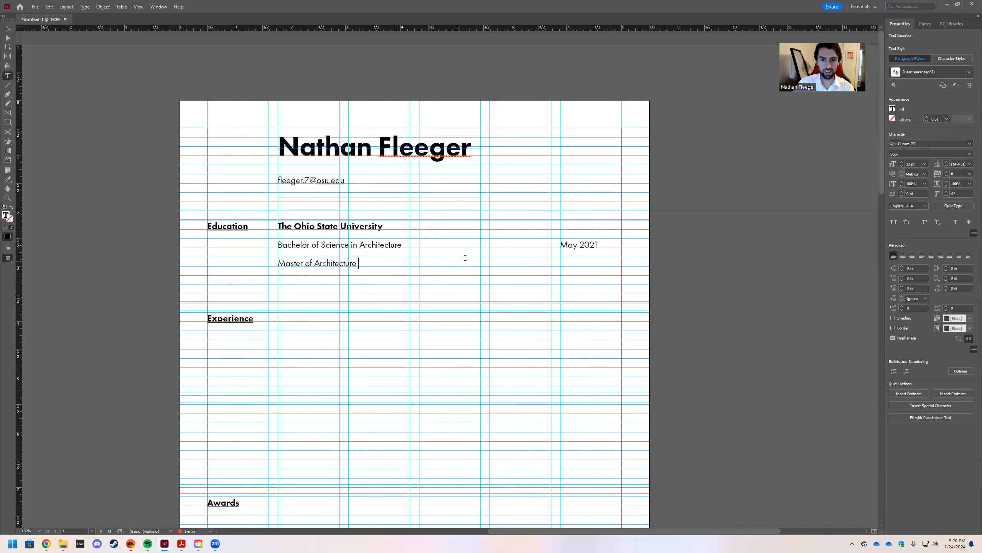
{"action": "left_click", "coordinate": [579, 268]}
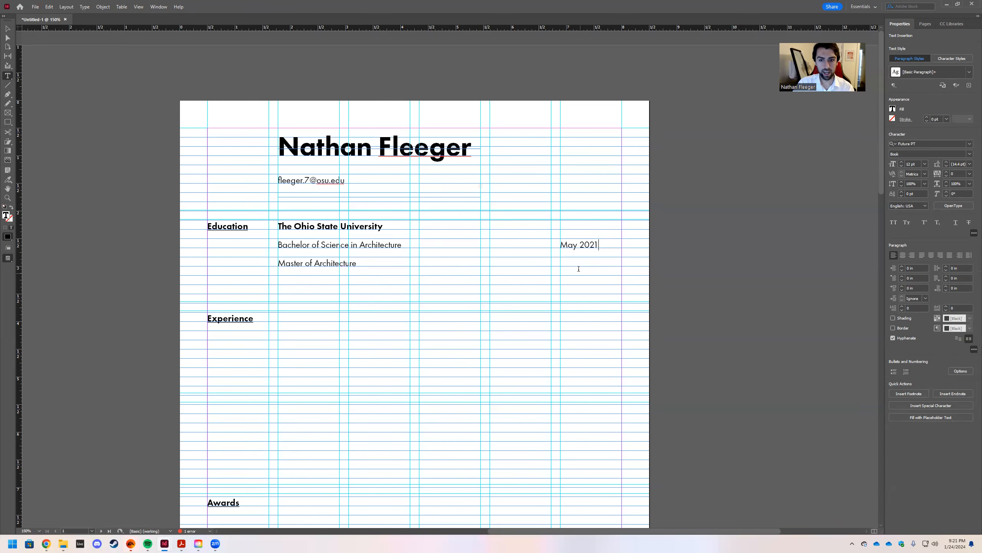
{"action": "key", "text": "Escape"}
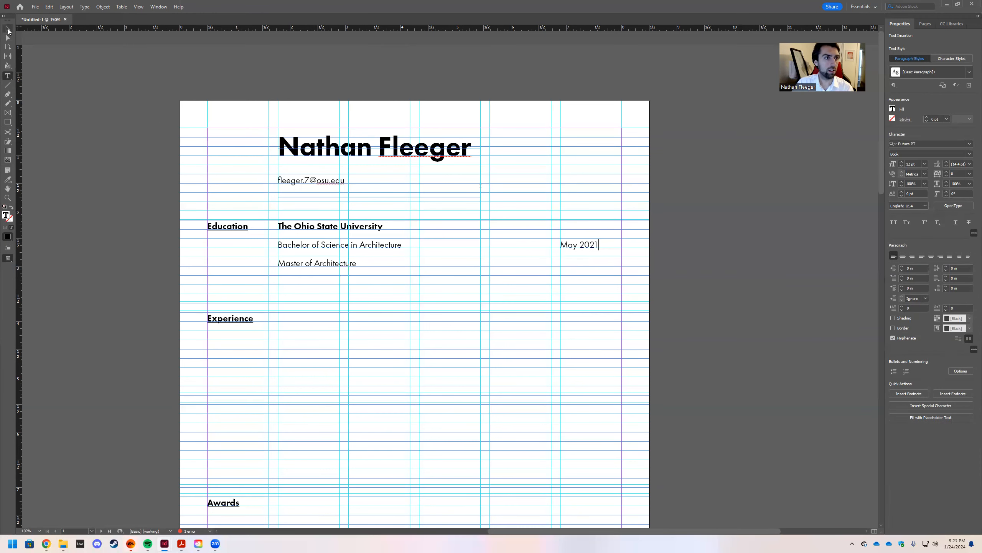
{"action": "double_click", "coordinate": [576, 265]}
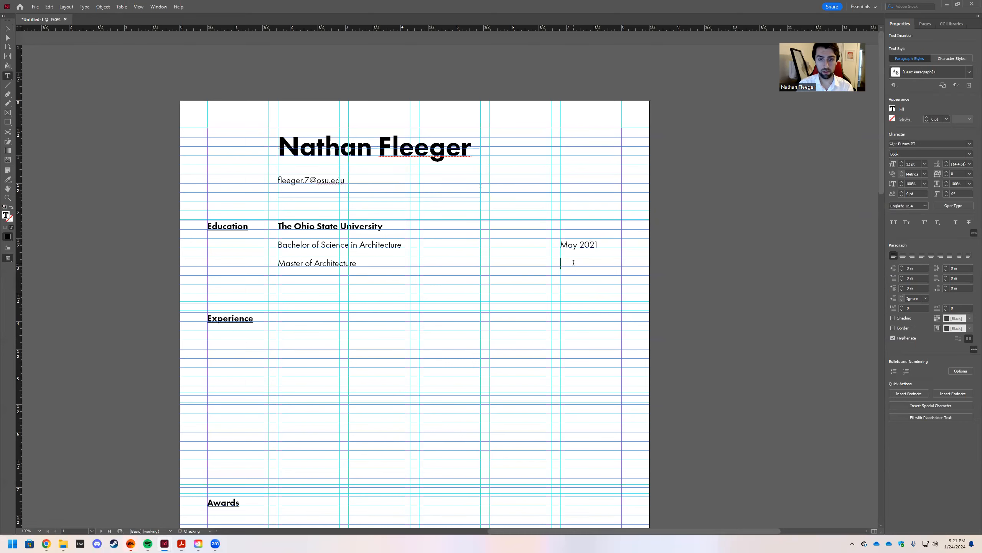
Enter 'May 2023' in the date column beside Master of Architecture, capitalising the month.
{"action": "type", "text": "may 2023"}
{"action": "left_click", "coordinate": [588, 262]}
{"action": "key", "text": "BackSpace"}
{"action": "type", "text": "M"}
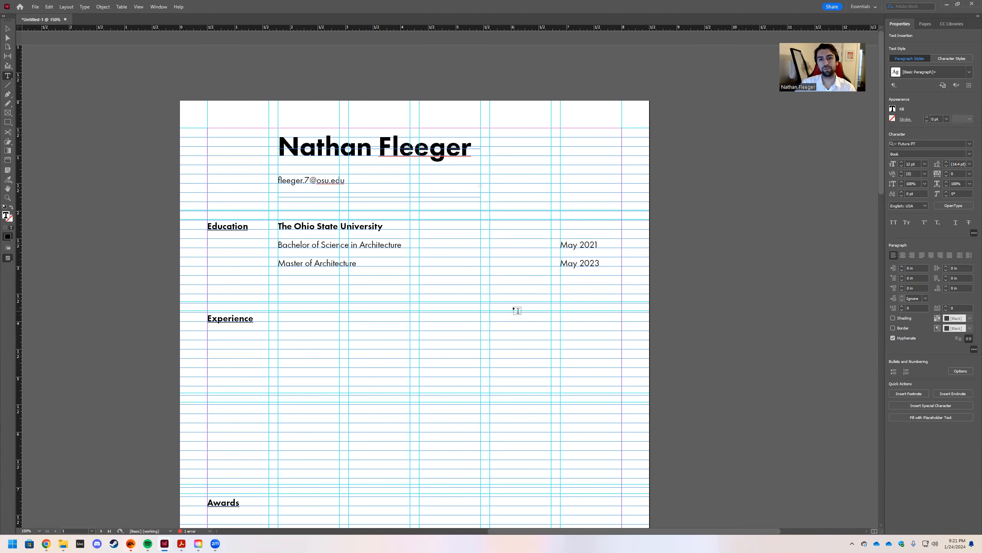
{"action": "key", "text": "Escape"}
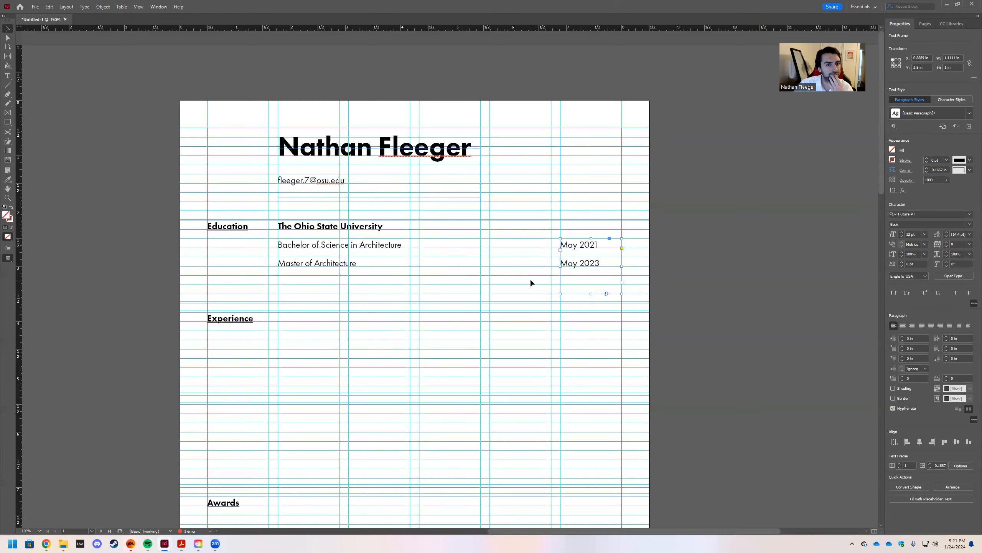
{"action": "left_click", "coordinate": [511, 259]}
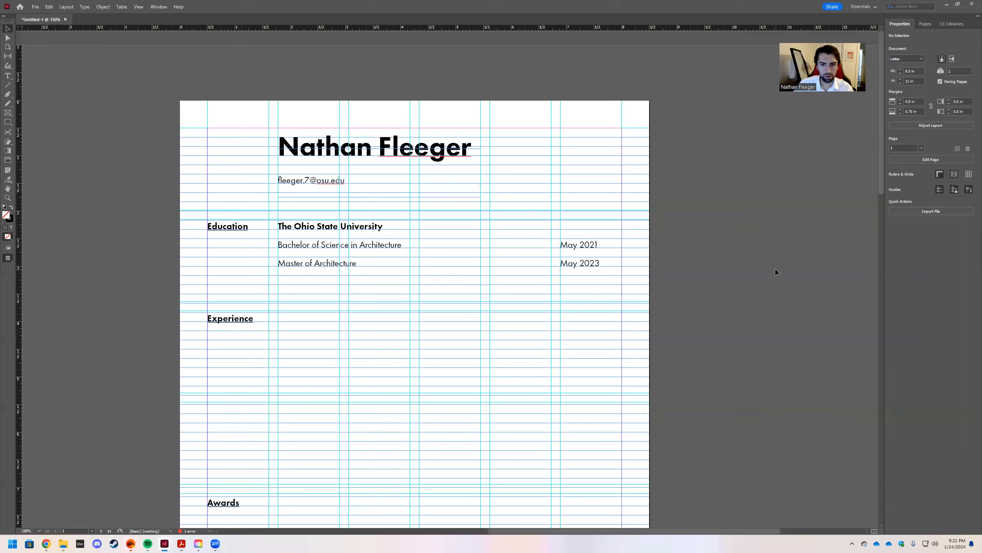
Switch to Preview mode and zoom out to see the whole résumé page.
{"action": "key", "text": "w"}
{"action": "scroll", "coordinate": [621, 204], "scroll_direction": "down", "scroll_amount": 2}
{"action": "scroll", "coordinate": [738, 249], "scroll_direction": "up", "scroll_amount": 2}
{"action": "scroll", "coordinate": [741, 255], "scroll_direction": "down", "scroll_amount": 1}
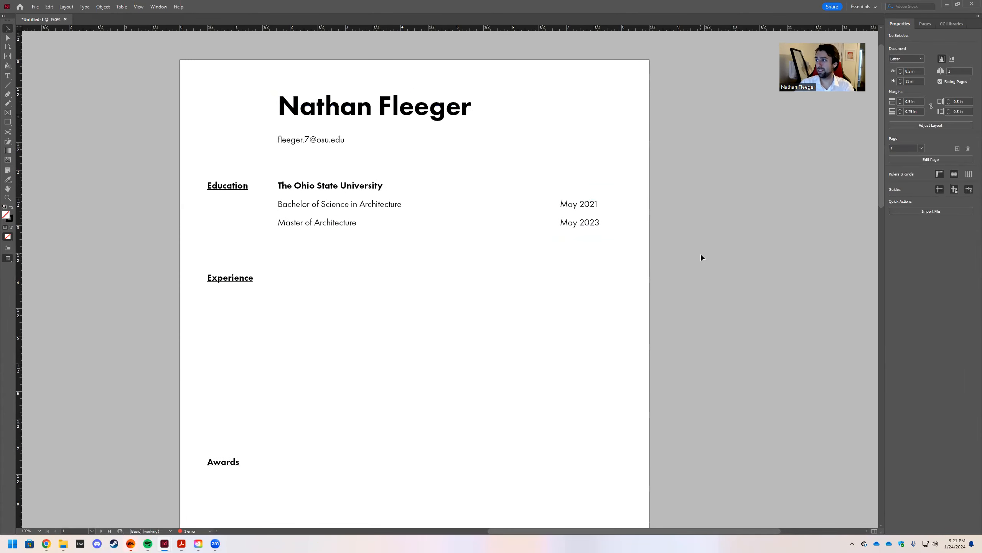
{"action": "key", "text": "ctrl+minus"}
{"action": "key", "text": "ctrl+minus"}
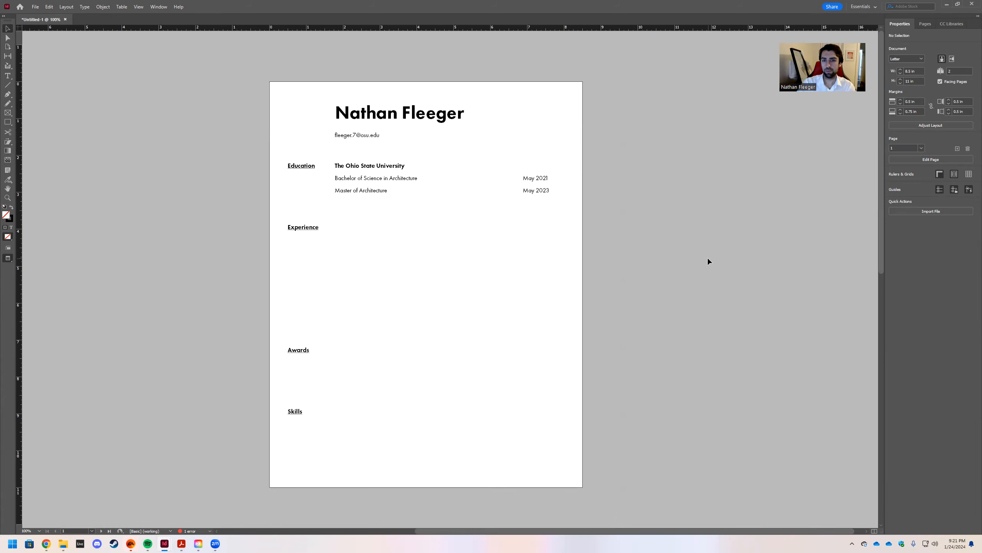
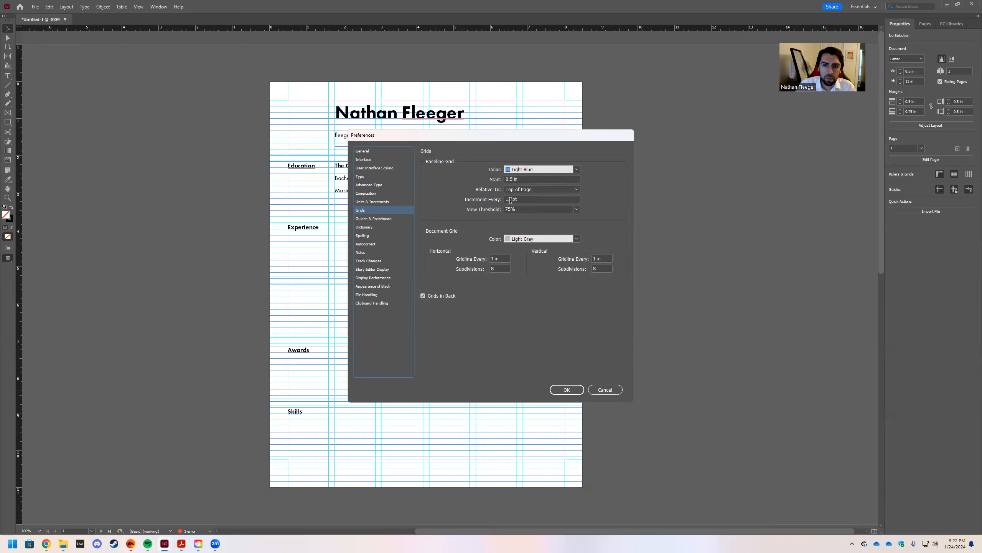
Change the baseline grid increment from 12 pt to 14 pt in the Grids preferences.
{"action": "left_click", "coordinate": [510, 199]}
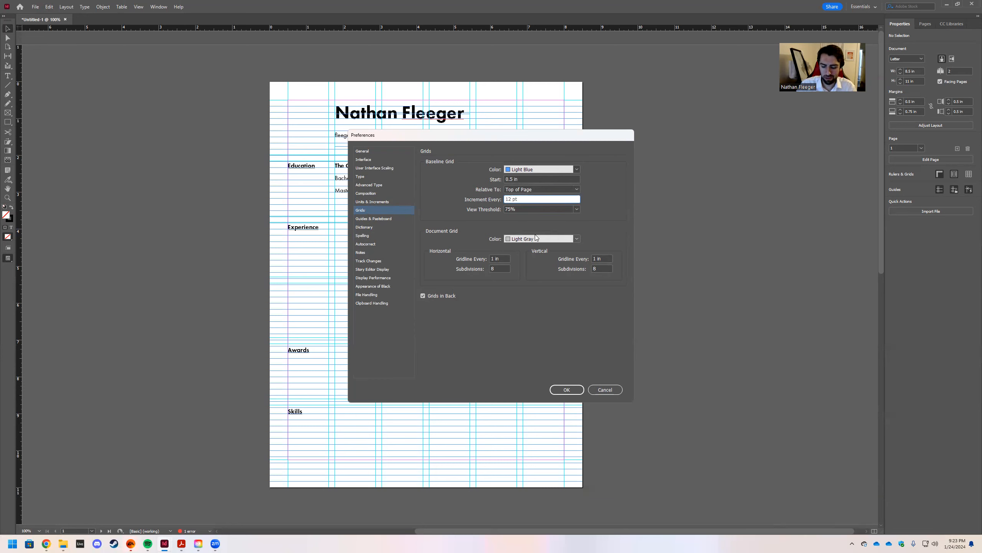
{"action": "key", "text": "BackSpace"}
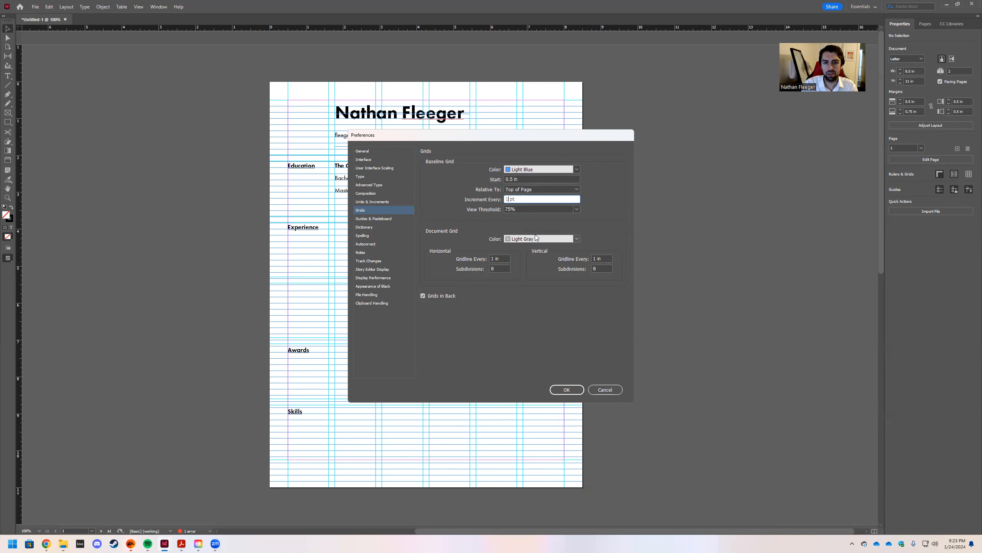
{"action": "type", "text": "4"}
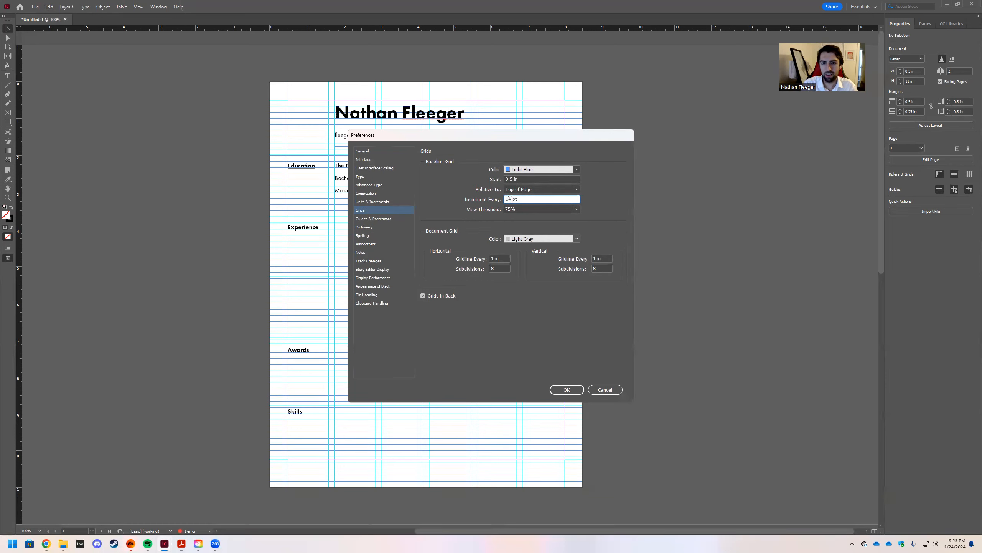
{"action": "left_click", "coordinate": [567, 389]}
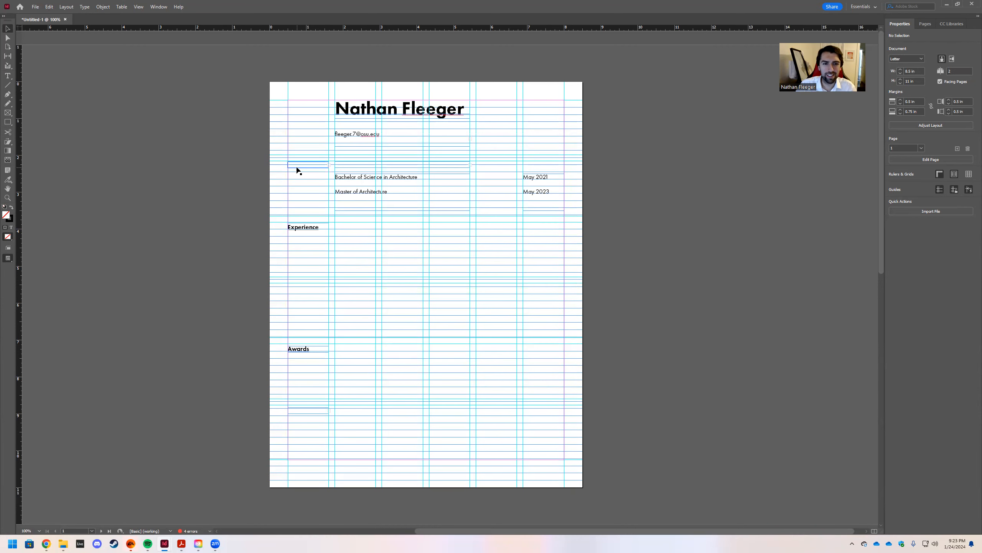
Rejoin and re-split the Master of Architecture degree line, then drag the earlier résumé window into view.
{"action": "double_click", "coordinate": [344, 179]}
{"action": "left_click", "coordinate": [335, 192]}
{"action": "key", "text": "BackSpace"}
{"action": "key", "text": "Return"}
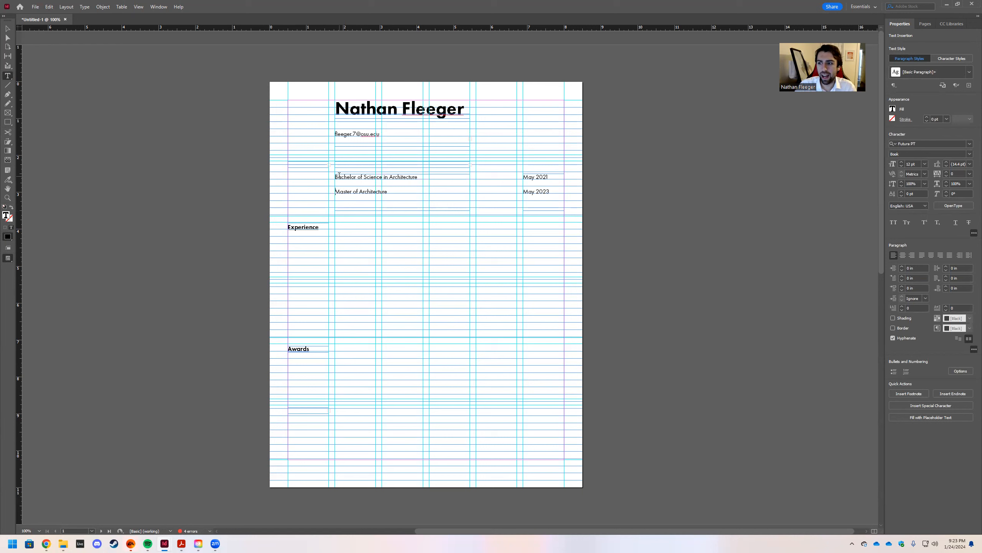
{"action": "left_click", "coordinate": [339, 134]}
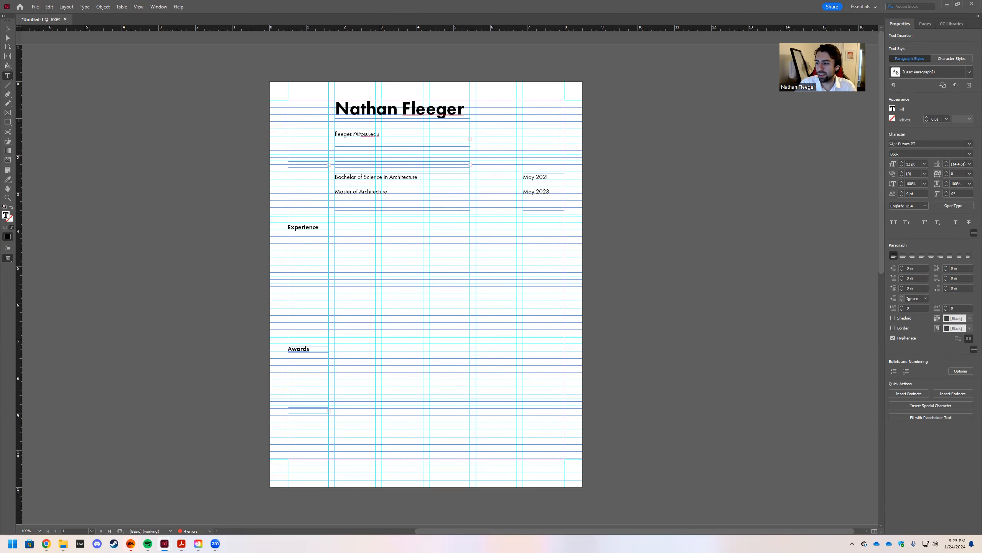
{"action": "left_click_drag", "start_coordinate": [981, 82], "coordinate": [169, 11]}
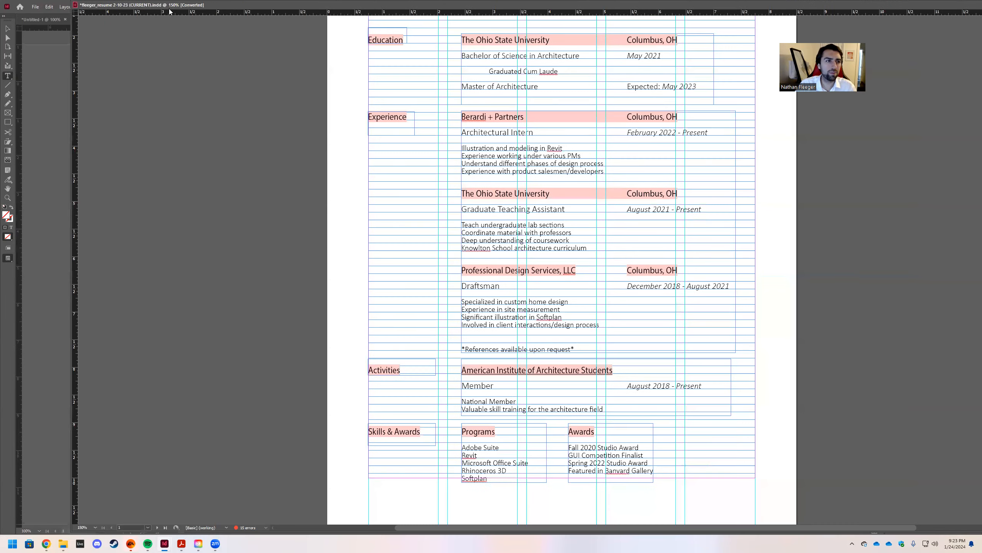
Maximize the earlier résumé, restore it, and dock it as a second document tab.
{"action": "key", "text": "super+Up"}
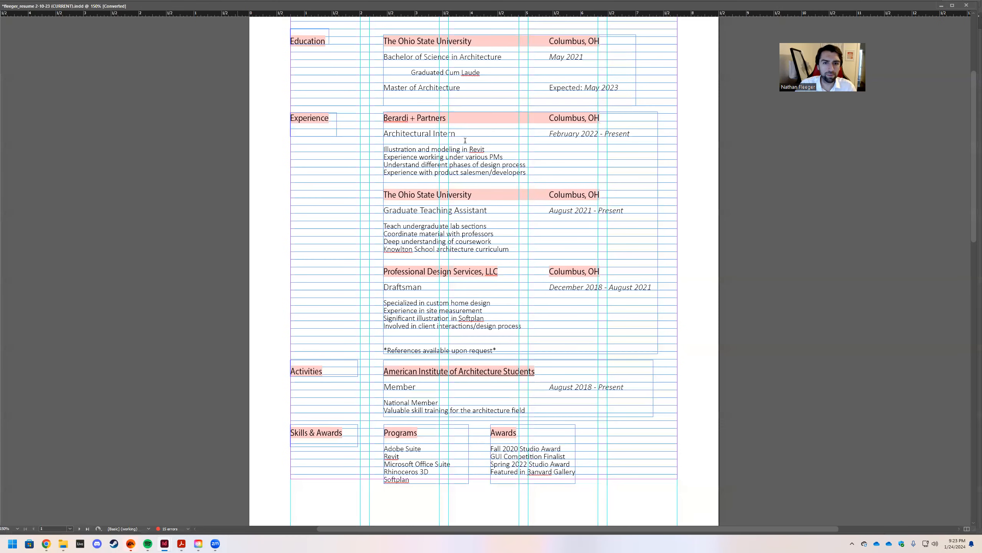
{"action": "double_click", "coordinate": [124, 9]}
{"action": "left_click_drag", "start_coordinate": [208, 14], "coordinate": [208, 15]}
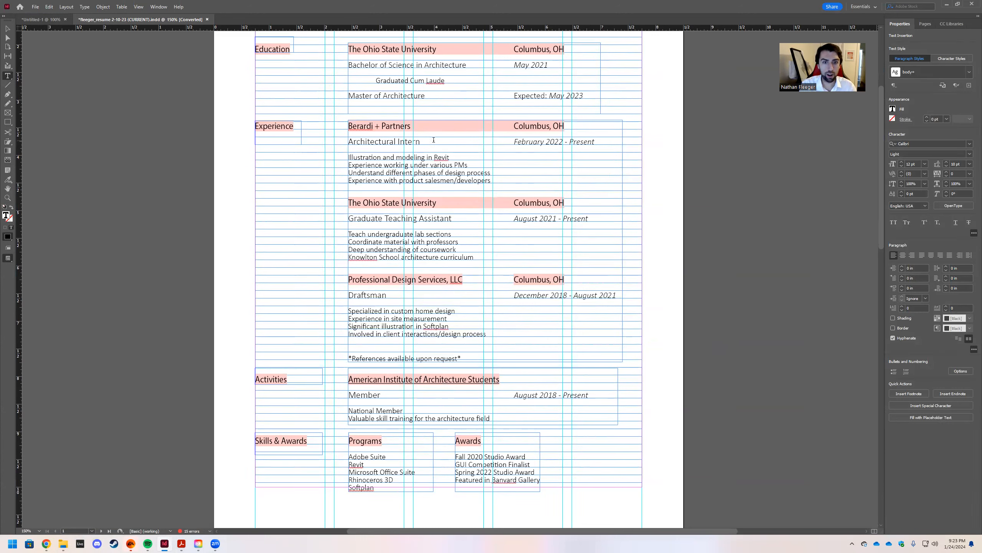
Test a line after Architectural Intern at 12 pt leading, undo it, and float the window again.
{"action": "key", "text": "Return"}
{"action": "type", "text": "hfueiw f"}
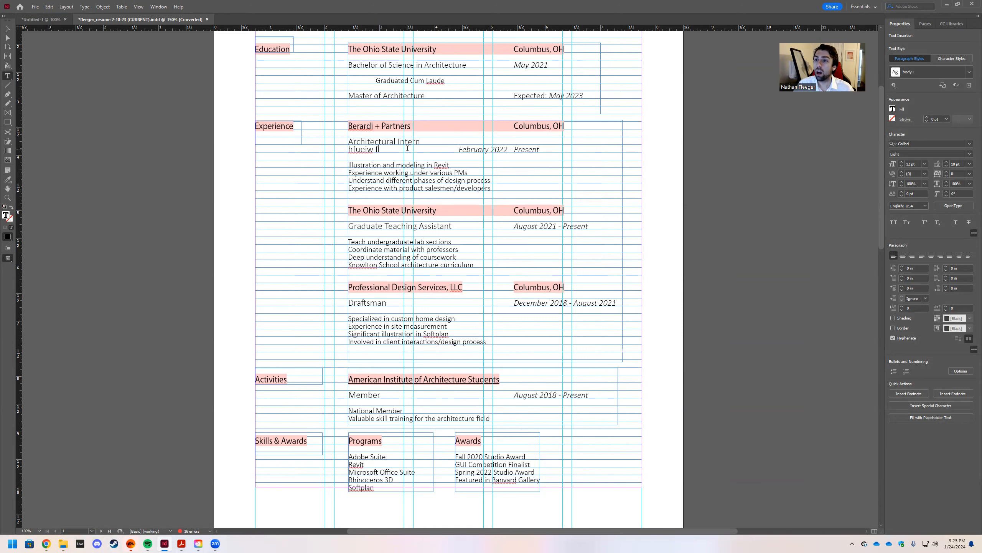
{"action": "type", "text": "l"}
{"action": "key", "text": "BackSpace"}
{"action": "left_click_drag", "start_coordinate": [407, 147], "coordinate": [348, 150]}
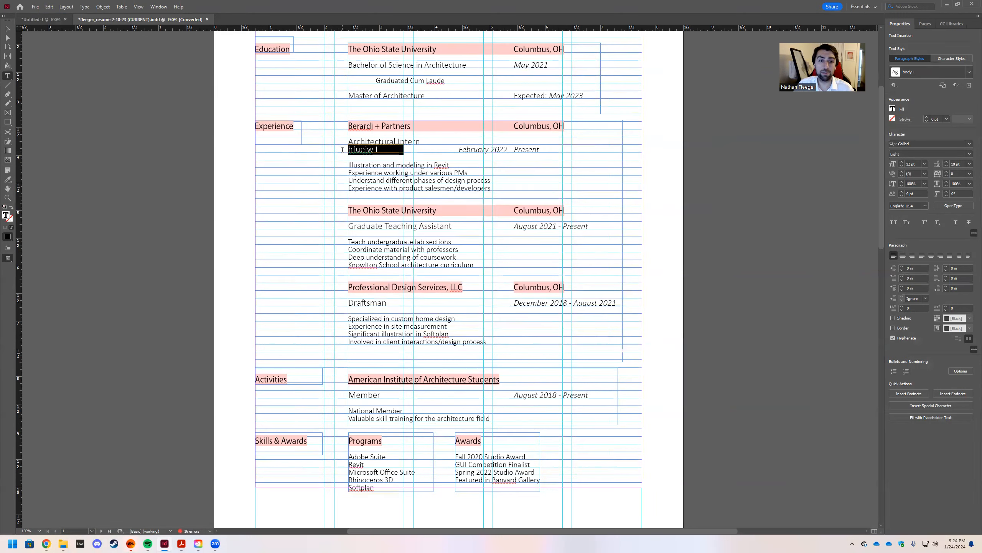
{"action": "left_click", "coordinate": [971, 164]}
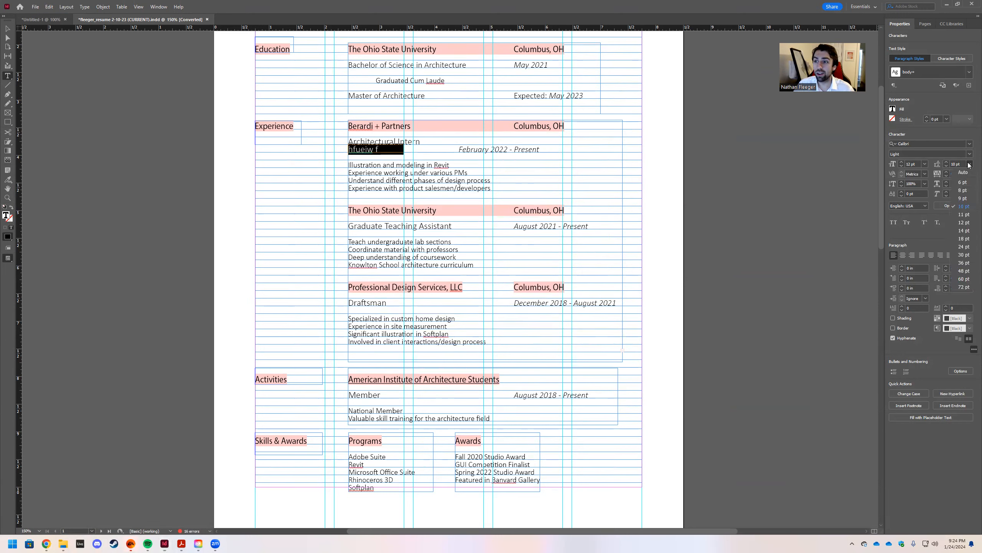
{"action": "left_click", "coordinate": [965, 223]}
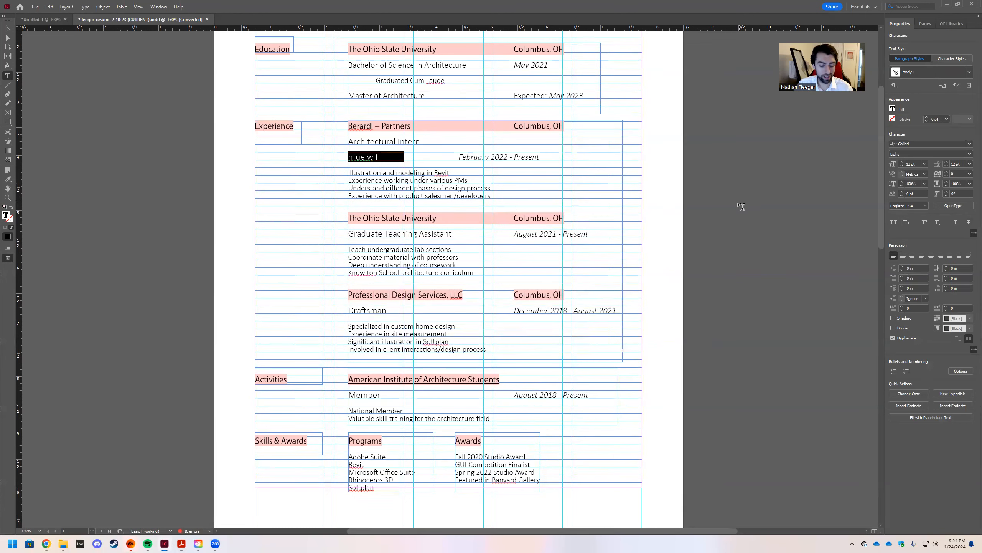
{"action": "key", "text": "ctrl+z"}
{"action": "key", "text": "Right"}
{"action": "key", "text": "ctrl+z"}
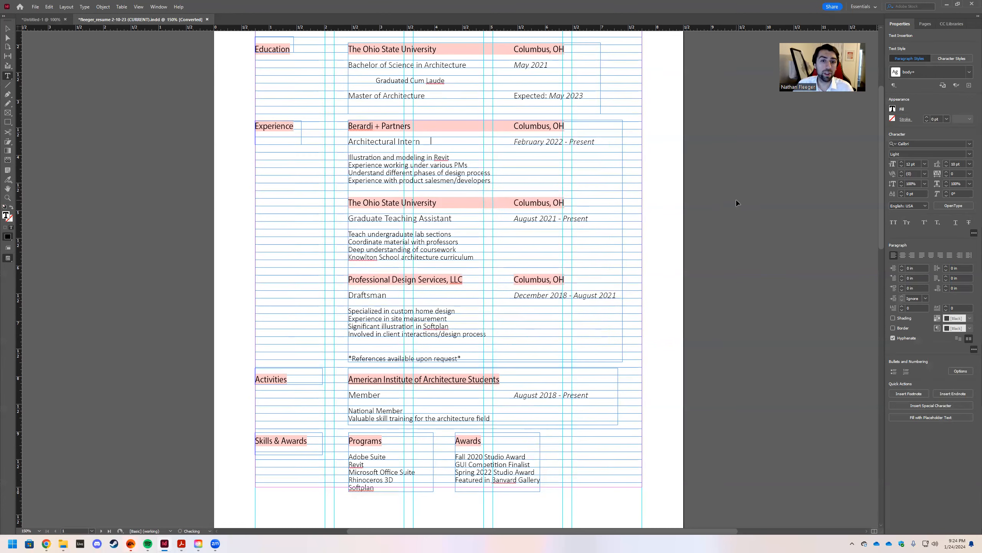
{"action": "left_click_drag", "start_coordinate": [141, 19], "coordinate": [981, 105]}
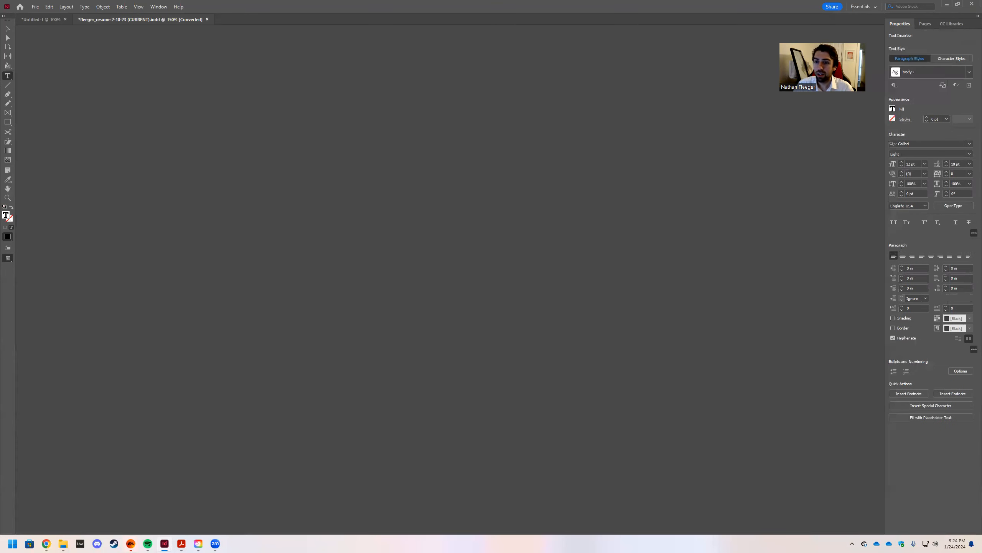
Undo the grid change and try 12 pt, then 10 pt leading on the email line.
{"action": "key", "text": "ctrl+z"}
{"action": "key", "text": "ctrl+z"}
{"action": "key", "text": "ctrl+z"}
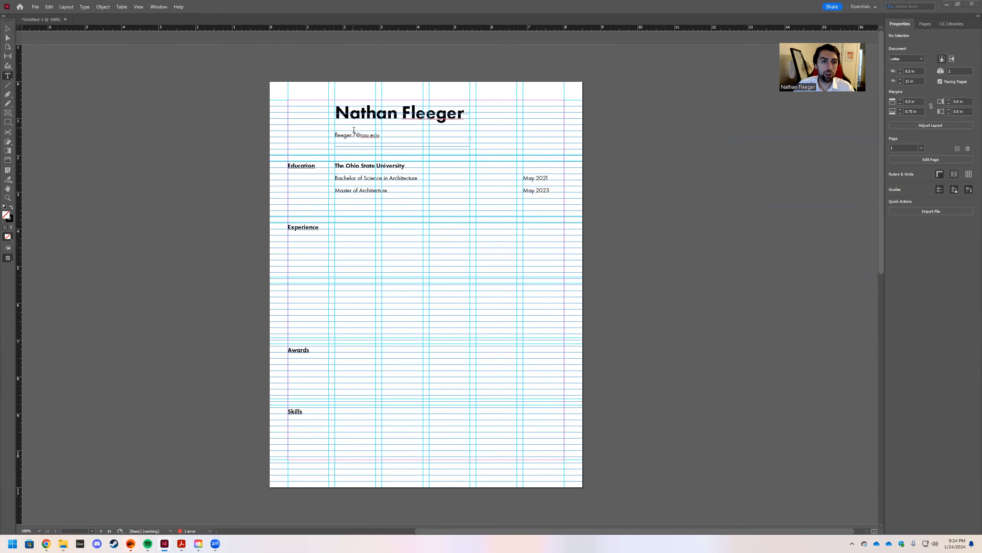
{"action": "left_click", "coordinate": [386, 135]}
{"action": "left_click_drag", "start_coordinate": [386, 136], "coordinate": [330, 132]}
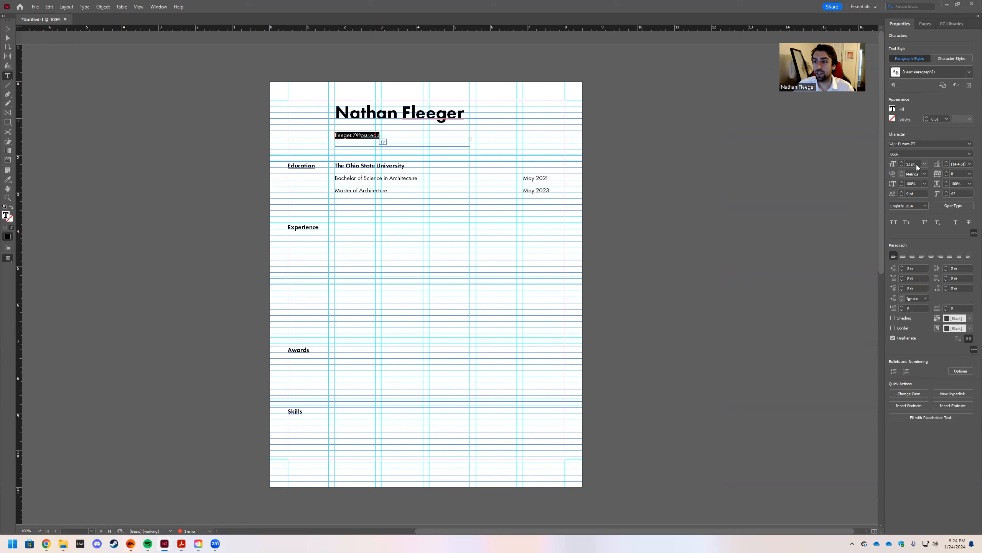
{"action": "left_click", "coordinate": [969, 164]}
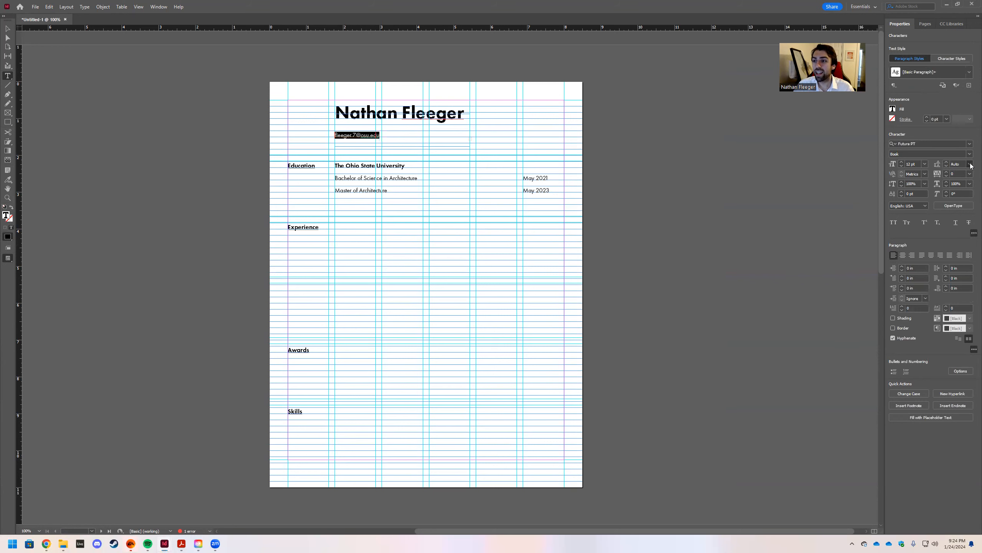
{"action": "left_click", "coordinate": [965, 222]}
{"action": "left_click", "coordinate": [970, 165]}
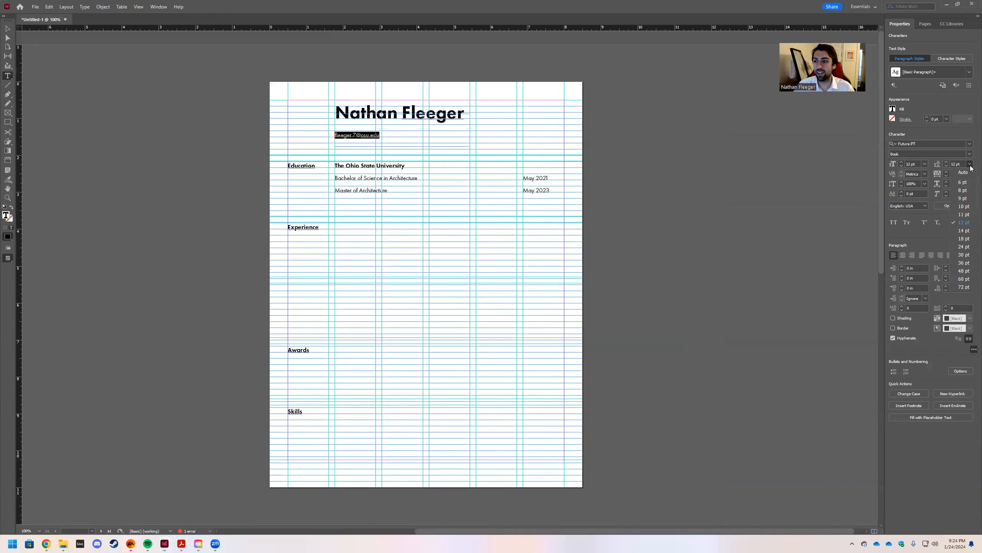
{"action": "left_click", "coordinate": [965, 208]}
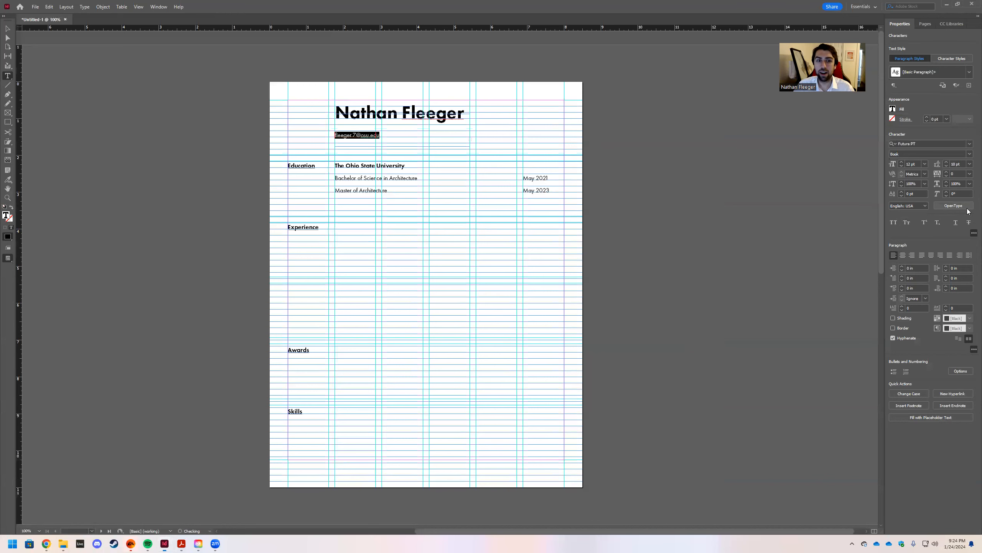
Enlarge the contact frame, set both email and phone lines to 12 pt leading, then shrink it to fit.
{"action": "left_click", "coordinate": [387, 144]}
{"action": "key", "text": "Escape"}
{"action": "left_click_drag", "start_coordinate": [403, 145], "coordinate": [333, 133]}
{"action": "double_click", "coordinate": [374, 148]}
{"action": "left_click", "coordinate": [970, 164]}
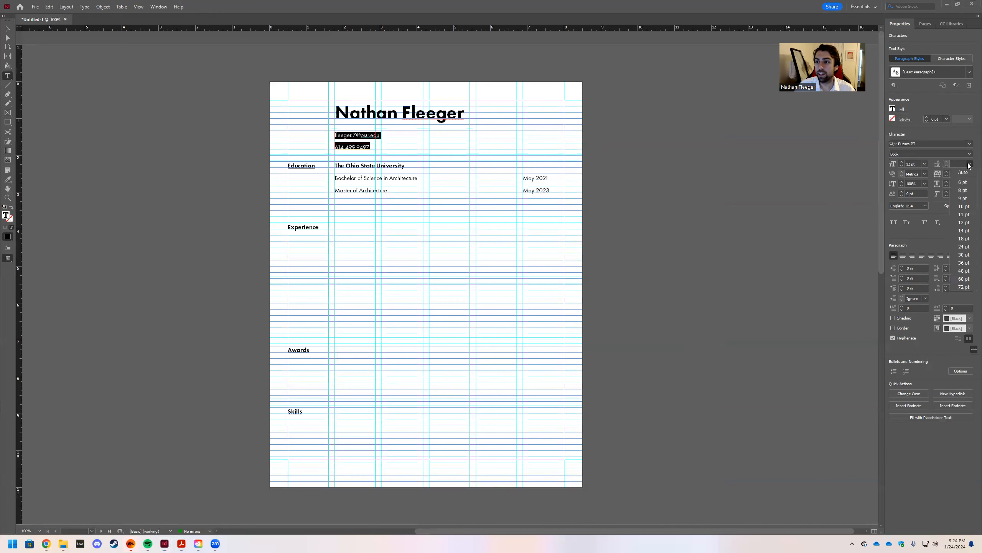
{"action": "left_click", "coordinate": [966, 174]}
{"action": "left_click", "coordinate": [970, 164]}
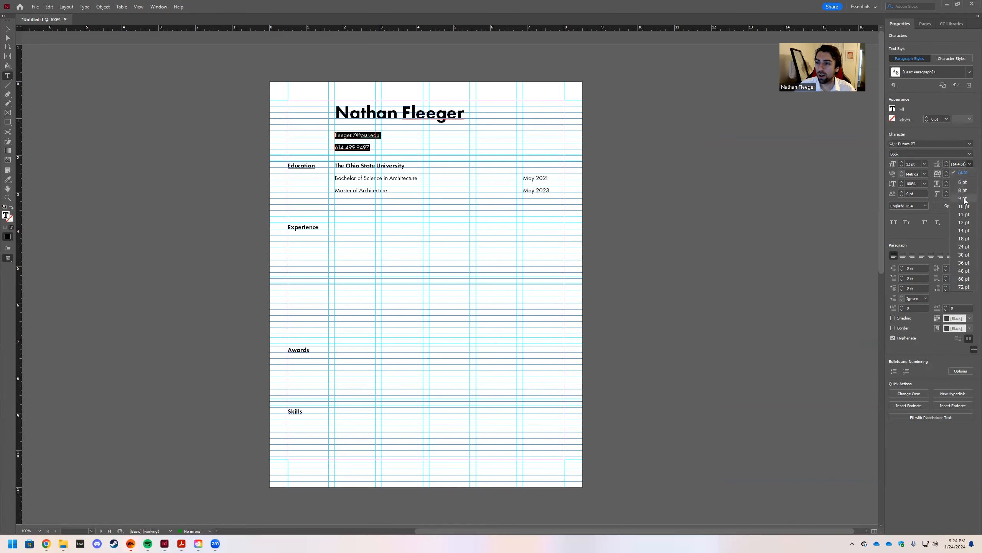
{"action": "left_click", "coordinate": [964, 222]}
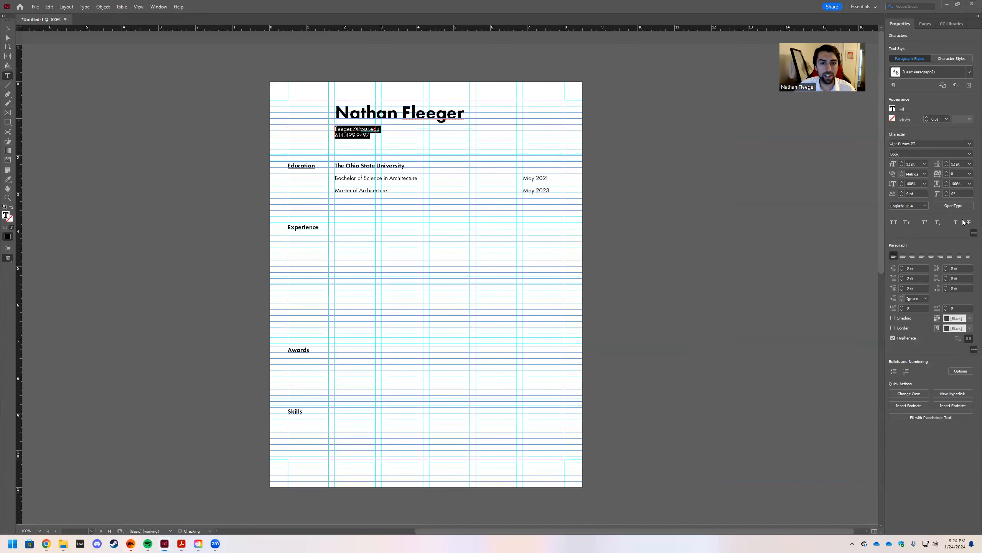
{"action": "key", "text": "Escape"}
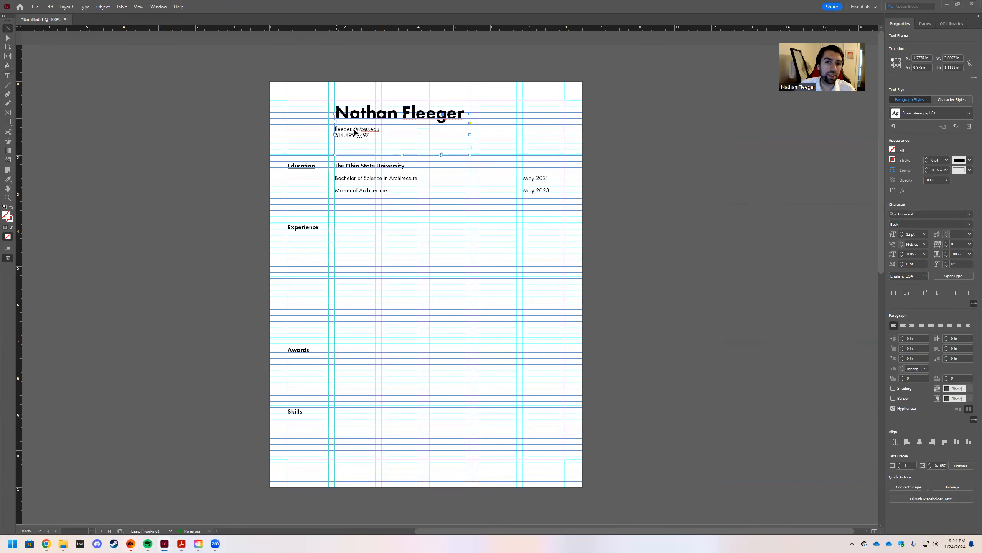
{"action": "left_click_drag", "start_coordinate": [403, 154], "coordinate": [403, 140]}
{"action": "left_click", "coordinate": [607, 164]}
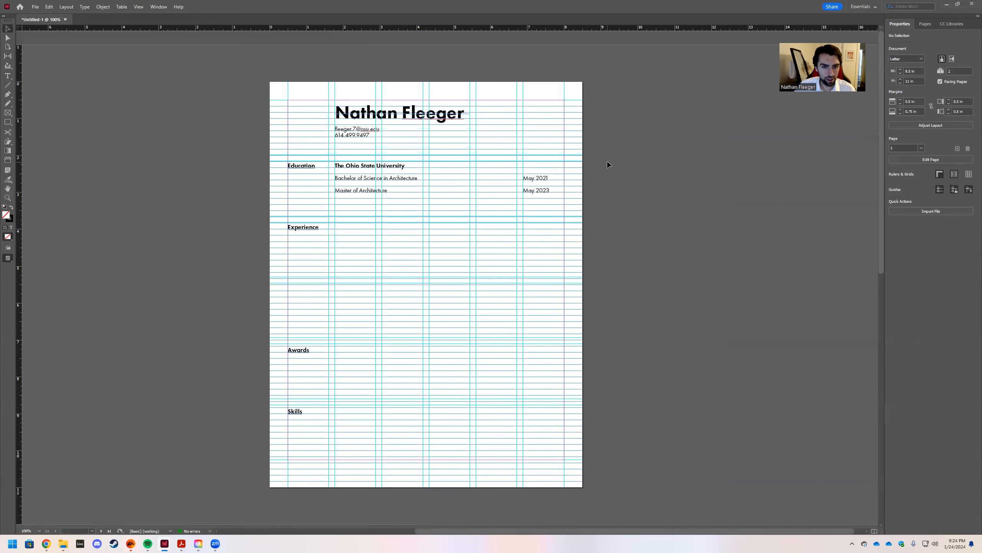
{"action": "key", "text": "w"}
{"action": "key", "text": "w"}
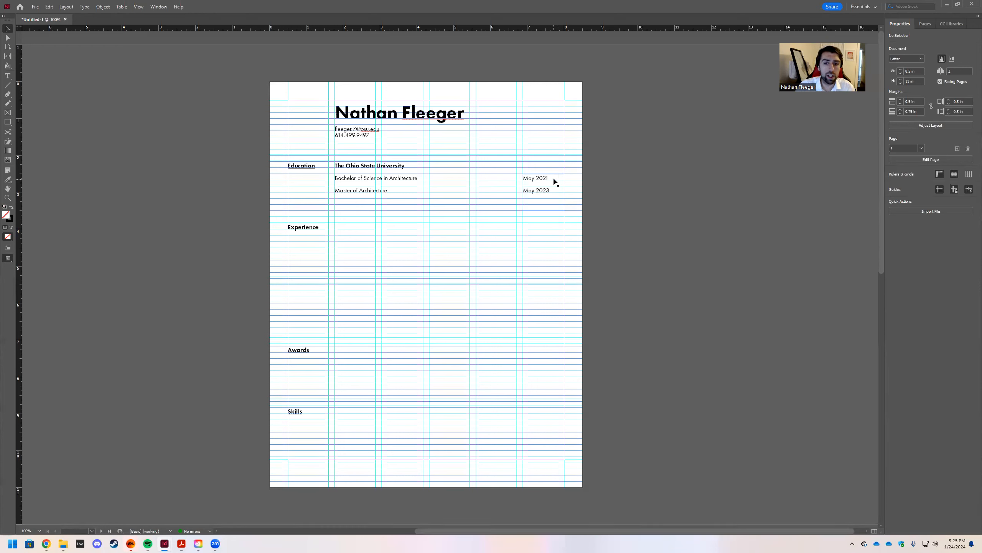
Move the May 2021/May 2023 dates beside the degree names and select The Ohio State University frame.
{"action": "left_click_drag", "start_coordinate": [543, 174], "coordinate": [457, 176]}
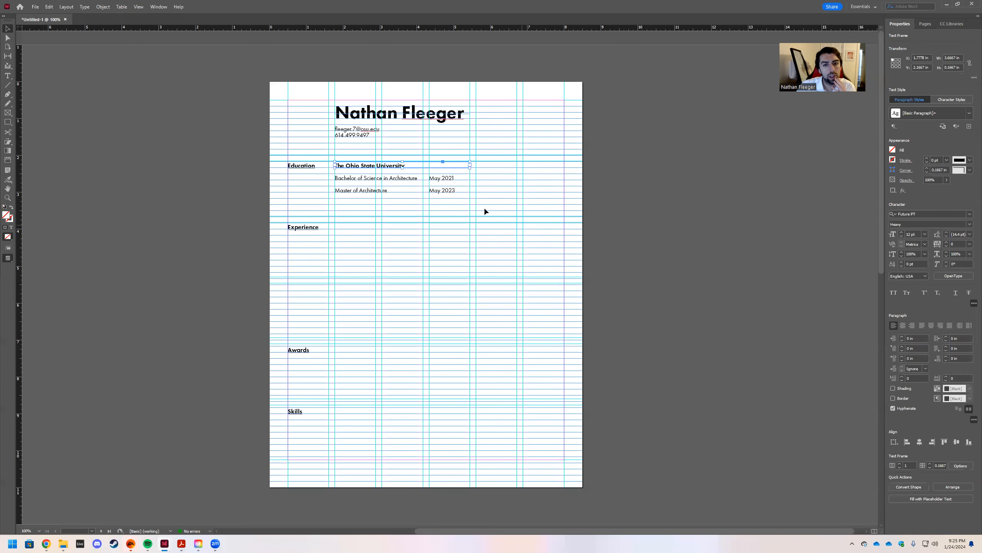
{"action": "left_click", "coordinate": [479, 196]}
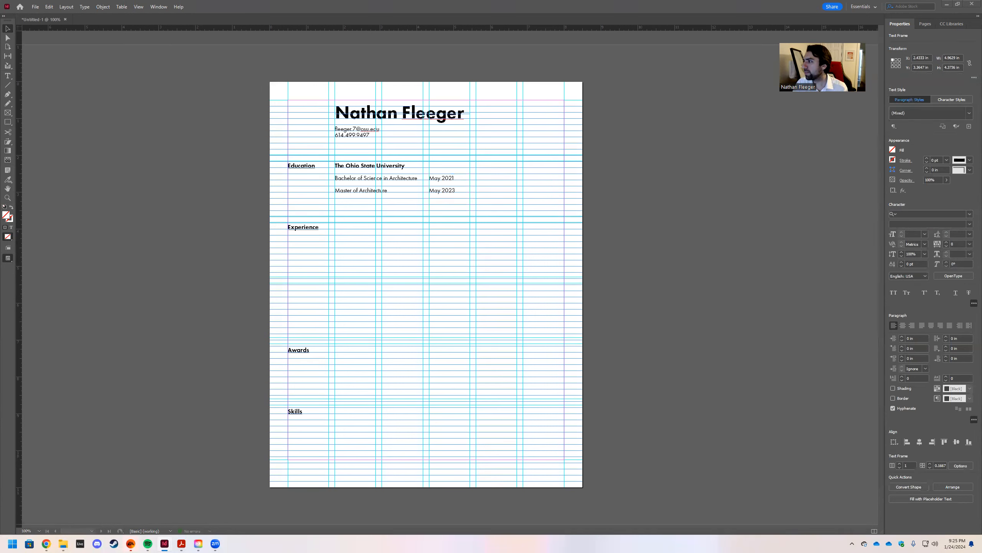
{"action": "double_click", "coordinate": [435, 162]}
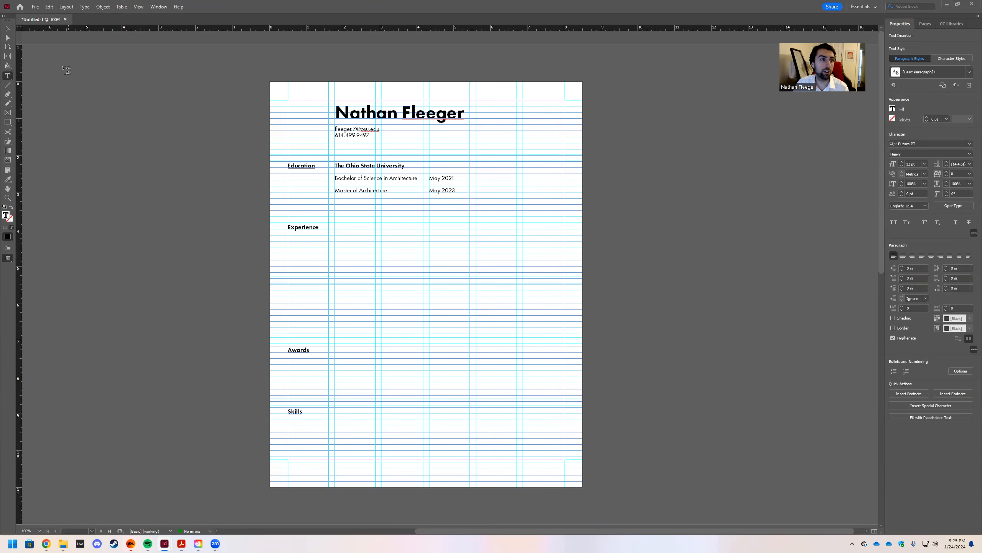
{"action": "left_click", "coordinate": [7, 29]}
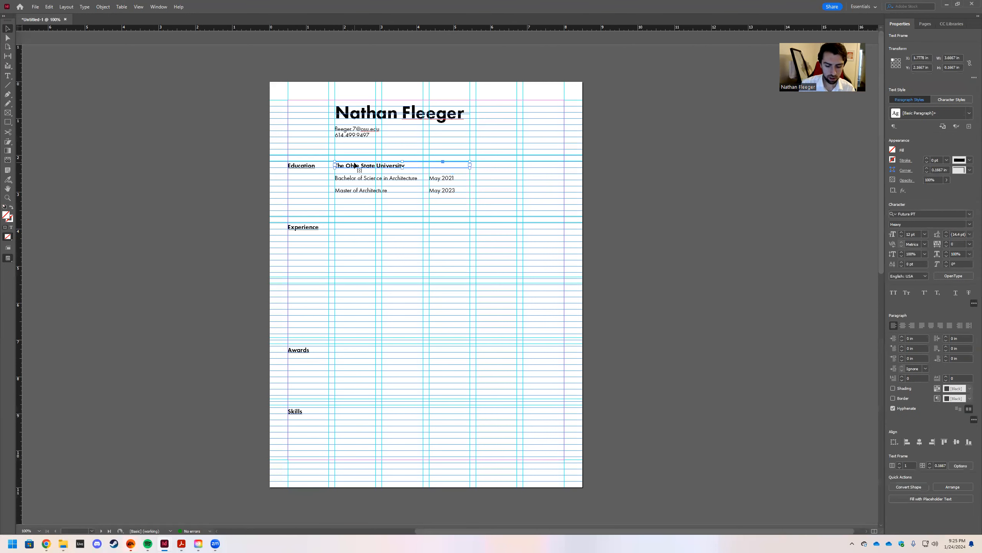
Narrow the university frame to 2.3889 in and add a 1.1111 in copy reading 'Columbus, OH'.
{"action": "left_click_drag", "start_coordinate": [469, 165], "coordinate": [422, 167]}
{"action": "left_click", "coordinate": [439, 169]}
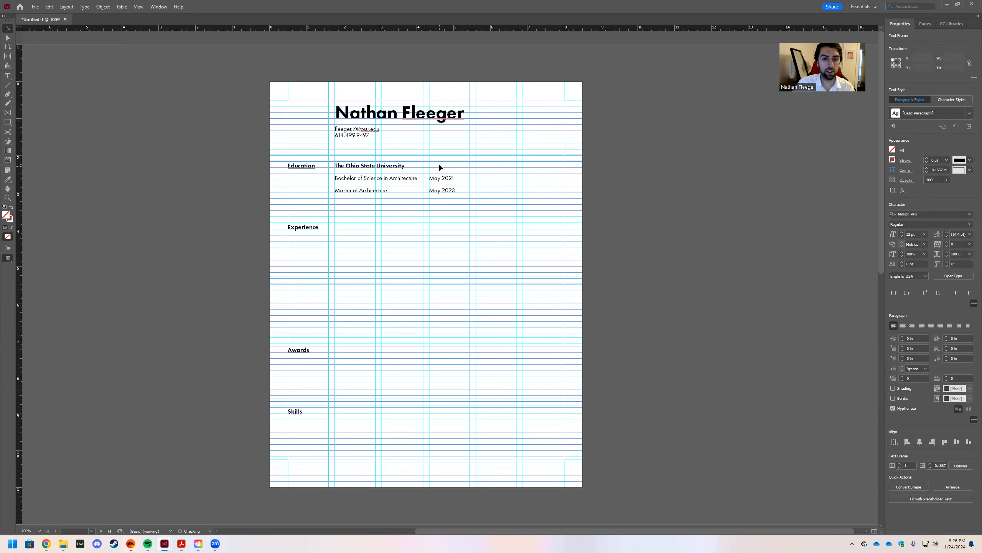
{"action": "key", "text": "ctrl+v"}
{"action": "left_click_drag", "start_coordinate": [397, 283], "coordinate": [415, 165]}
{"action": "double_click", "coordinate": [458, 166]}
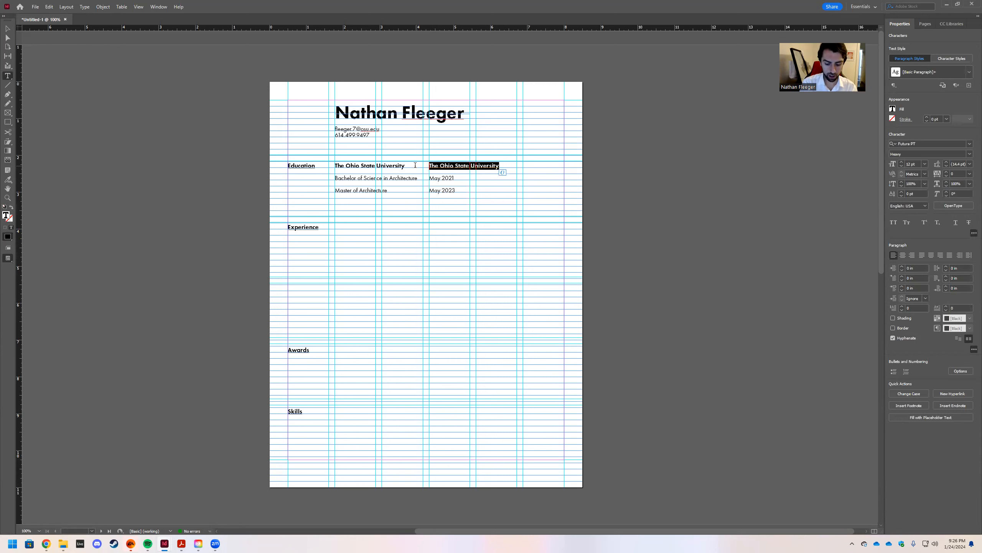
{"action": "type", "text": "Columbus"}
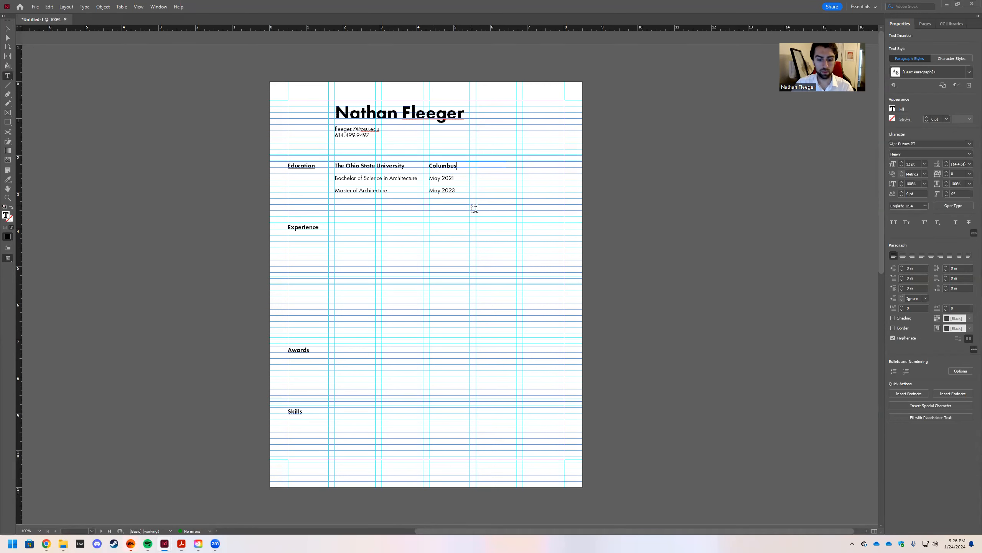
{"action": "type", "text": ", OH"}
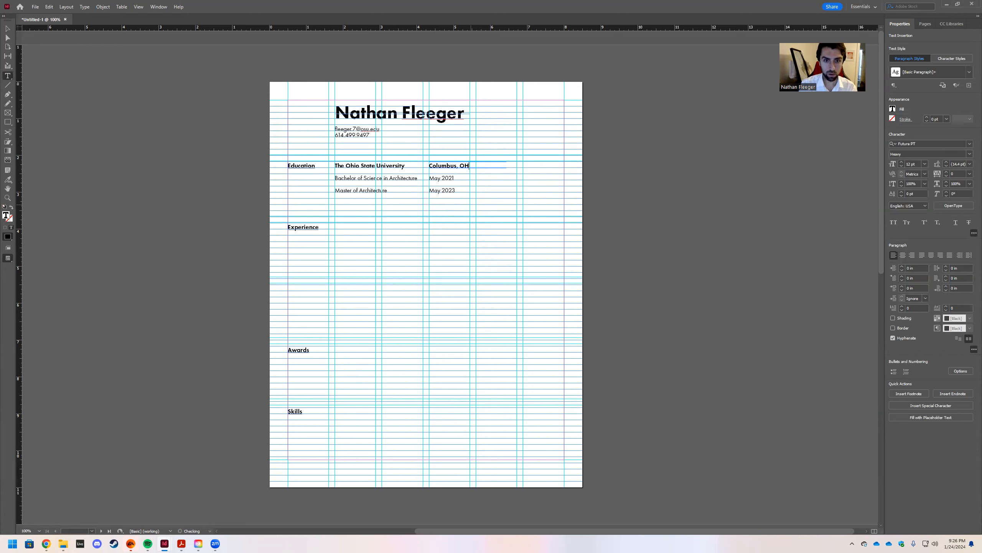
{"action": "left_click", "coordinate": [7, 29]}
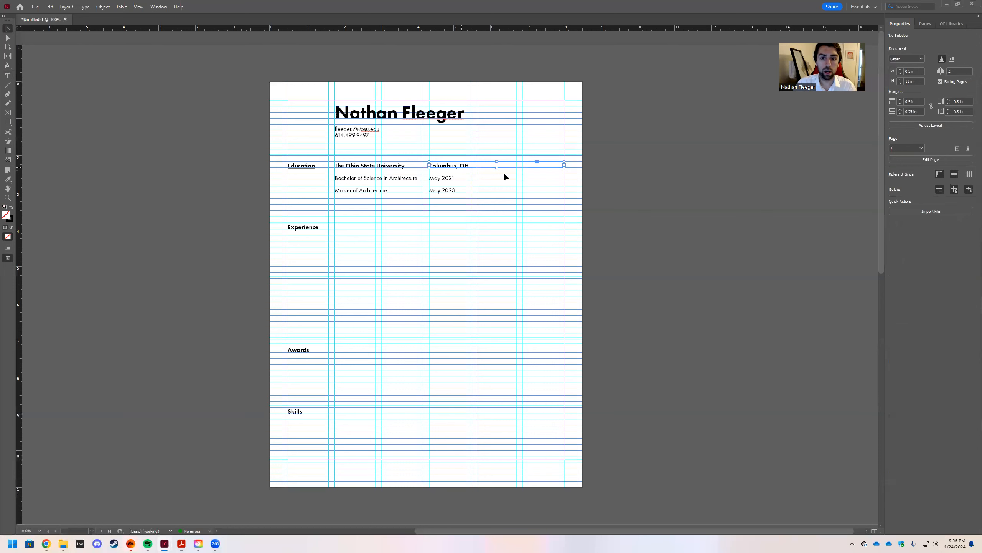
{"action": "left_click_drag", "start_coordinate": [563, 166], "coordinate": [469, 170]}
Shift the Columbus, OH and date frames further right and preview without guides.
{"action": "left_click", "coordinate": [493, 188]}
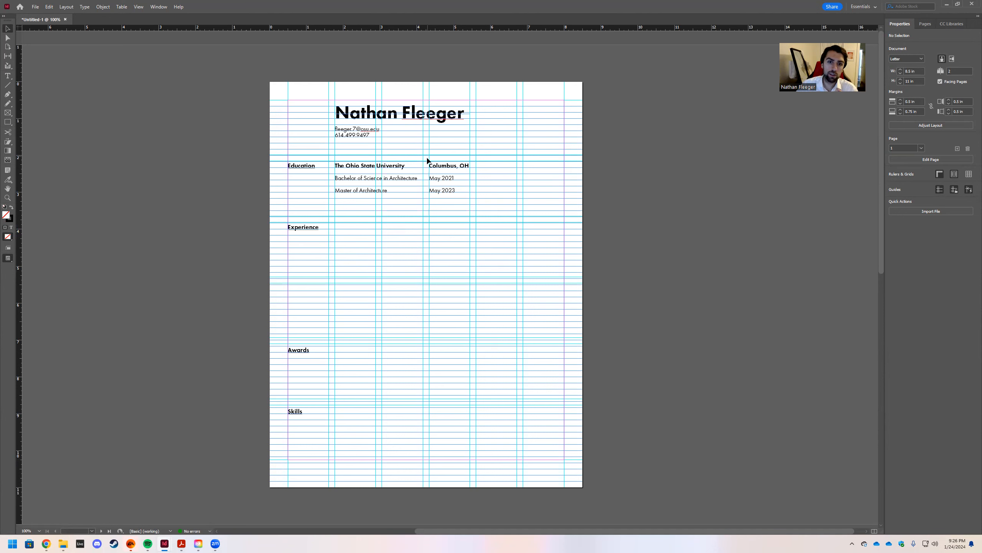
{"action": "left_click_drag", "start_coordinate": [464, 207], "coordinate": [499, 170]}
{"action": "left_click", "coordinate": [637, 204]}
{"action": "key", "text": "w"}
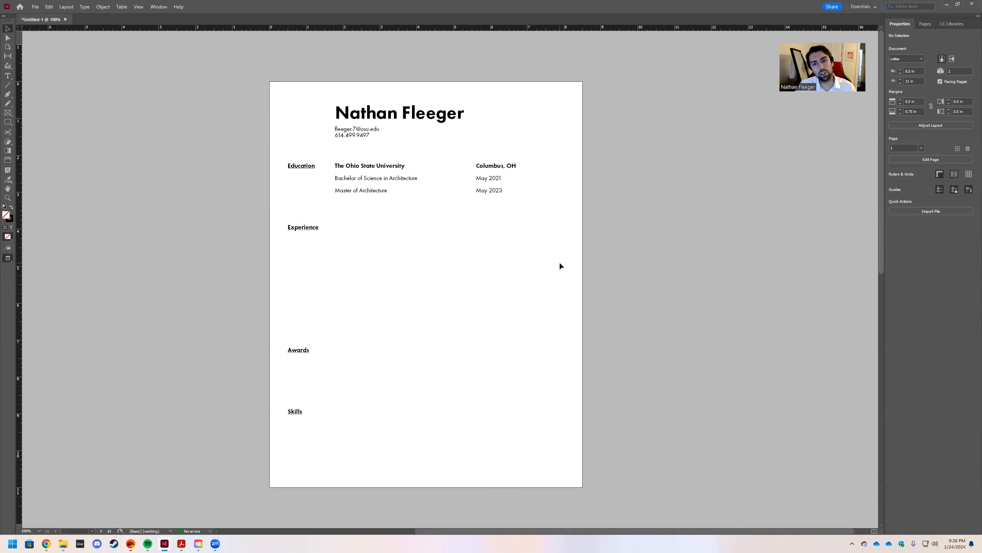
Set the May 2021 and May 2023 dates in Futura PT Light Oblique.
{"action": "key", "text": "w"}
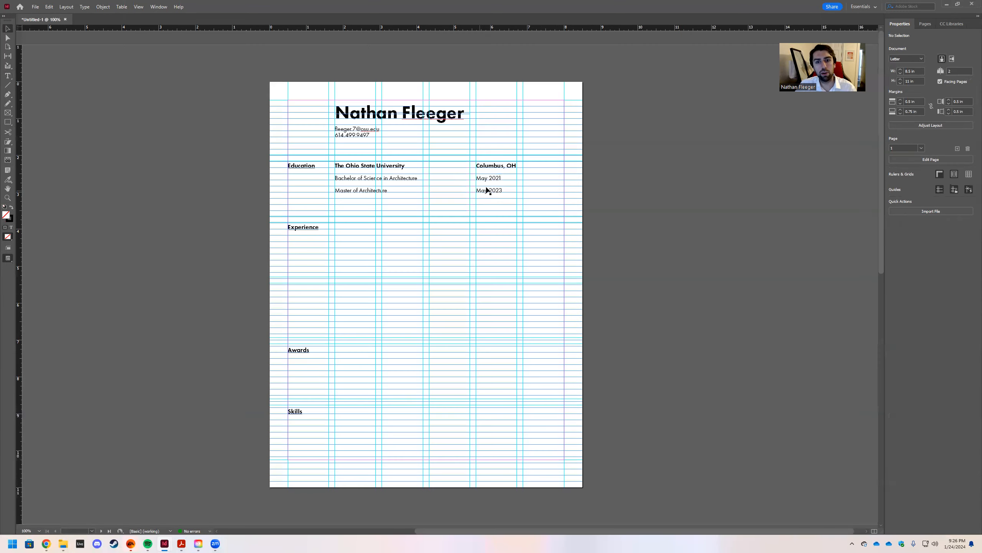
{"action": "key", "text": "t"}
{"action": "triple_click", "coordinate": [509, 179]}
{"action": "left_click_drag", "start_coordinate": [504, 189], "coordinate": [464, 178]}
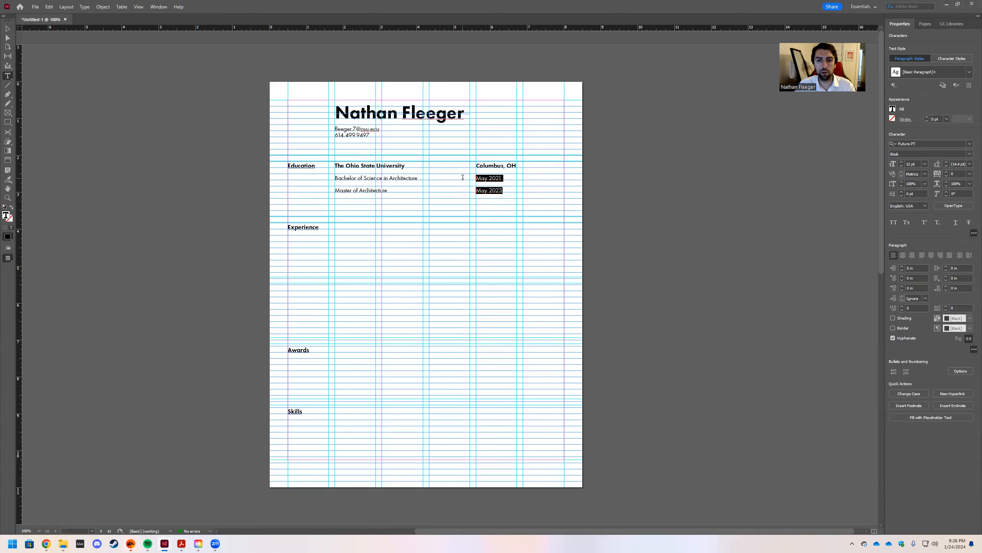
{"action": "left_click", "coordinate": [969, 154]}
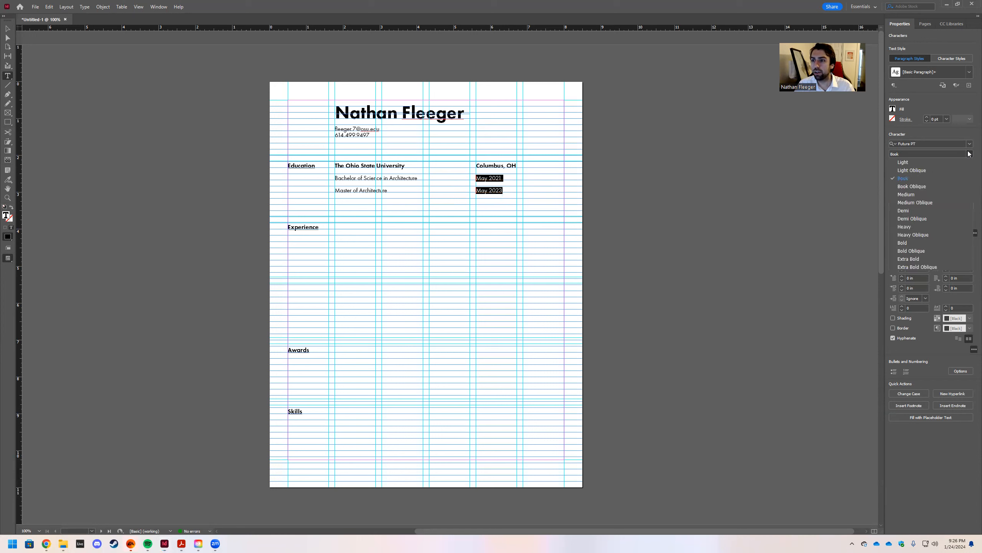
{"action": "left_click", "coordinate": [939, 171]}
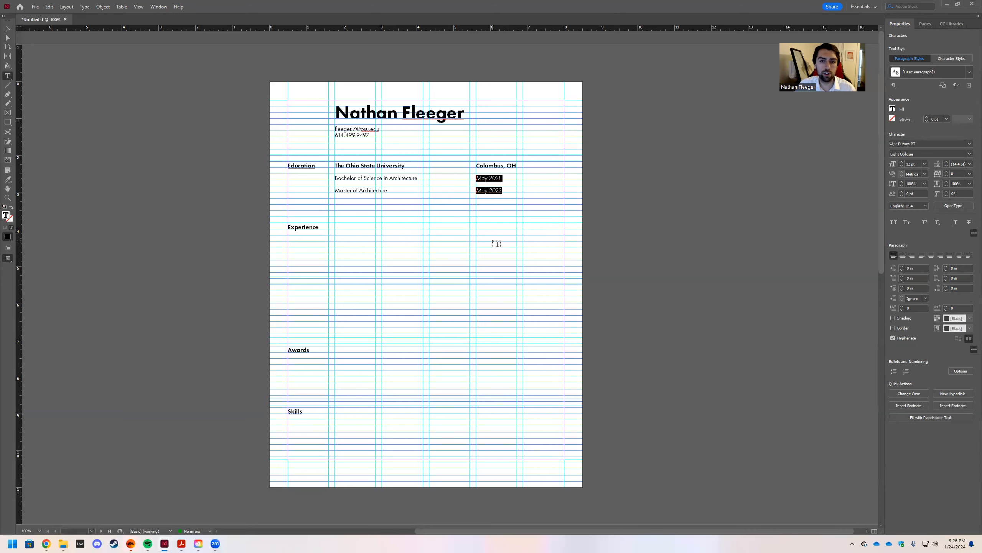
{"action": "key", "text": "Escape"}
{"action": "key", "text": "w"}
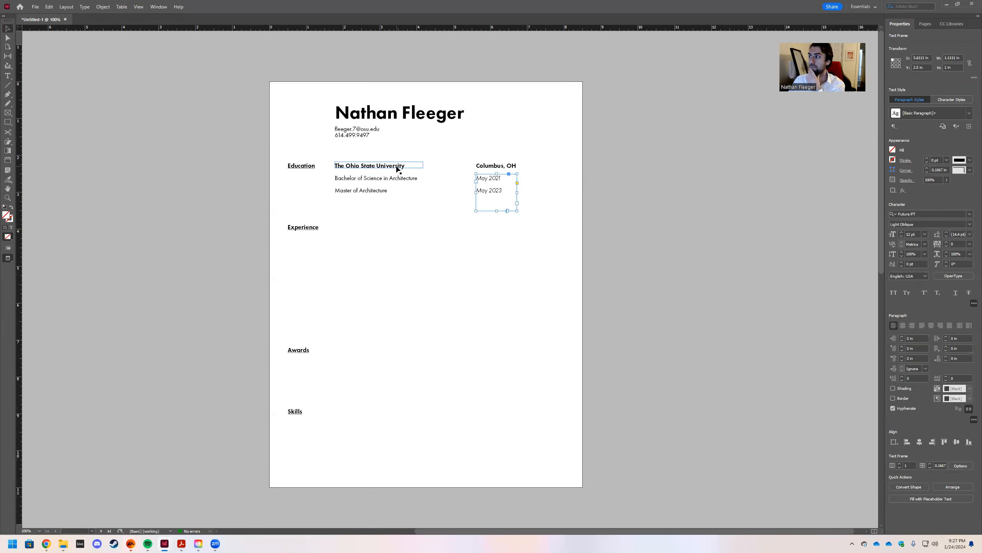
Add an unindented 10 pt 'Graduated Cum Laude' line under Bachelor of Science in Architecture.
{"action": "double_click", "coordinate": [423, 183]}
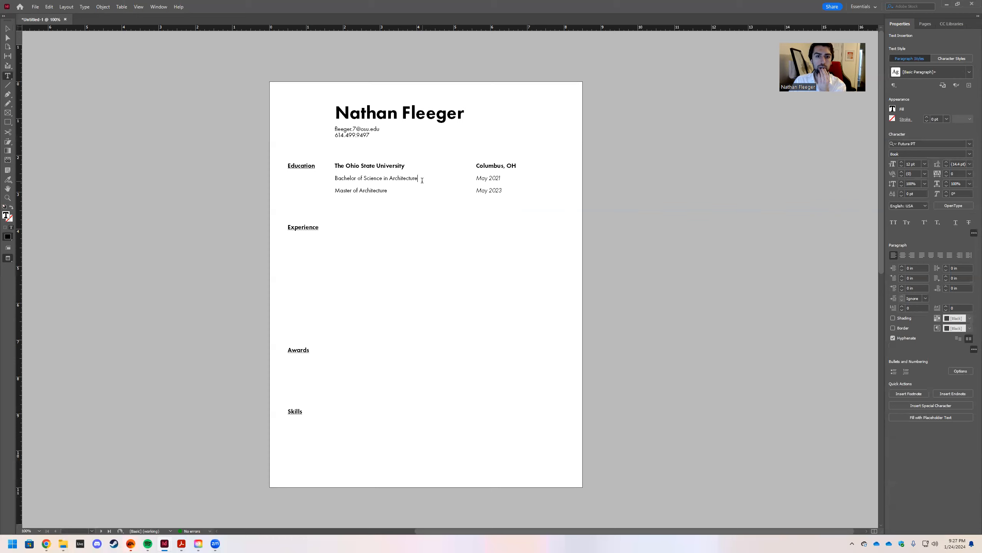
{"action": "key", "text": "Return"}
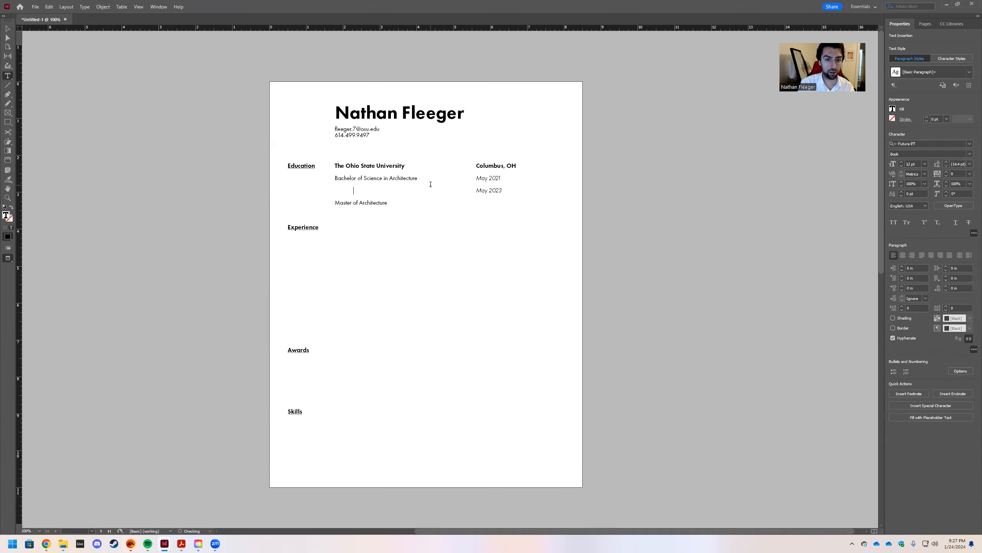
{"action": "key", "text": "Tab"}
{"action": "type", "text": "Gr"}
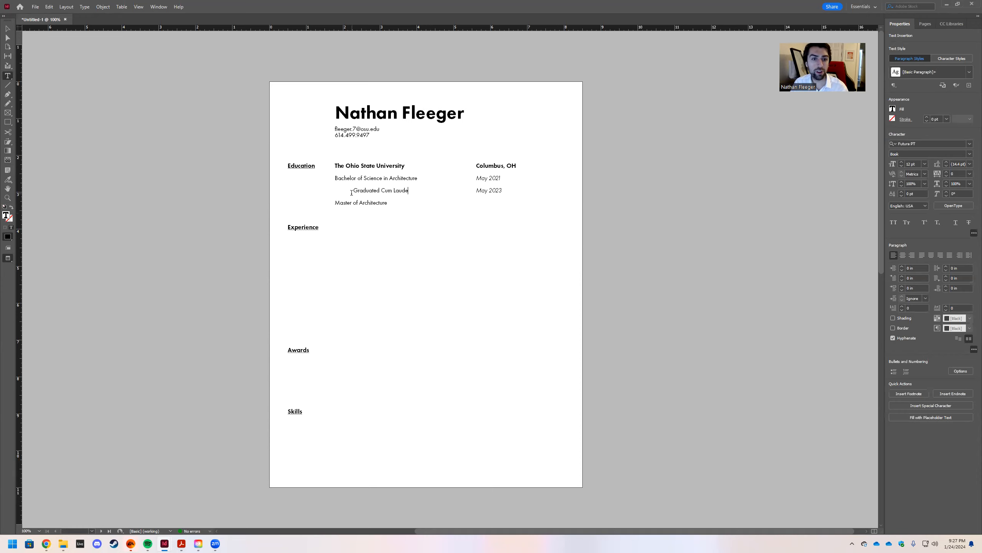
{"action": "left_click_drag", "start_coordinate": [353, 192], "coordinate": [417, 193]}
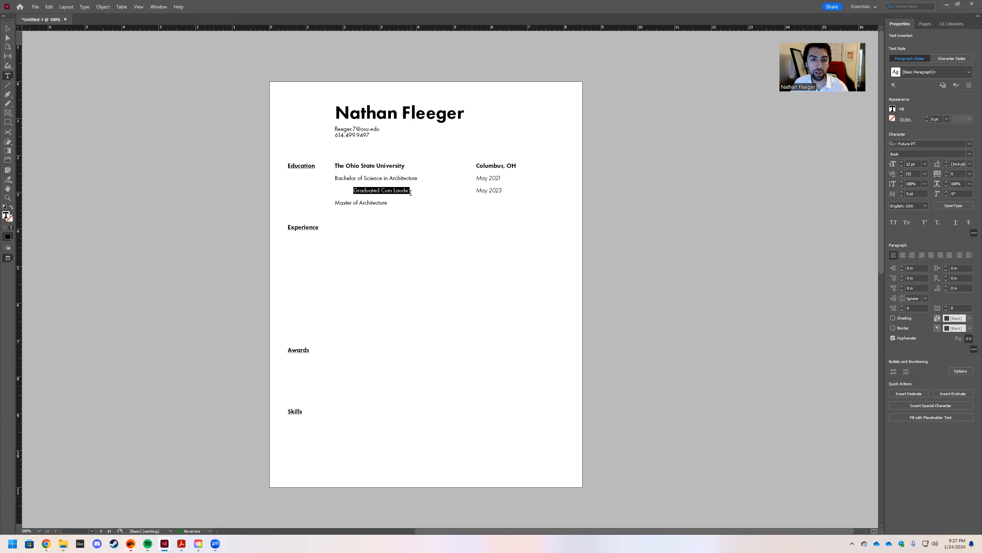
{"action": "left_click", "coordinate": [925, 164]}
{"action": "left_click", "coordinate": [917, 205]}
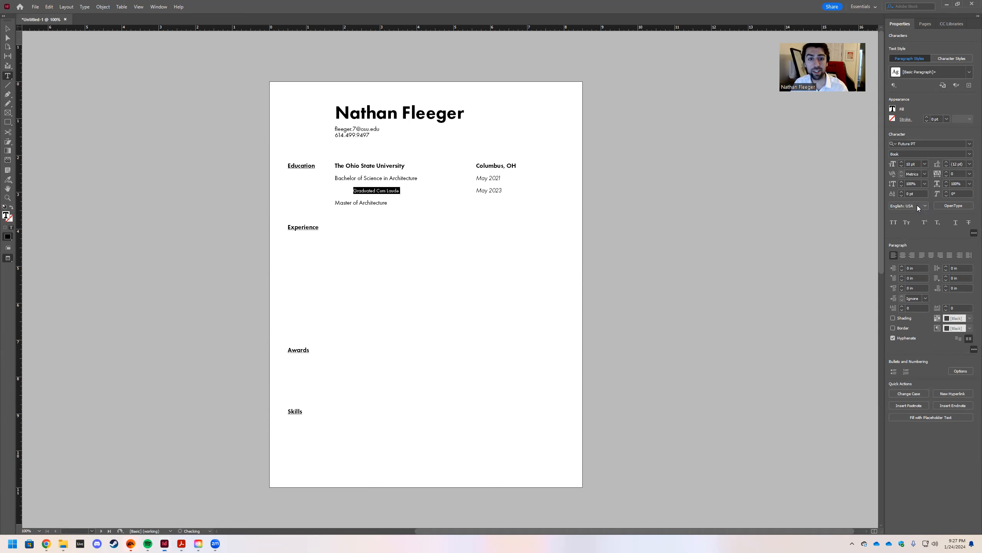
{"action": "key", "text": "Escape"}
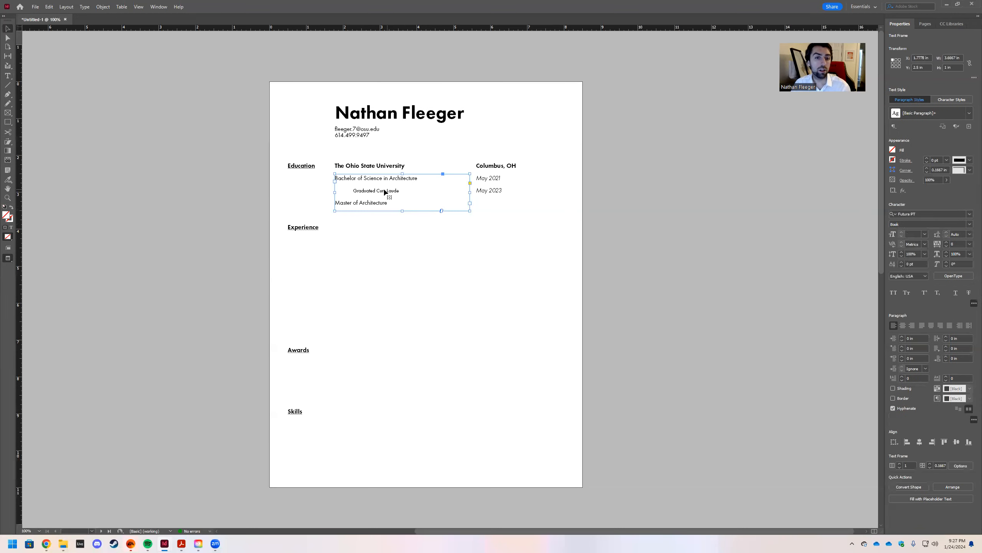
{"action": "double_click", "coordinate": [355, 191]}
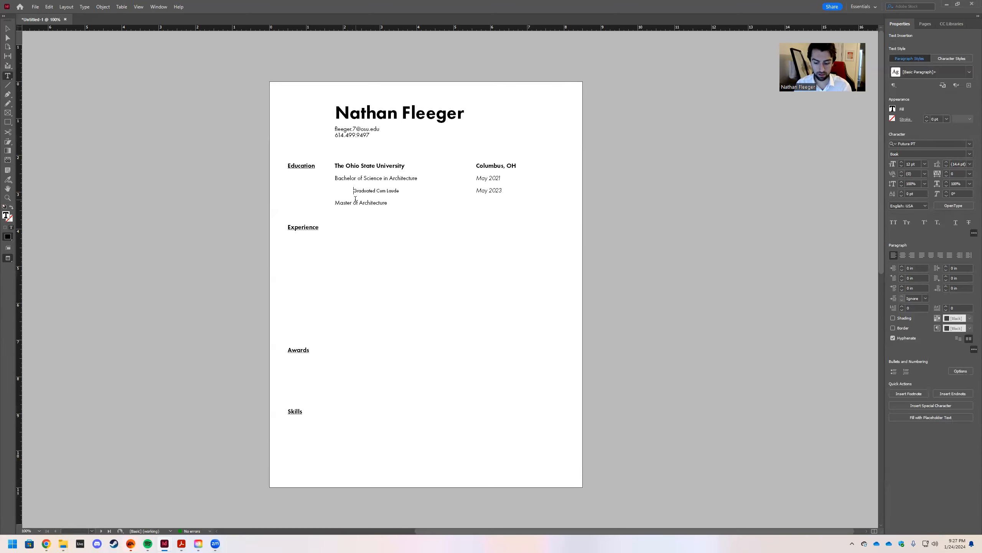
{"action": "key", "text": "BackSpace"}
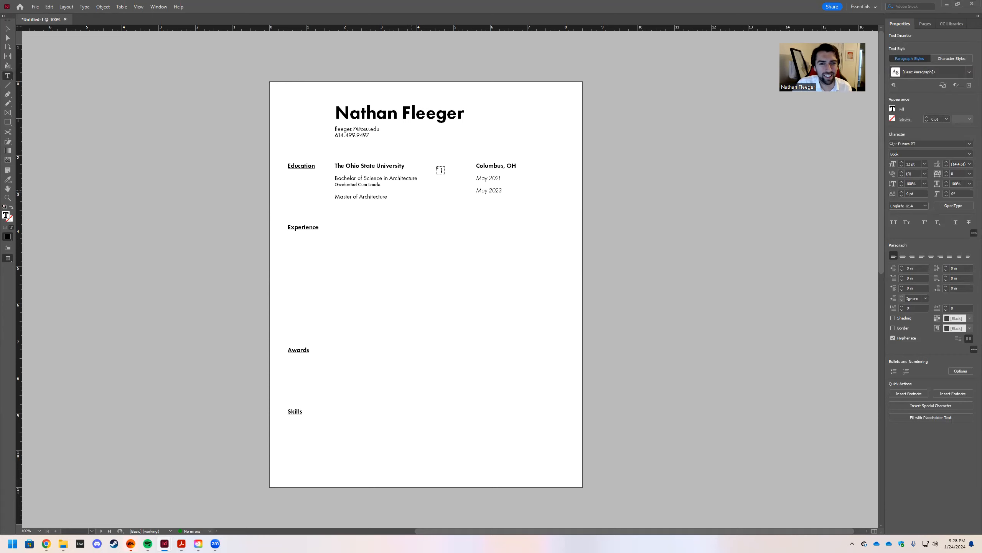
Give the dates 12 pt leading and drop May 2023 to align with Master of Architecture.
{"action": "left_click", "coordinate": [7, 29]}
{"action": "left_click", "coordinate": [485, 194]}
{"action": "double_click", "coordinate": [479, 191]}
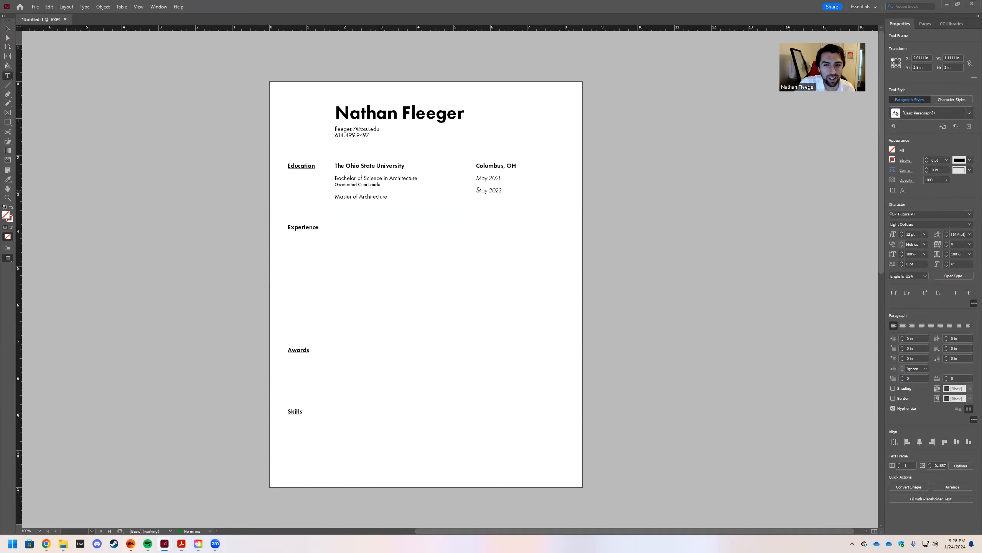
{"action": "key", "text": "Return"}
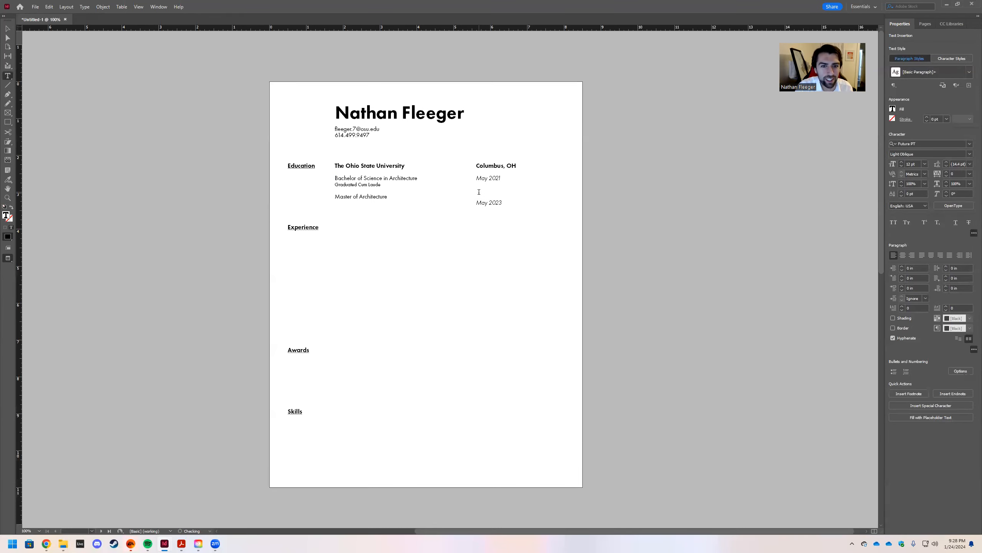
{"action": "key", "text": "BackSpace"}
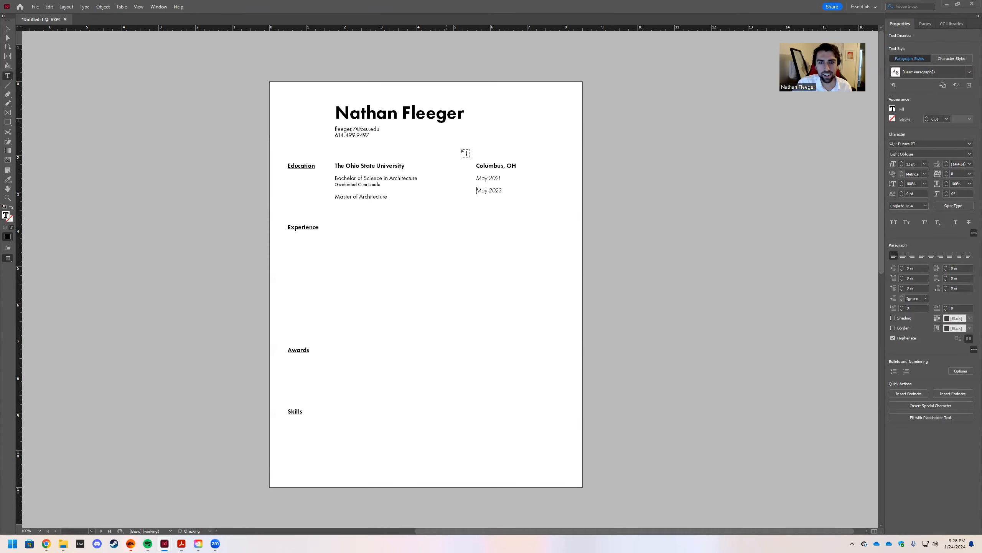
{"action": "left_click_drag", "start_coordinate": [505, 192], "coordinate": [466, 168]}
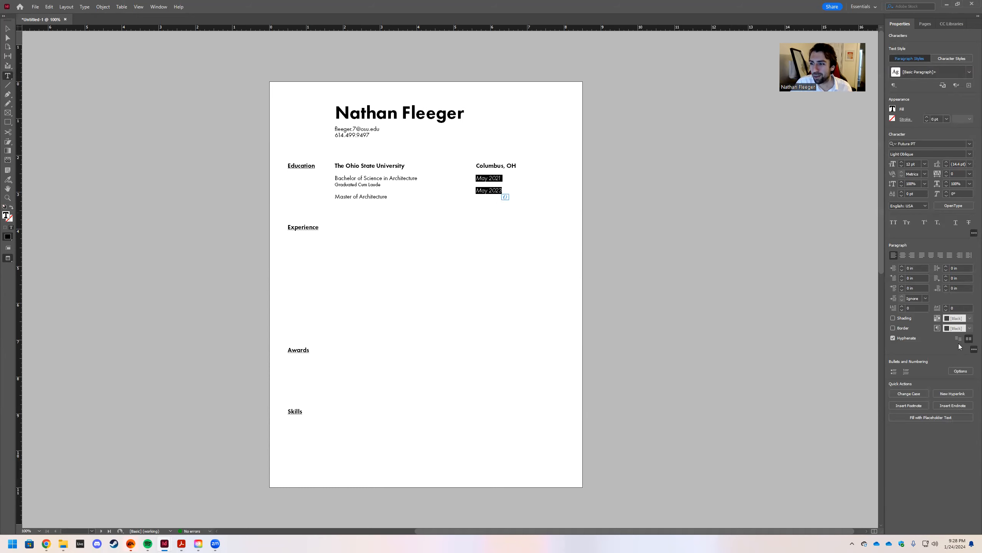
{"action": "left_click", "coordinate": [970, 164]}
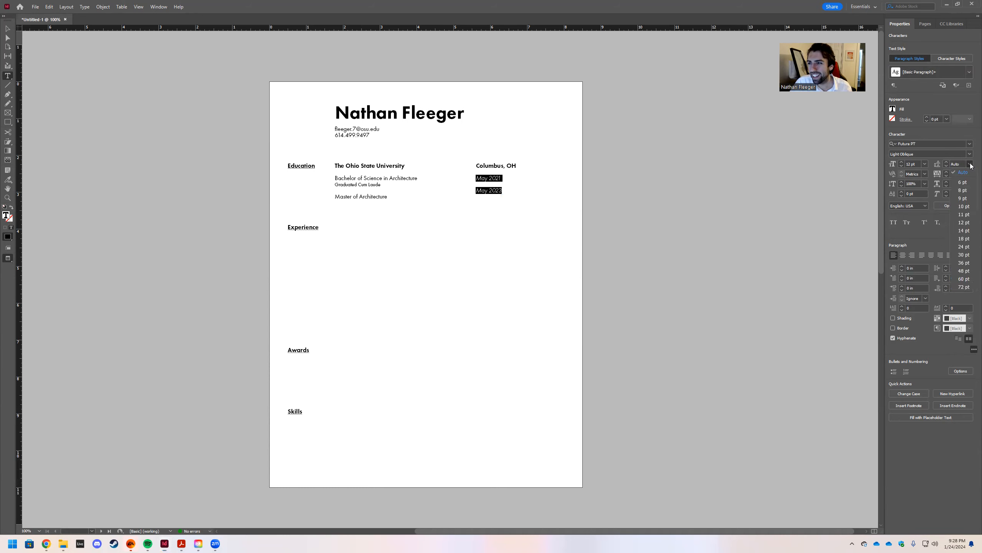
{"action": "left_click", "coordinate": [965, 222]}
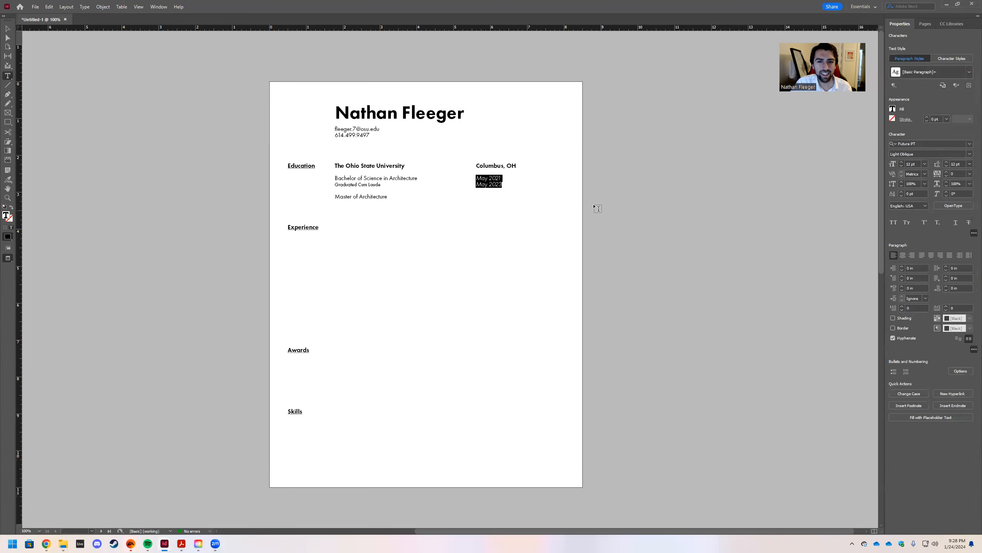
{"action": "left_click", "coordinate": [508, 181]}
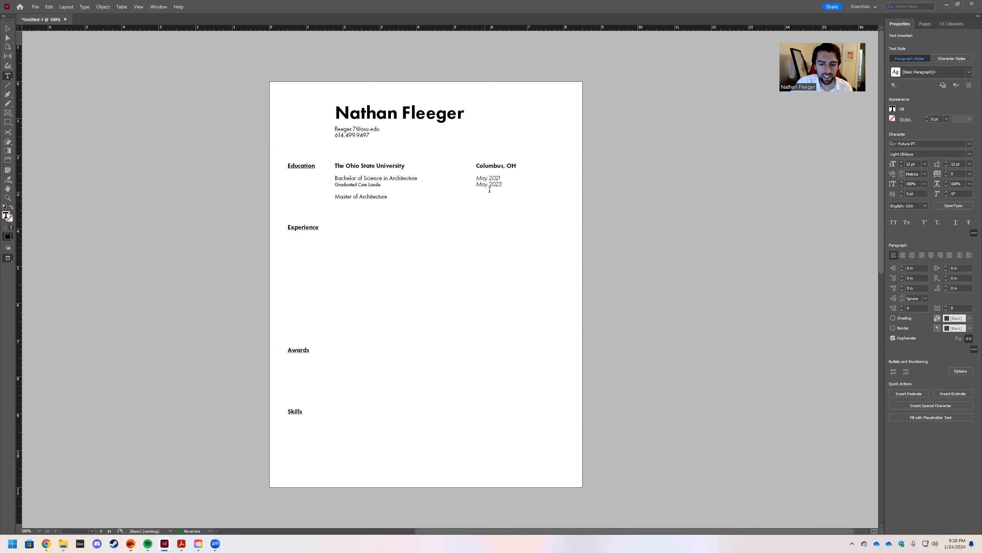
{"action": "key", "text": "Return"}
{"action": "key", "text": "Return"}
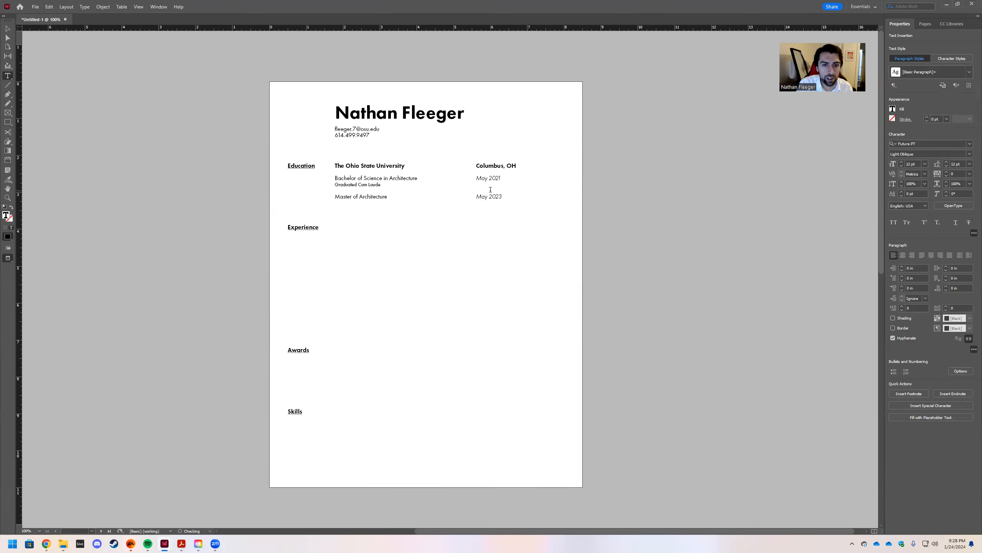
{"action": "key", "text": "Escape"}
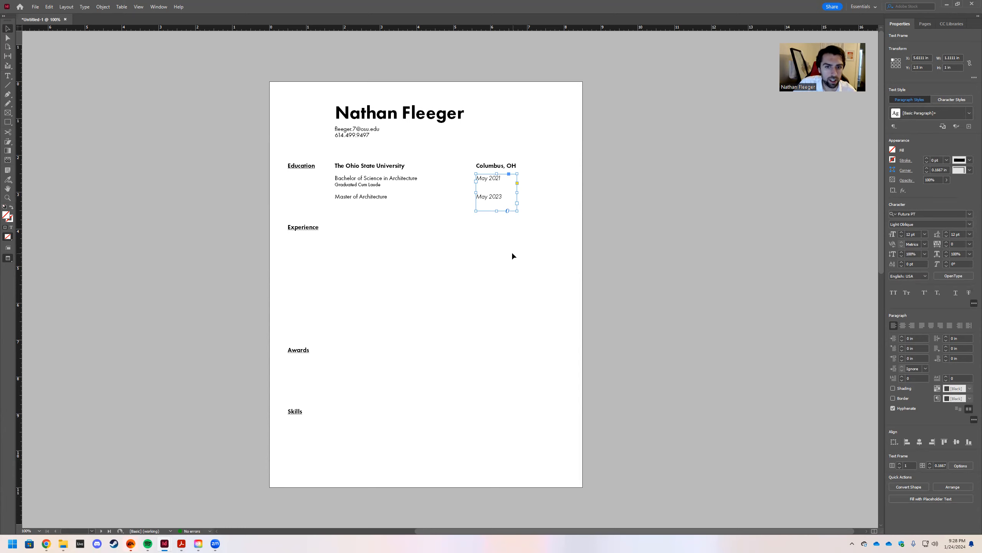
Paste a copy of the NF monogram letters and place it at the page's top right.
{"action": "left_click", "coordinate": [586, 220]}
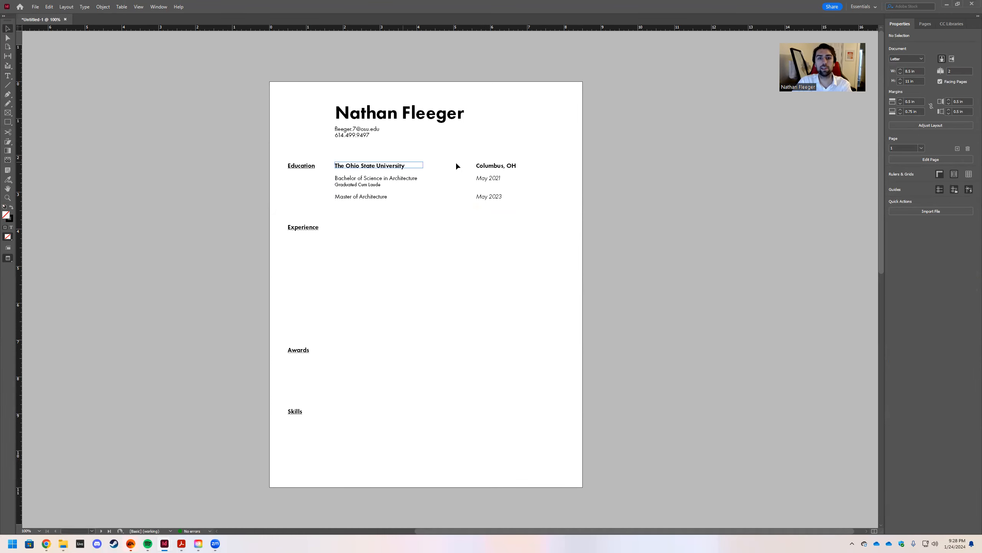
{"action": "key", "text": "w"}
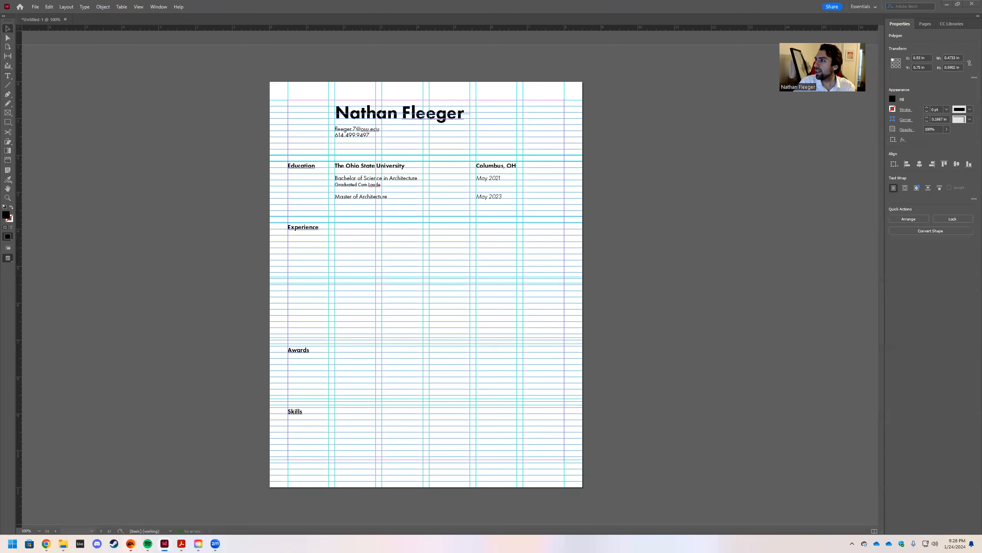
{"action": "left_click", "coordinate": [548, 120], "text": "shift"}
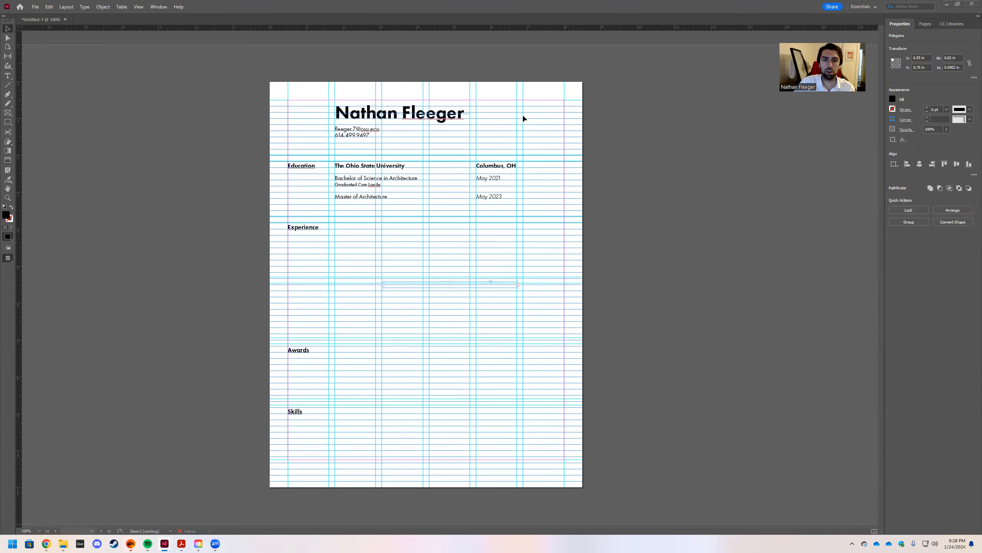
{"action": "left_click", "coordinate": [530, 115]}
{"action": "key", "text": "ctrl+v"}
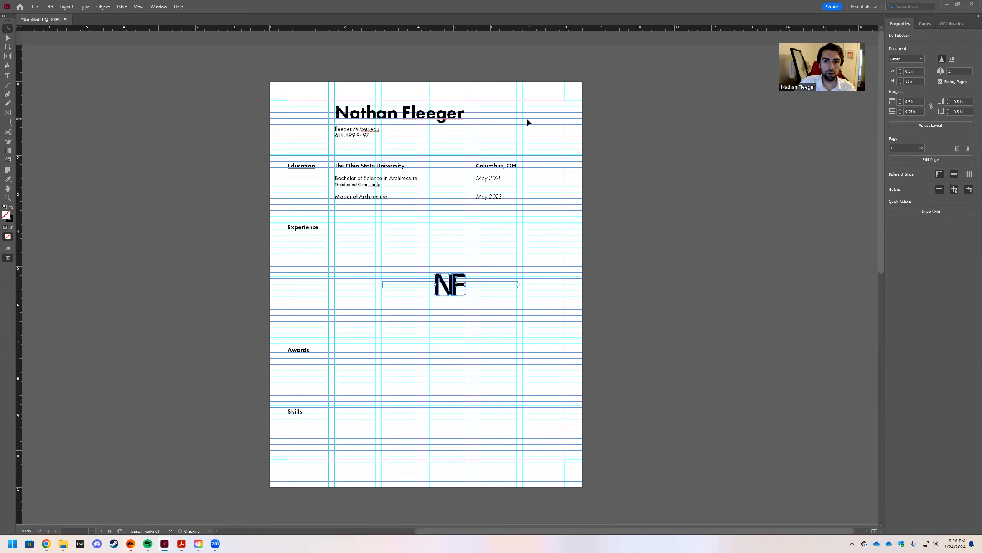
{"action": "left_click_drag", "start_coordinate": [457, 276], "coordinate": [546, 104]}
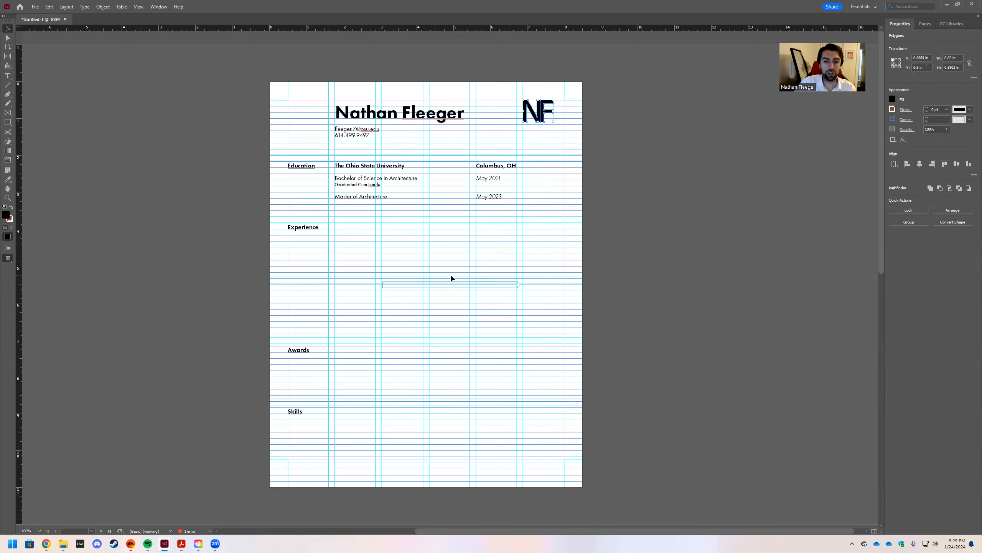
{"action": "left_click", "coordinate": [373, 281]}
Delete the stray empty text frame in the middle of the page.
{"action": "left_click_drag", "start_coordinate": [426, 301], "coordinate": [547, 314]}
{"action": "key", "text": "Delete"}
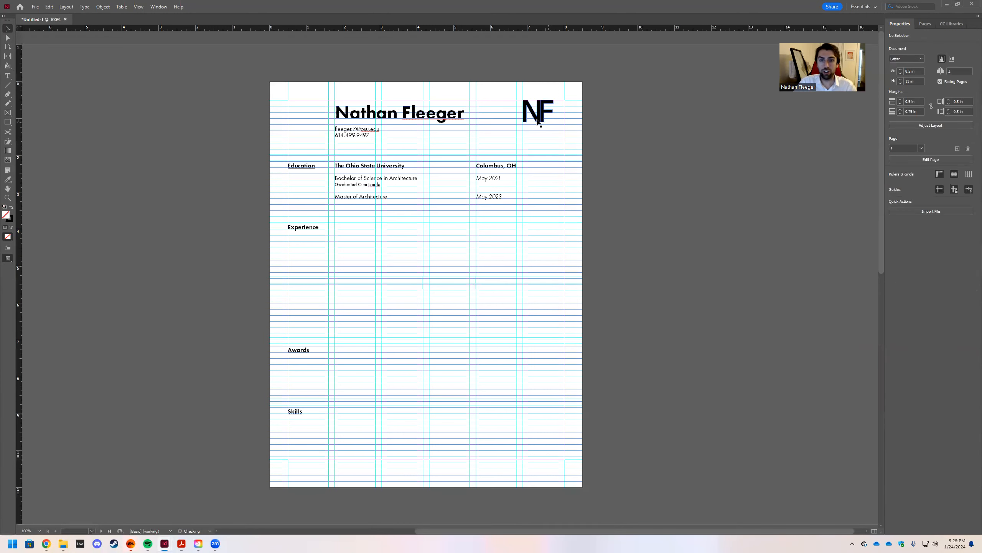
{"action": "left_click", "coordinate": [543, 111]}
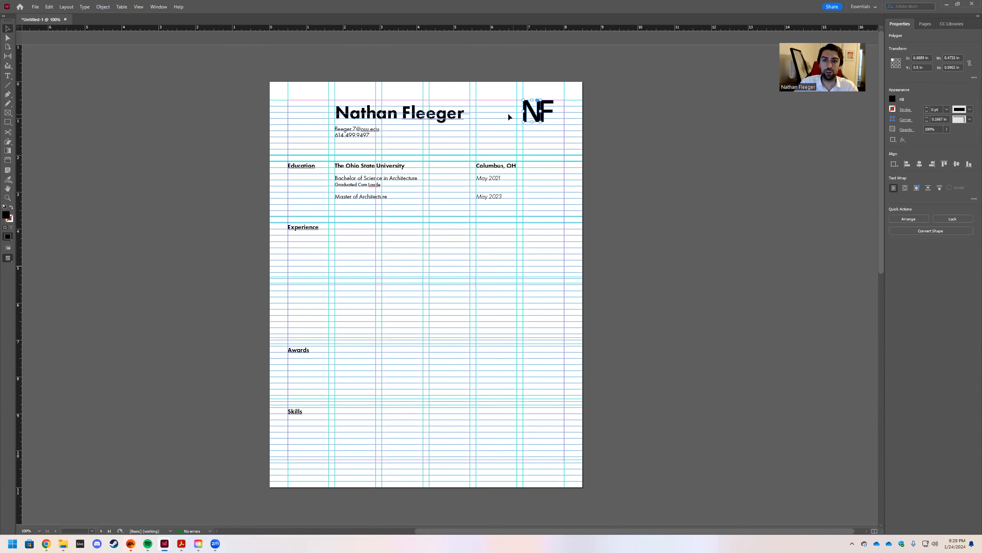
{"action": "left_click", "coordinate": [537, 143]}
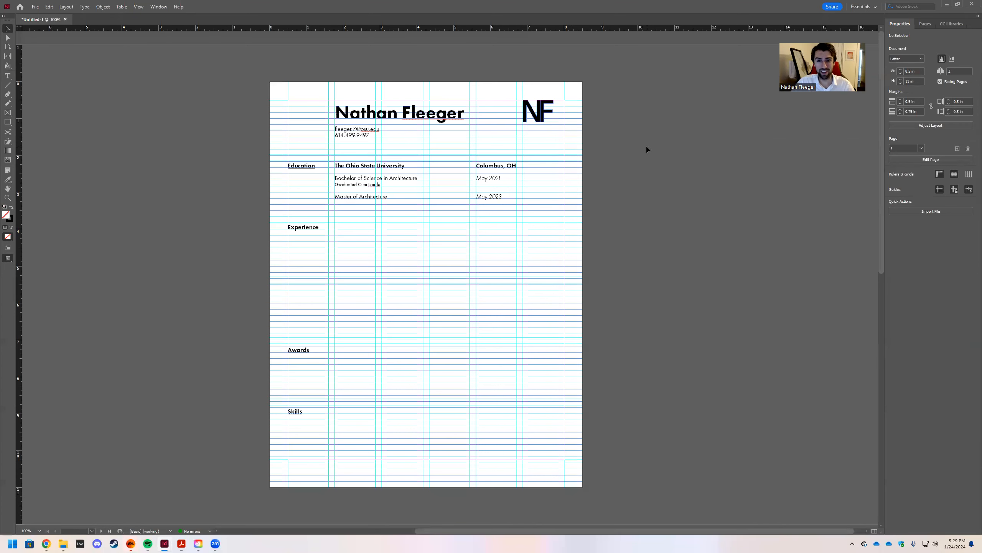
Try stretching the N down to about 1.49 in, then undo it.
{"action": "left_click", "coordinate": [537, 116]}
{"action": "left_click_drag", "start_coordinate": [532, 123], "coordinate": [532, 155]}
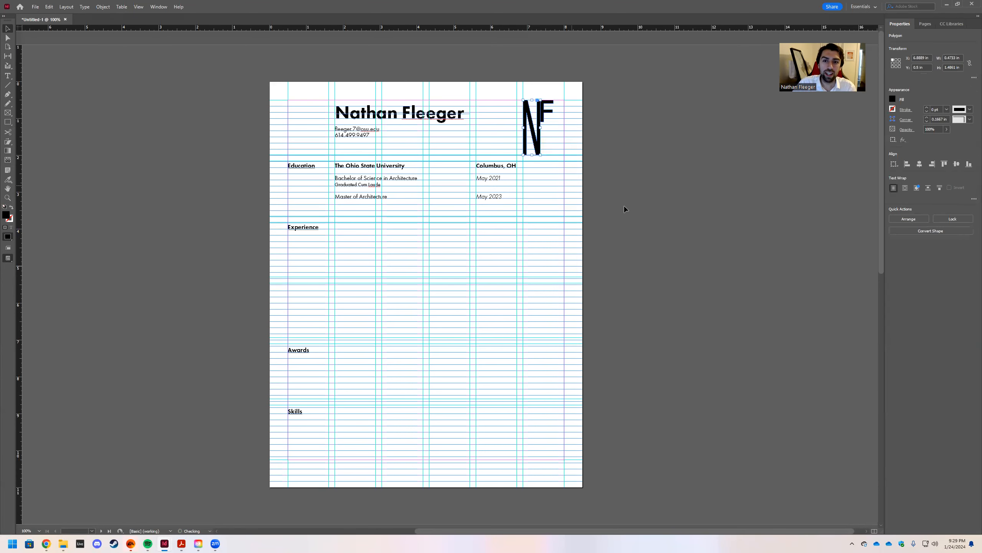
{"action": "key", "text": "ctrl+z"}
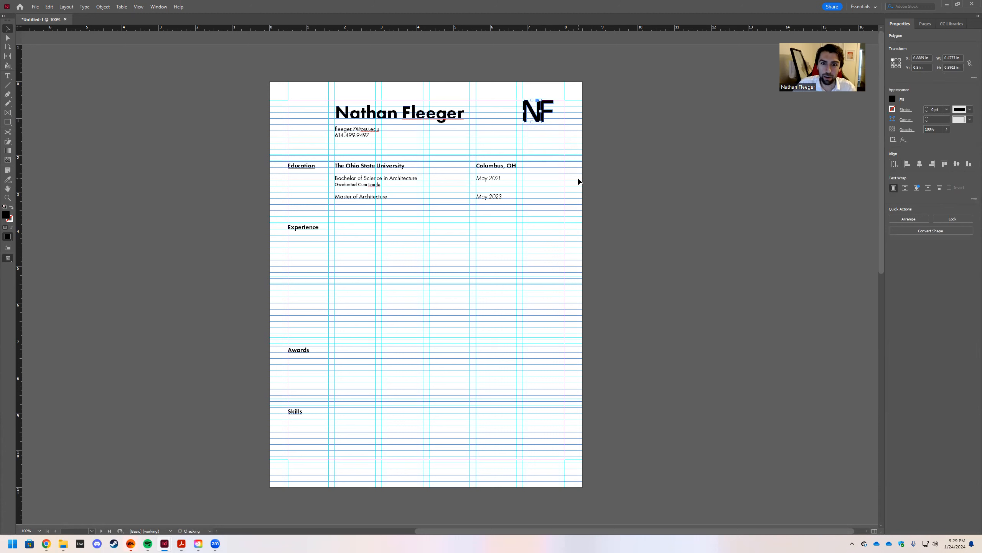
{"action": "left_click", "coordinate": [539, 129]}
Group the N and F into one monogram and reposition it at the top right.
{"action": "left_click_drag", "start_coordinate": [551, 128], "coordinate": [535, 116]}
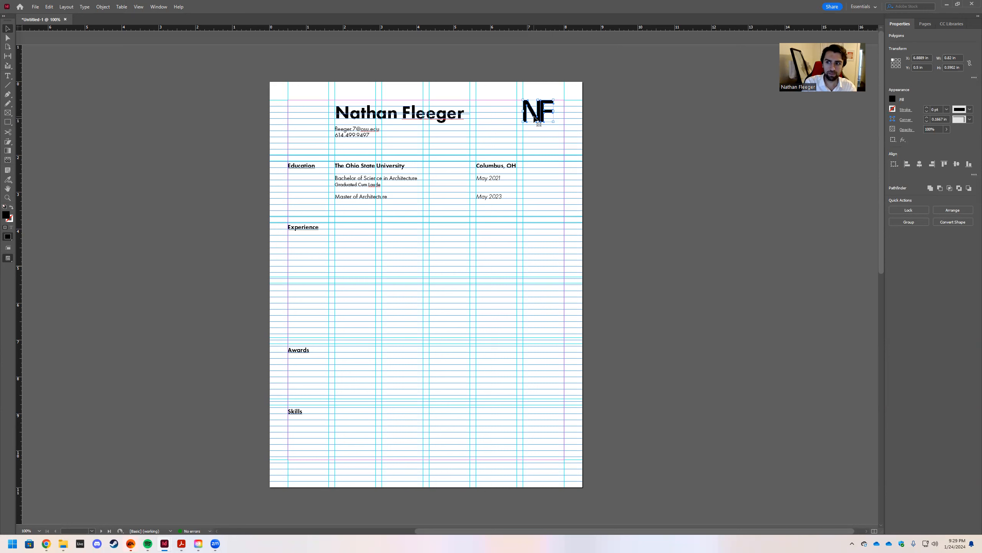
{"action": "left_click", "coordinate": [909, 221]}
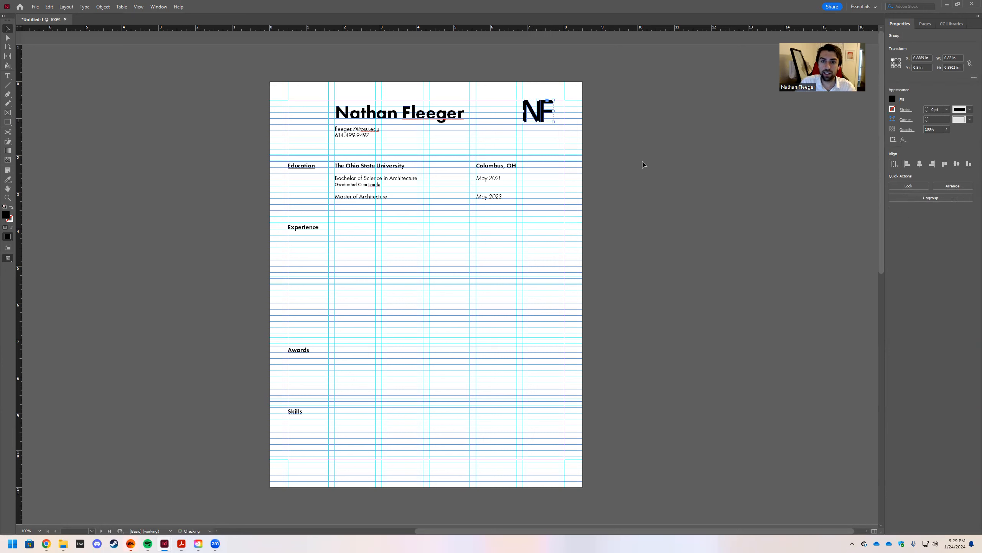
{"action": "mouse_move", "coordinate": [543, 109]}
{"action": "left_mouse_down"}
{"action": "mouse_move", "coordinate": [546, 137]}
{"action": "mouse_move", "coordinate": [554, 112]}
{"action": "mouse_move", "coordinate": [536, 116]}
{"action": "mouse_move", "coordinate": [564, 137]}
{"action": "mouse_move", "coordinate": [573, 132]}
{"action": "mouse_move", "coordinate": [542, 144]}
{"action": "mouse_move", "coordinate": [561, 155]}
{"action": "mouse_move", "coordinate": [566, 128]}
{"action": "mouse_move", "coordinate": [553, 123]}
{"action": "left_mouse_up"}
{"action": "left_click", "coordinate": [537, 138]}
Undo the enlargement, resize the NF group to about 0.96 × 0.69 in, and preview.
{"action": "key", "text": "ctrl+z"}
{"action": "key", "text": "ctrl+z"}
{"action": "left_click", "coordinate": [566, 144]}
{"action": "key", "text": "w"}
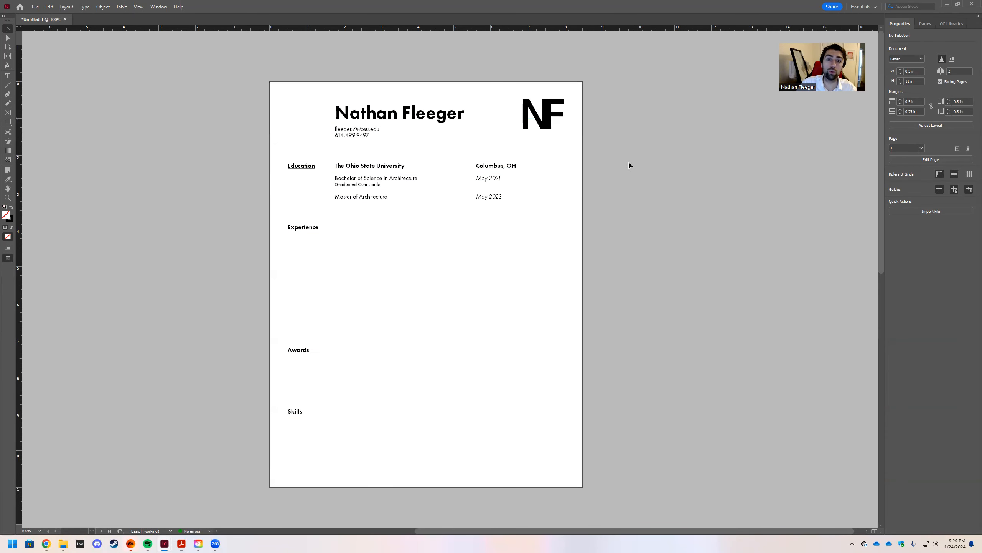
{"action": "key", "text": "w"}
{"action": "left_click", "coordinate": [561, 126]}
{"action": "left_click_drag", "start_coordinate": [561, 127], "coordinate": [555, 123]}
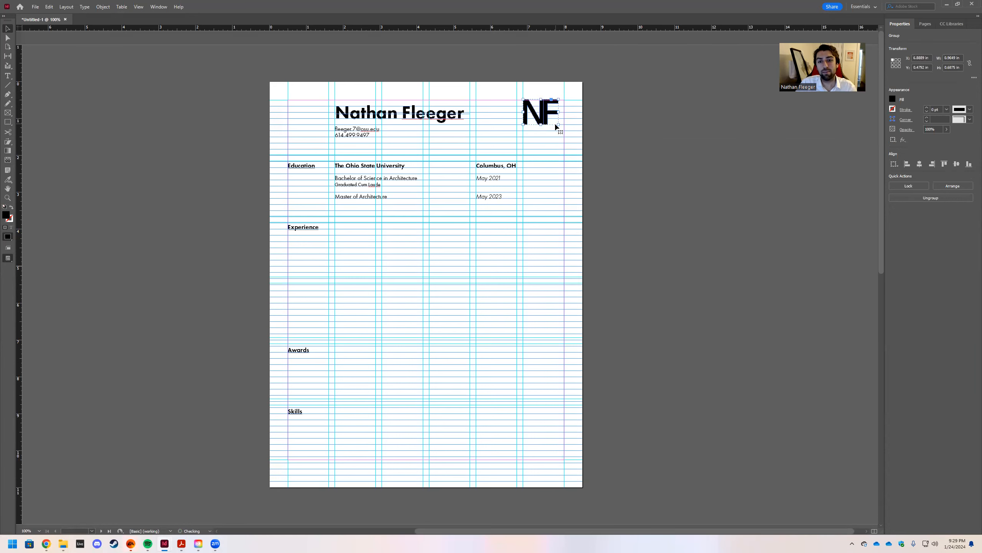
{"action": "left_click", "coordinate": [572, 138]}
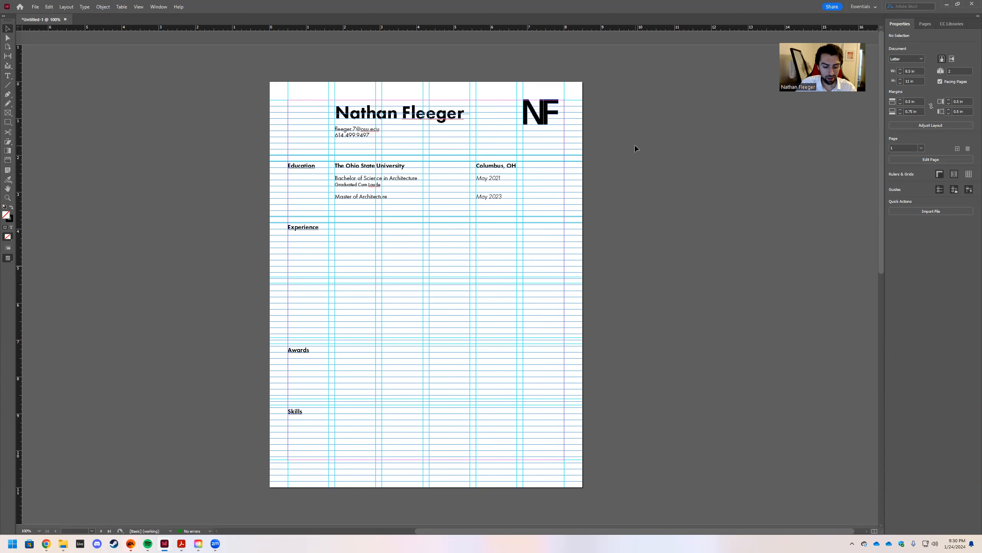
{"action": "key", "text": "w"}
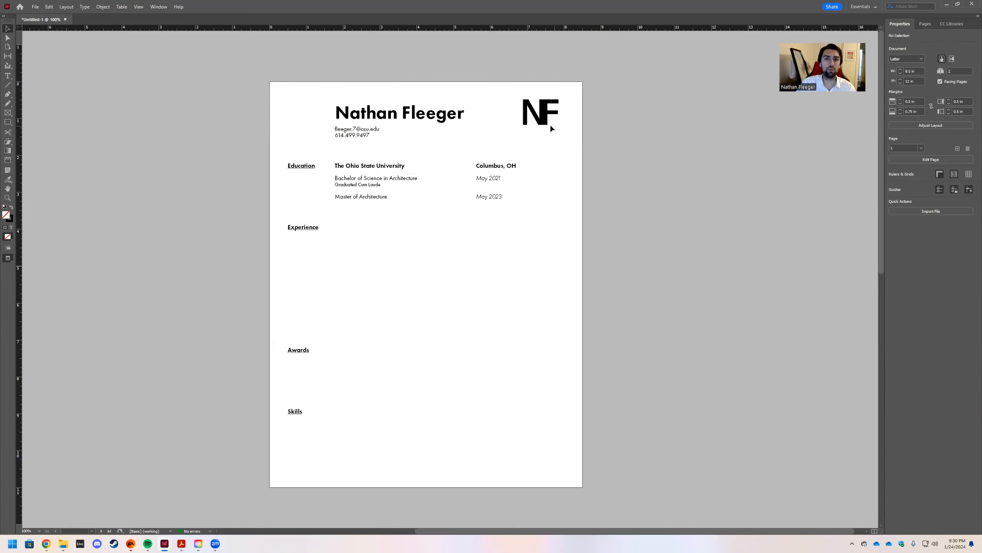
Try placing the NF logo to the left, beside the name.
{"action": "left_click_drag", "start_coordinate": [538, 121], "coordinate": [500, 118]}
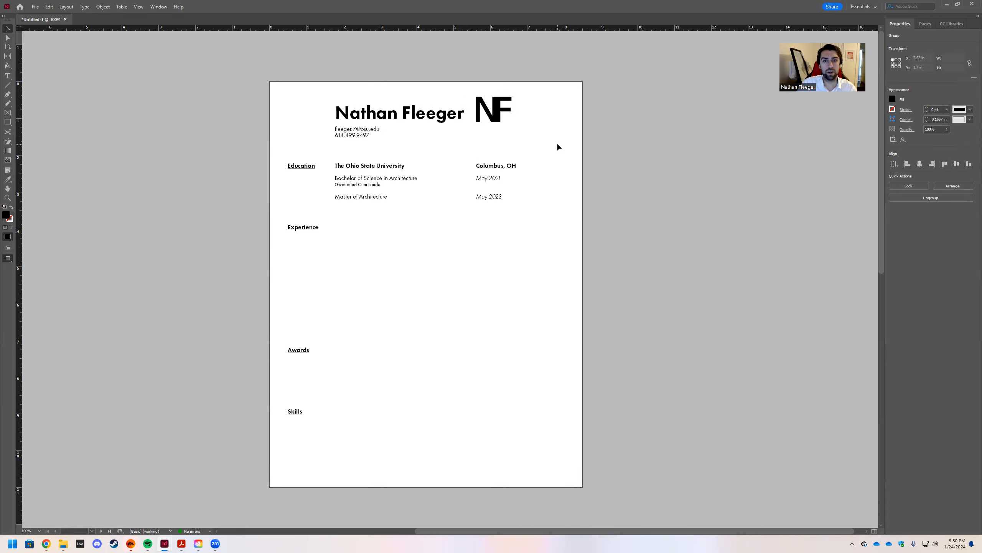
{"action": "left_click", "coordinate": [624, 161]}
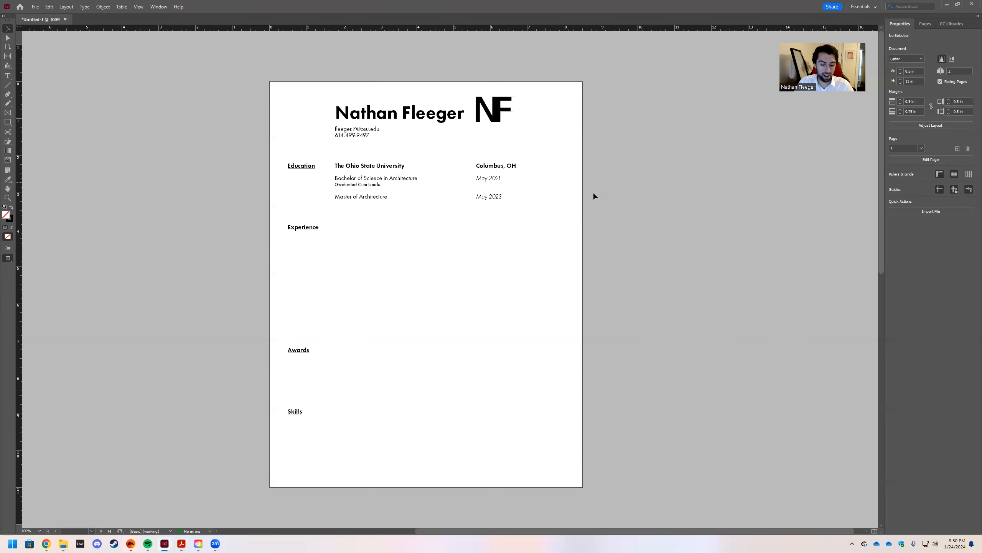
{"action": "key", "text": "w"}
Move the NF logo back to the right edge with its top at 0.5 in.
{"action": "left_click_drag", "start_coordinate": [495, 116], "coordinate": [504, 119]}
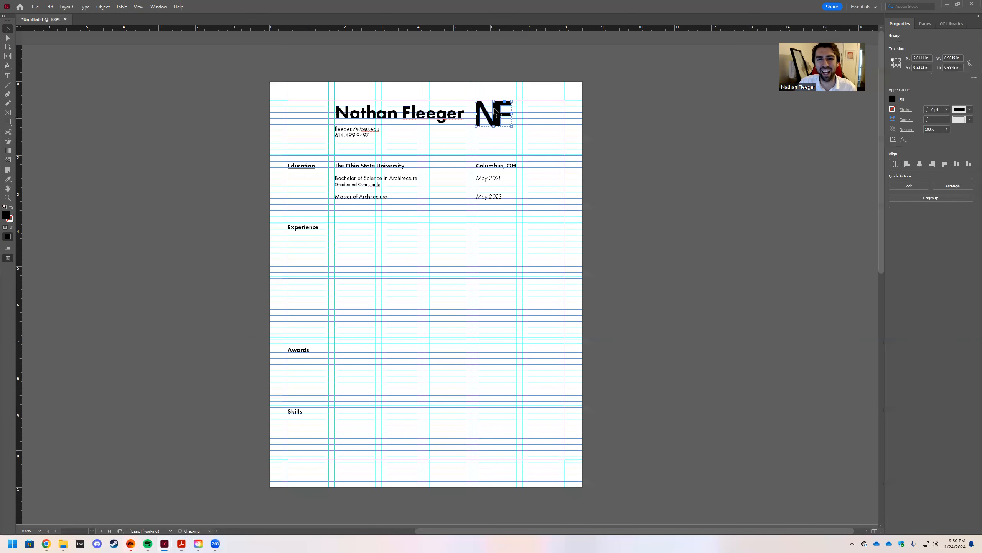
{"action": "key", "text": "ctrl+equal"}
{"action": "key", "text": "ctrl+equal"}
{"action": "key", "text": "ctrl+equal"}
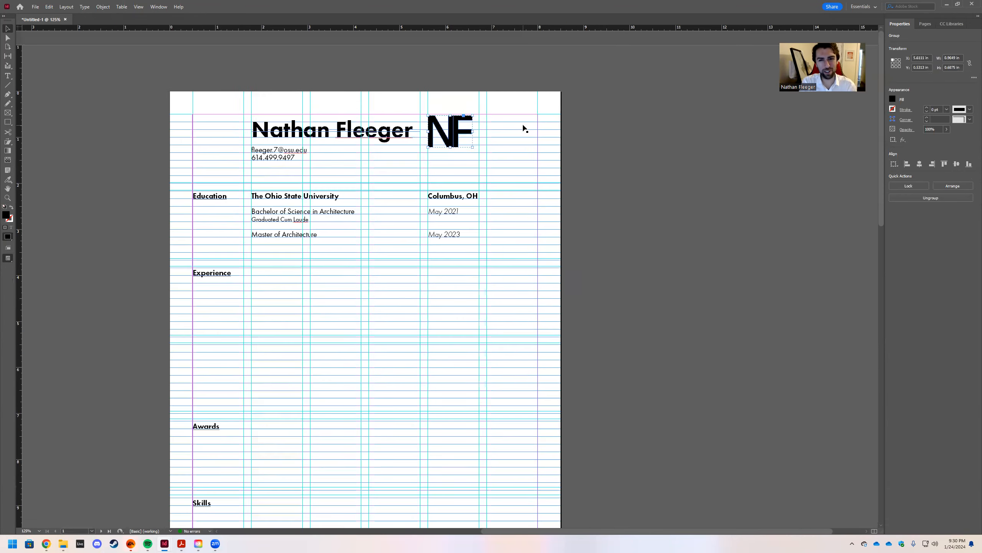
{"action": "left_click_drag", "start_coordinate": [434, 190], "coordinate": [529, 188]}
Change the name heading's font style from Futura PT Heavy to Medium.
{"action": "left_click", "coordinate": [541, 219]}
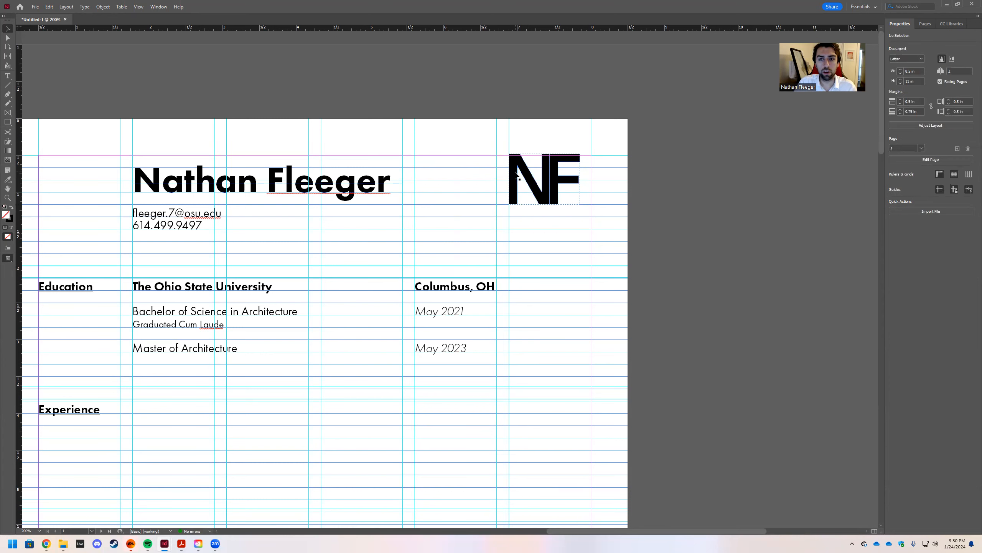
{"action": "left_click", "coordinate": [516, 176]}
{"action": "left_click", "coordinate": [391, 184]}
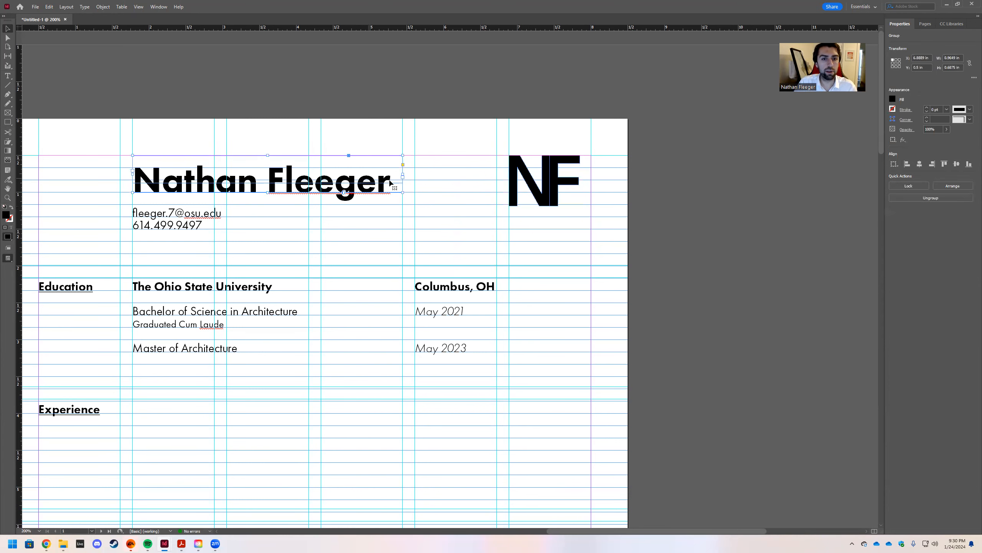
{"action": "triple_click", "coordinate": [390, 184]}
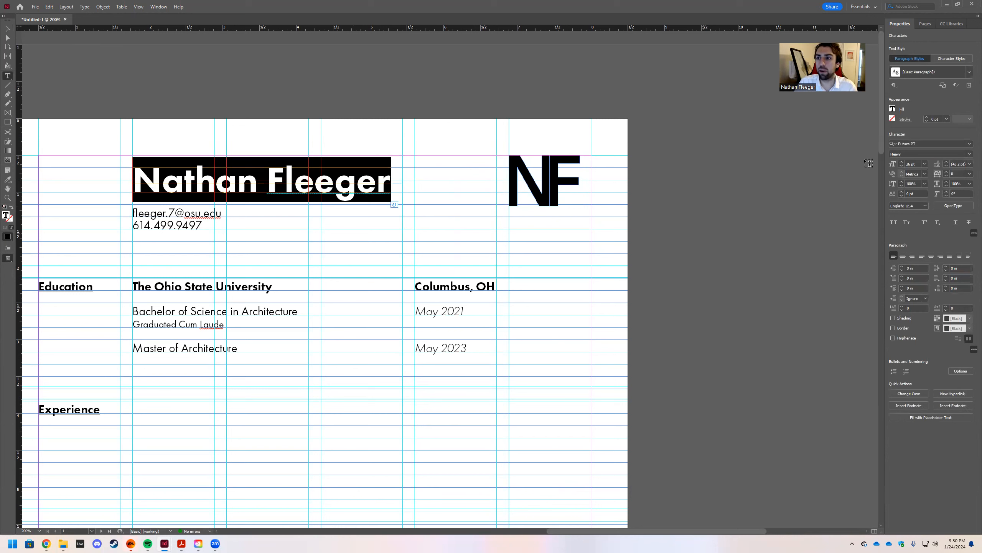
{"action": "left_click", "coordinate": [970, 154]}
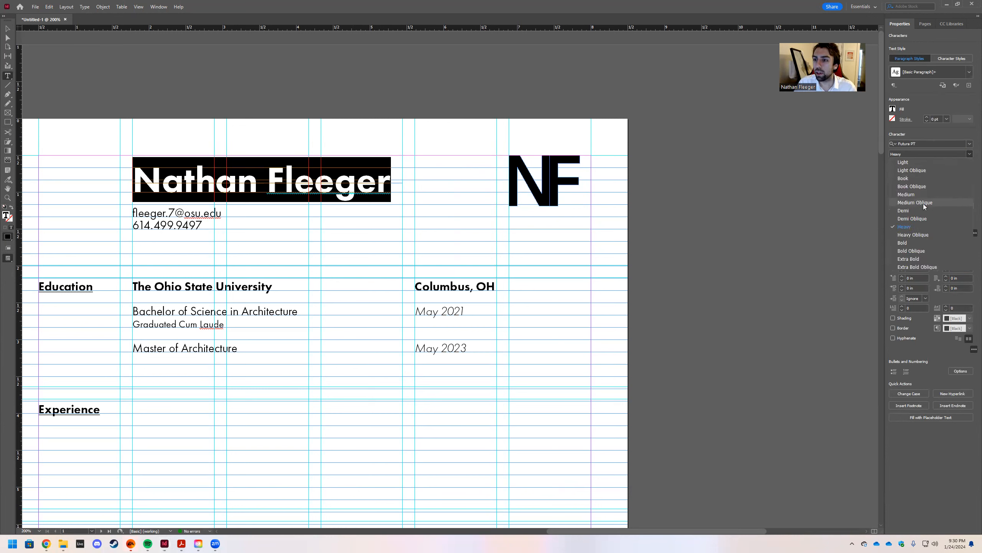
{"action": "left_click", "coordinate": [907, 194]}
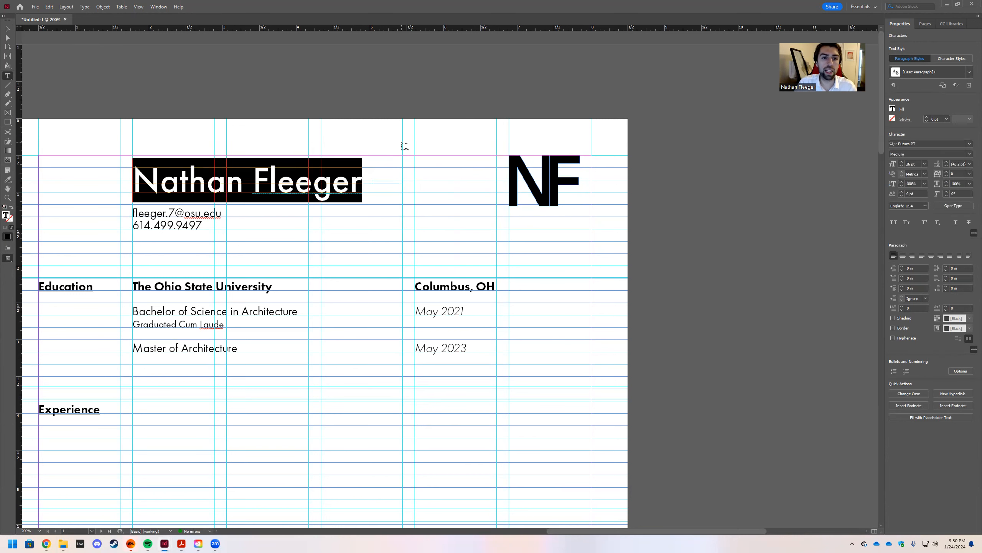
{"action": "key", "text": "Escape"}
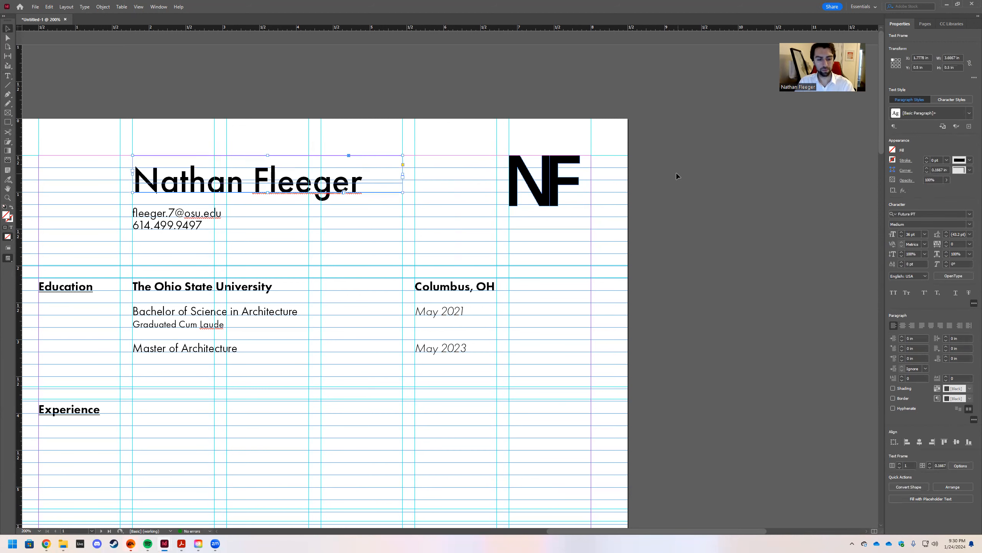
Preview the page without guides and zoom out to see the whole page.
{"action": "key", "text": "w"}
{"action": "scroll", "coordinate": [682, 167], "scroll_direction": "down", "scroll_amount": 2}
{"action": "left_click", "coordinate": [677, 186]}
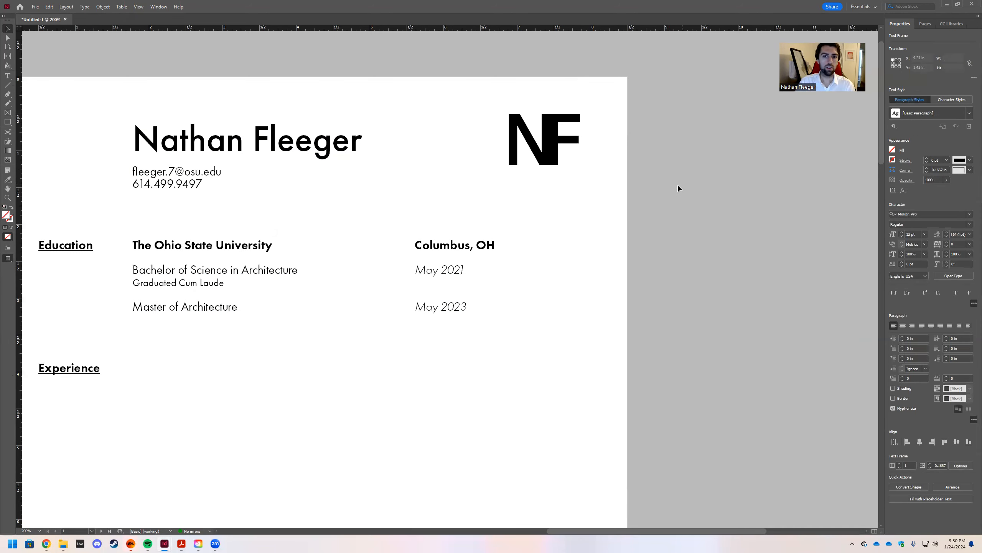
{"action": "key", "text": "ctrl+minus"}
{"action": "key", "text": "ctrl+minus"}
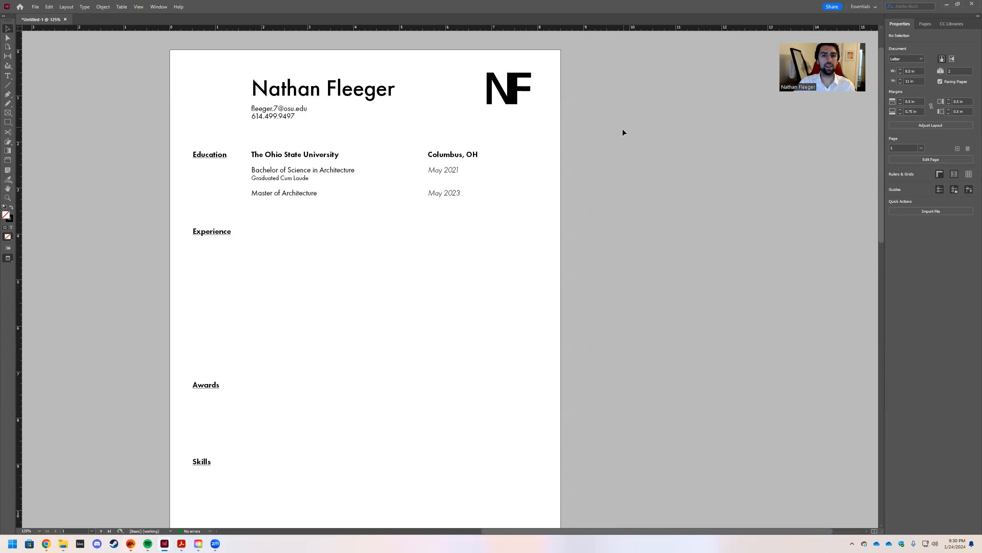
Move the May 2021 and May 2023 date frames into the right column.
{"action": "left_click", "coordinate": [445, 157]}
{"action": "left_click", "coordinate": [445, 156], "text": "shift"}
{"action": "left_click", "coordinate": [635, 227]}
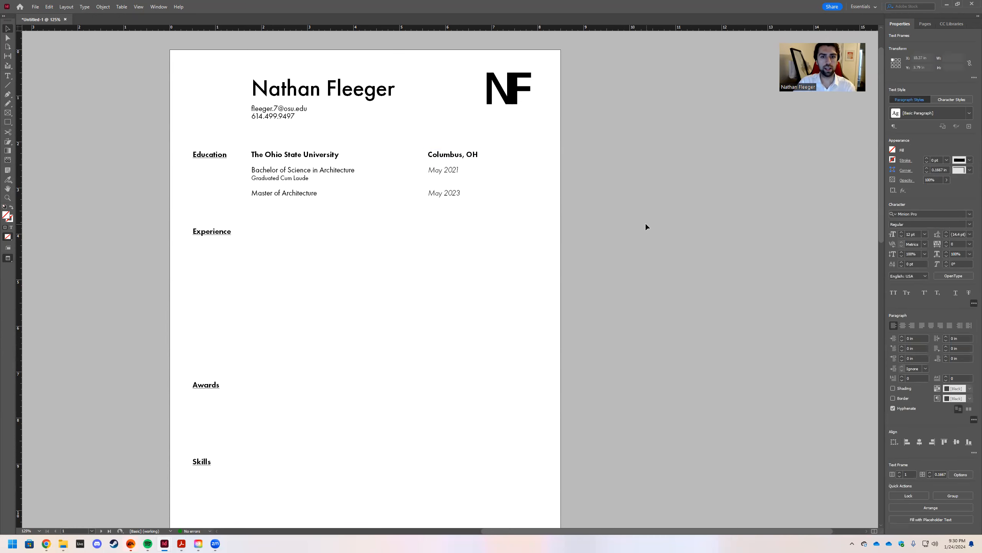
{"action": "key", "text": "w"}
{"action": "left_click", "coordinate": [443, 170], "text": "shift"}
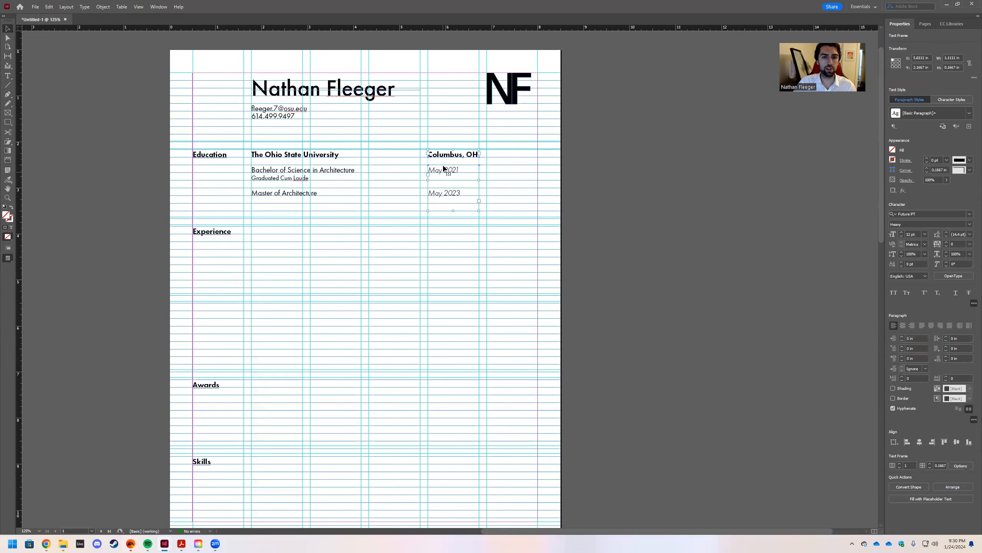
{"action": "left_click_drag", "start_coordinate": [445, 156], "coordinate": [502, 157]}
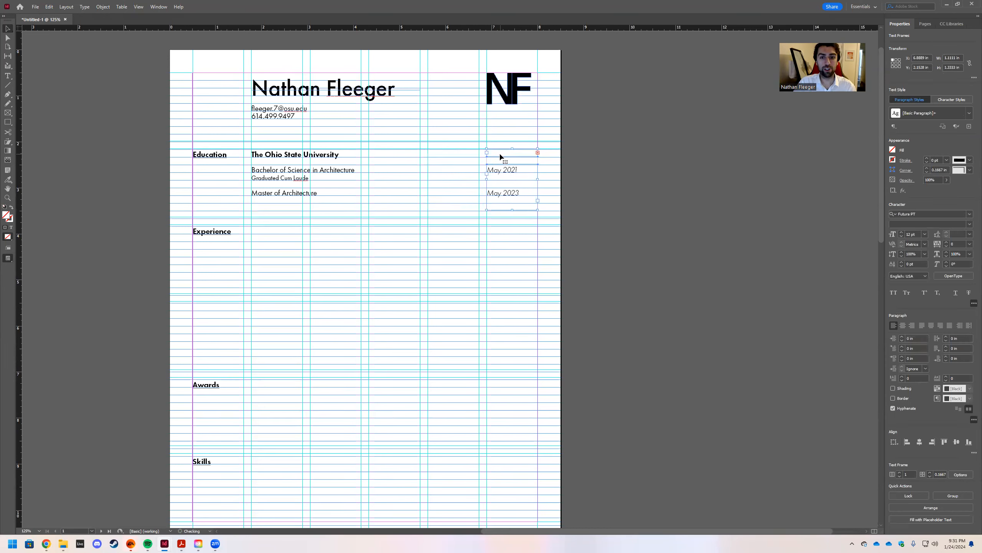
{"action": "left_click", "coordinate": [557, 171]}
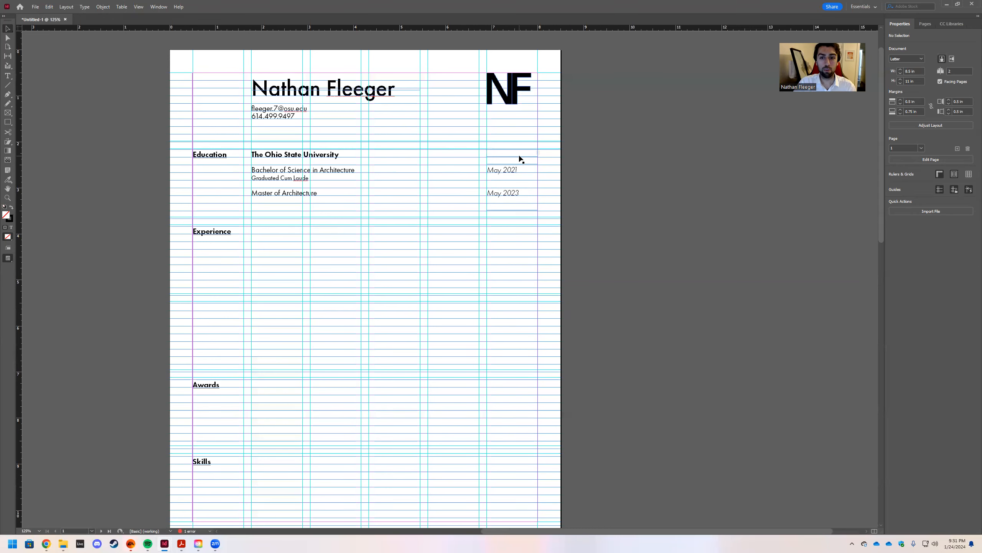
Resize the empty frame above the dates to reveal Columbus, OH, then preview the page.
{"action": "left_click", "coordinate": [537, 156]}
{"action": "mouse_move", "coordinate": [538, 157]}
{"action": "left_mouse_down"}
{"action": "mouse_move", "coordinate": [557, 160]}
{"action": "mouse_move", "coordinate": [544, 158]}
{"action": "left_mouse_up"}
{"action": "scroll", "coordinate": [499, 156], "scroll_direction": "up", "scroll_amount": 1}
{"action": "left_click", "coordinate": [588, 190]}
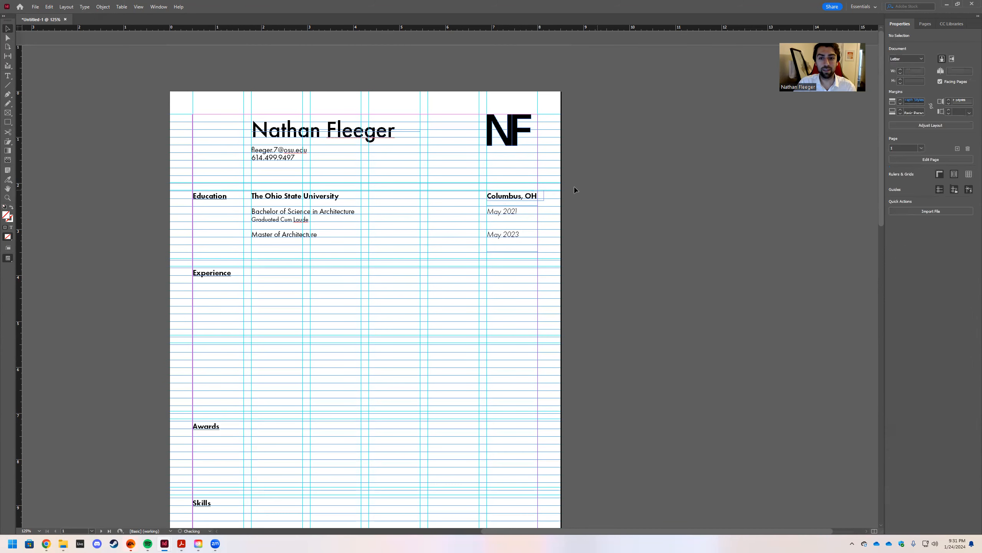
{"action": "left_click", "coordinate": [539, 197]}
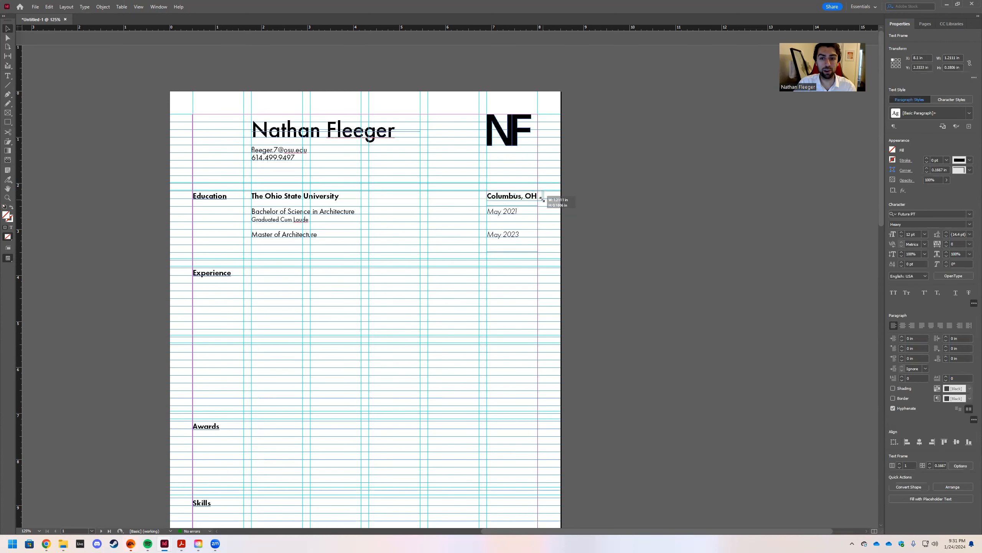
{"action": "left_click", "coordinate": [586, 204]}
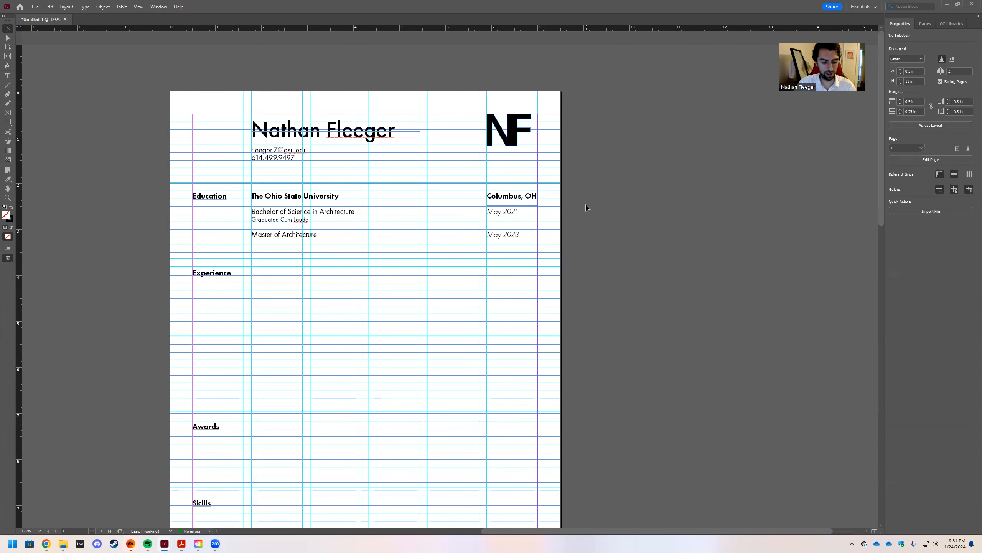
{"action": "key", "text": "w"}
{"action": "scroll", "coordinate": [608, 135], "scroll_direction": "down", "scroll_amount": 1}
{"action": "scroll", "coordinate": [612, 169], "scroll_direction": "up", "scroll_amount": 1}
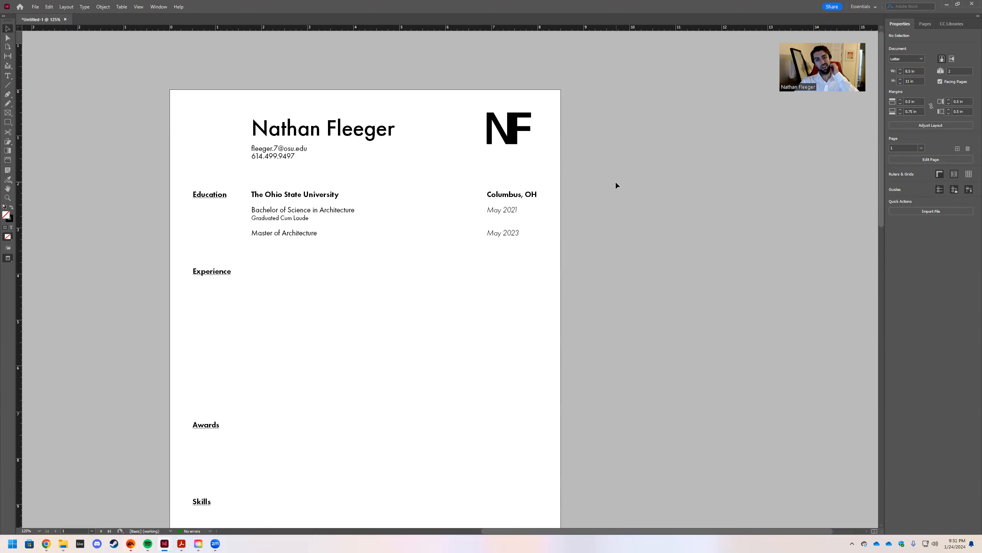
Leave Preview and select The Ohio State University text frame.
{"action": "scroll", "coordinate": [598, 185], "scroll_direction": "down", "scroll_amount": 1}
{"action": "scroll", "coordinate": [598, 185], "scroll_direction": "down", "scroll_amount": 2}
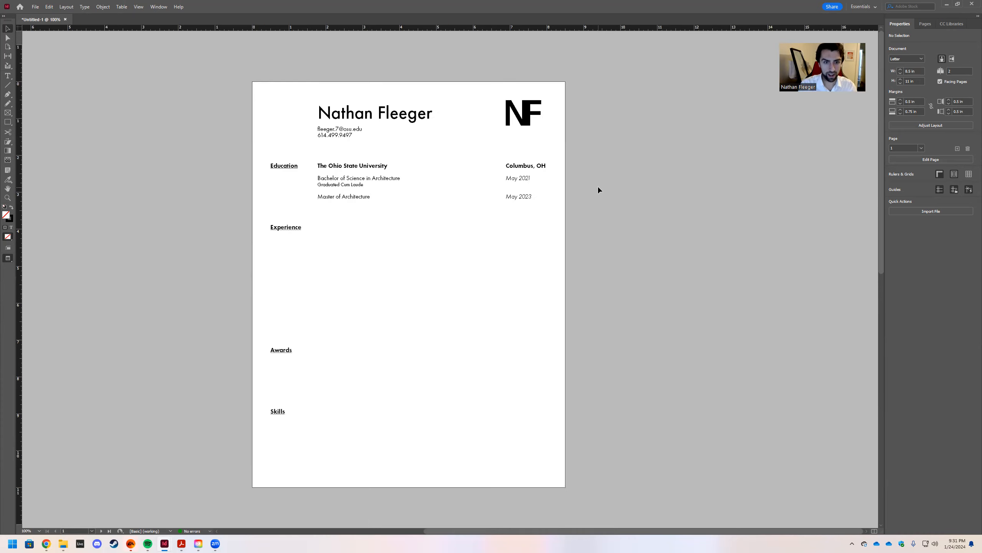
{"action": "scroll", "coordinate": [598, 185], "scroll_direction": "up", "scroll_amount": 1}
{"action": "scroll", "coordinate": [597, 185], "scroll_direction": "up", "scroll_amount": 1}
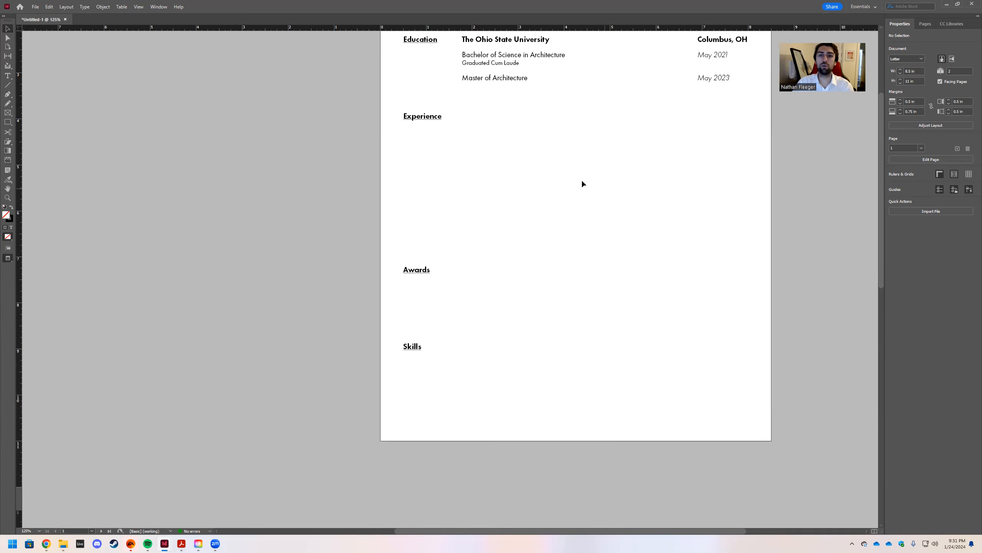
{"action": "scroll", "coordinate": [542, 171], "scroll_direction": "right", "scroll_amount": 3}
{"action": "scroll", "coordinate": [508, 160], "scroll_direction": "down", "scroll_amount": 1}
{"action": "scroll", "coordinate": [528, 169], "scroll_direction": "up", "scroll_amount": 4}
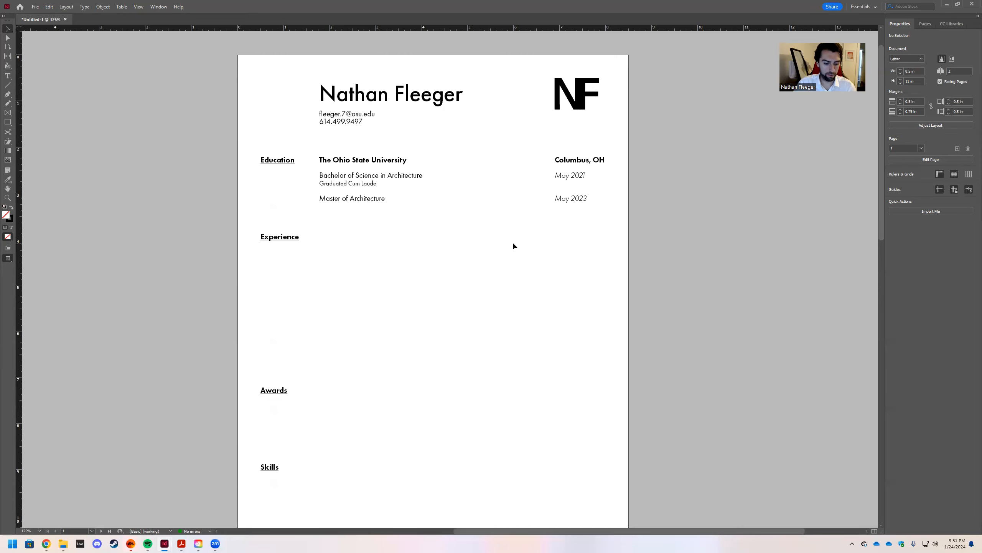
{"action": "key", "text": "w"}
{"action": "left_click", "coordinate": [341, 163]}
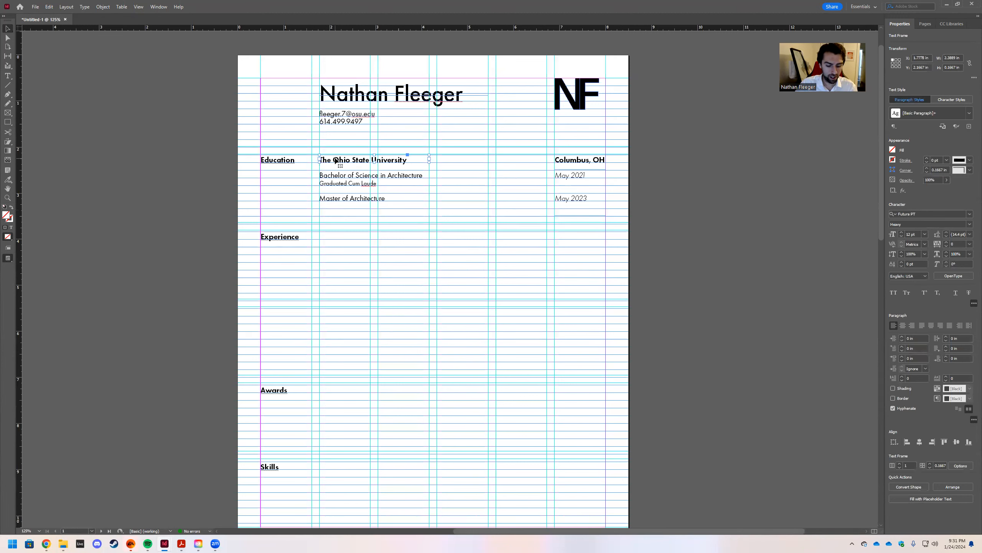
Paste a copy of the university line beside the Experience heading and select its text.
{"action": "key", "text": "ctrl+v"}
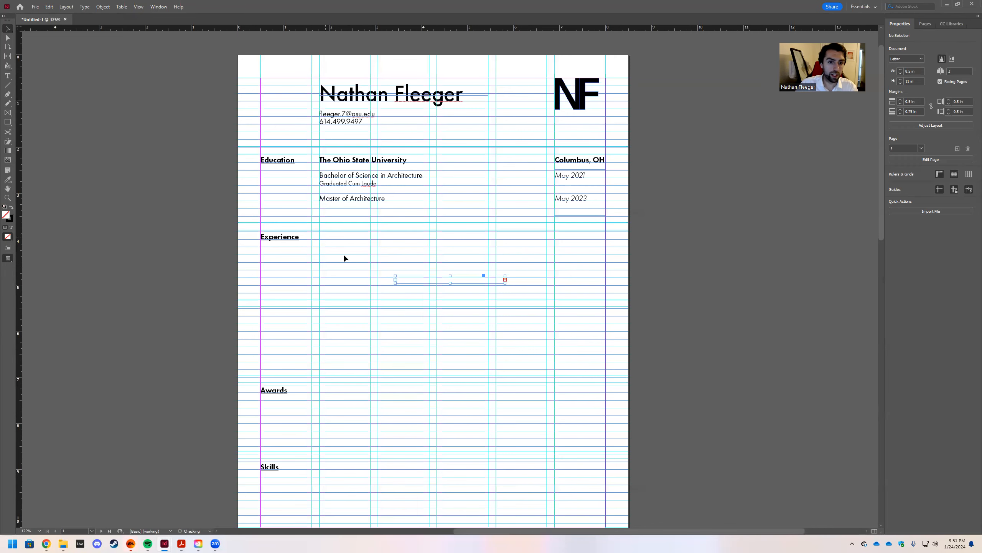
{"action": "left_click_drag", "start_coordinate": [421, 279], "coordinate": [341, 231]}
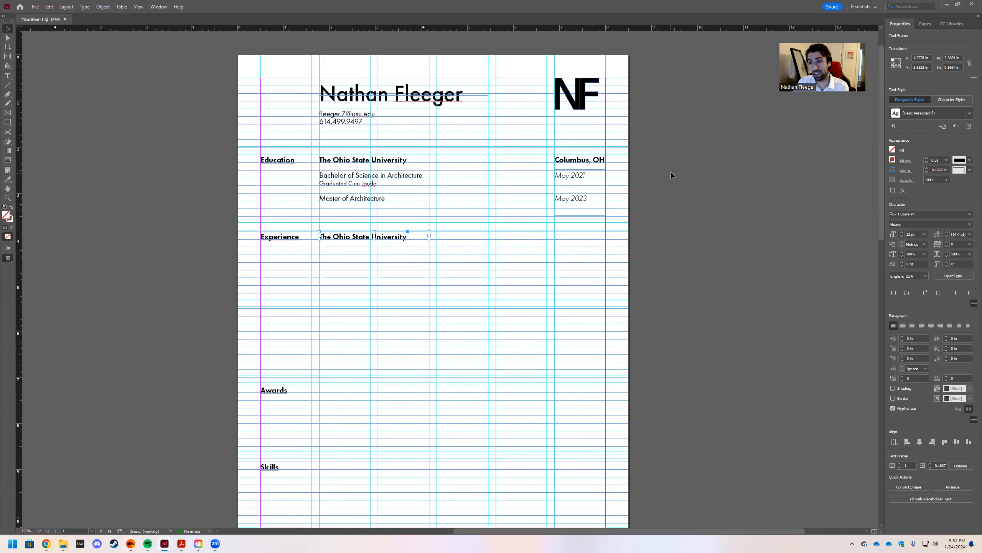
{"action": "double_click", "coordinate": [408, 237]}
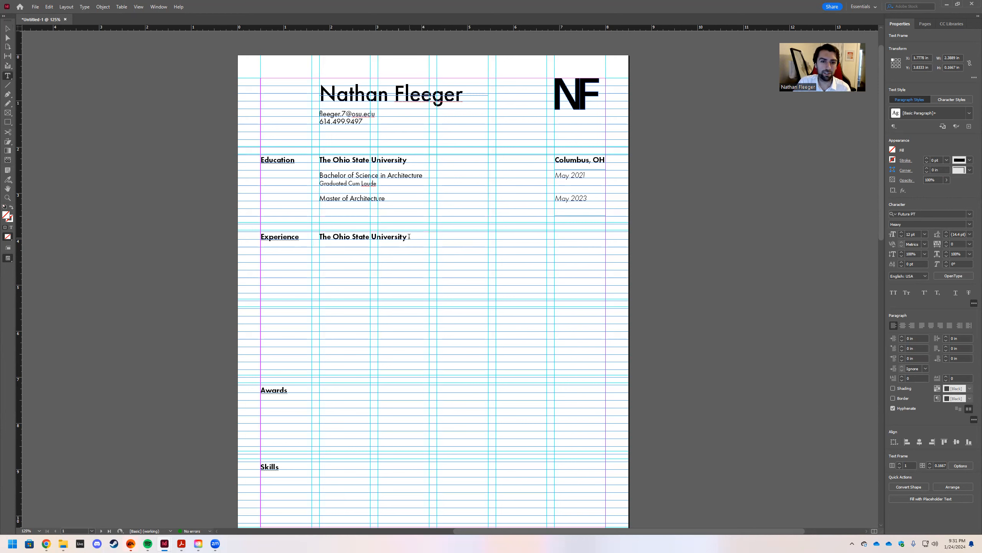
{"action": "left_click_drag", "start_coordinate": [409, 237], "coordinate": [320, 237]}
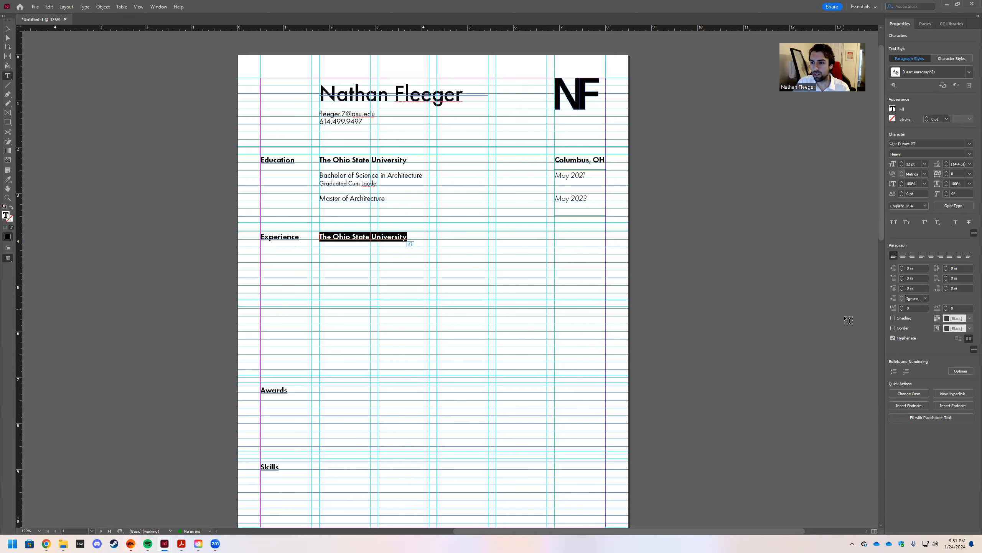
Create a Titles paragraph style from the bold heading, trying it on the degree lines then undoing.
{"action": "left_click", "coordinate": [970, 86]}
{"action": "type", "text": "Titles"}
{"action": "key", "text": "Return"}
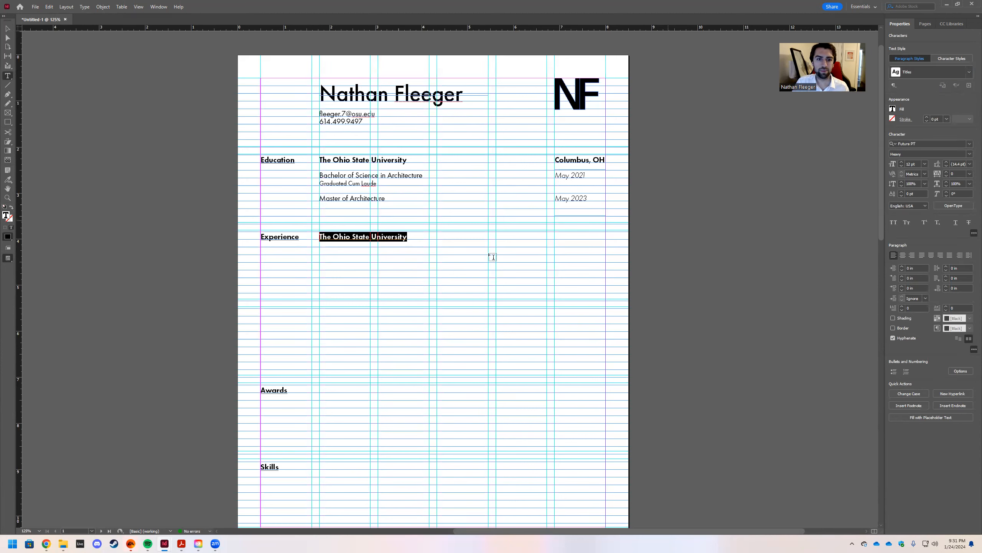
{"action": "left_click_drag", "start_coordinate": [386, 199], "coordinate": [319, 174]}
{"action": "left_click", "coordinate": [970, 72]}
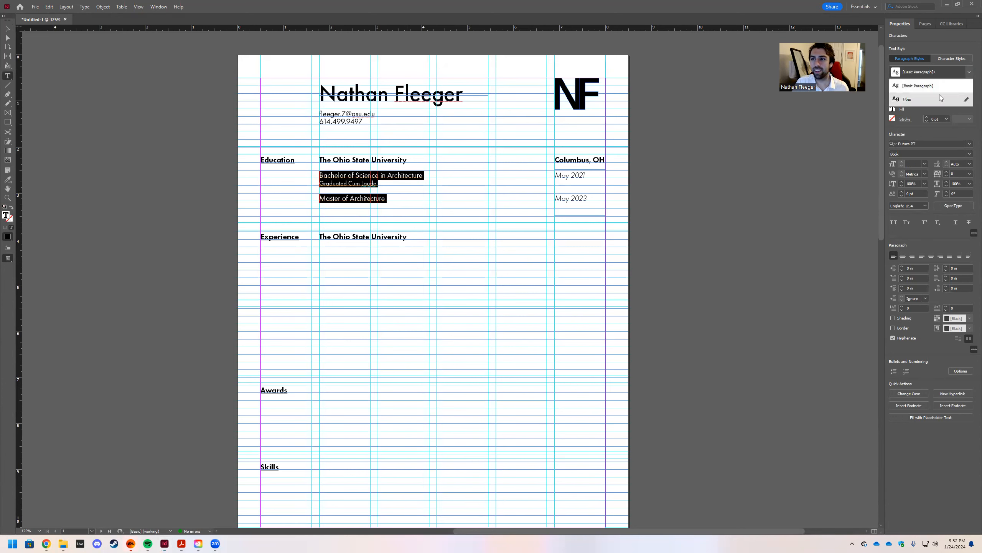
{"action": "left_click", "coordinate": [936, 96]}
{"action": "left_click", "coordinate": [480, 235]}
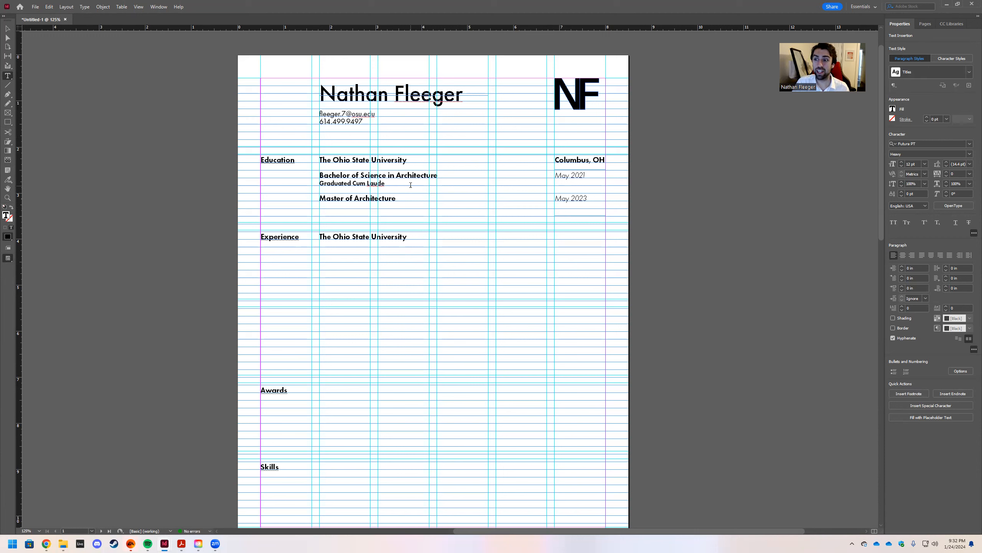
{"action": "left_click", "coordinate": [404, 201]}
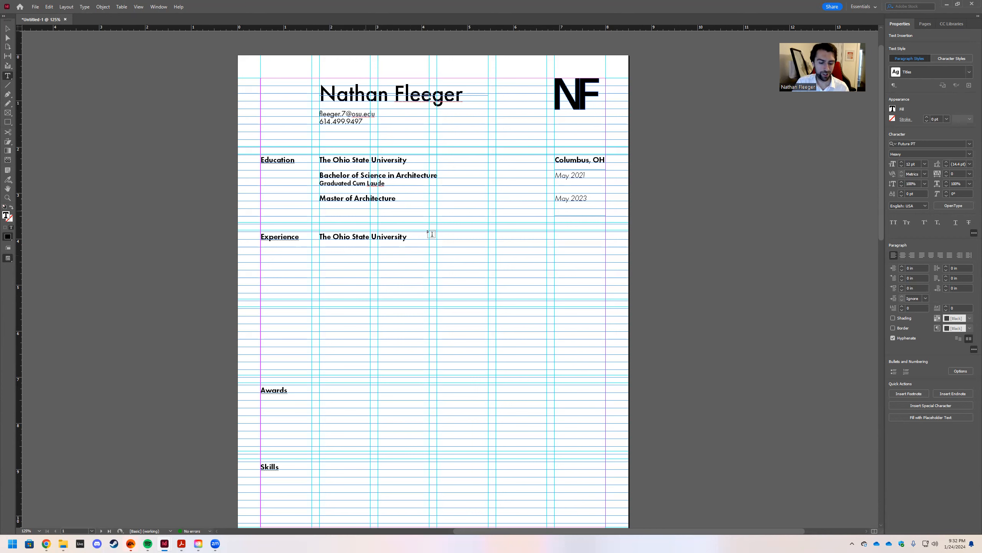
{"action": "key", "text": "ctrl+z"}
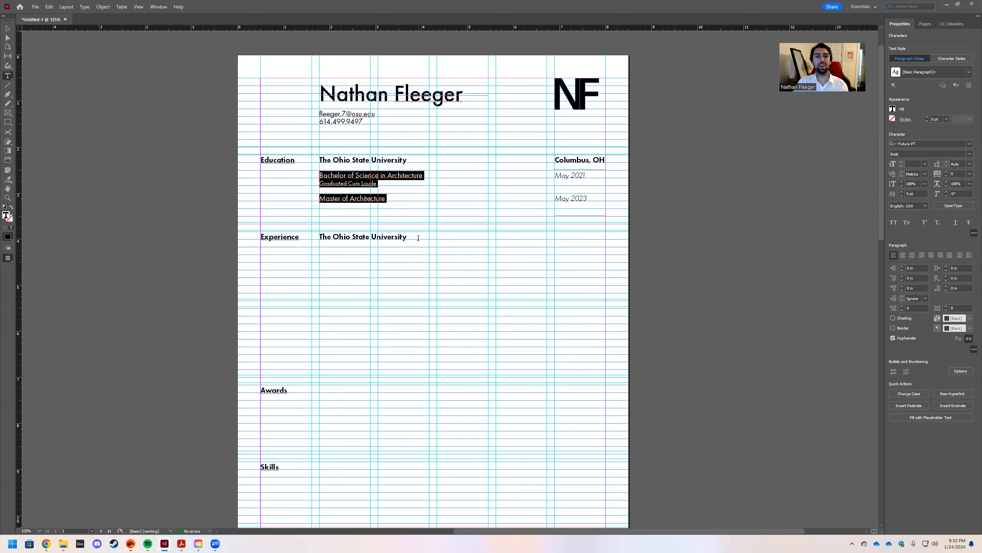
{"action": "left_click", "coordinate": [426, 251]}
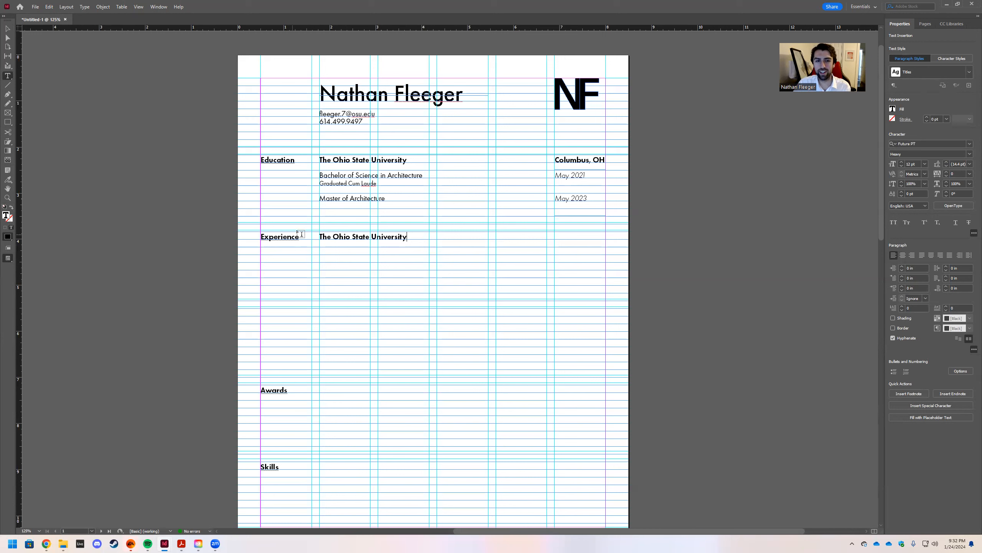
Create a Dates paragraph style from the italic May 2021 and May 2023 dates.
{"action": "left_click_drag", "start_coordinate": [592, 203], "coordinate": [546, 172]}
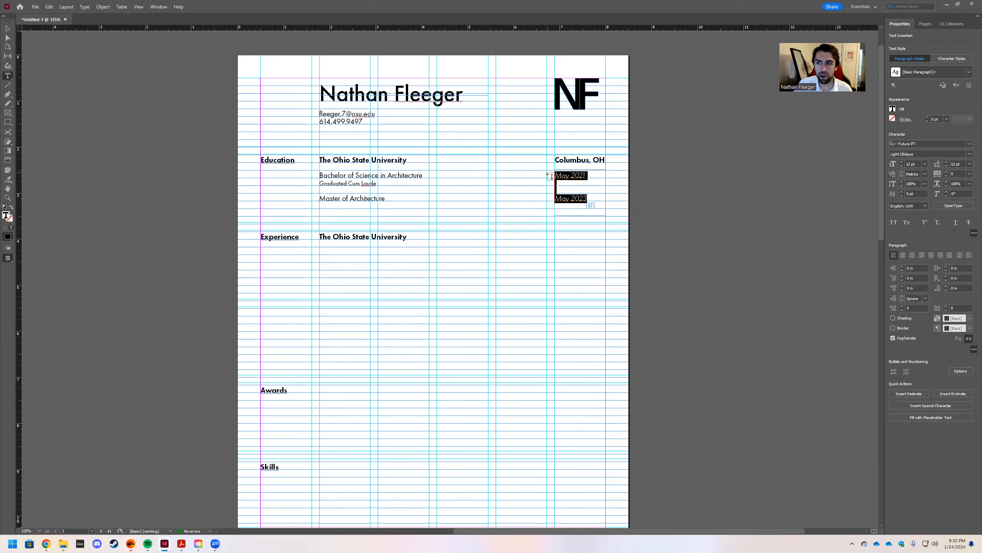
{"action": "left_click", "coordinate": [970, 85]}
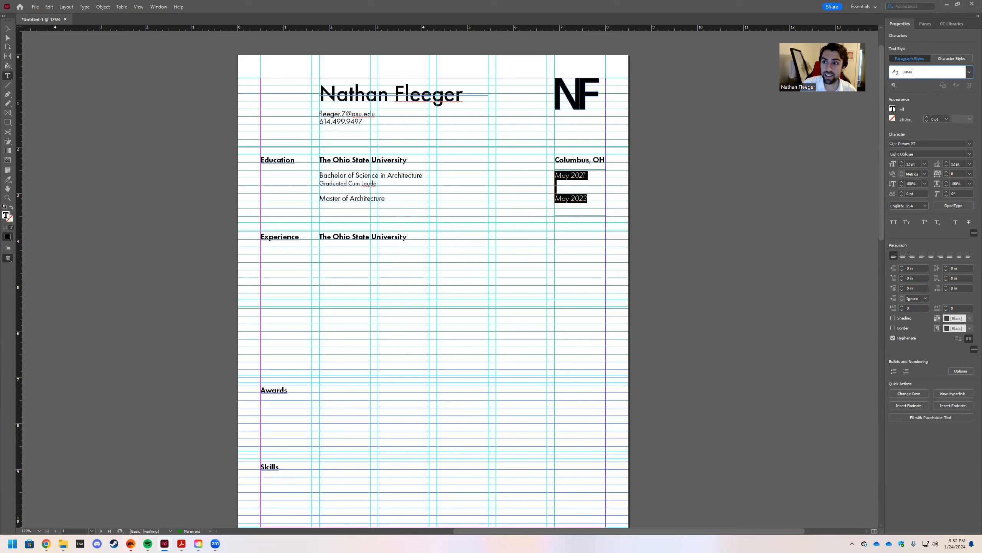
{"action": "type", "text": "Dates"}
{"action": "key", "text": "Return"}
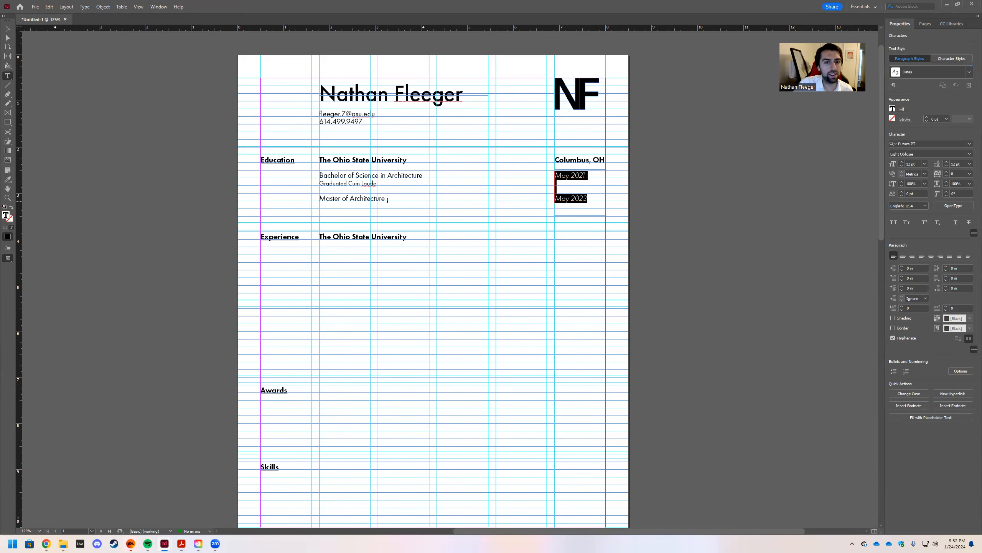
{"action": "left_click", "coordinate": [411, 236]}
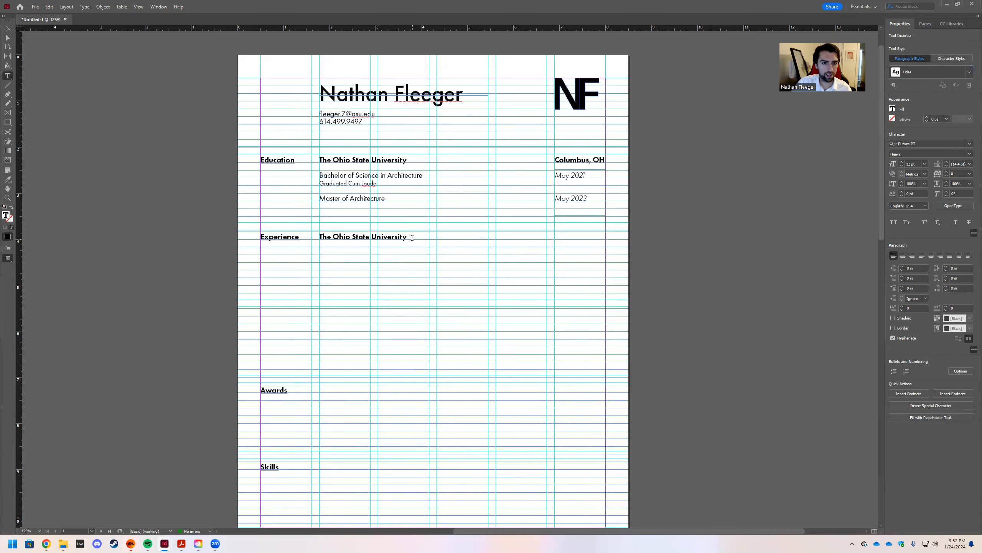
{"action": "left_click_drag", "start_coordinate": [410, 238], "coordinate": [322, 245]}
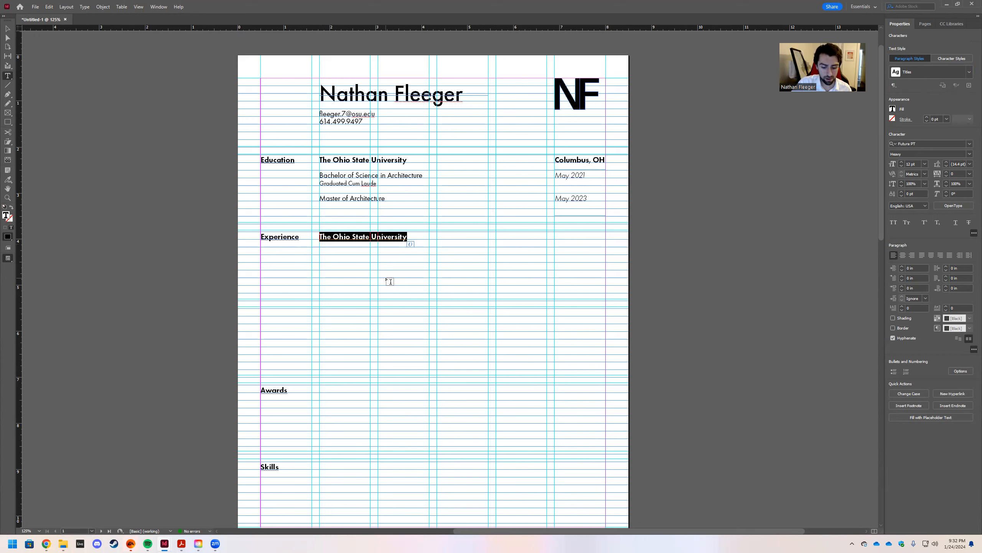
{"action": "type", "text": "Behal"}
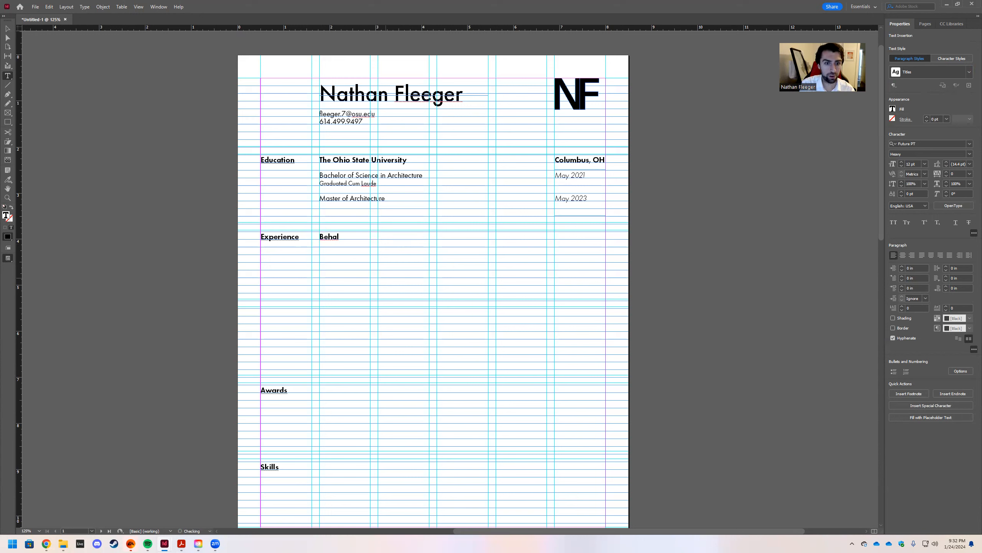
{"action": "type", "text": " Sampson Dietz"}
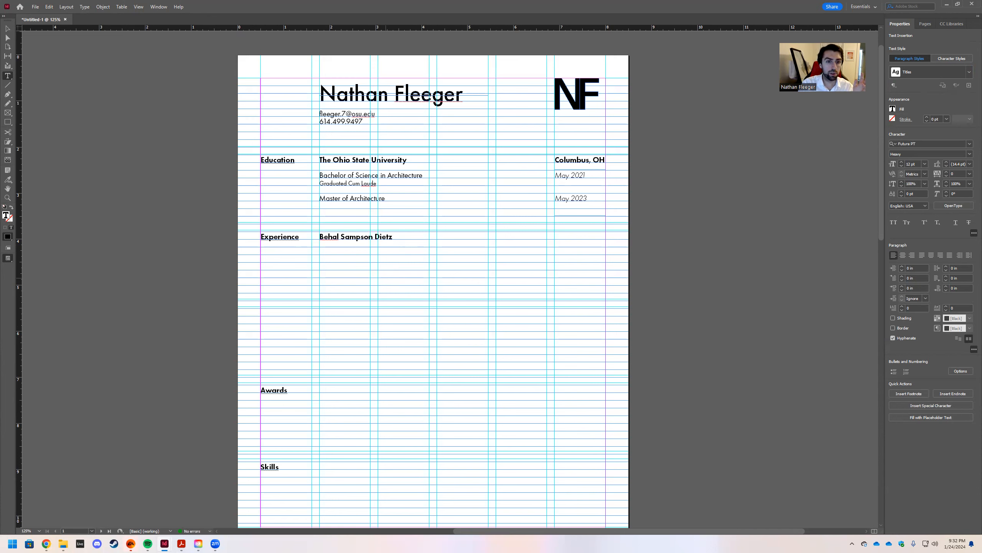
{"action": "key", "text": "Escape"}
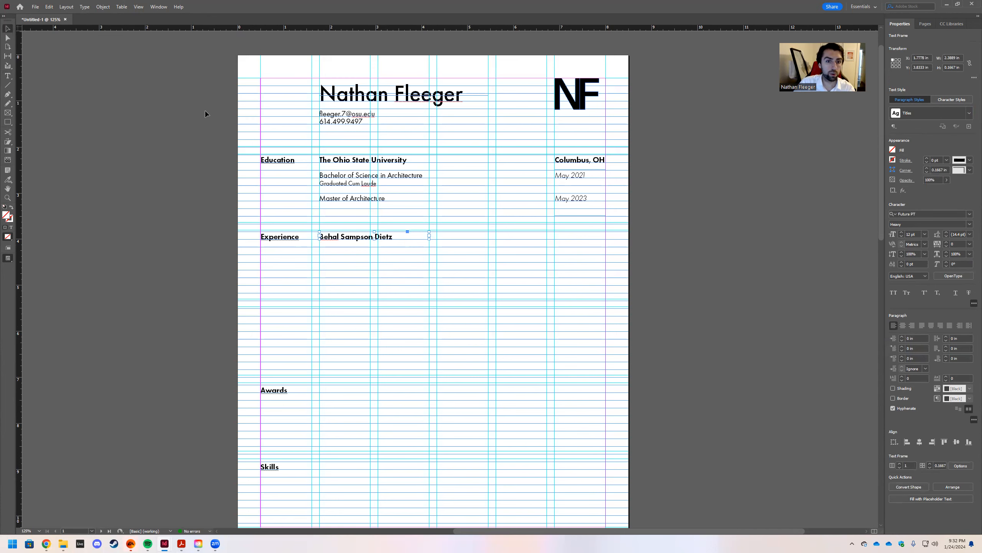
{"action": "left_click", "coordinate": [350, 172]}
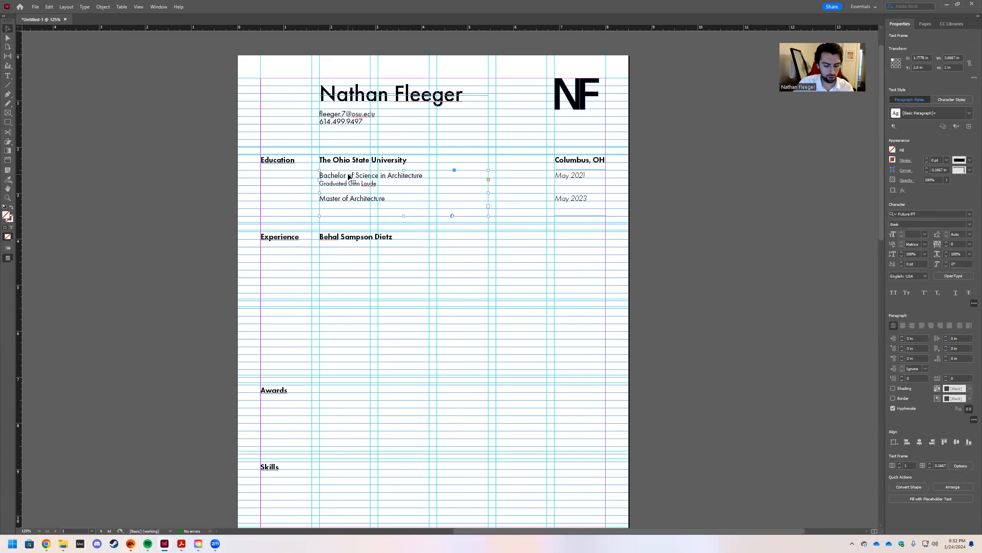
{"action": "left_click", "coordinate": [324, 249]}
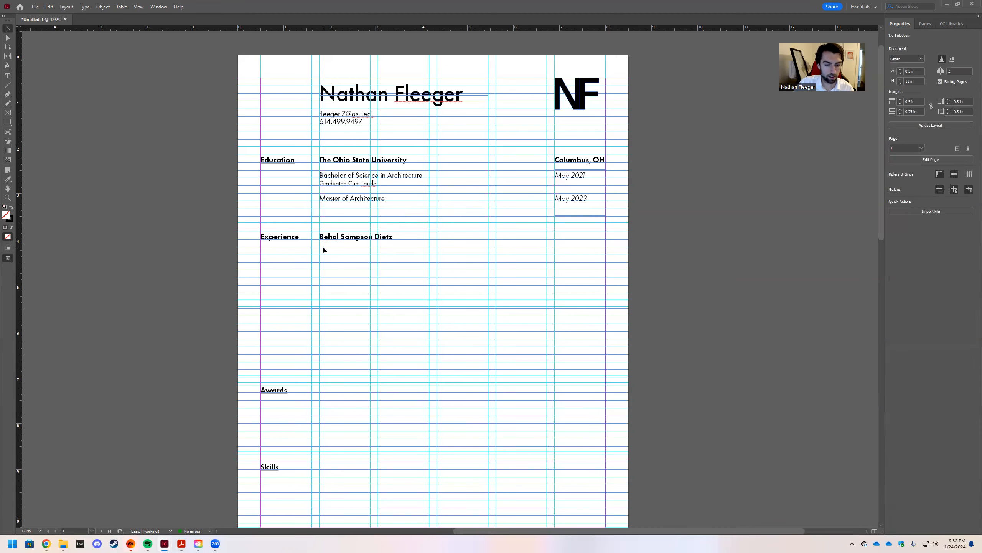
{"action": "key", "text": "ctrl+v"}
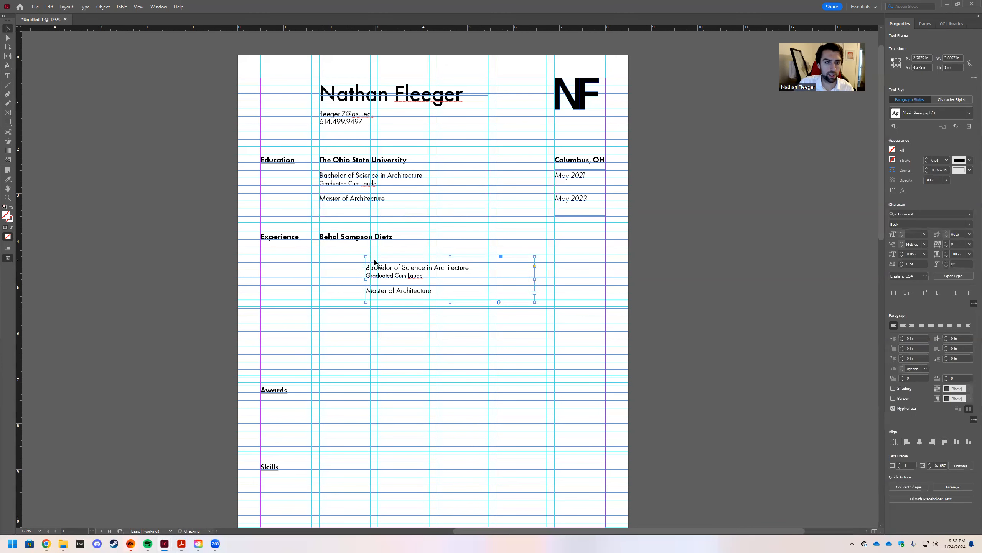
{"action": "left_click_drag", "start_coordinate": [371, 259], "coordinate": [324, 250]}
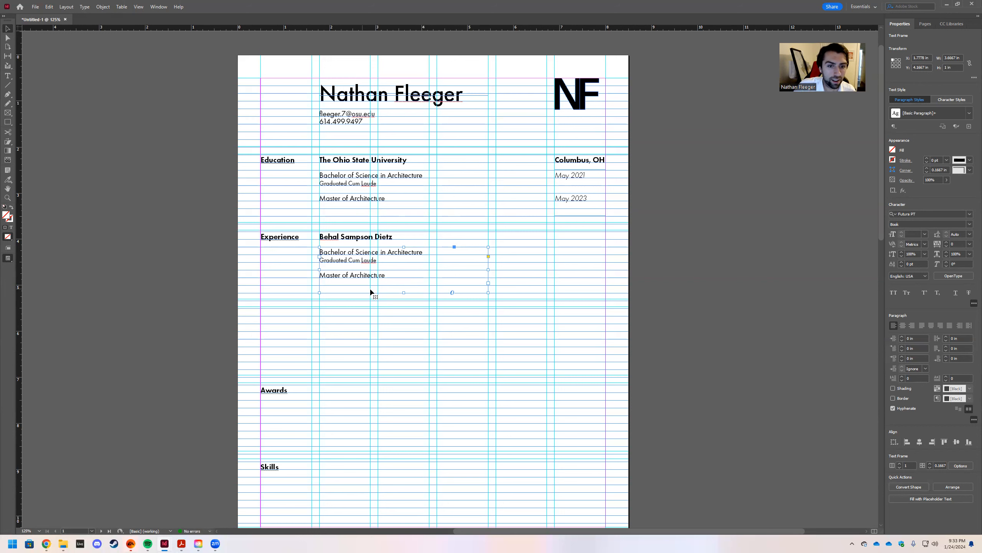
{"action": "double_click", "coordinate": [394, 275]}
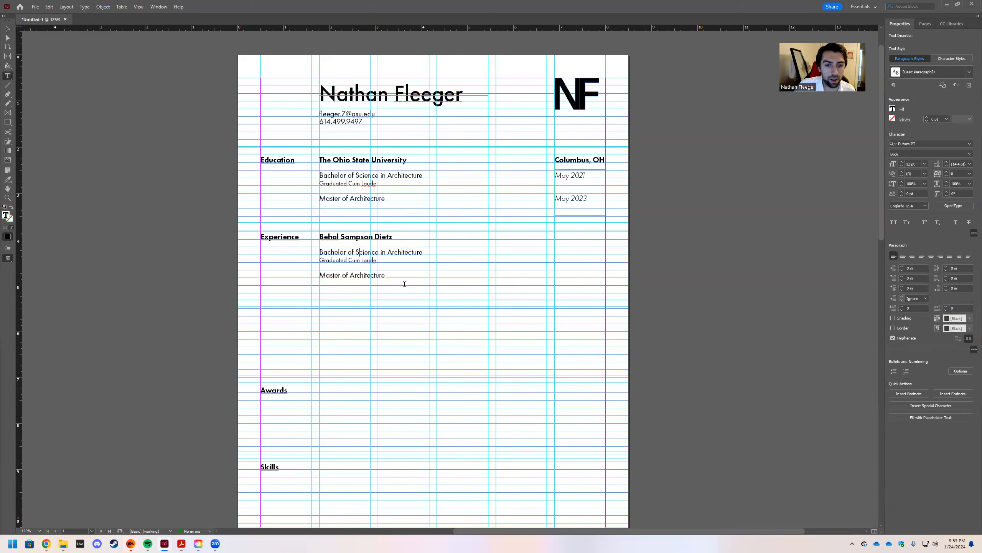
Replace the copied degree lines with the job title 'Architectural Associate'.
{"action": "key", "text": "ctrl+a"}
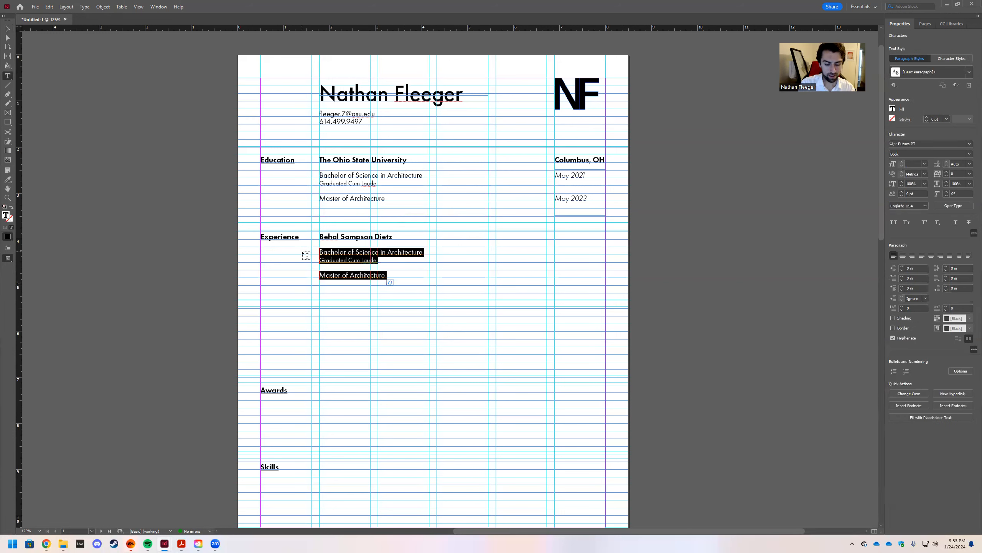
{"action": "type", "text": "Archiute"}
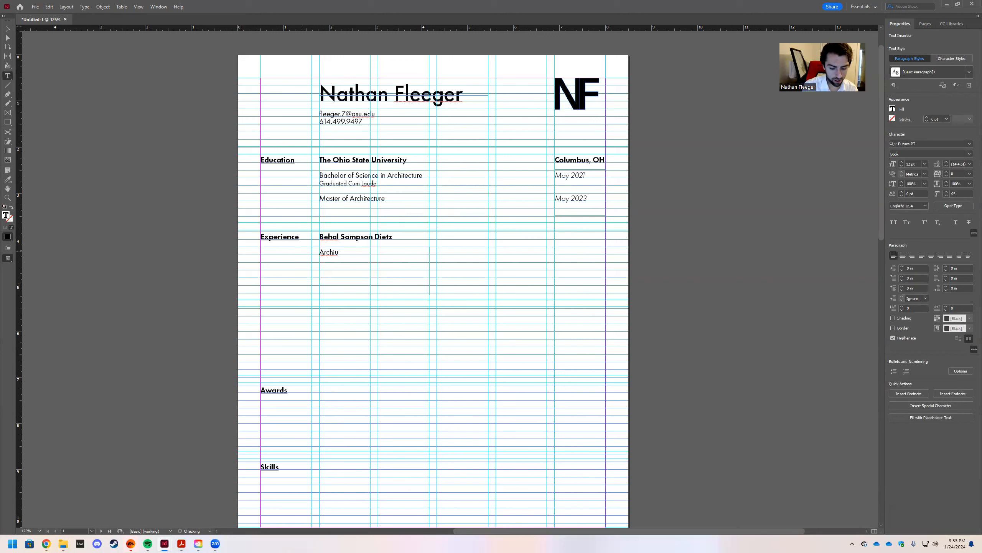
{"action": "key", "text": "BackSpace"}
{"action": "key", "text": "BackSpace"}
{"action": "key", "text": "BackSpace"}
{"action": "type", "text": "tectural A"}
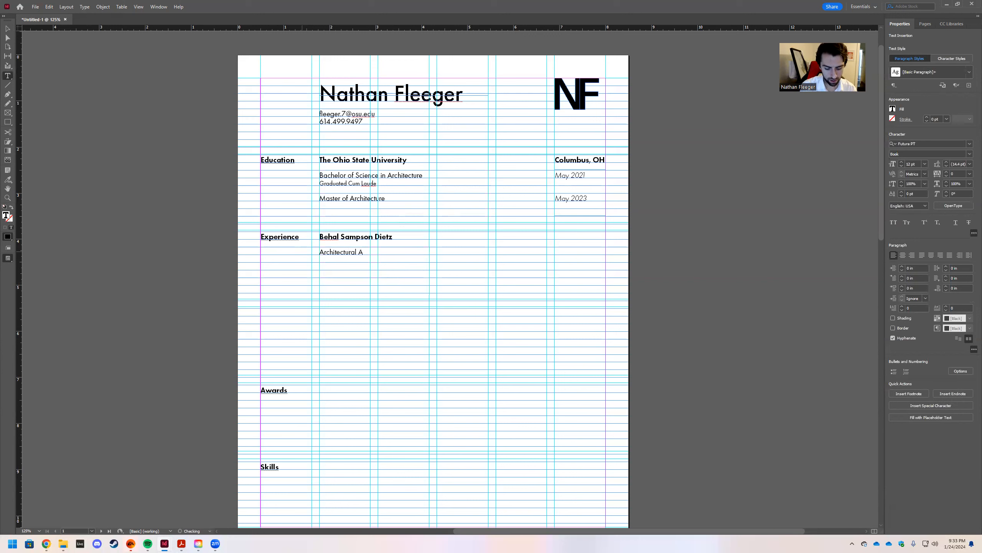
{"action": "type", "text": "ssociate"}
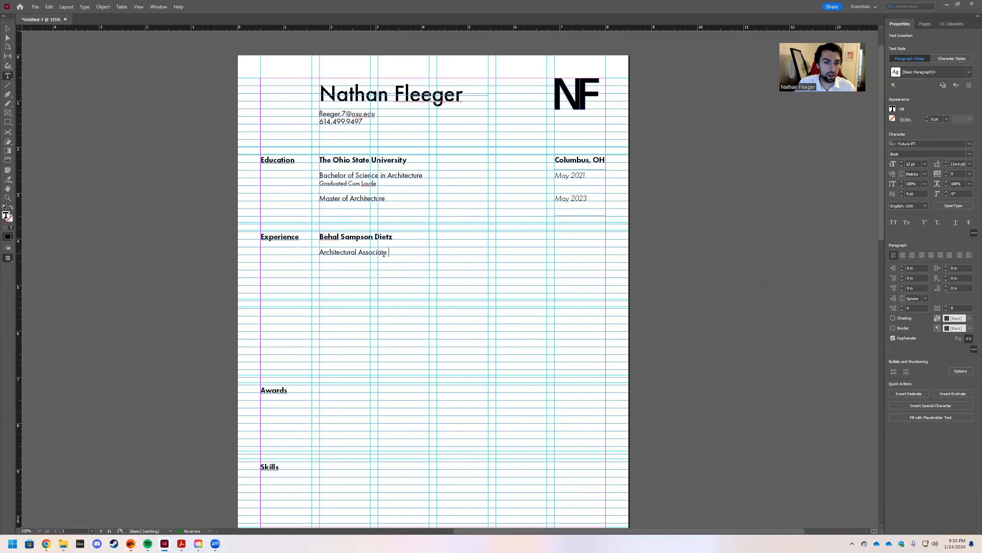
Set the Architectural Associate lines to 12 pt leading.
{"action": "left_click_drag", "start_coordinate": [379, 184], "coordinate": [306, 187]}
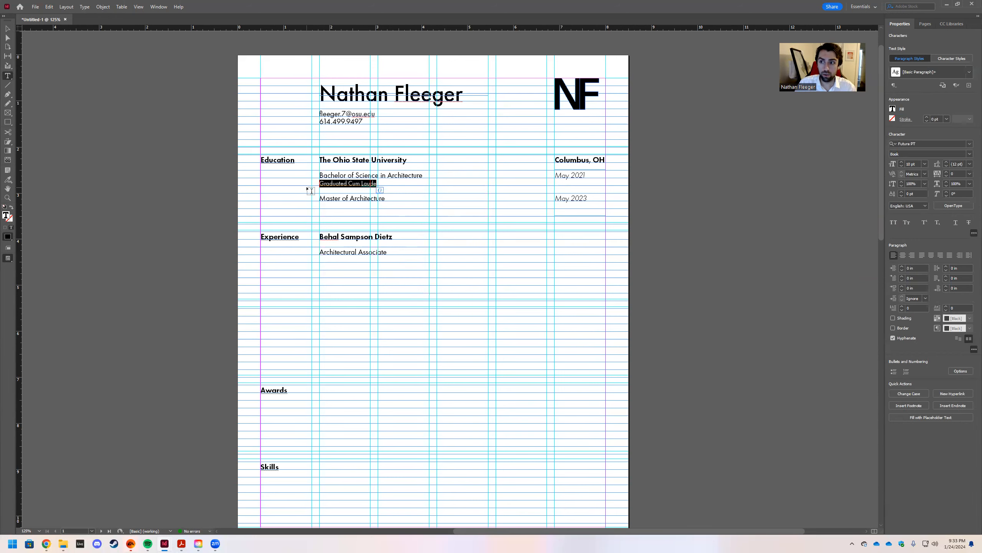
{"action": "left_click", "coordinate": [396, 254]}
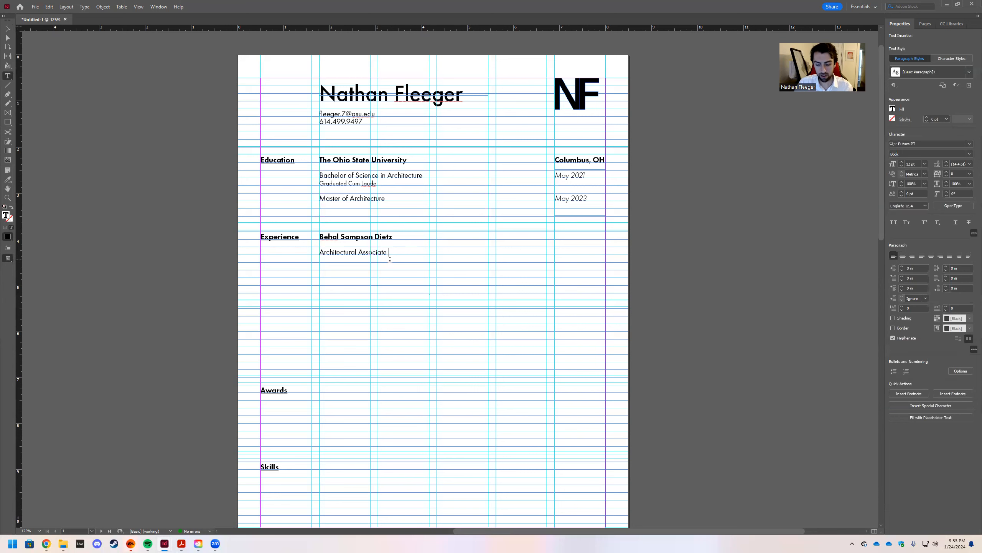
{"action": "left_click_drag", "start_coordinate": [390, 260], "coordinate": [298, 247]}
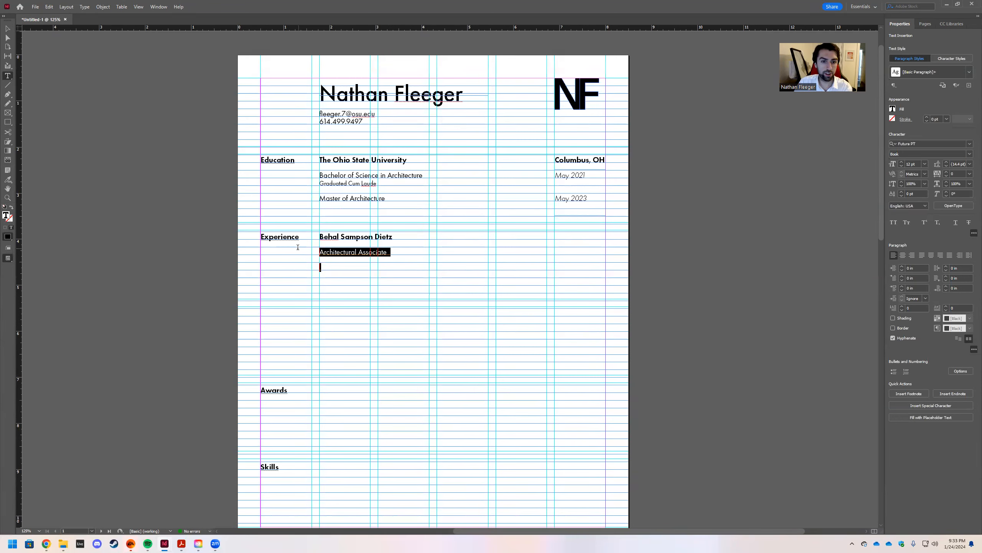
{"action": "left_click", "coordinate": [970, 164]}
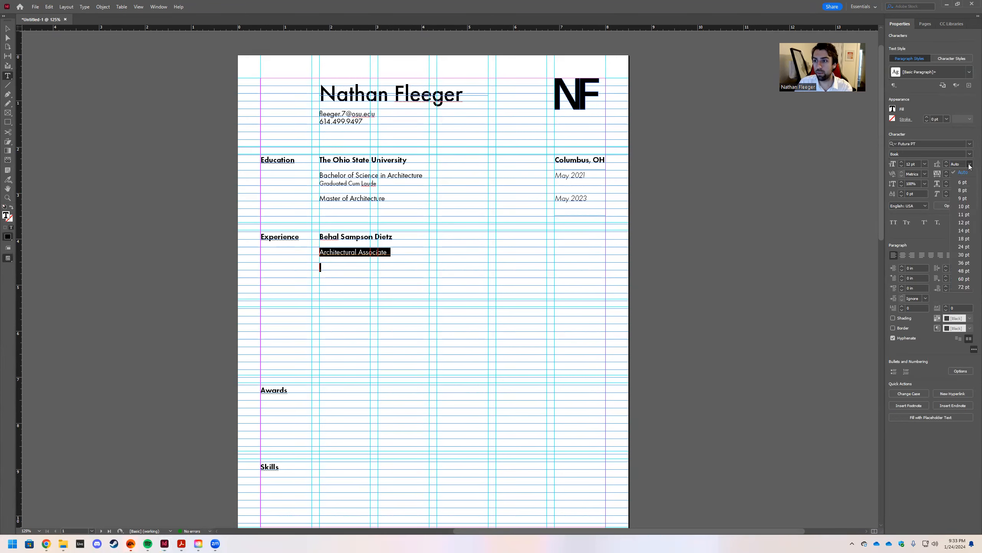
{"action": "left_click", "coordinate": [967, 226]}
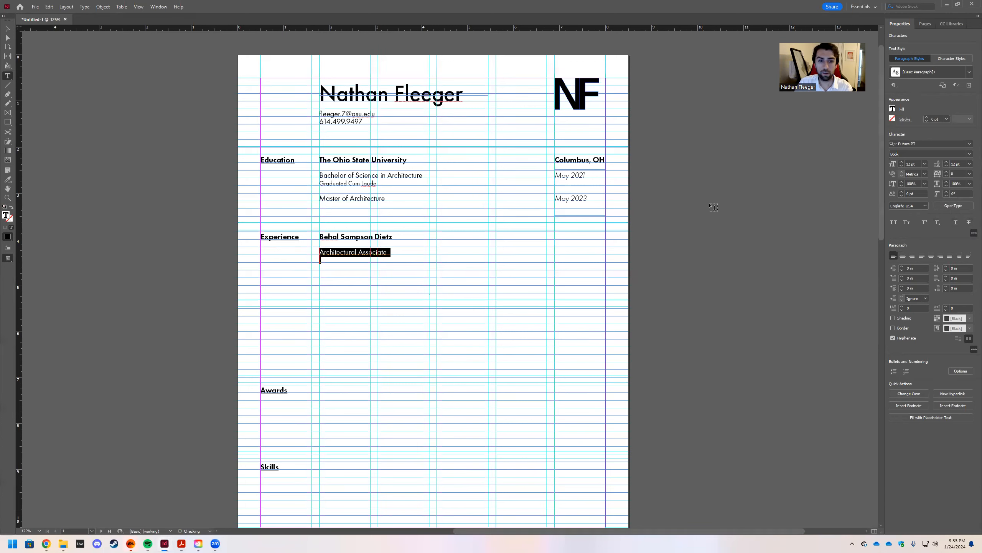
{"action": "left_click", "coordinate": [396, 251]}
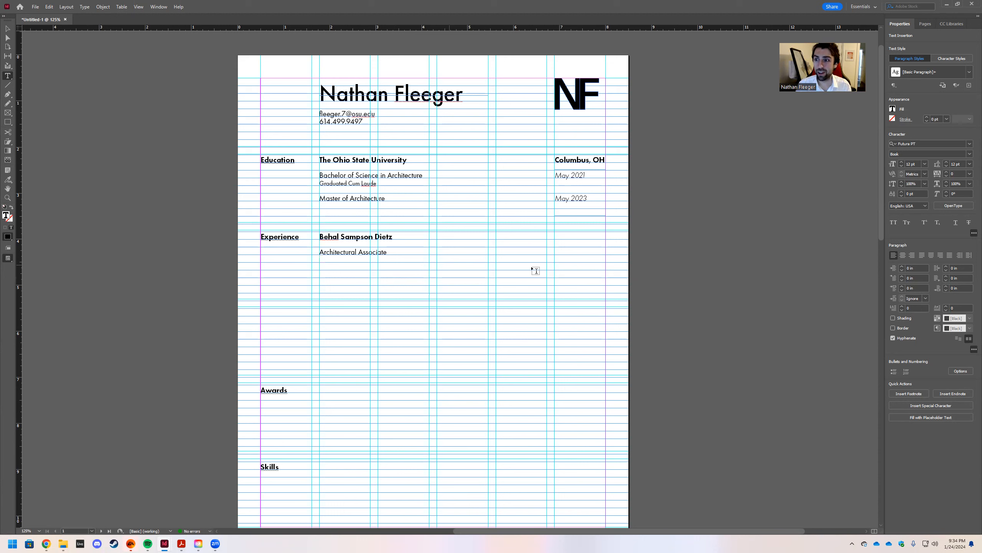
At 10 pt, finish 'Illustration in CAD' and add the line 'Experience working under architects'.
{"action": "left_click", "coordinate": [925, 164]}
{"action": "left_click", "coordinate": [919, 206]}
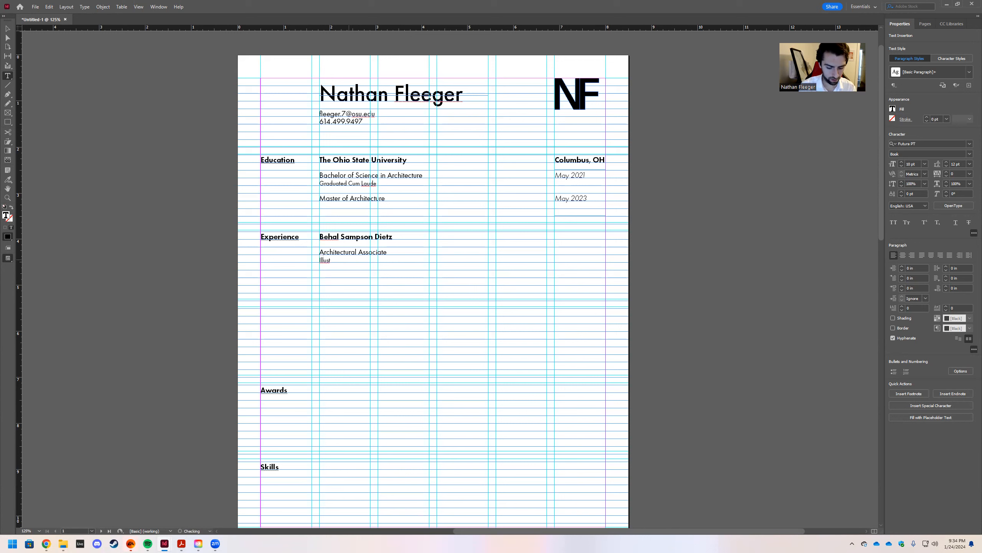
{"action": "type", "text": "ion"}
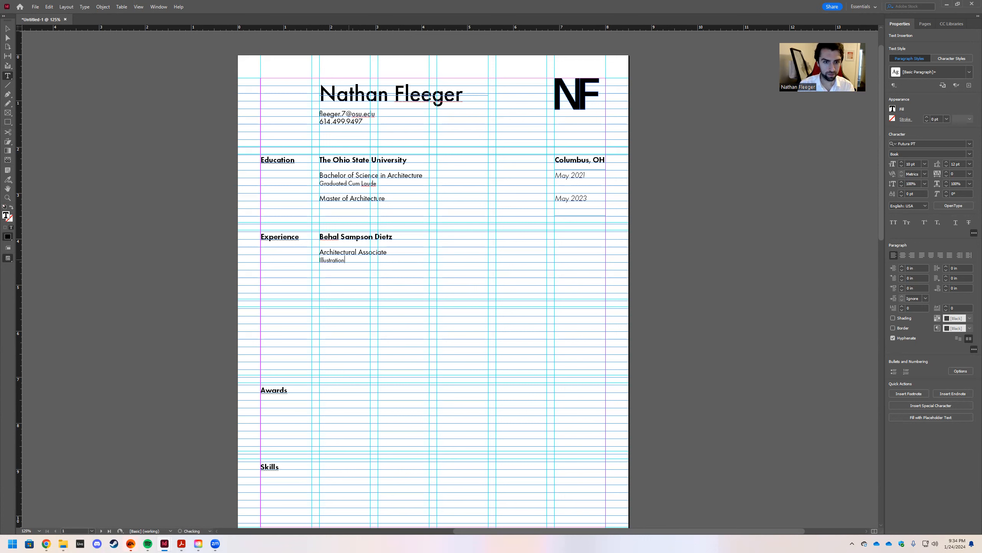
{"action": "type", "text": " in CAD"}
{"action": "key", "text": "Return"}
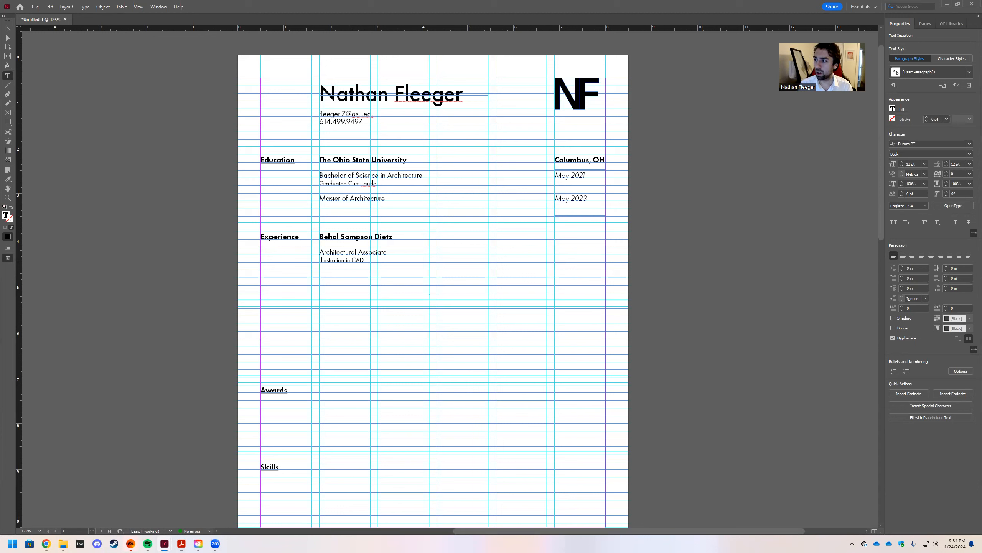
{"action": "type", "text": "Experi"}
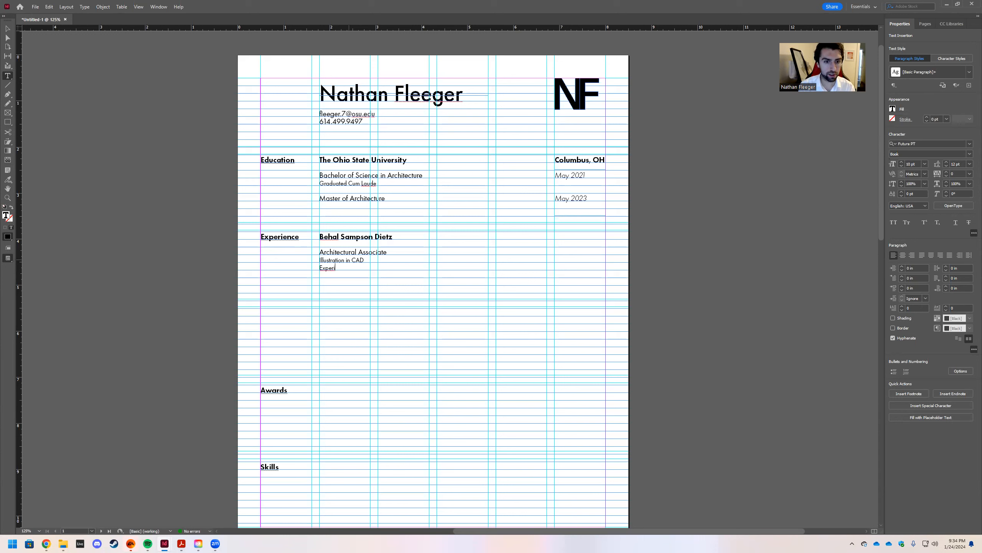
{"action": "type", "text": "enc"}
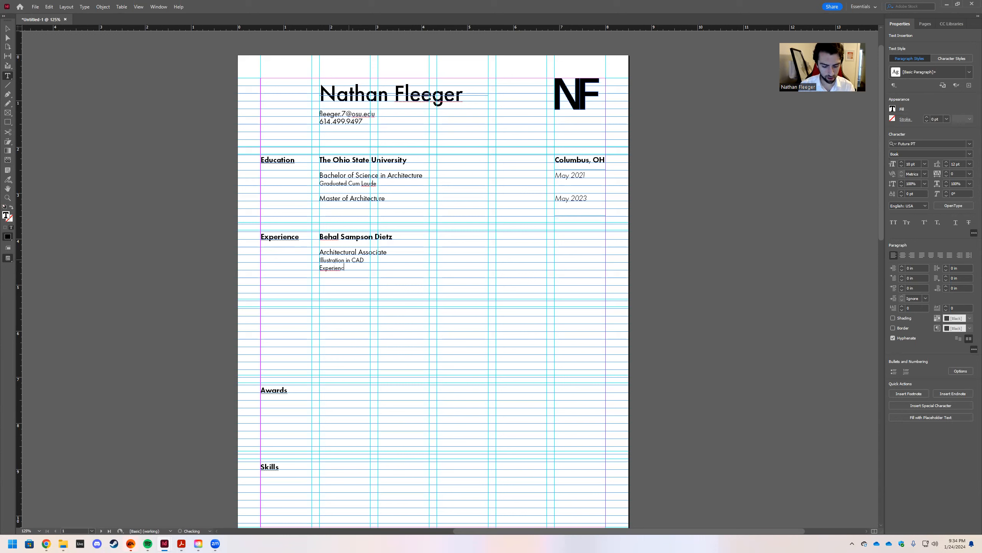
{"action": "type", "text": "e working under"}
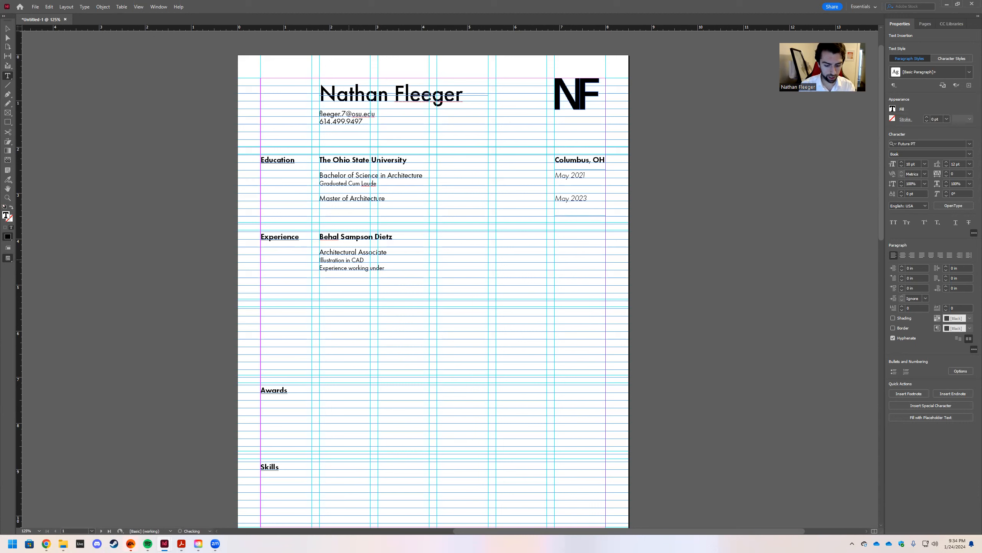
{"action": "type", "text": " architects"}
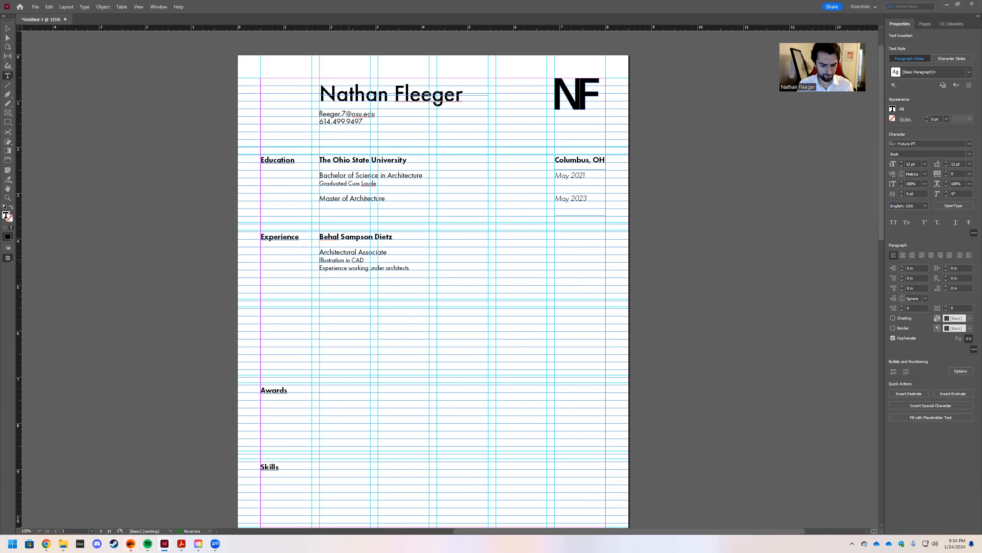
{"action": "key", "text": "Return"}
Add a 'Field experience/Site' duty line, fixing its capitalization.
{"action": "type", "text": "Field"}
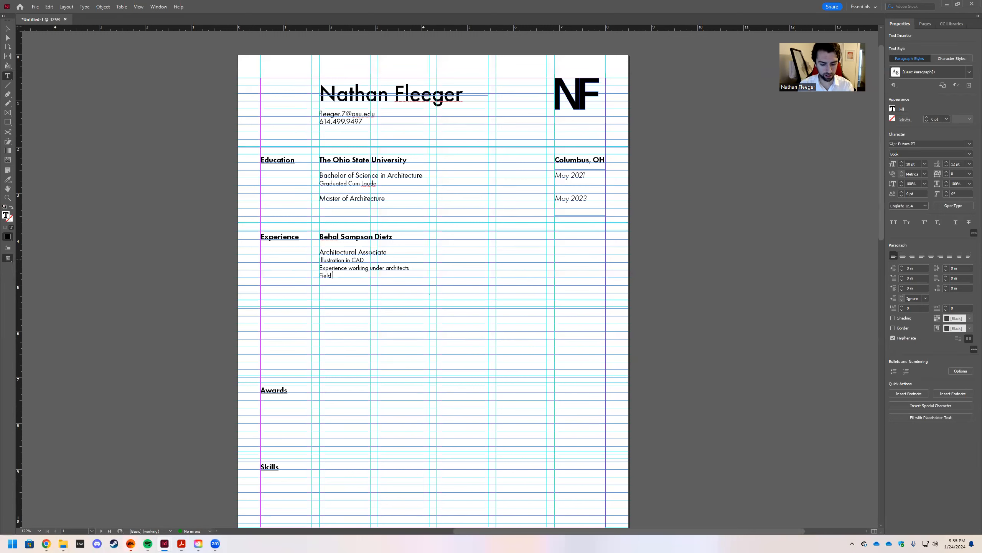
{"action": "type", "text": " Experience"}
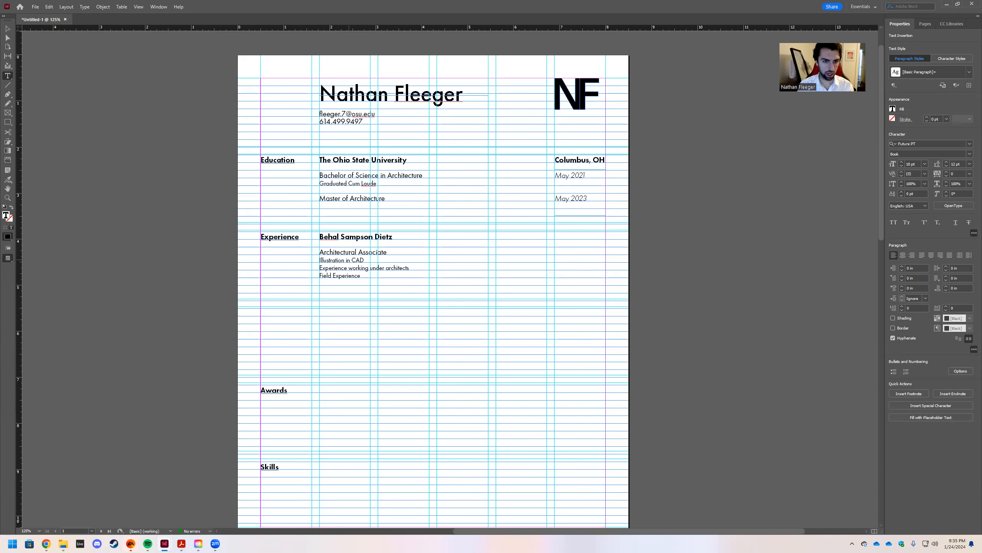
{"action": "type", "text": "/Site"}
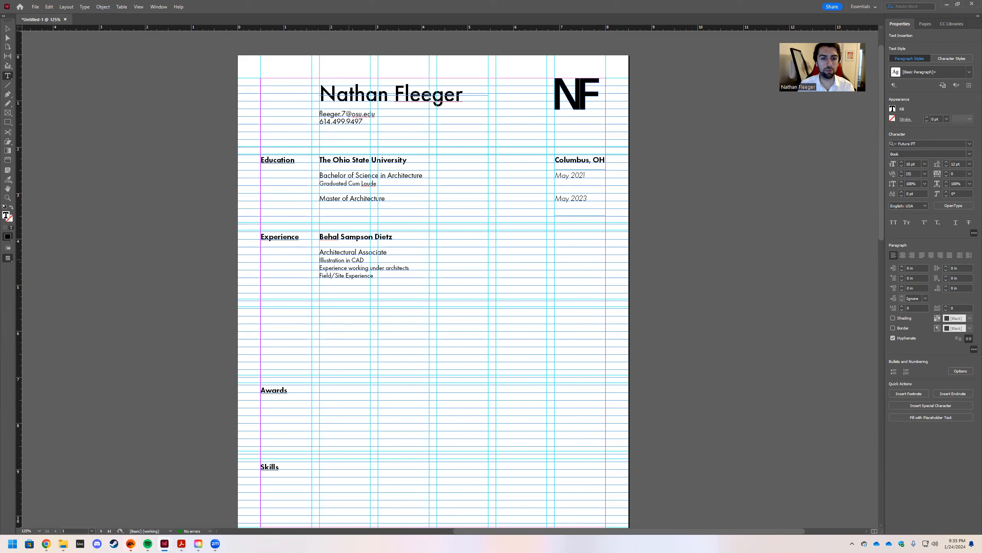
{"action": "key", "text": "BackSpace"}
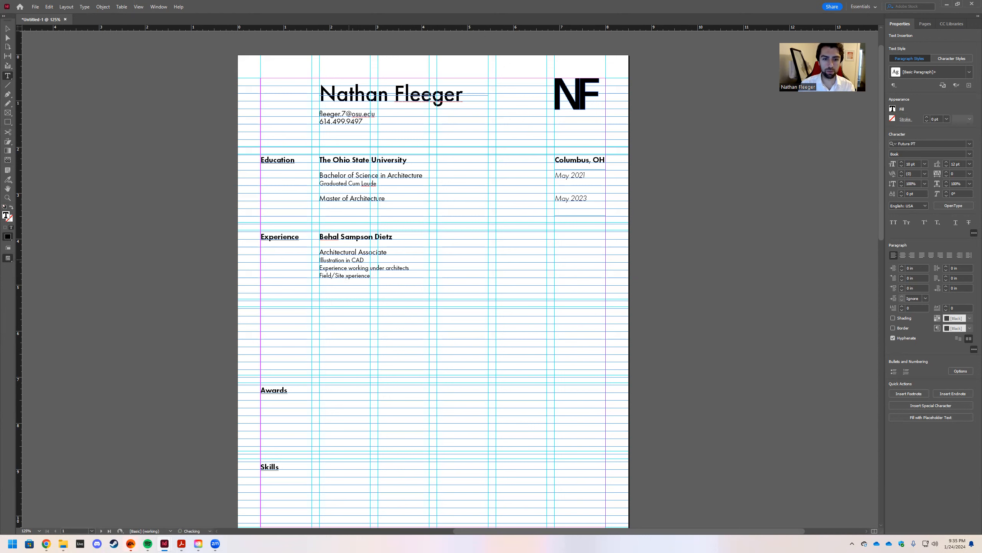
{"action": "left_click", "coordinate": [362, 275]}
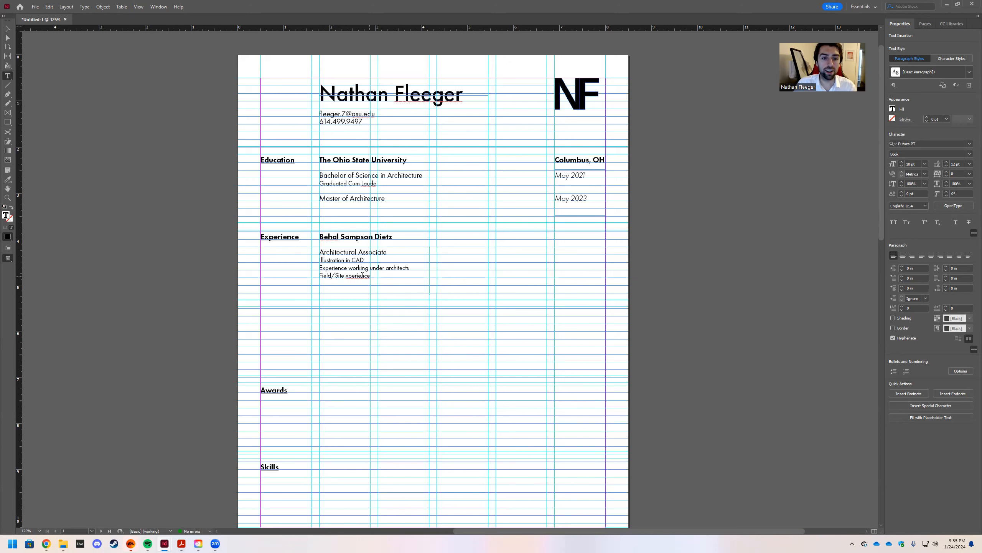
{"action": "left_click_drag", "start_coordinate": [346, 276], "coordinate": [350, 276]}
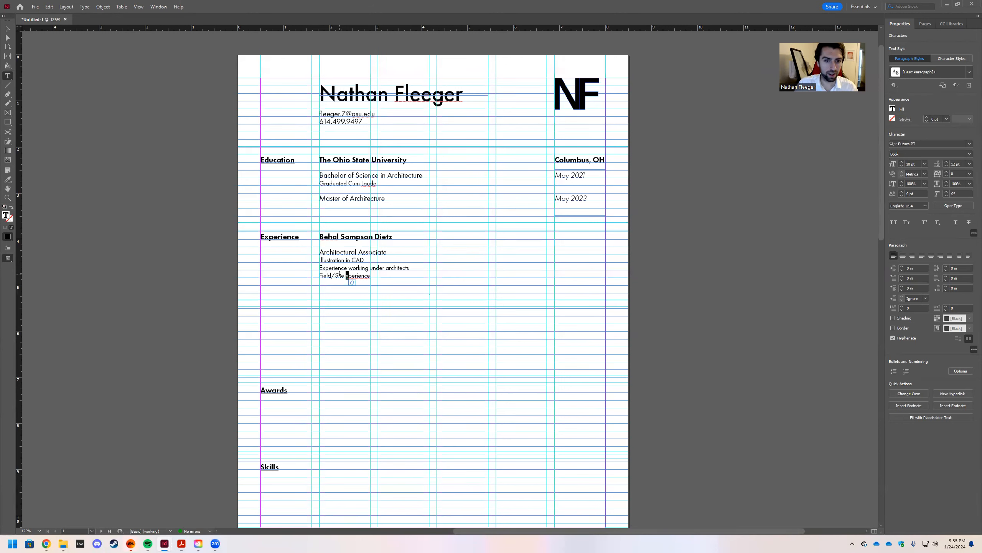
{"action": "type", "text": "ex"}
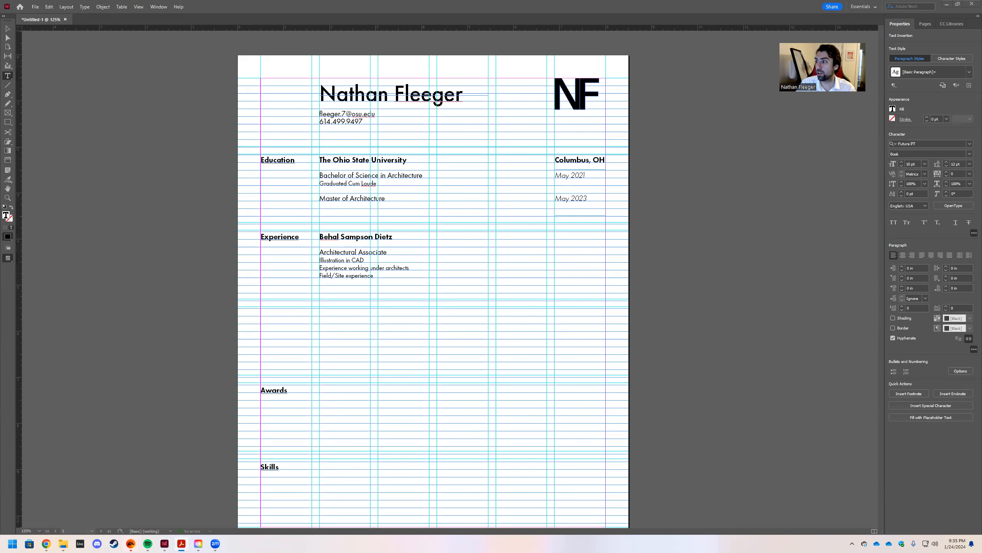
{"action": "key", "text": "alt+Tab"}
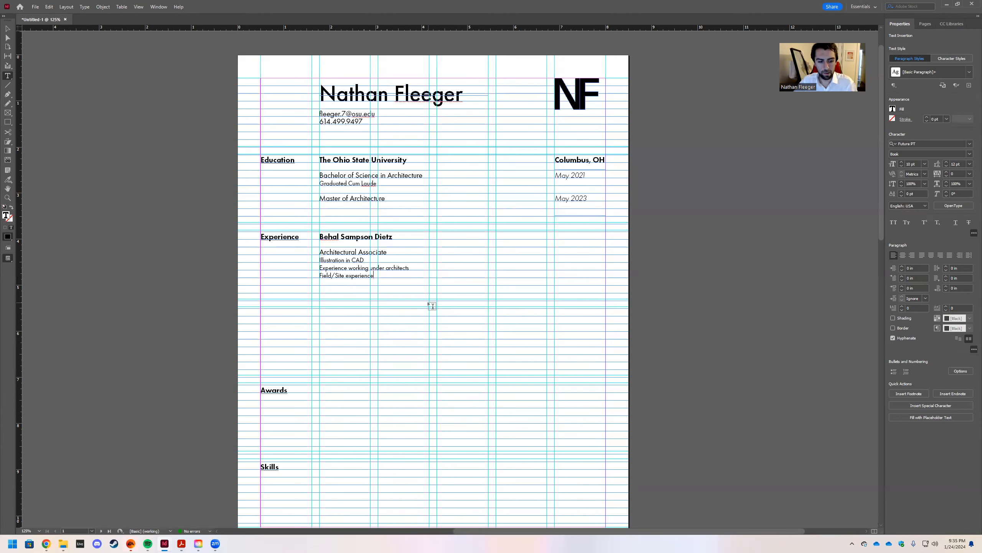
Add a 10 pt duty line about experience working with clients.
{"action": "key", "text": "ctrl+shift+period"}
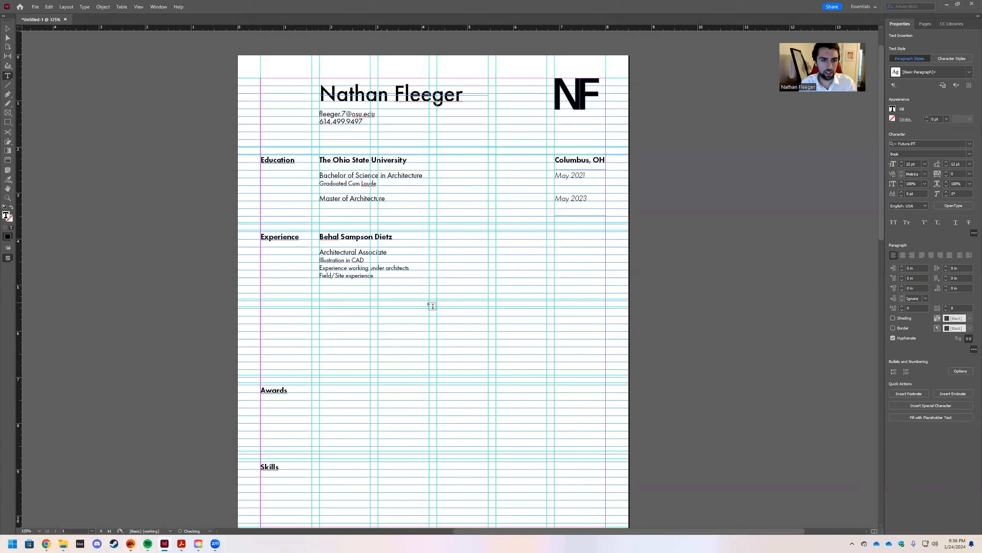
{"action": "key", "text": "ctrl+shift+comma"}
{"action": "type", "text": "Experience working"}
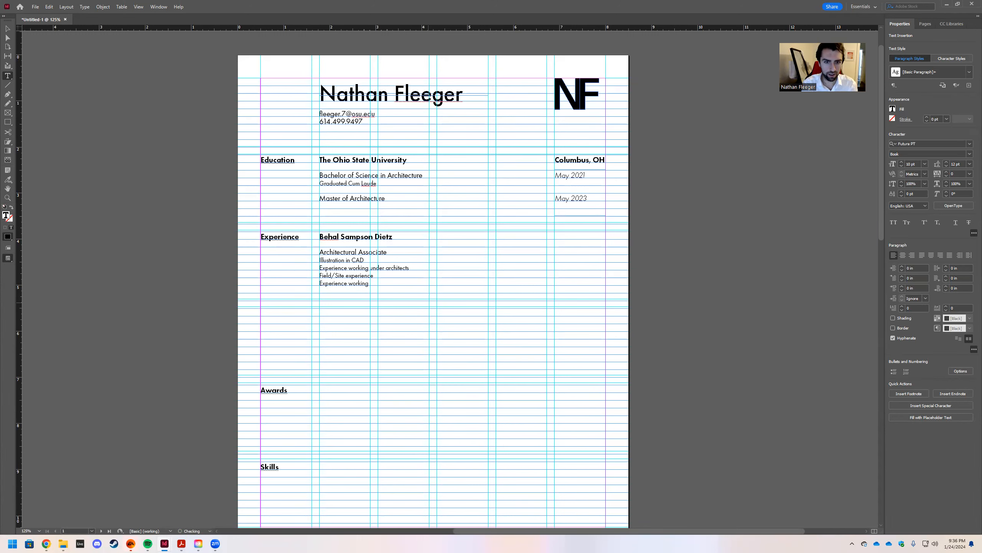
{"action": "type", "text": "clients"}
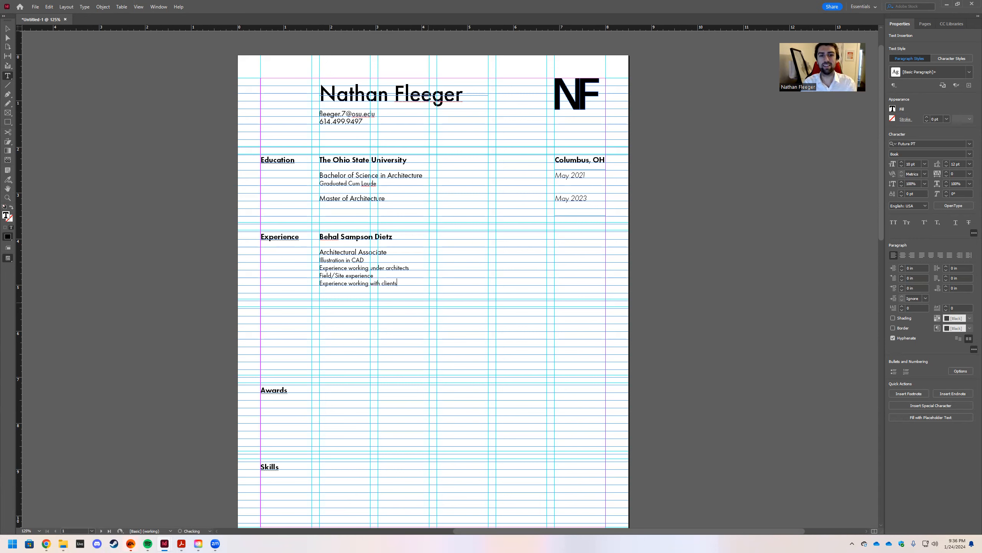
Change the first bullet to 'Illustration and design in CAD and Revit'.
{"action": "left_click", "coordinate": [347, 263]}
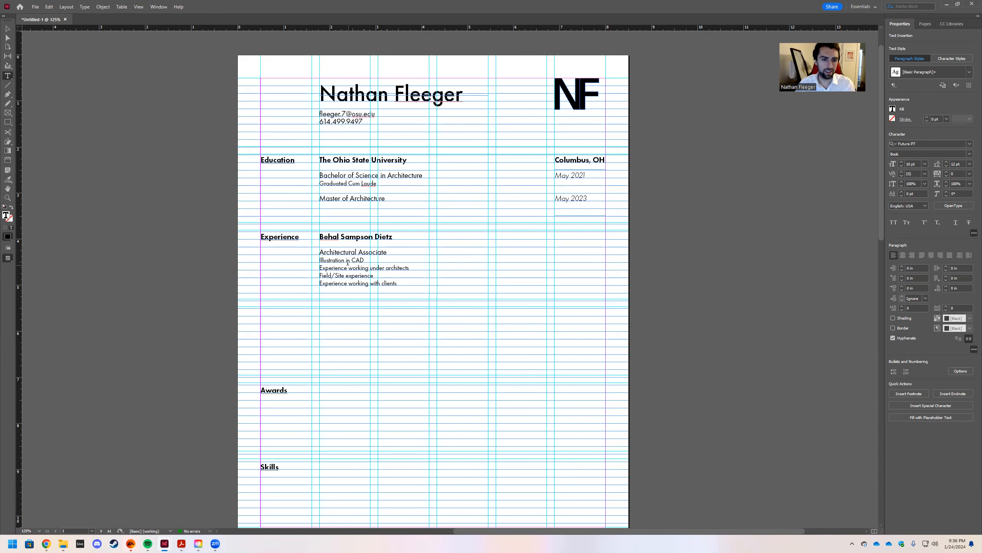
{"action": "type", "text": "and design"}
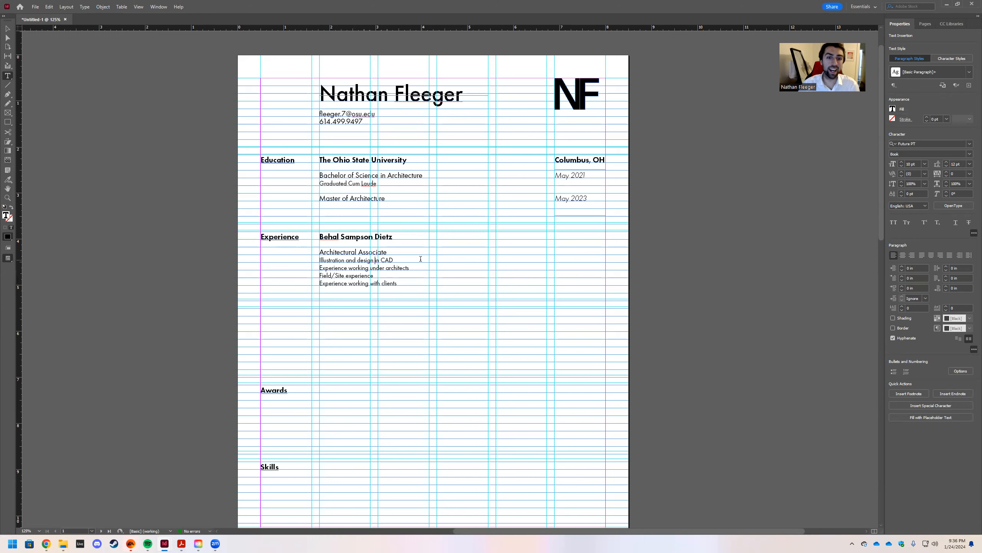
{"action": "left_click", "coordinate": [415, 260]}
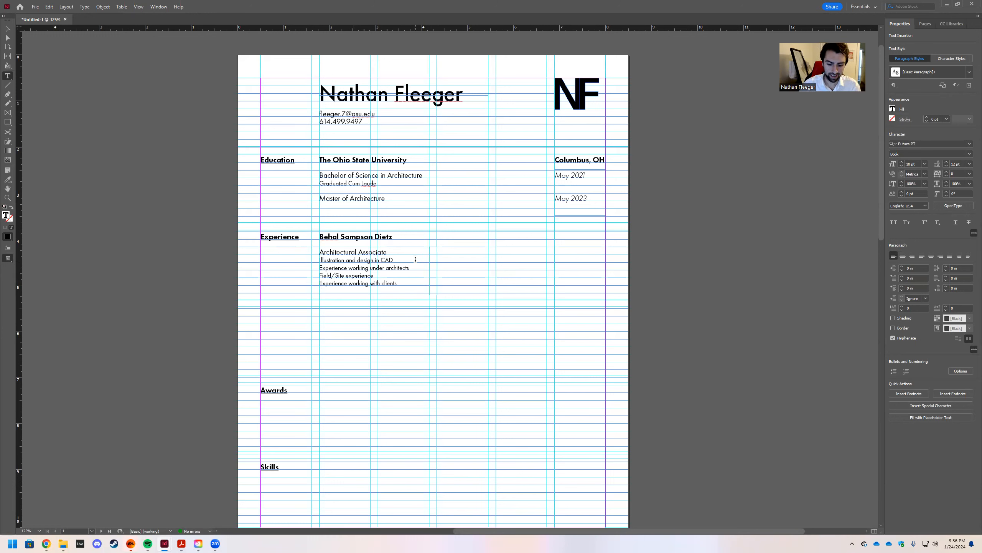
{"action": "type", "text": "and Revit"}
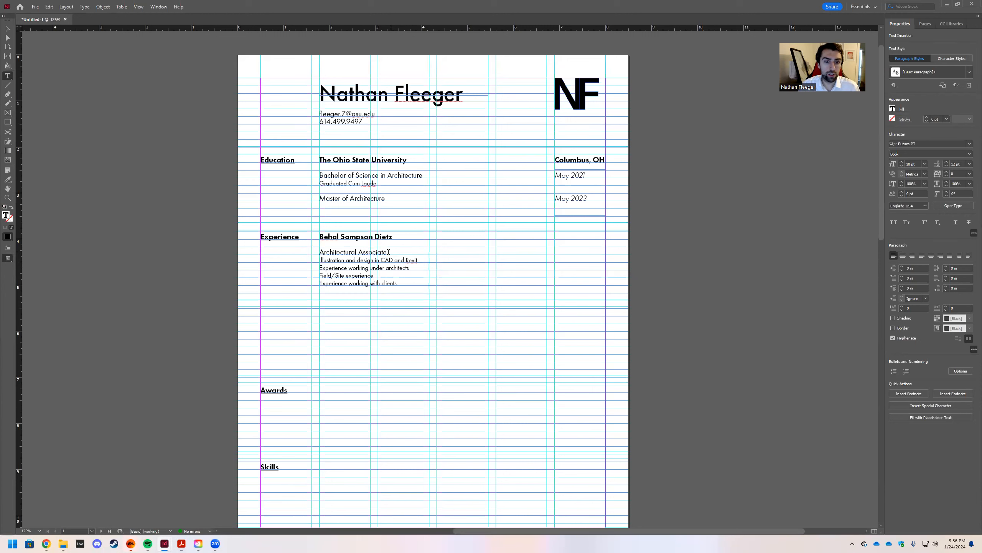
Paste a copy of the location and dates frames beside Architectural Associate and clear the dates.
{"action": "left_click_drag", "start_coordinate": [387, 252], "coordinate": [318, 252]}
{"action": "key", "text": "Escape"}
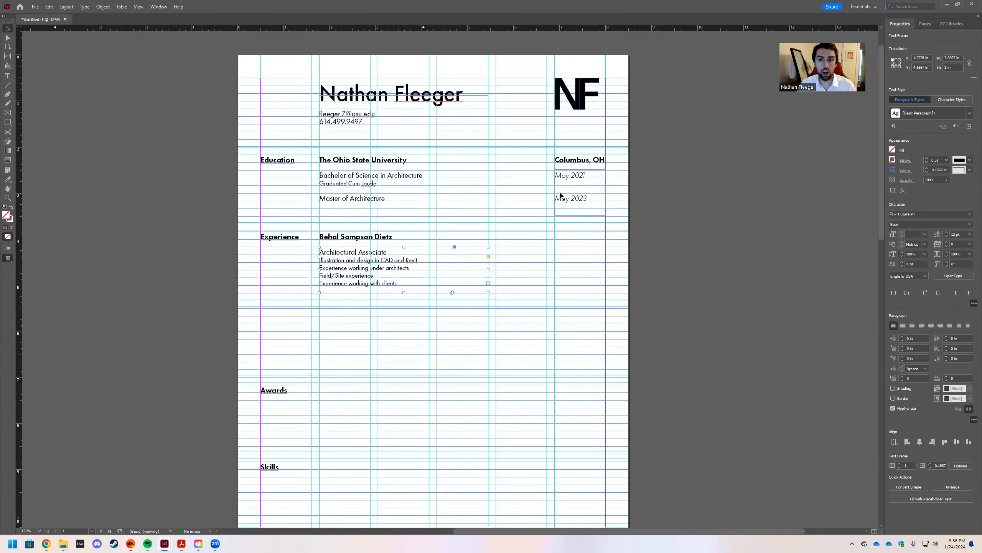
{"action": "left_click", "coordinate": [564, 176]}
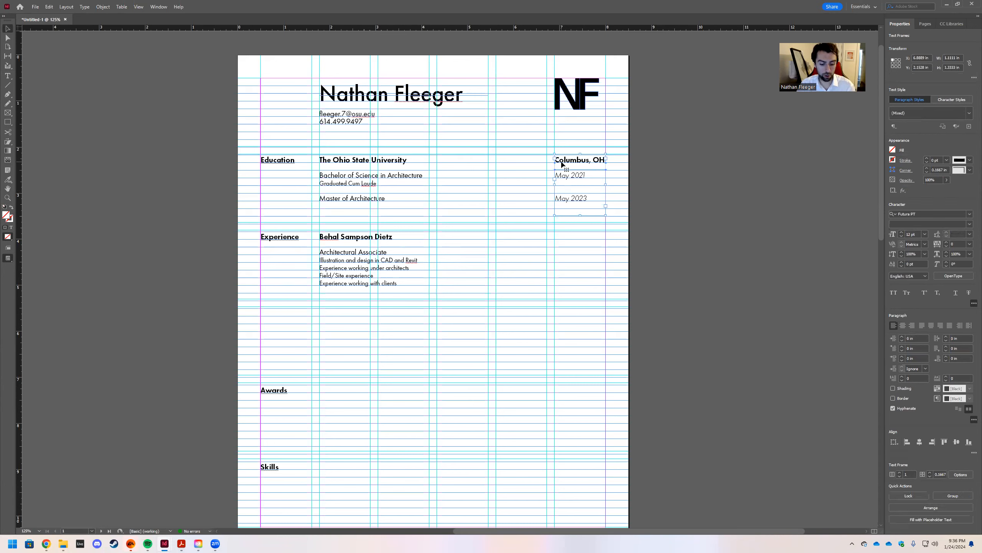
{"action": "left_click", "coordinate": [560, 236]}
{"action": "key", "text": "ctrl+v"}
{"action": "left_click_drag", "start_coordinate": [471, 252], "coordinate": [552, 277]}
{"action": "double_click", "coordinate": [574, 255]}
{"action": "key", "text": "BackSpace"}
{"action": "key", "text": "BackSpace"}
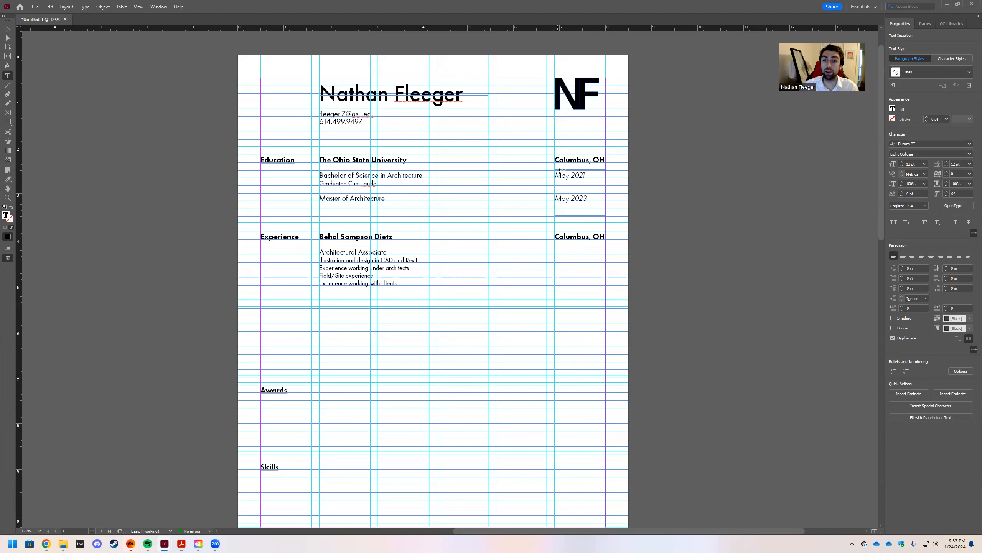
{"action": "type", "text": "`"}
{"action": "key", "text": "Escape"}
Delete the Columbus, OH frames from both the Education and Experience rows.
{"action": "left_click", "coordinate": [563, 164]}
{"action": "key", "text": "Delete"}
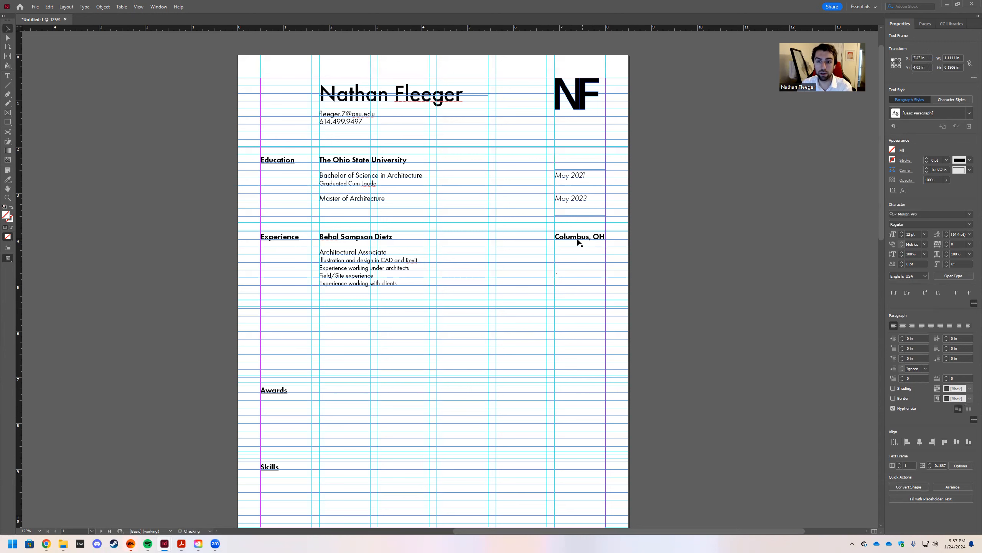
{"action": "left_click", "coordinate": [575, 239]}
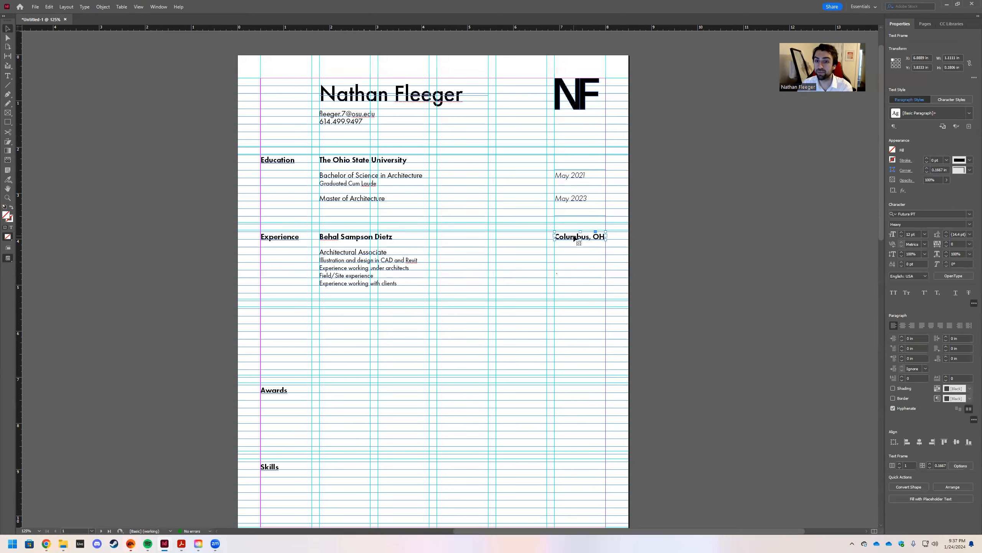
{"action": "key", "text": "Delete"}
{"action": "left_click", "coordinate": [561, 272]}
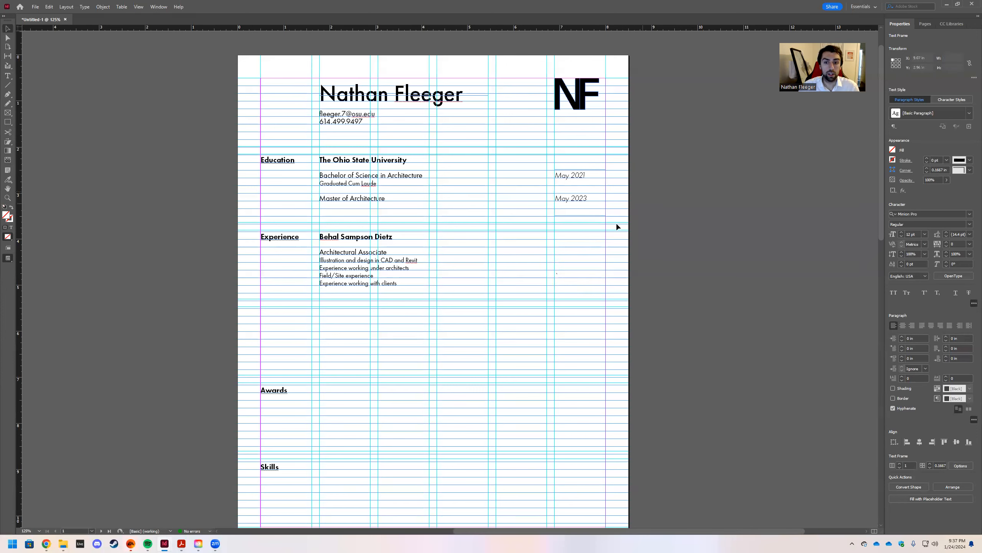
Clear the stray character and type 'May 2023 - Present' into the empty dates frame.
{"action": "double_click", "coordinate": [565, 276]}
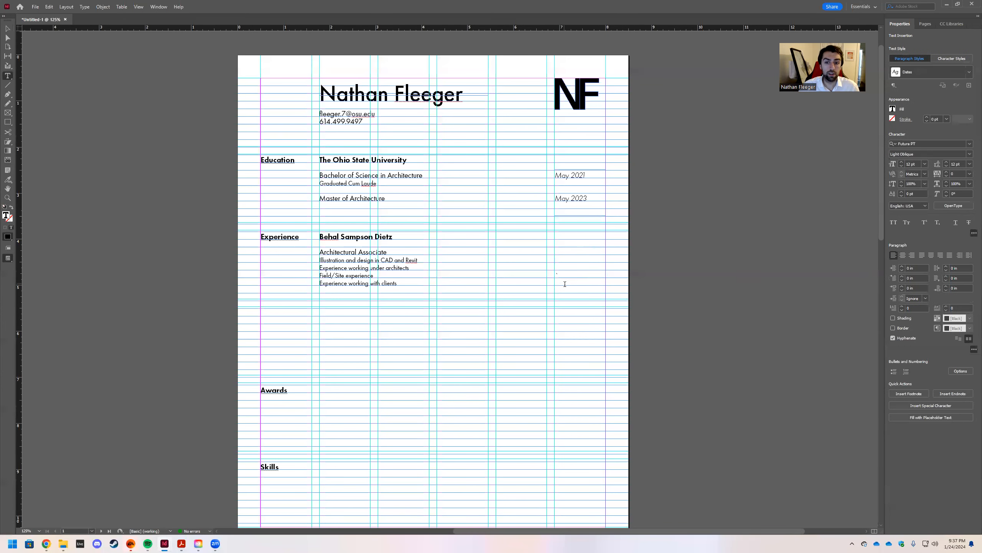
{"action": "left_click_drag", "start_coordinate": [533, 223], "coordinate": [538, 277]}
{"action": "key", "text": "BackSpace"}
{"action": "key", "text": "BackSpace"}
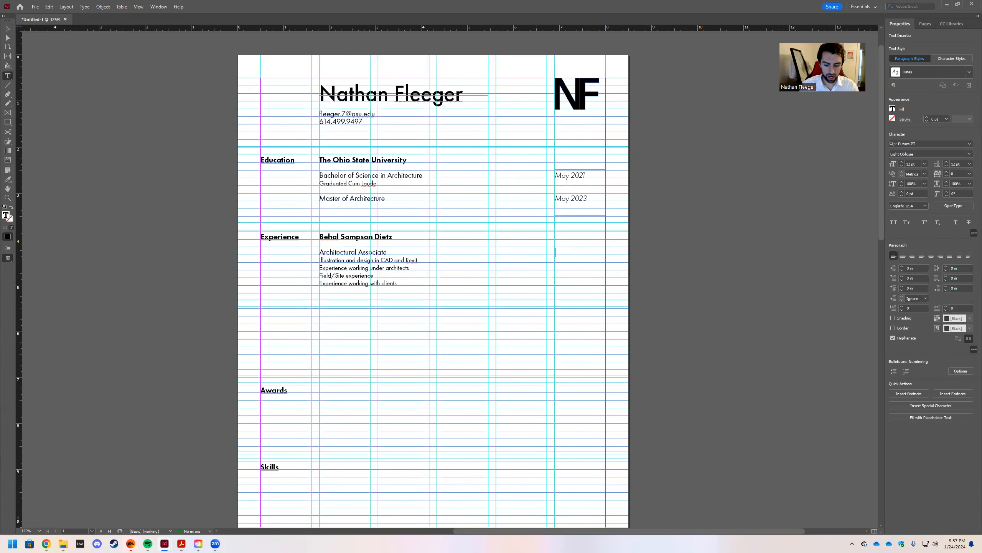
{"action": "type", "text": "M"}
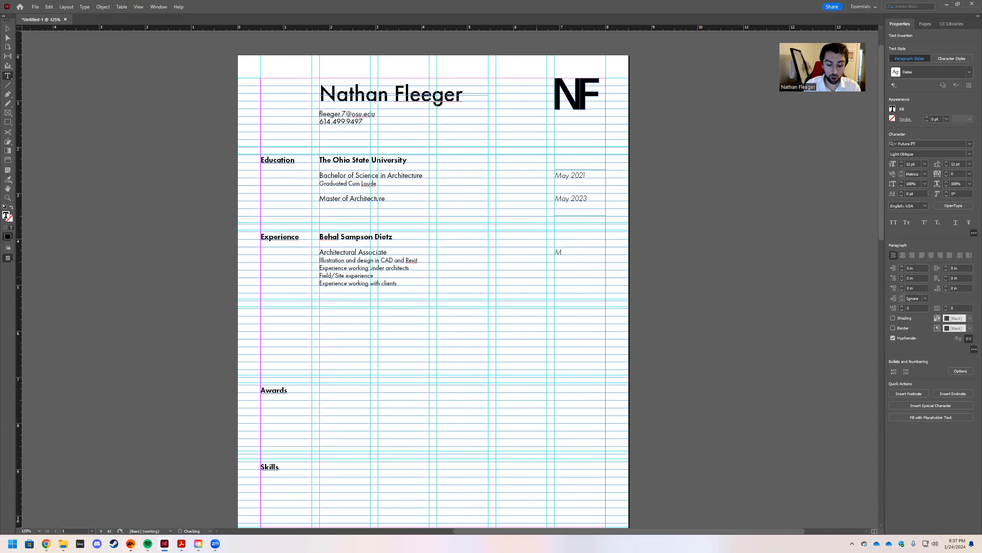
{"action": "type", "text": "ay 2023"}
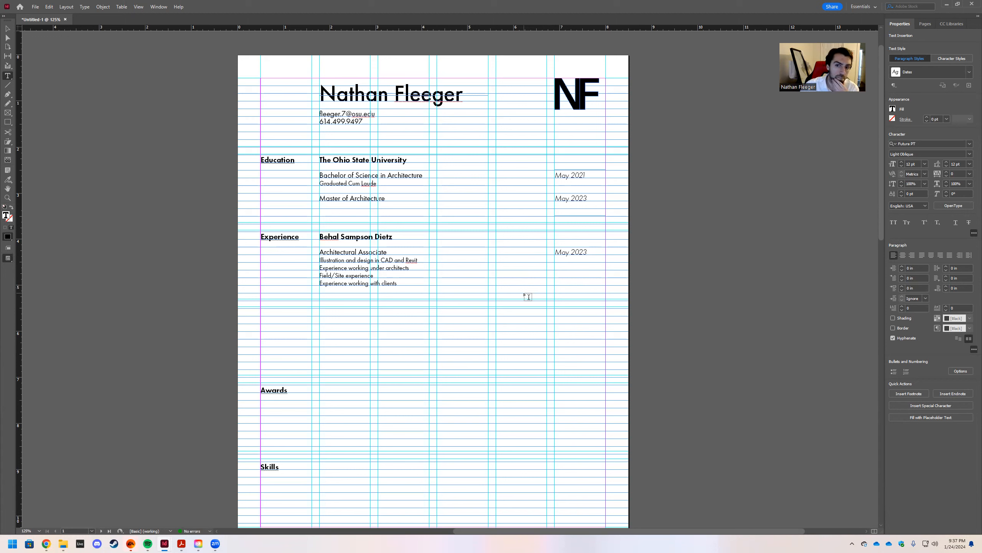
{"action": "type", "text": "-"}
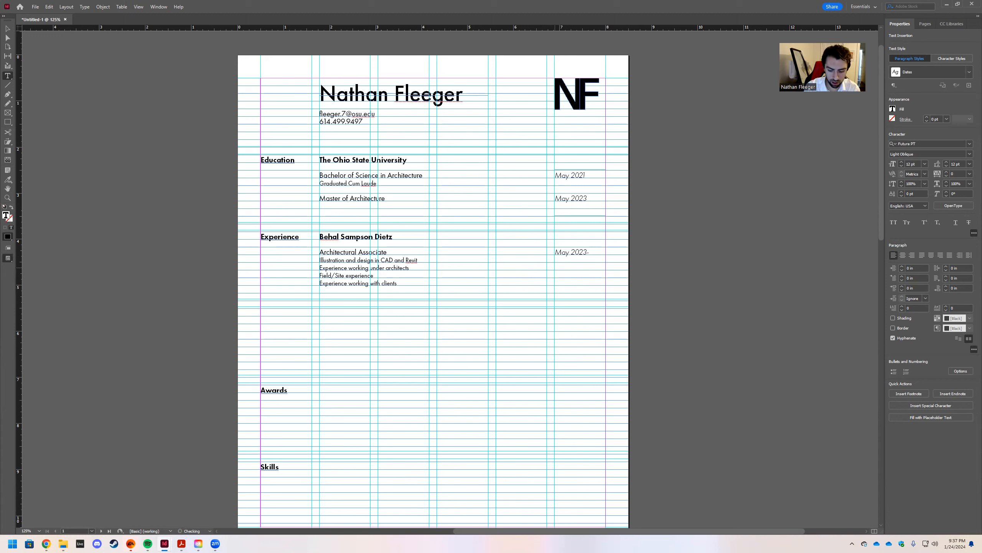
{"action": "type", "text": " Present"}
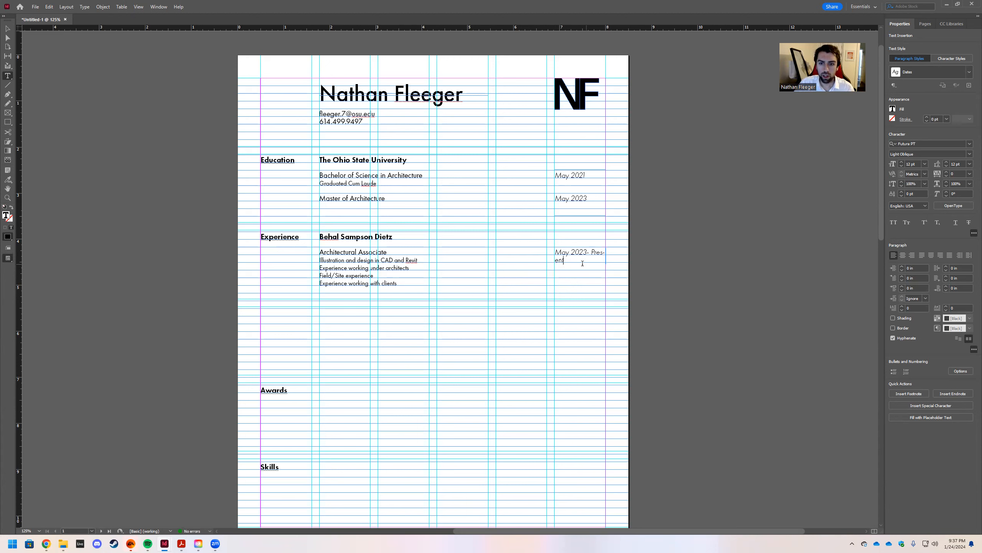
Turn off hyphenation on the date and reapply the Dates paragraph style.
{"action": "left_click_drag", "start_coordinate": [582, 264], "coordinate": [533, 241]}
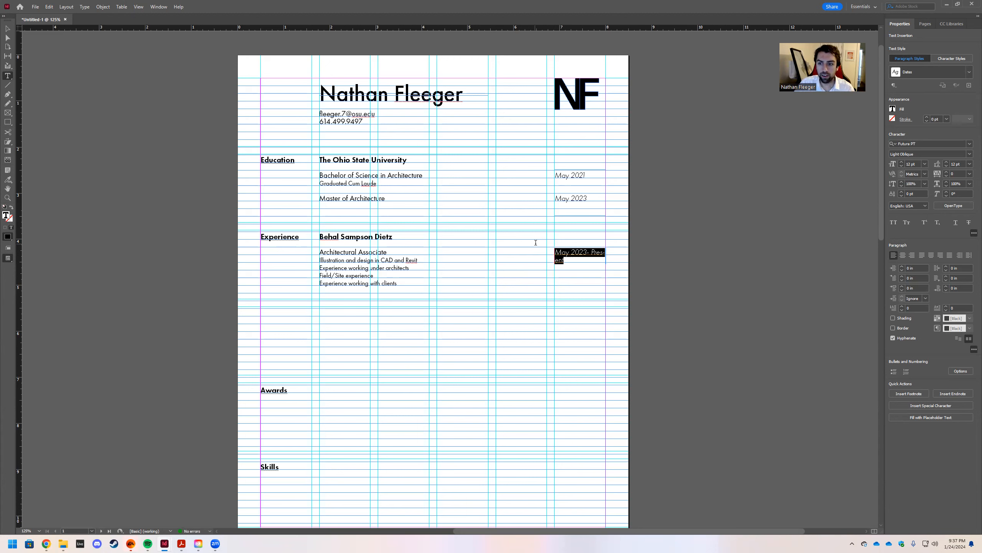
{"action": "left_click", "coordinate": [893, 337]}
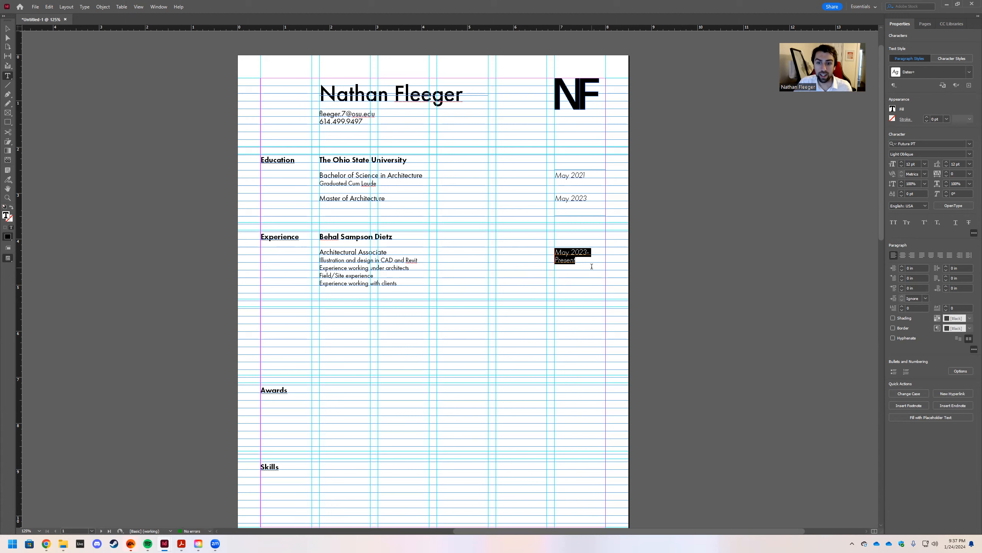
{"action": "left_click", "coordinate": [593, 267]}
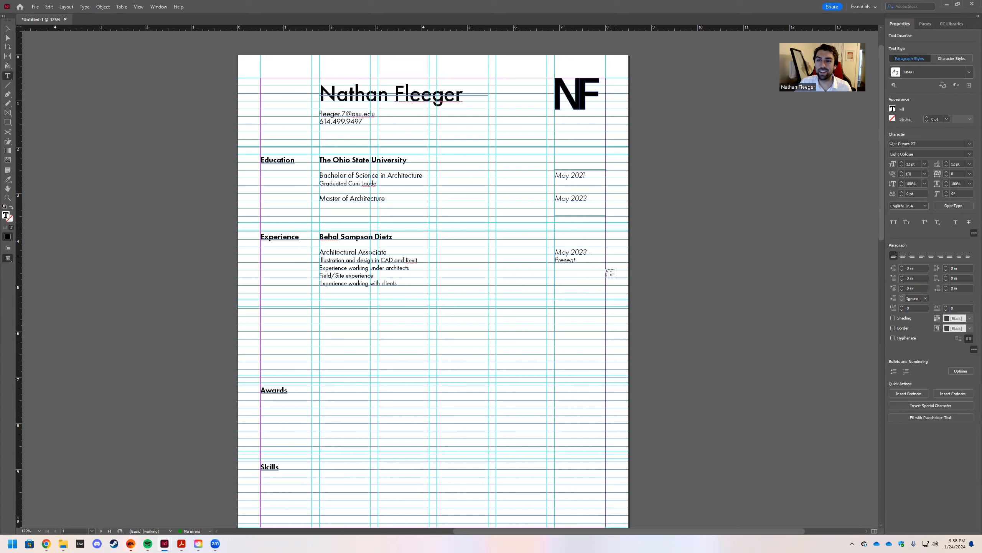
{"action": "left_click_drag", "start_coordinate": [574, 260], "coordinate": [548, 246]}
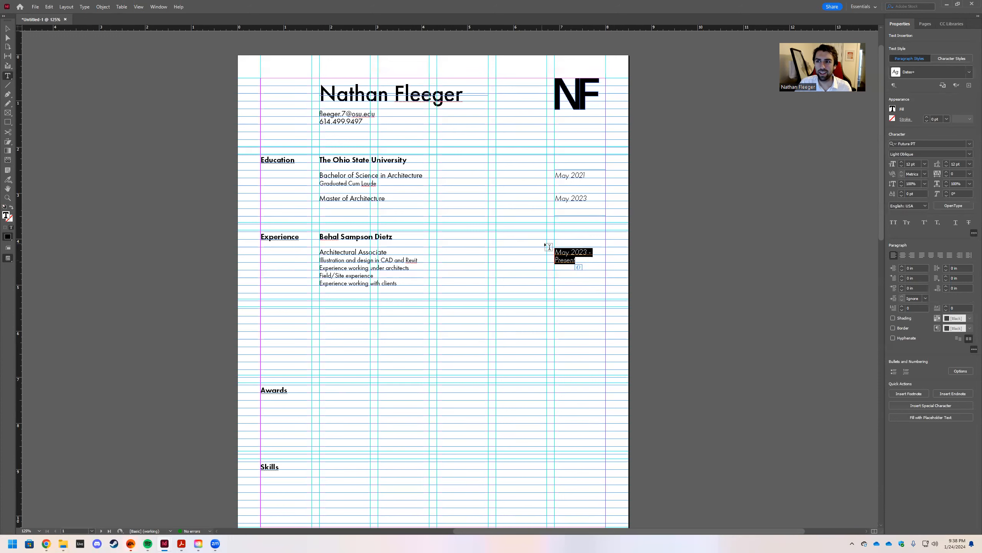
{"action": "left_click", "coordinate": [969, 73]}
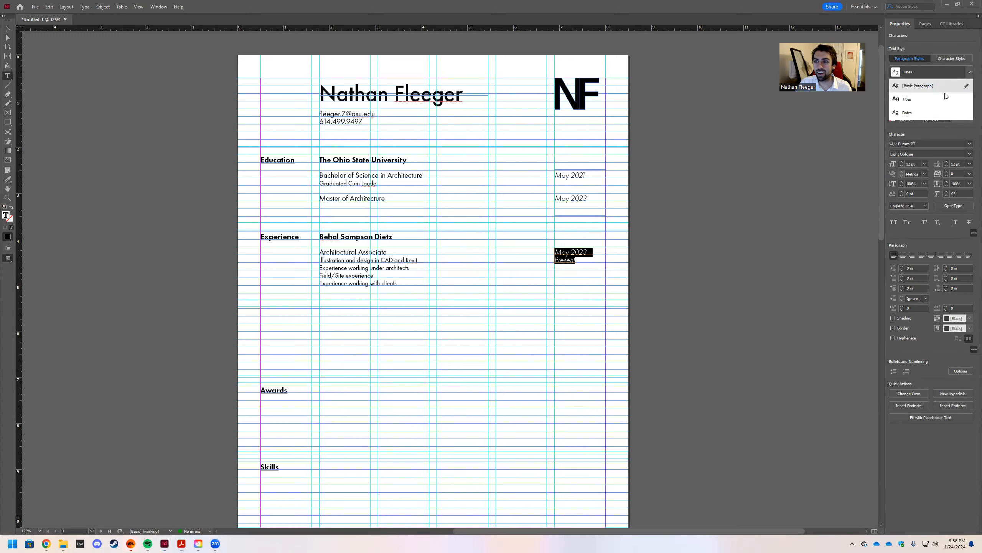
{"action": "left_click", "coordinate": [909, 99]}
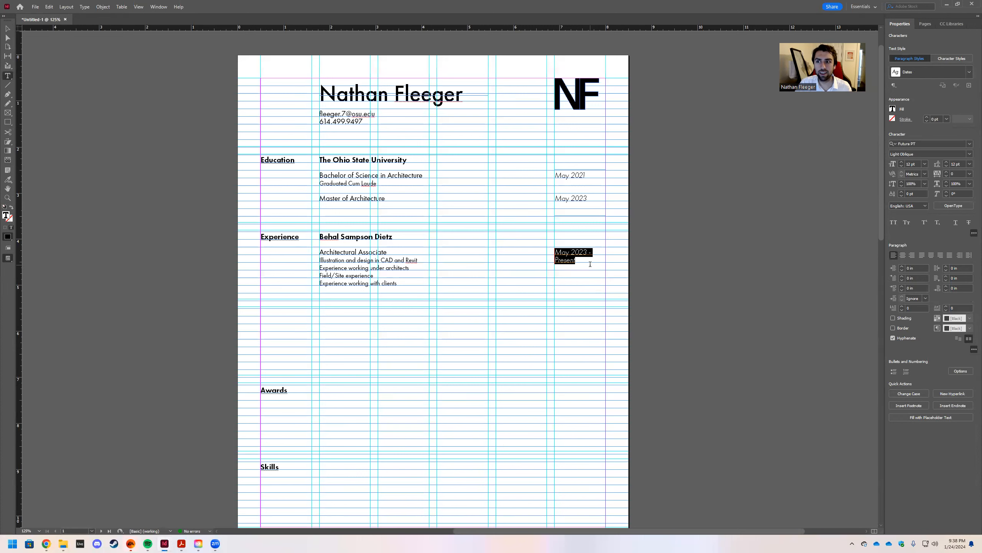
{"action": "left_click", "coordinate": [578, 273]}
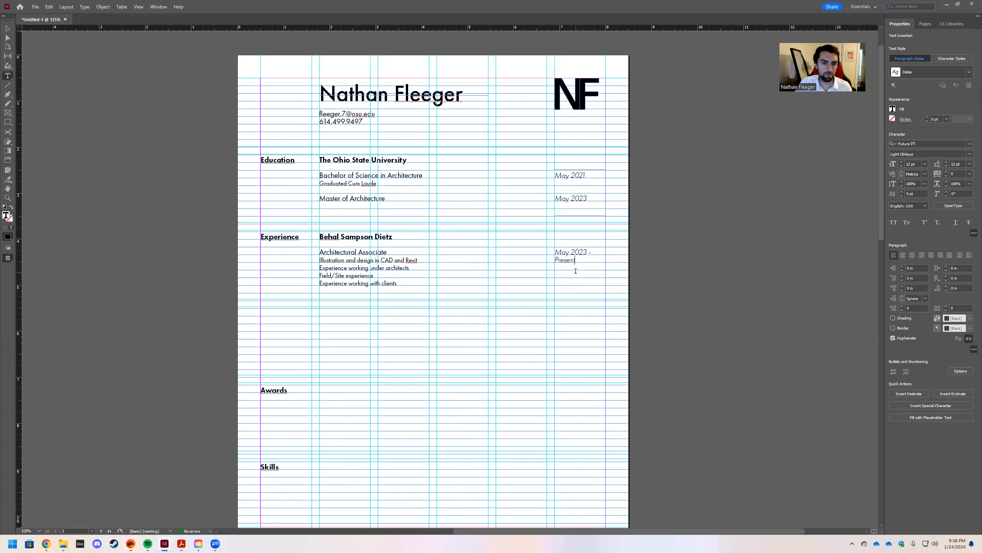
{"action": "key", "text": "Escape"}
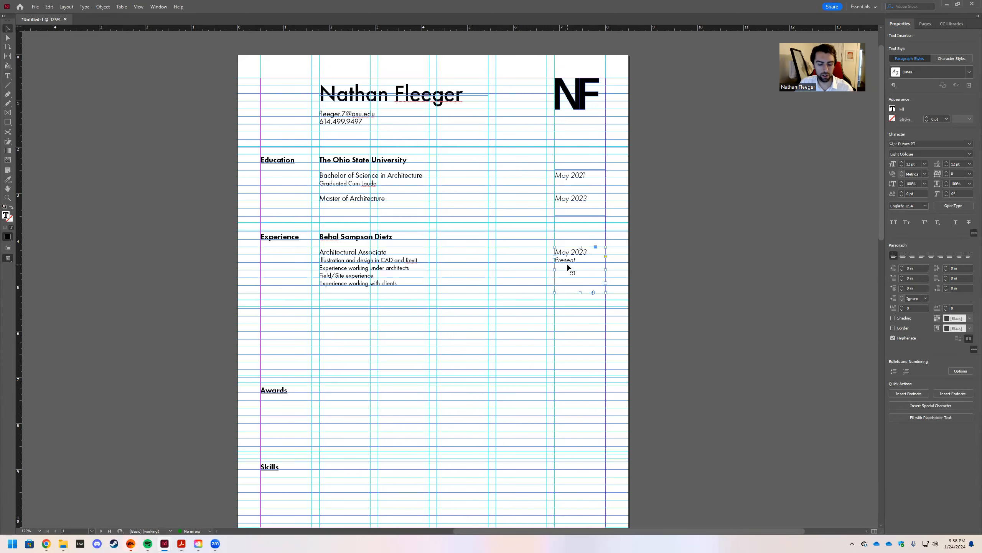
Shift the NF monogram to the left, toward the name.
{"action": "left_click", "coordinate": [674, 270]}
{"action": "key", "text": "w"}
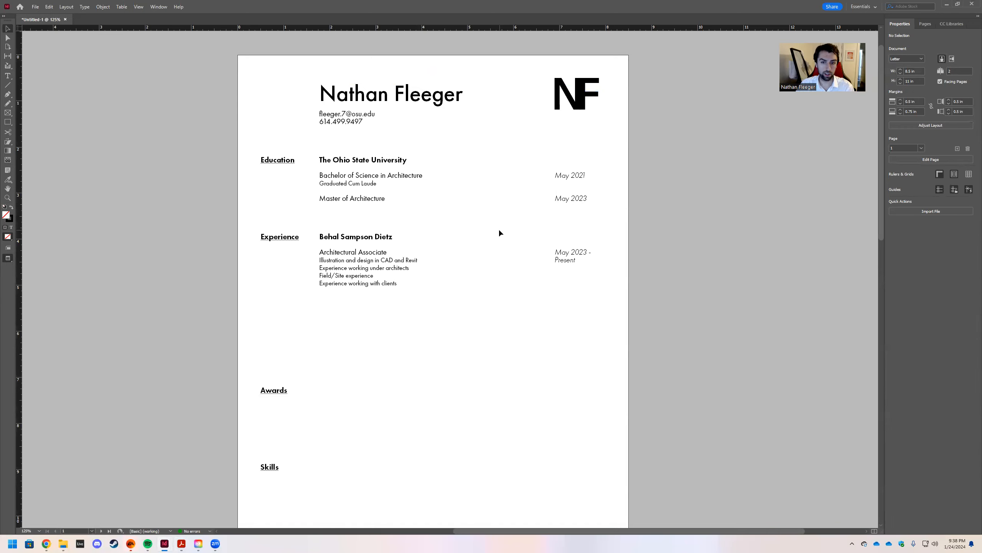
{"action": "key", "text": "w"}
{"action": "left_click", "coordinate": [568, 255]}
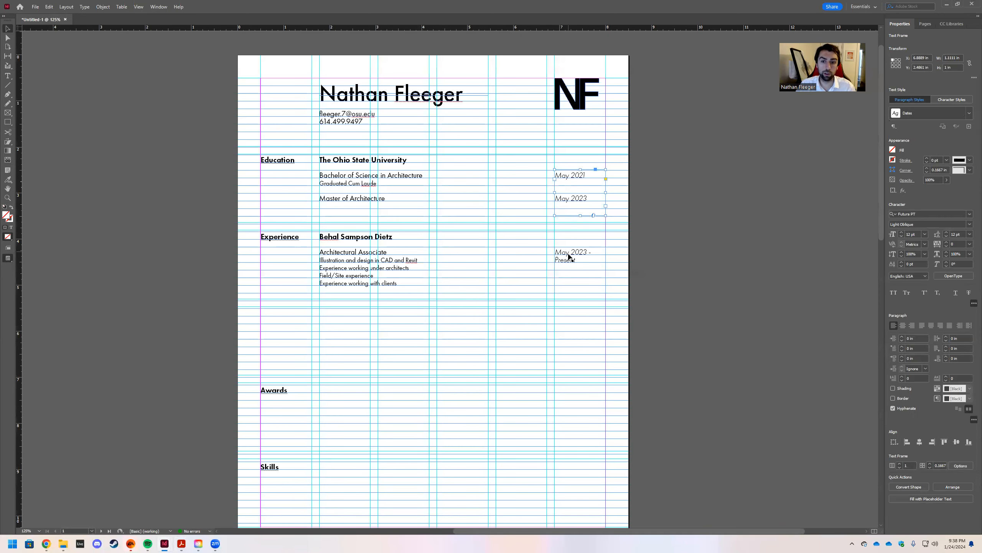
{"action": "left_click", "coordinate": [572, 98]}
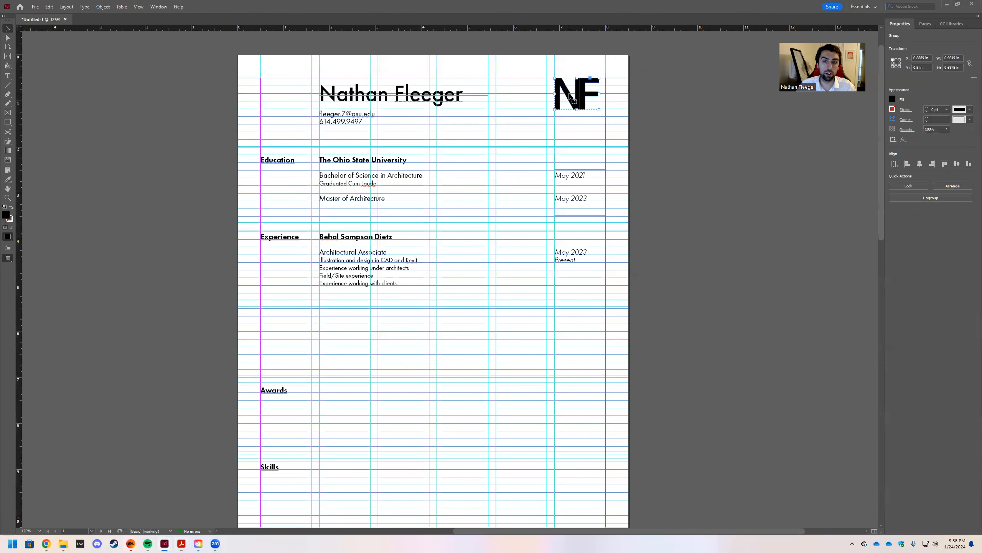
{"action": "left_click_drag", "start_coordinate": [573, 98], "coordinate": [513, 96]}
Move both date frames left beneath the monogram and preview the page.
{"action": "left_click_drag", "start_coordinate": [548, 161], "coordinate": [644, 311]}
{"action": "left_click_drag", "start_coordinate": [566, 176], "coordinate": [508, 177]}
{"action": "left_click", "coordinate": [671, 190]}
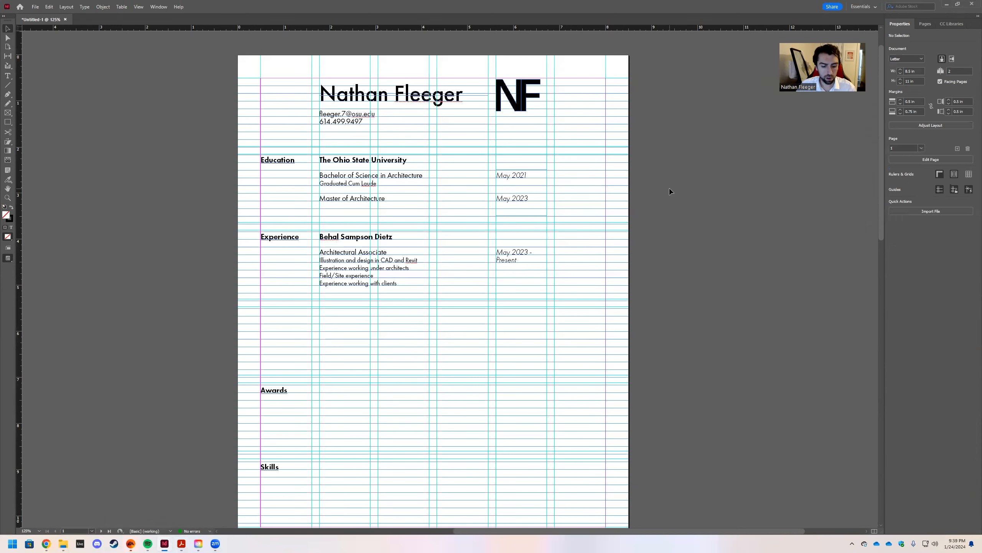
{"action": "key", "text": "w"}
{"action": "scroll", "coordinate": [582, 228], "scroll_direction": "down", "scroll_amount": 2}
{"action": "scroll", "coordinate": [603, 267], "scroll_direction": "up", "scroll_amount": 3}
{"action": "scroll", "coordinate": [630, 284], "scroll_direction": "down", "scroll_amount": 1}
{"action": "scroll", "coordinate": [647, 270], "scroll_direction": "up", "scroll_amount": 1}
{"action": "scroll", "coordinate": [634, 280], "scroll_direction": "down", "scroll_amount": 1}
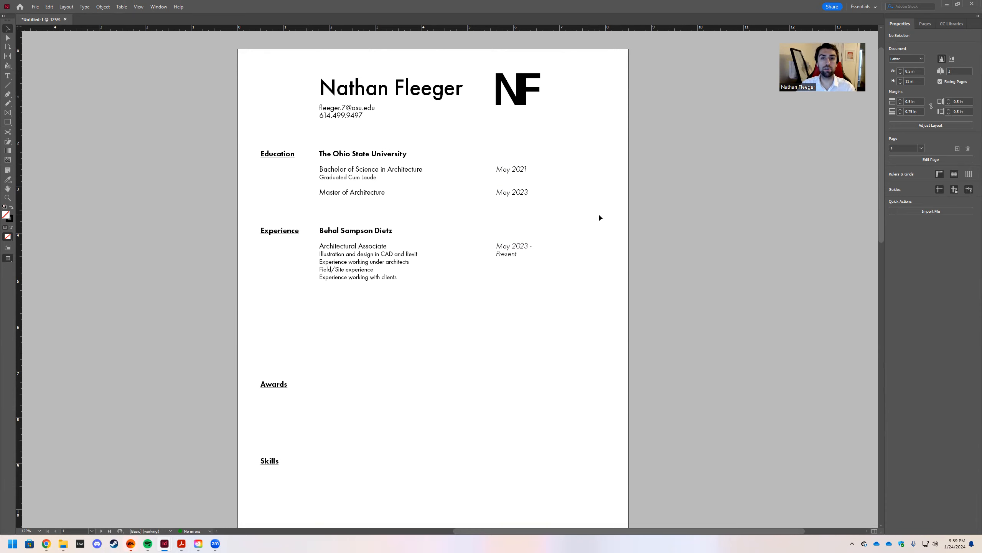
{"action": "scroll", "coordinate": [599, 215], "scroll_direction": "up", "scroll_amount": 1}
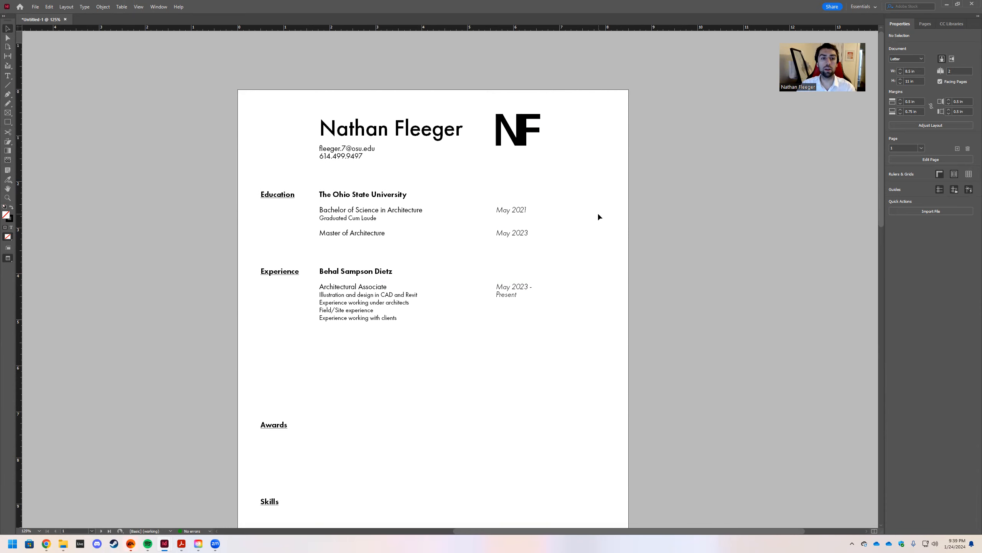
{"action": "scroll", "coordinate": [599, 216], "scroll_direction": "down", "scroll_amount": 1}
{"action": "scroll", "coordinate": [596, 220], "scroll_direction": "up", "scroll_amount": 1}
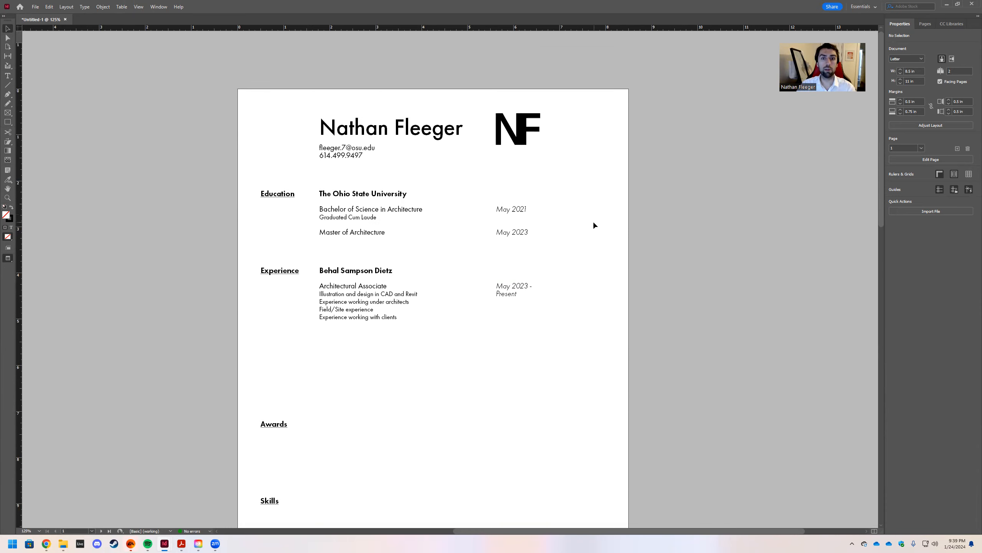
{"action": "scroll", "coordinate": [578, 197], "scroll_direction": "down", "scroll_amount": 1}
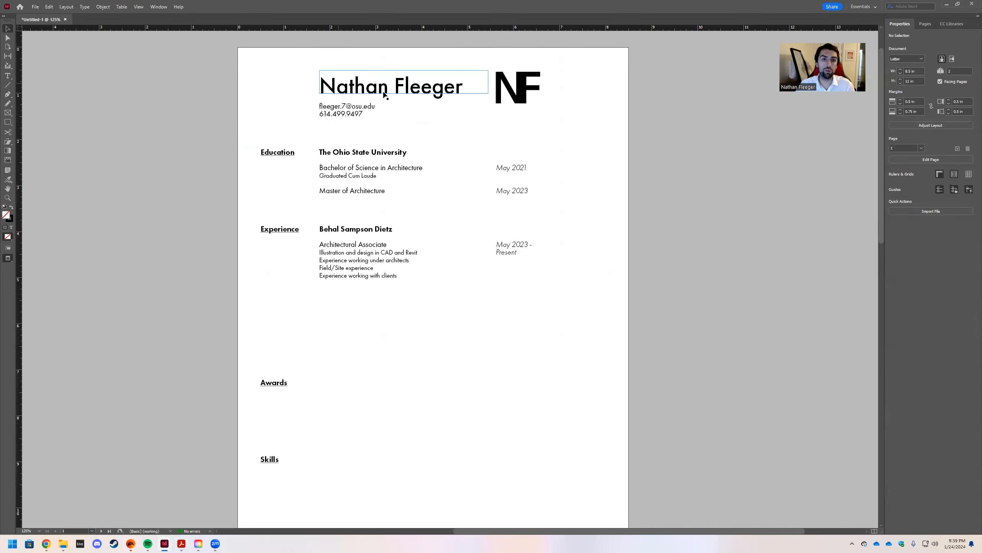
Shift the name, contact lines, monogram and entries together to the right.
{"action": "key", "text": "w"}
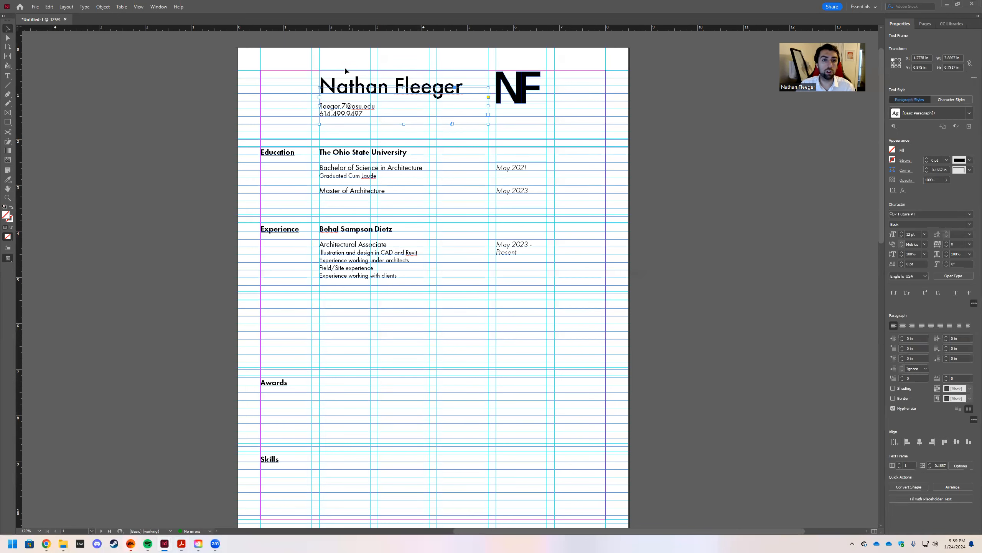
{"action": "left_click_drag", "start_coordinate": [476, 217], "coordinate": [599, 329]}
{"action": "left_click_drag", "start_coordinate": [369, 92], "coordinate": [426, 92]}
{"action": "left_click", "coordinate": [679, 187]}
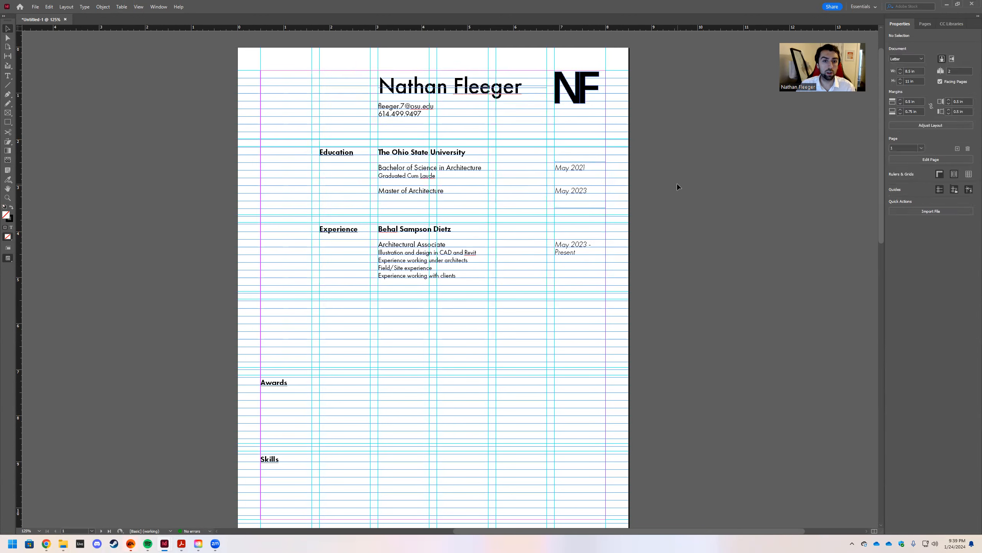
Move the Education and Experience headings back to the left margin.
{"action": "left_click", "coordinate": [347, 230]}
{"action": "left_click", "coordinate": [349, 153], "text": "shift"}
{"action": "left_click_drag", "start_coordinate": [336, 154], "coordinate": [277, 154]}
{"action": "left_click", "coordinate": [696, 216]}
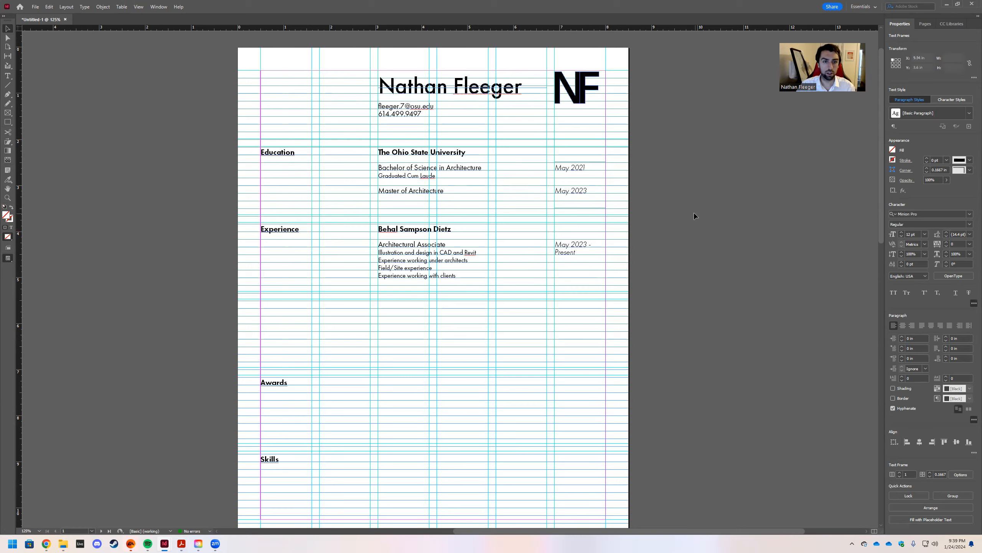
{"action": "key", "text": "w"}
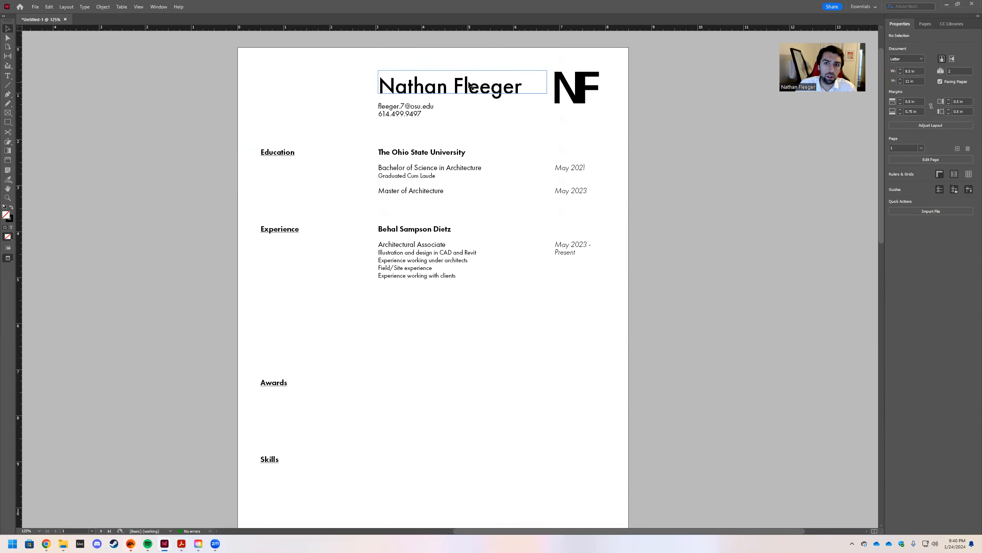
Place the NF monogram at the top-left margin, its top at 0.6667 in, level with the name.
{"action": "left_click", "coordinate": [583, 91]}
{"action": "left_click", "coordinate": [728, 154]}
{"action": "key", "text": "w"}
{"action": "left_click_drag", "start_coordinate": [570, 92], "coordinate": [279, 98]}
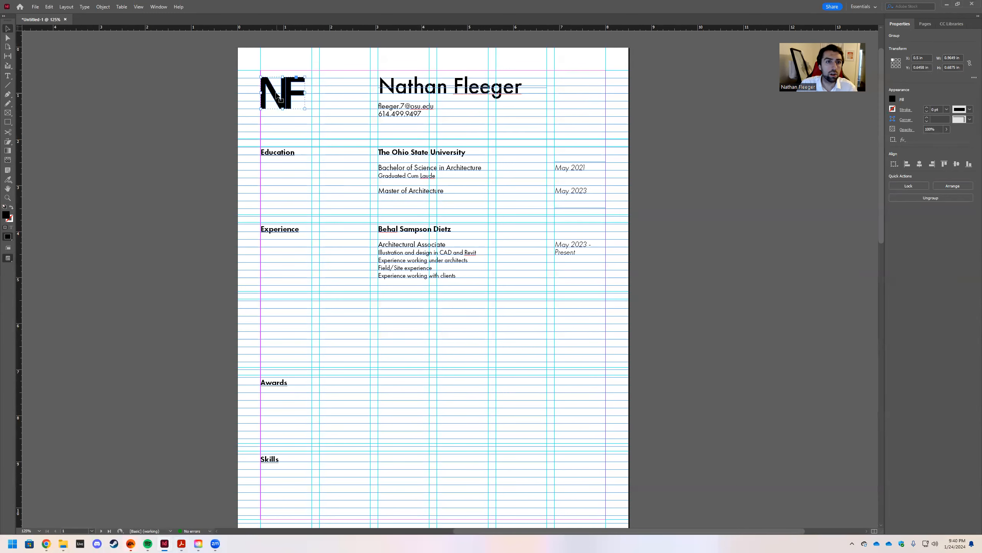
{"action": "left_click_drag", "start_coordinate": [277, 94], "coordinate": [279, 88]}
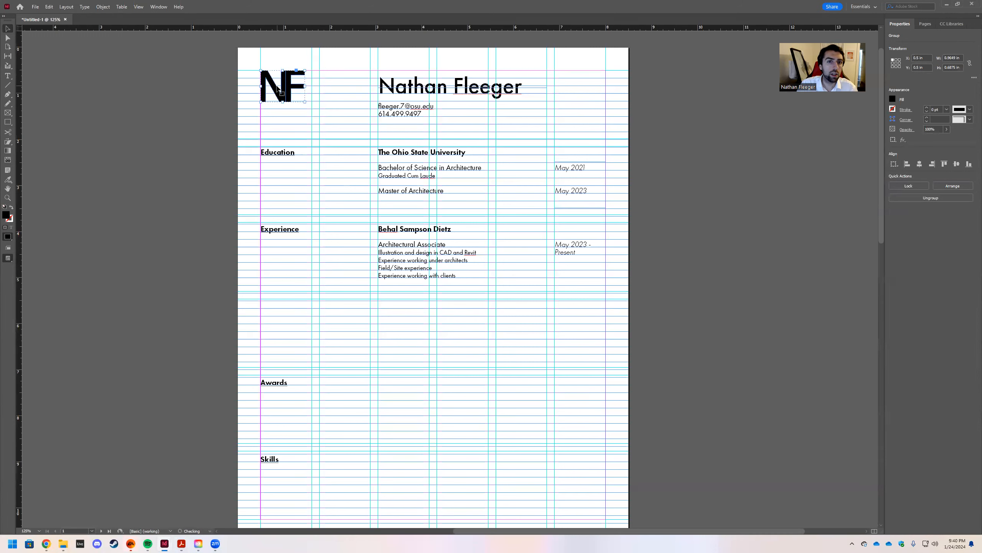
{"action": "left_click", "coordinate": [388, 85]}
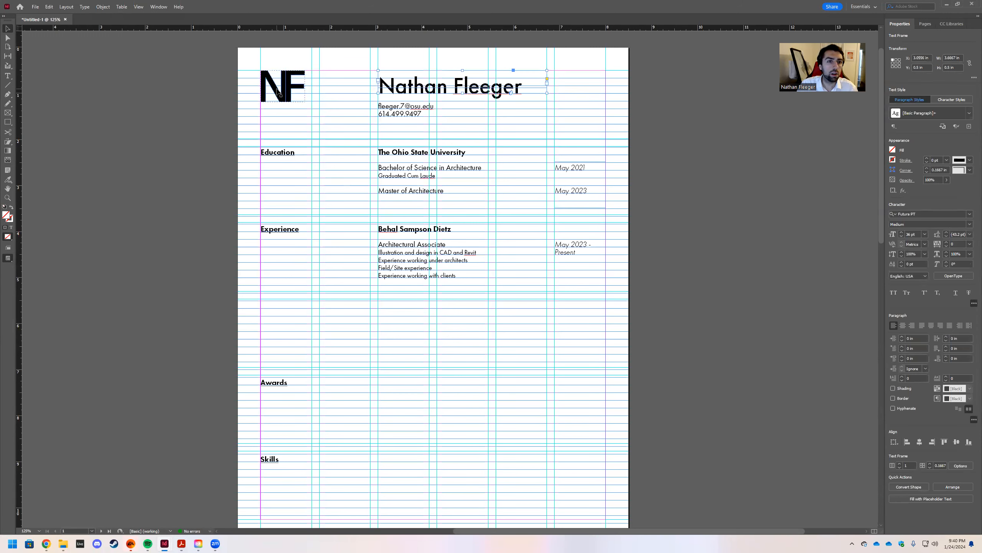
{"action": "left_click_drag", "start_coordinate": [277, 90], "coordinate": [279, 101]}
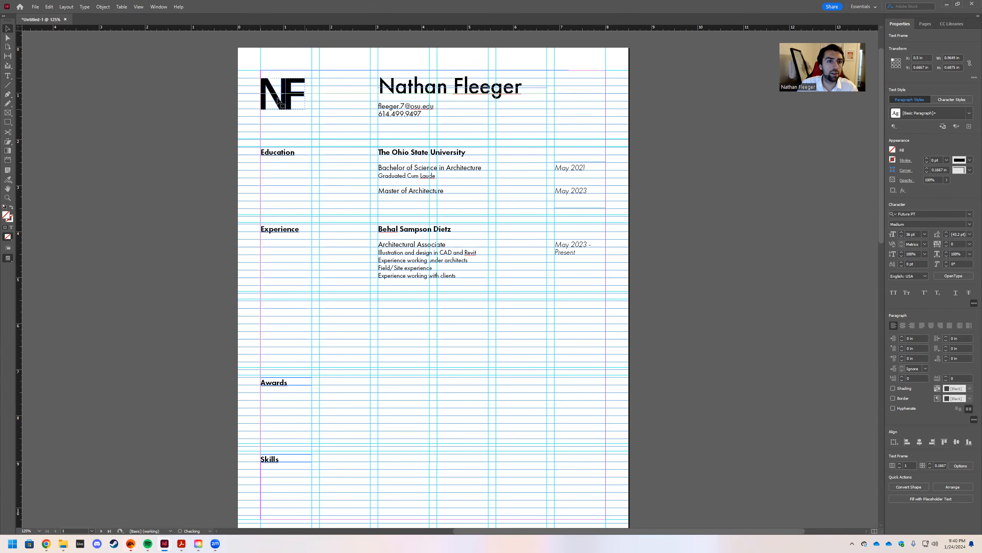
{"action": "left_click", "coordinate": [662, 175]}
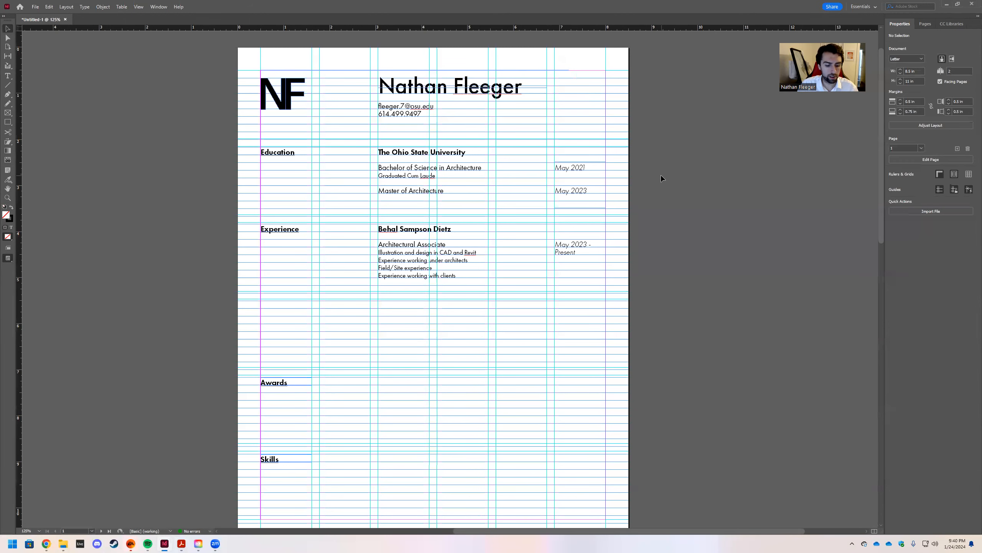
{"action": "key", "text": "w"}
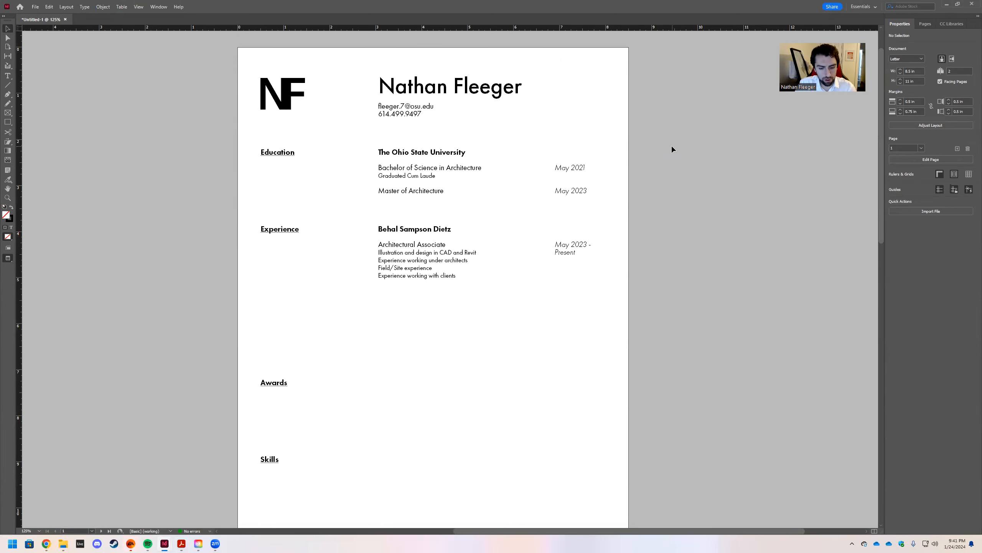
Widen the Experience and Education date frames leftward so all dates align in one column.
{"action": "key", "text": "w"}
{"action": "key", "text": "t"}
{"action": "left_click", "coordinate": [560, 167]}
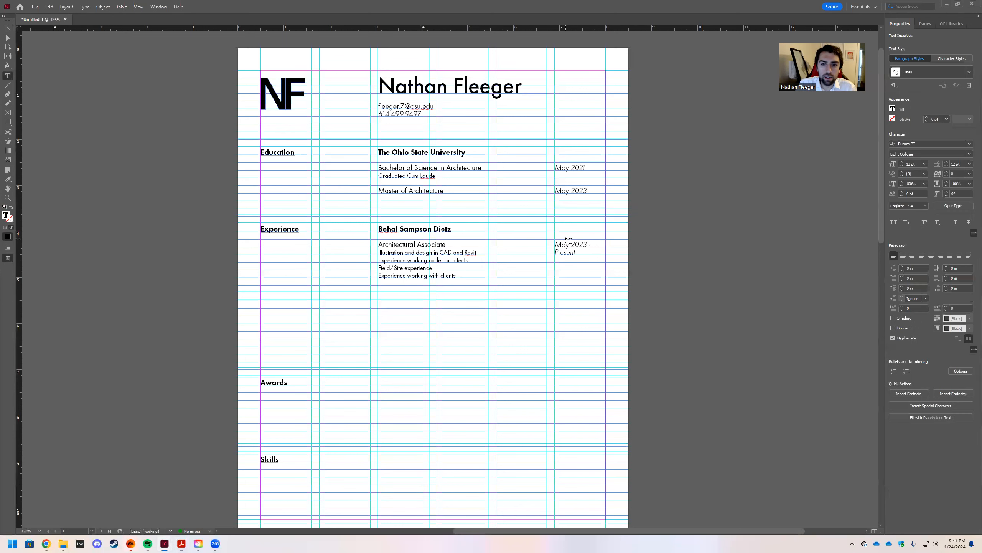
{"action": "key", "text": "Escape"}
{"action": "left_click", "coordinate": [564, 244]}
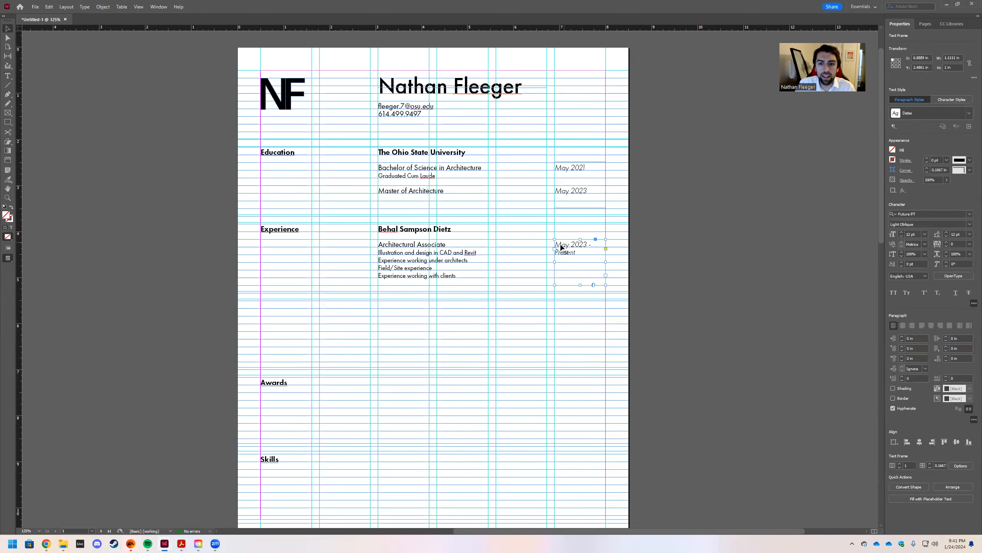
{"action": "left_click_drag", "start_coordinate": [554, 262], "coordinate": [496, 271]}
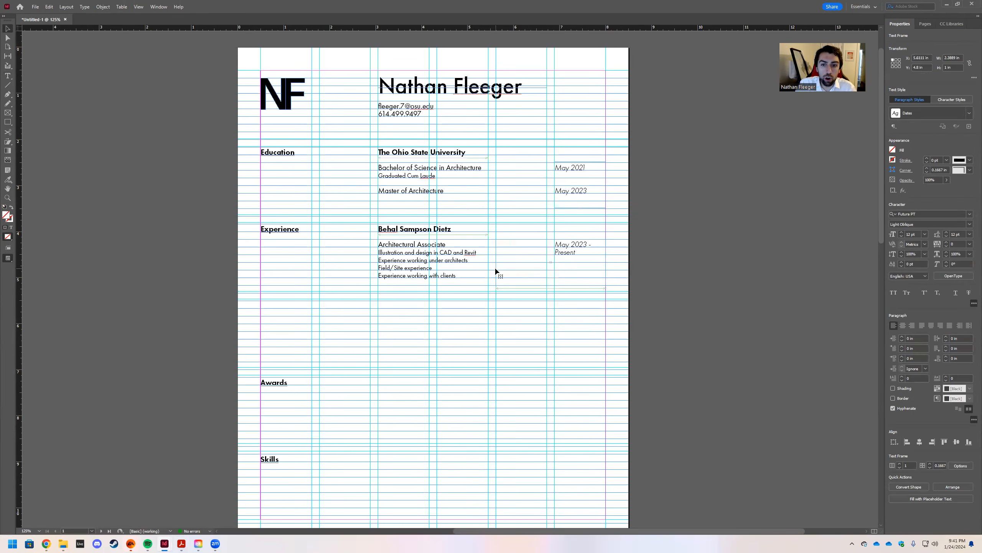
{"action": "left_click", "coordinate": [562, 171]}
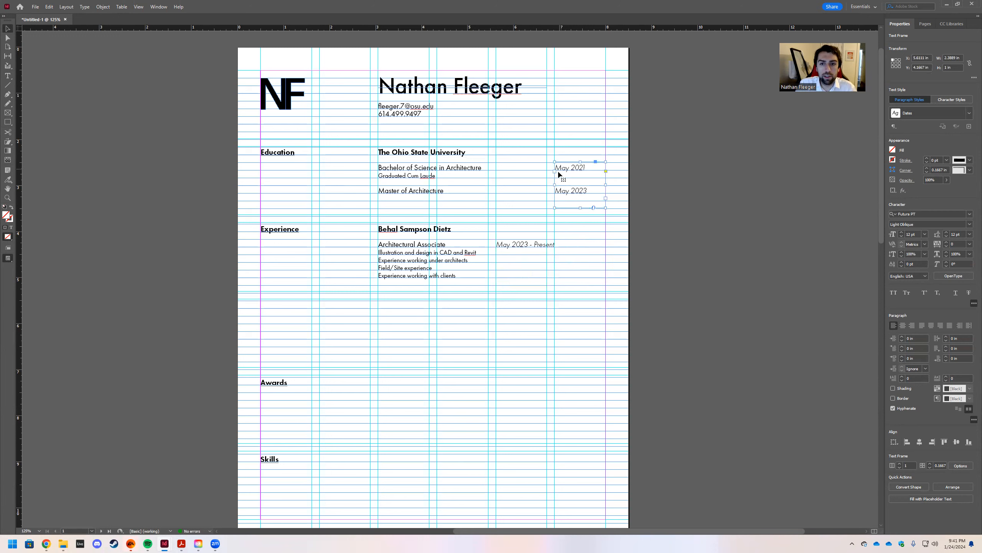
{"action": "left_click_drag", "start_coordinate": [554, 190], "coordinate": [495, 190]}
{"action": "left_click", "coordinate": [525, 150]}
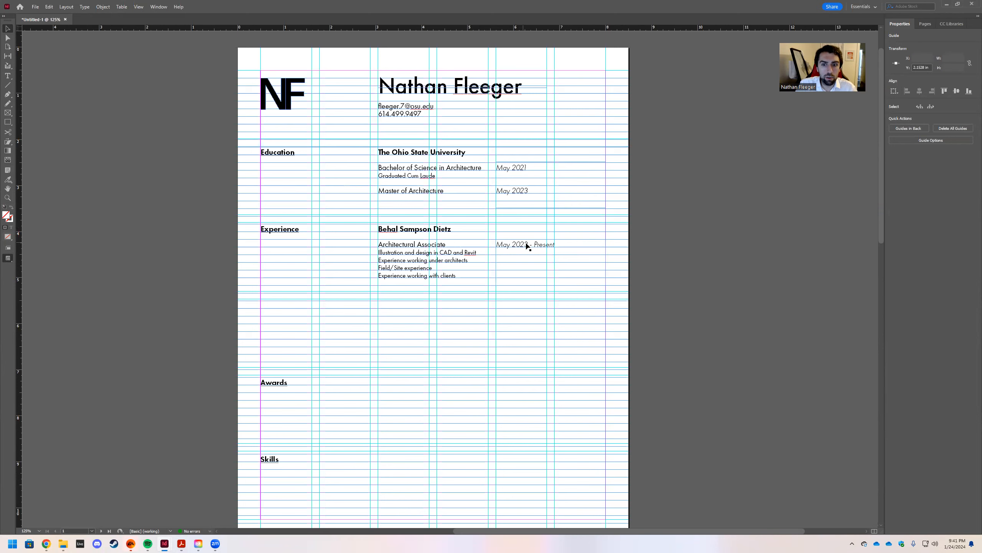
{"action": "left_click", "coordinate": [705, 289]}
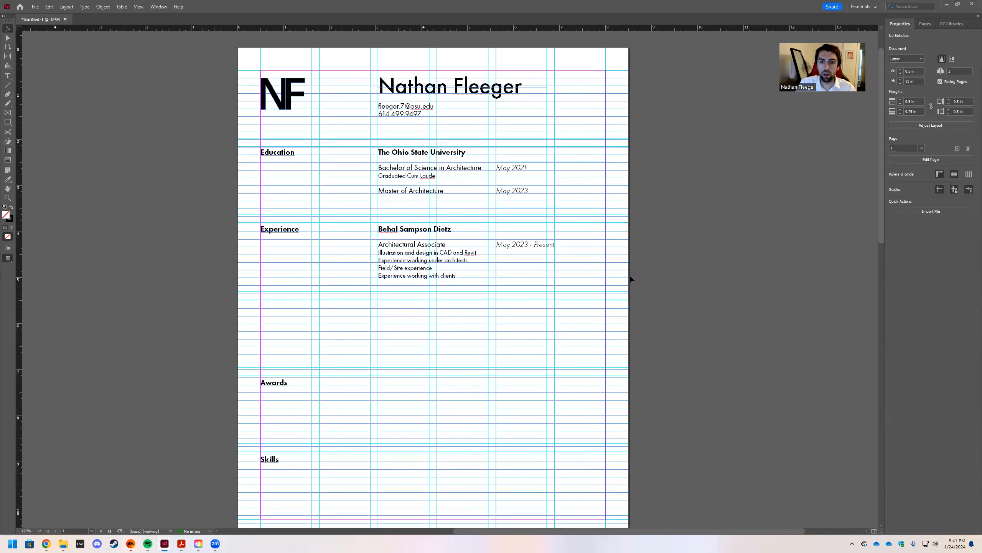
{"action": "key", "text": "w"}
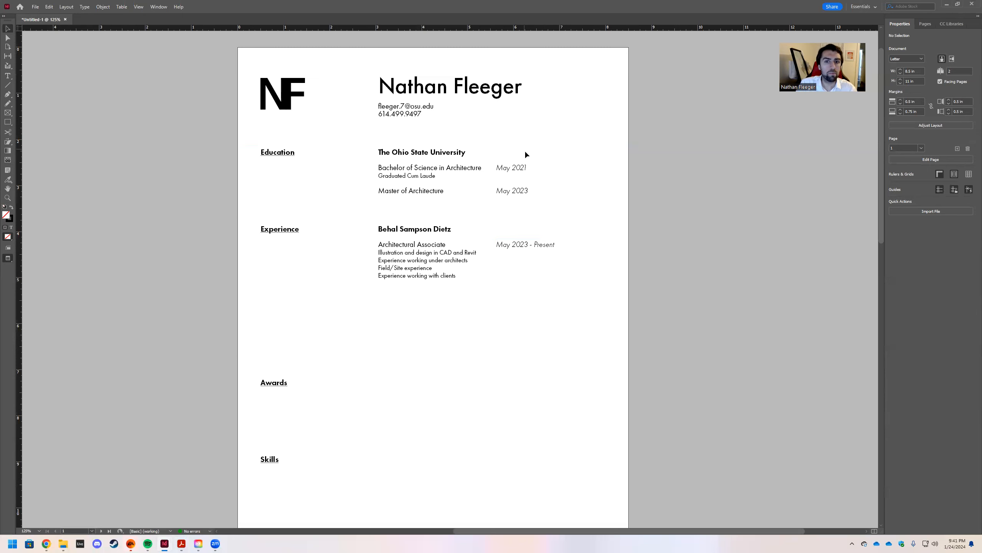
Copy the Experience employer, role and dates frames and place the copy below the original.
{"action": "scroll", "coordinate": [685, 252], "scroll_direction": "down", "scroll_amount": 1}
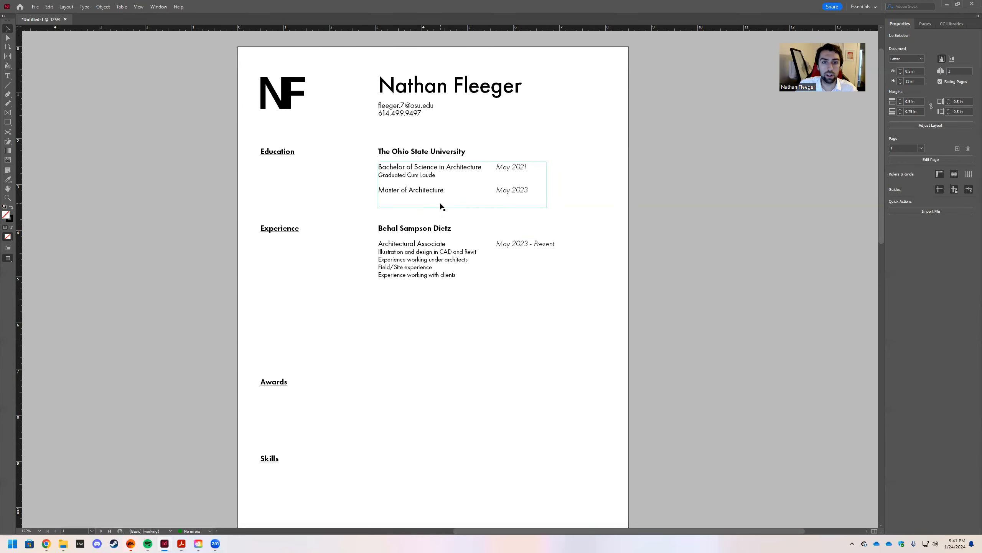
{"action": "scroll", "coordinate": [517, 214], "scroll_direction": "down", "scroll_amount": 1}
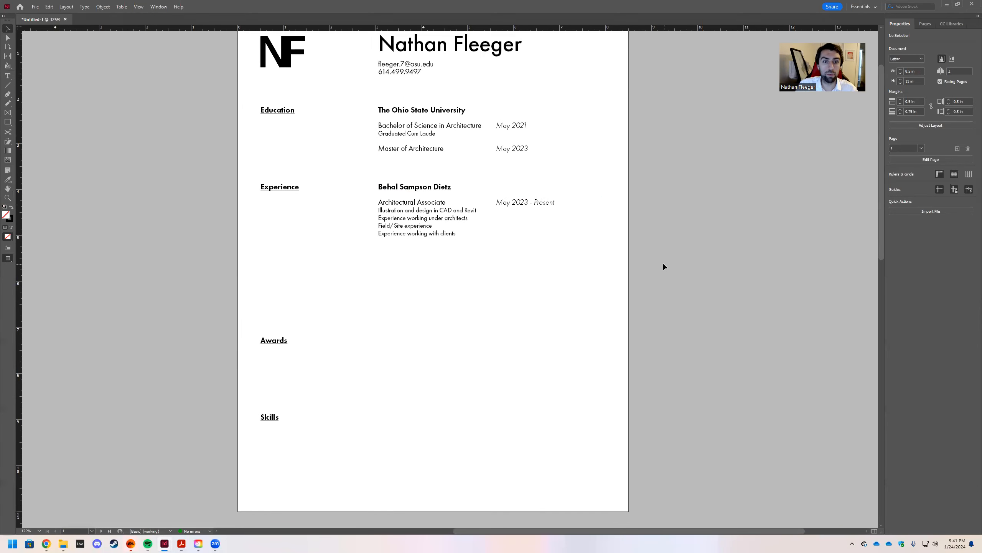
{"action": "key", "text": "w"}
{"action": "left_click", "coordinate": [418, 225]}
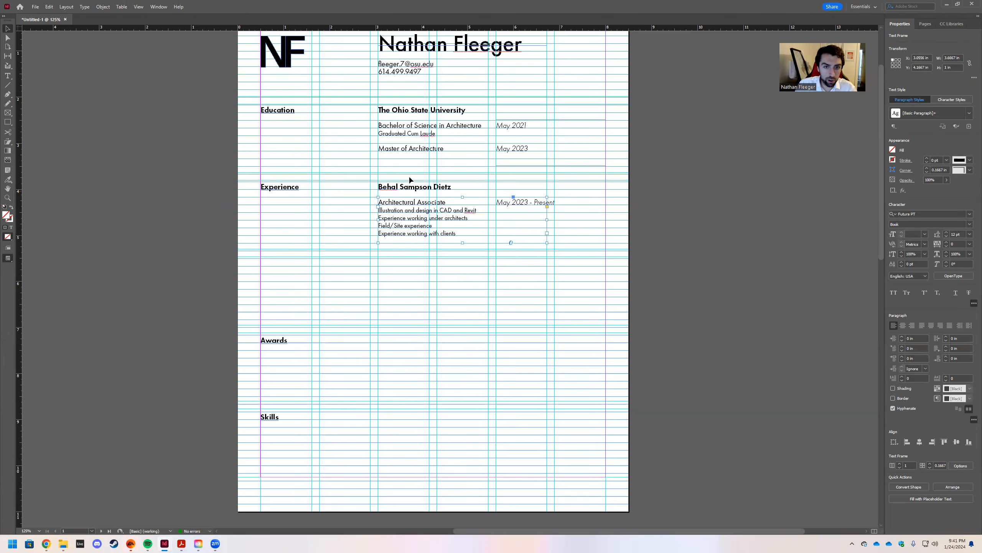
{"action": "left_click", "coordinate": [411, 187]}
{"action": "left_click", "coordinate": [422, 225], "text": "shift"}
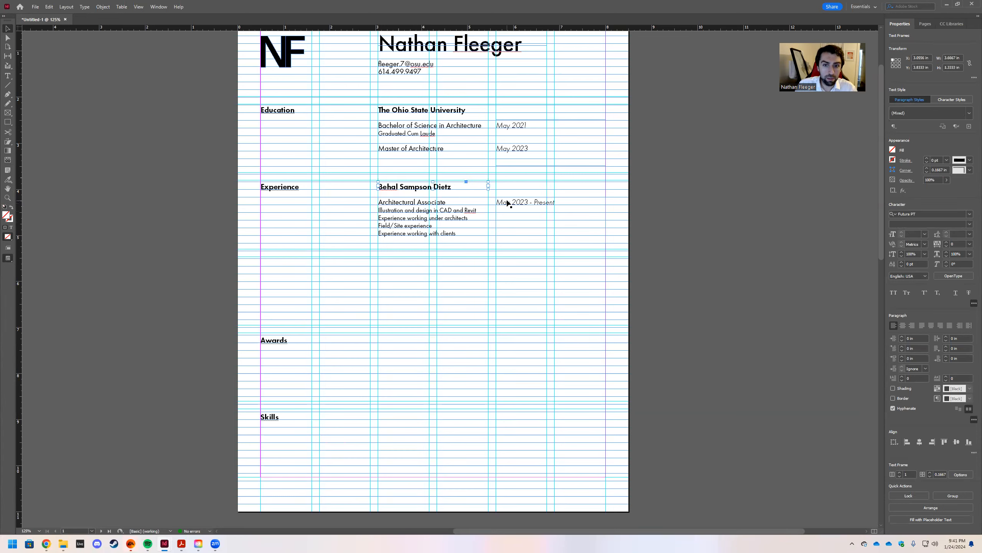
{"action": "left_click_drag", "start_coordinate": [583, 267], "coordinate": [364, 176]}
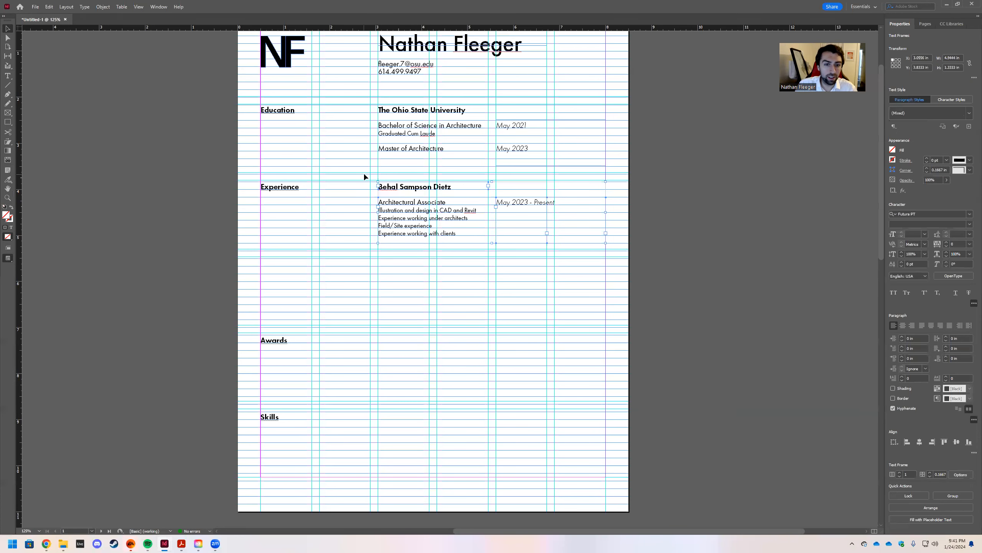
{"action": "key", "text": "ctrl+v"}
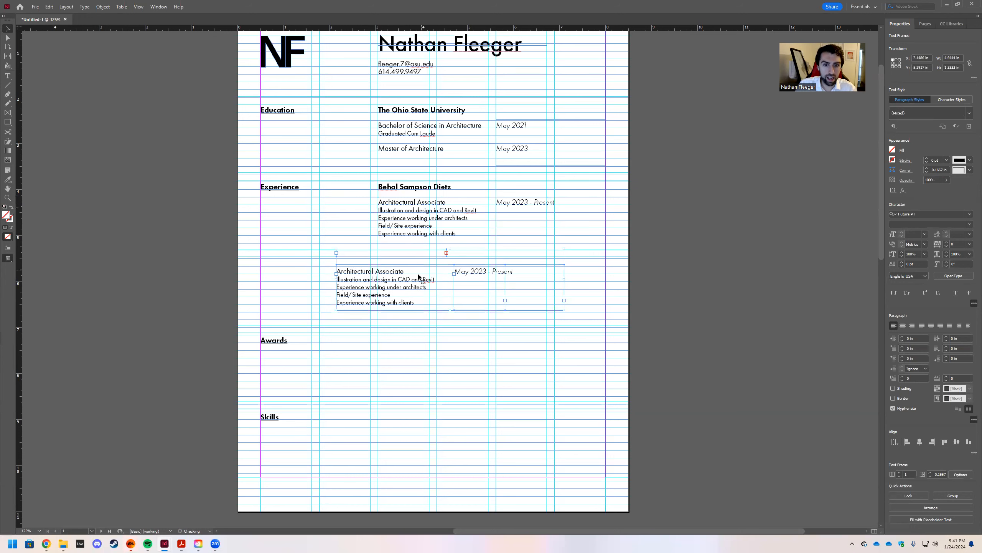
{"action": "left_click_drag", "start_coordinate": [356, 273], "coordinate": [398, 275]}
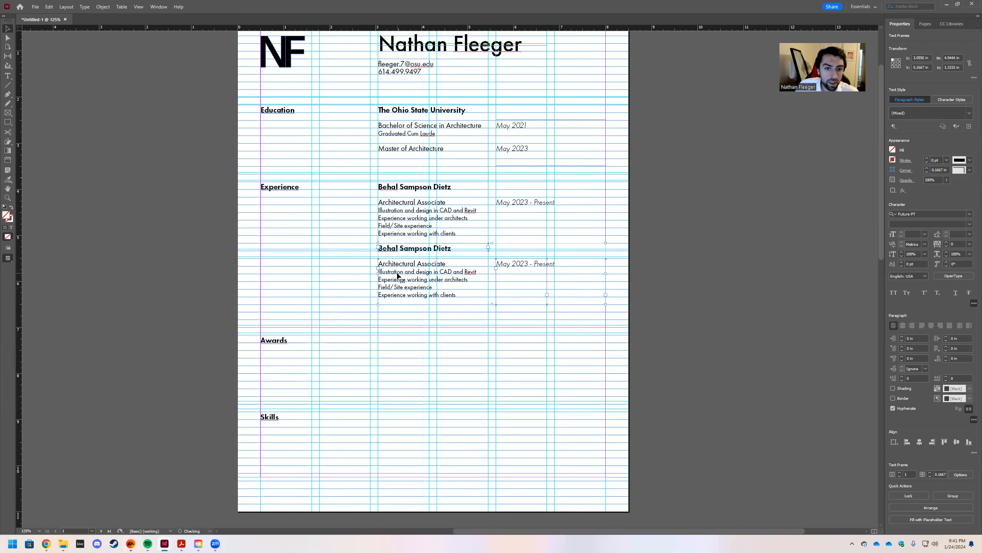
Change the copied heading to 'The Ohio State University' and the role to 'Lecturer'.
{"action": "double_click", "coordinate": [456, 246]}
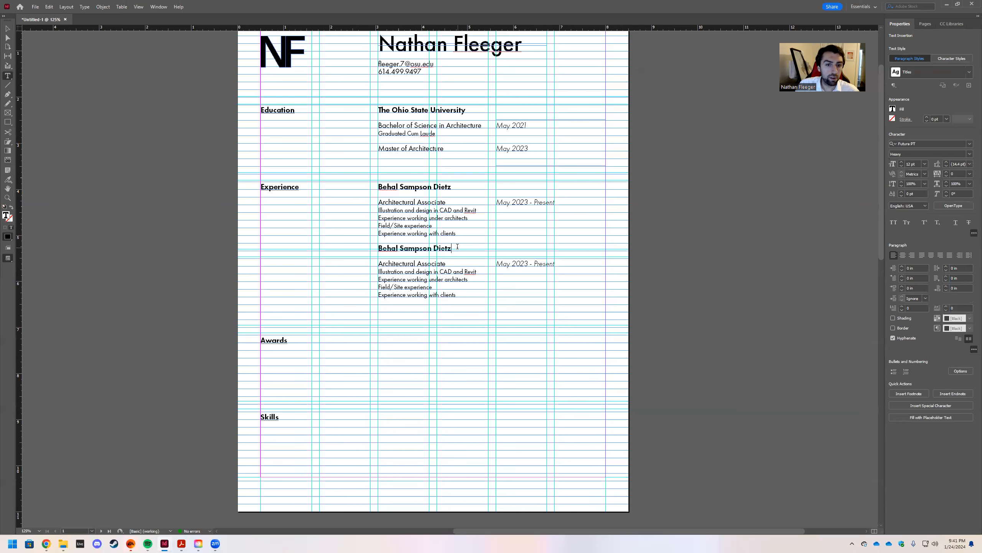
{"action": "left_click_drag", "start_coordinate": [457, 247], "coordinate": [377, 249]}
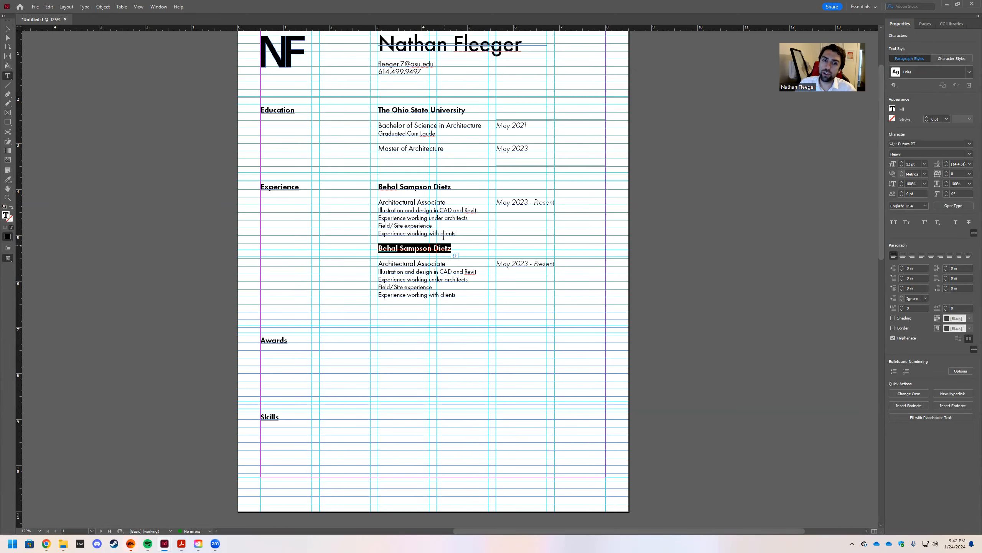
{"action": "scroll", "coordinate": [361, 184], "scroll_direction": "up", "scroll_amount": 3}
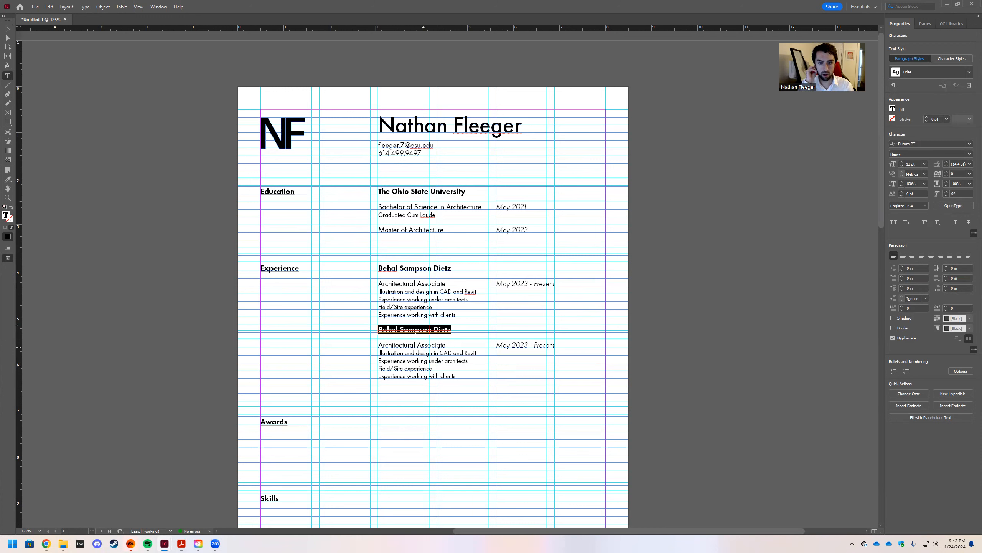
{"action": "type", "text": "T"}
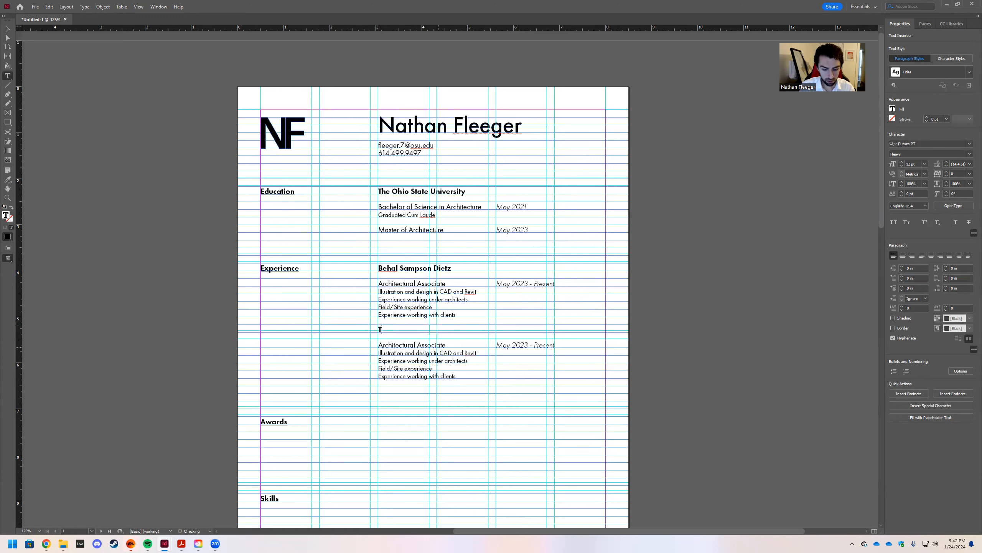
{"action": "type", "text": "he Ohio State University"}
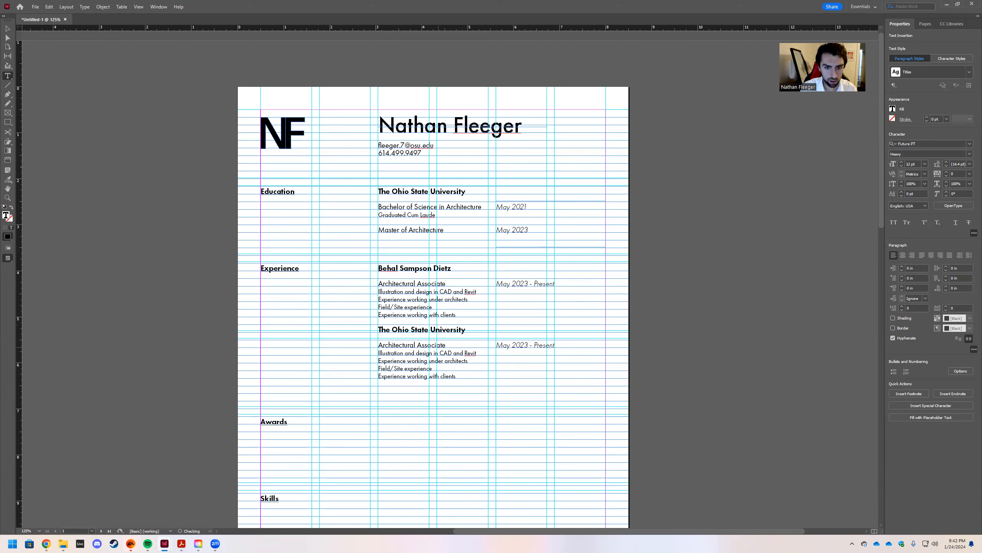
{"action": "left_click_drag", "start_coordinate": [447, 345], "coordinate": [375, 346]}
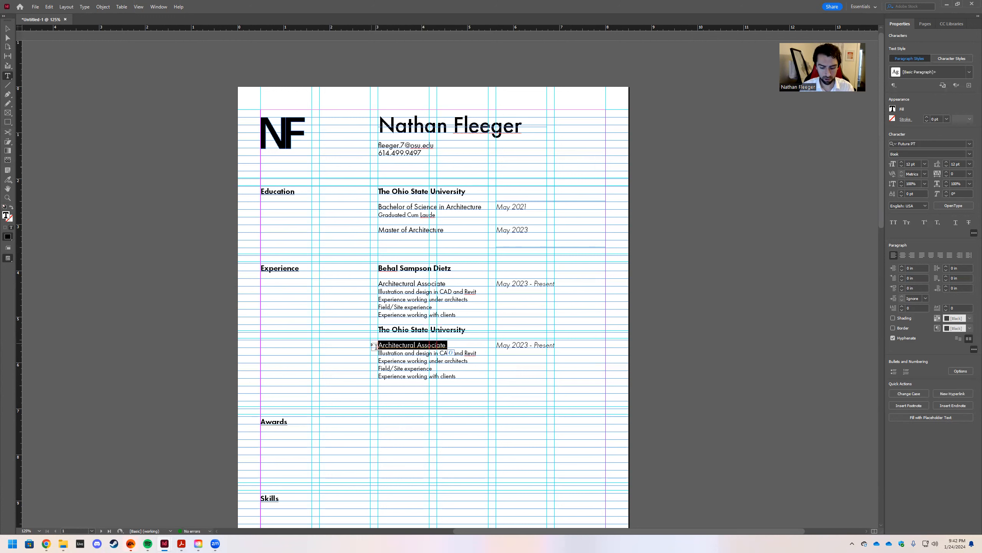
{"action": "type", "text": "Lecturer"}
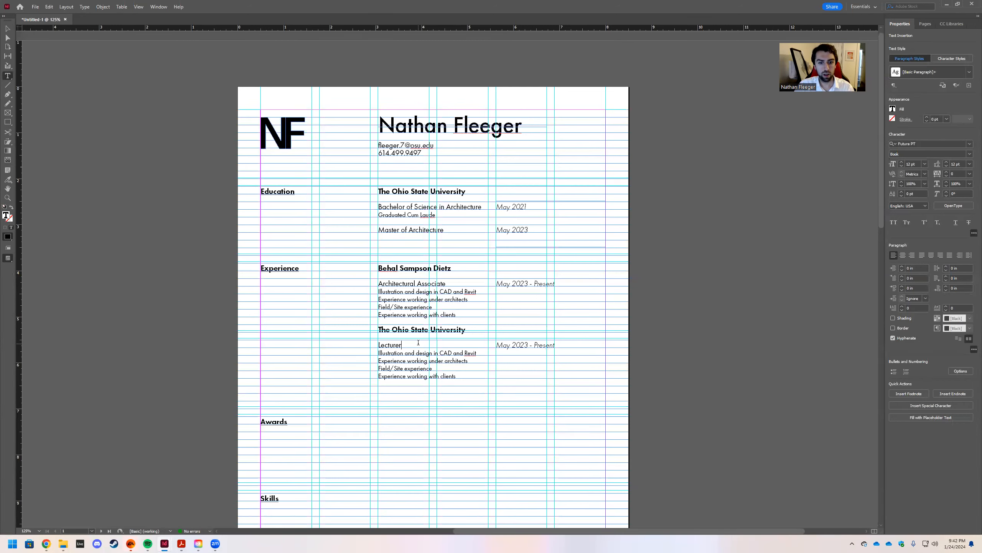
Rewrite the bullets as teaching duties, ending with 'Course and content creation'.
{"action": "left_click_drag", "start_coordinate": [480, 355], "coordinate": [375, 355]}
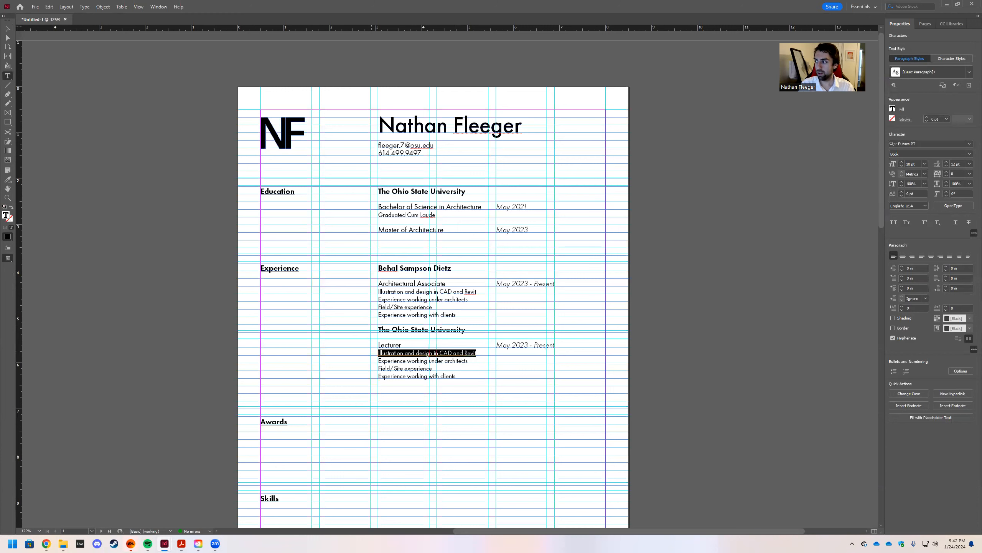
{"action": "type", "text": "Teach"}
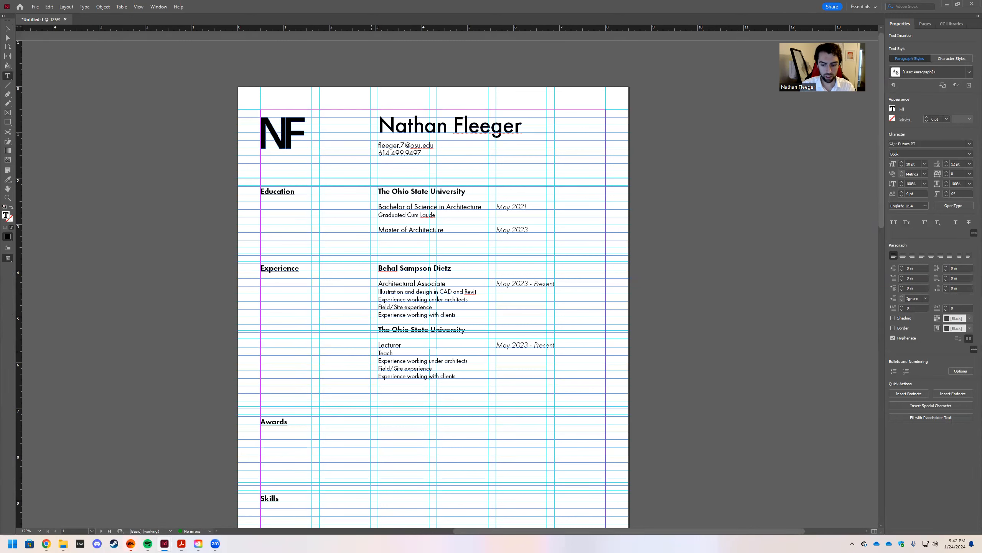
{"action": "type", "text": "arch"}
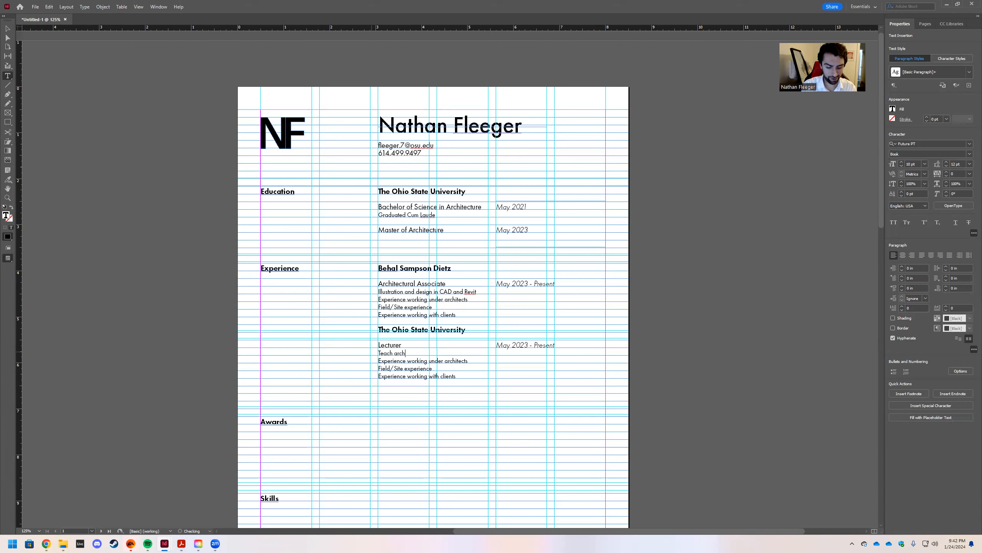
{"action": "type", "text": "itectural representation"}
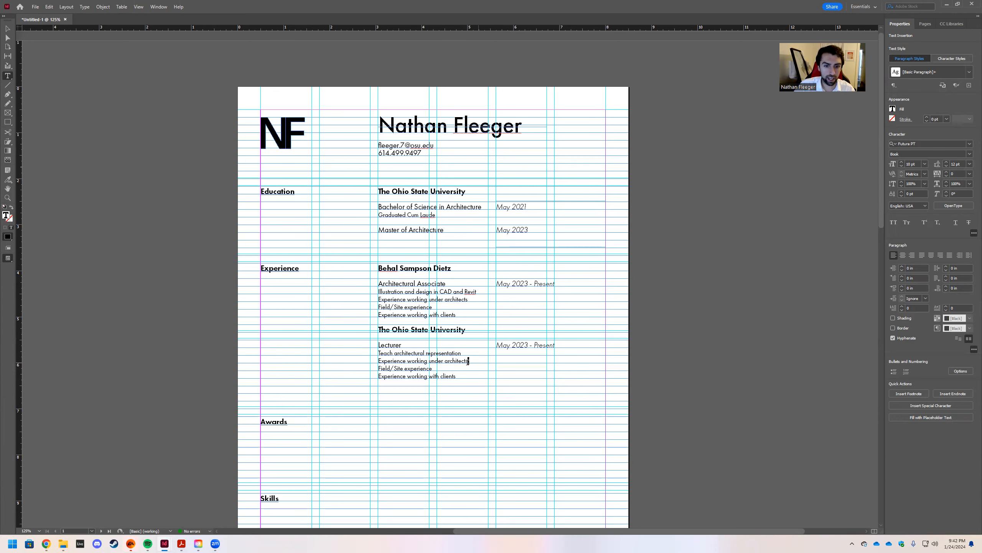
{"action": "left_click_drag", "start_coordinate": [468, 361], "coordinate": [378, 359]}
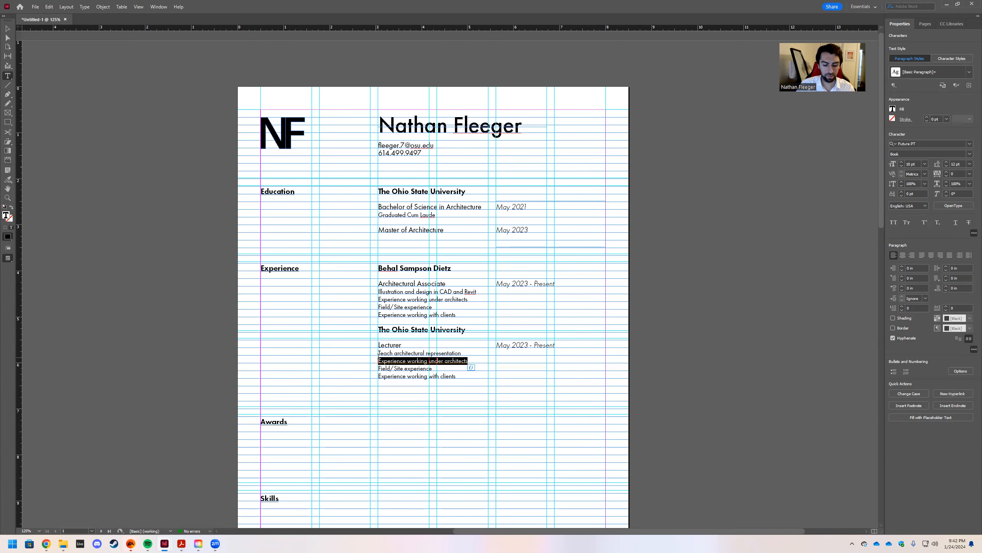
{"action": "type", "text": "Experience"}
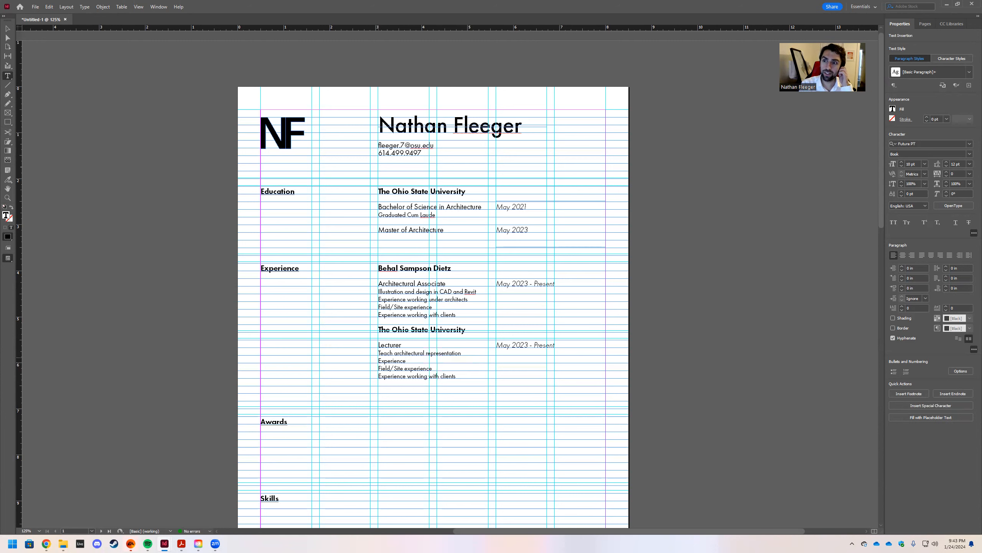
{"action": "type", "text": " giving lecture"}
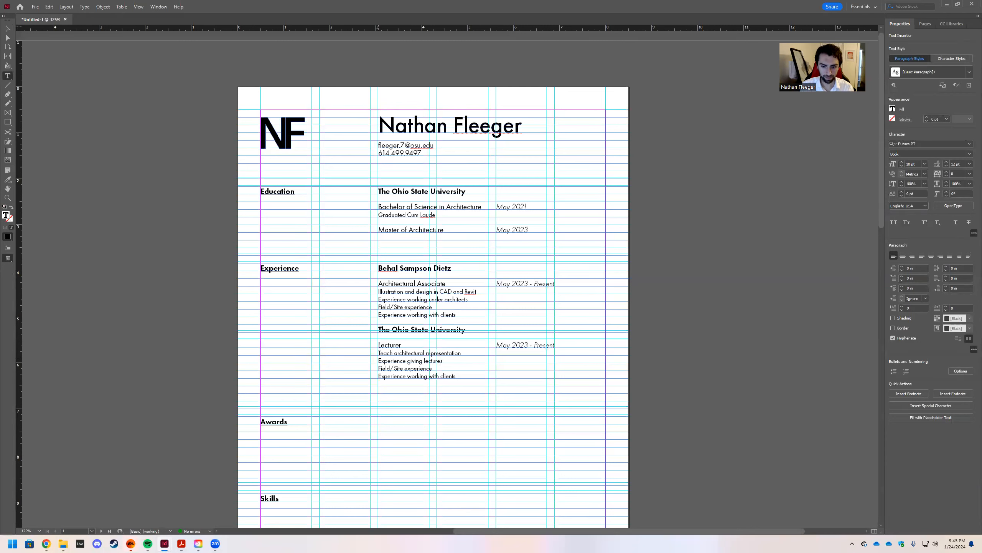
{"action": "type", "text": "s, run"}
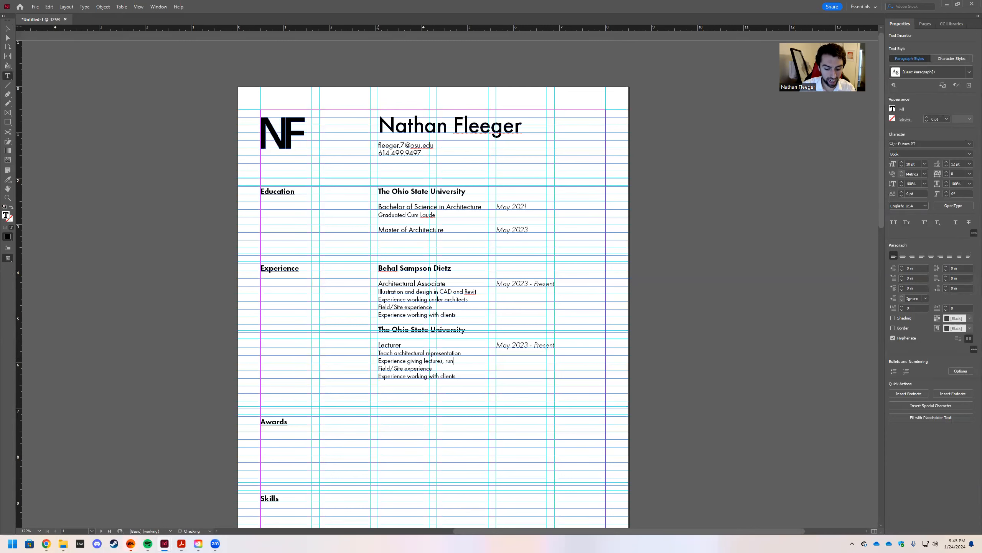
{"action": "type", "text": "ning labs"}
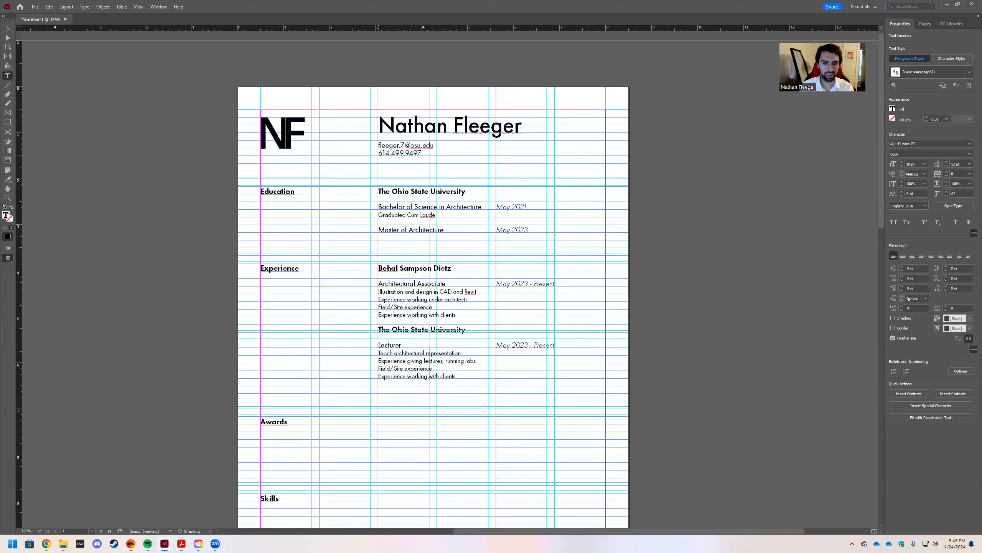
{"action": "key", "text": "BackSpace"}
{"action": "key", "text": "BackSpace"}
{"action": "key", "text": "BackSpace"}
{"action": "key", "text": "BackSpace"}
{"action": "key", "text": "BackSpace"}
{"action": "key", "text": "BackSpace"}
{"action": "key", "text": "BackSpace"}
{"action": "key", "text": "BackSpace"}
{"action": "key", "text": "BackSpace"}
{"action": "key", "text": "BackSpace"}
{"action": "key", "text": "BackSpace"}
{"action": "key", "text": "BackSpace"}
{"action": "key", "text": "BackSpace"}
{"action": "key", "text": "BackSpace"}
{"action": "key", "text": "BackSpace"}
{"action": "key", "text": "BackSpace"}
{"action": "key", "text": "BackSpace"}
{"action": "key", "text": "BackSpace"}
{"action": "key", "text": "BackSpace"}
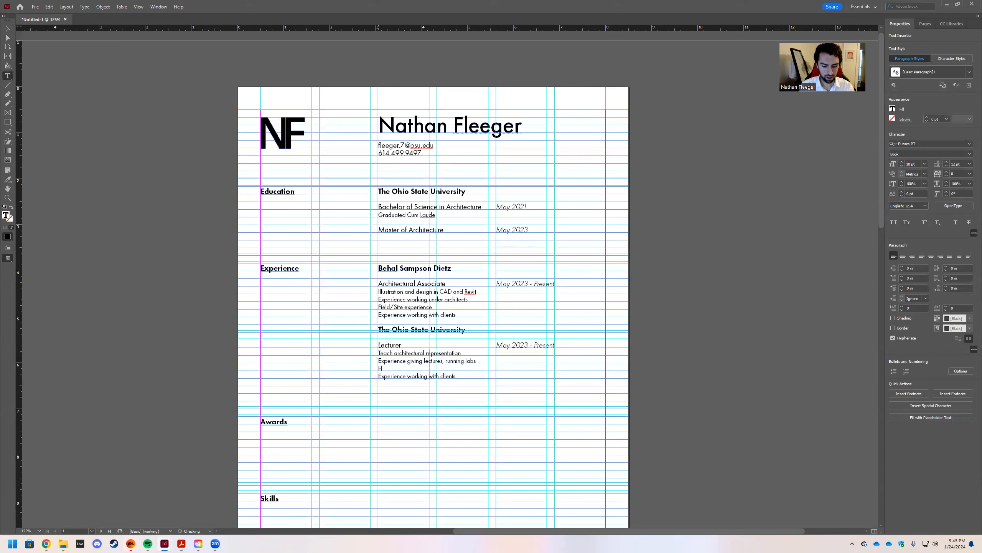
{"action": "key", "text": "BackSpace"}
{"action": "key", "text": "BackSpace"}
{"action": "key", "text": "BackSpace"}
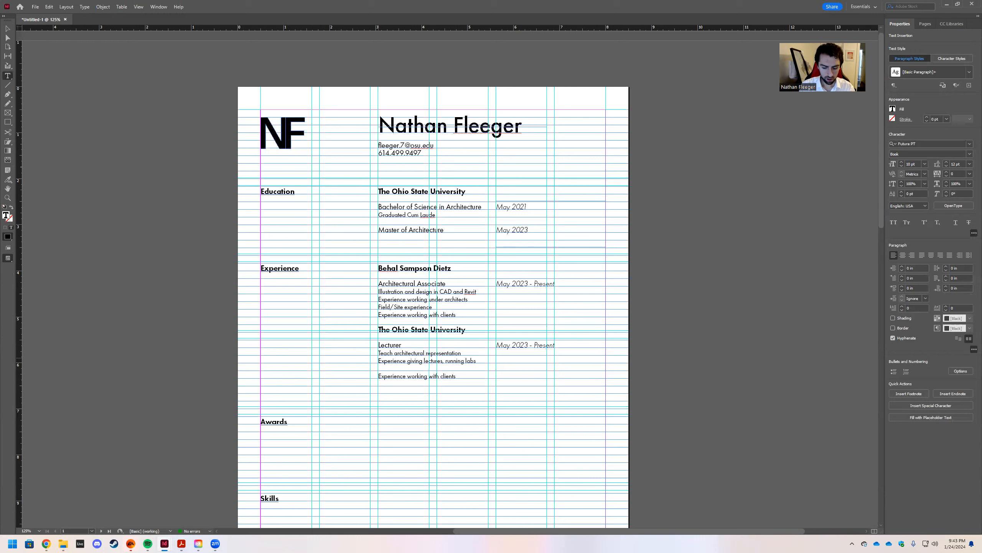
{"action": "type", "text": "individu"}
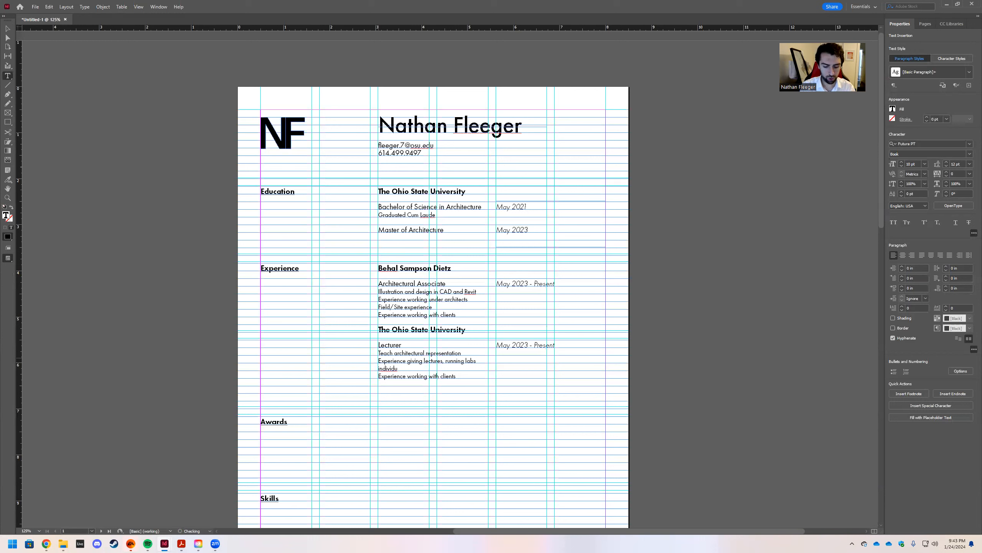
{"action": "type", "text": "al and group instruction"}
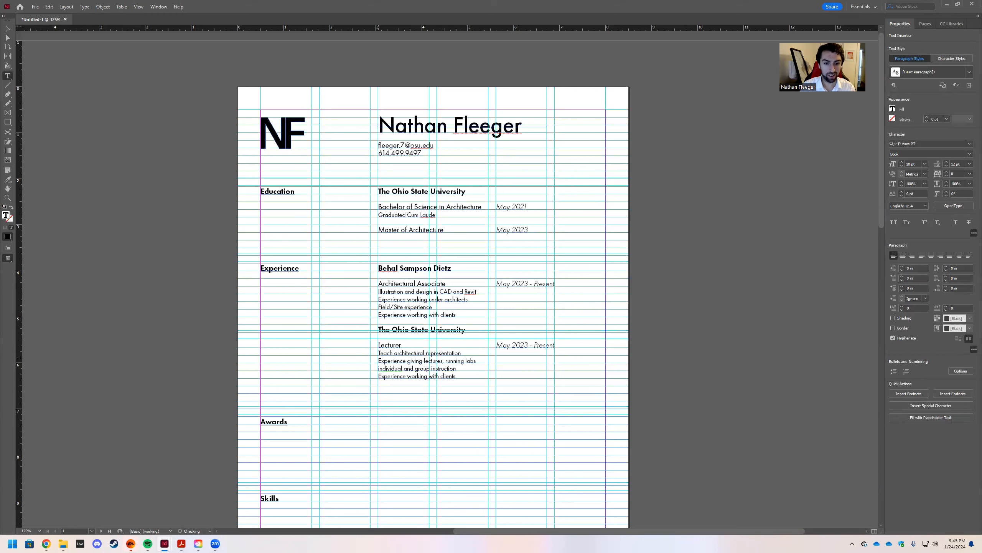
{"action": "key", "text": "BackSpace"}
{"action": "key", "text": "BackSpace"}
{"action": "key", "text": "BackSpace"}
{"action": "key", "text": "BackSpace"}
{"action": "key", "text": "BackSpace"}
{"action": "key", "text": "BackSpace"}
{"action": "key", "text": "BackSpace"}
{"action": "key", "text": "BackSpace"}
{"action": "key", "text": "BackSpace"}
{"action": "key", "text": "BackSpace"}
{"action": "key", "text": "BackSpace"}
{"action": "key", "text": "BackSpace"}
{"action": "key", "text": "BackSpace"}
{"action": "key", "text": "BackSpace"}
{"action": "key", "text": "BackSpace"}
{"action": "key", "text": "BackSpace"}
{"action": "key", "text": "BackSpace"}
{"action": "key", "text": "BackSpace"}
{"action": "key", "text": "BackSpace"}
{"action": "key", "text": "BackSpace"}
{"action": "key", "text": "BackSpace"}
{"action": "key", "text": "BackSpace"}
{"action": "key", "text": "BackSpace"}
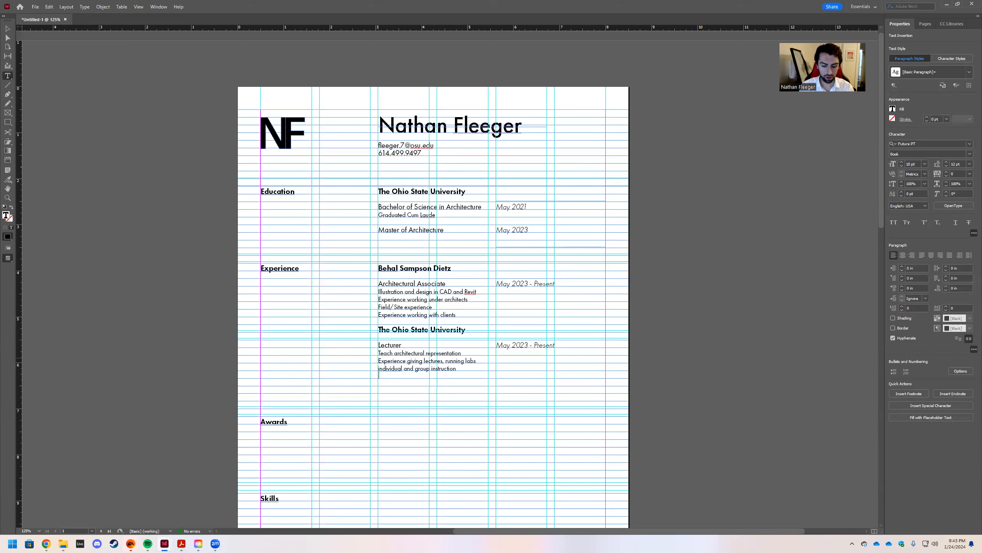
{"action": "type", "text": "Course and content creation"}
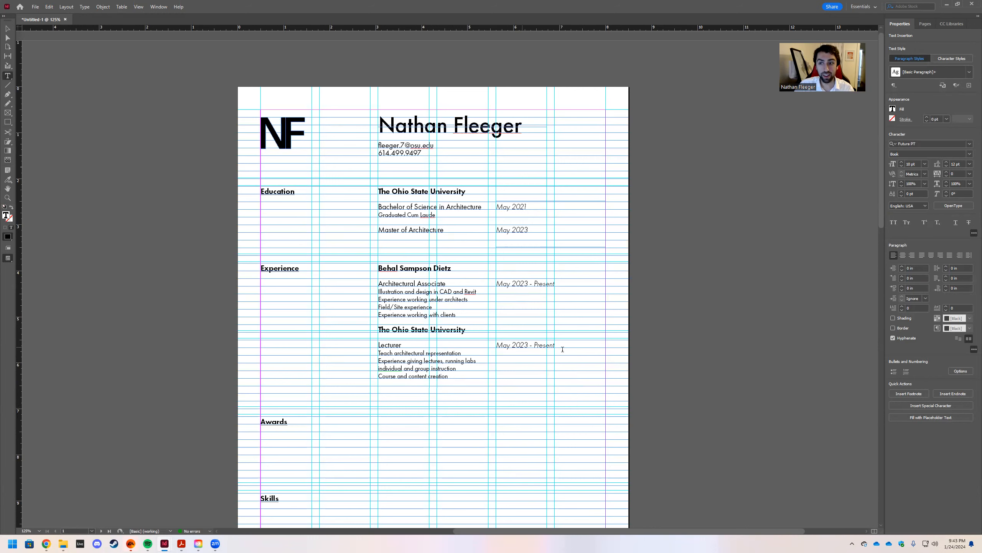
Narrow the Lecturer text frame and change its date to 'August 2023 - Present'.
{"action": "key", "text": "Up"}
{"action": "key", "text": "Up"}
{"action": "key", "text": "Up"}
{"action": "key", "text": "Up"}
{"action": "key", "text": "shift+Left"}
{"action": "key", "text": "Escape"}
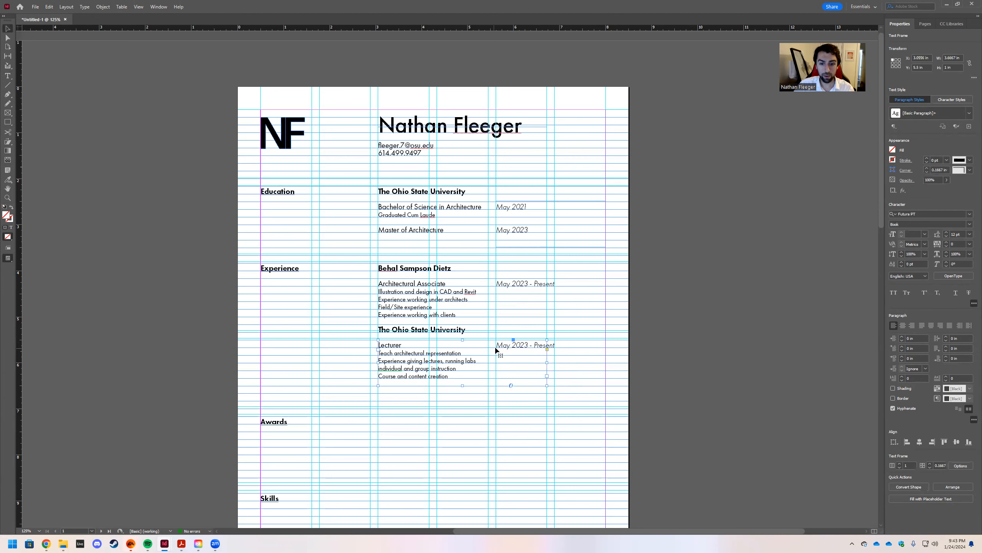
{"action": "left_click_drag", "start_coordinate": [545, 363], "coordinate": [496, 345]}
{"action": "double_click", "coordinate": [510, 346]}
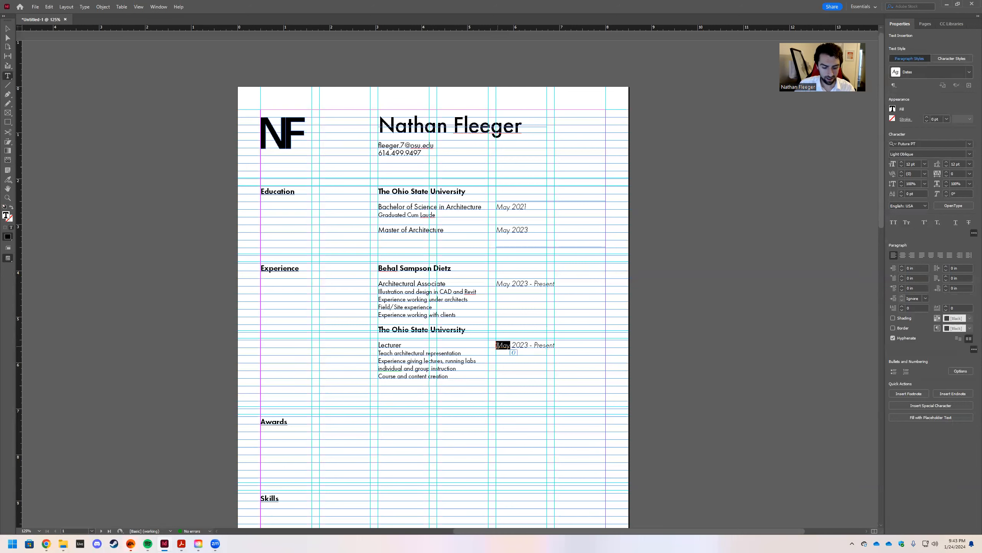
{"action": "type", "text": "August"}
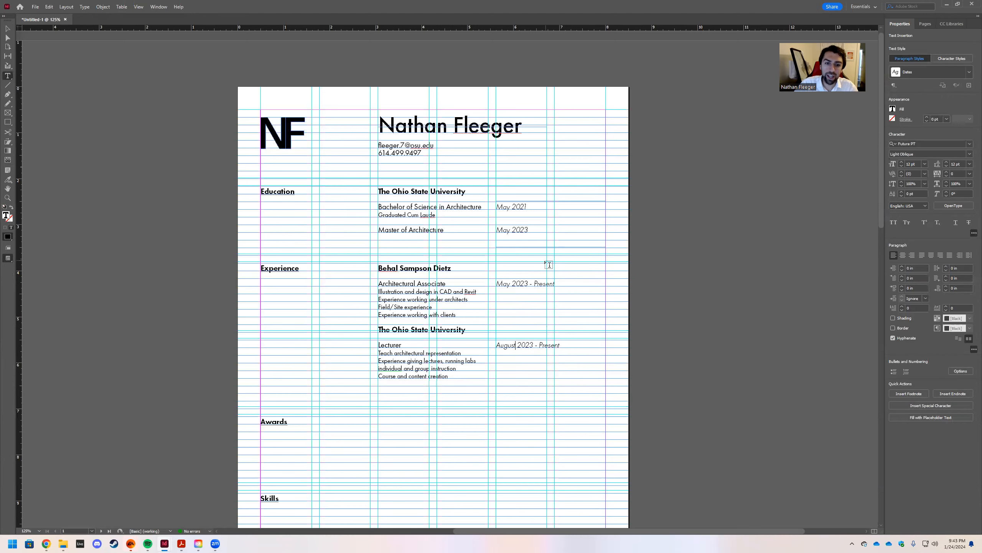
{"action": "scroll", "coordinate": [377, 323], "scroll_direction": "down", "scroll_amount": 2}
{"action": "key", "text": "Escape"}
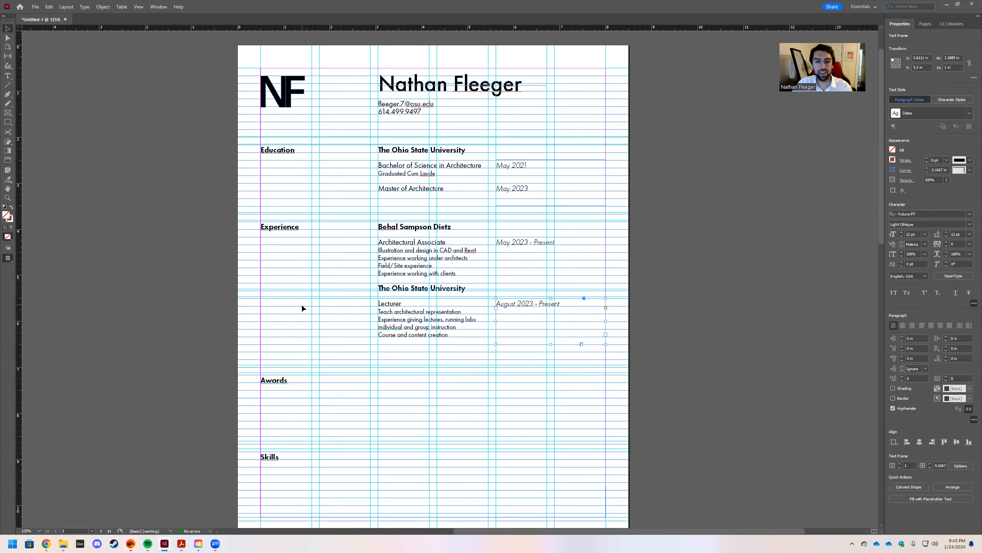
{"action": "left_click", "coordinate": [336, 332]}
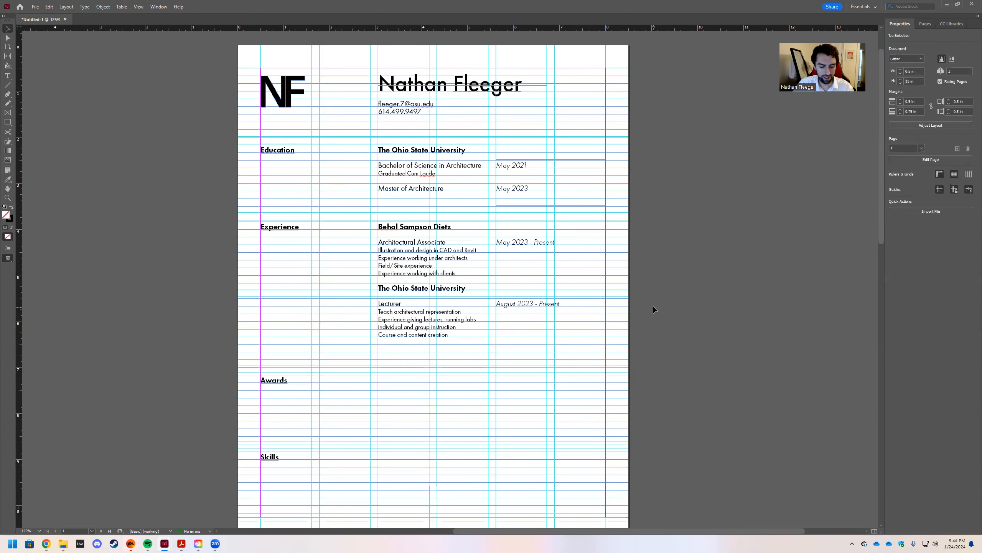
Switch to Preview mode and scroll through the résumé to review both Experience entries.
{"action": "key", "text": "w"}
{"action": "scroll", "coordinate": [651, 310], "scroll_direction": "up", "scroll_amount": 2}
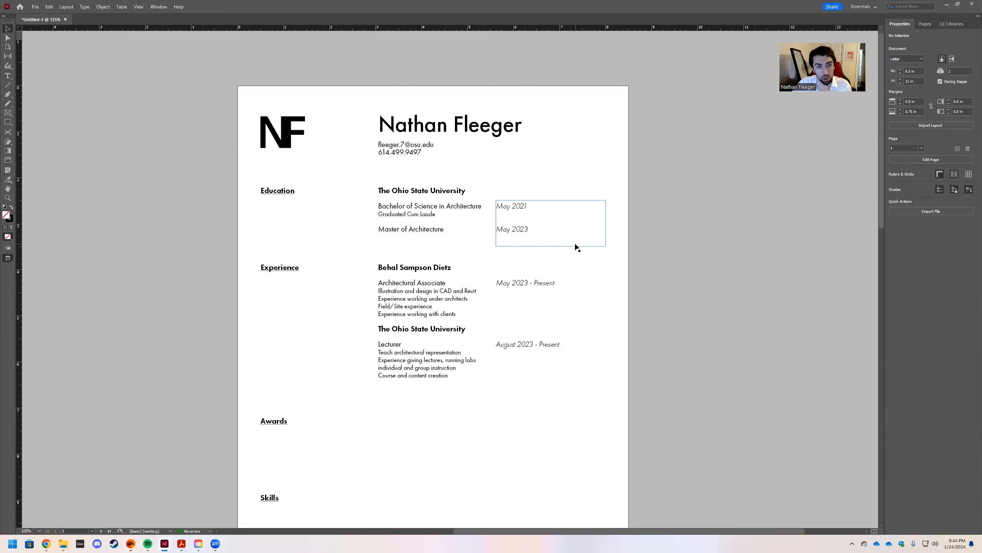
{"action": "scroll", "coordinate": [632, 253], "scroll_direction": "down", "scroll_amount": 3}
{"action": "scroll", "coordinate": [632, 259], "scroll_direction": "up", "scroll_amount": 2}
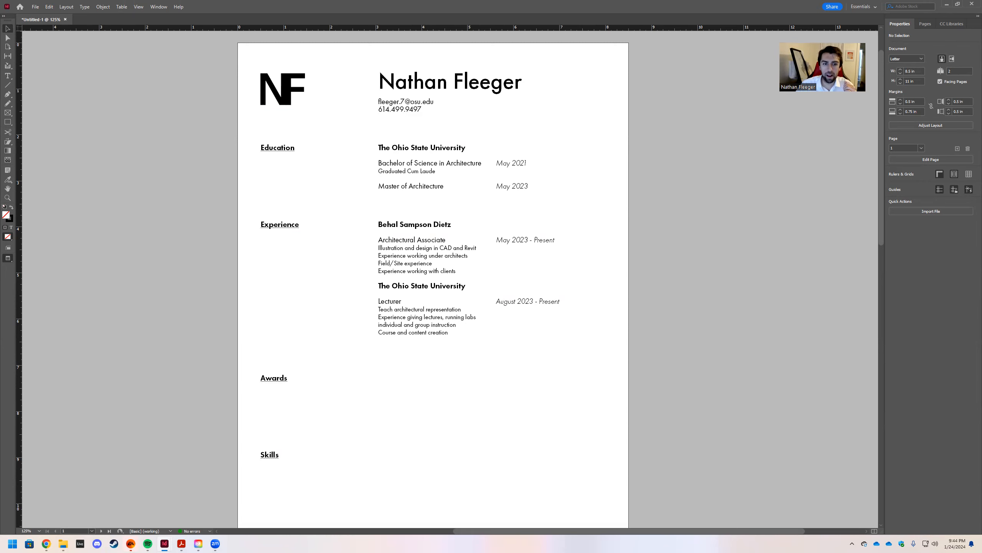
{"action": "scroll", "coordinate": [710, 339], "scroll_direction": "down", "scroll_amount": 3}
{"action": "scroll", "coordinate": [698, 337], "scroll_direction": "up", "scroll_amount": 2}
{"action": "scroll", "coordinate": [683, 341], "scroll_direction": "up", "scroll_amount": 2}
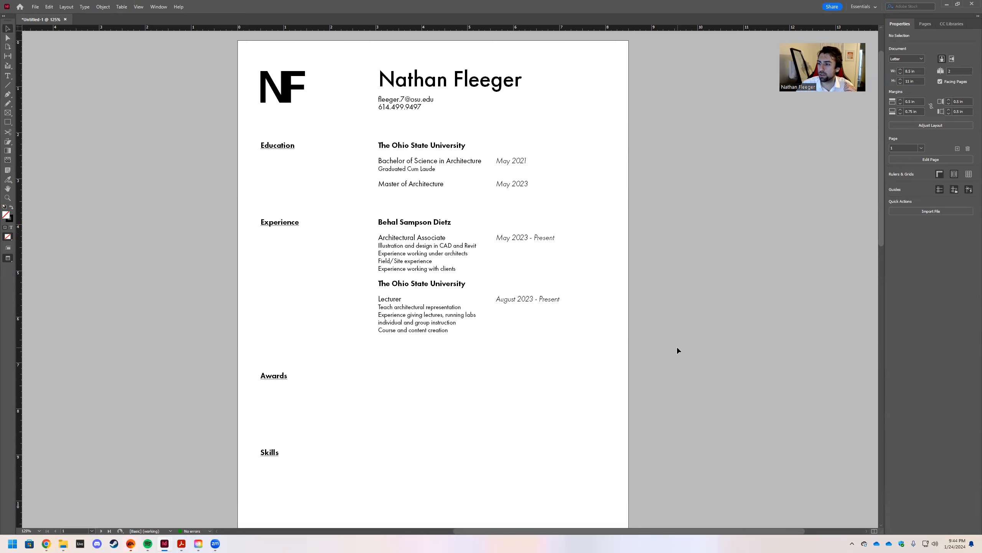
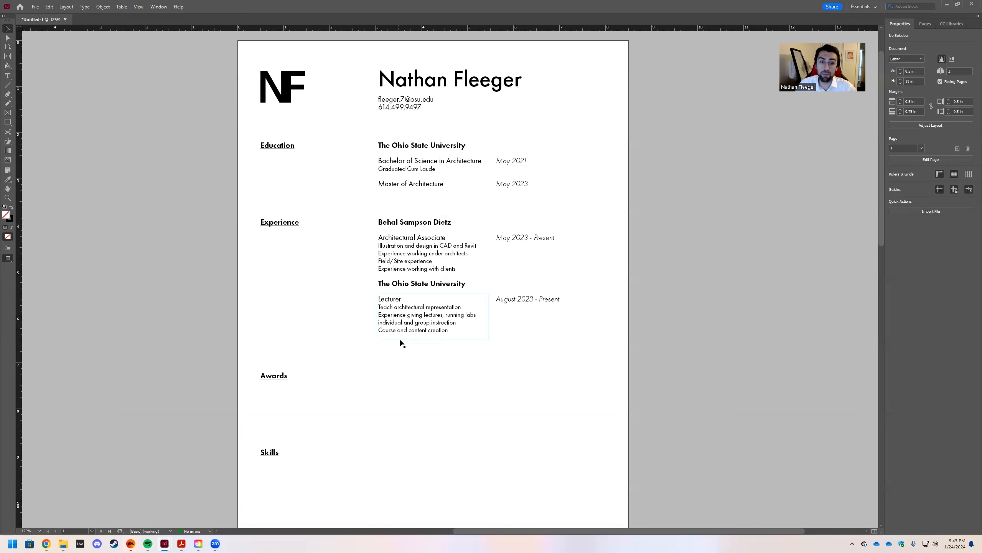
Scroll the new résumé page and put the text cursor in the name.
{"action": "scroll", "coordinate": [398, 334], "scroll_direction": "down", "scroll_amount": 2}
{"action": "scroll", "coordinate": [406, 376], "scroll_direction": "up", "scroll_amount": 2}
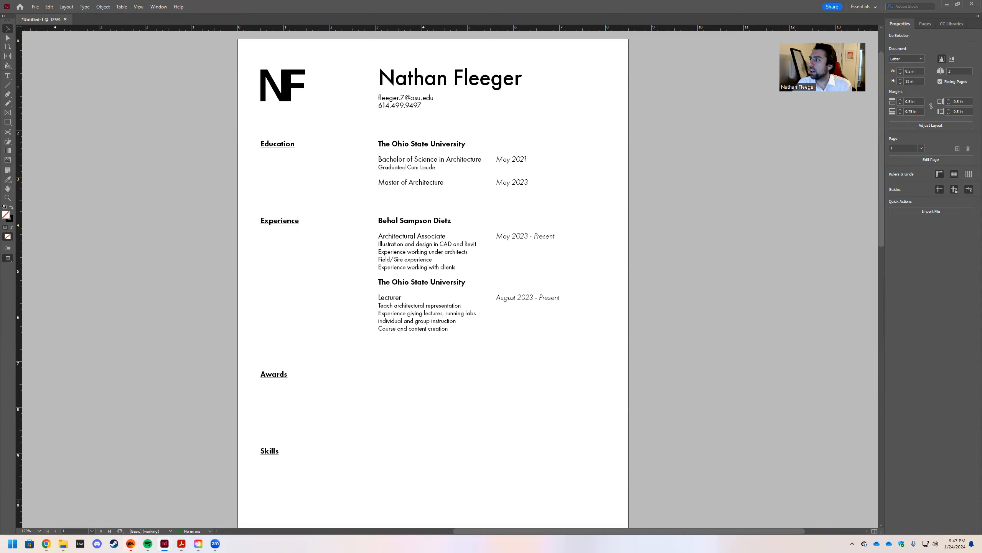
{"action": "double_click", "coordinate": [435, 81]}
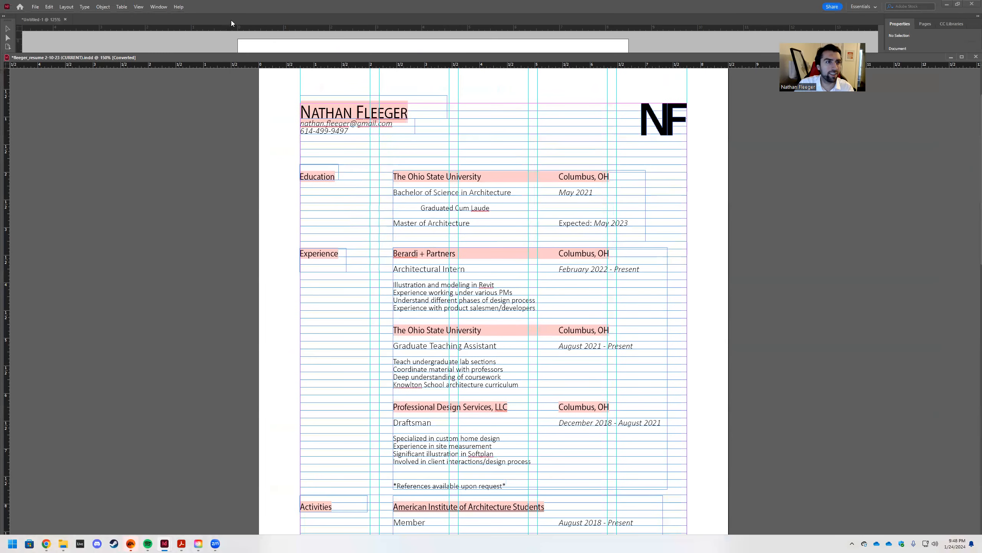
Dock the earlier résumé as a tab, select its Berardi bullets, and restore guides in Untitled-1.
{"action": "left_click_drag", "start_coordinate": [231, 23], "coordinate": [218, 41]}
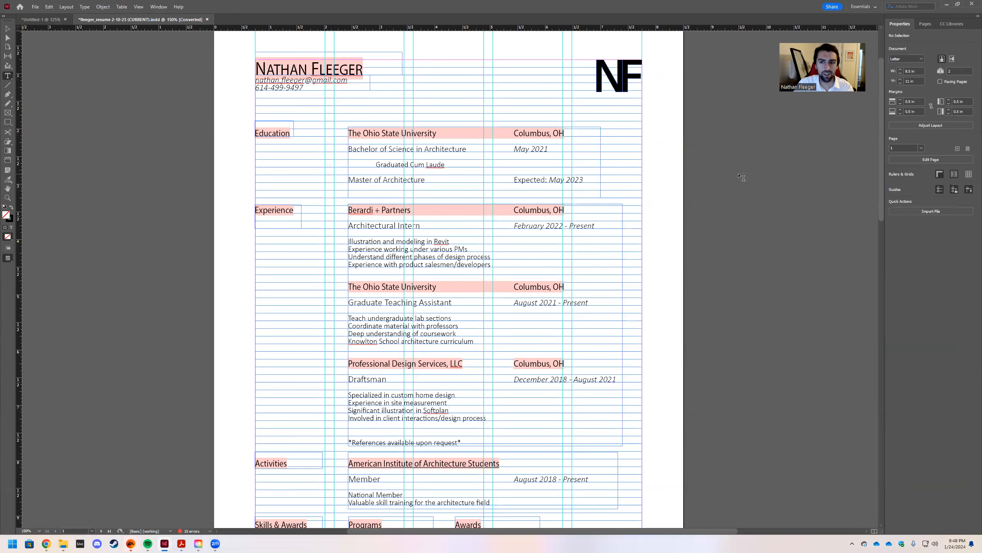
{"action": "key", "text": "w"}
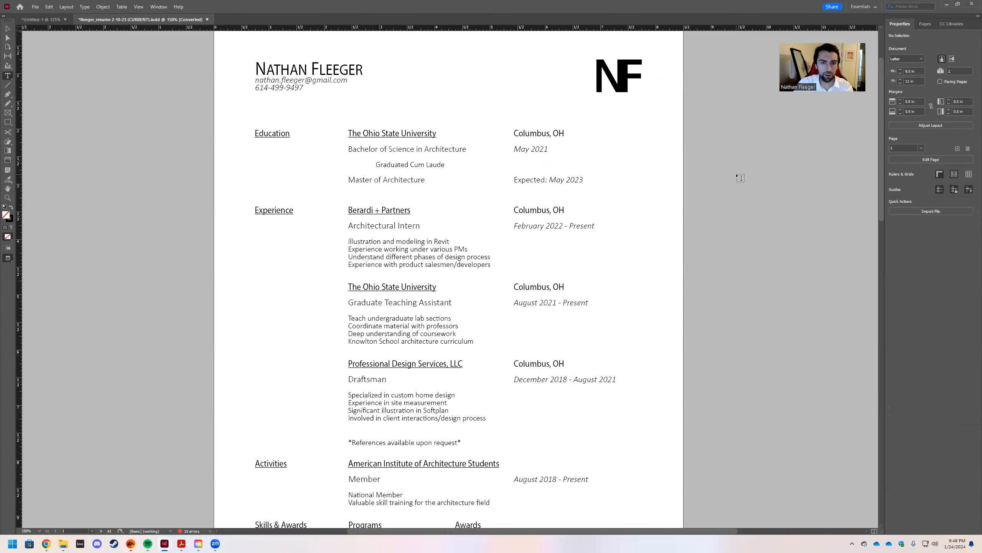
{"action": "left_click_drag", "start_coordinate": [349, 238], "coordinate": [482, 265]}
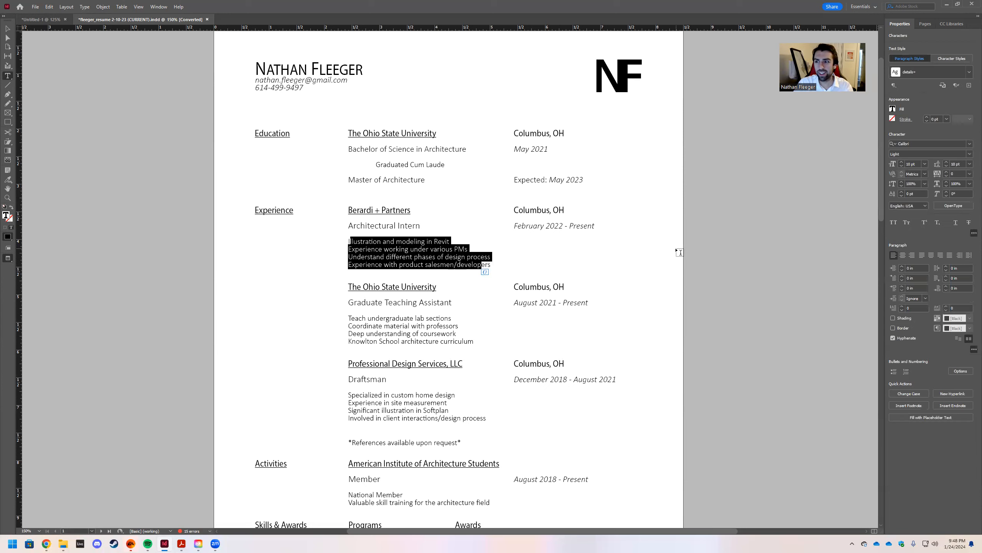
{"action": "key", "text": "Escape"}
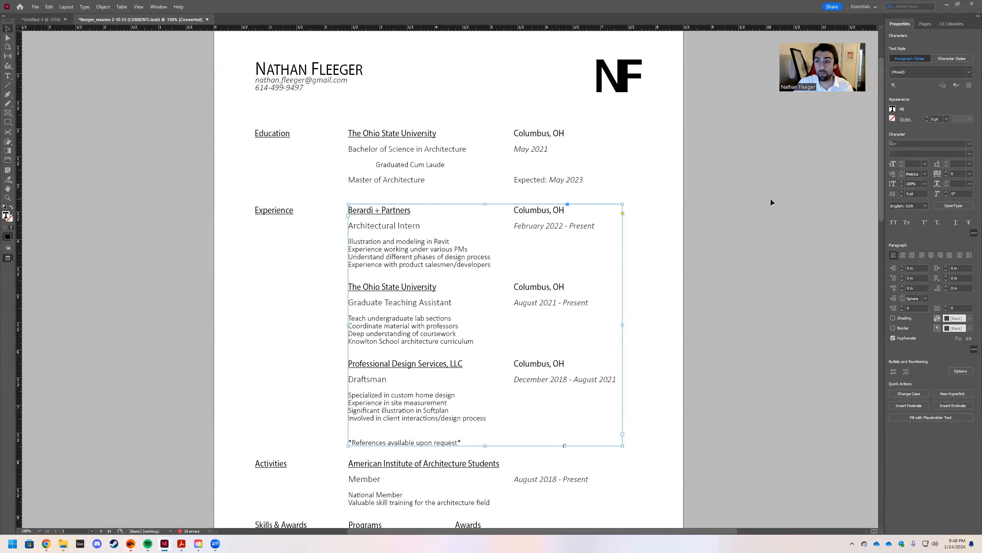
{"action": "left_click", "coordinate": [56, 20]}
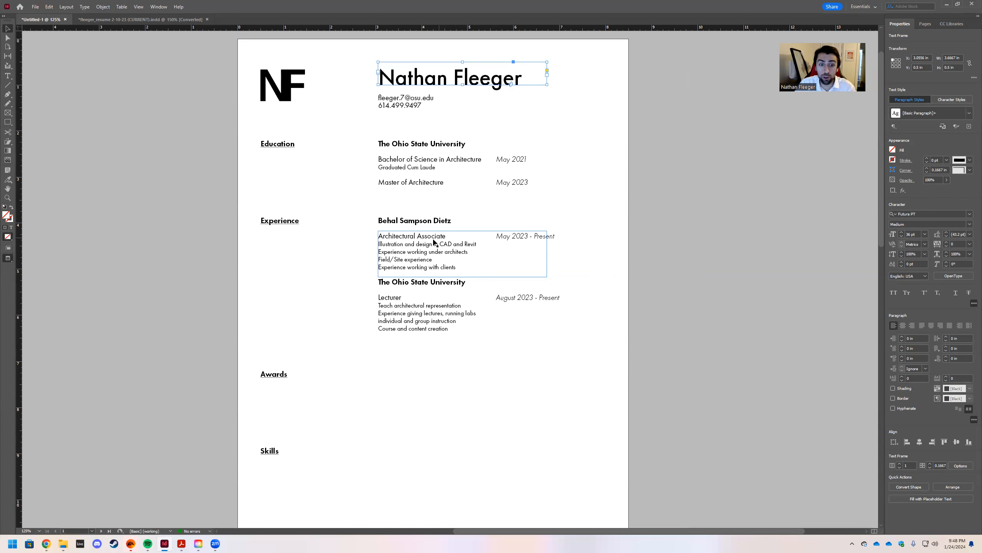
{"action": "double_click", "coordinate": [433, 244]}
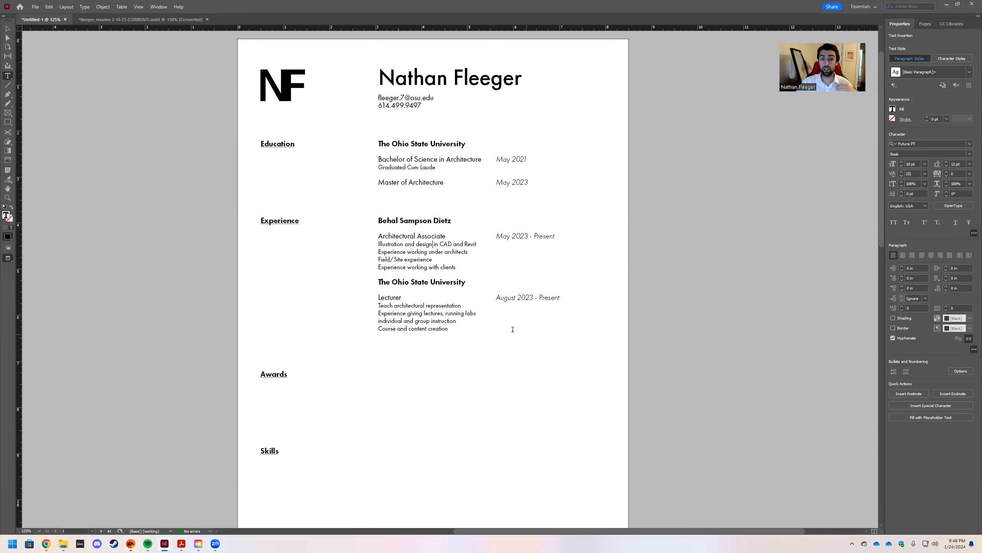
{"action": "key", "text": "Escape"}
{"action": "key", "text": "w"}
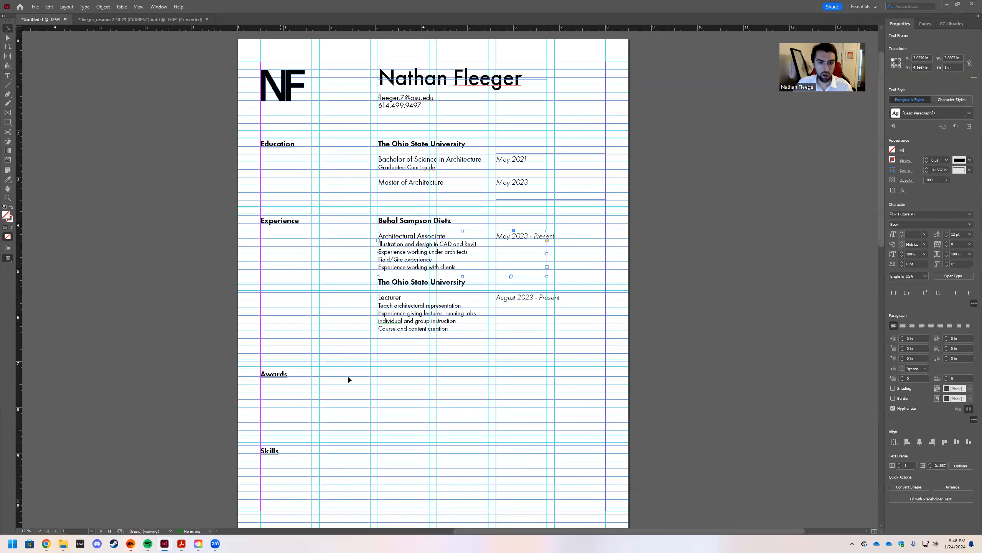
Copy the Berardi + Partners heading text from the earlier résumé.
{"action": "left_click", "coordinate": [109, 19]}
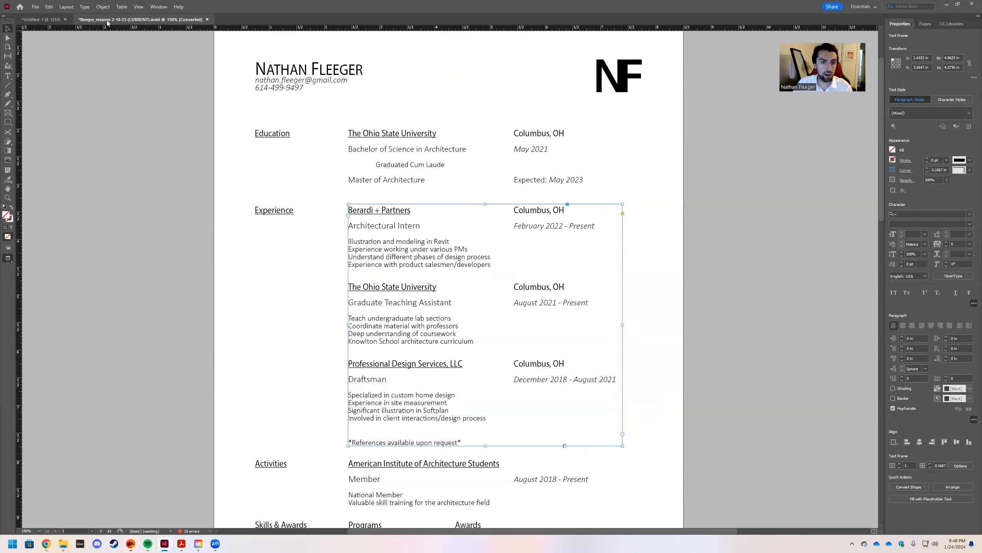
{"action": "double_click", "coordinate": [495, 267]}
{"action": "left_click_drag", "start_coordinate": [495, 266], "coordinate": [342, 208]}
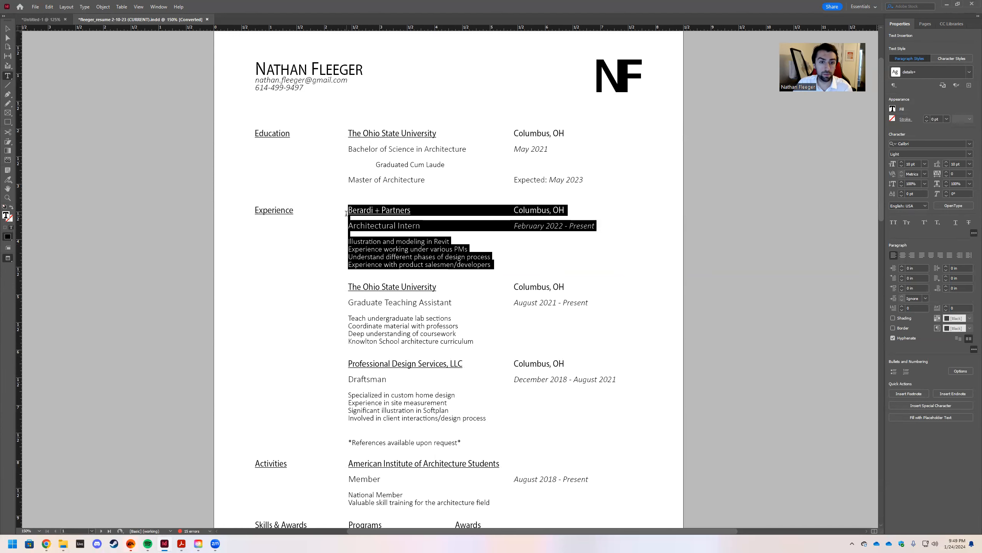
{"action": "right_click", "coordinate": [386, 215]}
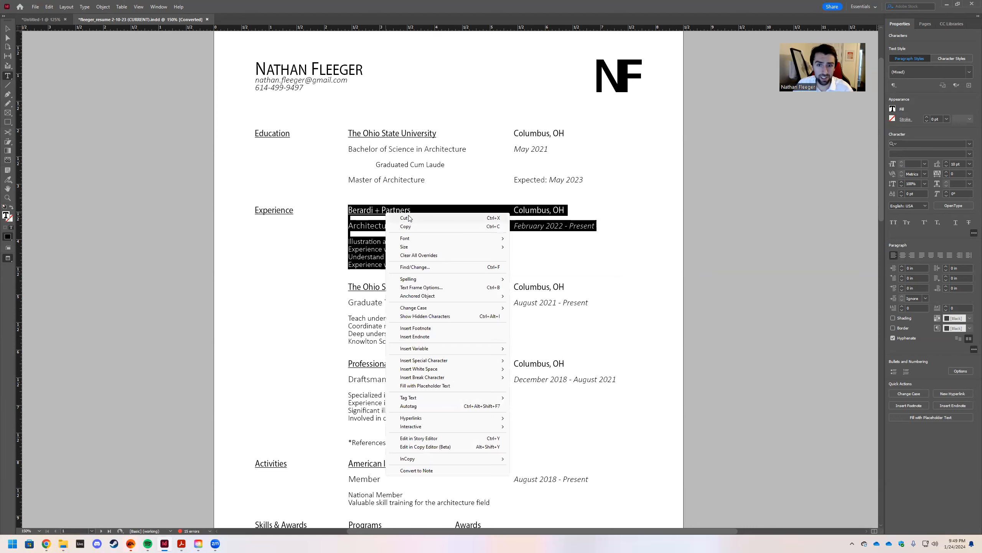
{"action": "mouse_move", "coordinate": [426, 249]}
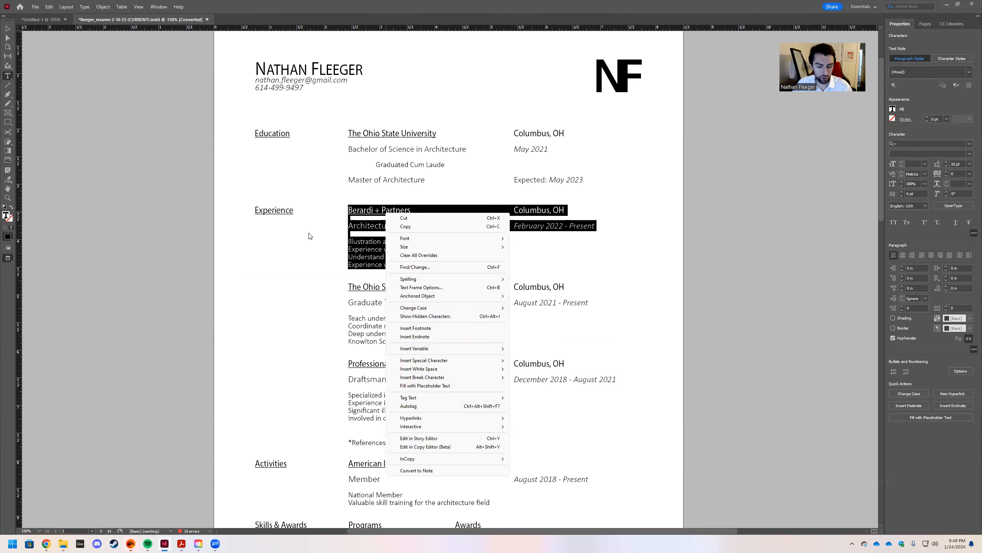
{"action": "left_click", "coordinate": [340, 235]}
{"action": "left_click", "coordinate": [341, 235]}
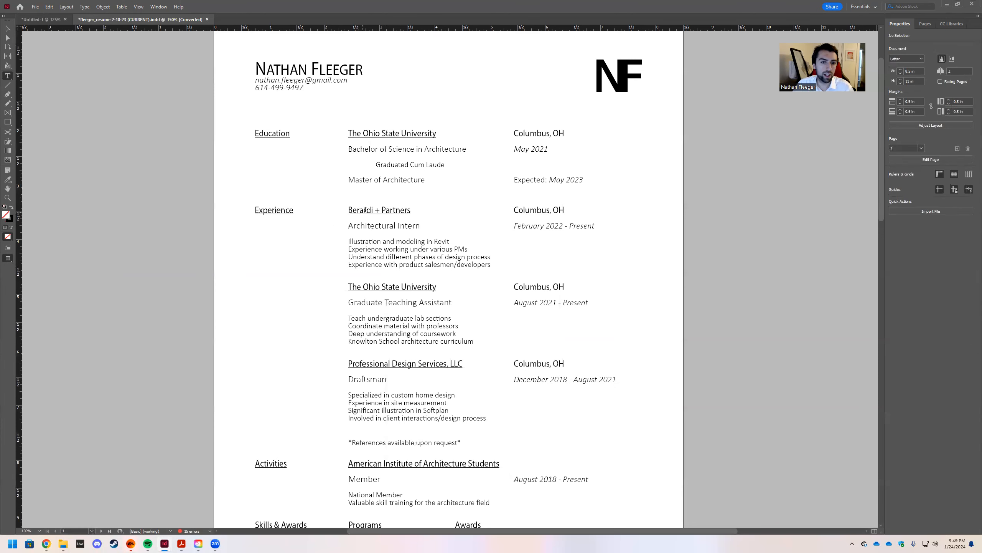
{"action": "left_click_drag", "start_coordinate": [411, 210], "coordinate": [341, 204]}
{"action": "left_click", "coordinate": [71, 19]}
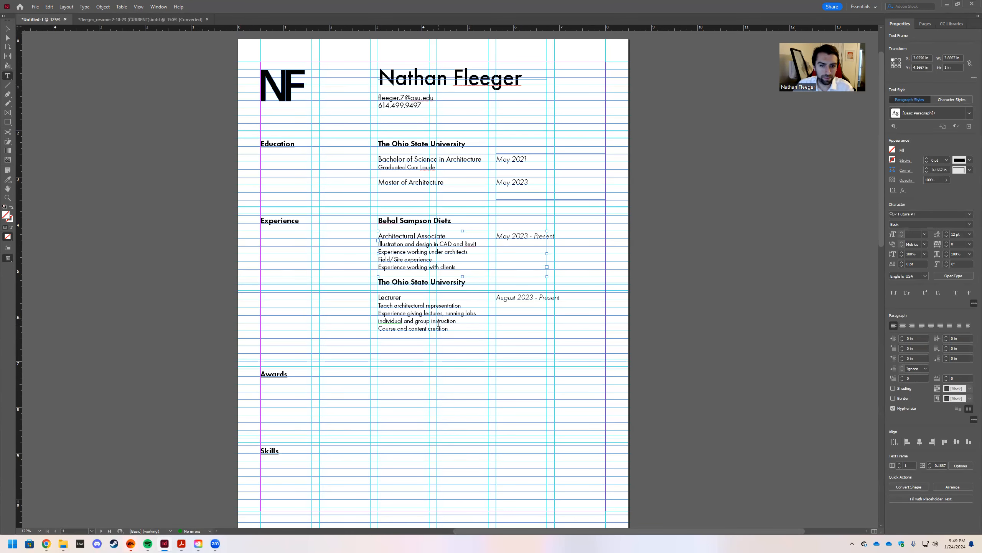
Paste a copy of The Ohio State University heading frame below the Lecturer entry.
{"action": "left_click", "coordinate": [456, 330]}
{"action": "key", "text": "Escape"}
{"action": "left_click", "coordinate": [383, 285]}
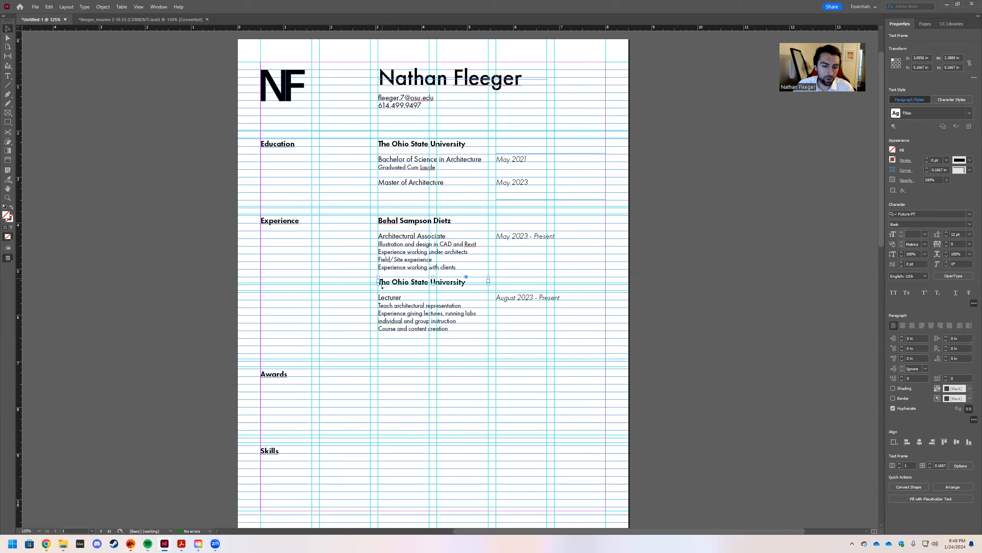
{"action": "left_click", "coordinate": [389, 347]}
{"action": "key", "text": "ctrl+v"}
{"action": "left_click_drag", "start_coordinate": [436, 277], "coordinate": [377, 334]}
Replace the copied heading's text with 'Berardi + Partners' using Paste without Formatting.
{"action": "double_click", "coordinate": [410, 344]}
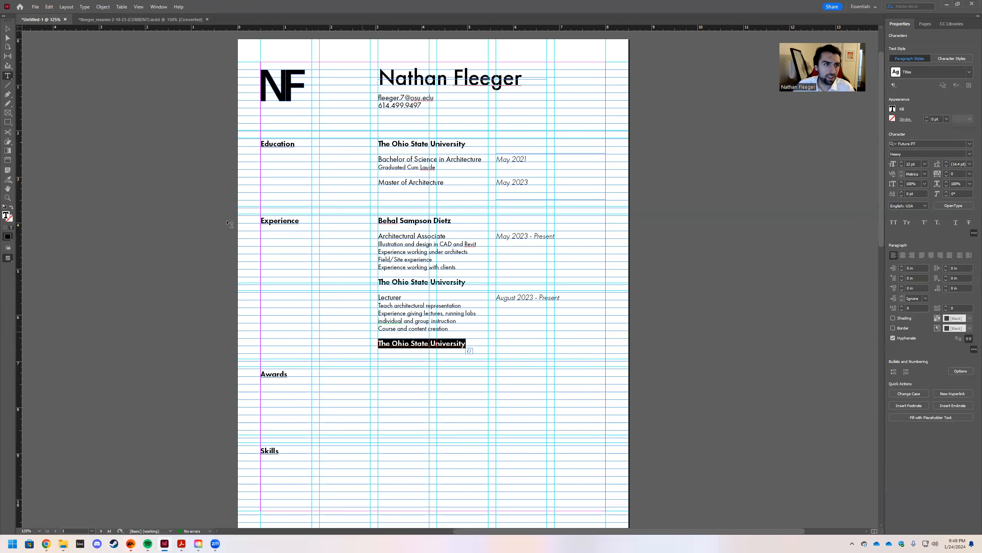
{"action": "left_click", "coordinate": [109, 20]}
{"action": "left_click_drag", "start_coordinate": [411, 210], "coordinate": [334, 210]}
{"action": "key", "text": "super+c"}
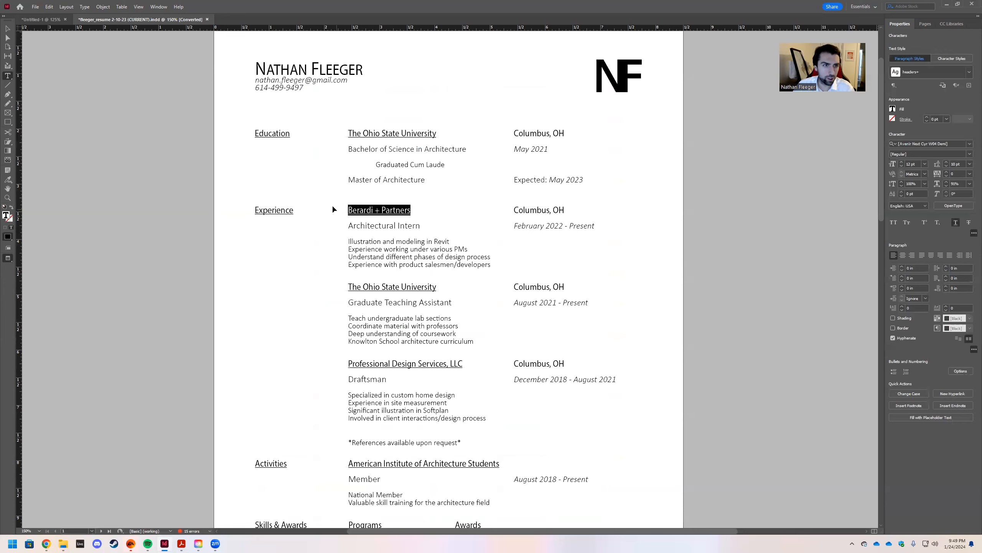
{"action": "left_click", "coordinate": [42, 18]}
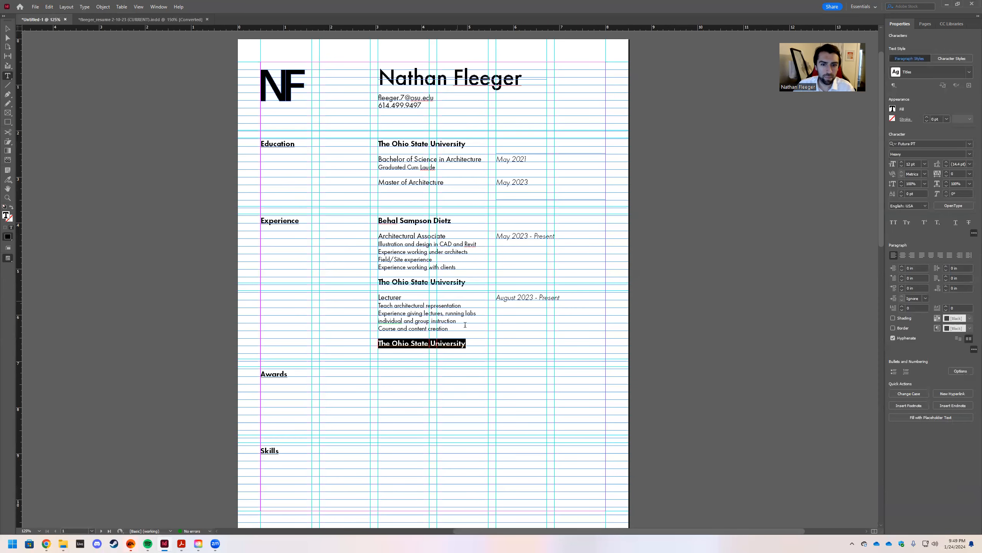
{"action": "right_click", "coordinate": [464, 342]}
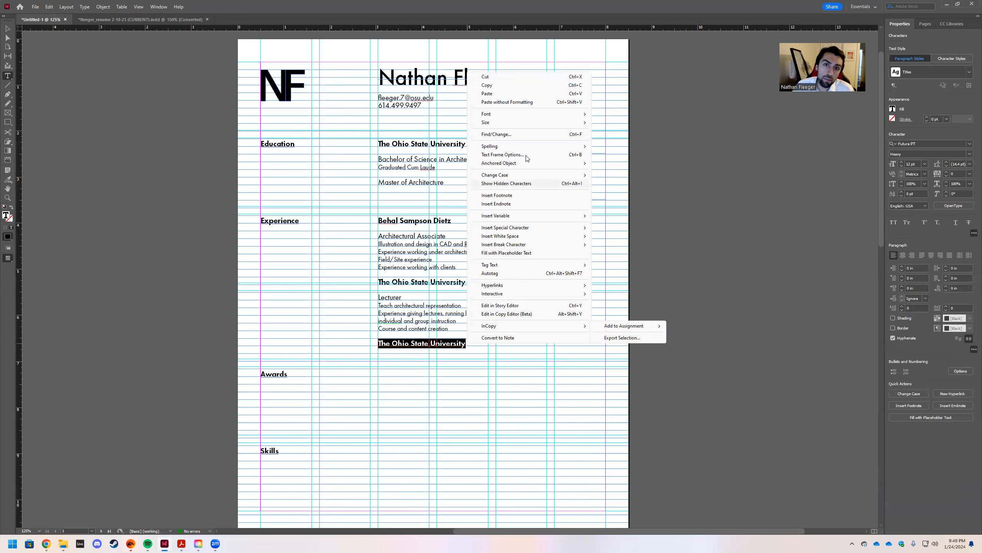
{"action": "left_click", "coordinate": [521, 96]}
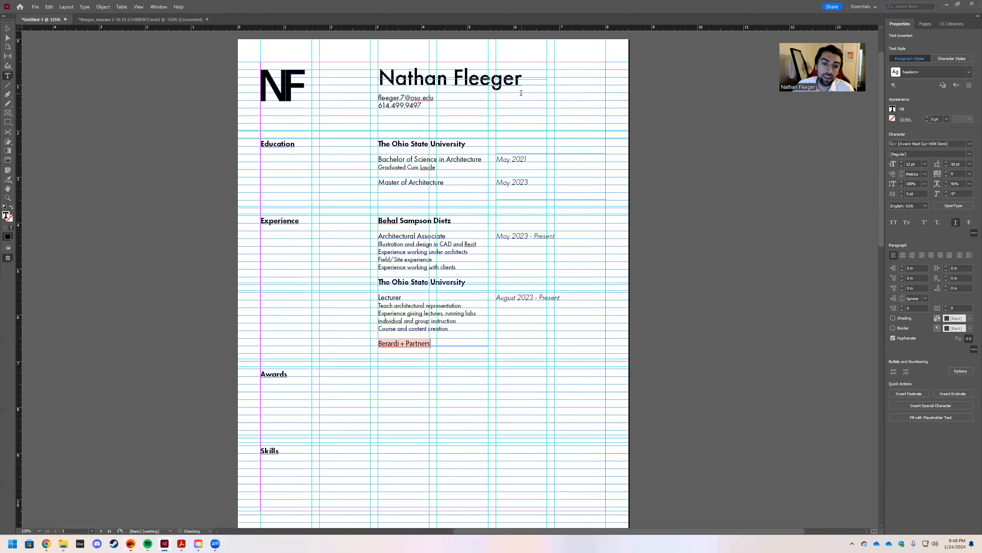
{"action": "key", "text": "ctrl+z"}
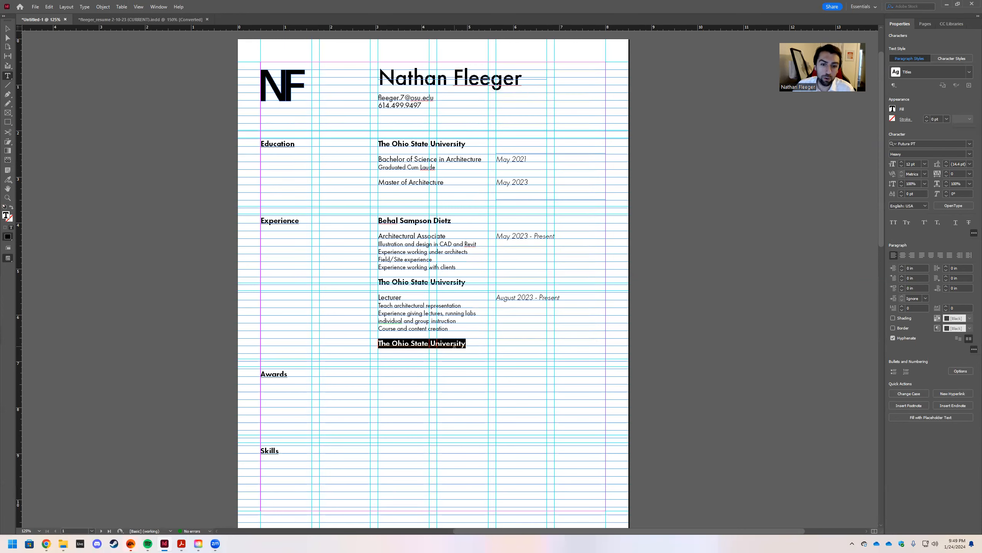
{"action": "right_click", "coordinate": [454, 345]}
{"action": "left_click", "coordinate": [503, 105]}
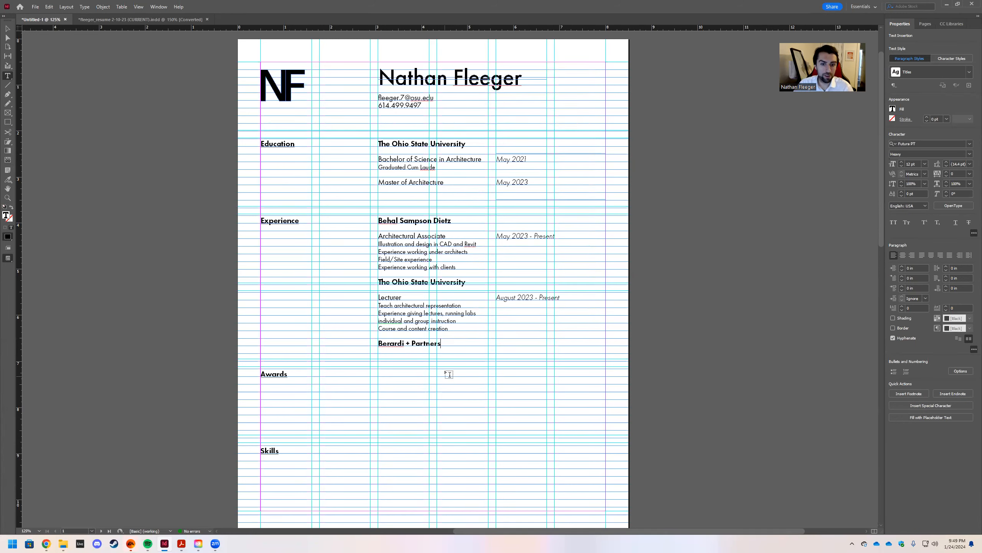
Duplicate the Lecturer text frame with Ctrl+V.
{"action": "left_click", "coordinate": [7, 28]}
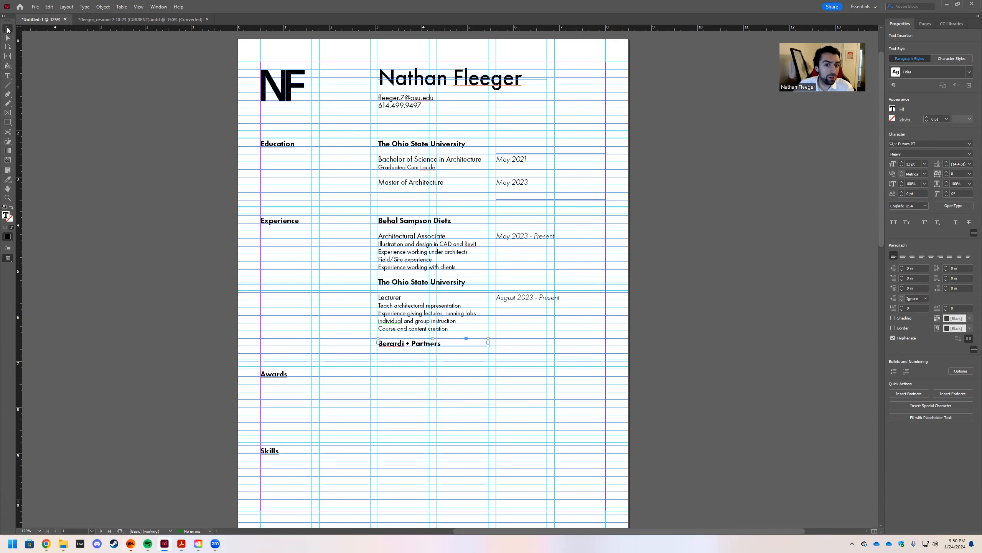
{"action": "left_click", "coordinate": [468, 314]}
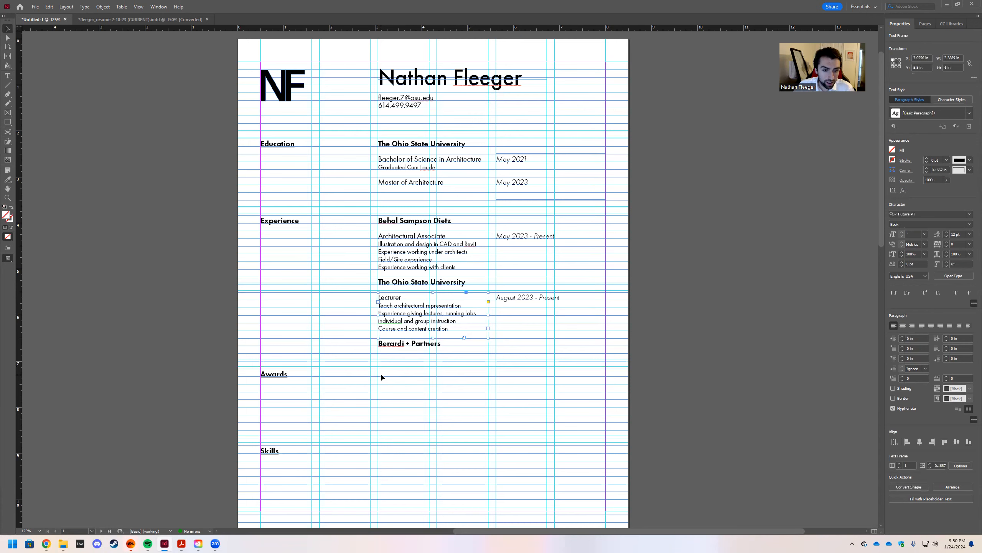
{"action": "key", "text": "ctrl+v"}
Move the Lecturer copy below the Berardi + Partners heading.
{"action": "left_click_drag", "start_coordinate": [447, 270], "coordinate": [430, 367]}
{"action": "left_click", "coordinate": [322, 340]}
{"action": "scroll", "coordinate": [352, 303], "scroll_direction": "down", "scroll_amount": 2}
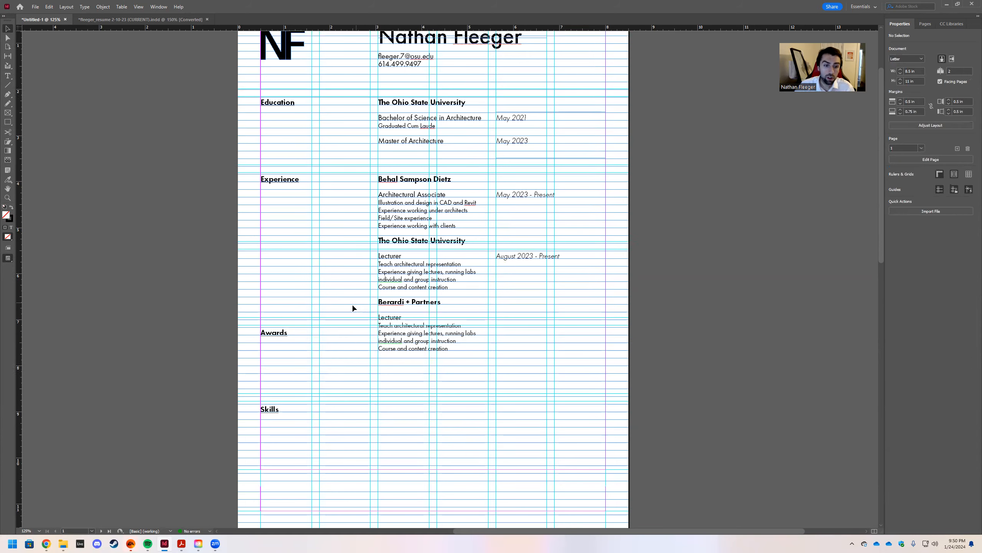
{"action": "scroll", "coordinate": [352, 308], "scroll_direction": "down", "scroll_amount": 2}
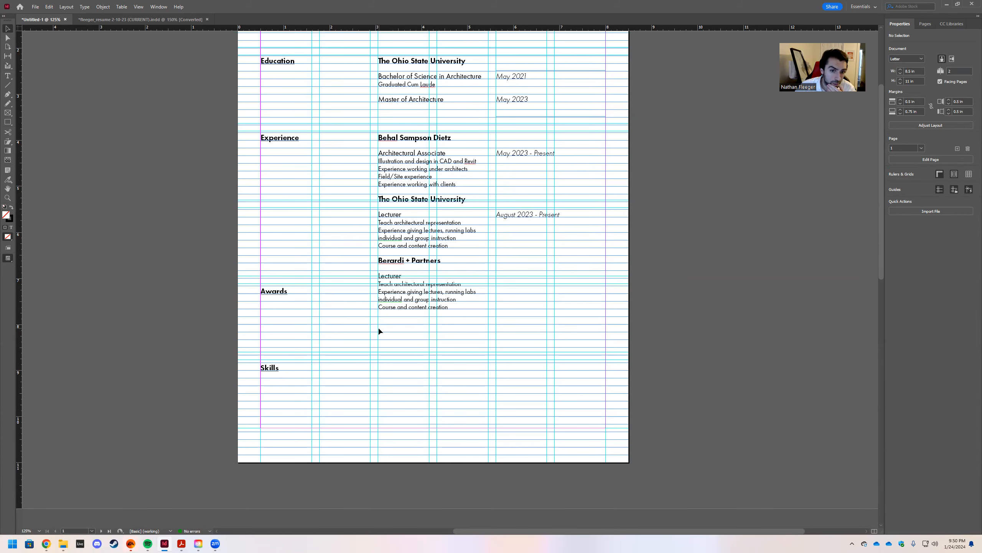
{"action": "scroll", "coordinate": [402, 344], "scroll_direction": "up", "scroll_amount": 2}
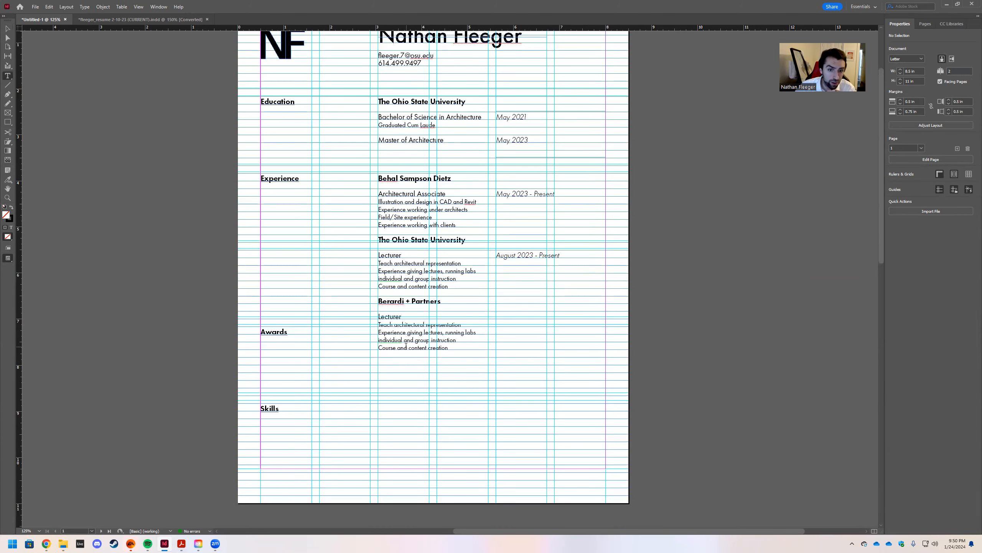
Copy the old Berardi duties and retitle the new entry 'Architectural Intern'.
{"action": "double_click", "coordinate": [465, 355]}
{"action": "left_click_drag", "start_coordinate": [404, 317], "coordinate": [378, 316]}
{"action": "left_click", "coordinate": [112, 17]}
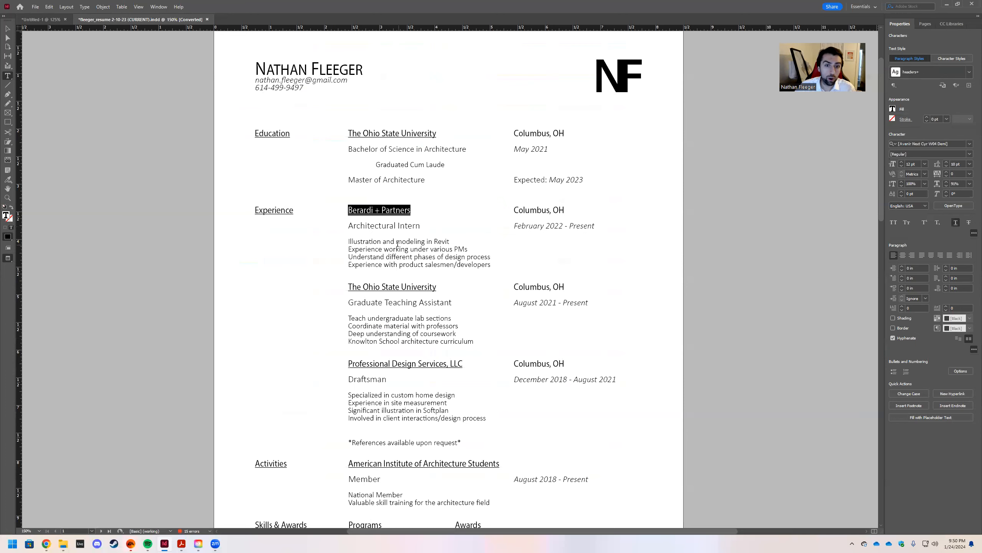
{"action": "left_click_drag", "start_coordinate": [348, 240], "coordinate": [490, 264]}
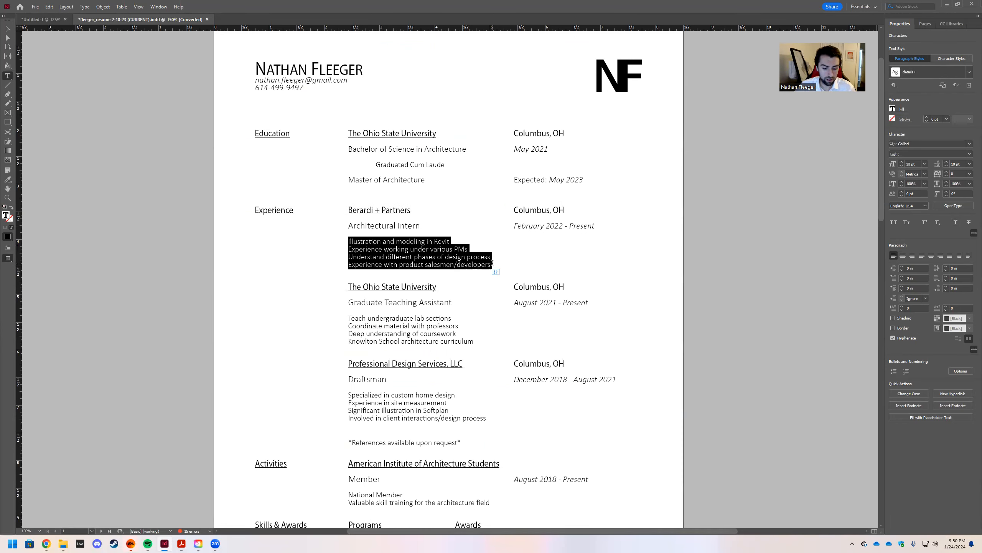
{"action": "left_click", "coordinate": [42, 20]}
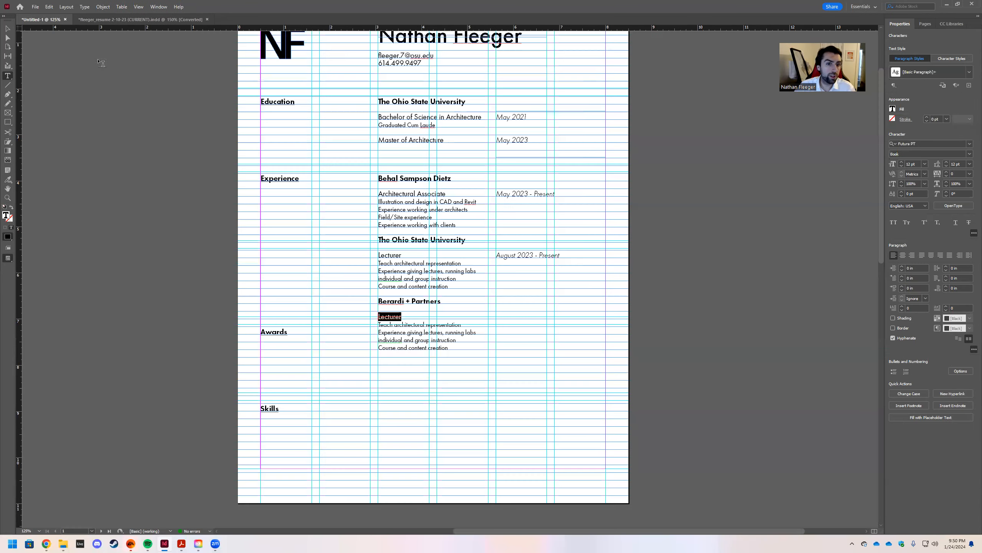
{"action": "left_click", "coordinate": [405, 315]}
{"action": "double_click", "coordinate": [384, 316]}
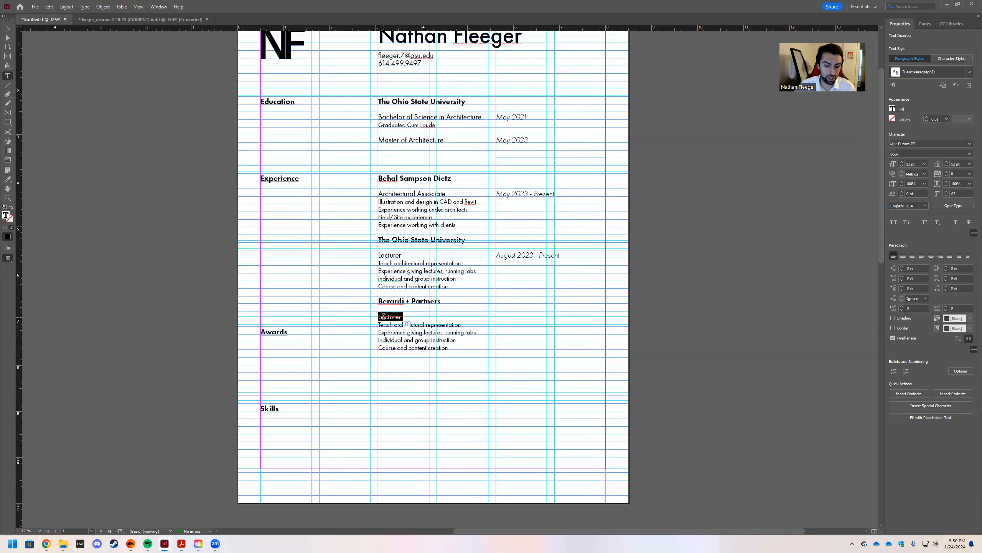
{"action": "key", "text": "BackSpace"}
{"action": "type", "text": "Architectural "}
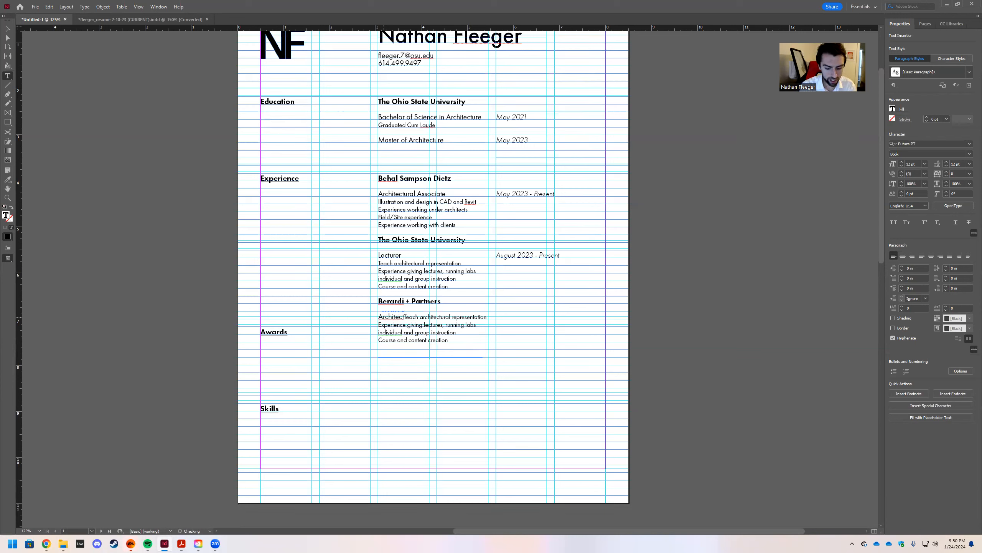
{"action": "type", "text": "Intern"}
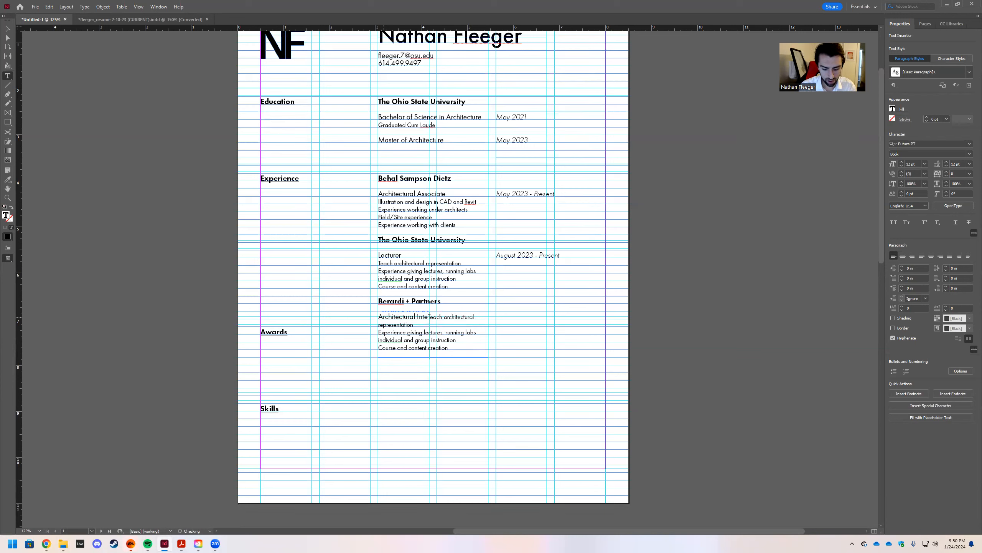
{"action": "key", "text": "Return"}
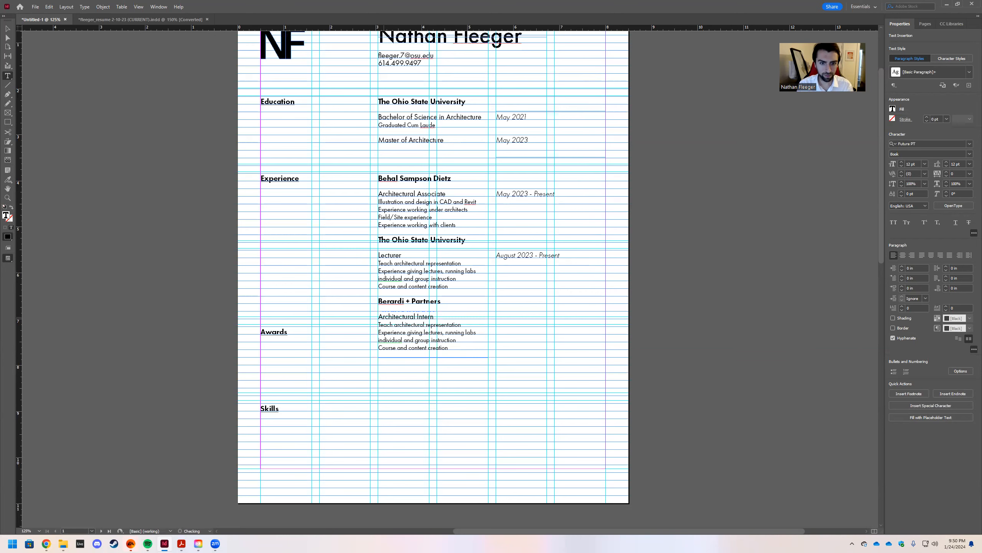
Paste the Berardi duties over the four lines and fix the ending to 'product developers'.
{"action": "left_click_drag", "start_coordinate": [379, 325], "coordinate": [449, 349]}
{"action": "right_click", "coordinate": [383, 329]}
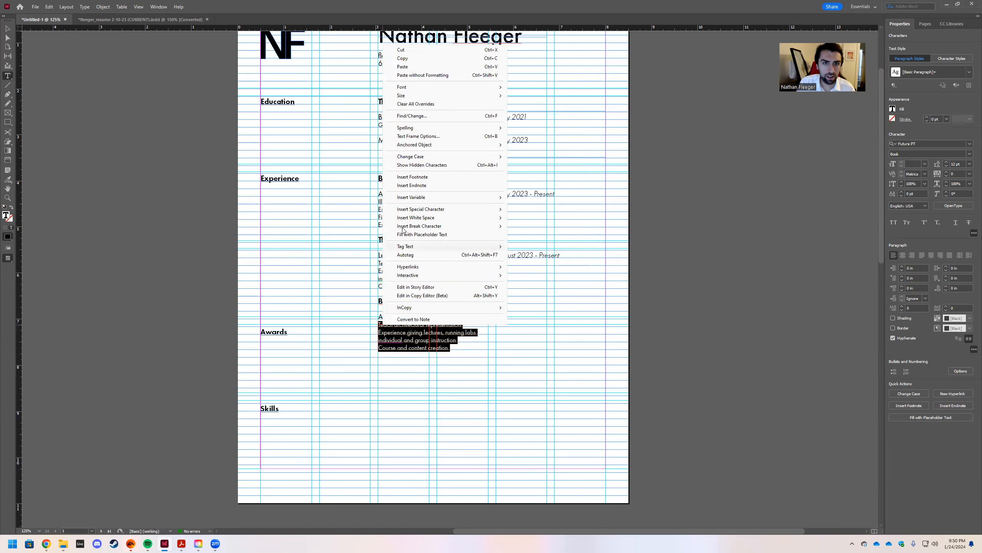
{"action": "left_click", "coordinate": [419, 76]}
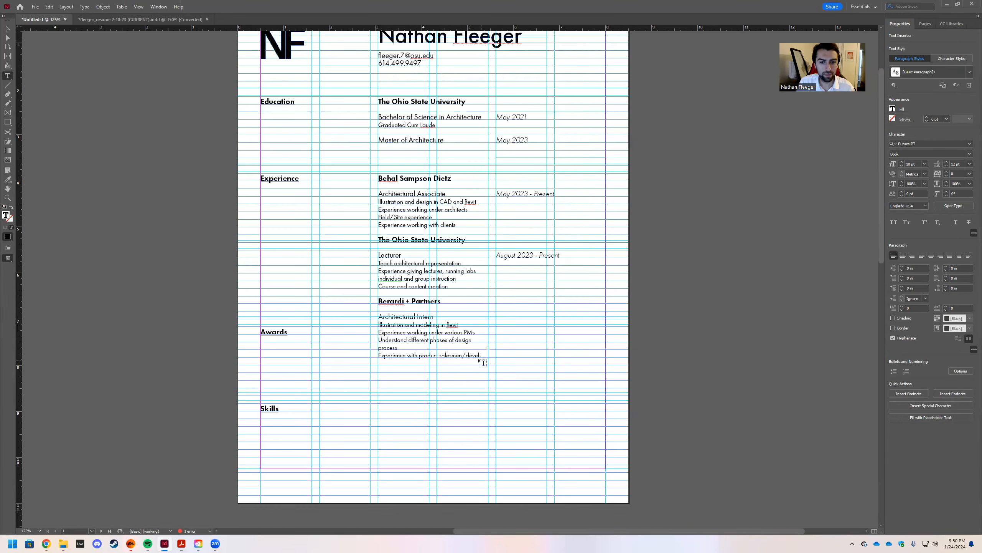
{"action": "left_click", "coordinate": [446, 358]}
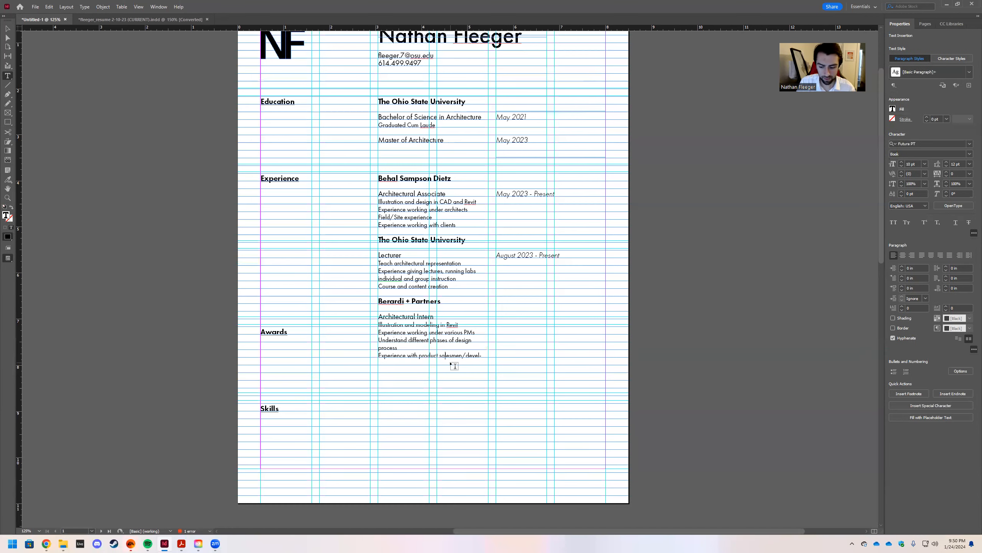
{"action": "key", "text": "BackSpace"}
{"action": "key", "text": "BackSpace"}
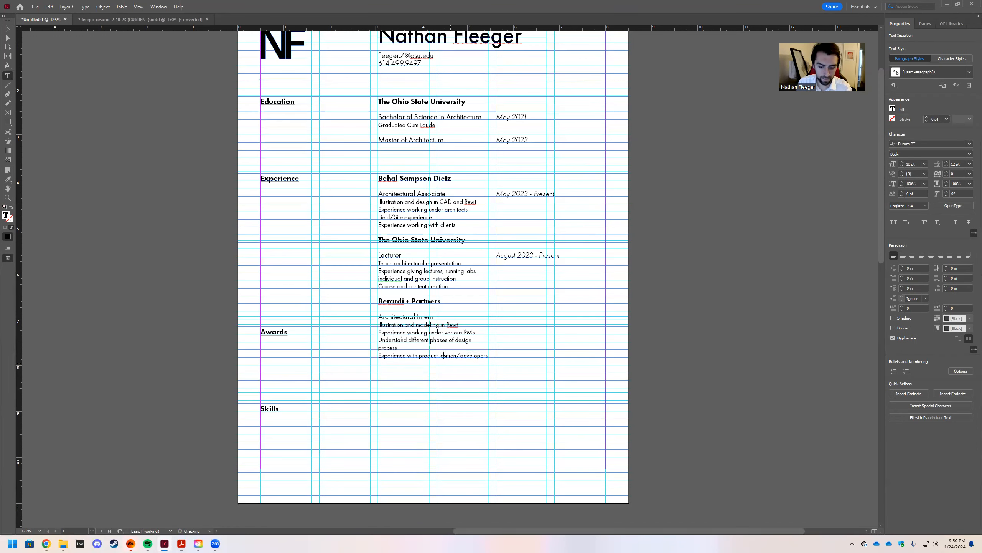
{"action": "key", "text": "Delete"}
{"action": "key", "text": "Delete"}
{"action": "key", "text": "Delete"}
{"action": "key", "text": "Delete"}
{"action": "key", "text": "Delete"}
{"action": "key", "text": "Delete"}
{"action": "key", "text": "Delete"}
{"action": "key", "text": "Delete"}
{"action": "key", "text": "Delete"}
{"action": "key", "text": "Delete"}
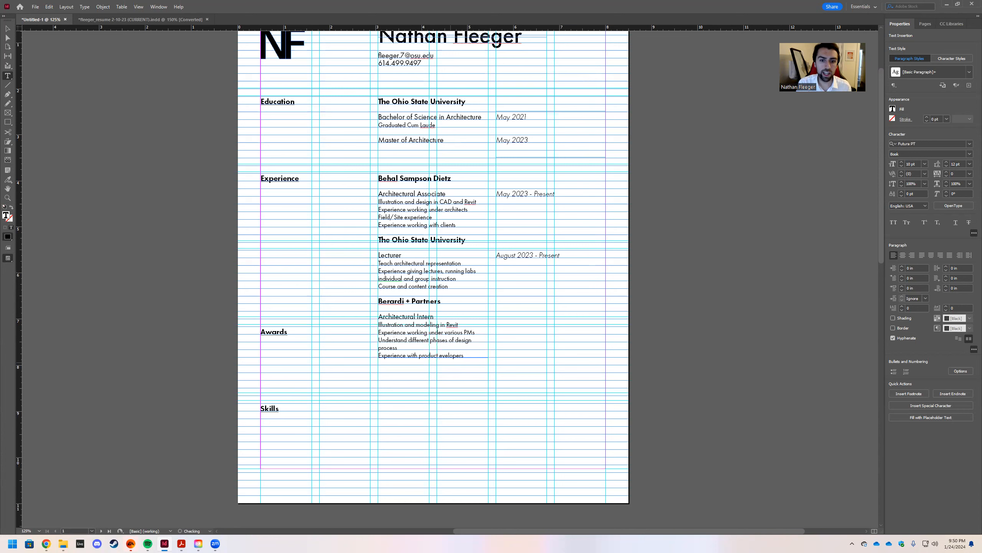
{"action": "key", "text": "Delete"}
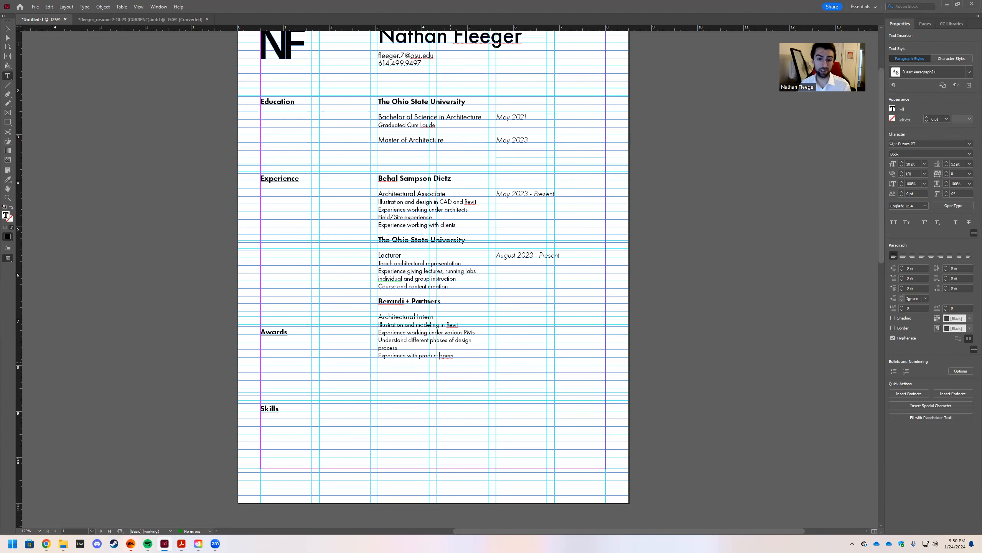
{"action": "type", "text": "deve"}
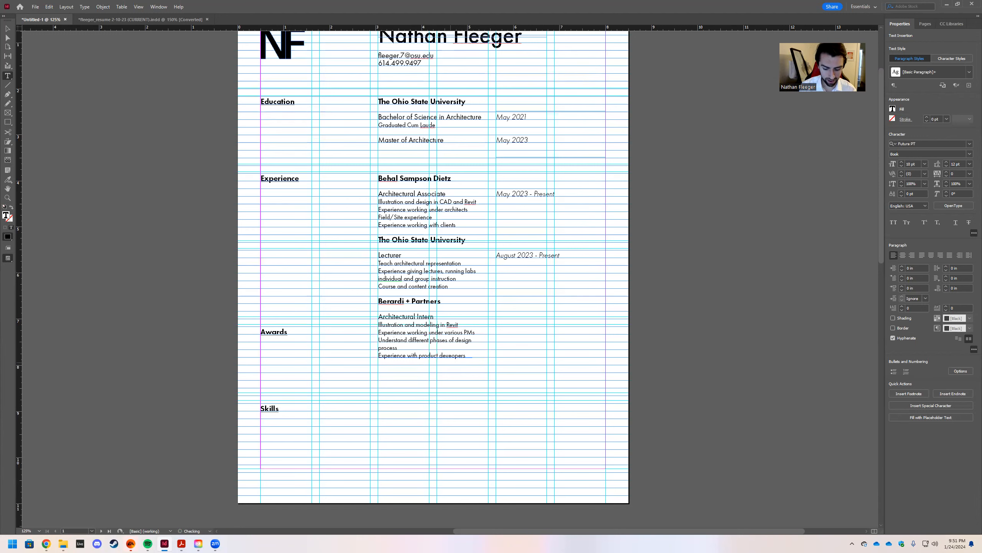
{"action": "type", "text": "lo"}
{"action": "key", "text": "BackSpace"}
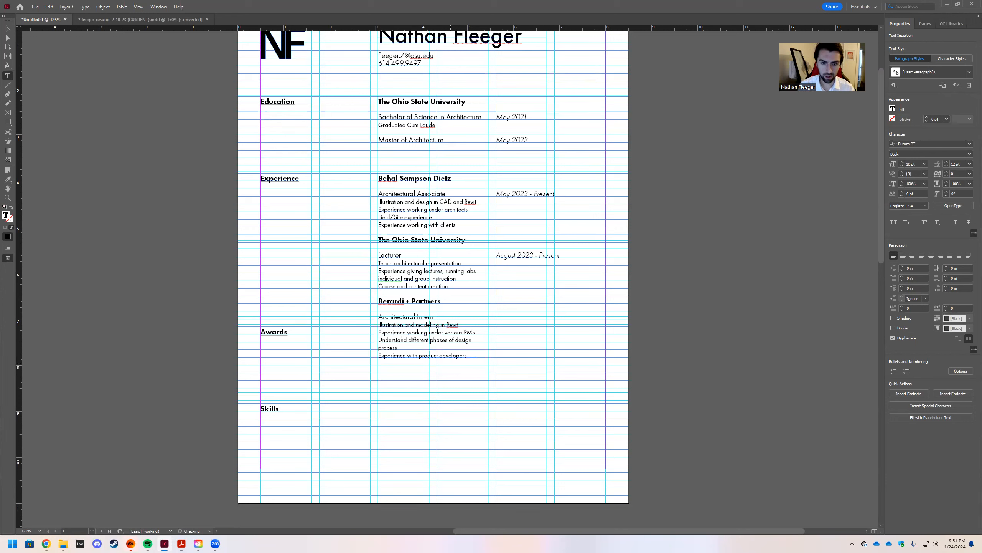
Delete 'process' so 'design' ends the third duty line.
{"action": "left_click", "coordinate": [7, 28]}
{"action": "left_click", "coordinate": [487, 389]}
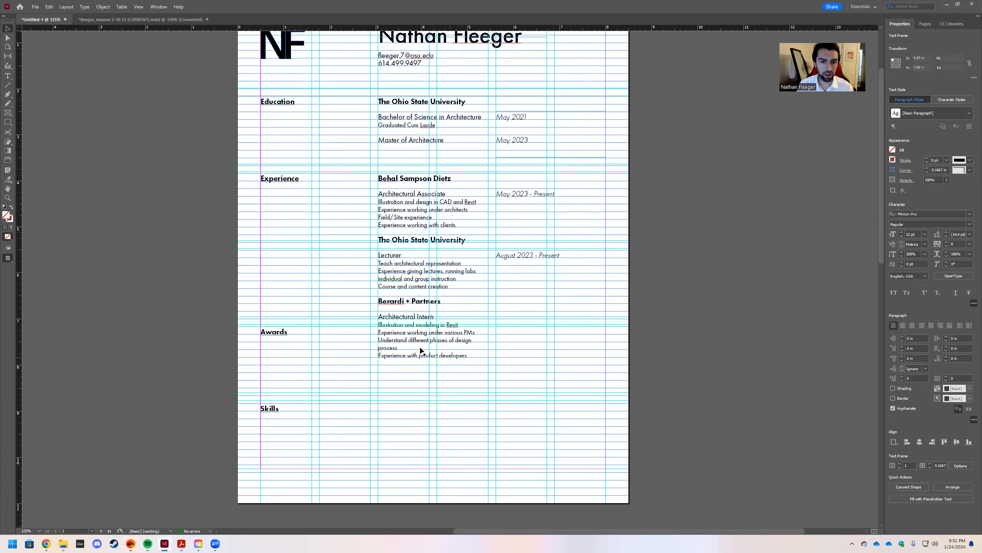
{"action": "double_click", "coordinate": [400, 350]}
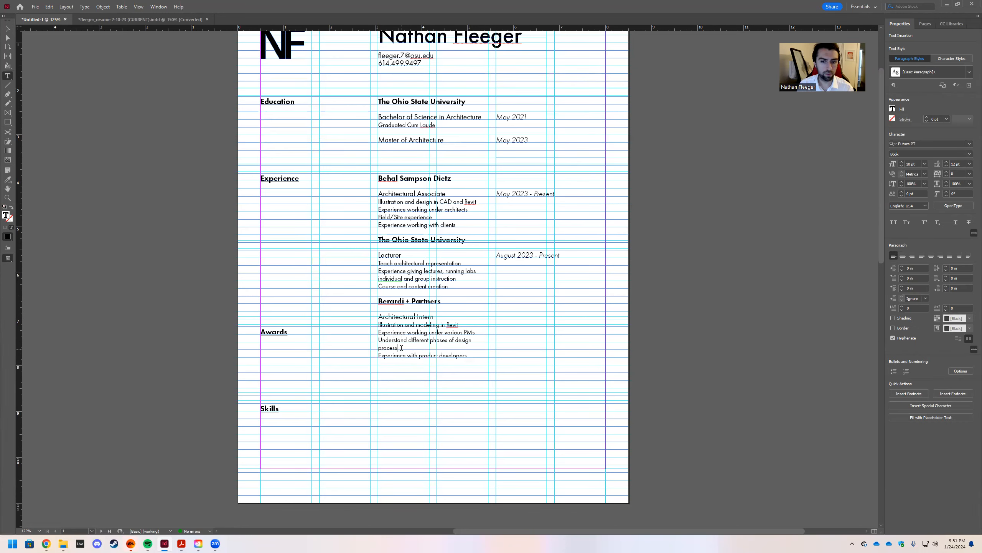
{"action": "key", "text": "BackSpace"}
{"action": "key", "text": "BackSpace"}
{"action": "key", "text": "BackSpace"}
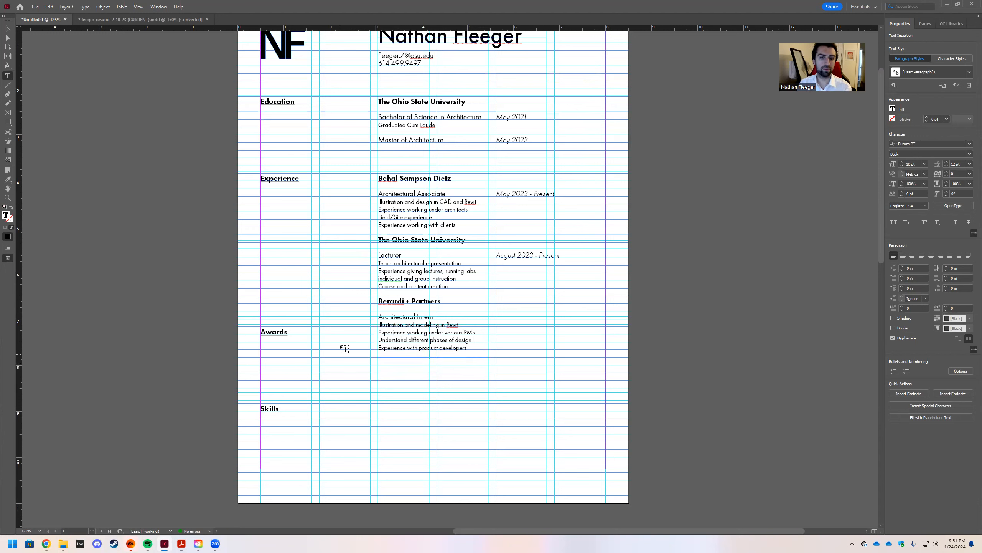
{"action": "key", "text": "Escape"}
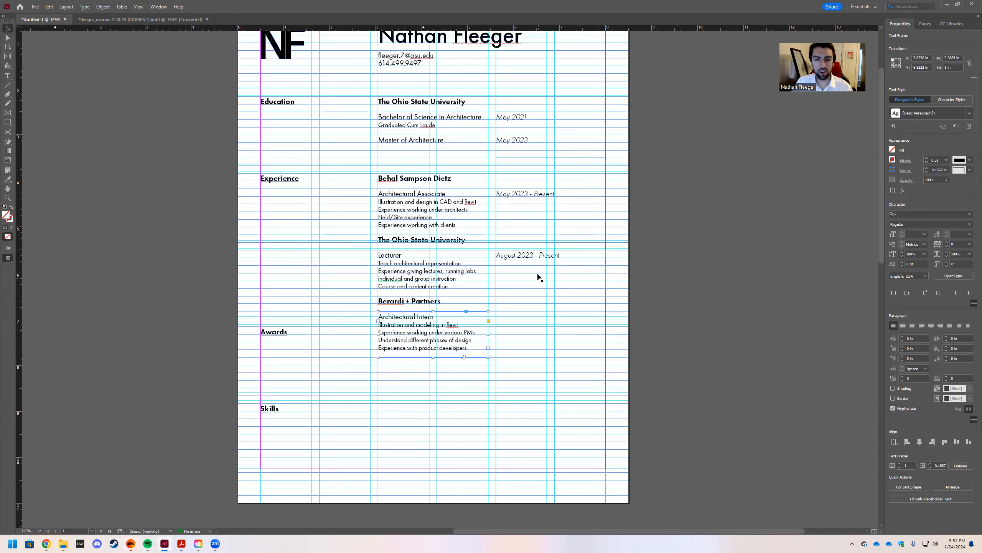
{"action": "left_click", "coordinate": [520, 257]}
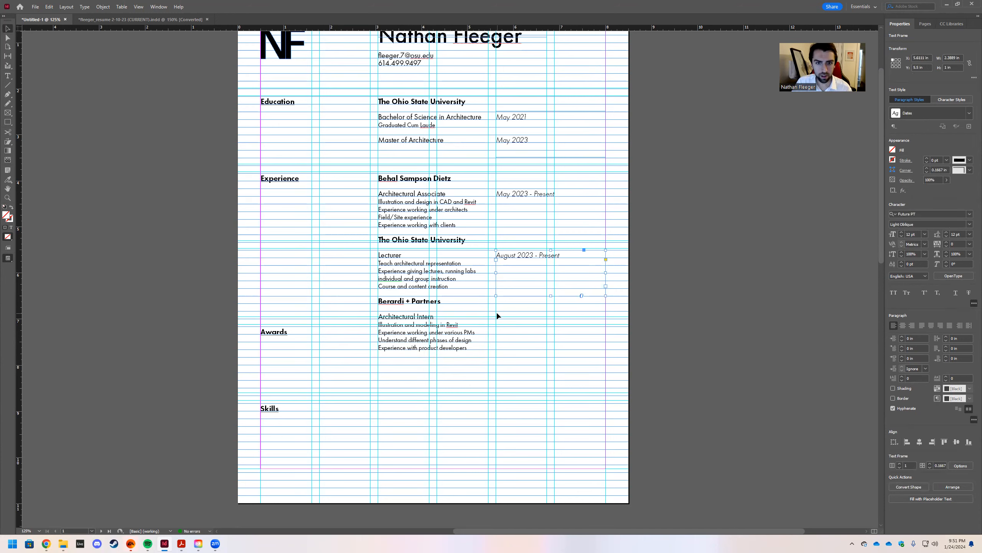
Copy the date frame beside Architectural Intern and change it to 'February 2022 - April 2023'.
{"action": "left_click_drag", "start_coordinate": [571, 255], "coordinate": [572, 313]}
{"action": "double_click", "coordinate": [533, 318]}
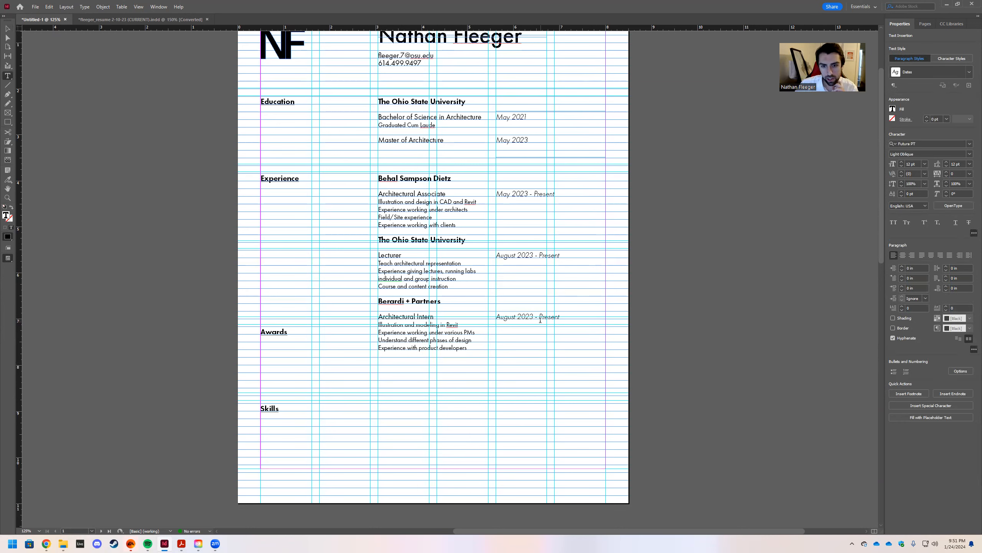
{"action": "double_click", "coordinate": [540, 316]}
{"action": "type", "text": "Apr"}
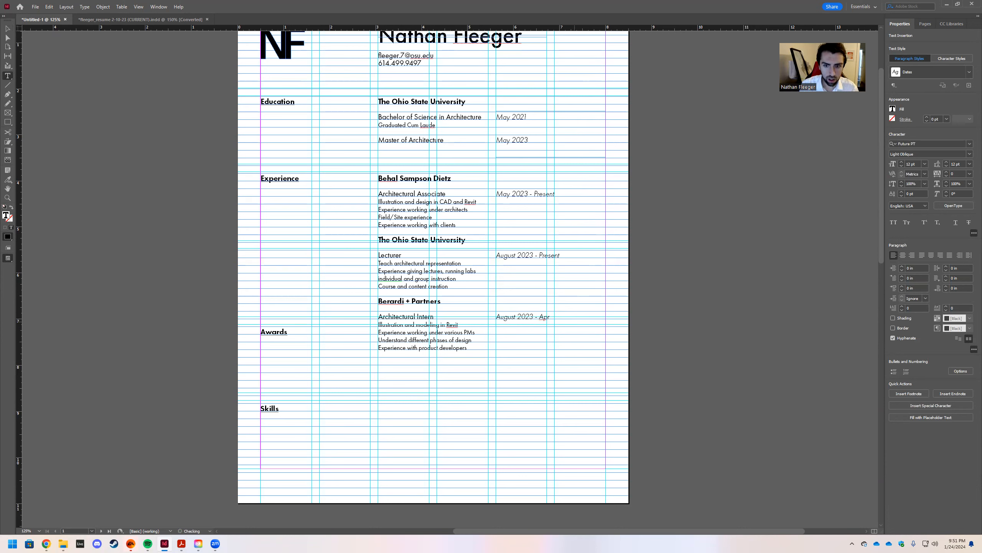
{"action": "type", "text": "il 202"}
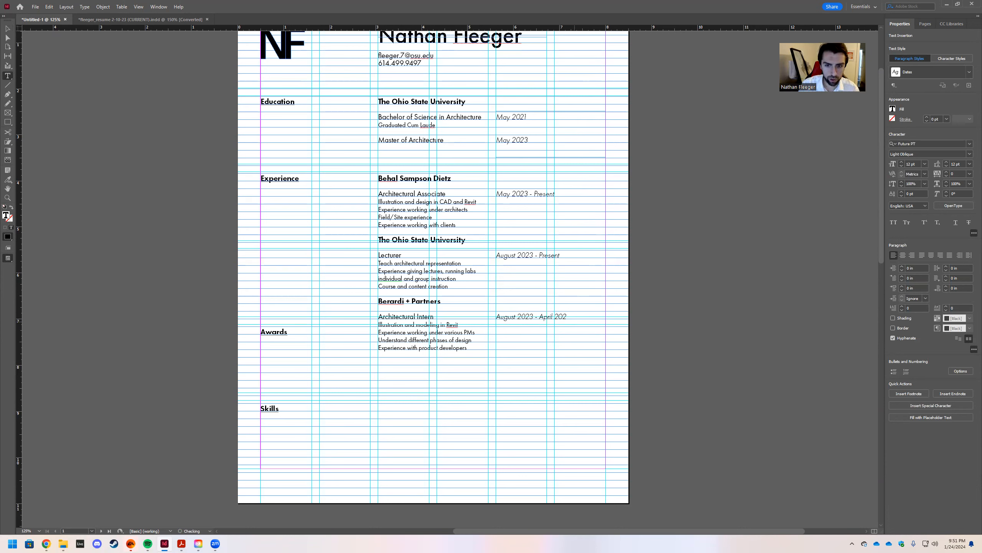
{"action": "left_click", "coordinate": [539, 334]}
{"action": "left_click", "coordinate": [523, 317]}
{"action": "key", "text": "BackSpace"}
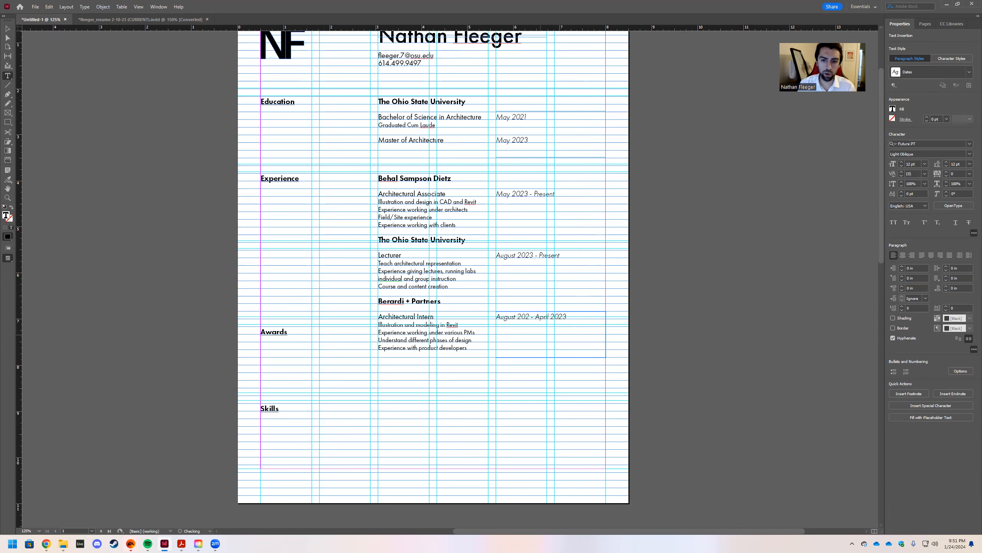
{"action": "type", "text": "2"}
{"action": "left_click", "coordinate": [516, 317]}
{"action": "key", "text": "BackSpace"}
{"action": "key", "text": "BackSpace"}
{"action": "key", "text": "BackSpace"}
{"action": "key", "text": "BackSpace"}
{"action": "key", "text": "BackSpace"}
{"action": "key", "text": "BackSpace"}
{"action": "type", "text": "Febu"}
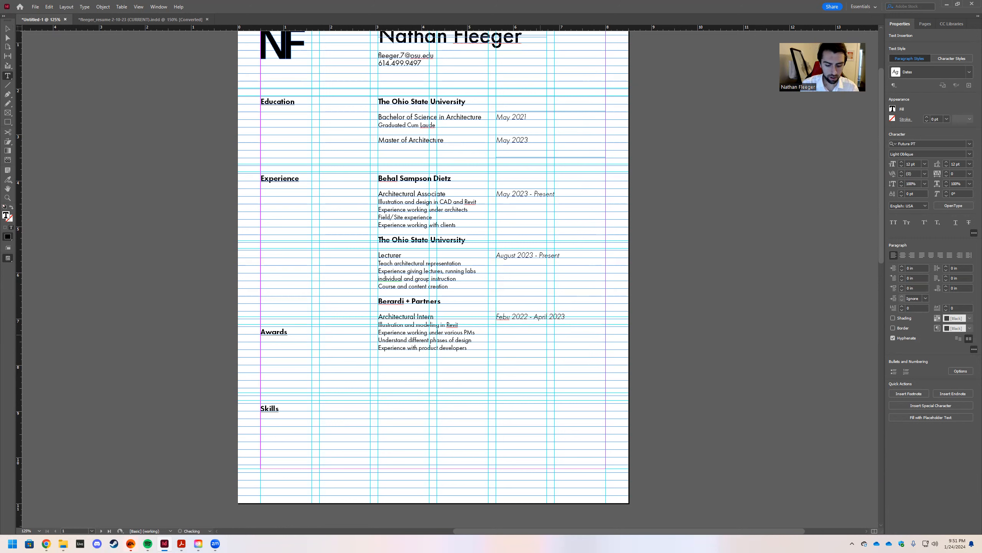
{"action": "type", "text": "ary"}
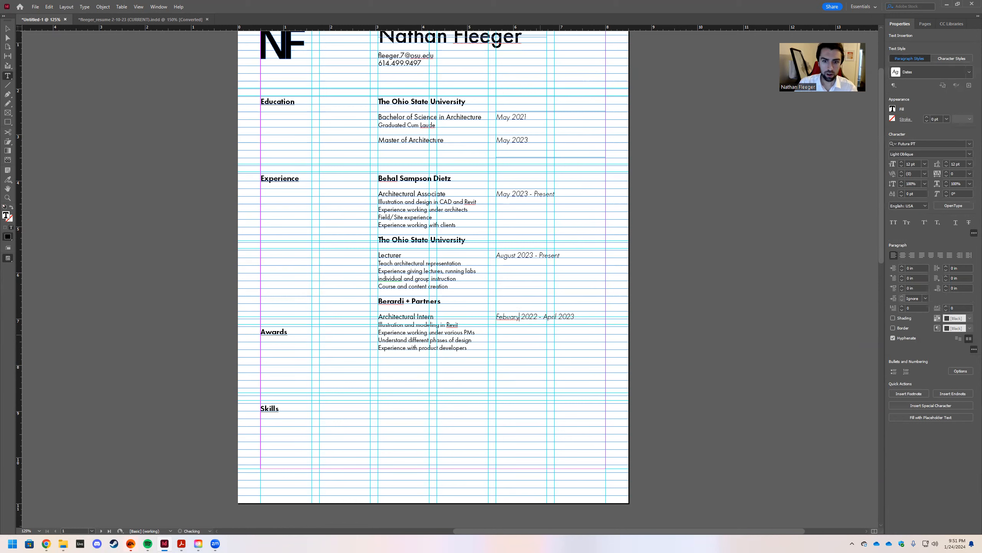
{"action": "type", "text": "r"}
{"action": "right_click", "coordinate": [510, 318]}
{"action": "left_click", "coordinate": [525, 326]}
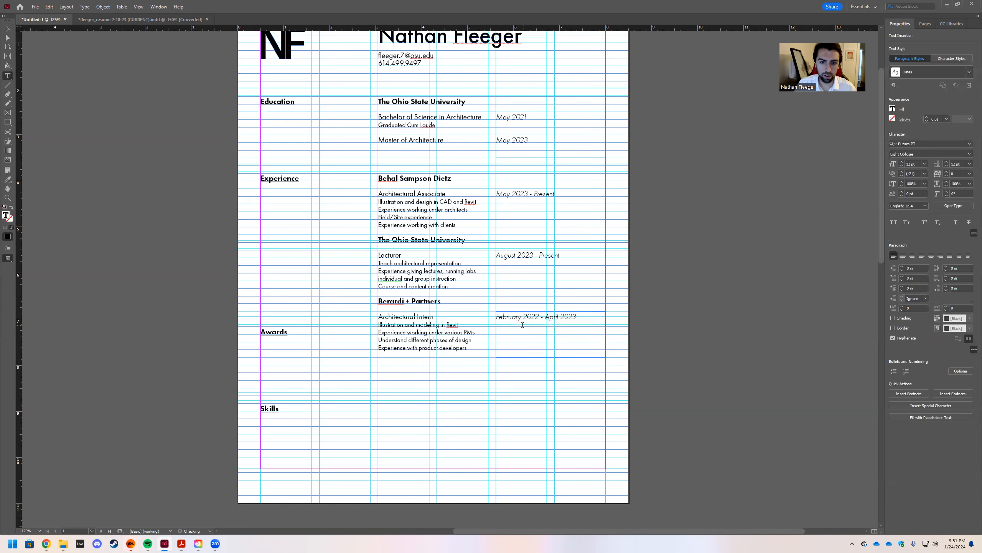
{"action": "key", "text": "Escape"}
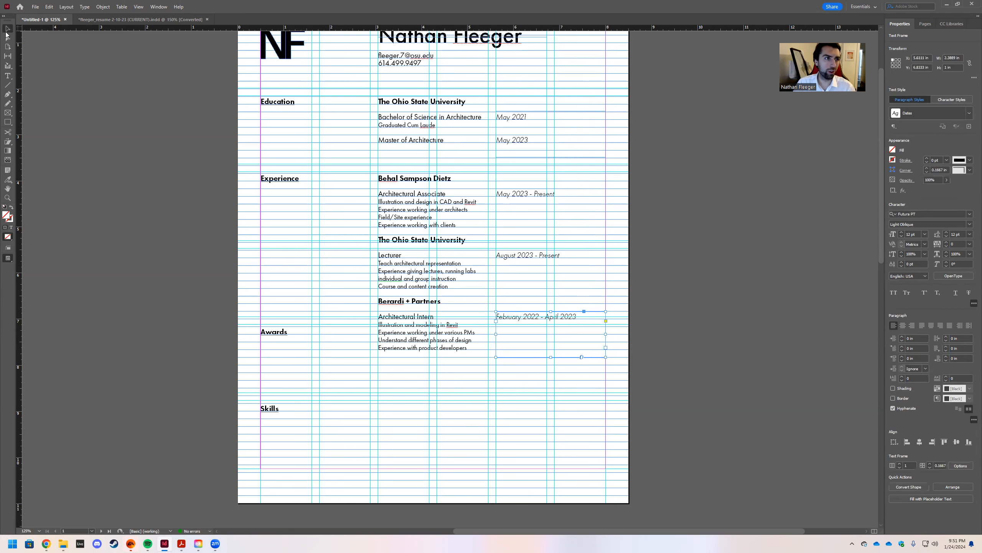
Review the page in Preview mode, then bring back the guides, baseline grid and margins.
{"action": "left_click", "coordinate": [211, 213]}
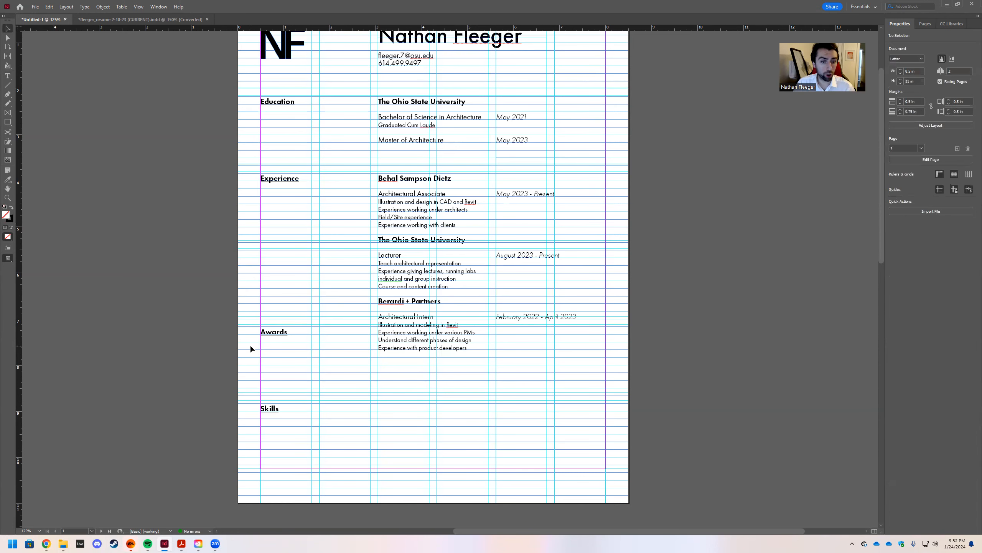
{"action": "scroll", "coordinate": [251, 349], "scroll_direction": "up", "scroll_amount": 2}
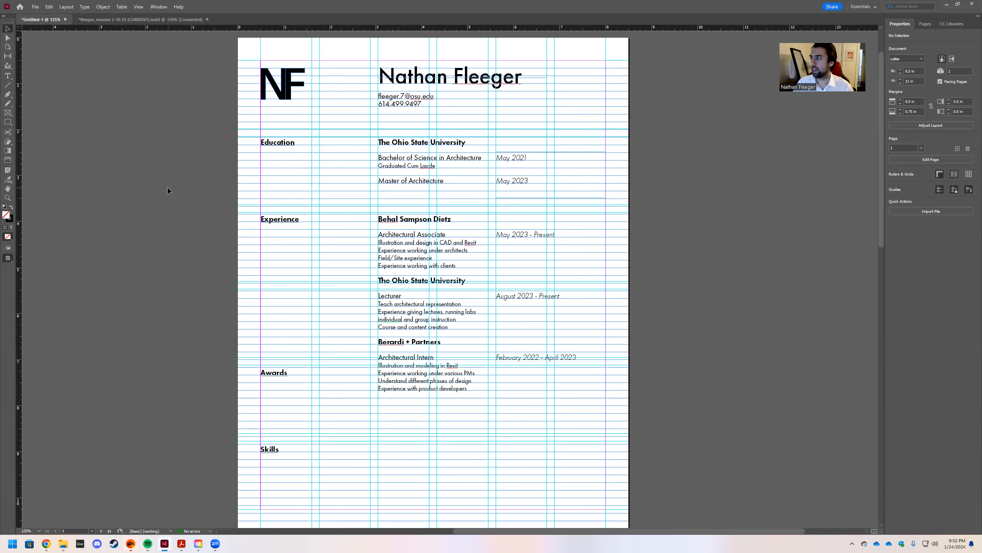
{"action": "key", "text": "w"}
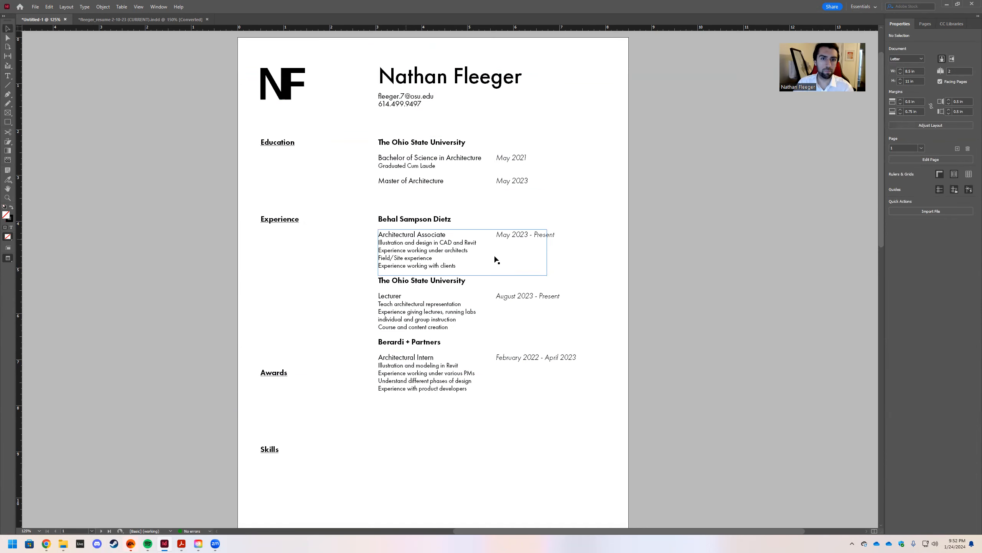
{"action": "scroll", "coordinate": [670, 246], "scroll_direction": "up", "scroll_amount": 2}
{"action": "scroll", "coordinate": [637, 235], "scroll_direction": "down", "scroll_amount": 2}
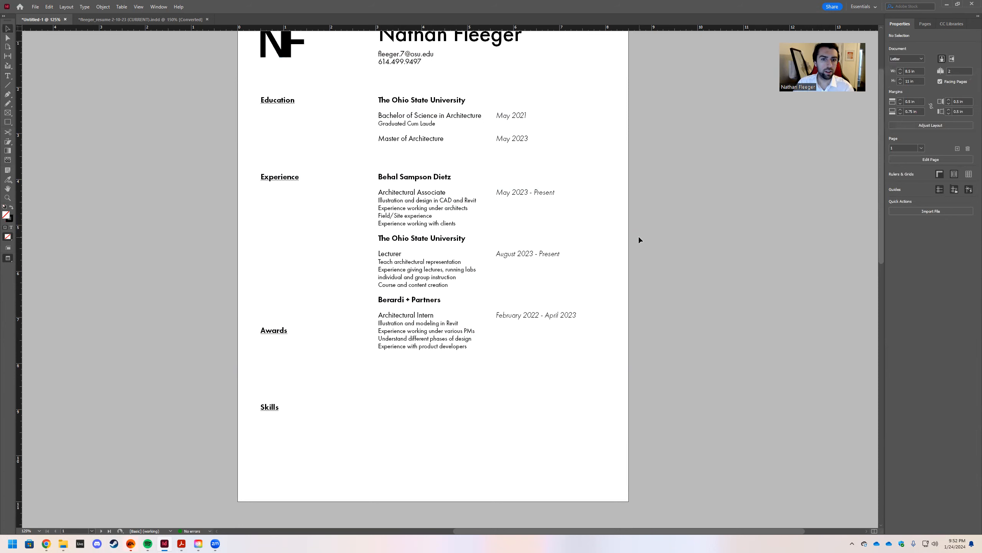
{"action": "scroll", "coordinate": [638, 235], "scroll_direction": "up", "scroll_amount": 1}
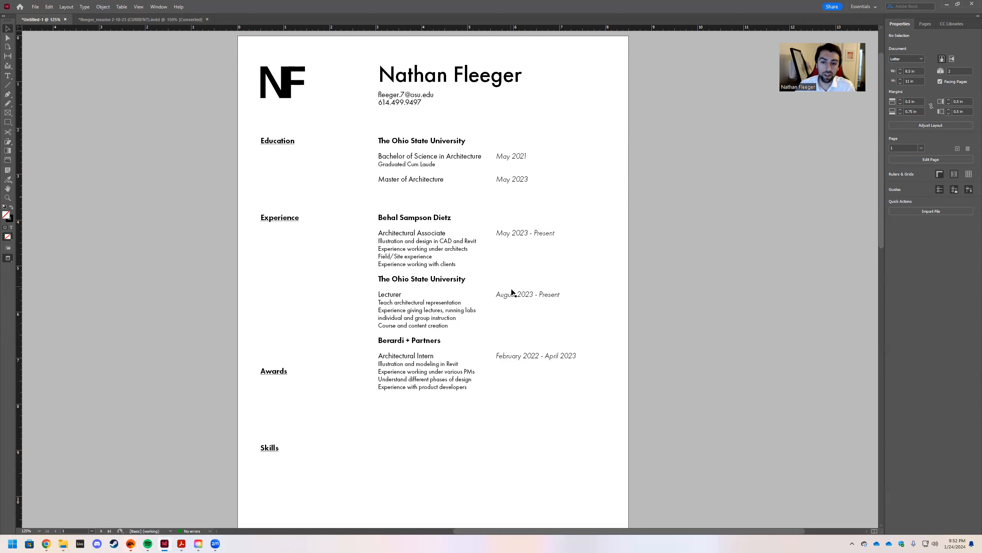
{"action": "scroll", "coordinate": [596, 219], "scroll_direction": "up", "scroll_amount": 2}
{"action": "scroll", "coordinate": [611, 193], "scroll_direction": "down", "scroll_amount": 3}
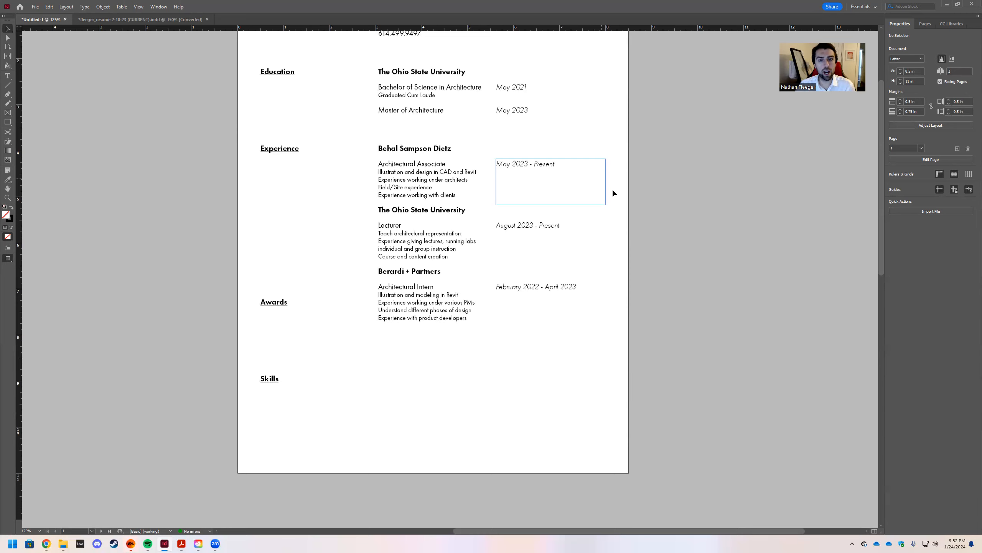
{"action": "scroll", "coordinate": [693, 296], "scroll_direction": "up", "scroll_amount": 2}
{"action": "scroll", "coordinate": [693, 297], "scroll_direction": "down", "scroll_amount": 3}
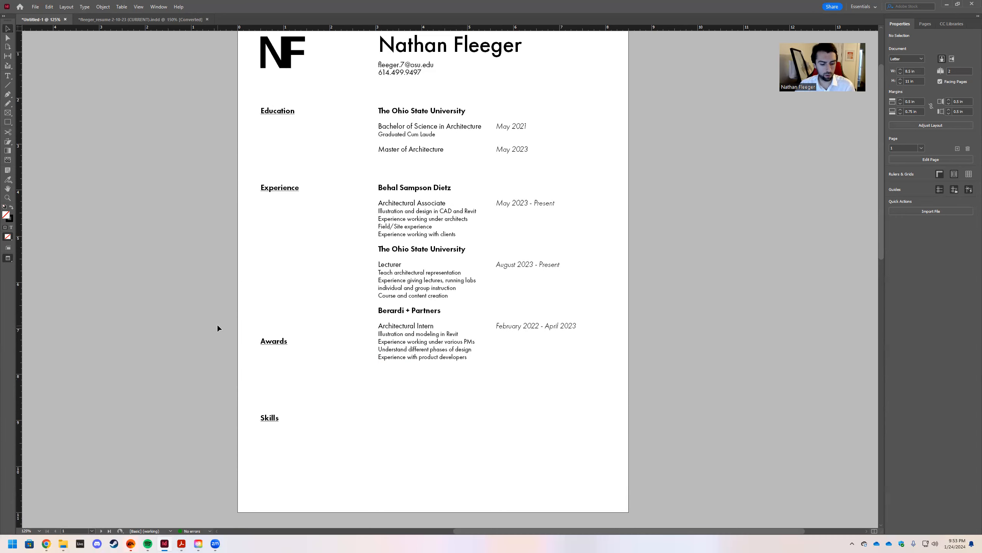
{"action": "key", "text": "w"}
{"action": "scroll", "coordinate": [359, 353], "scroll_direction": "down", "scroll_amount": 3}
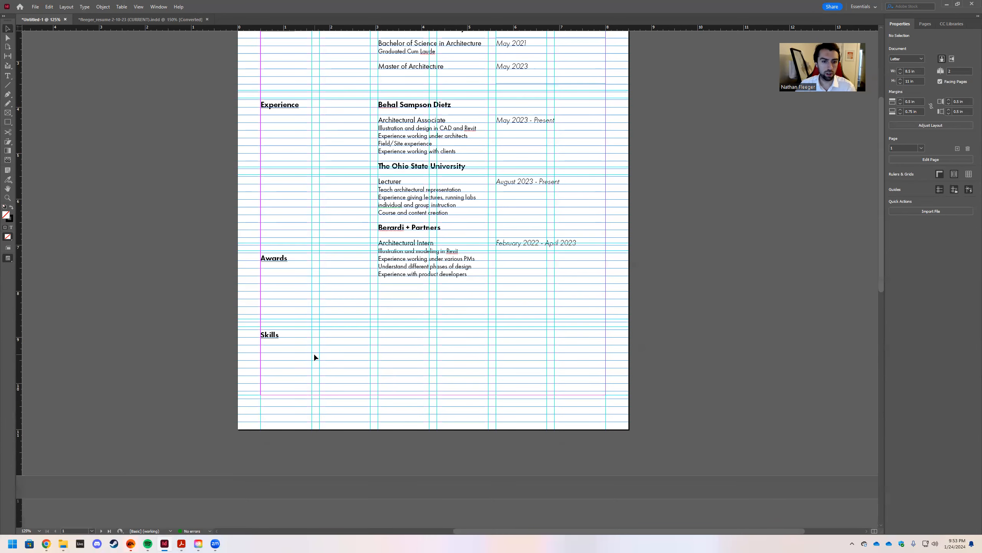
{"action": "scroll", "coordinate": [328, 297], "scroll_direction": "up", "scroll_amount": 4}
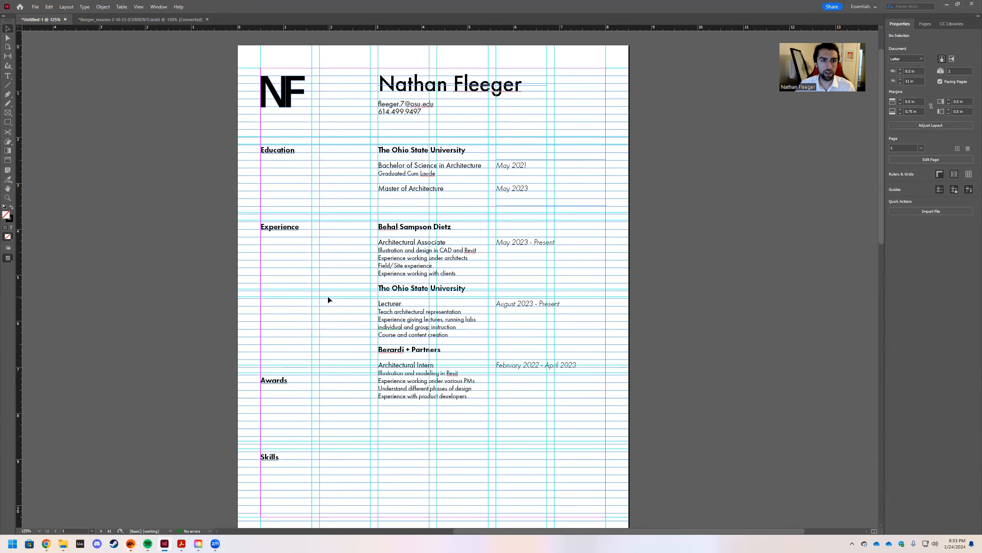
{"action": "scroll", "coordinate": [328, 216], "scroll_direction": "down", "scroll_amount": 3}
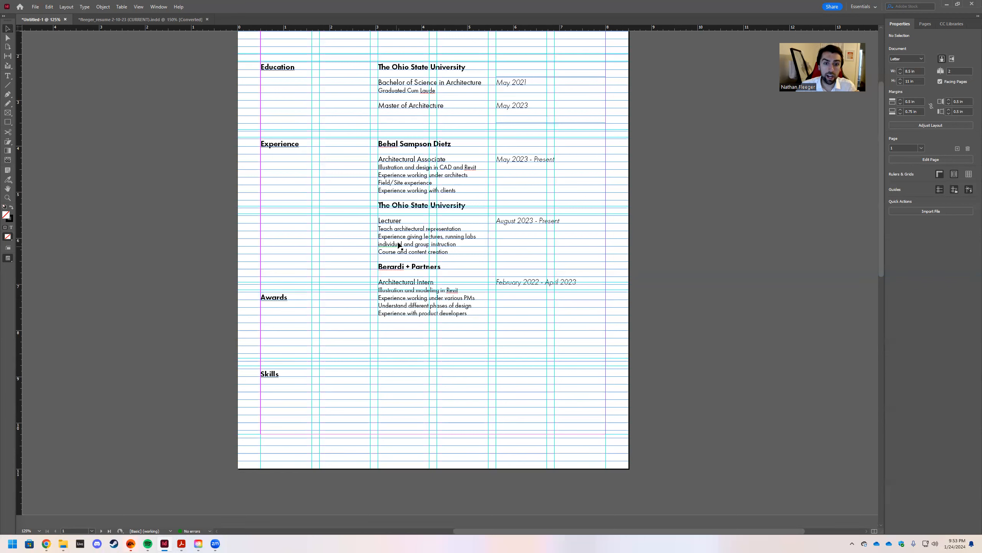
Move the Berardi + Partners and Ohio State lecturer entries lower on the page.
{"action": "left_click", "coordinate": [386, 267]}
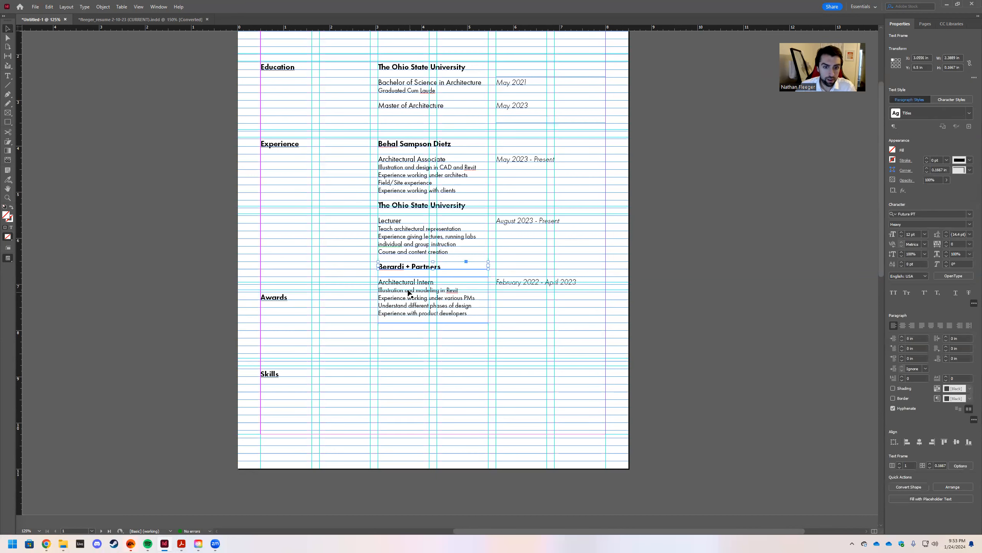
{"action": "left_click", "coordinate": [406, 293], "text": "shift"}
{"action": "left_click", "coordinate": [511, 284], "text": "shift"}
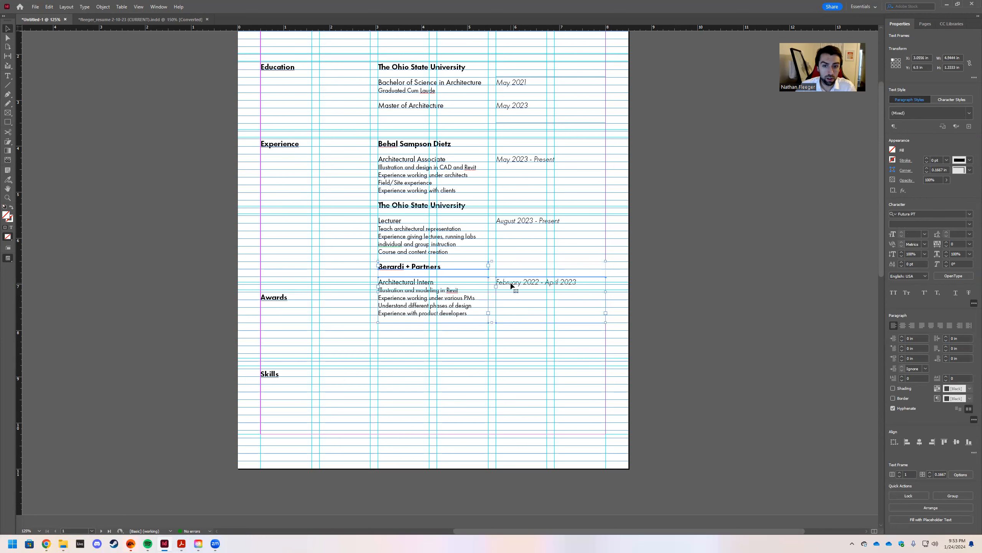
{"action": "left_click_drag", "start_coordinate": [511, 286], "coordinate": [512, 304]}
{"action": "left_click", "coordinate": [422, 247]}
{"action": "left_click", "coordinate": [421, 207], "text": "shift"}
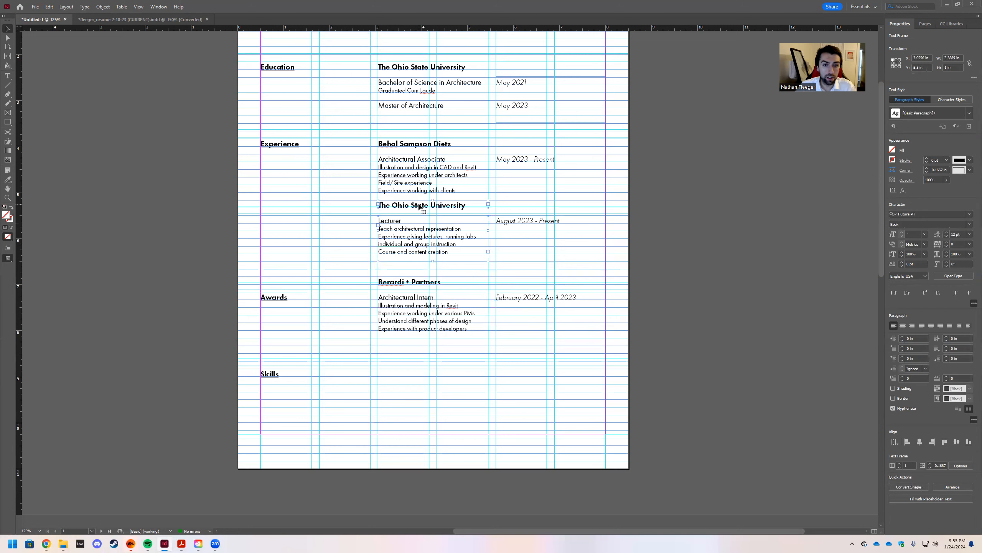
{"action": "left_click", "coordinate": [504, 223], "text": "shift"}
{"action": "left_click_drag", "start_coordinate": [505, 224], "coordinate": [504, 230]}
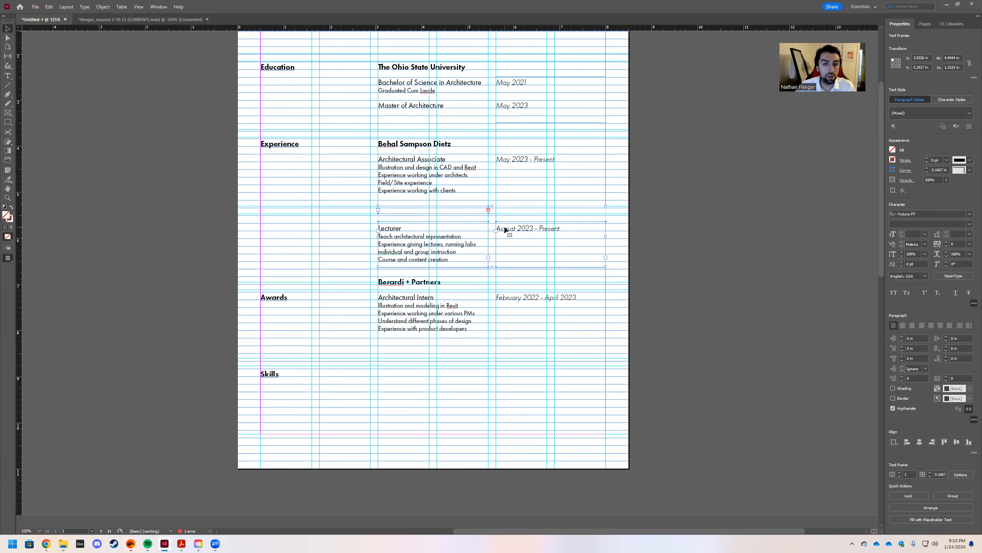
{"action": "key", "text": "Down"}
{"action": "key", "text": "Down"}
{"action": "key", "text": "Down"}
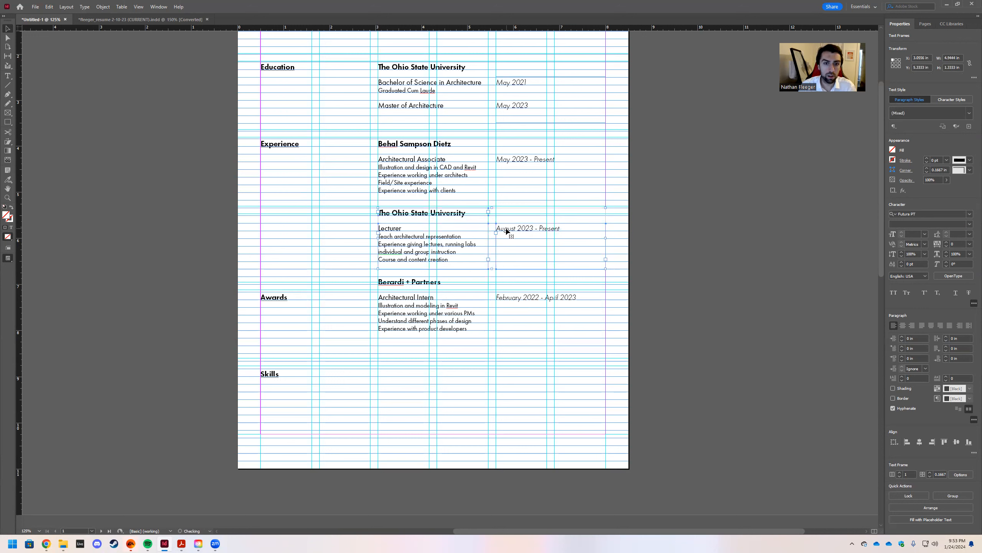
{"action": "left_click", "coordinate": [345, 232]}
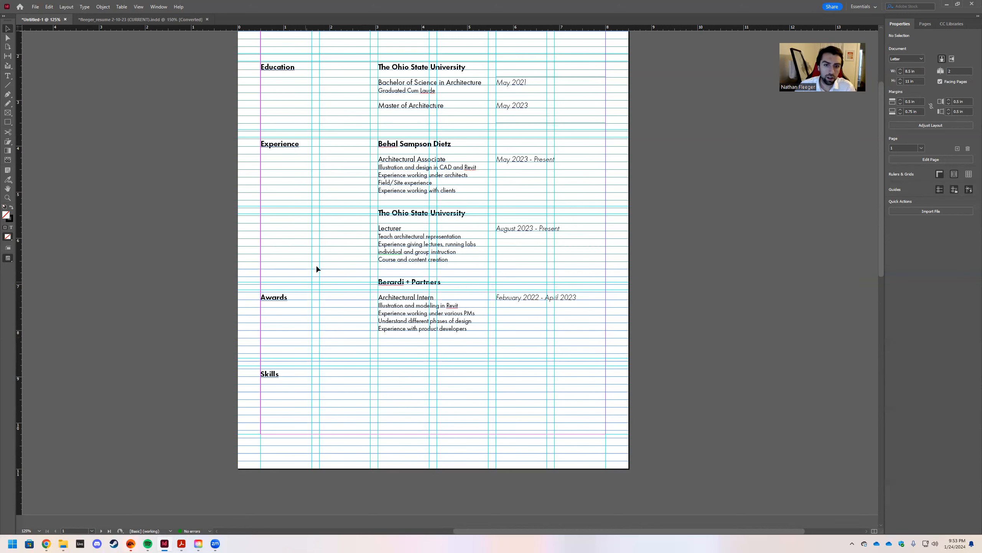
Lower both entries slightly more and preview the page without guides.
{"action": "left_click", "coordinate": [391, 283]}
{"action": "left_click", "coordinate": [399, 312], "text": "shift"}
{"action": "left_click", "coordinate": [522, 303], "text": "shift"}
{"action": "left_click_drag", "start_coordinate": [410, 281], "coordinate": [410, 290]}
{"action": "left_click", "coordinate": [401, 231]}
{"action": "left_click", "coordinate": [499, 229], "text": "shift"}
{"action": "left_click", "coordinate": [439, 217], "text": "shift"}
{"action": "left_click_drag", "start_coordinate": [439, 217], "coordinate": [434, 212]}
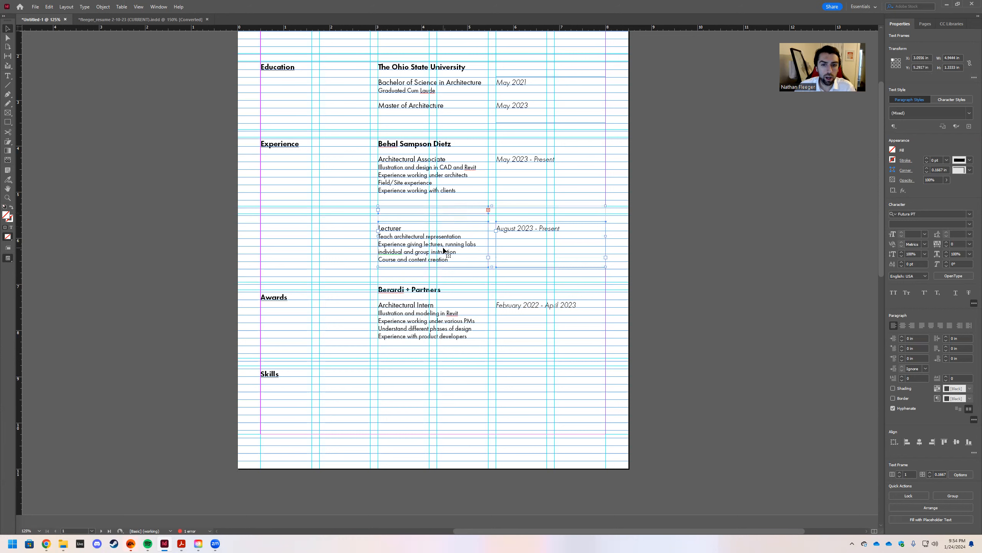
{"action": "key", "text": "Down"}
{"action": "key", "text": "Down"}
{"action": "key", "text": "Down"}
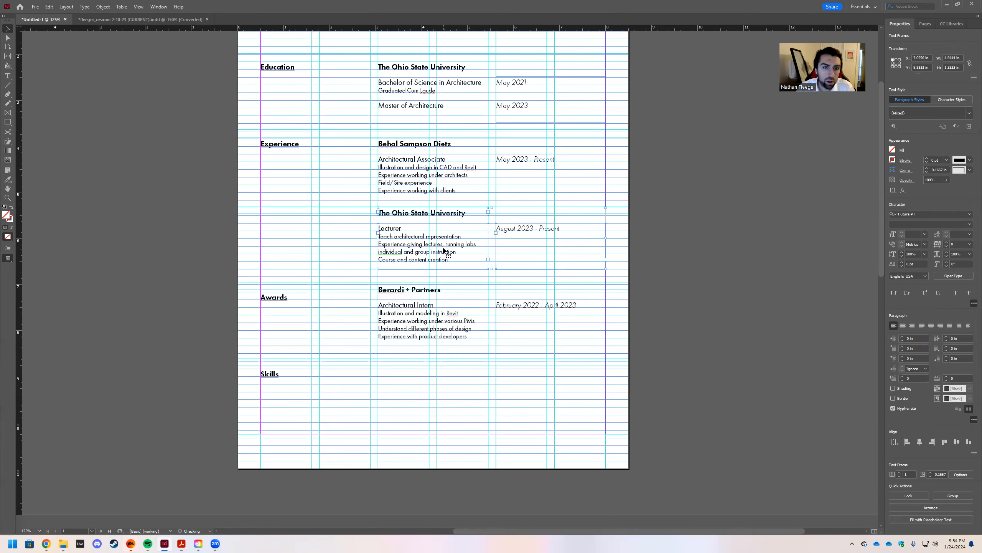
{"action": "left_click", "coordinate": [316, 250]}
{"action": "key", "text": "w"}
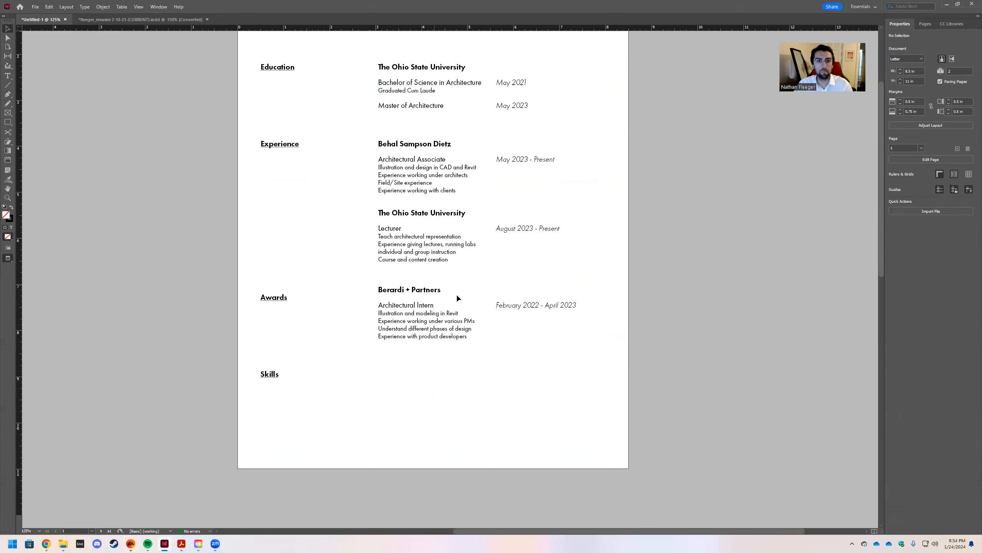
{"action": "scroll", "coordinate": [457, 295], "scroll_direction": "up", "scroll_amount": 1}
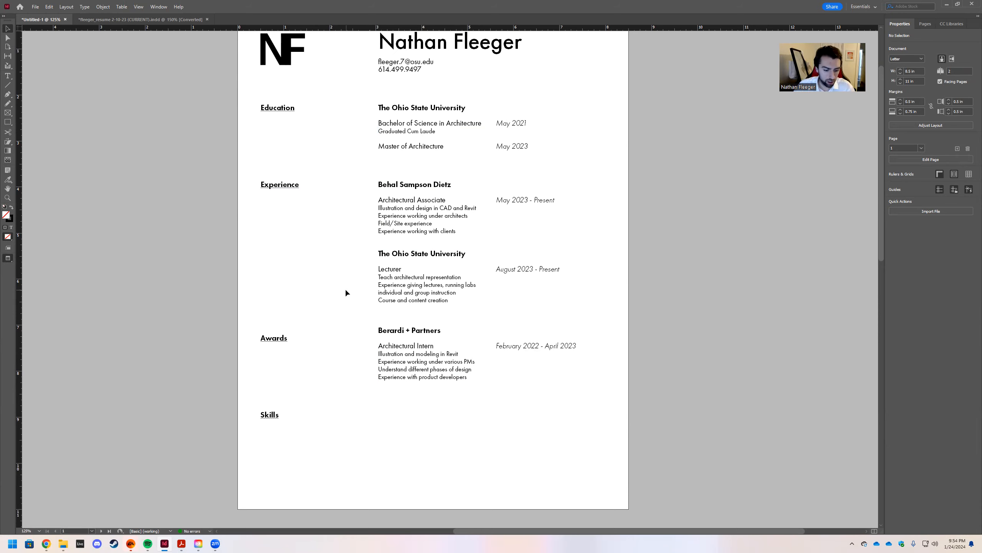
With guides showing, align the Berardi + Partners entry level with the Awards heading.
{"action": "key", "text": "w"}
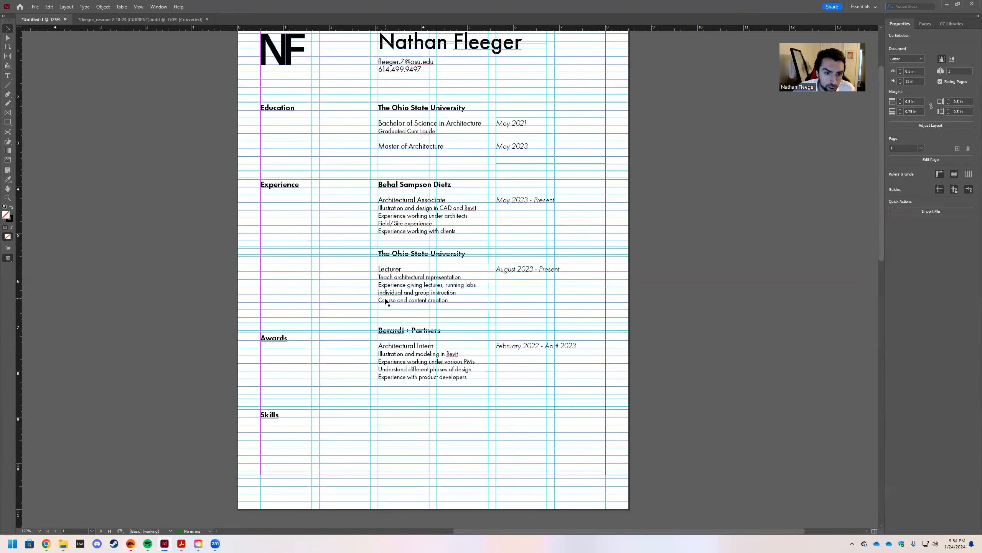
{"action": "left_click", "coordinate": [391, 330]}
{"action": "left_click", "coordinate": [400, 359], "text": "shift"}
{"action": "left_click", "coordinate": [513, 352], "text": "shift"}
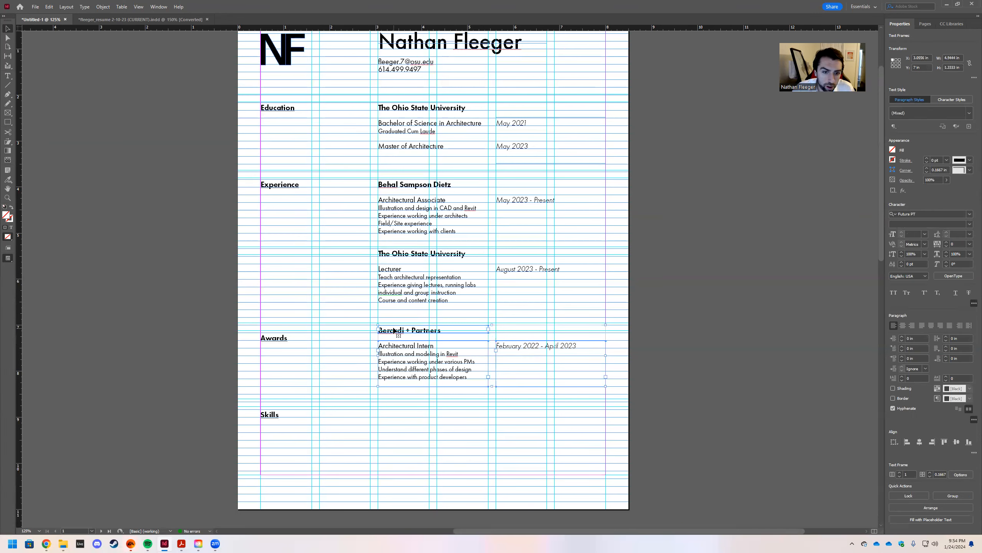
{"action": "key", "text": "shift+Up"}
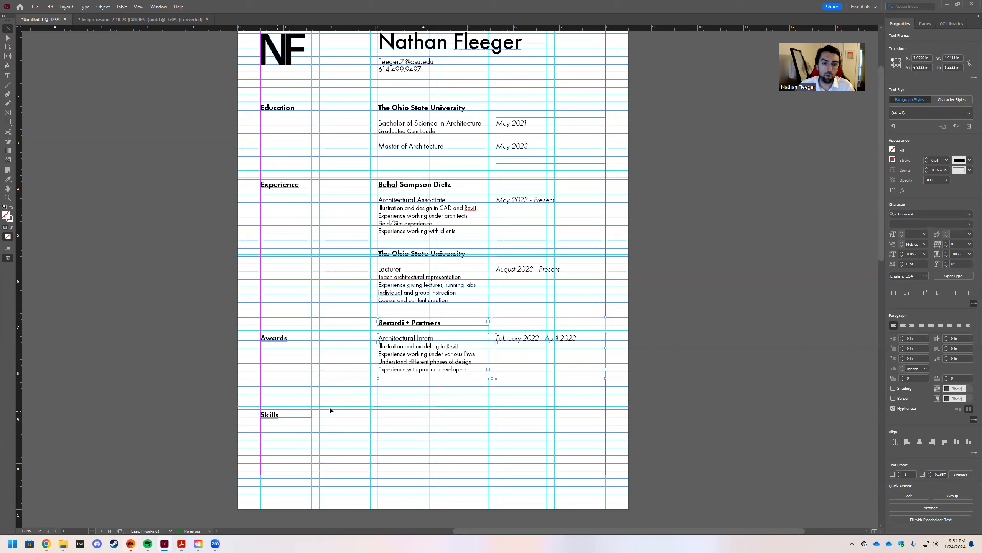
{"action": "left_click", "coordinate": [510, 342], "text": "shift"}
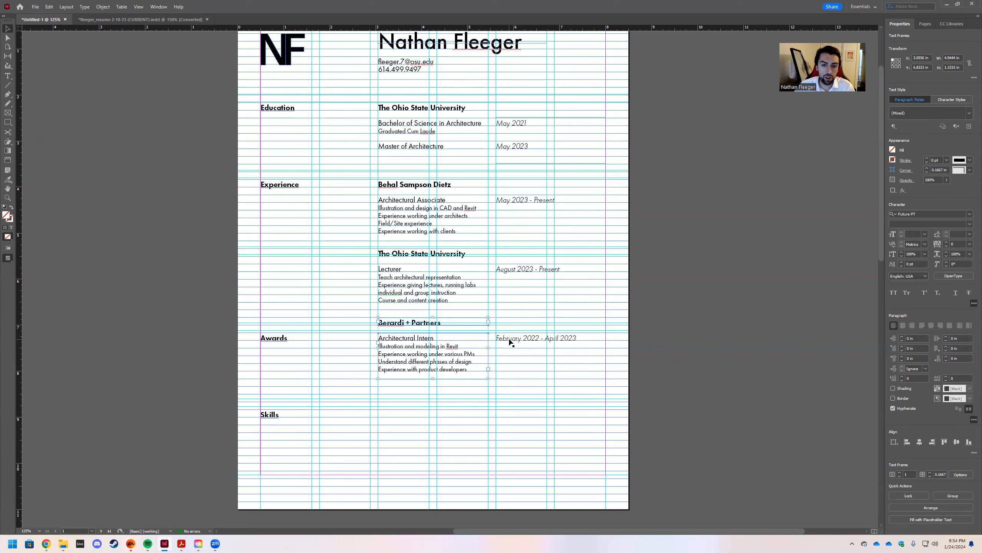
{"action": "left_click", "coordinate": [510, 341], "text": "shift"}
{"action": "left_click_drag", "start_coordinate": [510, 341], "coordinate": [509, 357]}
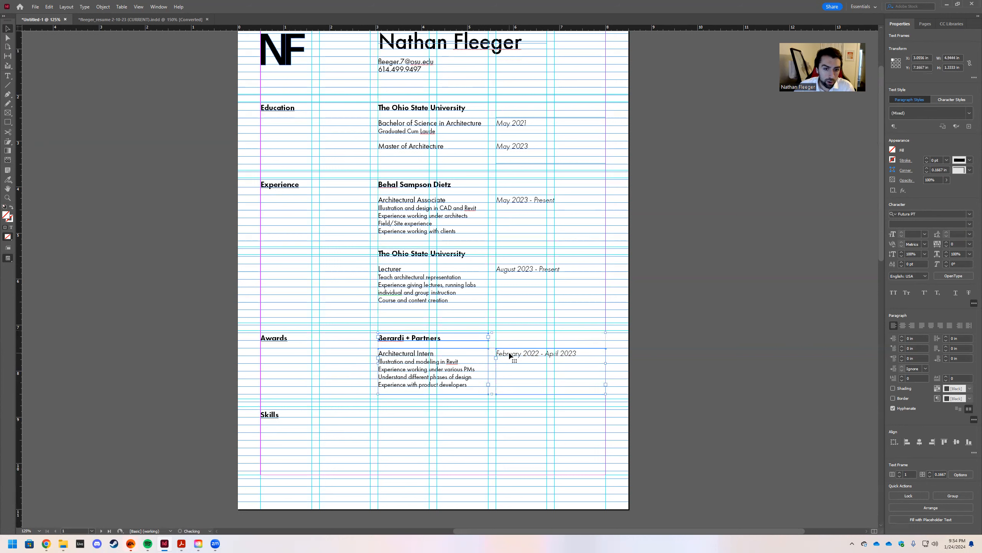
Move the Ohio State lecturer entry and its dates slightly lower.
{"action": "left_click", "coordinate": [393, 309]}
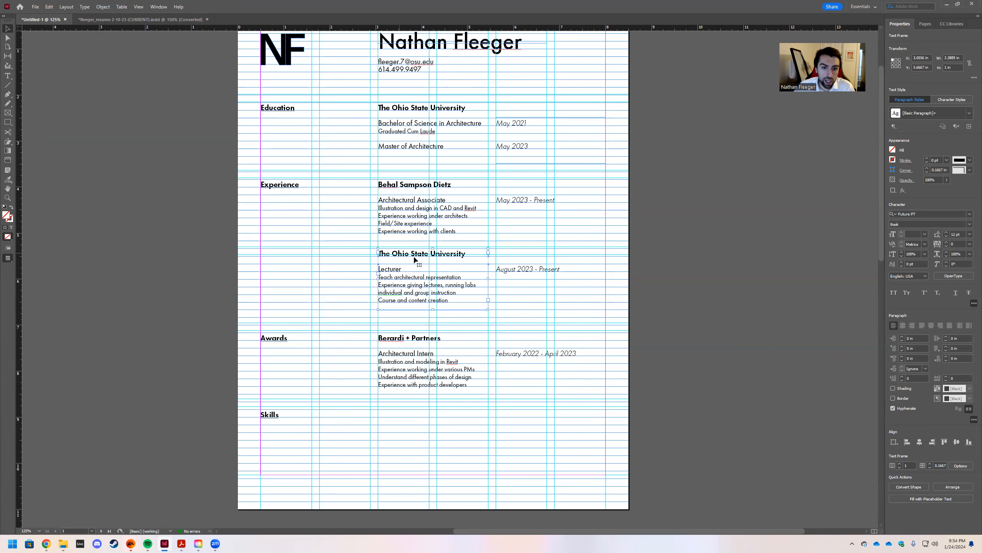
{"action": "left_click", "coordinate": [505, 272], "text": "shift"}
{"action": "left_click_drag", "start_coordinate": [404, 260], "coordinate": [404, 267]}
{"action": "left_click", "coordinate": [347, 250]}
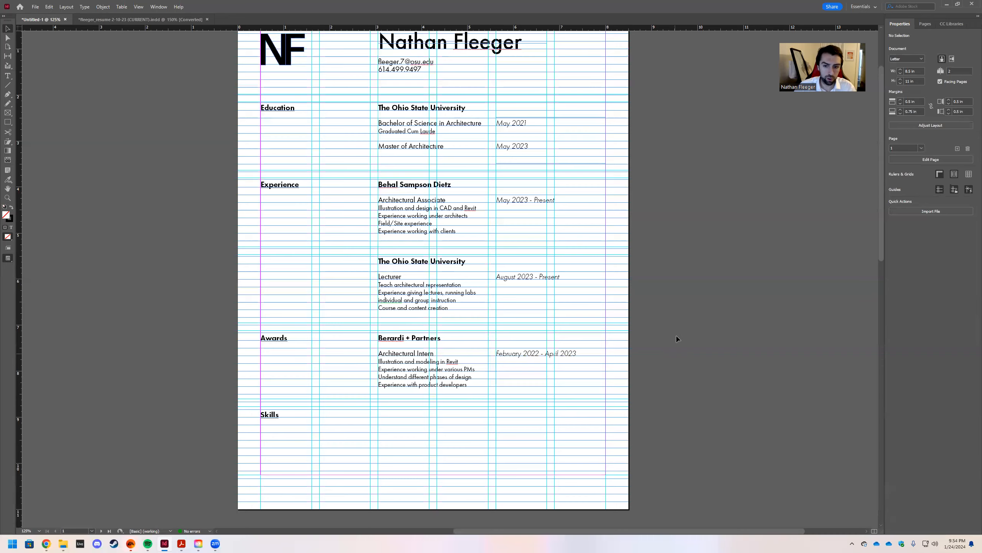
Preview the résumé without guides, then Alt-drag a copy of the Awards heading beside Skills.
{"action": "key", "text": "w"}
{"action": "scroll", "coordinate": [612, 330], "scroll_direction": "up", "scroll_amount": 2}
{"action": "scroll", "coordinate": [525, 398], "scroll_direction": "down", "scroll_amount": 2}
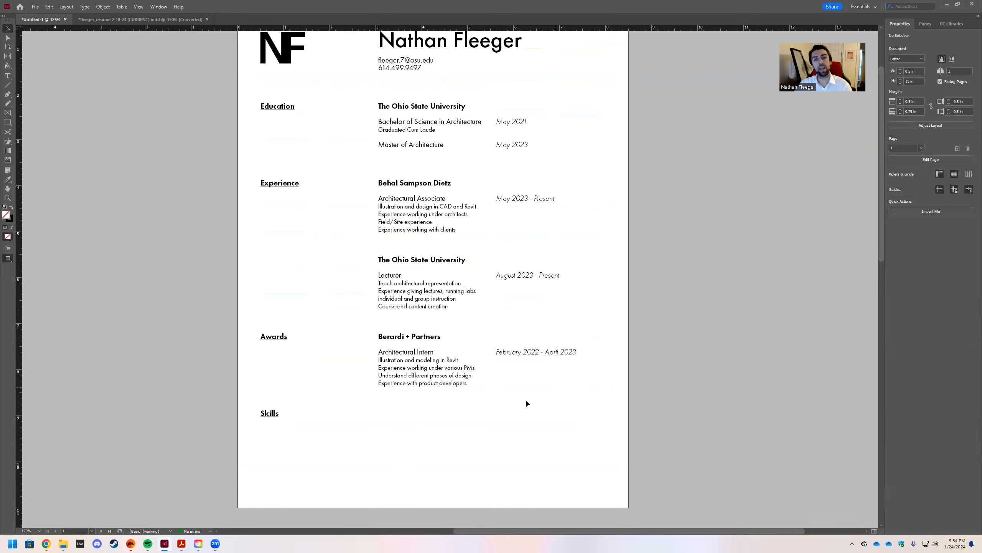
{"action": "scroll", "coordinate": [396, 267], "scroll_direction": "up", "scroll_amount": 1}
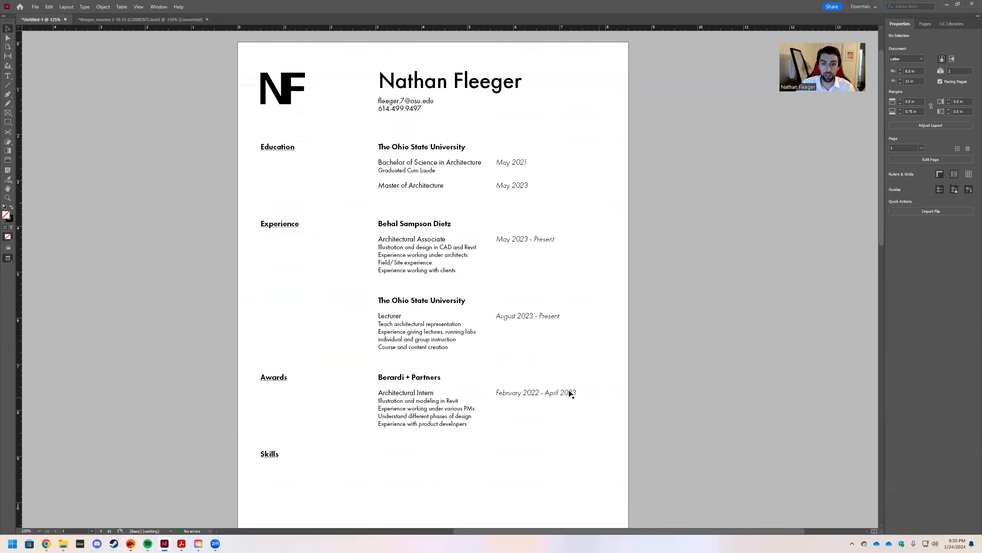
{"action": "scroll", "coordinate": [485, 273], "scroll_direction": "up", "scroll_amount": 1}
{"action": "scroll", "coordinate": [486, 296], "scroll_direction": "down", "scroll_amount": 2}
{"action": "scroll", "coordinate": [487, 271], "scroll_direction": "up", "scroll_amount": 2}
{"action": "scroll", "coordinate": [478, 294], "scroll_direction": "down", "scroll_amount": 2}
{"action": "scroll", "coordinate": [542, 279], "scroll_direction": "up", "scroll_amount": 1}
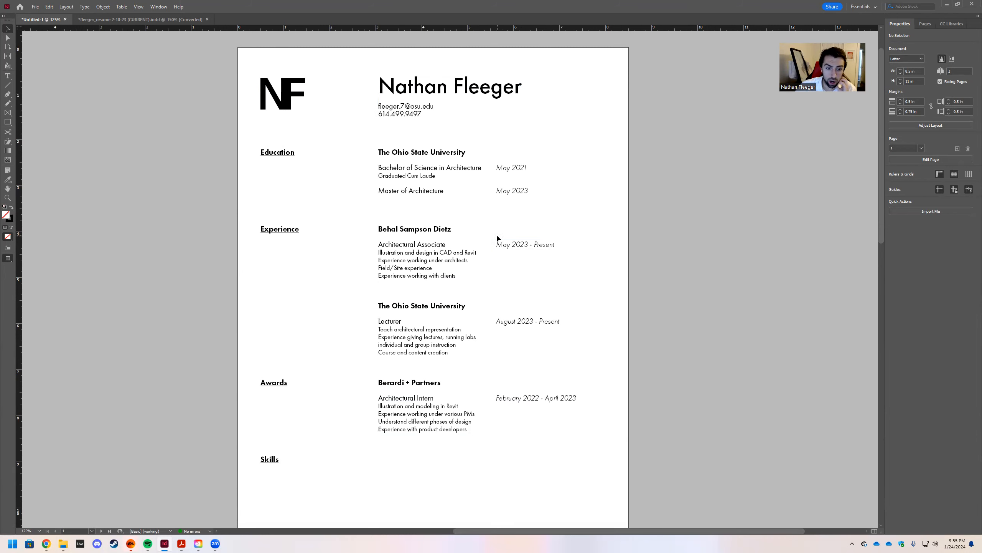
{"action": "scroll", "coordinate": [460, 294], "scroll_direction": "down", "scroll_amount": 1}
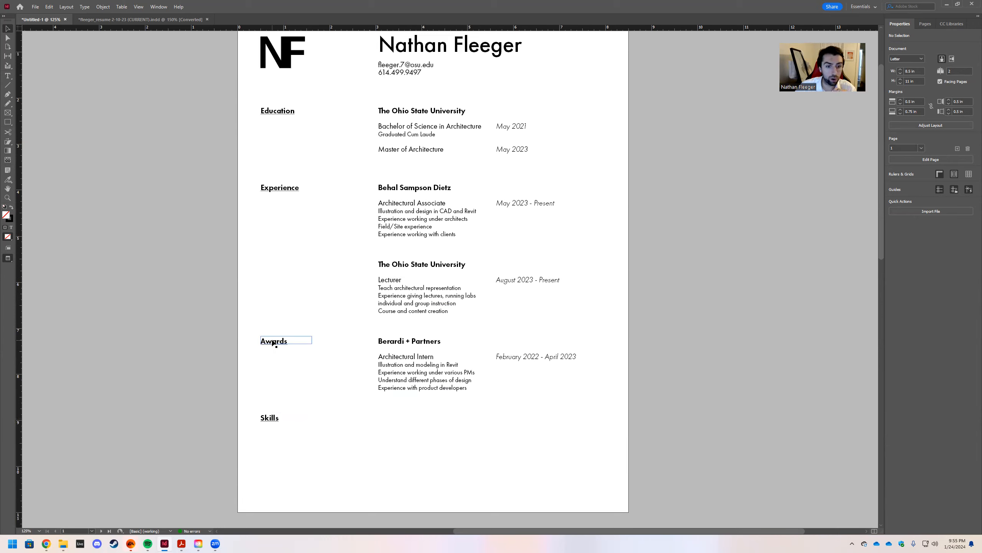
{"action": "left_click_drag", "start_coordinate": [273, 343], "coordinate": [391, 419]}
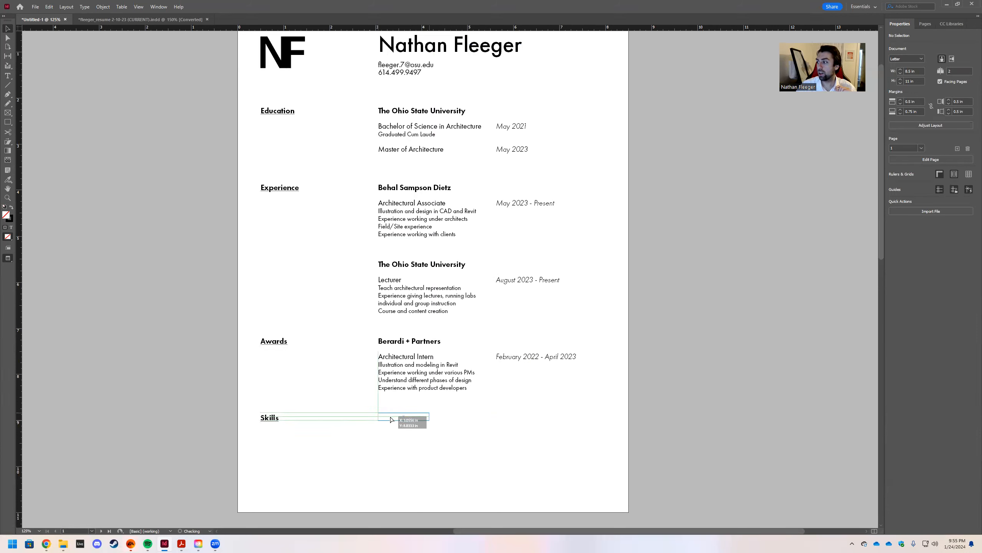
Swap the headings so Skills sits in the right column and Awards at the left margin.
{"action": "left_click_drag", "start_coordinate": [391, 420], "coordinate": [392, 418]}
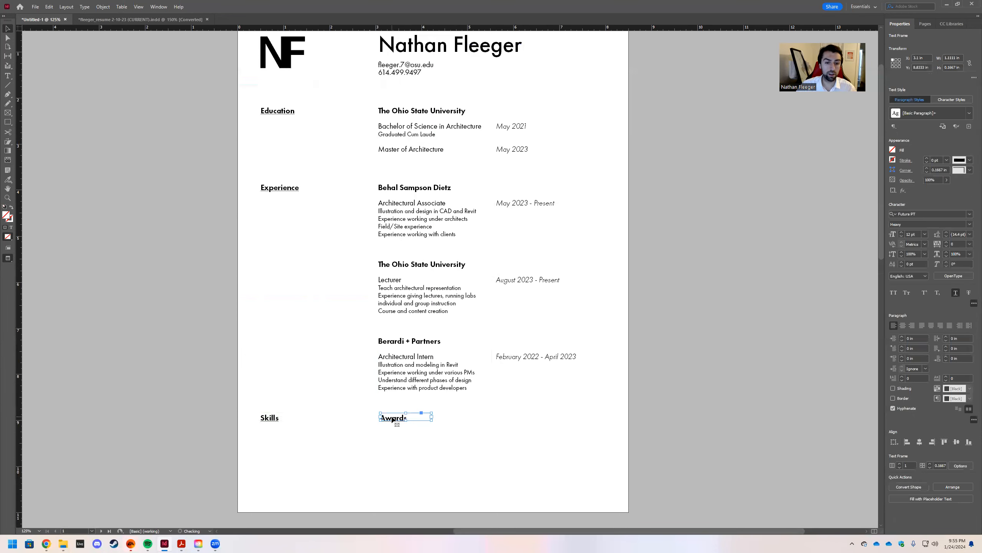
{"action": "left_click", "coordinate": [188, 368]}
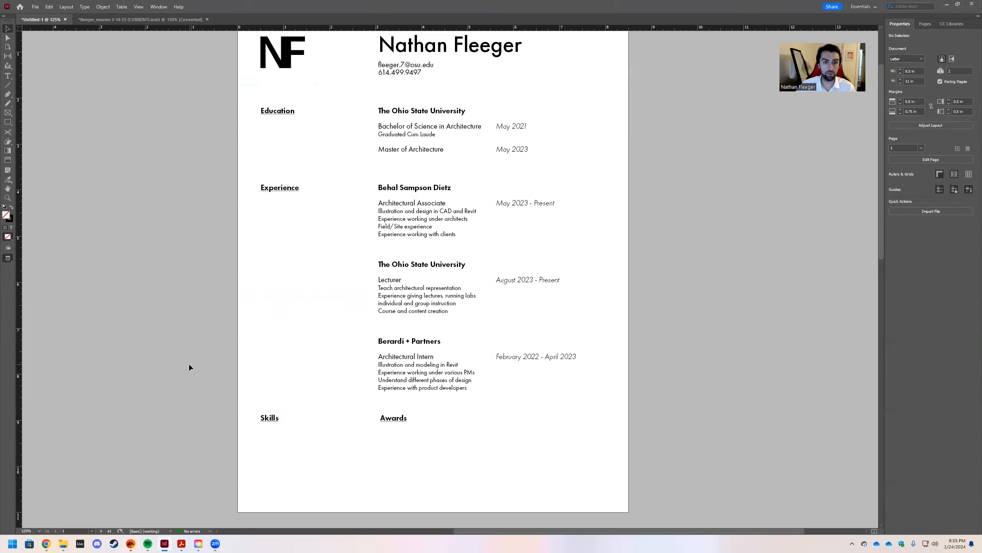
{"action": "key", "text": "w"}
{"action": "left_click_drag", "start_coordinate": [281, 420], "coordinate": [524, 421]}
{"action": "left_click_drag", "start_coordinate": [392, 421], "coordinate": [273, 421]}
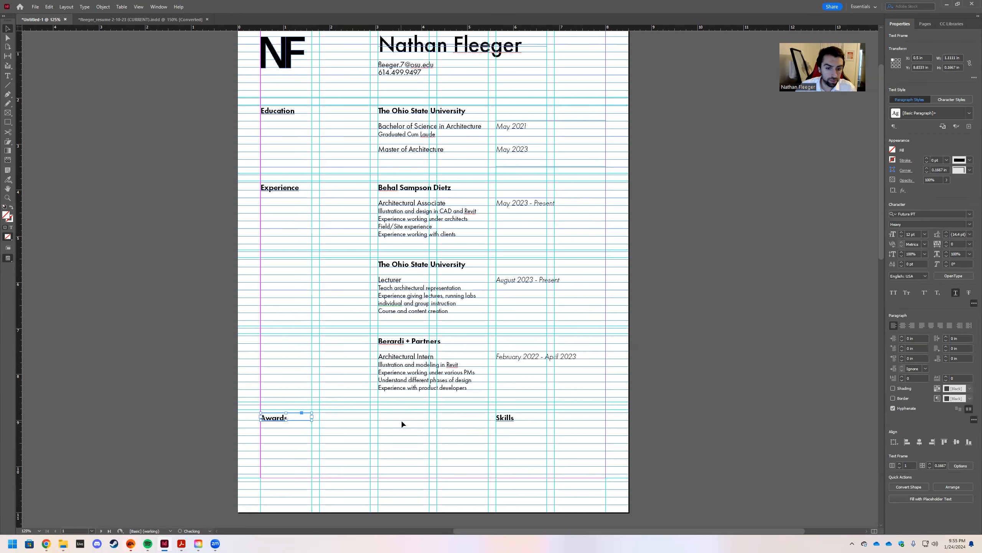
{"action": "left_click", "coordinate": [391, 426]}
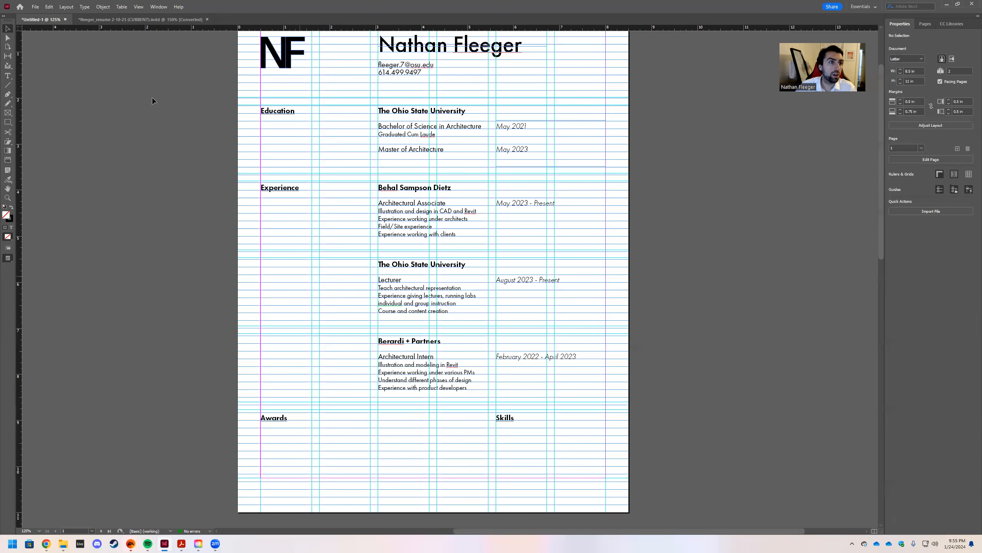
{"action": "left_click", "coordinate": [97, 19]}
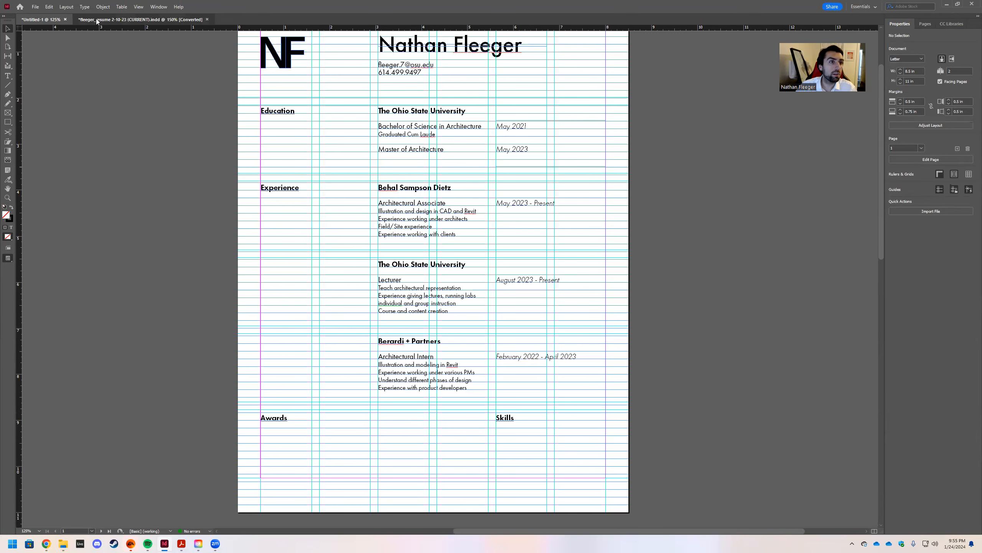
{"action": "scroll", "coordinate": [336, 249], "scroll_direction": "down", "scroll_amount": 3}
{"action": "left_click", "coordinate": [302, 266]}
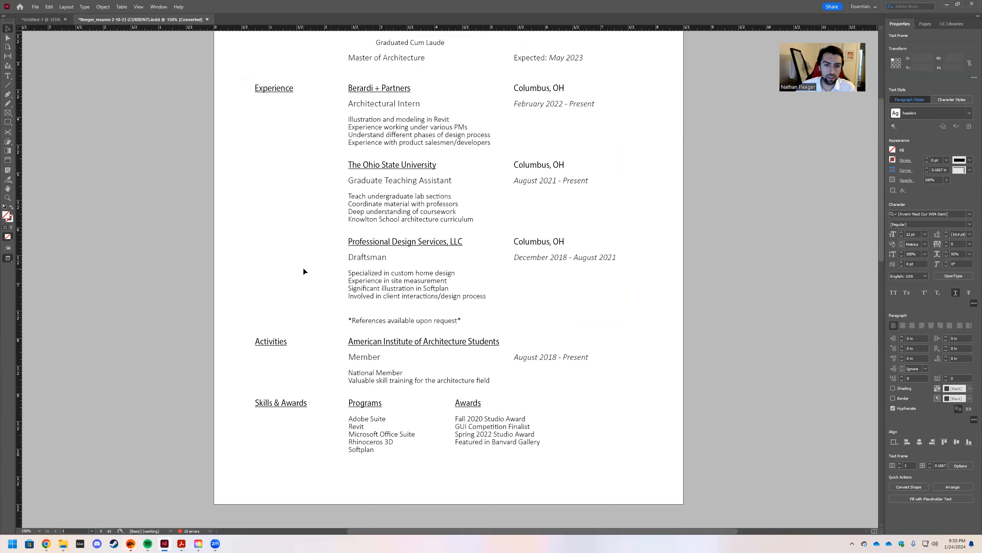
{"action": "double_click", "coordinate": [462, 419]}
{"action": "left_click_drag", "start_coordinate": [455, 417], "coordinate": [540, 445]}
{"action": "key", "text": "ctrl+c"}
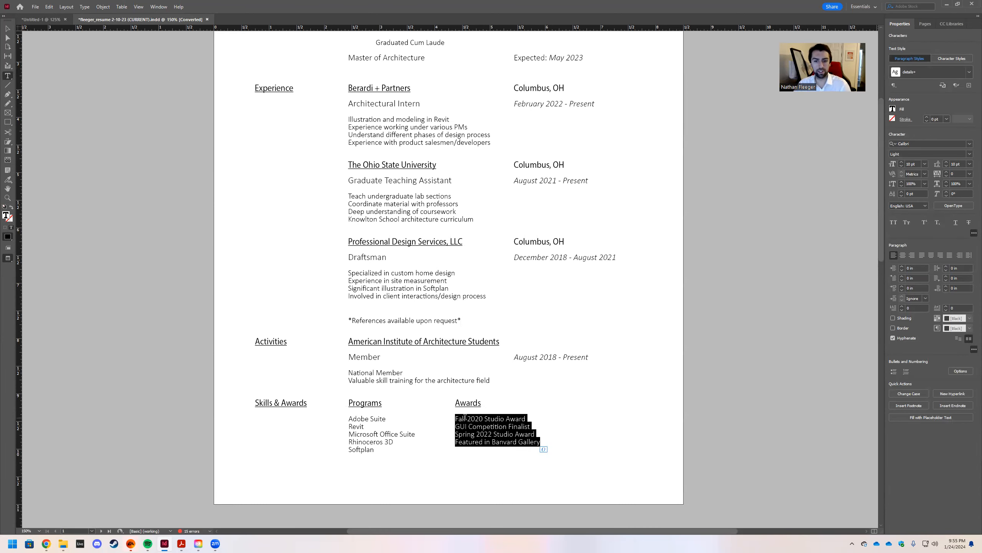
{"action": "left_click", "coordinate": [52, 20]}
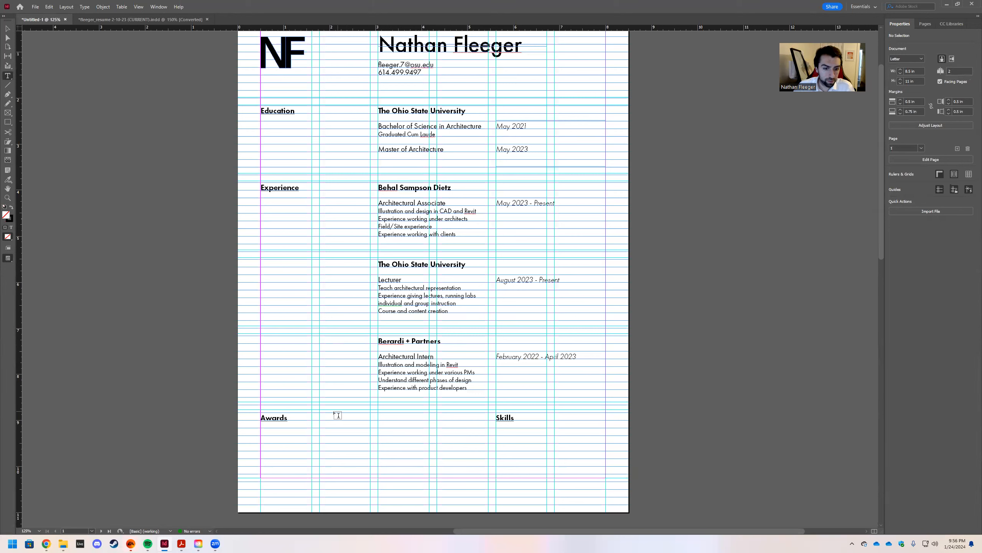
Draw a text frame beside the Awards heading set in Futura PT Book.
{"action": "left_click_drag", "start_coordinate": [379, 413], "coordinate": [488, 476]}
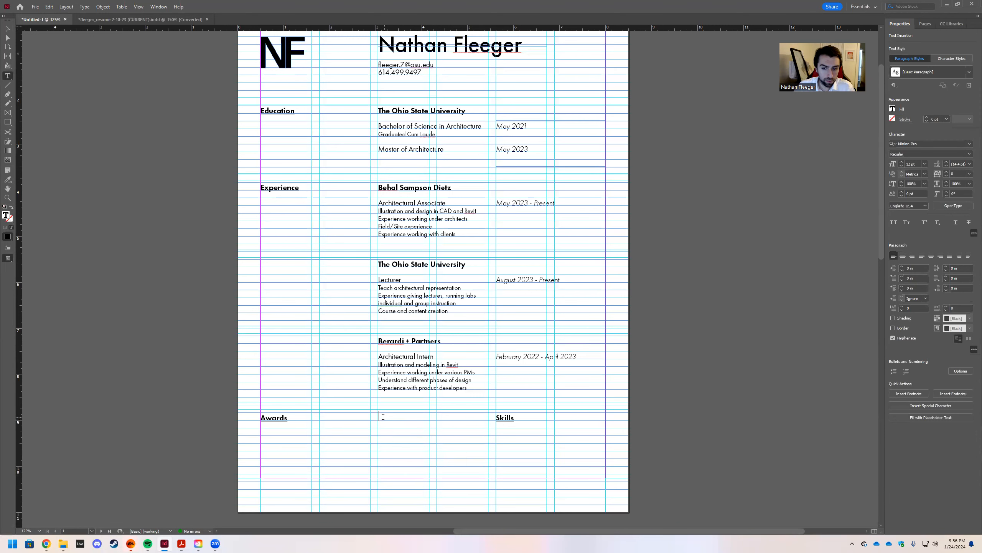
{"action": "left_click", "coordinate": [970, 144]}
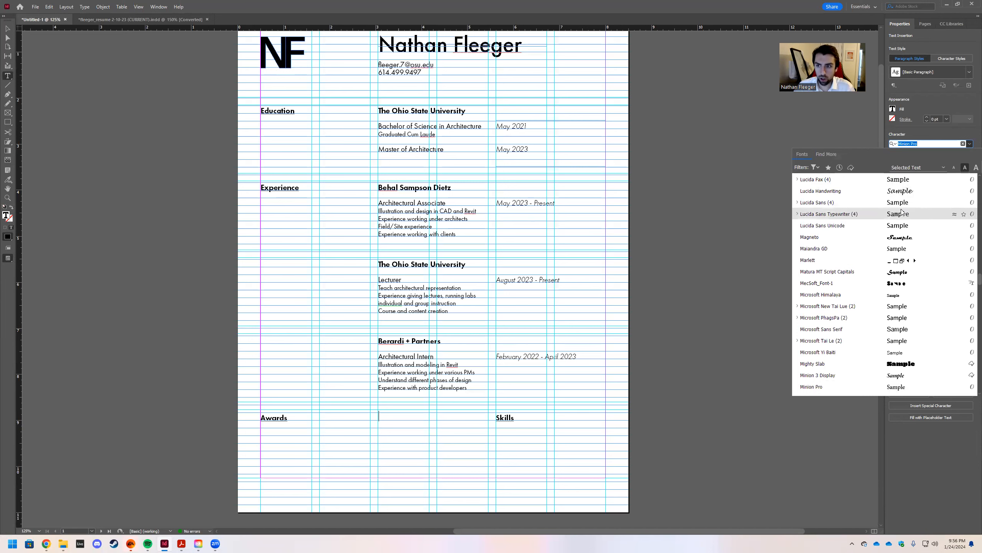
{"action": "type", "text": "f"}
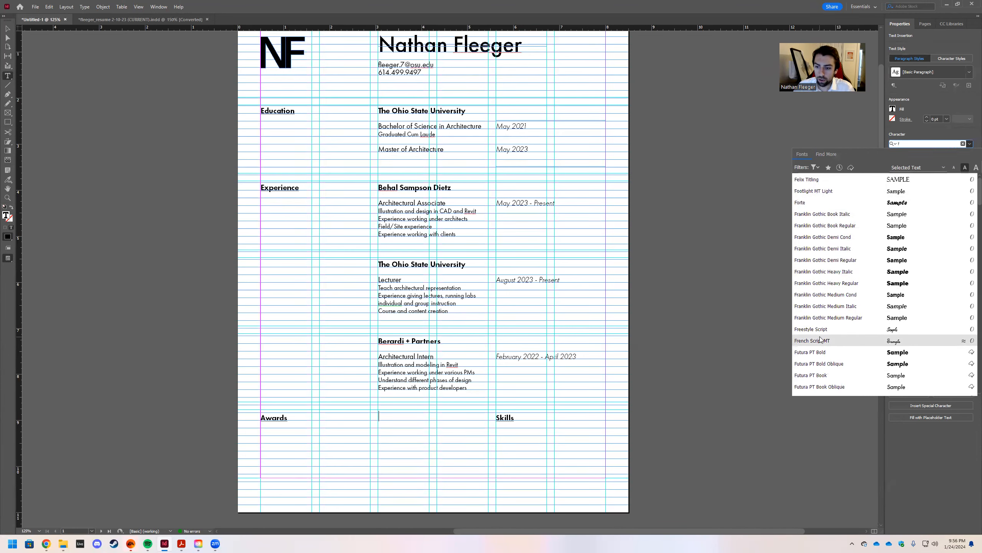
{"action": "left_click", "coordinate": [824, 376]}
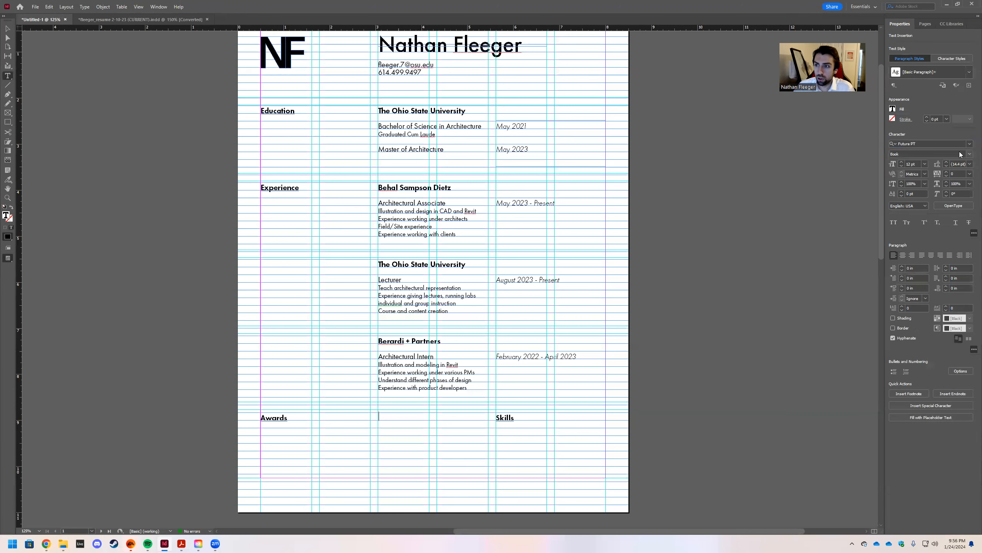
Paste the four award lines, Fall 2020 Studio Award to Featured in Banvard Gallery, without formatting.
{"action": "key", "text": "ctrl+v"}
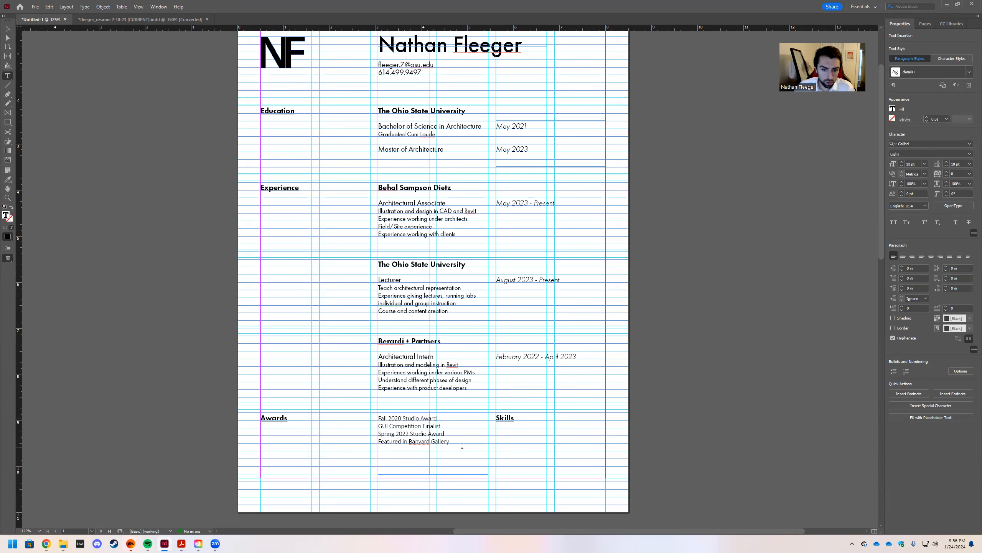
{"action": "key", "text": "ctrl+a"}
{"action": "key", "text": "super+c"}
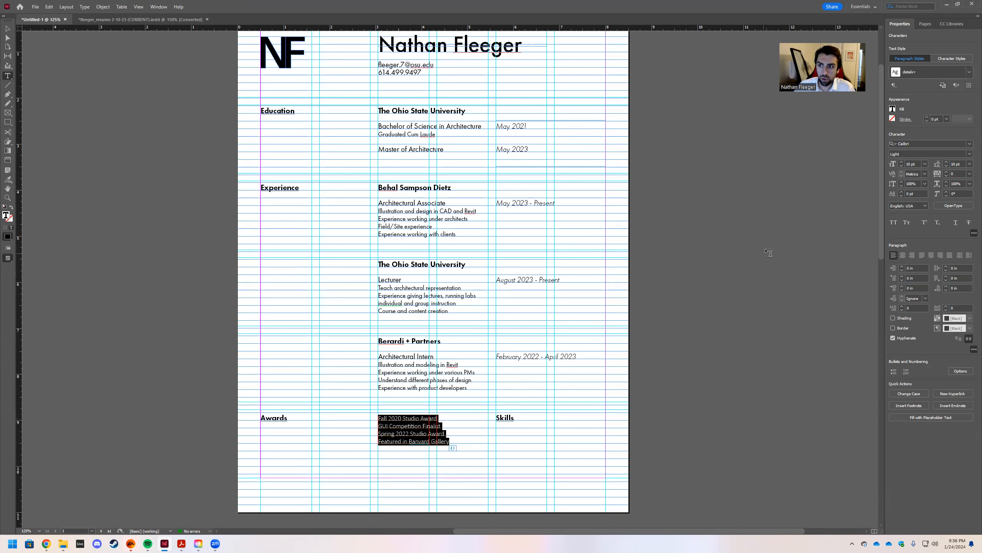
{"action": "right_click", "coordinate": [390, 418]}
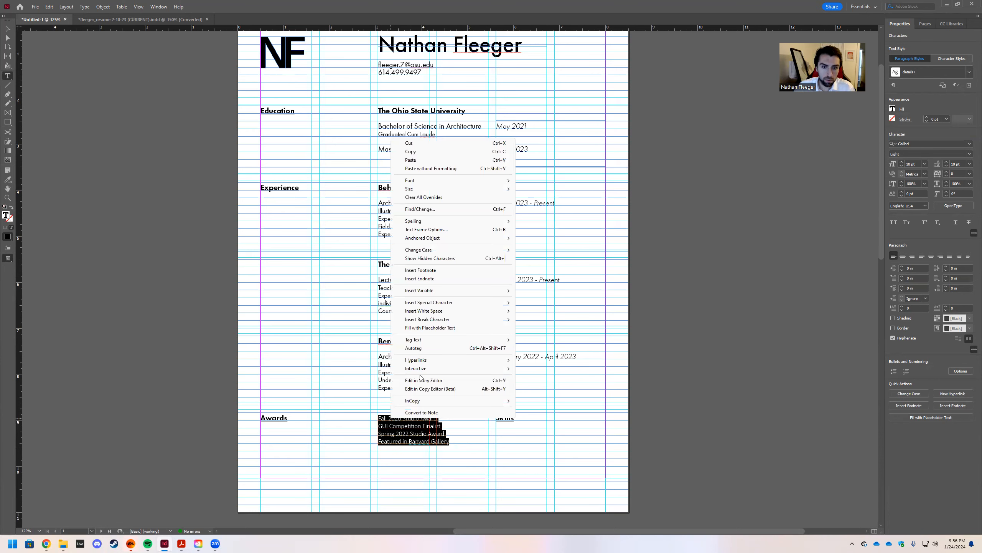
{"action": "left_click", "coordinate": [439, 168]}
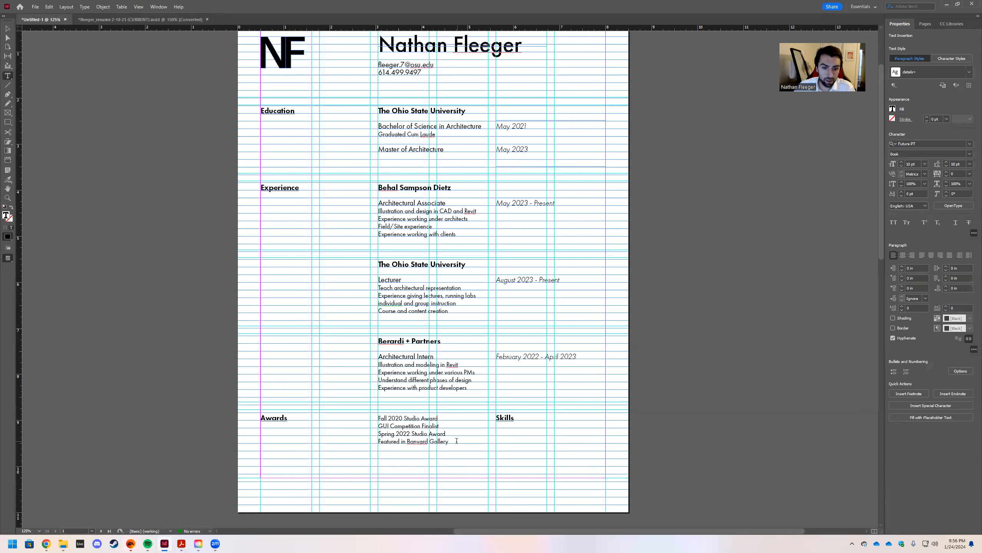
{"action": "key", "text": "ctrl+a"}
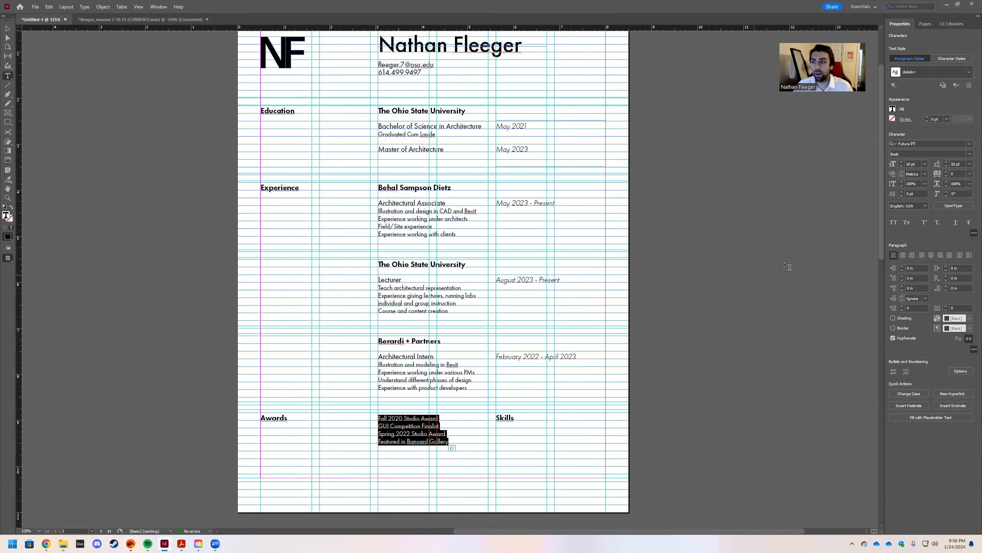
{"action": "left_click", "coordinate": [354, 408]}
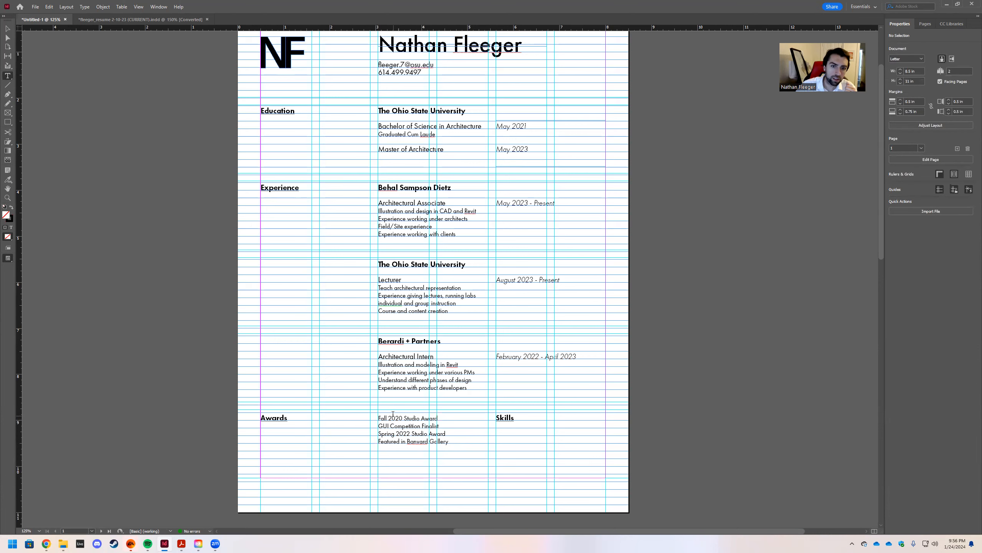
Shift the eight middle-column text frames, Ohio State through the award lines, left to about X 1.85 in.
{"action": "scroll", "coordinate": [393, 414], "scroll_direction": "down", "scroll_amount": 2}
{"action": "scroll", "coordinate": [480, 376], "scroll_direction": "up", "scroll_amount": 4}
{"action": "scroll", "coordinate": [504, 365], "scroll_direction": "down", "scroll_amount": 1}
{"action": "scroll", "coordinate": [600, 387], "scroll_direction": "up", "scroll_amount": 1}
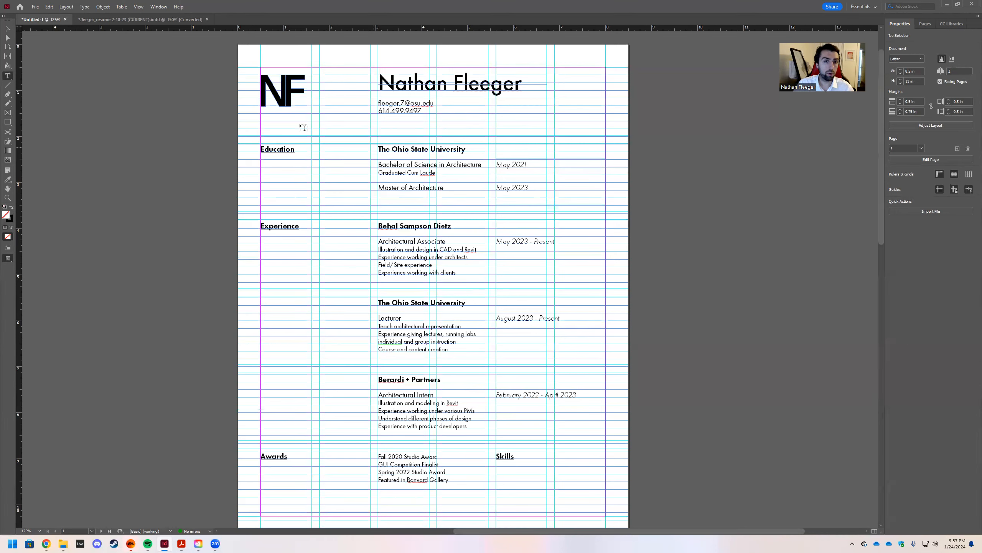
{"action": "left_click", "coordinate": [7, 29]}
{"action": "left_click", "coordinate": [394, 152]}
{"action": "left_click", "coordinate": [392, 172], "text": "shift"}
{"action": "left_click", "coordinate": [391, 227], "text": "shift"}
{"action": "left_click", "coordinate": [395, 273], "text": "shift"}
{"action": "left_click", "coordinate": [394, 318], "text": "shift"}
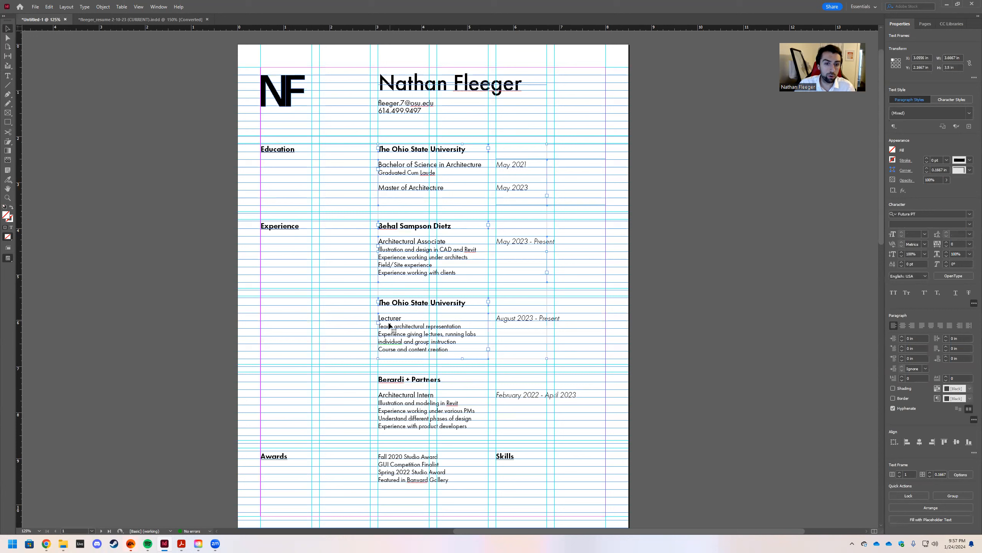
{"action": "left_click", "coordinate": [392, 381], "text": "shift"}
{"action": "left_click", "coordinate": [399, 399], "text": "shift"}
{"action": "left_click", "coordinate": [406, 460], "text": "shift"}
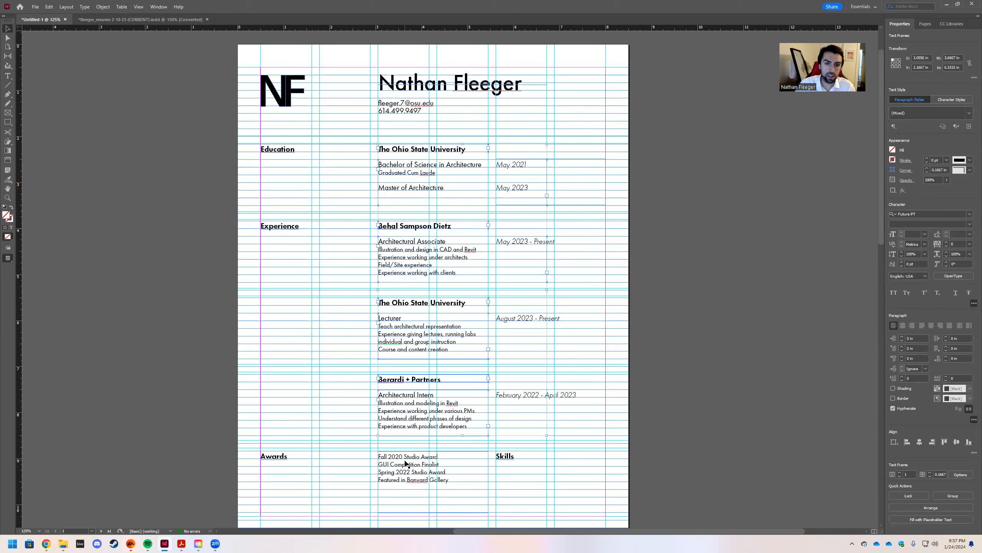
{"action": "left_click_drag", "start_coordinate": [393, 244], "coordinate": [334, 243]}
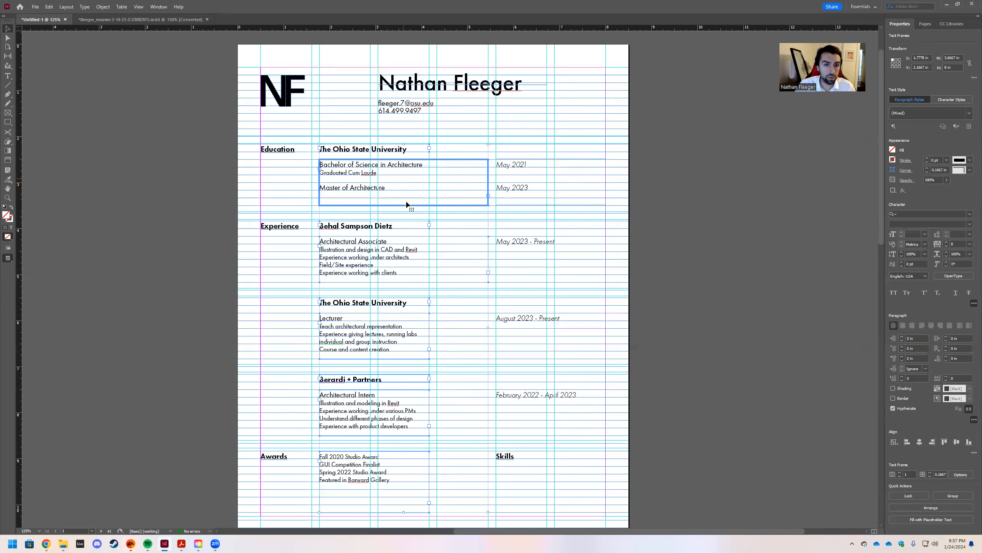
Add a comma after Revit and join the next Architectural Associate duty onto that line.
{"action": "double_click", "coordinate": [426, 247]}
{"action": "double_click", "coordinate": [423, 247]}
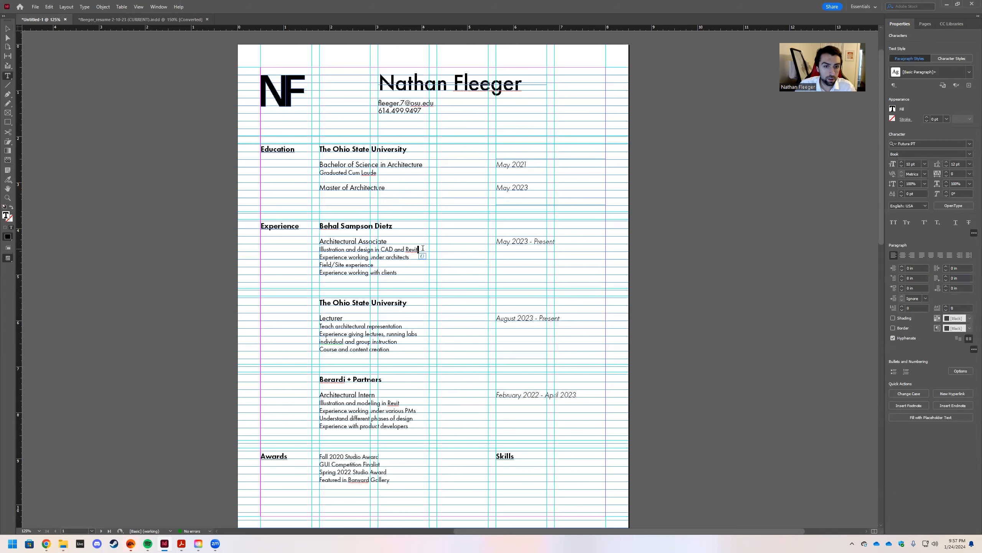
{"action": "left_click", "coordinate": [425, 248]}
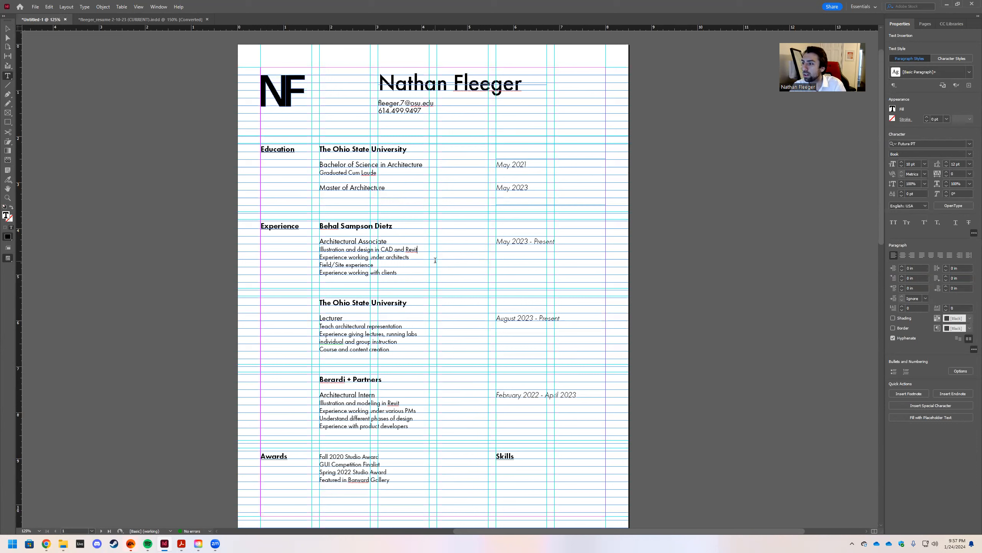
{"action": "type", "text": ","}
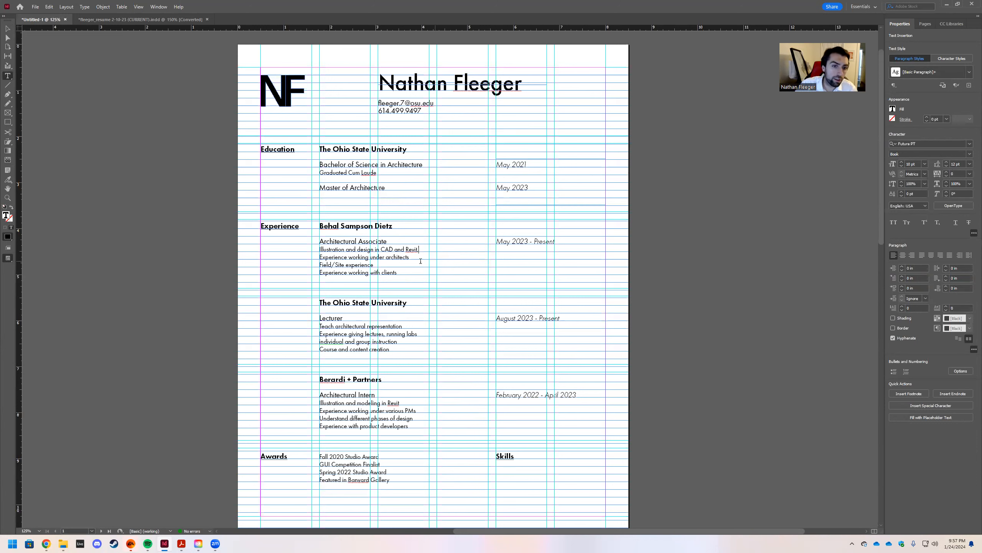
{"action": "left_click", "coordinate": [326, 265]}
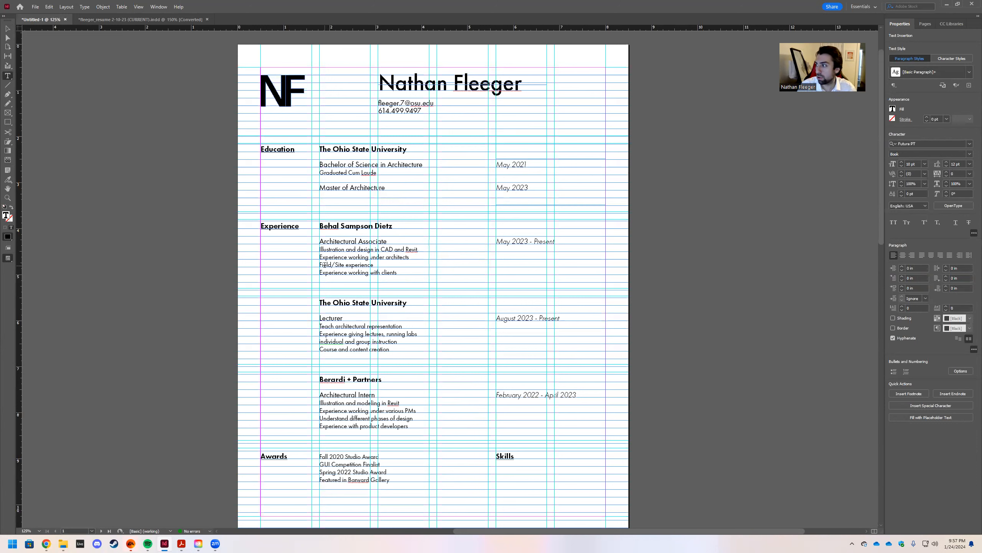
{"action": "key", "text": "Up"}
{"action": "key", "text": "Left"}
{"action": "key", "text": "Left"}
{"action": "key", "text": "BackSpace"}
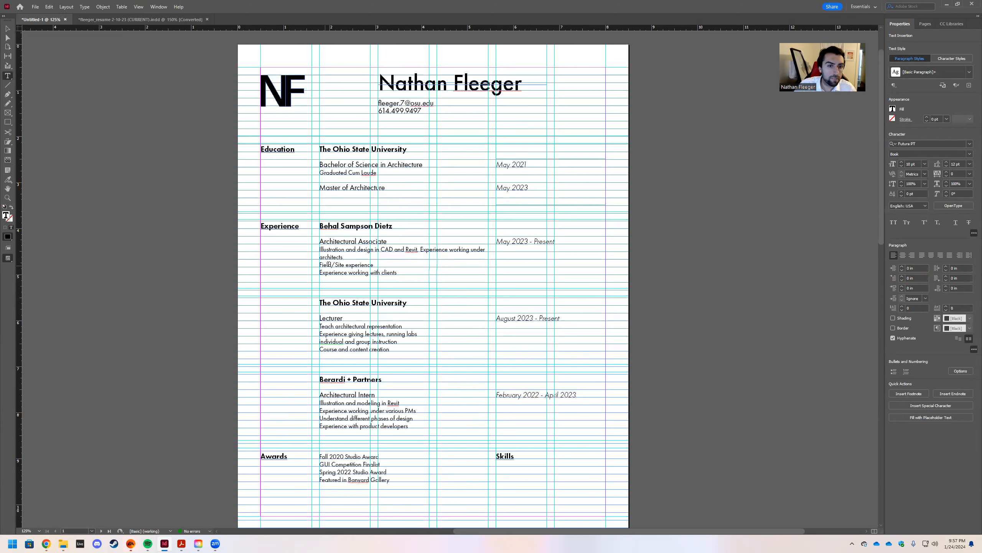
Join Field/Site experience and the last duty onto the paragraph with commas, then exit text editing.
{"action": "key", "text": "Down"}
{"action": "key", "text": "Delete"}
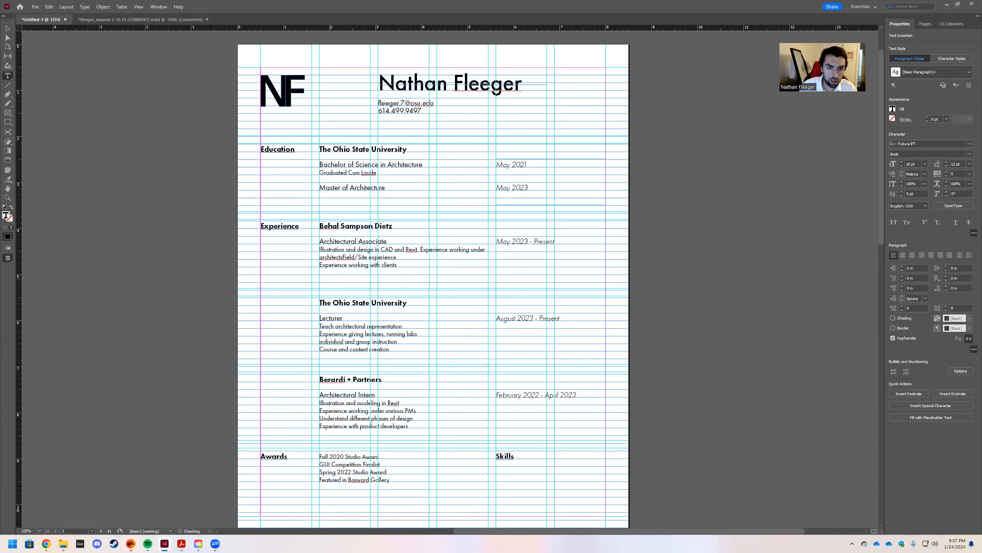
{"action": "type", "text": ","}
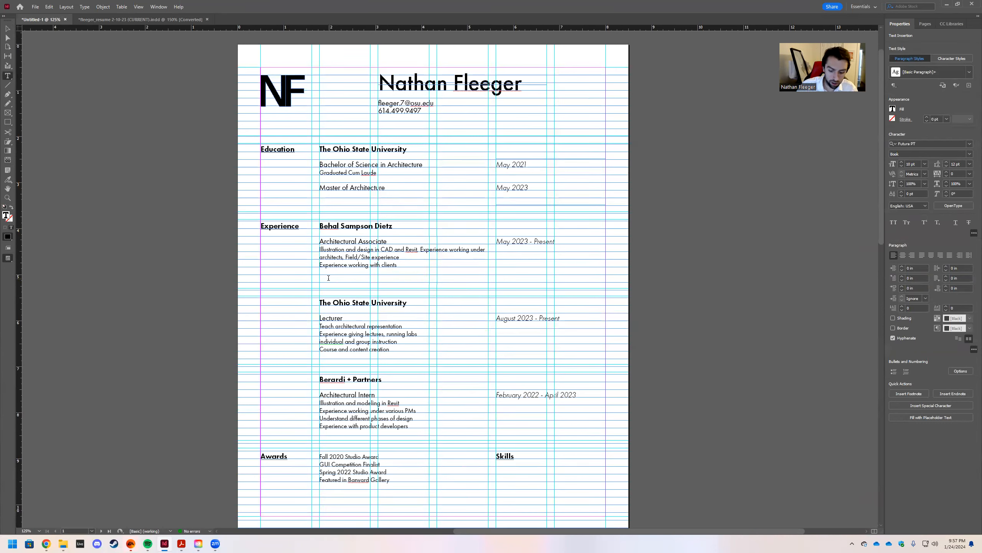
{"action": "key", "text": "Delete"}
{"action": "type", "text": ","}
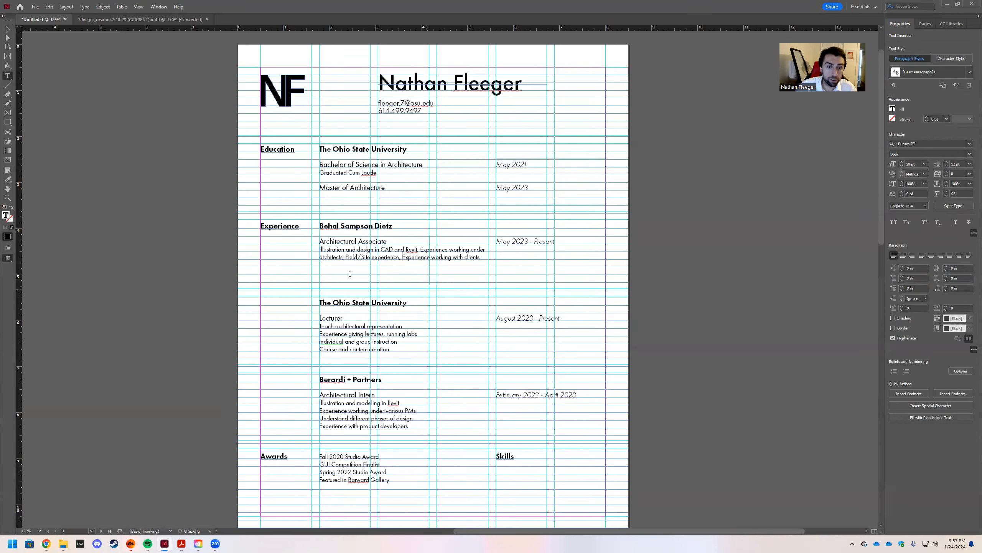
{"action": "key", "text": "Escape"}
{"action": "left_click", "coordinate": [341, 304]}
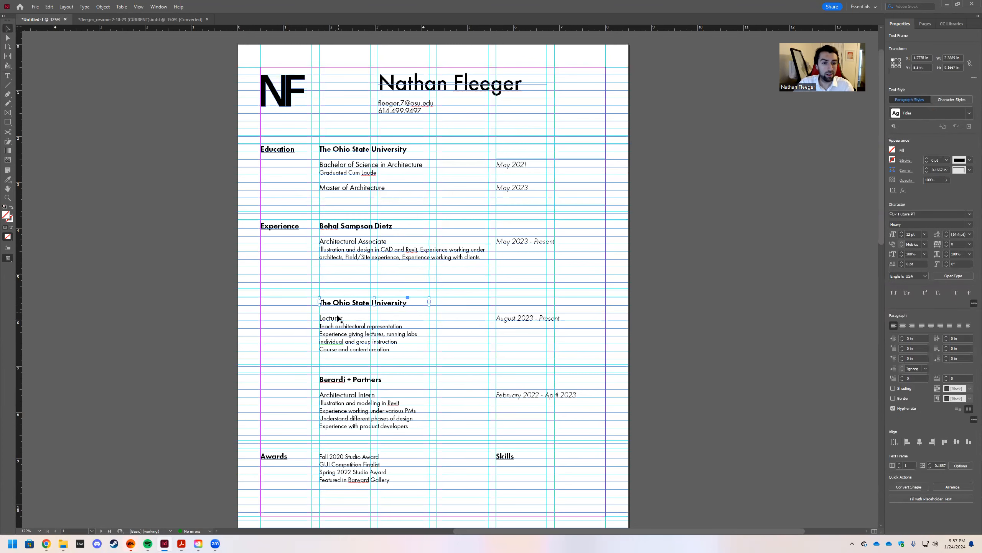
Move the Lecturer entry and its dates up half an inch and widen its description to 3.6667 in.
{"action": "left_click", "coordinate": [518, 323], "text": "shift"}
{"action": "left_click_drag", "start_coordinate": [336, 304], "coordinate": [337, 282]}
{"action": "left_click", "coordinate": [292, 282]}
{"action": "left_click", "coordinate": [429, 312]}
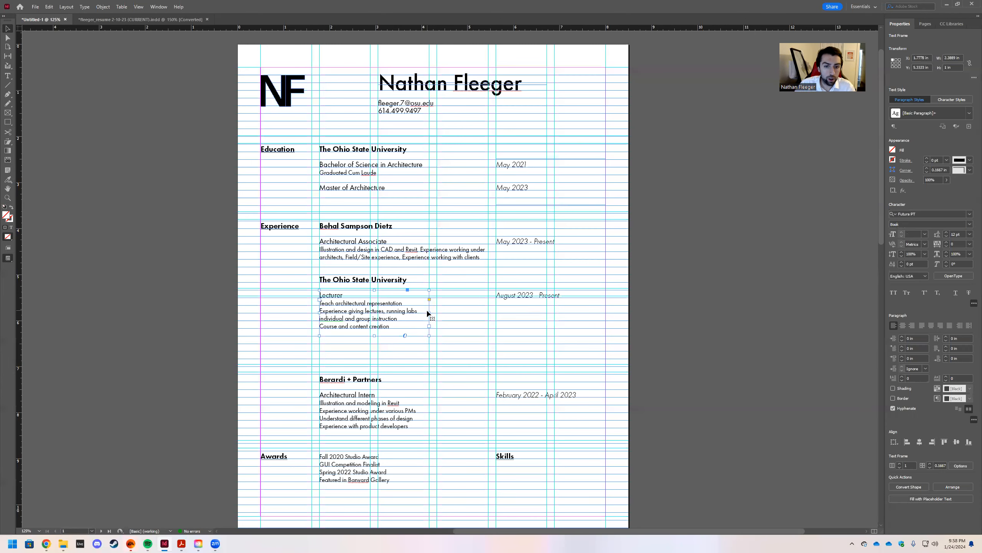
{"action": "left_click_drag", "start_coordinate": [429, 313], "coordinate": [488, 314]}
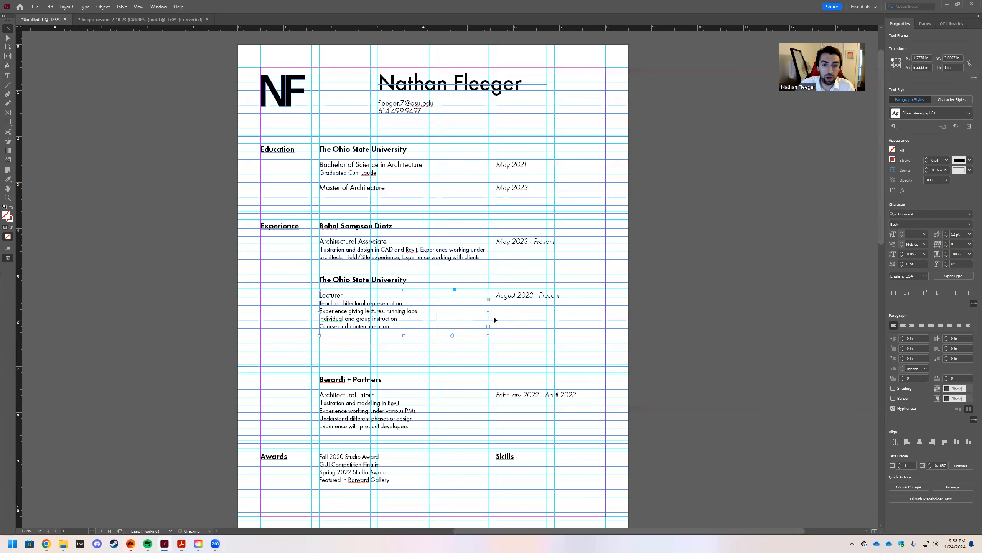
Merge the Lecturer duties into one comma-separated paragraph ending with Course and content creation.
{"action": "double_click", "coordinate": [407, 303]}
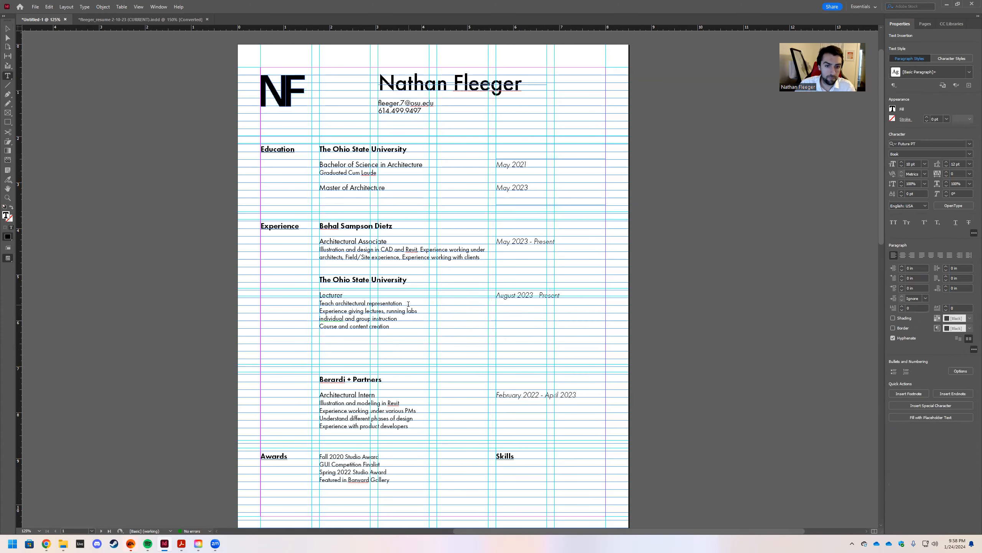
{"action": "type", "text": ","}
{"action": "left_click", "coordinate": [405, 311]}
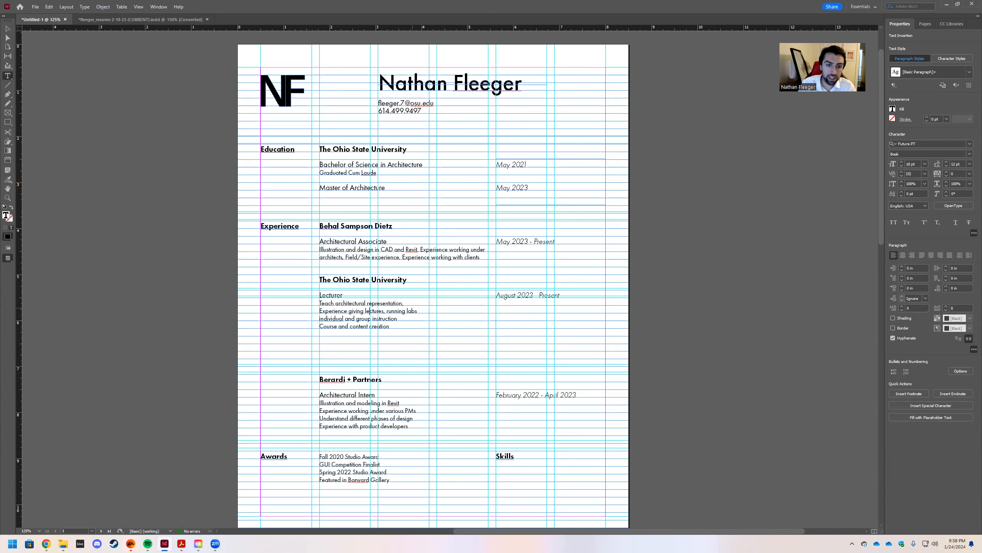
{"action": "left_click", "coordinate": [404, 303]}
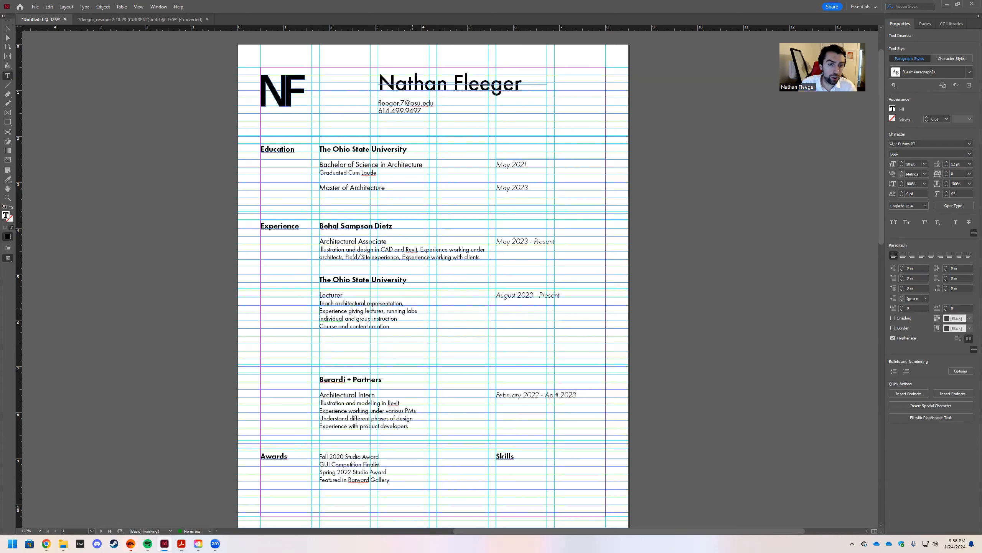
{"action": "key", "text": "Delete"}
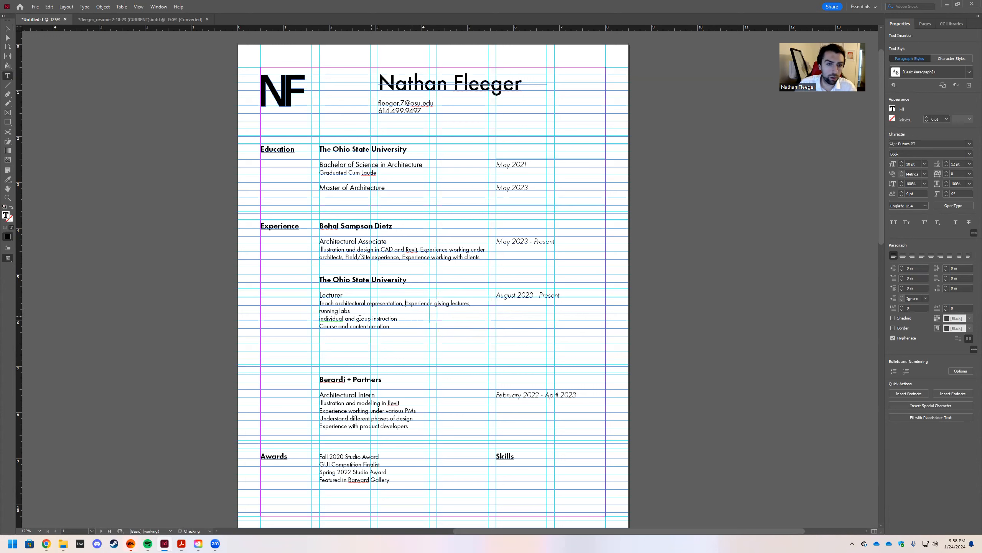
{"action": "left_click_drag", "start_coordinate": [319, 318], "coordinate": [322, 322]}
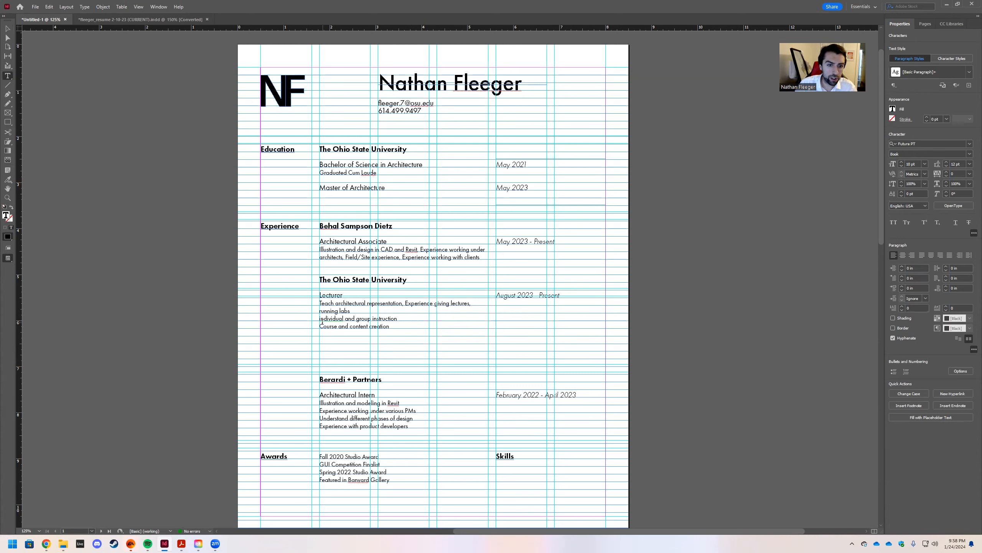
{"action": "key", "text": "Left"}
{"action": "key", "text": "BackSpace"}
{"action": "type", "text": ","}
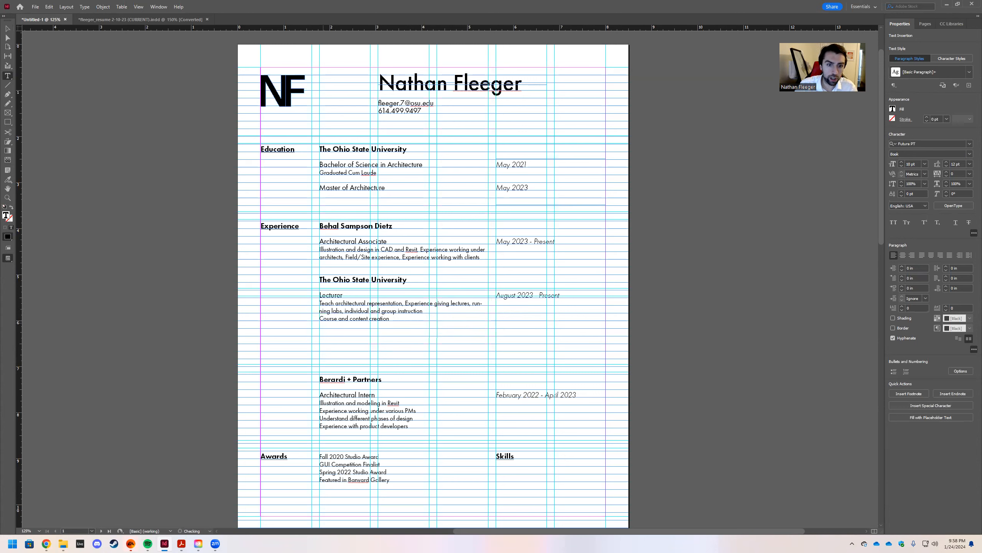
{"action": "key", "text": "BackSpace"}
{"action": "type", "text": ", Course and content"}
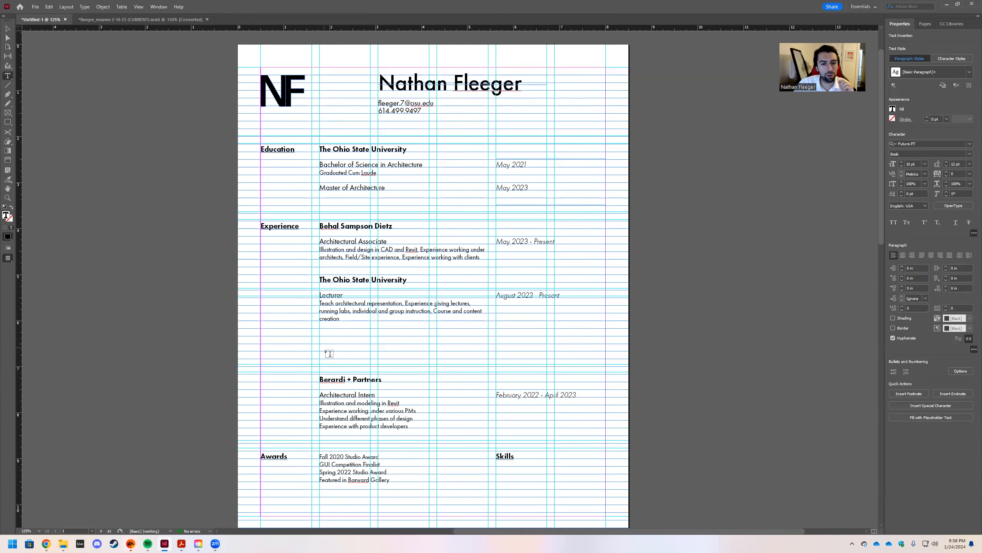
Raise the Berardi + Partners title, description and February dates about an inch and widen the description frame.
{"action": "left_click", "coordinate": [6, 29]}
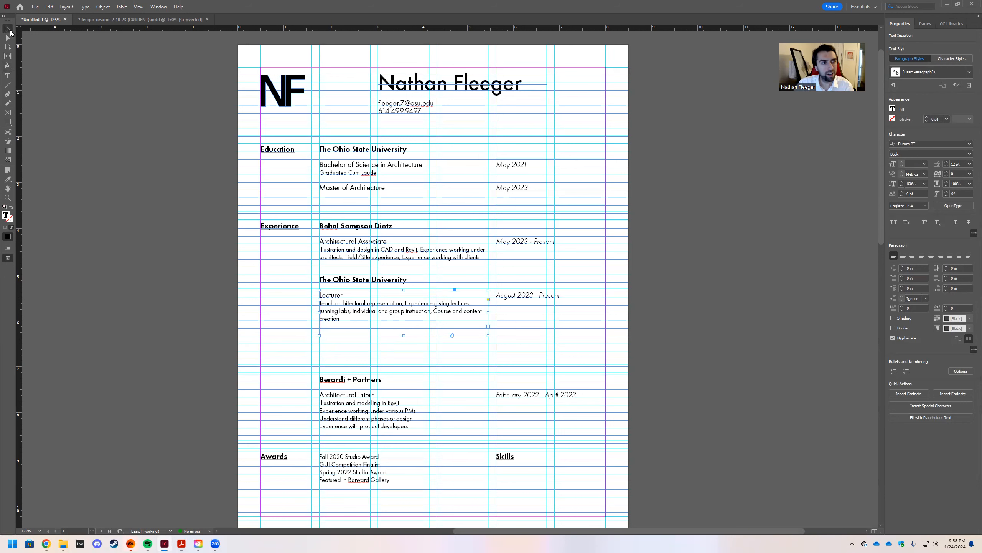
{"action": "left_click", "coordinate": [346, 382]}
{"action": "left_click", "coordinate": [339, 411], "text": "shift"}
{"action": "left_click", "coordinate": [516, 398], "text": "shift"}
{"action": "left_click_drag", "start_coordinate": [380, 404], "coordinate": [357, 367]}
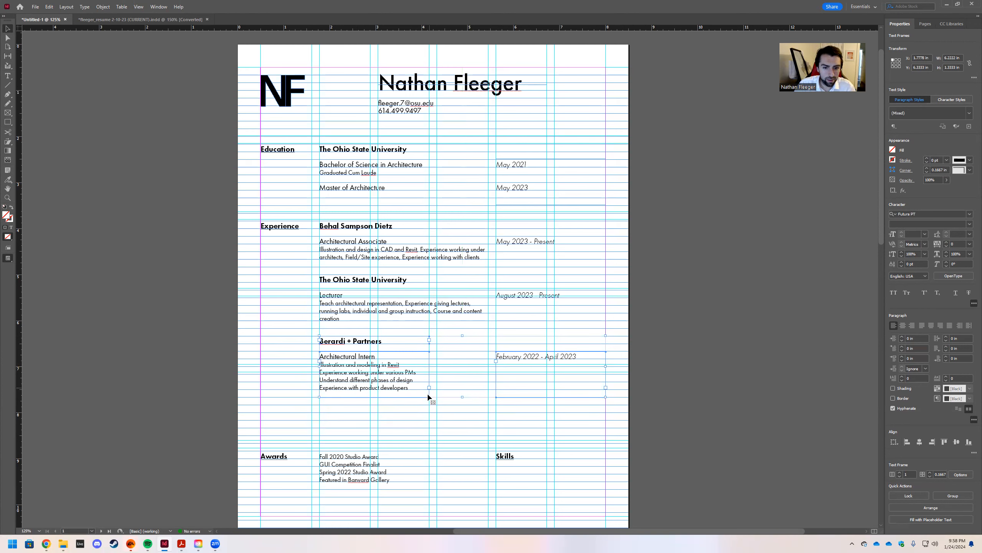
{"action": "left_click", "coordinate": [428, 363]}
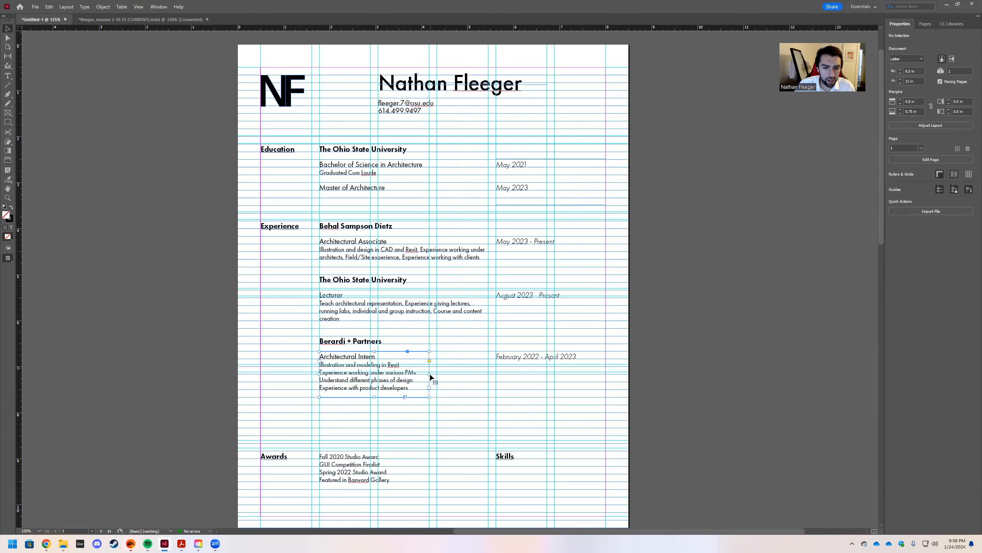
{"action": "left_click_drag", "start_coordinate": [430, 374], "coordinate": [481, 375]}
Join the Architectural Intern duties, Revit modeling through product developers, into one comma-separated paragraph.
{"action": "double_click", "coordinate": [410, 364]}
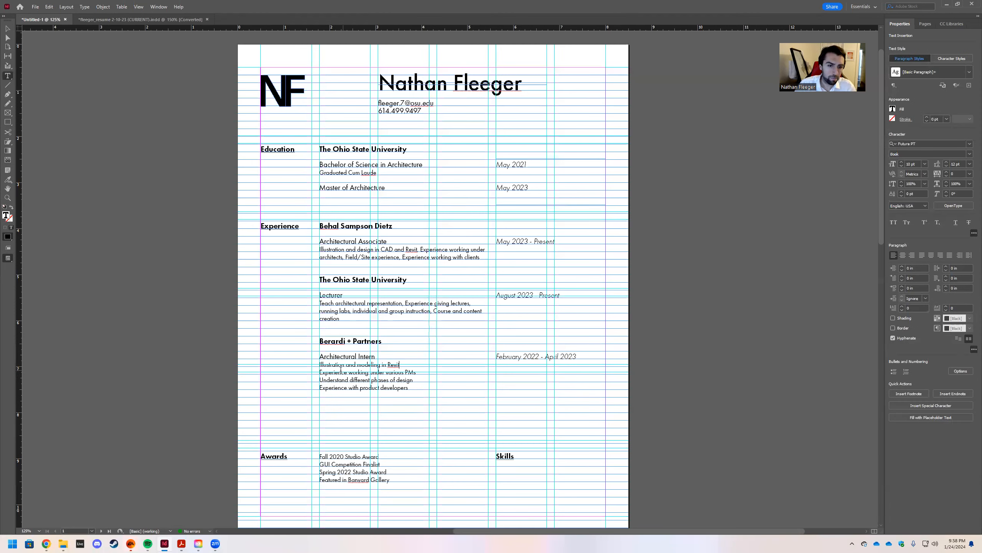
{"action": "key", "text": "Delete"}
{"action": "type", "text": ", "}
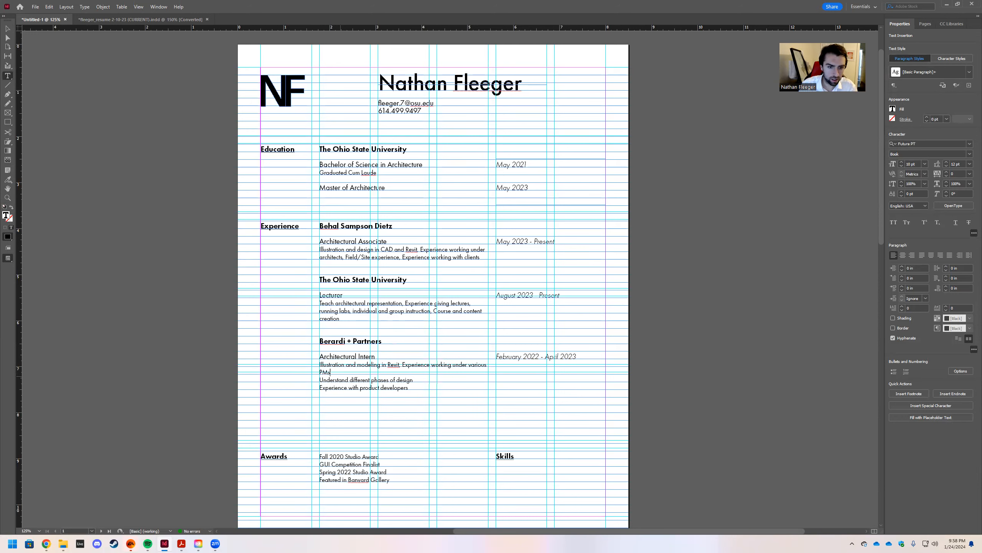
{"action": "type", "text": ","}
{"action": "key", "text": "Delete"}
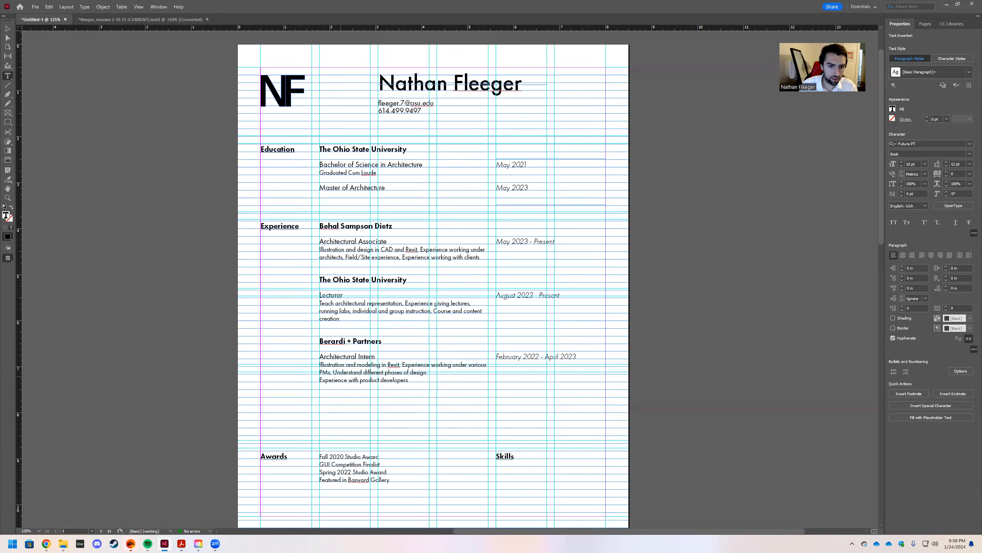
{"action": "left_click", "coordinate": [325, 380]}
{"action": "key", "text": "Left"}
{"action": "key", "text": "BackSpace"}
{"action": "type", "text": ","}
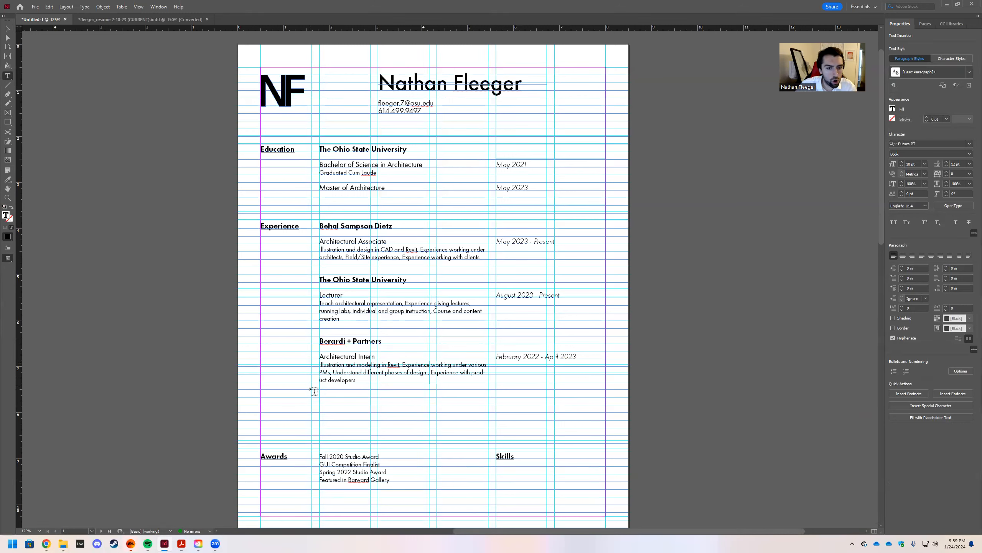
Turn off Hyphenate for the Architectural Intern description so no word splits.
{"action": "left_click", "coordinate": [7, 29]}
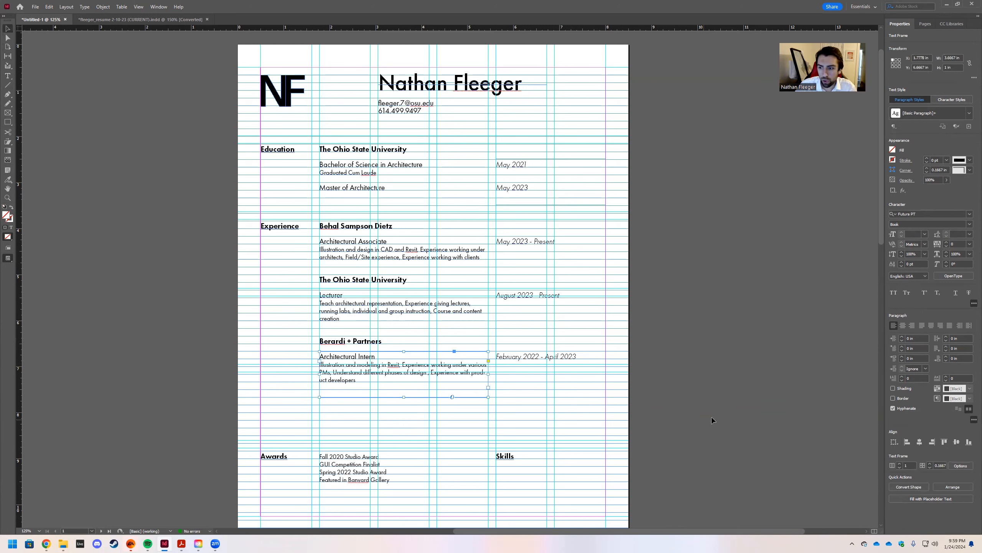
{"action": "left_click", "coordinate": [894, 408]}
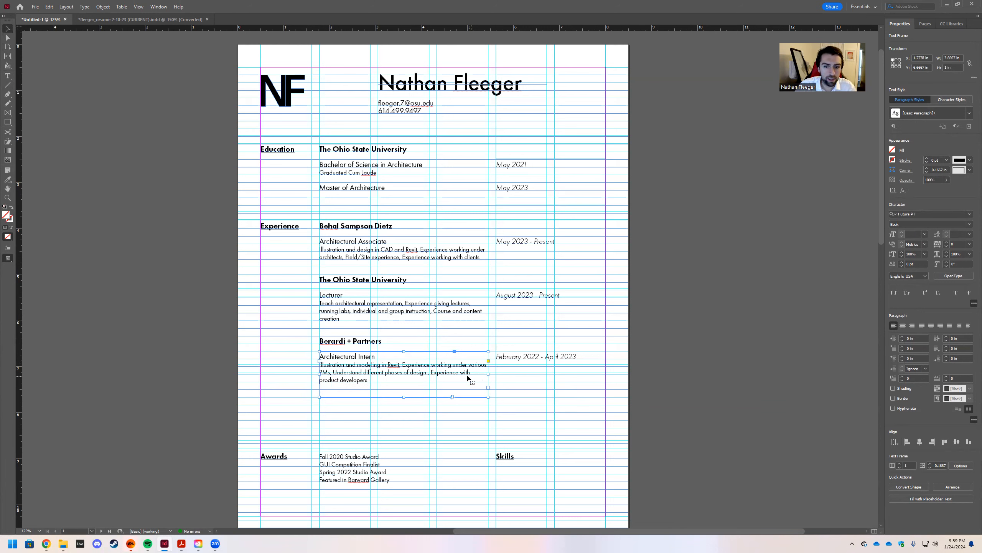
{"action": "left_click", "coordinate": [507, 402]}
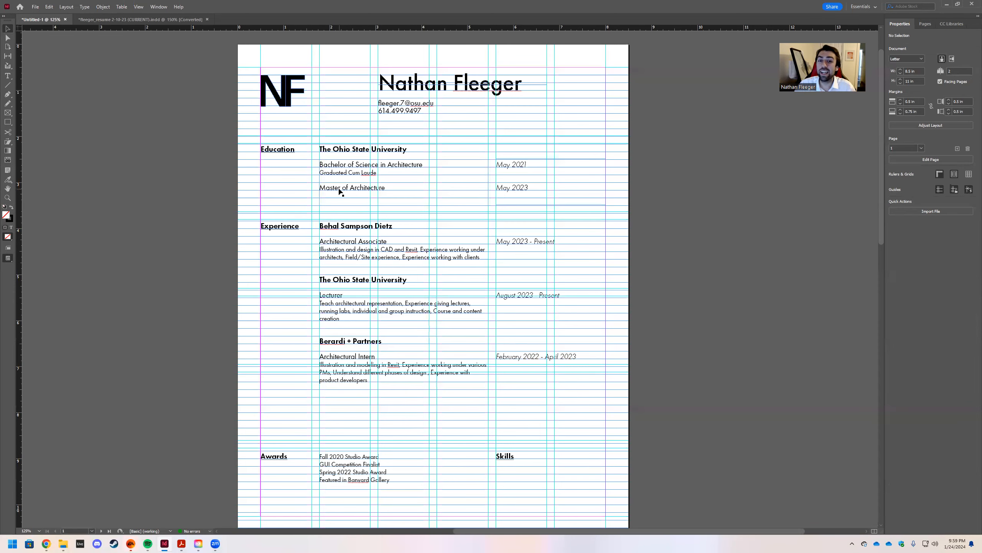
{"action": "key", "text": "w"}
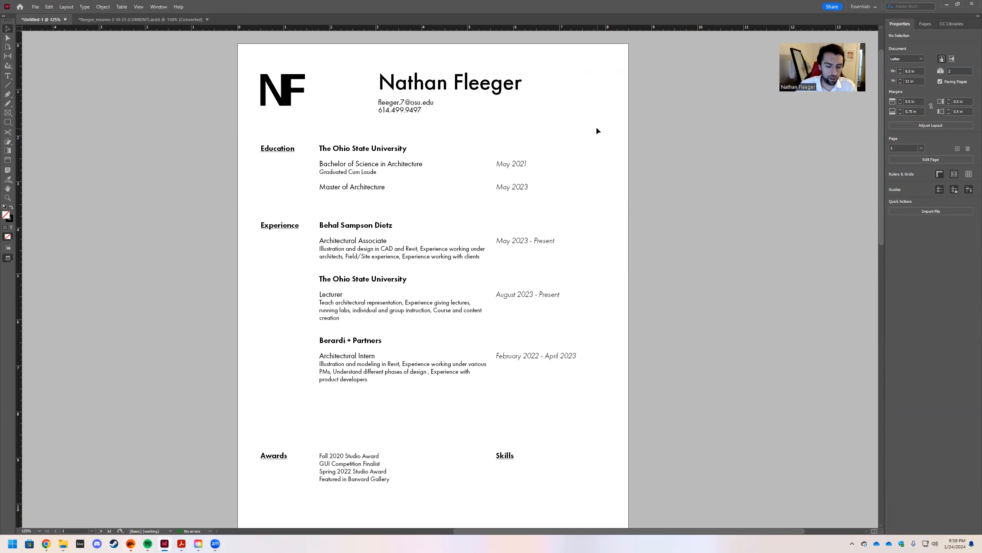
{"action": "key", "text": "w"}
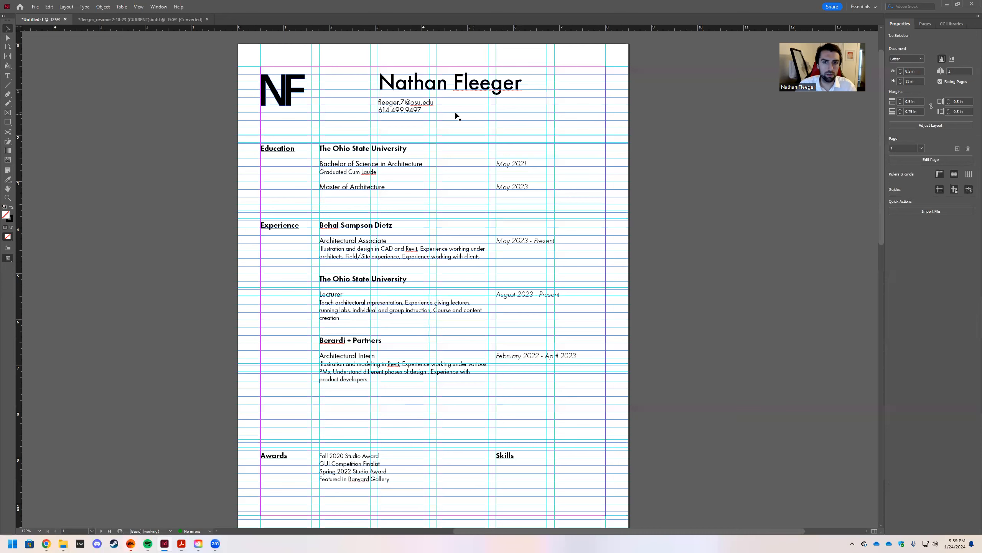
Move the name and contact block left to X 1.7778 in beside the NF monogram.
{"action": "left_click", "coordinate": [401, 92]}
{"action": "left_click_drag", "start_coordinate": [401, 92], "coordinate": [342, 92]}
{"action": "left_click", "coordinate": [635, 123]}
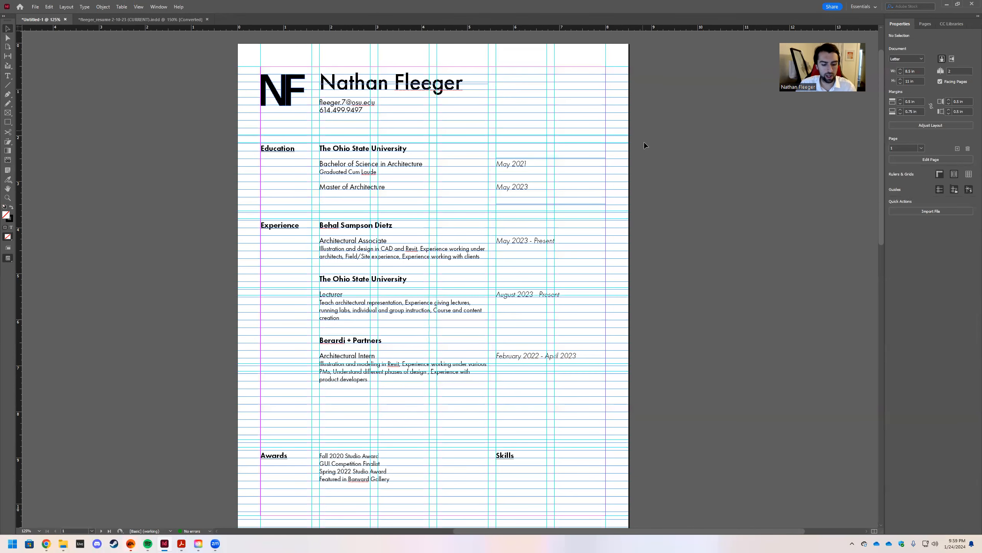
Preview the résumé without guides and scroll to review the page.
{"action": "key", "text": "w"}
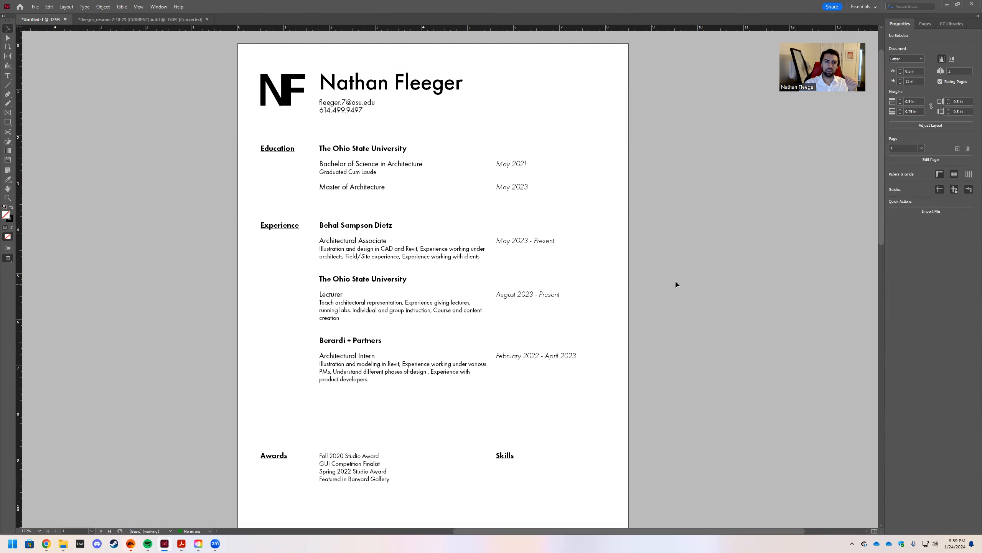
{"action": "scroll", "coordinate": [676, 283], "scroll_direction": "up", "scroll_amount": 2}
{"action": "scroll", "coordinate": [676, 277], "scroll_direction": "down", "scroll_amount": 2}
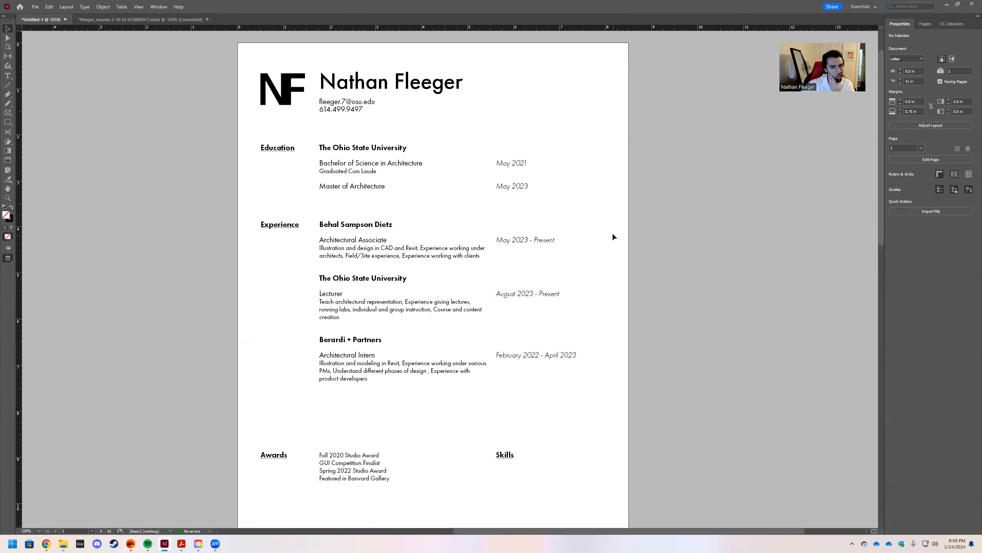
{"action": "scroll", "coordinate": [610, 238], "scroll_direction": "down", "scroll_amount": 2}
{"action": "scroll", "coordinate": [593, 284], "scroll_direction": "up", "scroll_amount": 2}
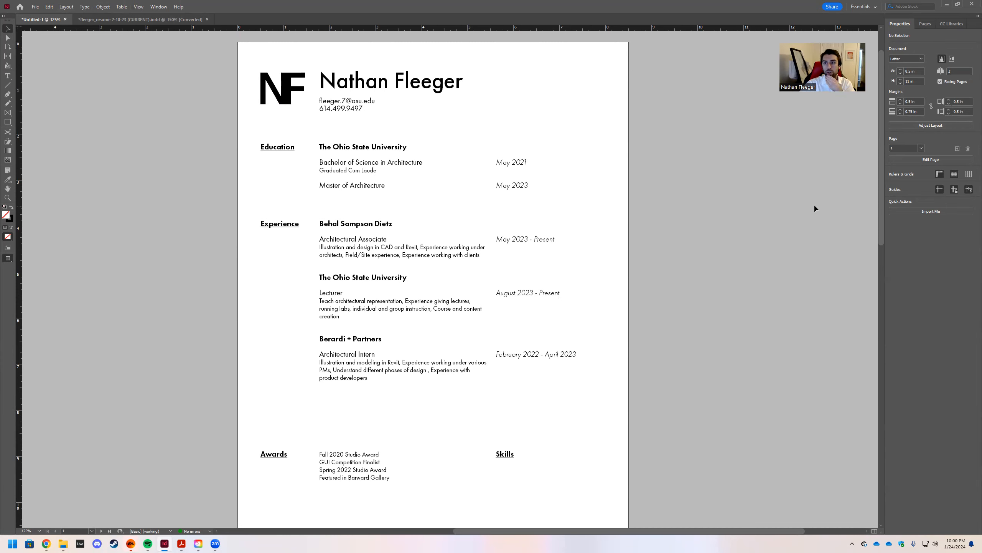
{"action": "scroll", "coordinate": [657, 297], "scroll_direction": "down", "scroll_amount": 2}
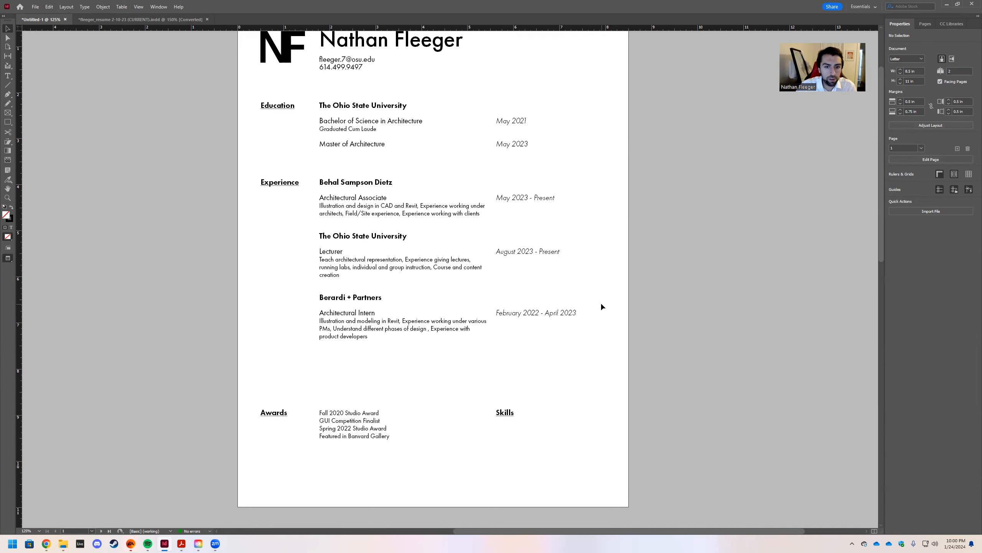
{"action": "scroll", "coordinate": [608, 309], "scroll_direction": "up", "scroll_amount": 2}
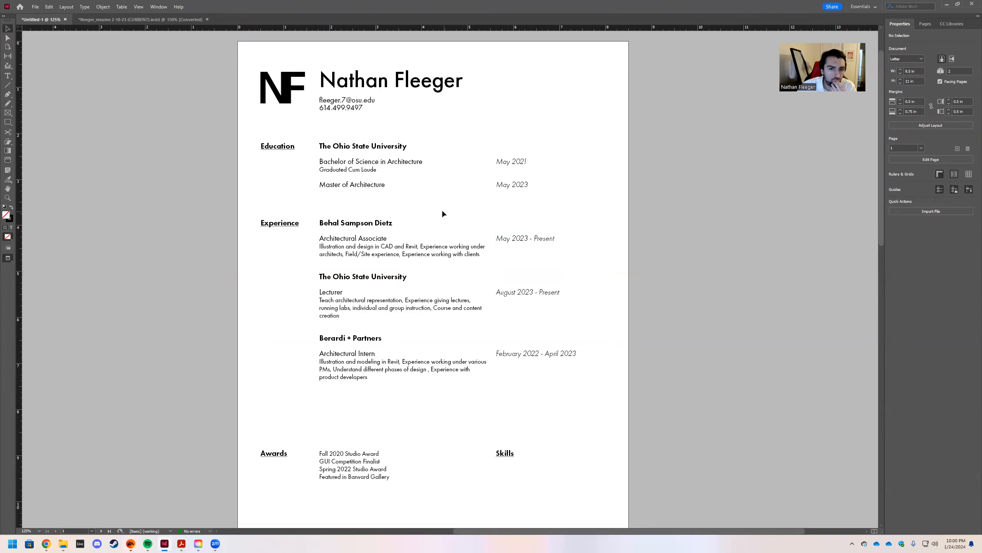
Nudge the four date frames, May 2023 - Present through May 2021 / May 2023, up level with their headings.
{"action": "left_click", "coordinate": [524, 243]}
{"action": "left_click", "coordinate": [530, 299], "text": "shift"}
{"action": "left_click", "coordinate": [525, 357], "text": "shift"}
{"action": "left_click", "coordinate": [507, 171], "text": "shift"}
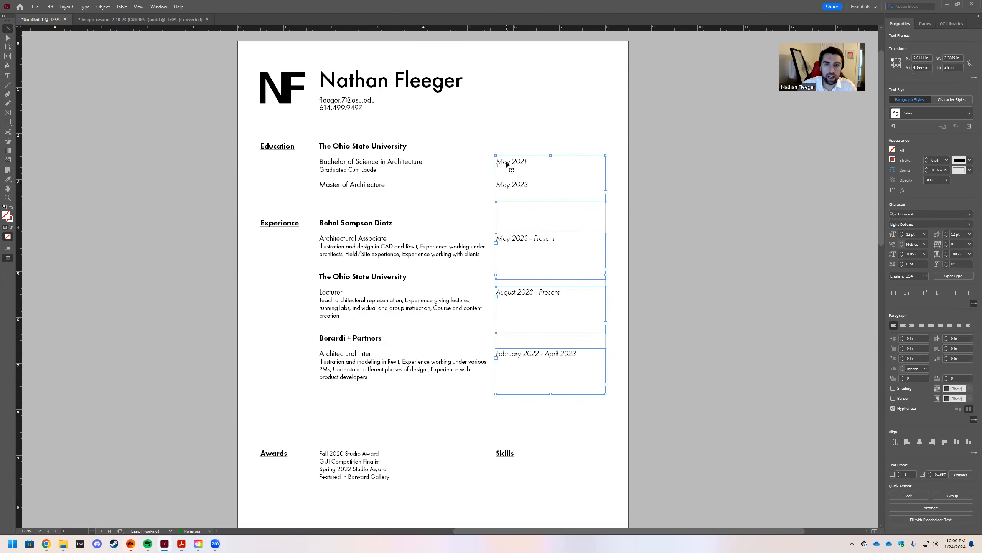
{"action": "key", "text": "Up"}
{"action": "key", "text": "Up"}
{"action": "key", "text": "Up"}
{"action": "key", "text": "Up"}
{"action": "key", "text": "Up"}
{"action": "key", "text": "Up"}
{"action": "key", "text": "Up"}
{"action": "key", "text": "Up"}
{"action": "key", "text": "Up"}
{"action": "key", "text": "Up"}
{"action": "key", "text": "Up"}
{"action": "key", "text": "Up"}
{"action": "key", "text": "Up"}
{"action": "key", "text": "Up"}
{"action": "key", "text": "Up"}
{"action": "key", "text": "Up"}
{"action": "key", "text": "Up"}
{"action": "key", "text": "Up"}
{"action": "key", "text": "Up"}
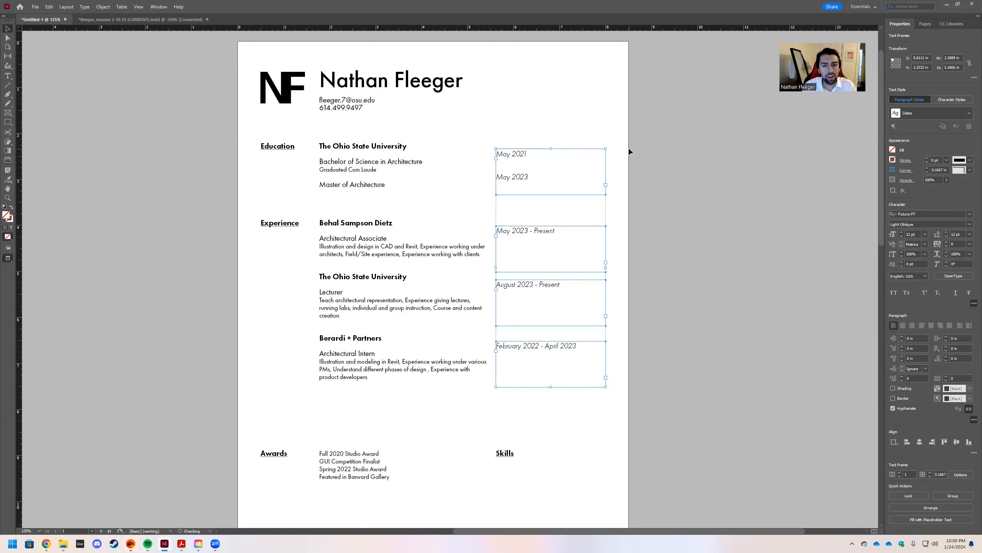
{"action": "key", "text": "Up"}
{"action": "key", "text": "Up"}
{"action": "key", "text": "Up"}
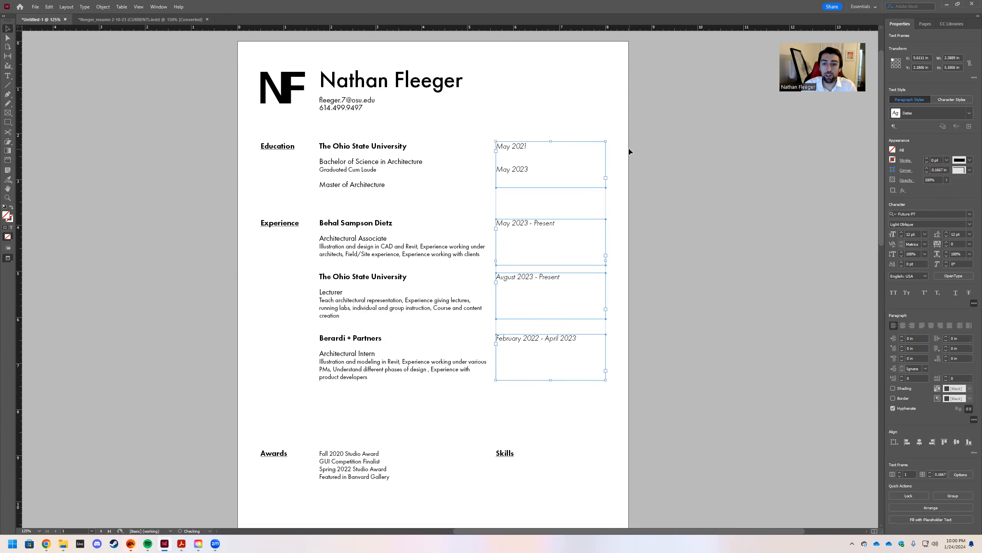
{"action": "left_click", "coordinate": [705, 204]}
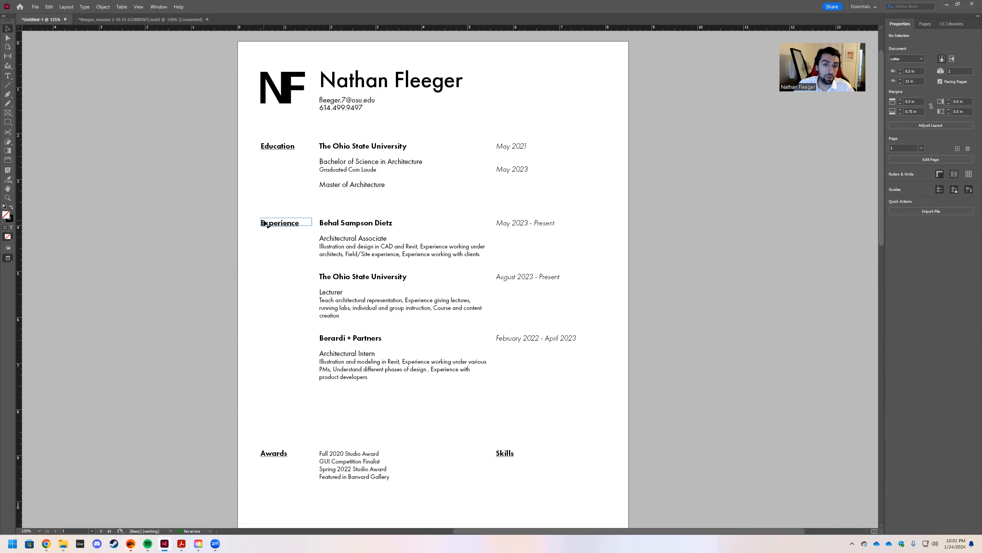
Shift the Experience heading, entries and dates up beneath Education, then show the guides and baseline grid.
{"action": "left_click_drag", "start_coordinate": [236, 206], "coordinate": [633, 405]}
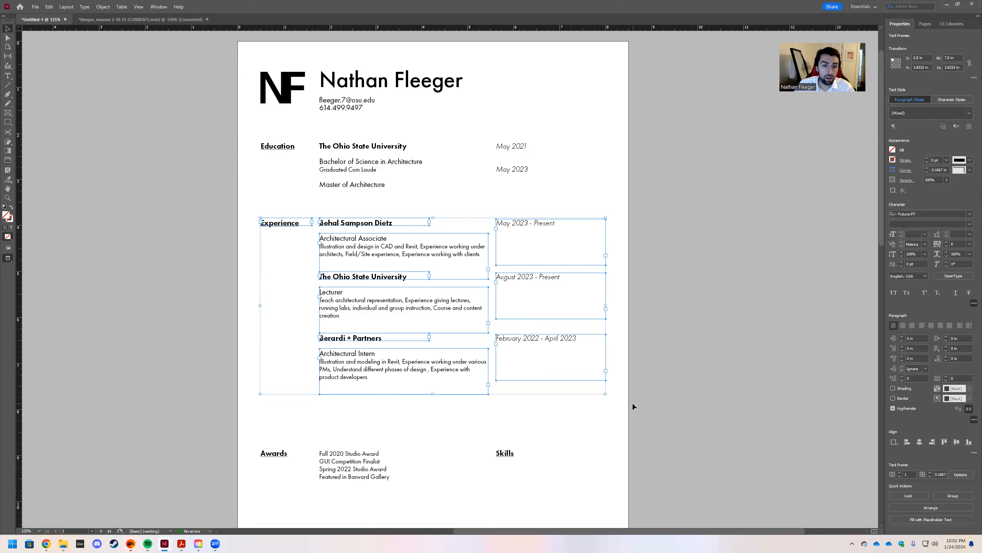
{"action": "key", "text": "Up"}
{"action": "key", "text": "Up"}
{"action": "key", "text": "Up"}
{"action": "key", "text": "Up"}
{"action": "key", "text": "Up"}
{"action": "key", "text": "Up"}
{"action": "key", "text": "Up"}
{"action": "key", "text": "Up"}
{"action": "key", "text": "Up"}
{"action": "key", "text": "Up"}
{"action": "key", "text": "Up"}
{"action": "key", "text": "Up"}
{"action": "key", "text": "Up"}
{"action": "key", "text": "Up"}
{"action": "key", "text": "Up"}
{"action": "key", "text": "Up"}
{"action": "key", "text": "Up"}
{"action": "key", "text": "Up"}
{"action": "key", "text": "Up"}
{"action": "key", "text": "Up"}
{"action": "key", "text": "Up"}
{"action": "key", "text": "Up"}
{"action": "key", "text": "Up"}
{"action": "key", "text": "Up"}
{"action": "key", "text": "Down"}
{"action": "key", "text": "Down"}
{"action": "key", "text": "Down"}
{"action": "key", "text": "Down"}
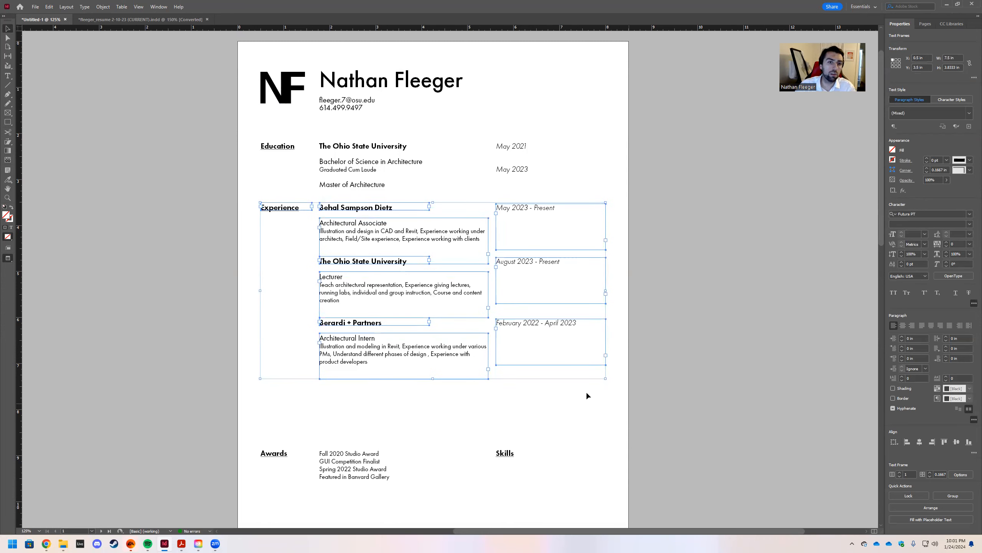
{"action": "left_click", "coordinate": [658, 314]}
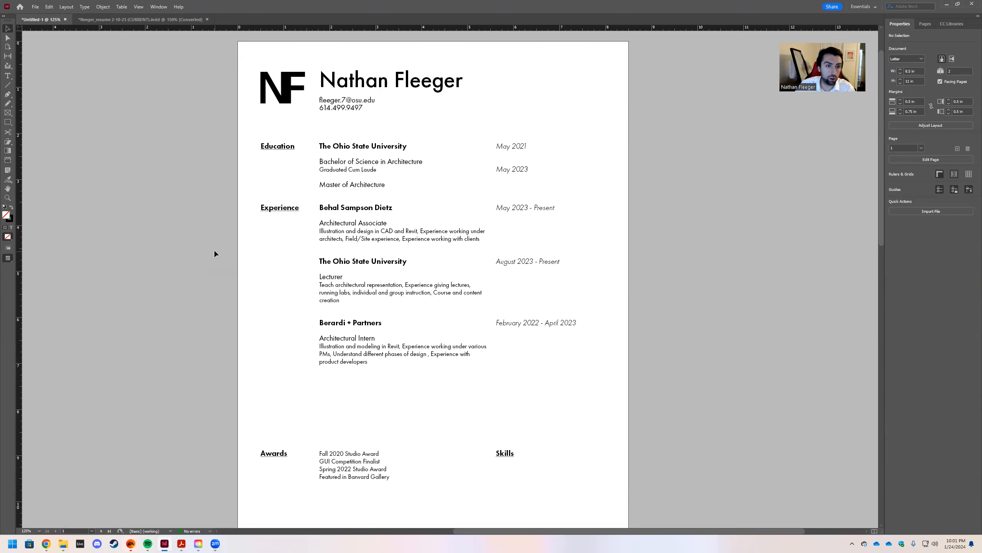
{"action": "key", "text": "w"}
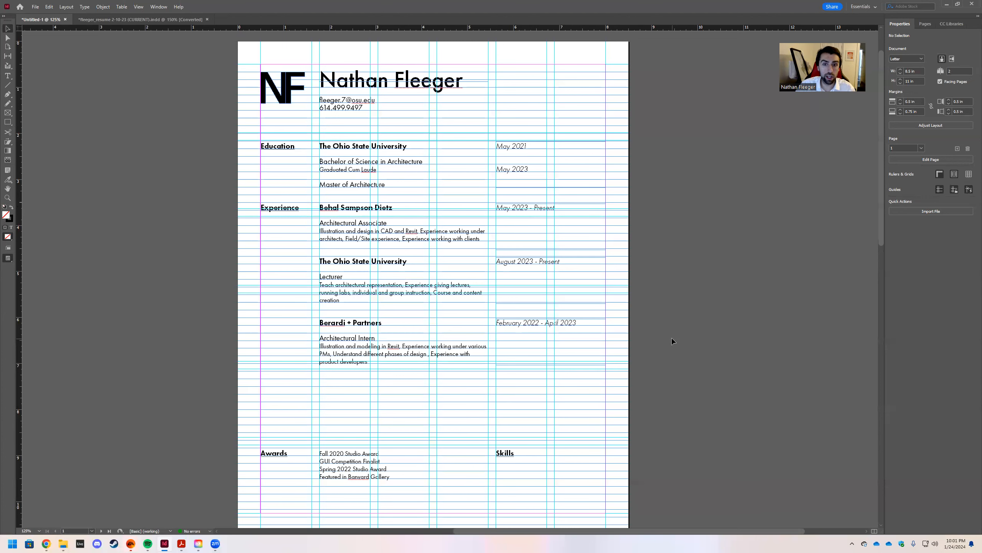
Hide the panels and move the Awards heading up directly below Experience.
{"action": "key", "text": "Tab"}
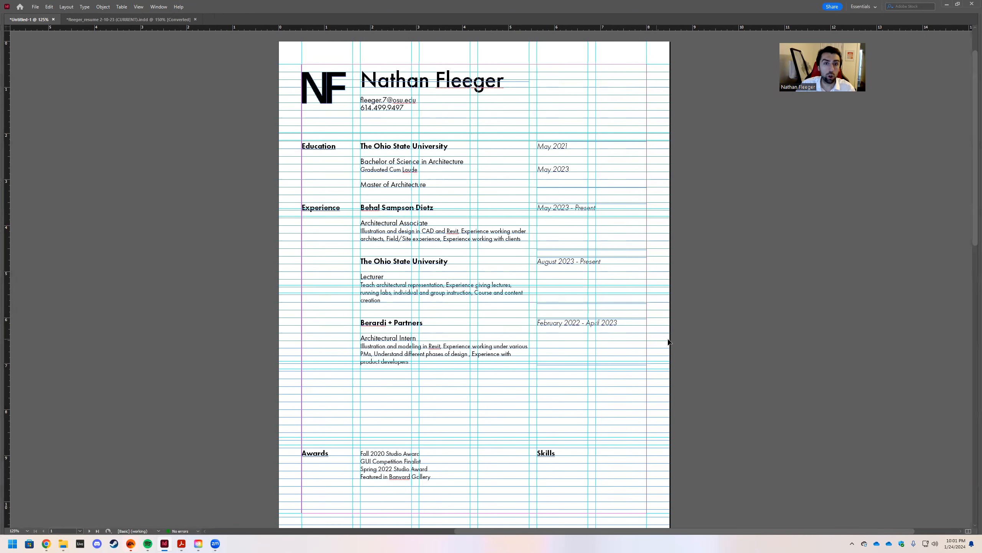
{"action": "key", "text": "w"}
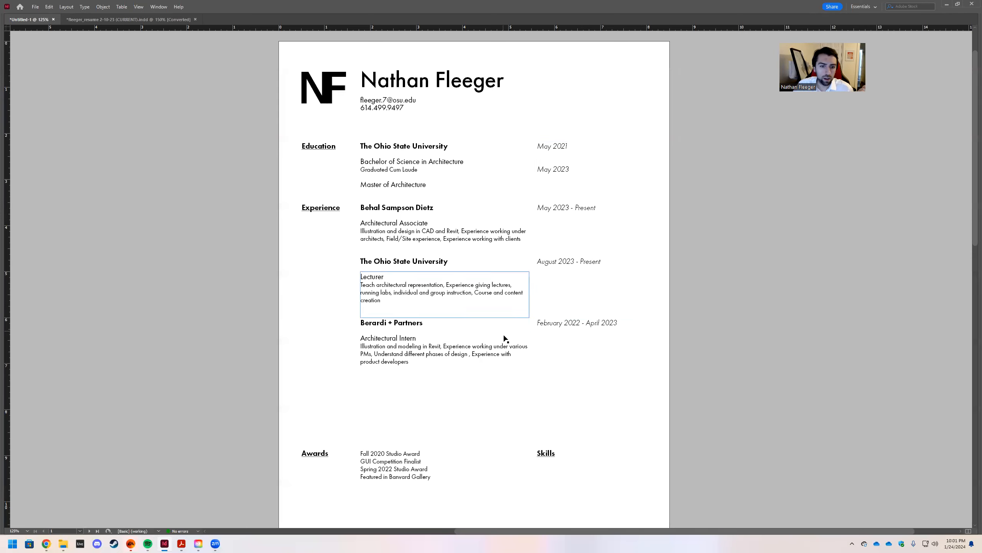
{"action": "key", "text": "w"}
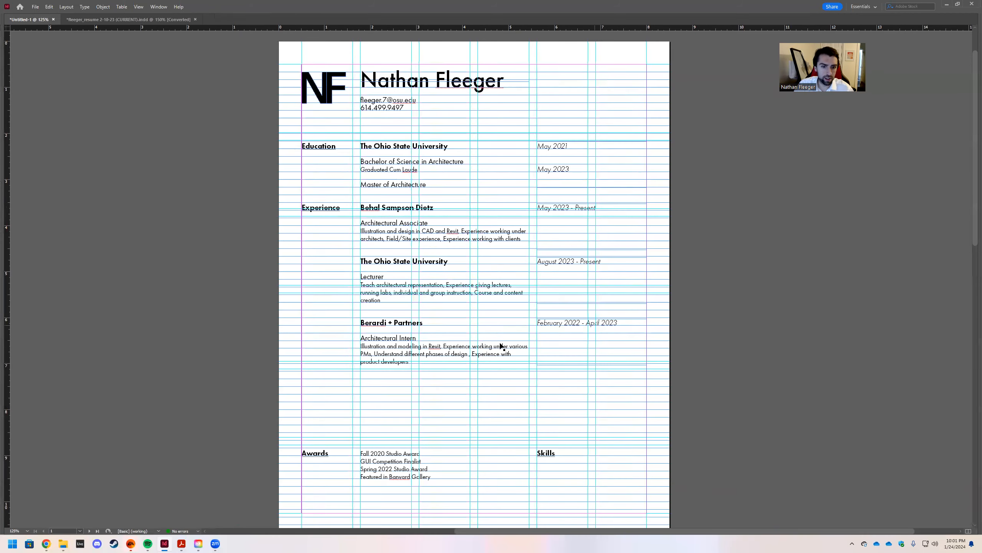
{"action": "left_click", "coordinate": [314, 457]}
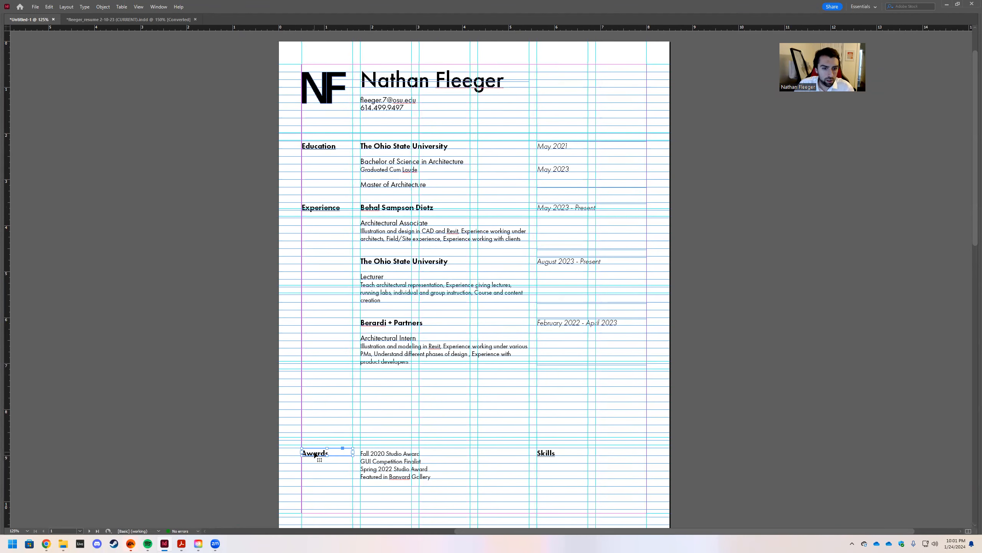
{"action": "left_click_drag", "start_coordinate": [315, 456], "coordinate": [316, 378]}
Move the award list up under its heading and shift the Skills heading into the left column.
{"action": "left_click", "coordinate": [327, 407]}
{"action": "left_click", "coordinate": [395, 462]}
{"action": "left_click_drag", "start_coordinate": [389, 464], "coordinate": [380, 396]}
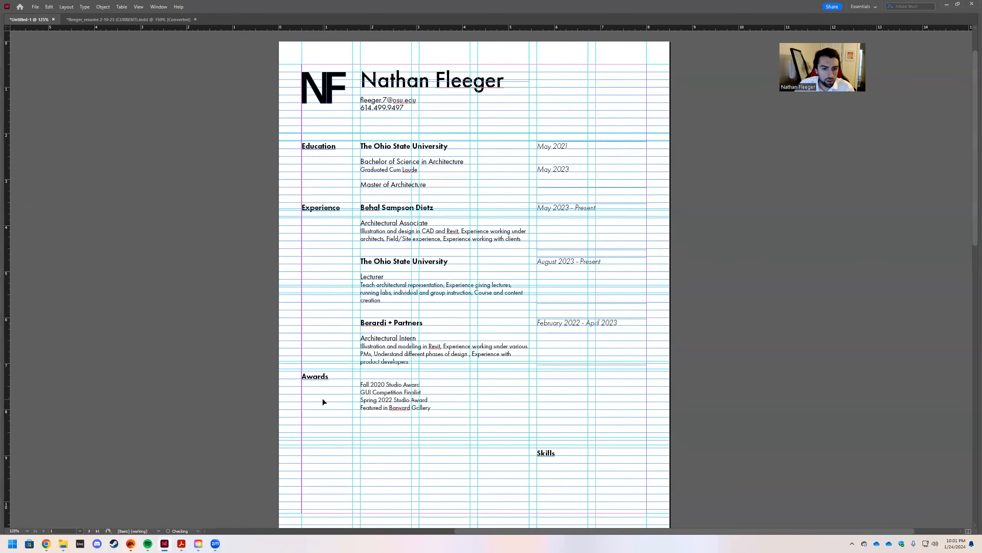
{"action": "left_click", "coordinate": [443, 432]}
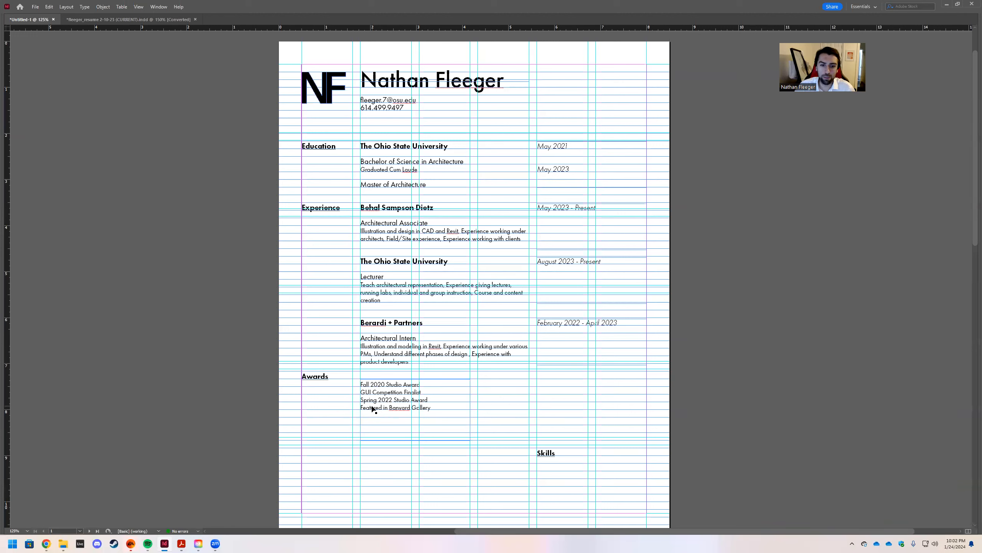
{"action": "left_click_drag", "start_coordinate": [374, 401], "coordinate": [383, 399]}
{"action": "left_click_drag", "start_coordinate": [551, 458], "coordinate": [314, 459]}
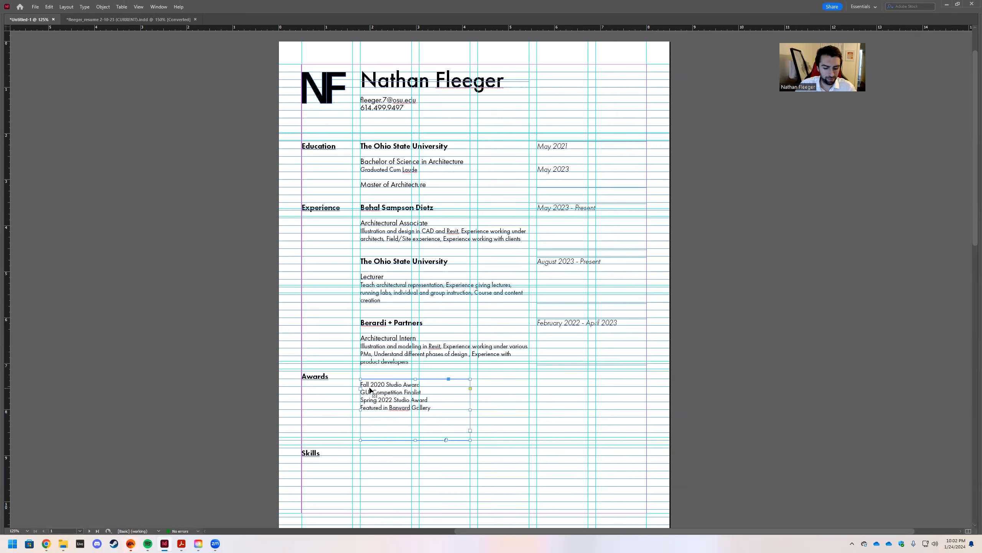
Paste a duplicate of the four-line award list beside the Skills heading and select all its text.
{"action": "left_click", "coordinate": [368, 453]}
{"action": "key", "text": "ctrl+v"}
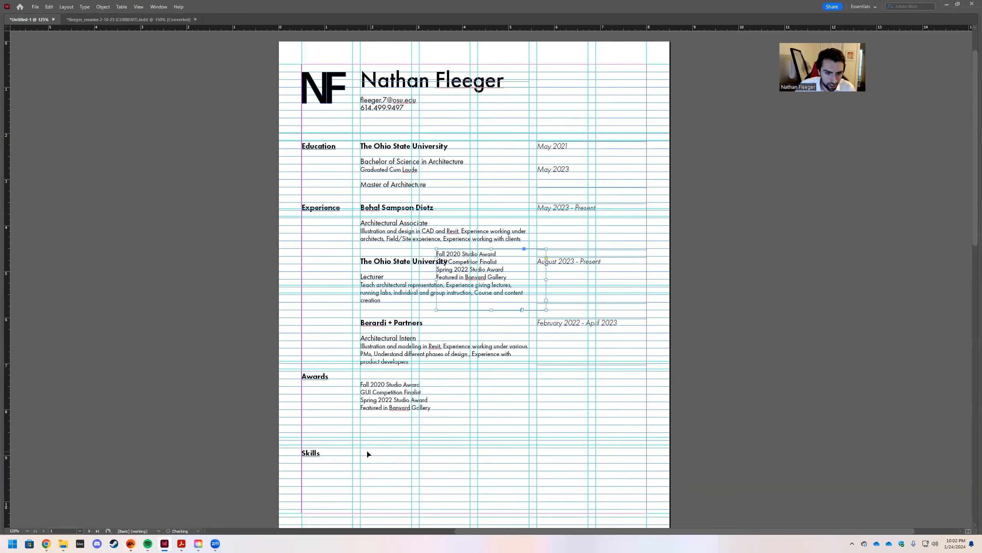
{"action": "left_click_drag", "start_coordinate": [476, 254], "coordinate": [398, 457]}
{"action": "double_click", "coordinate": [435, 481]}
{"action": "key", "text": "ctrl+a"}
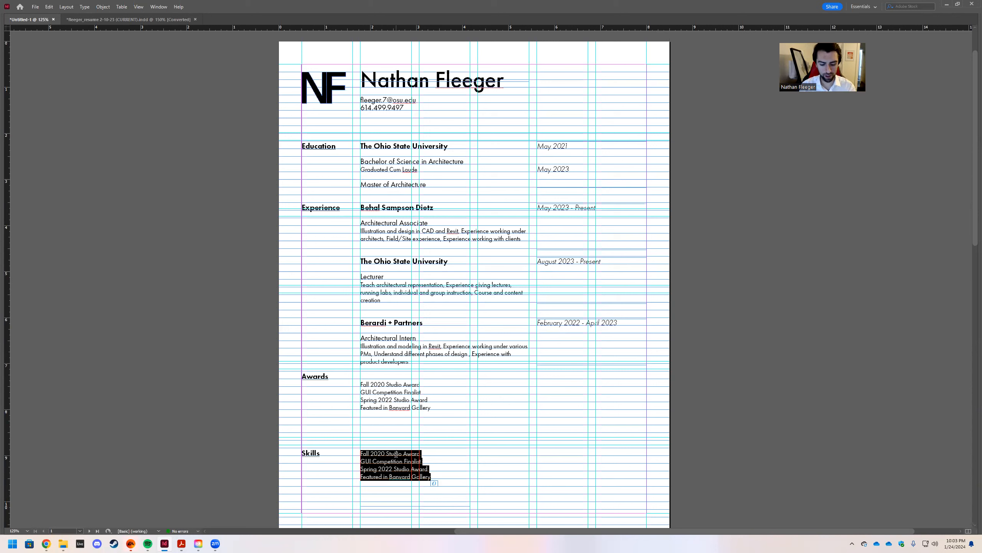
Type the skills list: Rhino 3D, Revit, Cad, Adobe Illustrator, Adobe Indesign, Adobe Photoshop, Vray, Microsoft Office.
{"action": "type", "text": "Rhino 3D, Revit, Cad,"}
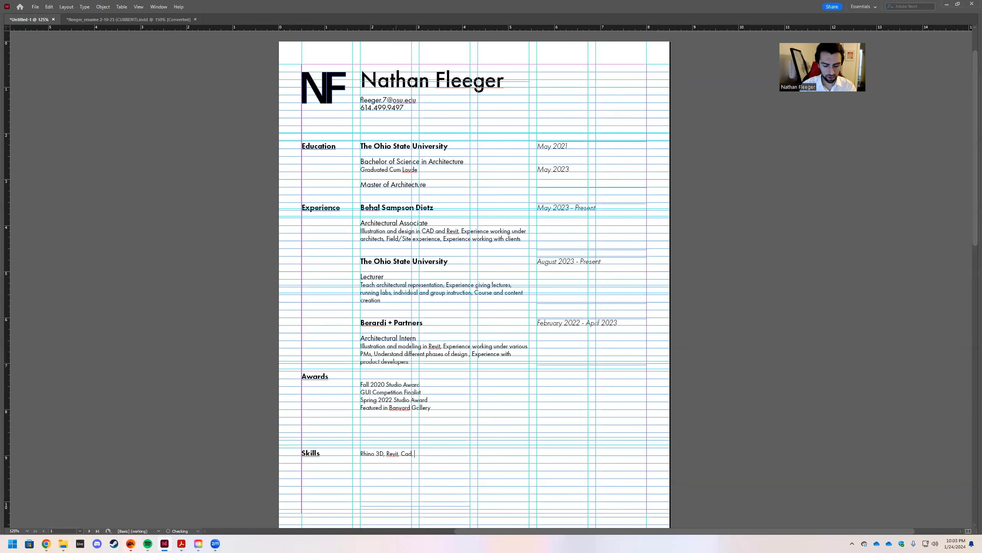
{"action": "type", "text": "obe"}
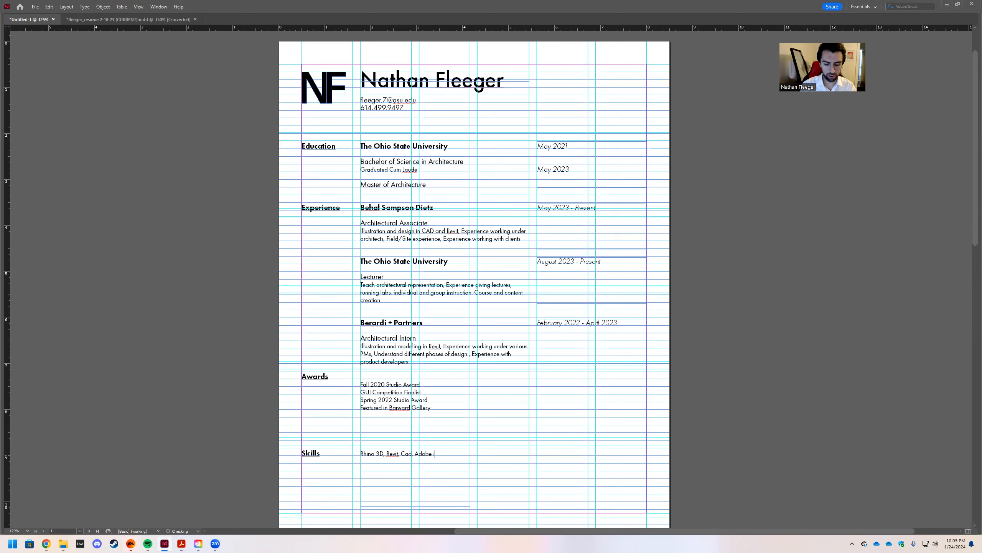
{"action": "type", "text": " Illustrator"}
{"action": "type", "text": ", Adobe"}
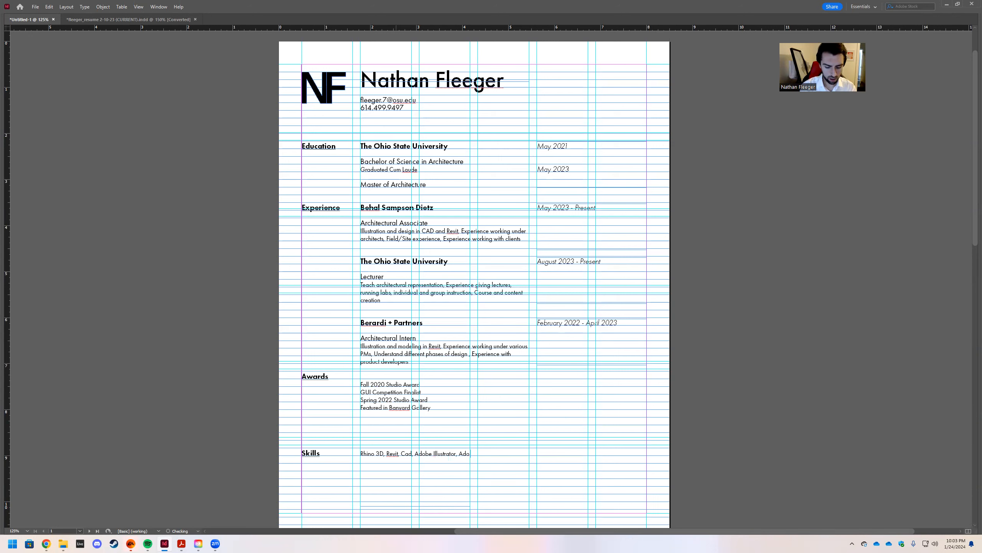
{"action": "type", "text": " Indesign"}
{"action": "type", "text": ", Adobe"}
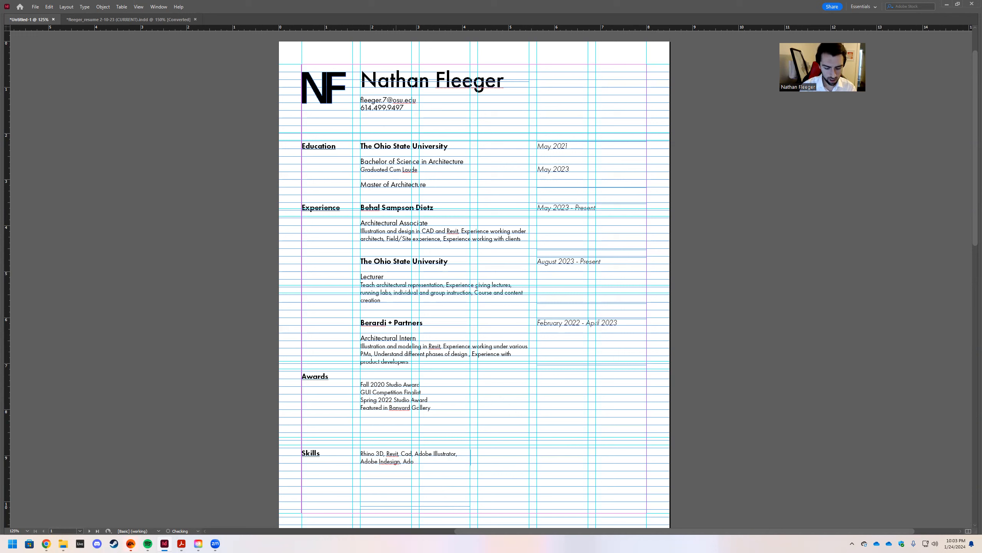
{"action": "type", "text": " Photoshop"}
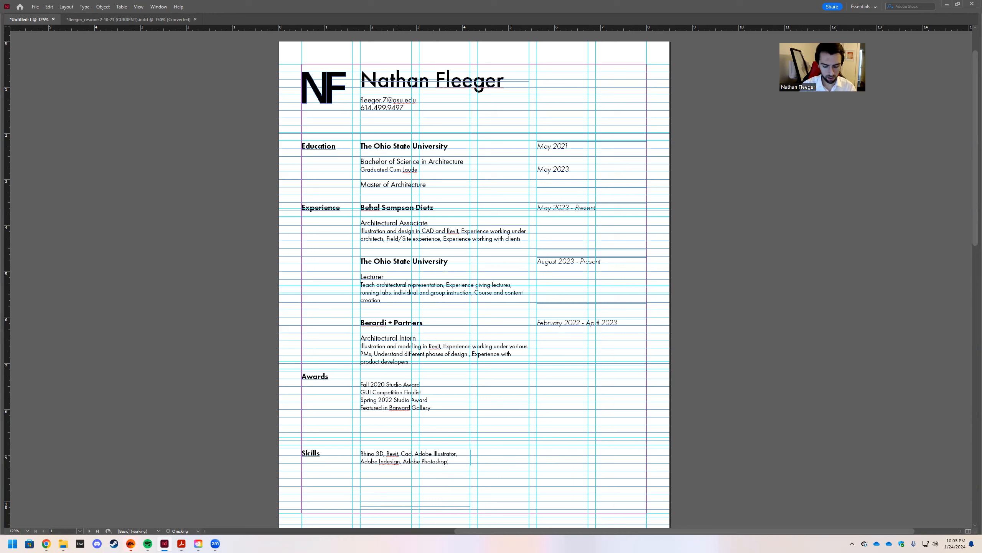
{"action": "type", "text": ", Vray,"}
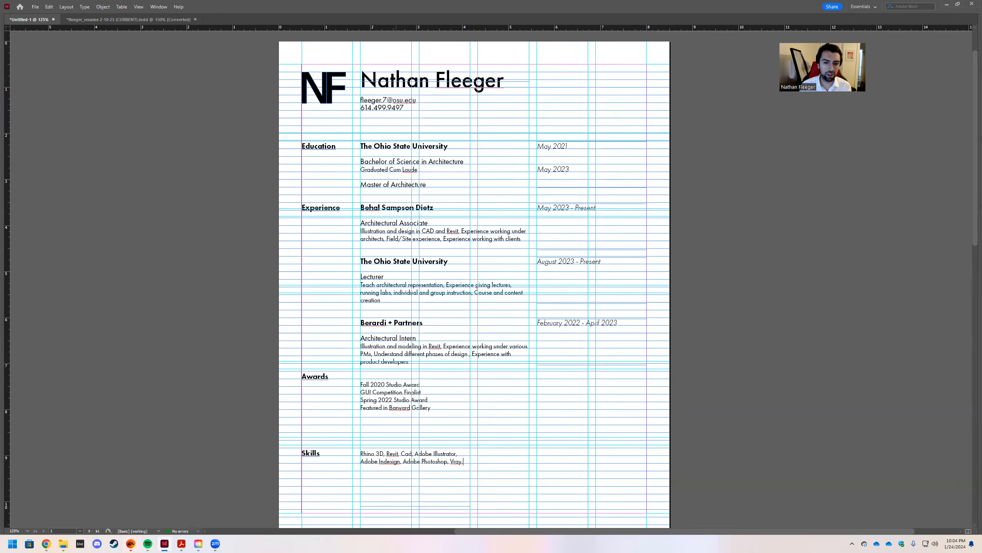
{"action": "type", "text": "Microsoft"}
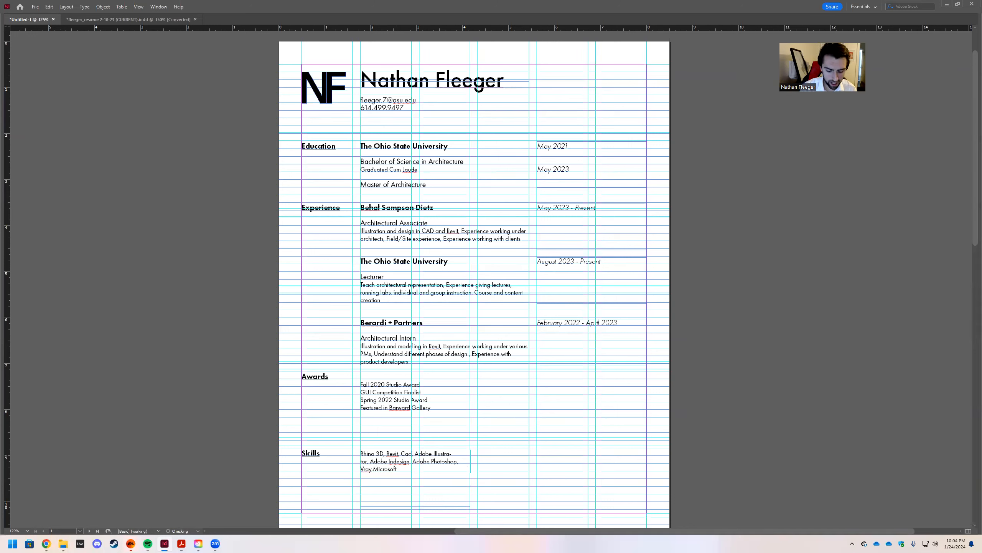
{"action": "type", "text": " Office"}
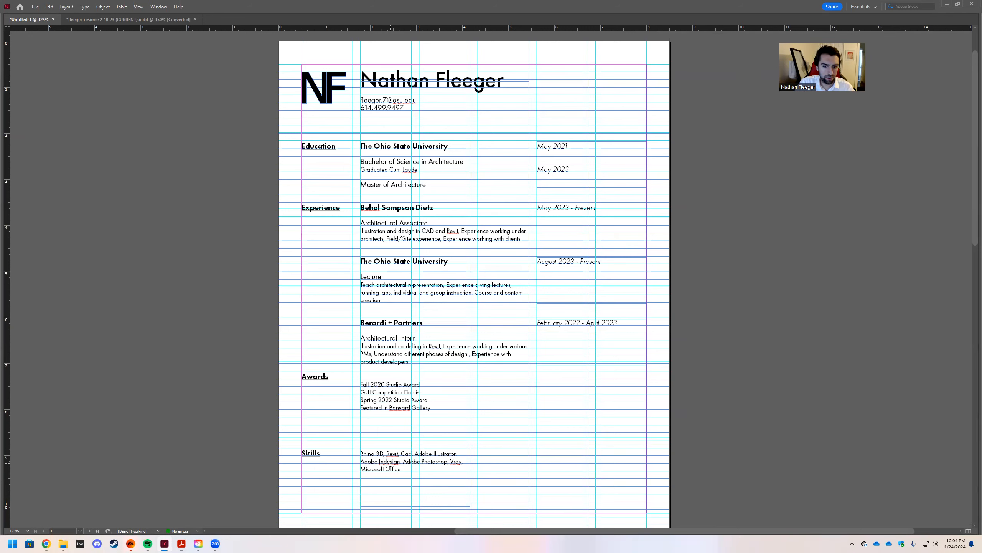
Put Rhino 3D and Revit on their own lines, then start trimming the words before 'group' in the Lecturer duties.
{"action": "key", "text": "Return"}
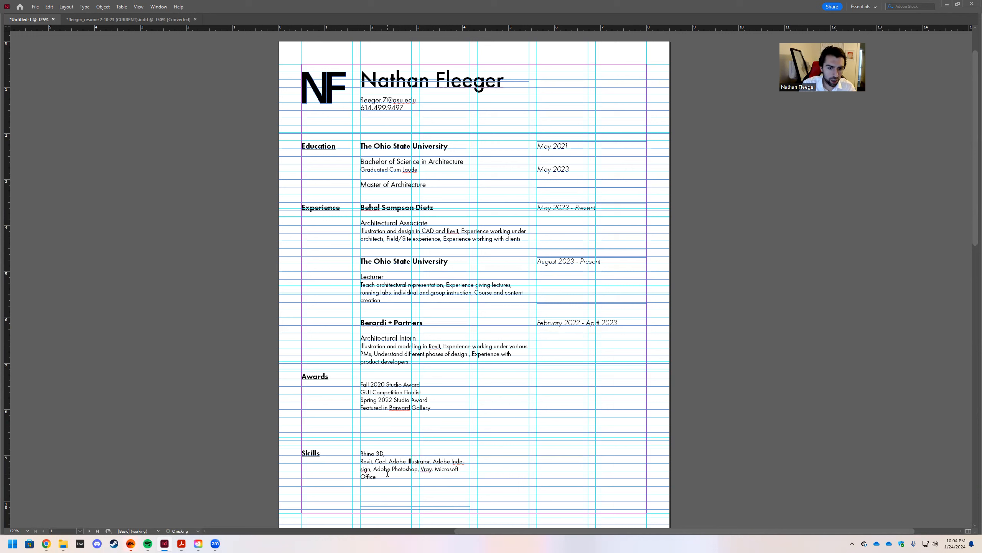
{"action": "left_click", "coordinate": [375, 461]}
{"action": "key", "text": "Return"}
{"action": "left_click", "coordinate": [376, 470]}
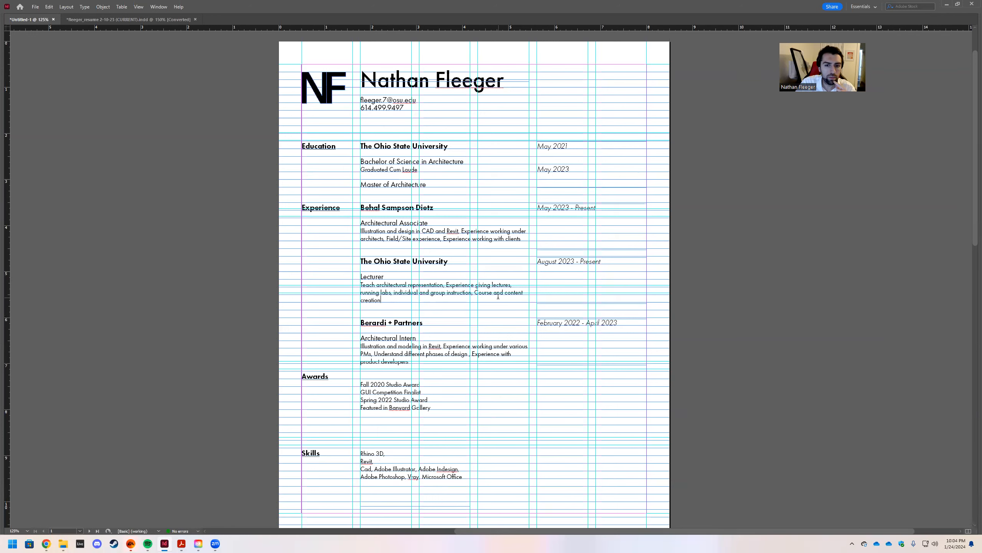
{"action": "left_click", "coordinate": [431, 292]}
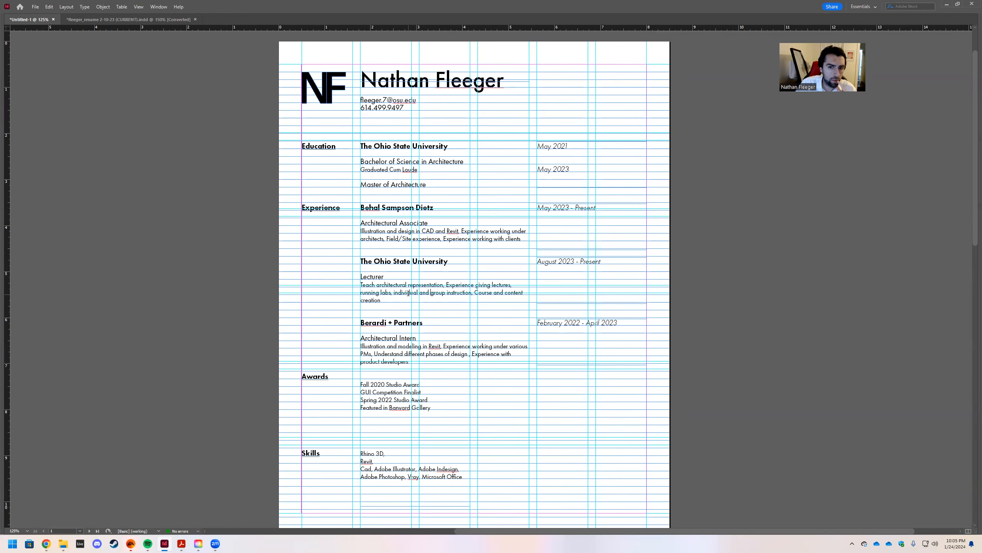
{"action": "key", "text": "BackSpace"}
{"action": "key", "text": "BackSpace"}
{"action": "key", "text": "BackSpace"}
{"action": "key", "text": "BackSpace"}
{"action": "key", "text": "BackSpace"}
{"action": "key", "text": "BackSpace"}
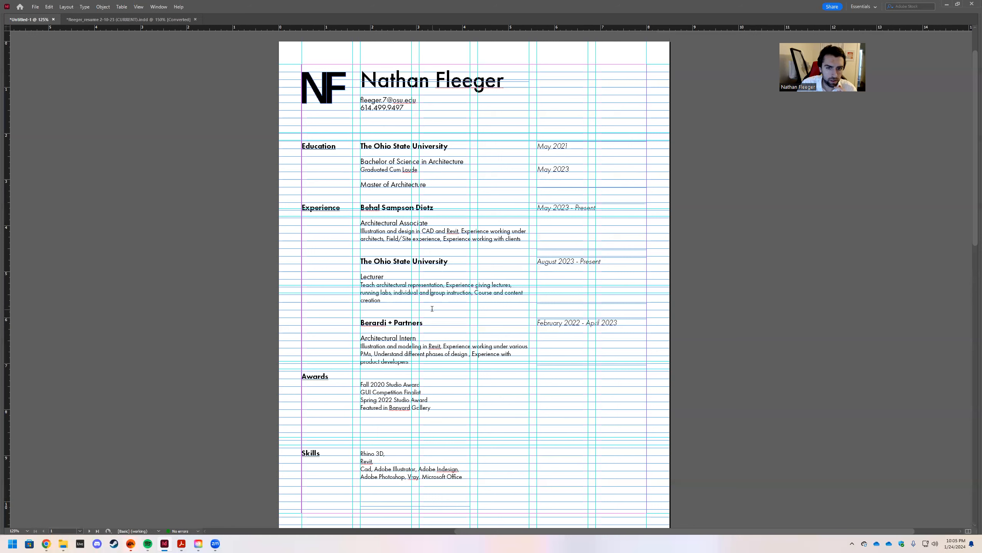
Make the Lecturer duties read 'individual/group instruction' and select the Lecturer text frame.
{"action": "key", "text": "BackSpace"}
{"action": "key", "text": "BackSpace"}
{"action": "key", "text": "BackSpace"}
{"action": "key", "text": "BackSpace"}
{"action": "key", "text": "BackSpace"}
{"action": "key", "text": "BackSpace"}
{"action": "key", "text": "BackSpace"}
{"action": "key", "text": "BackSpace"}
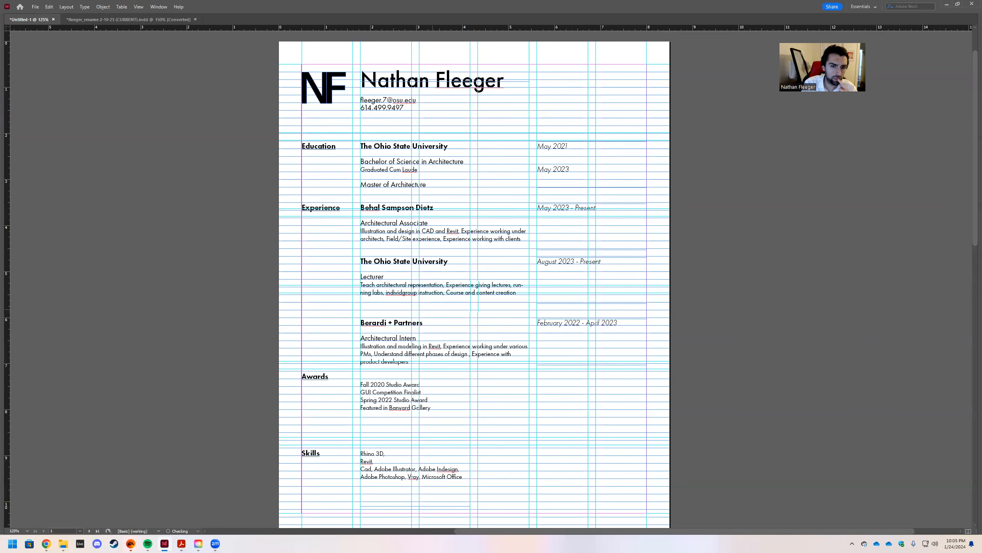
{"action": "key", "text": "BackSpace"}
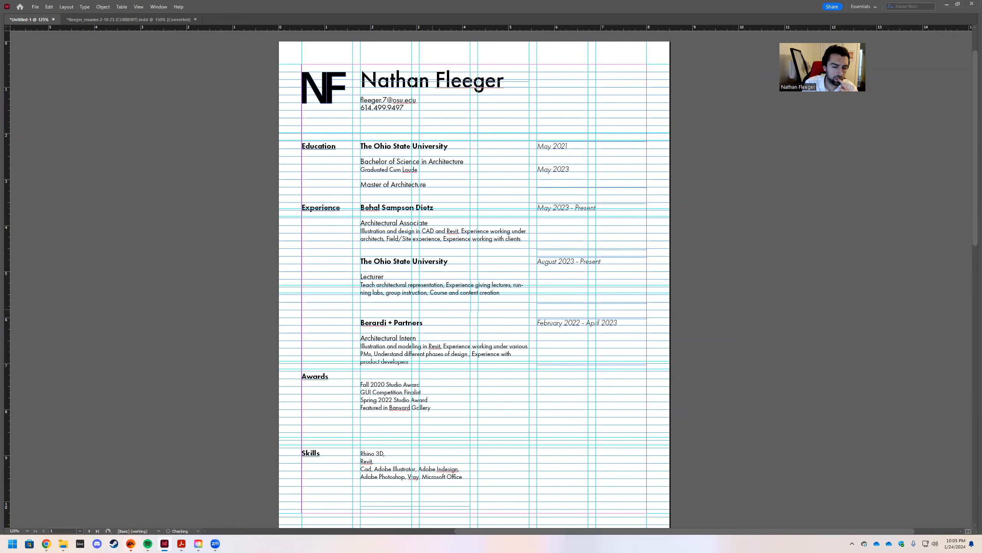
{"action": "type", "text": "Small and la"}
{"action": "key", "text": "ctrl+z"}
{"action": "type", "text": "individual and"}
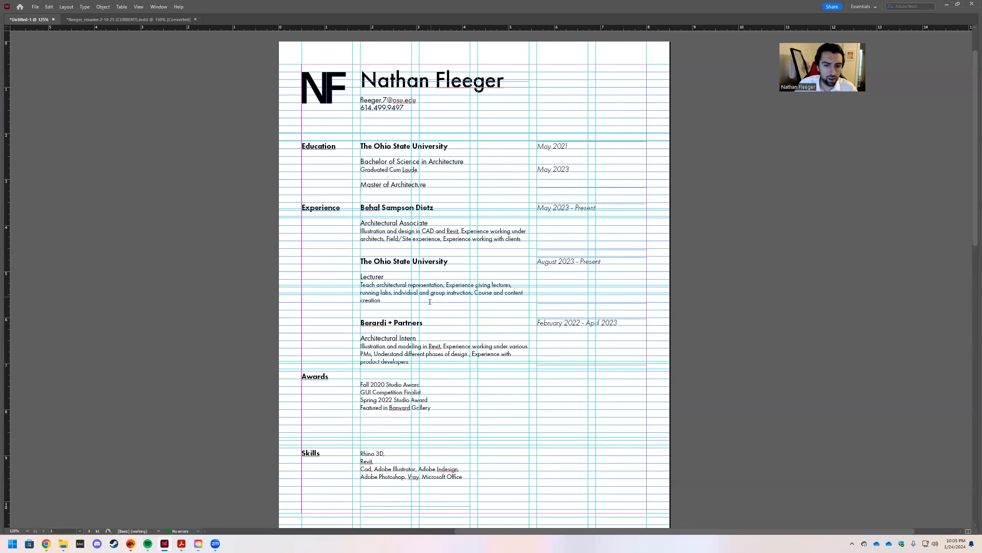
{"action": "key", "text": "BackSpace"}
{"action": "key", "text": "BackSpace"}
{"action": "key", "text": "BackSpace"}
{"action": "key", "text": "BackSpace"}
{"action": "key", "text": "BackSpace"}
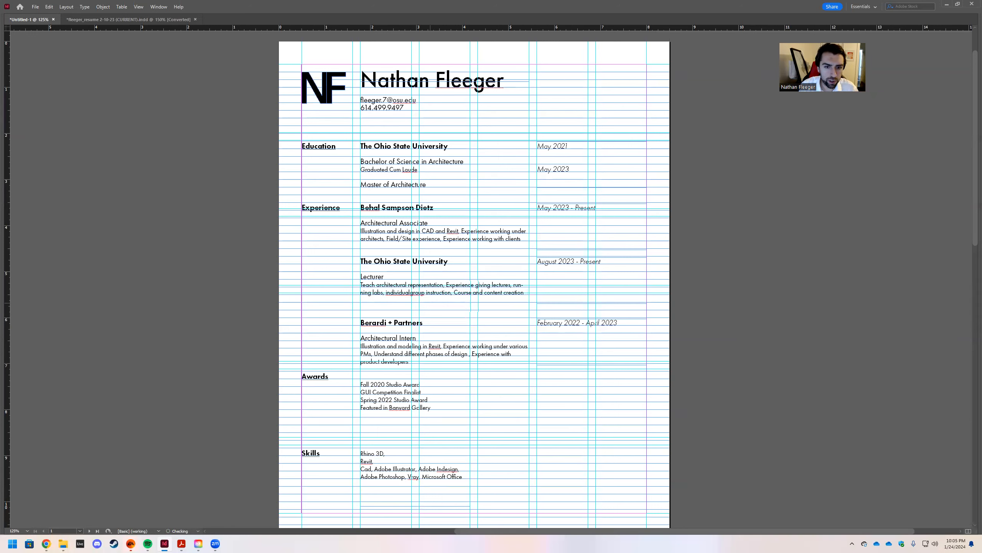
{"action": "type", "text": "/"}
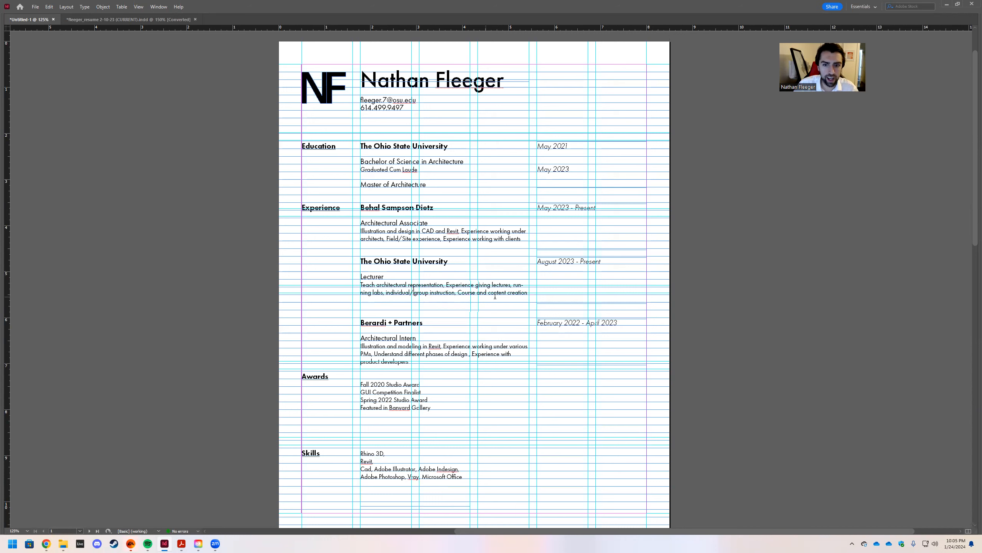
{"action": "key", "text": "Escape"}
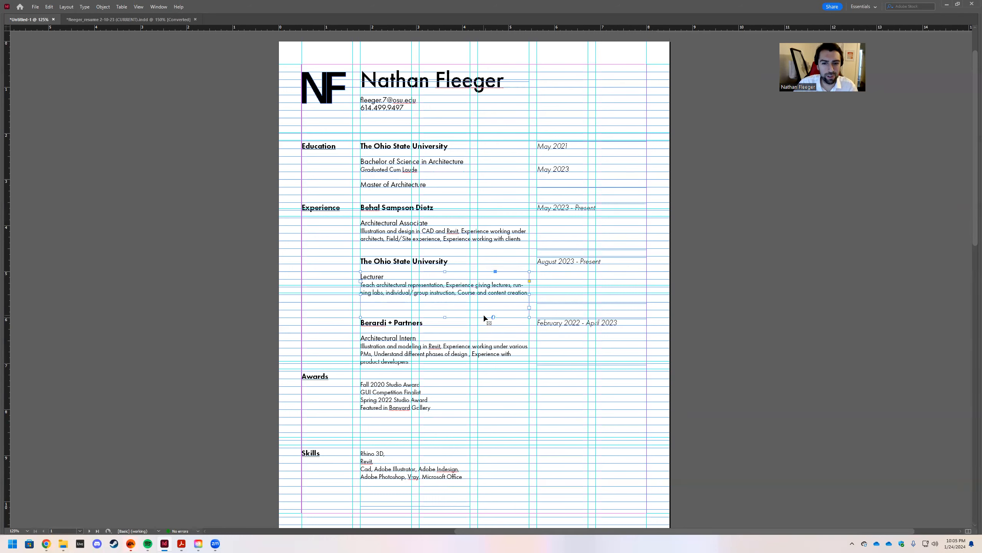
{"action": "right_click", "coordinate": [434, 288]}
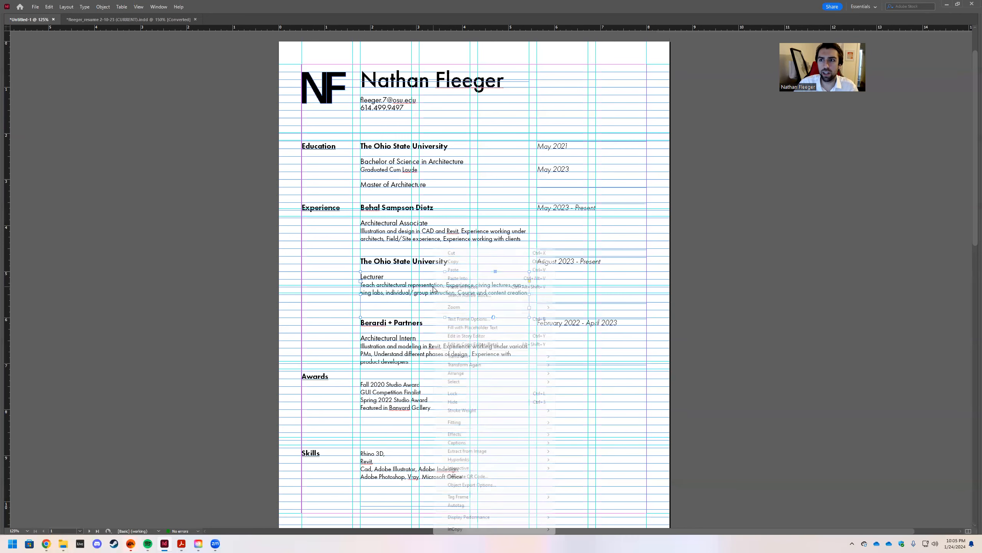
Show the panels again and turn off hyphenation for the Lecturer paragraph.
{"action": "left_click", "coordinate": [760, 326]}
{"action": "key", "text": "Tab"}
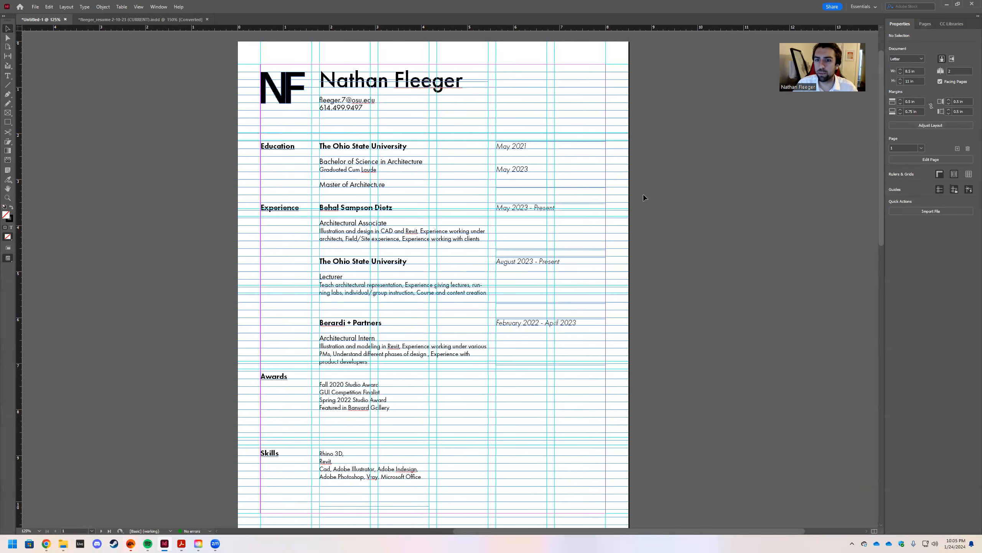
{"action": "left_click", "coordinate": [391, 349]}
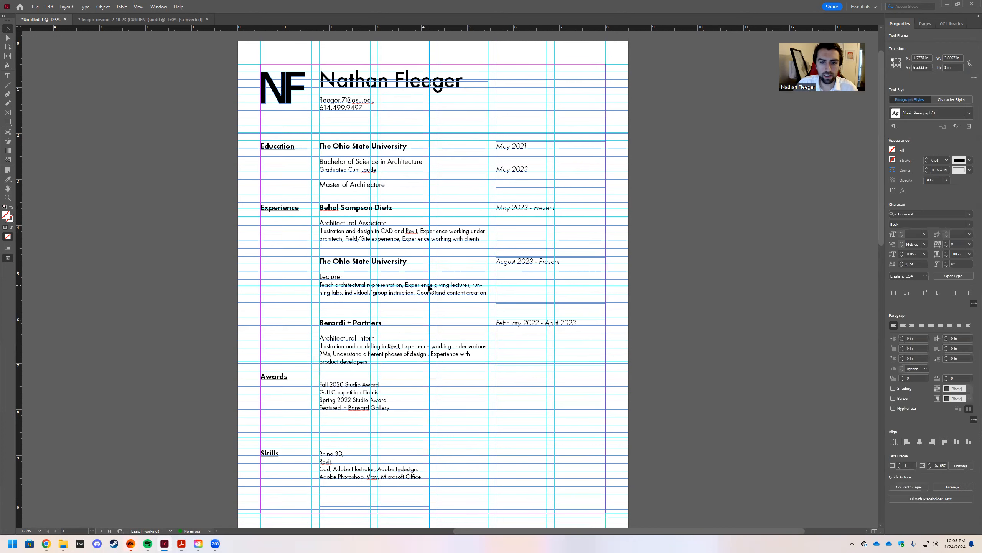
{"action": "left_click", "coordinate": [402, 294]}
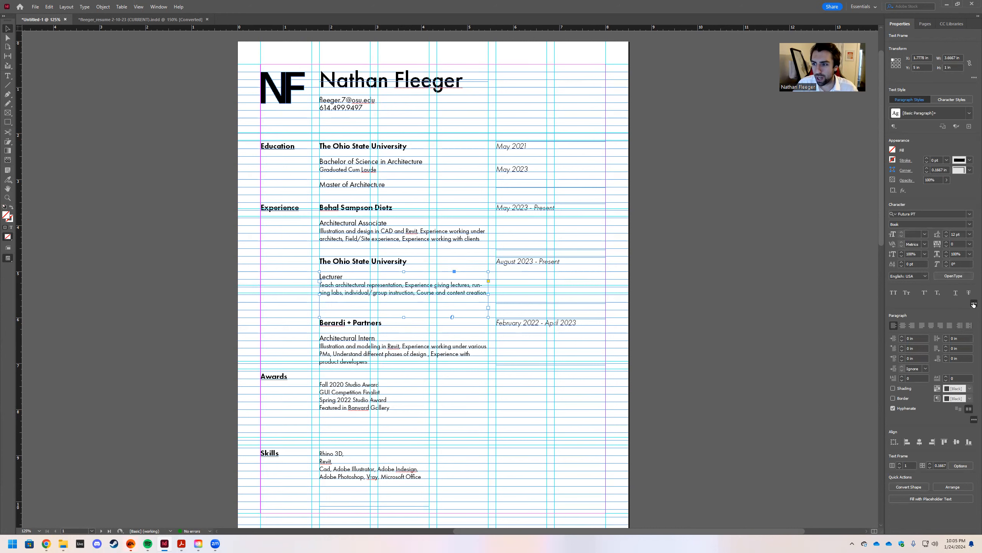
{"action": "left_click", "coordinate": [893, 408]}
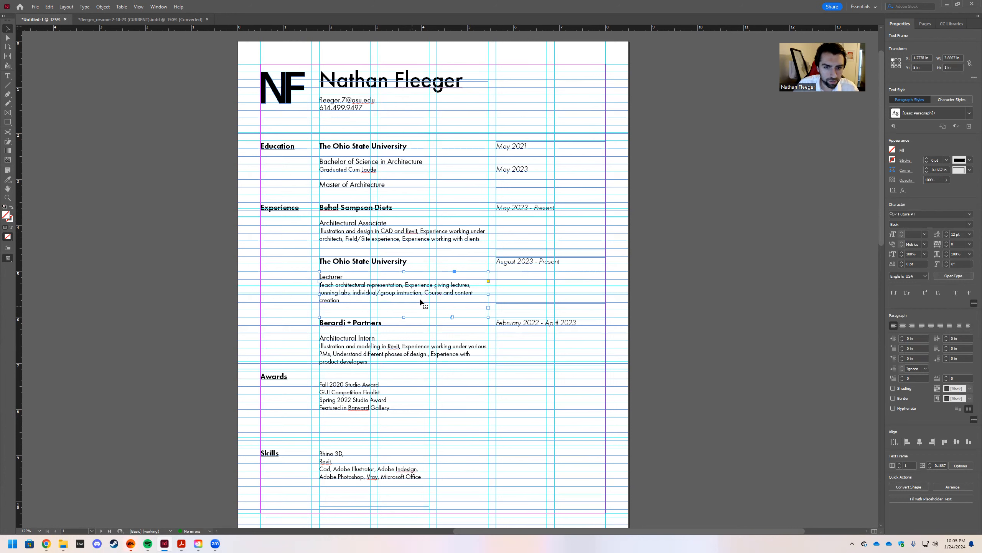
Change 'Course and content' to 'Course/content' in the Lecturer description.
{"action": "double_click", "coordinate": [471, 287]}
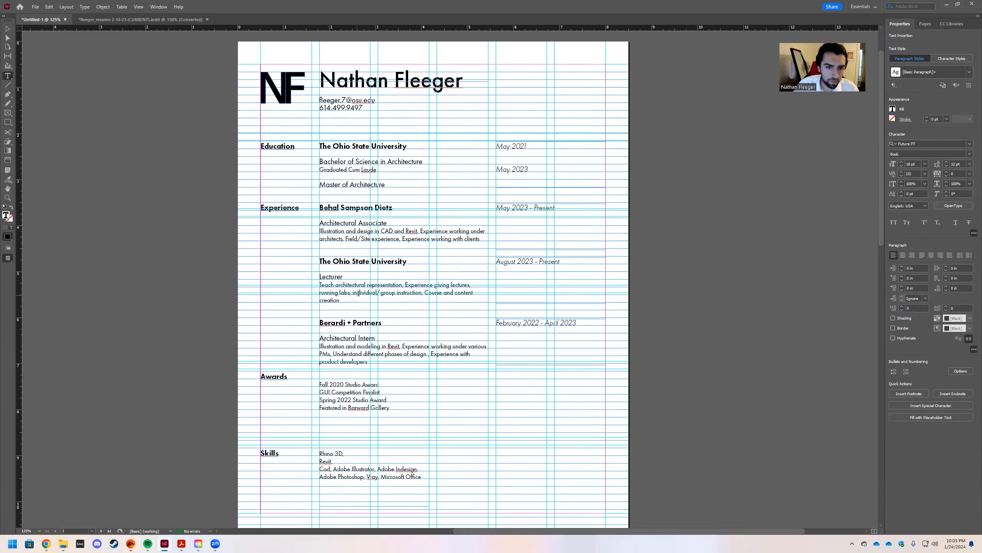
{"action": "left_click", "coordinate": [455, 293]}
{"action": "key", "text": "BackSpace"}
{"action": "key", "text": "BackSpace"}
{"action": "key", "text": "BackSpace"}
{"action": "key", "text": "BackSpace"}
{"action": "key", "text": "BackSpace"}
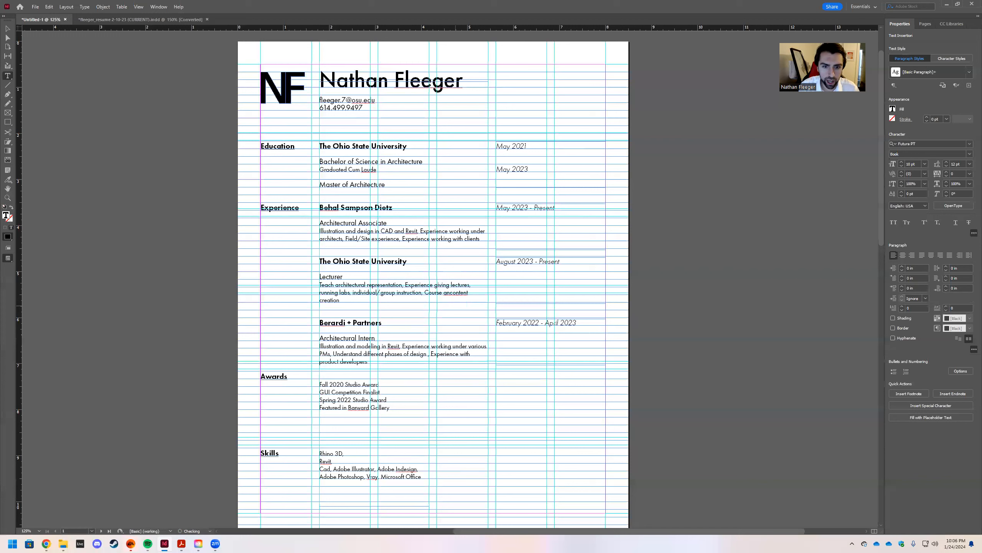
{"action": "type", "text": "/"}
{"action": "key", "text": "Escape"}
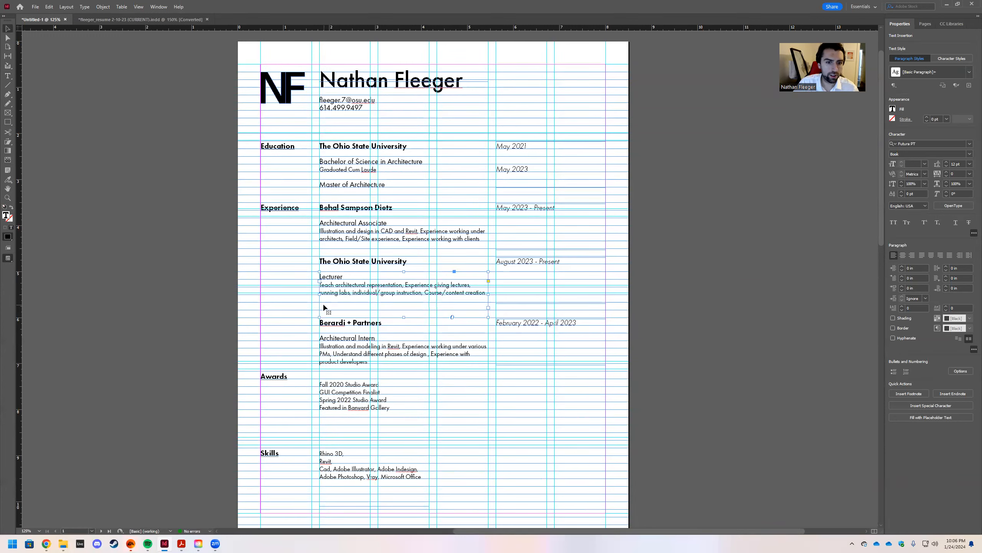
Move the Berardi + Partners heading, date and description up slightly beneath Lecturer.
{"action": "left_click", "coordinate": [333, 323]}
{"action": "left_click", "coordinate": [527, 324], "text": "shift"}
{"action": "left_click", "coordinate": [408, 358], "text": "shift"}
{"action": "left_click_drag", "start_coordinate": [339, 336], "coordinate": [337, 328]}
{"action": "left_click", "coordinate": [291, 320]}
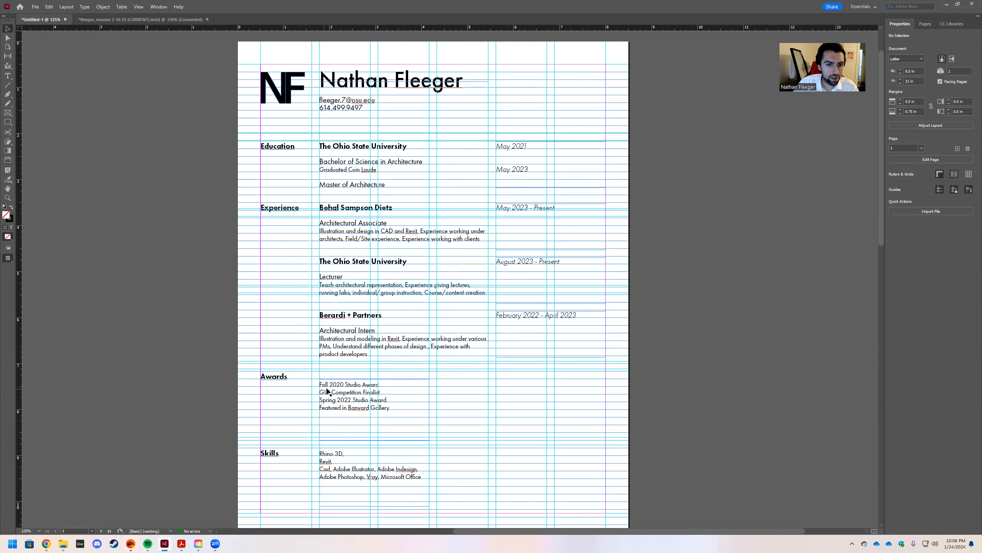
Edit the Architectural Intern duties to read 'Illustration/modeling' and 'design/product developers'.
{"action": "double_click", "coordinate": [457, 344]}
{"action": "left_click", "coordinate": [366, 354]}
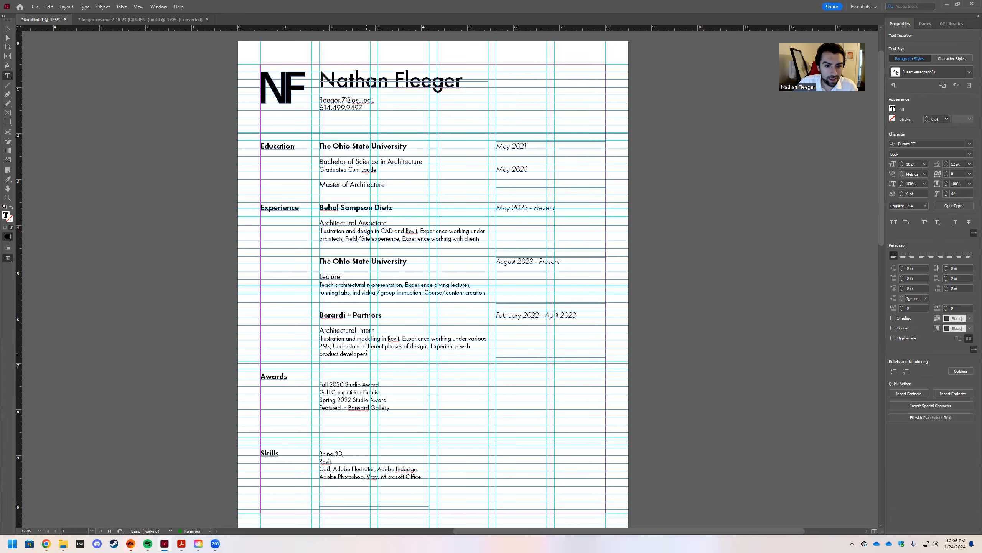
{"action": "left_click", "coordinate": [361, 344]}
{"action": "key", "text": "BackSpace"}
{"action": "key", "text": "BackSpace"}
{"action": "key", "text": "BackSpace"}
{"action": "key", "text": "BackSpace"}
{"action": "key", "text": "BackSpace"}
{"action": "type", "text": "/"}
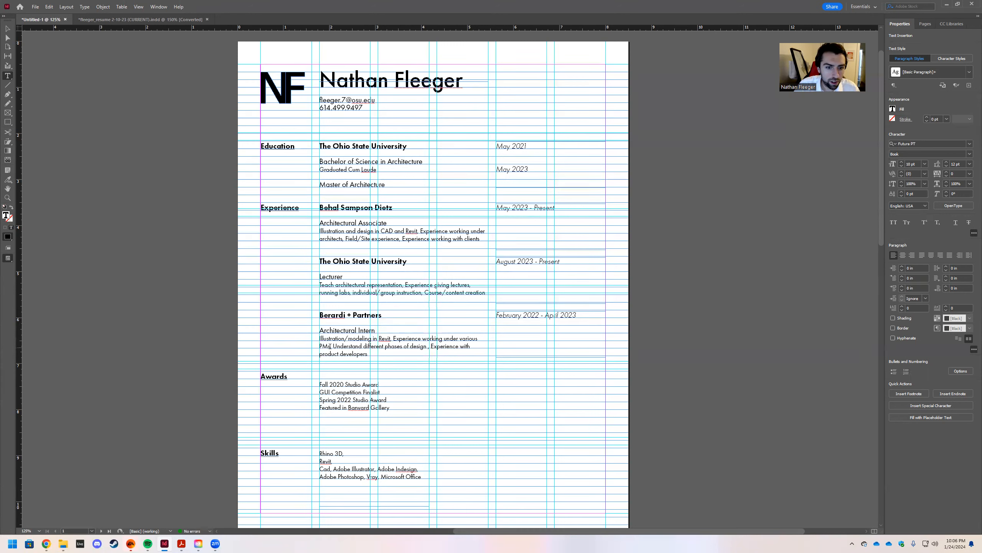
{"action": "left_click_drag", "start_coordinate": [330, 346], "coordinate": [460, 338]}
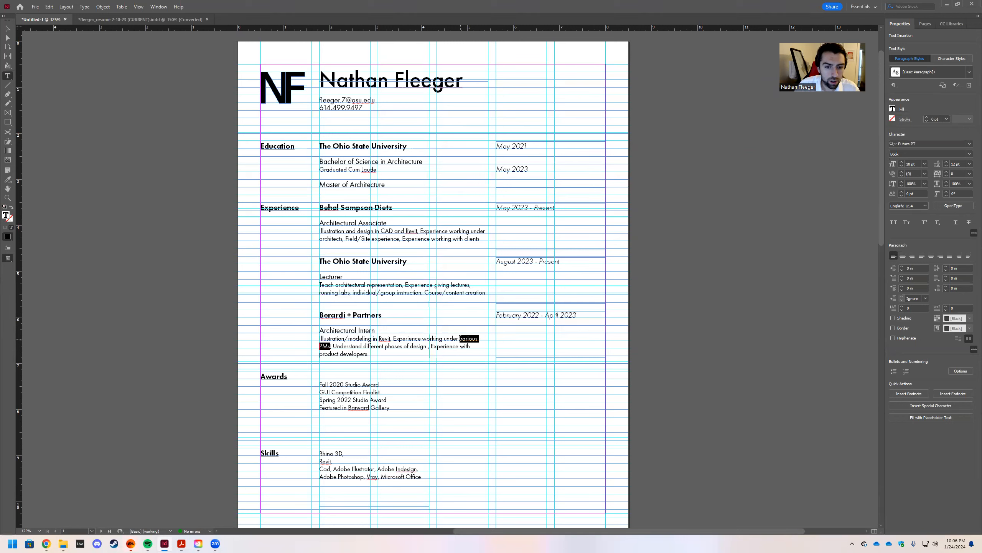
{"action": "left_click", "coordinate": [388, 356]}
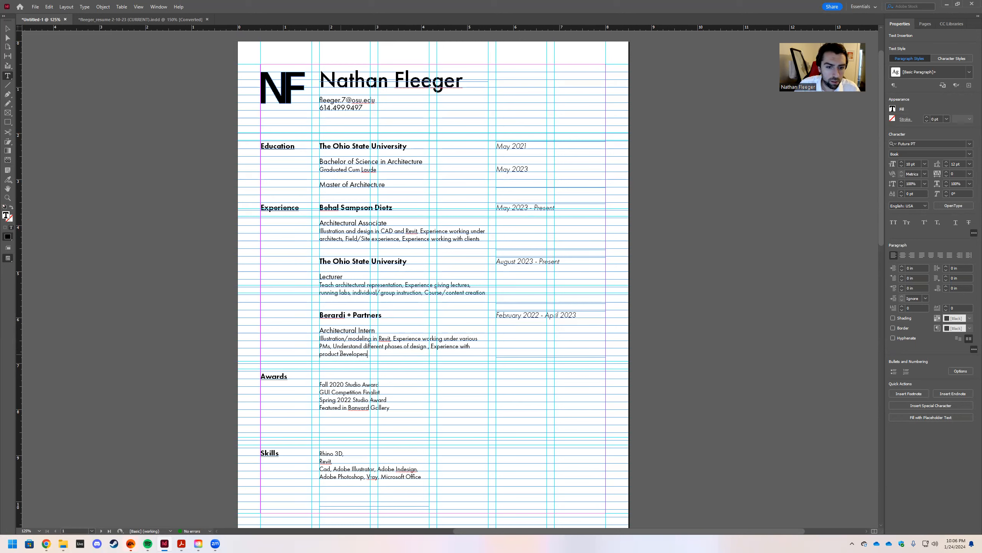
{"action": "left_click_drag", "start_coordinate": [472, 346], "coordinate": [427, 348]}
{"action": "type", "text": "/product"}
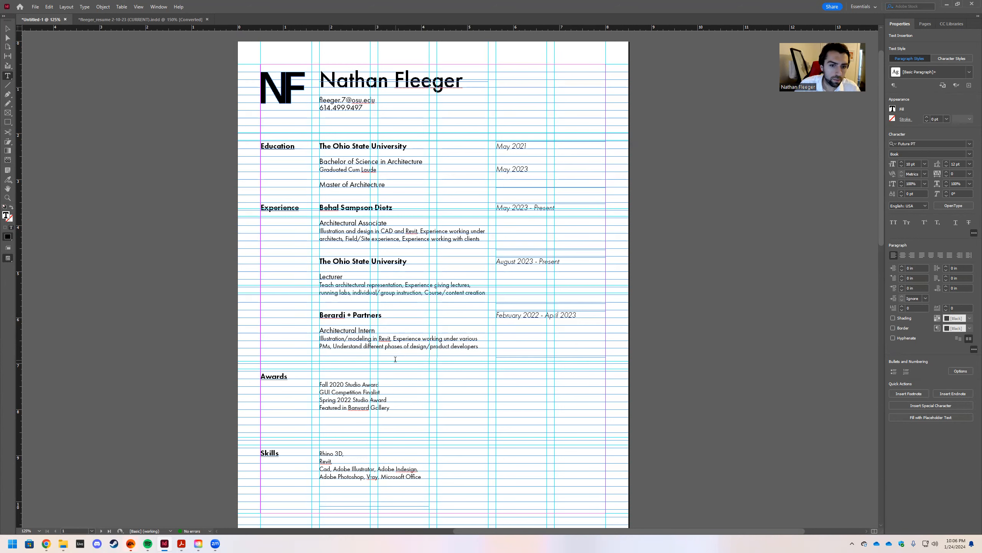
Raise the Awards and Skills headings to line up with their lists' tops, then check in preview.
{"action": "left_click", "coordinate": [7, 29]}
{"action": "left_click", "coordinate": [275, 377]}
{"action": "left_click", "coordinate": [274, 453], "text": "shift"}
{"action": "left_click_drag", "start_coordinate": [274, 376], "coordinate": [274, 367]}
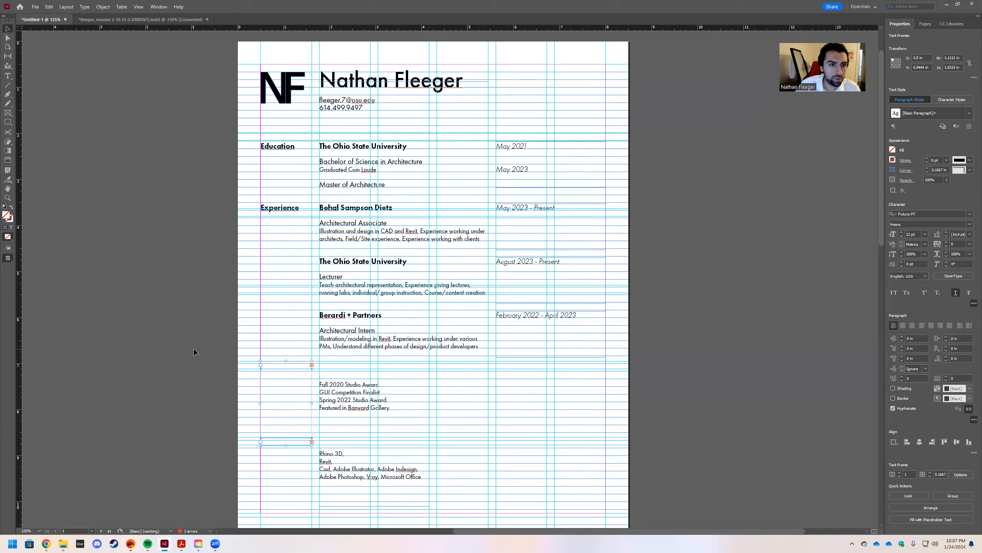
{"action": "left_click", "coordinate": [273, 370]}
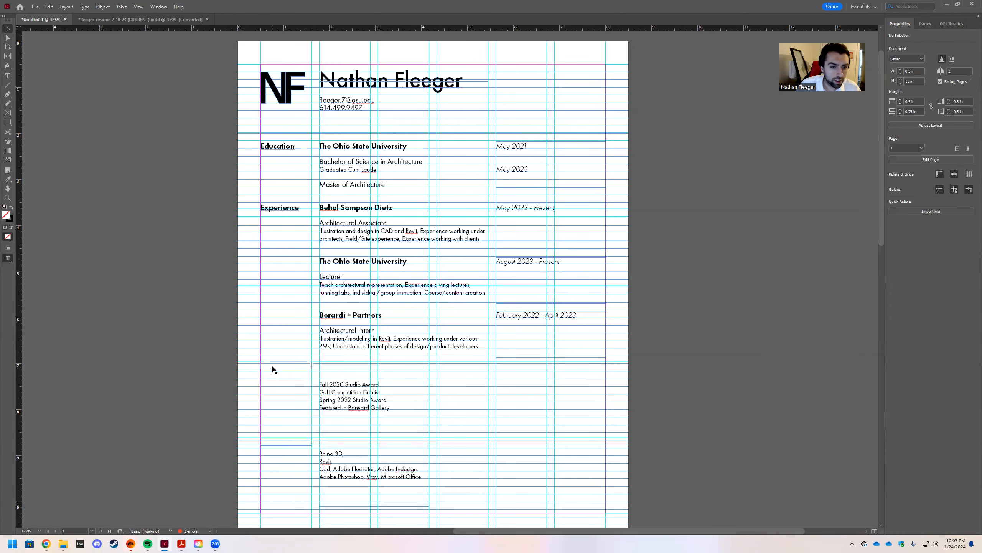
{"action": "left_click", "coordinate": [285, 441], "text": "shift"}
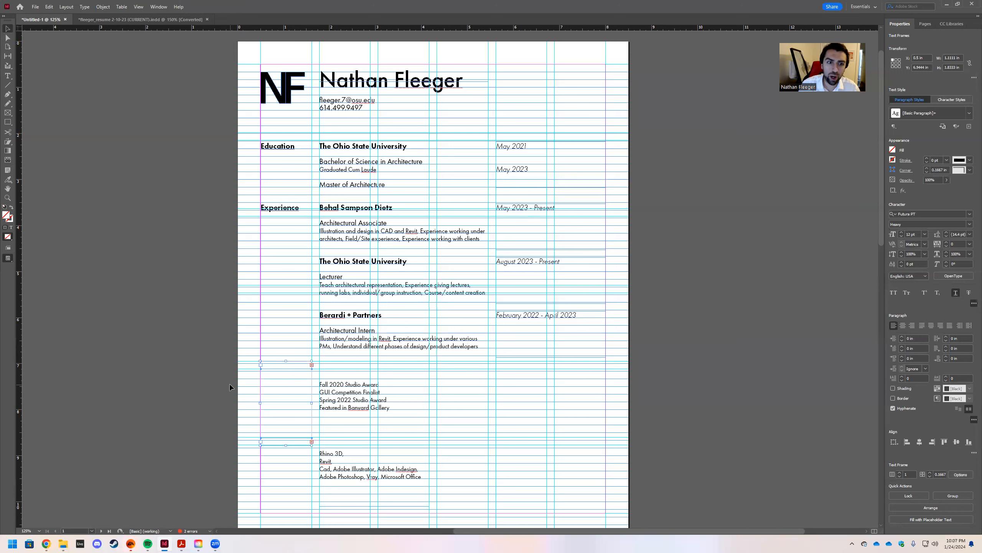
{"action": "key", "text": "Down"}
{"action": "key", "text": "Down"}
{"action": "key", "text": "Down"}
{"action": "key", "text": "Down"}
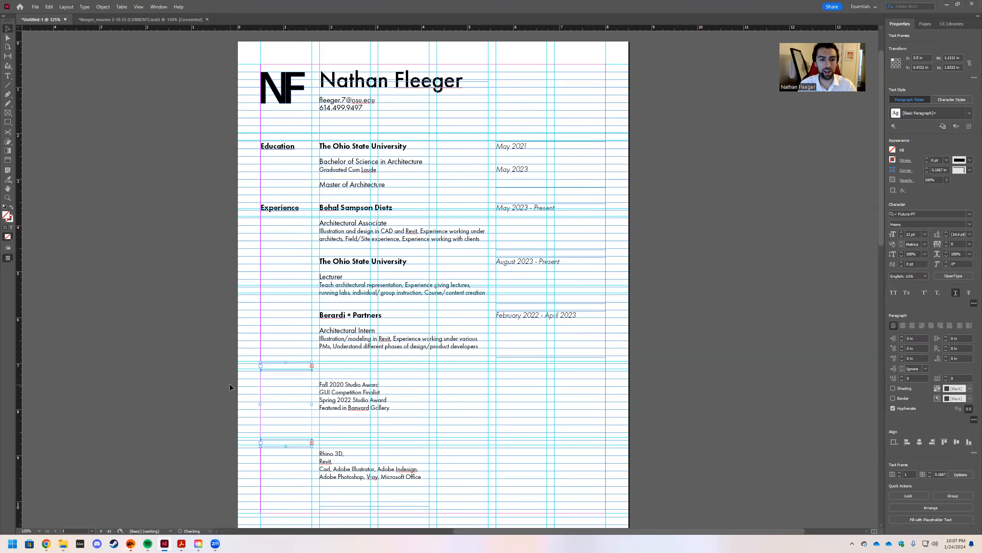
{"action": "left_click", "coordinate": [235, 359]}
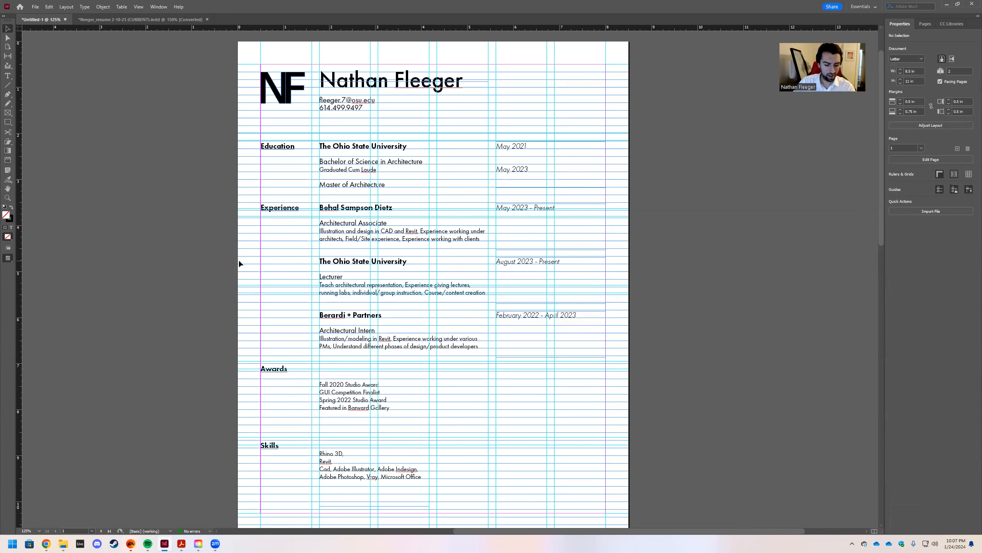
{"action": "key", "text": "w"}
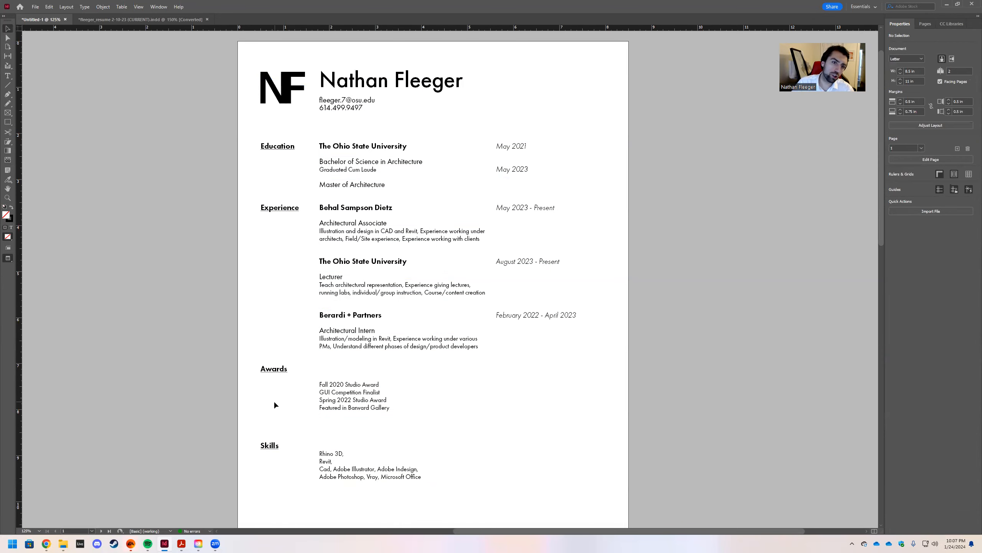
{"action": "key", "text": "w"}
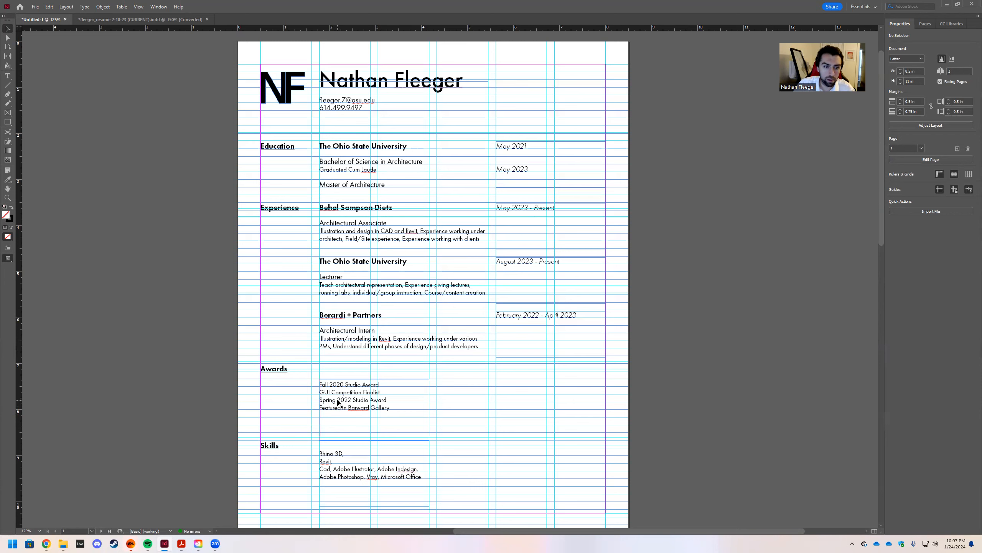
Move Skills heading and list up under Experience, place Awards below Skills, and shorten the Awards frame.
{"action": "left_click_drag", "start_coordinate": [338, 402], "coordinate": [466, 472]}
{"action": "mouse_move", "coordinate": [288, 369]}
{"action": "left_mouse_down"}
{"action": "mouse_move", "coordinate": [500, 421]}
{"action": "mouse_move", "coordinate": [292, 434]}
{"action": "mouse_move", "coordinate": [279, 366]}
{"action": "mouse_move", "coordinate": [269, 368]}
{"action": "left_mouse_up"}
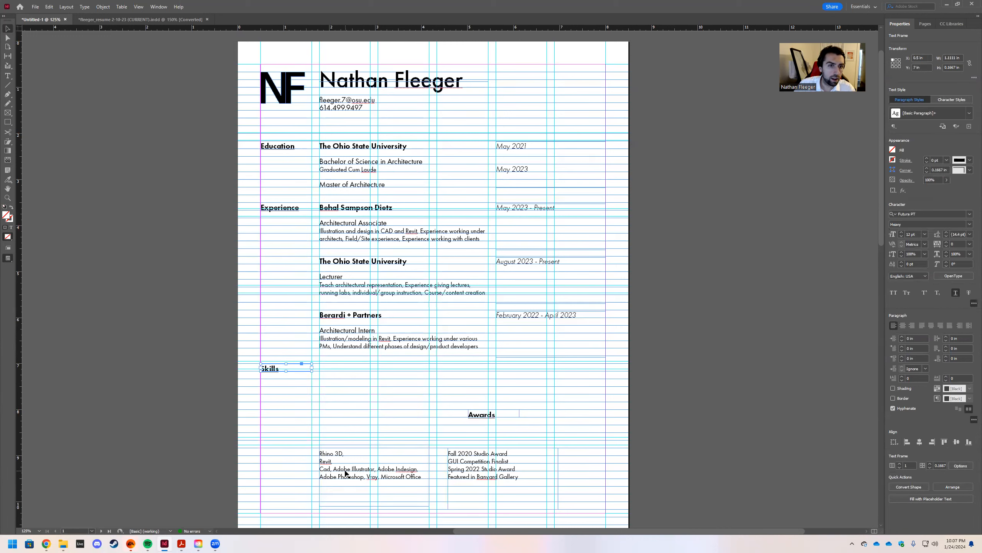
{"action": "left_click_drag", "start_coordinate": [345, 472], "coordinate": [339, 407]}
{"action": "left_click_drag", "start_coordinate": [475, 416], "coordinate": [269, 447]}
{"action": "left_click_drag", "start_coordinate": [466, 473], "coordinate": [339, 482]}
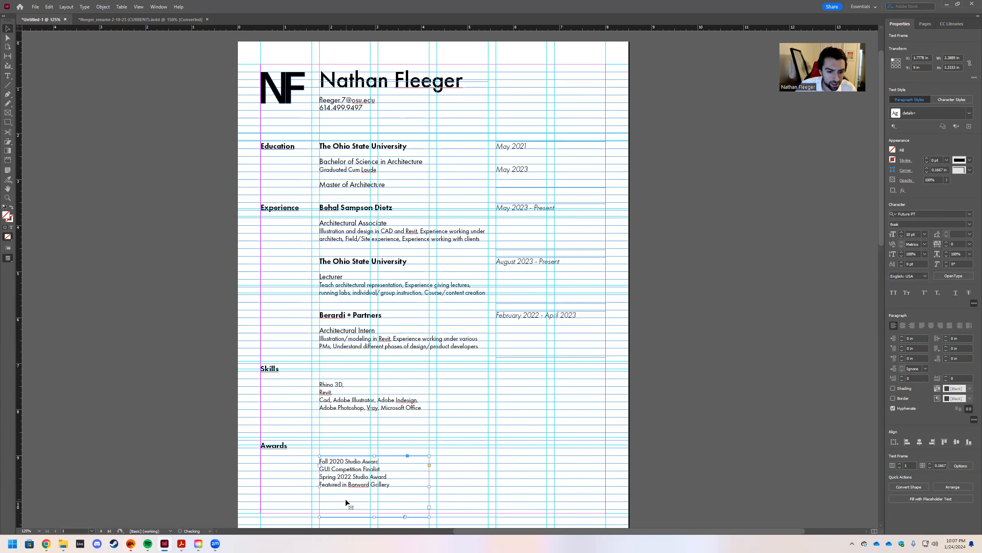
{"action": "left_click_drag", "start_coordinate": [375, 517], "coordinate": [374, 502]}
{"action": "left_click", "coordinate": [340, 439]}
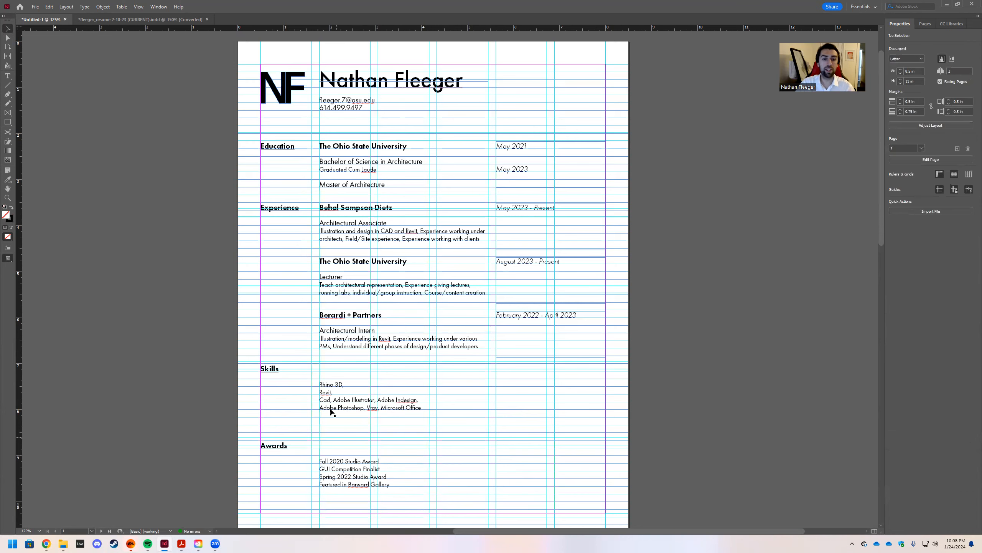
{"action": "left_click", "coordinate": [344, 317]}
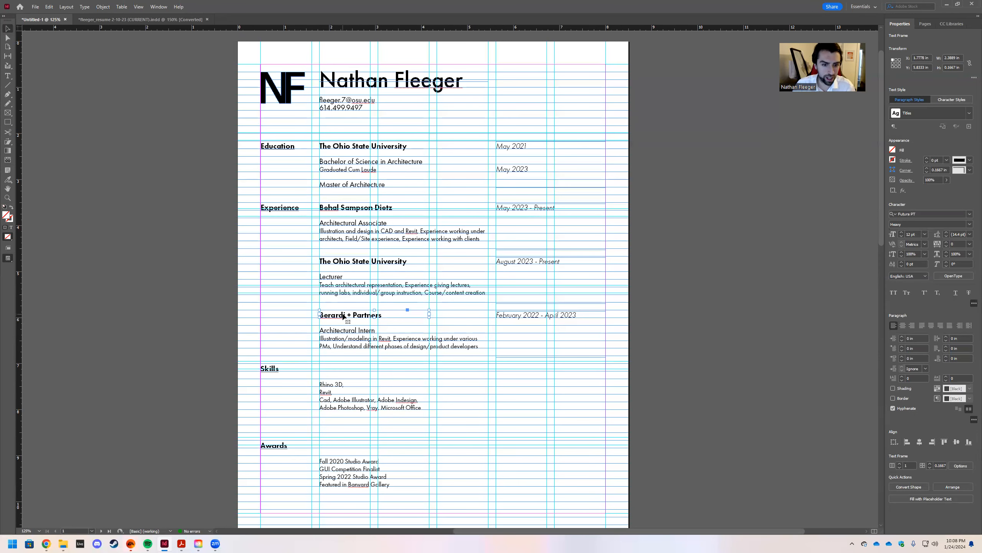
Shorten the Architectural Intern frame and move a spare title frame beside Skills, retyped as 'Technical'.
{"action": "left_click", "coordinate": [330, 370]}
{"action": "left_click_drag", "start_coordinate": [405, 370], "coordinate": [404, 356]}
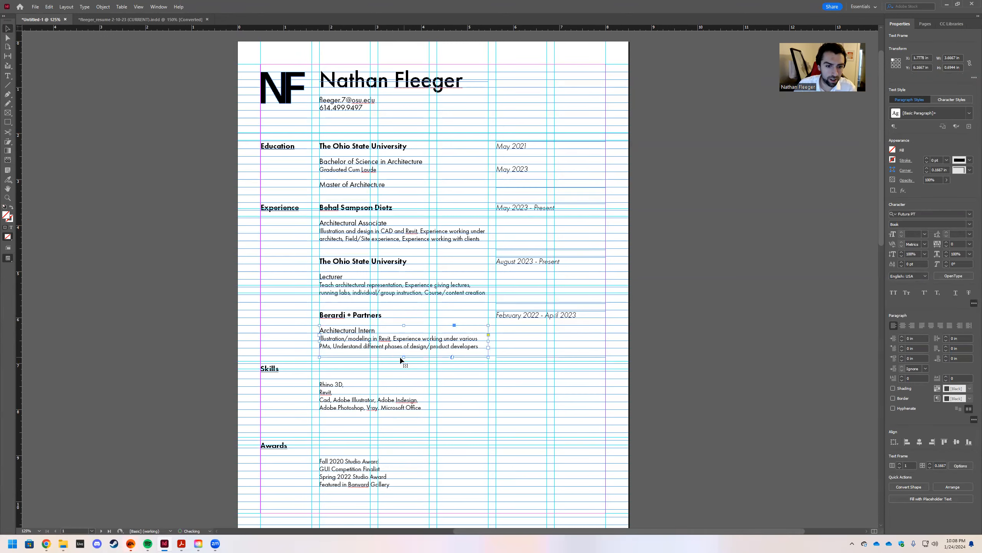
{"action": "left_click", "coordinate": [409, 275]}
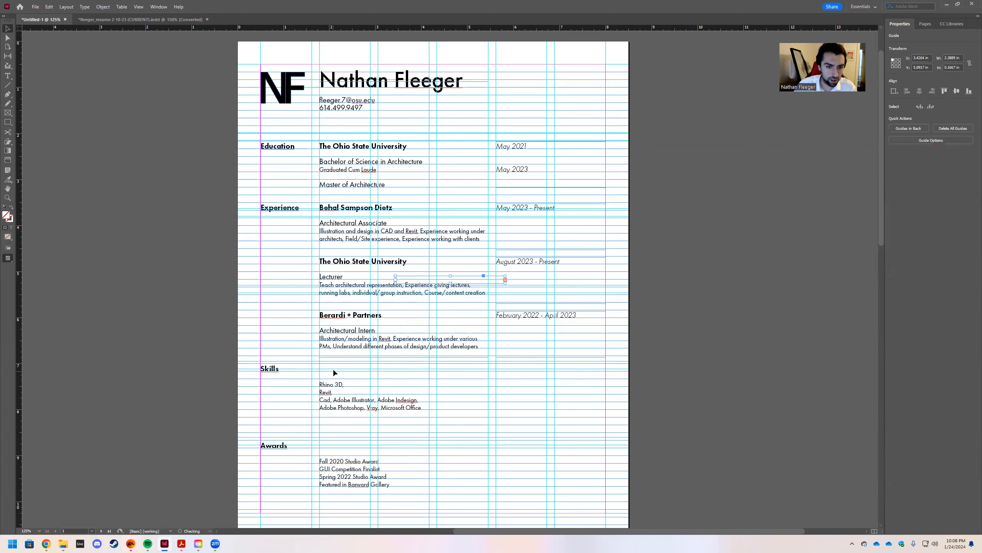
{"action": "left_click_drag", "start_coordinate": [409, 275], "coordinate": [315, 363]}
{"action": "double_click", "coordinate": [378, 370]}
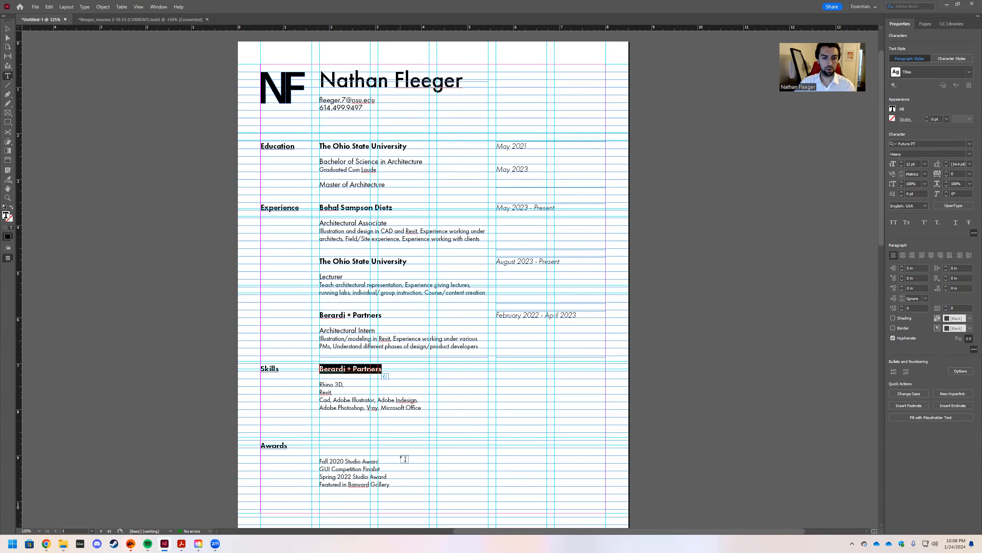
{"action": "type", "text": "Tec"}
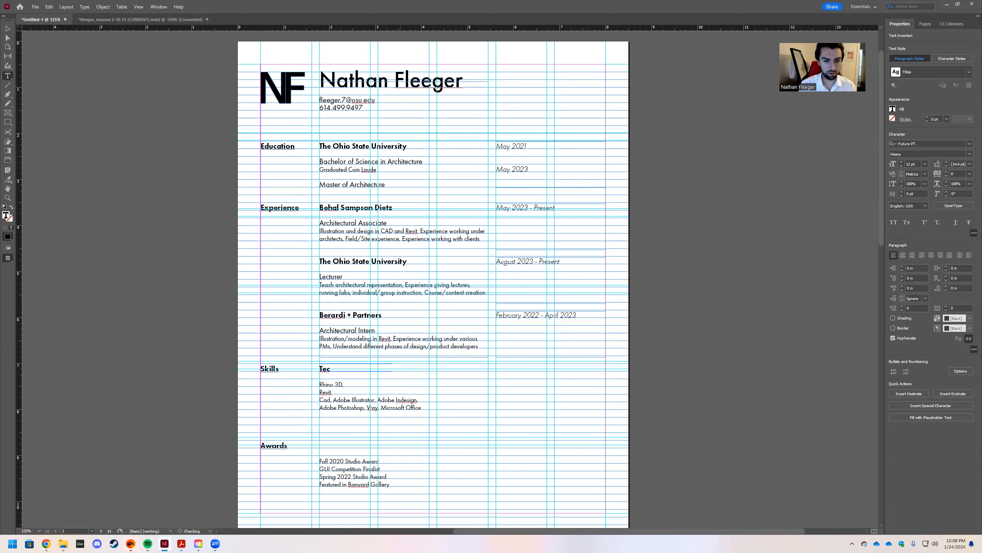
{"action": "type", "text": "hnical"}
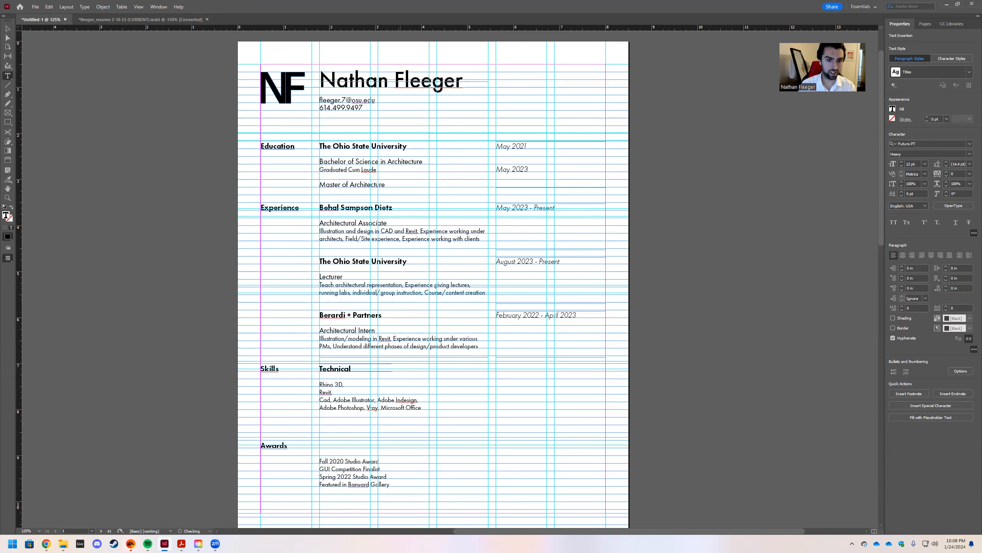
{"action": "key", "text": "Escape"}
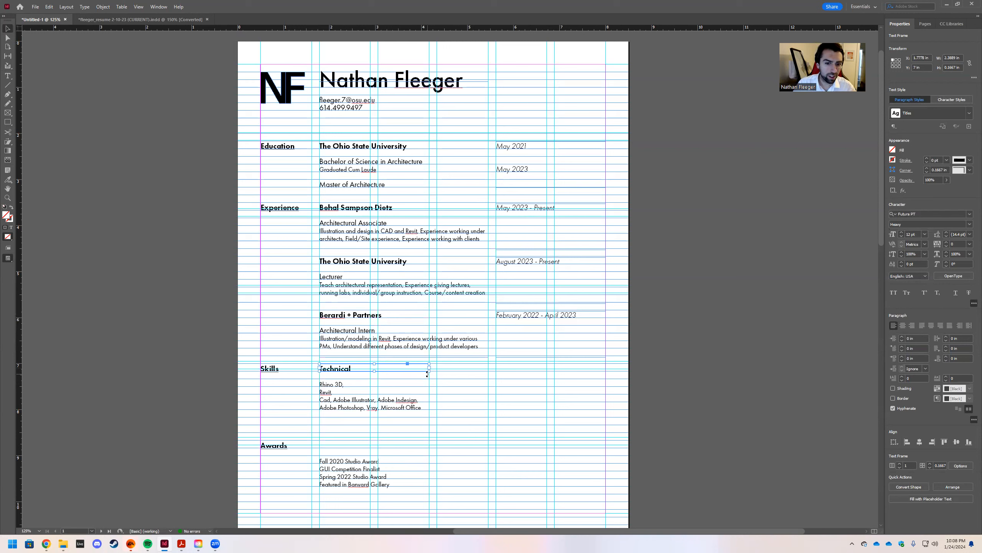
{"action": "left_click_drag", "start_coordinate": [429, 371], "coordinate": [375, 373]}
Rename the Technical subheading to 'Software'.
{"action": "left_click", "coordinate": [406, 385]}
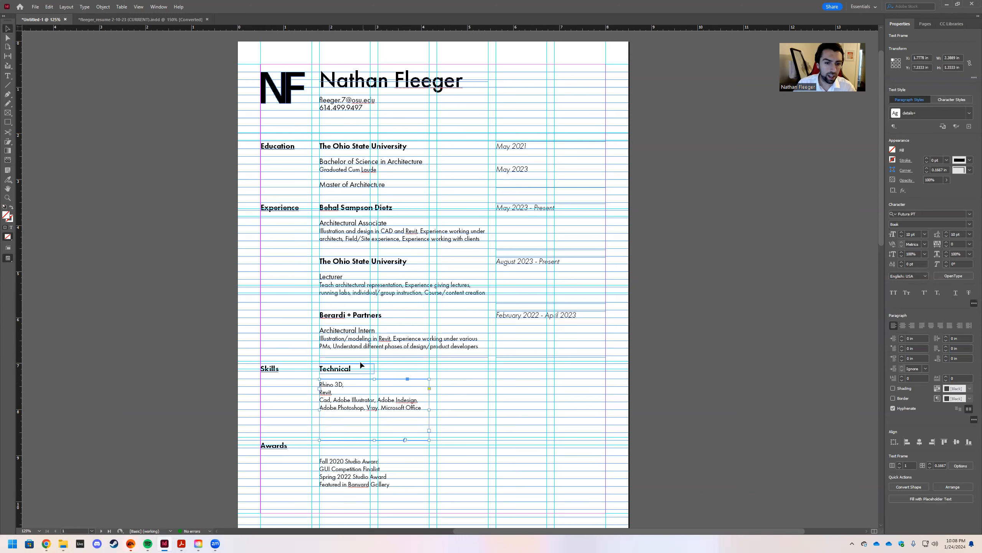
{"action": "left_click", "coordinate": [351, 371]}
{"action": "double_click", "coordinate": [352, 370]}
{"action": "left_click_drag", "start_coordinate": [352, 369], "coordinate": [322, 360]}
{"action": "type", "text": "Software"}
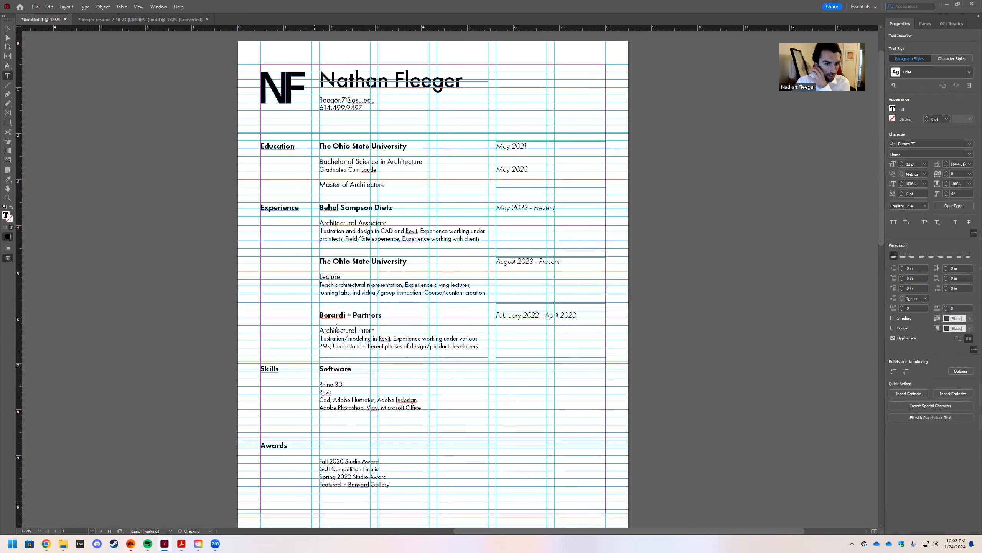
Place a copy of the Software subheading in the right column of the Skills row.
{"action": "left_click", "coordinate": [7, 28]}
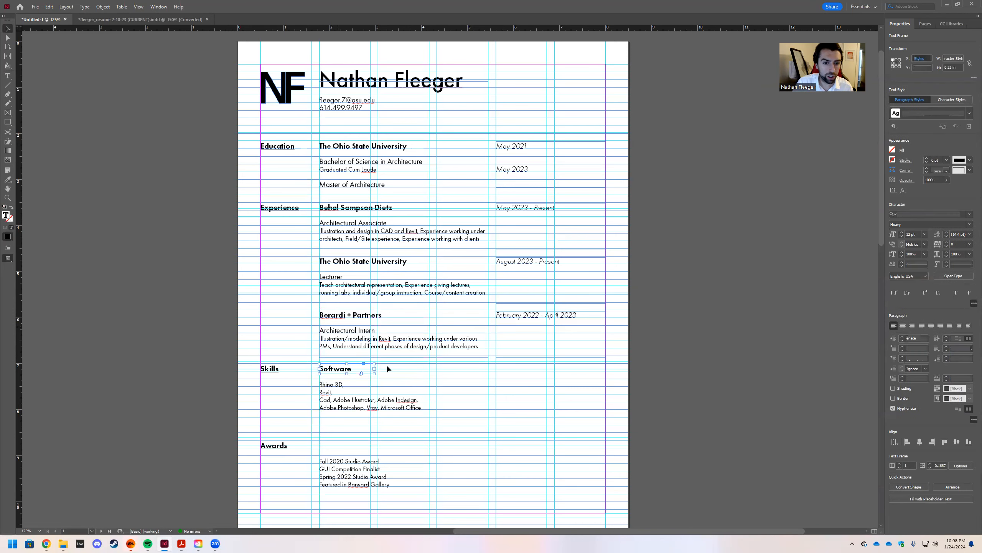
{"action": "left_click_drag", "start_coordinate": [338, 370], "coordinate": [387, 379]}
{"action": "key", "text": "ctrl+z"}
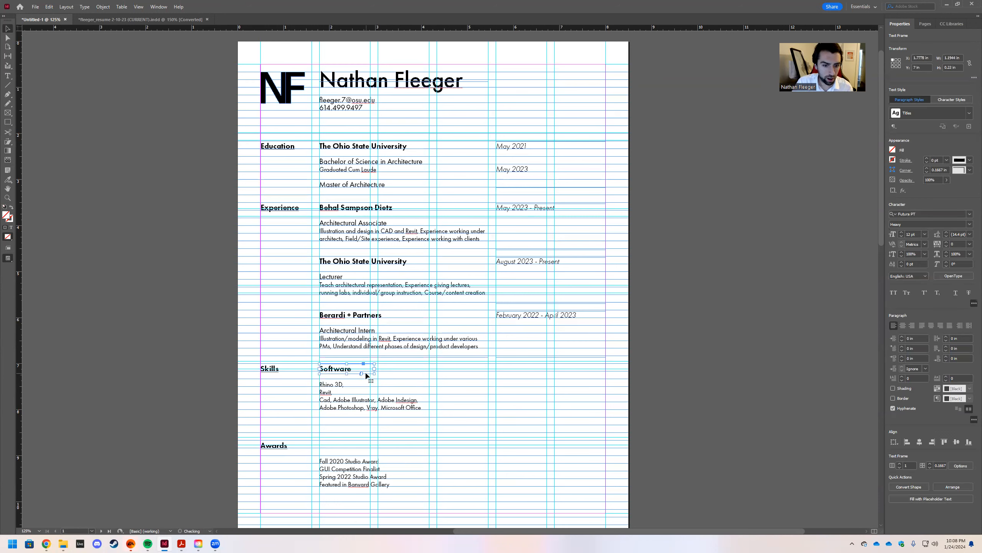
{"action": "key", "text": "ctrl+z"}
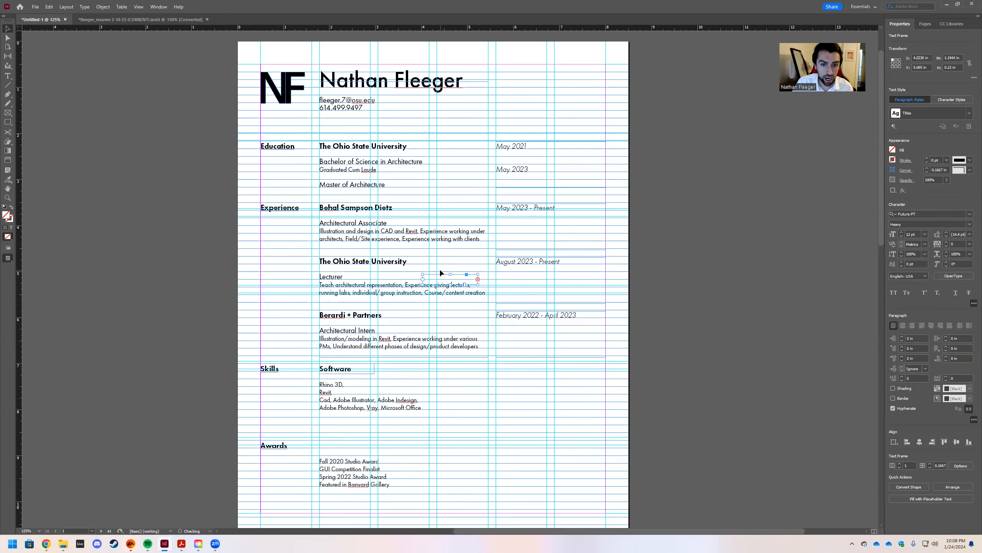
{"action": "left_click_drag", "start_coordinate": [443, 277], "coordinate": [457, 365]}
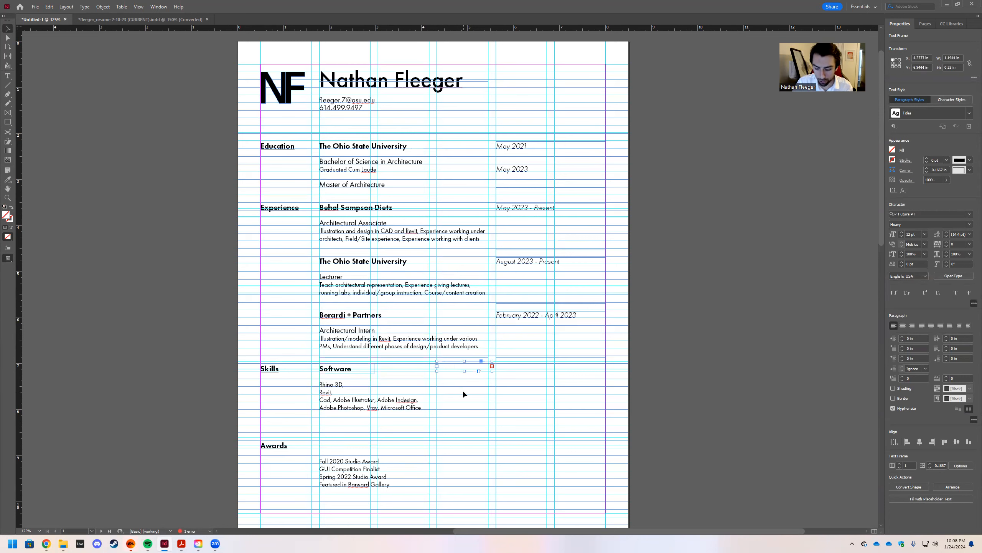
{"action": "key", "text": "Down"}
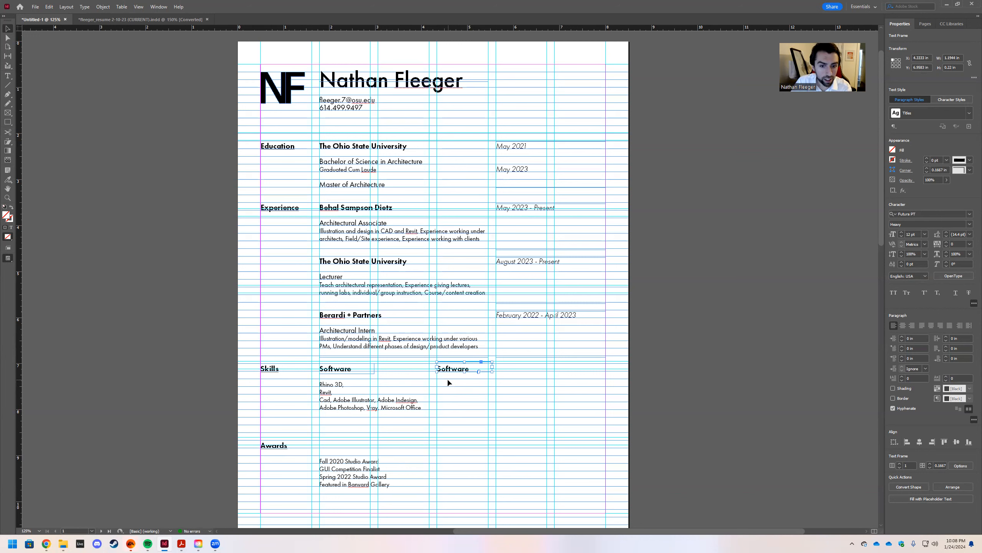
Retype the copied subheading as 'Hardware'.
{"action": "double_click", "coordinate": [477, 372]}
{"action": "double_click", "coordinate": [477, 371]}
{"action": "key", "text": "Right"}
{"action": "type", "text": "Hardware"}
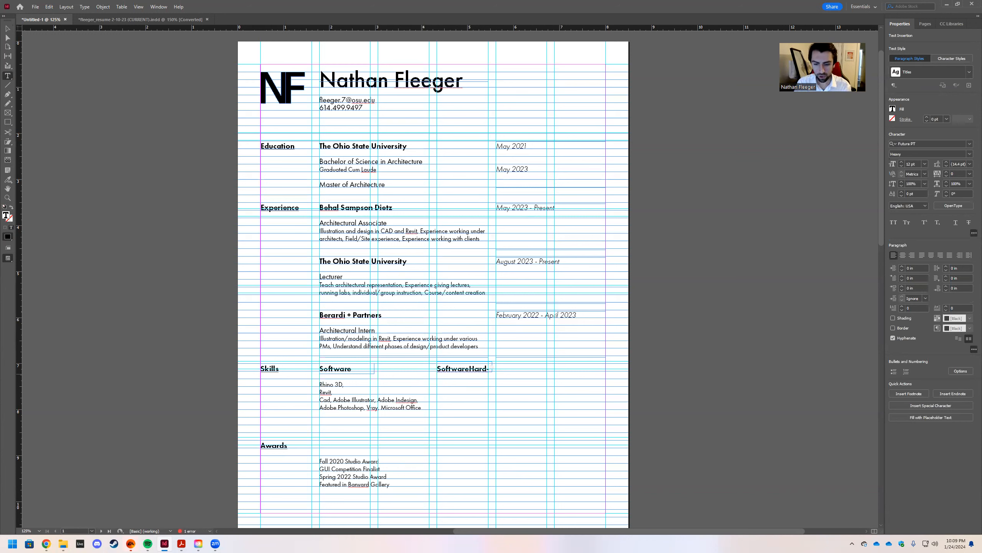
{"action": "left_click", "coordinate": [469, 370]}
{"action": "key", "text": "BackSpace"}
{"action": "key", "text": "BackSpace"}
{"action": "key", "text": "BackSpace"}
{"action": "key", "text": "BackSpace"}
{"action": "key", "text": "BackSpace"}
{"action": "key", "text": "BackSpace"}
{"action": "key", "text": "BackSpace"}
{"action": "key", "text": "BackSpace"}
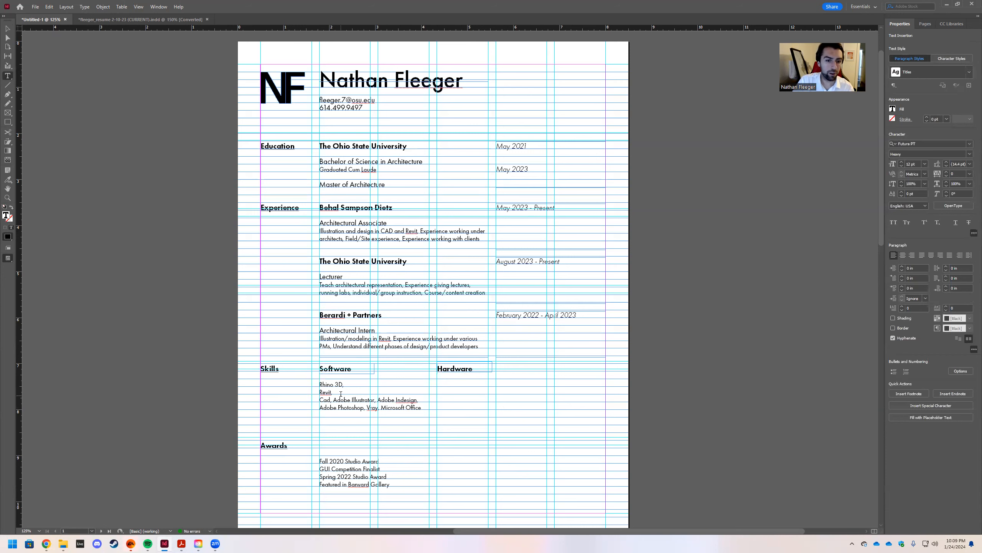
{"action": "left_click", "coordinate": [356, 384]}
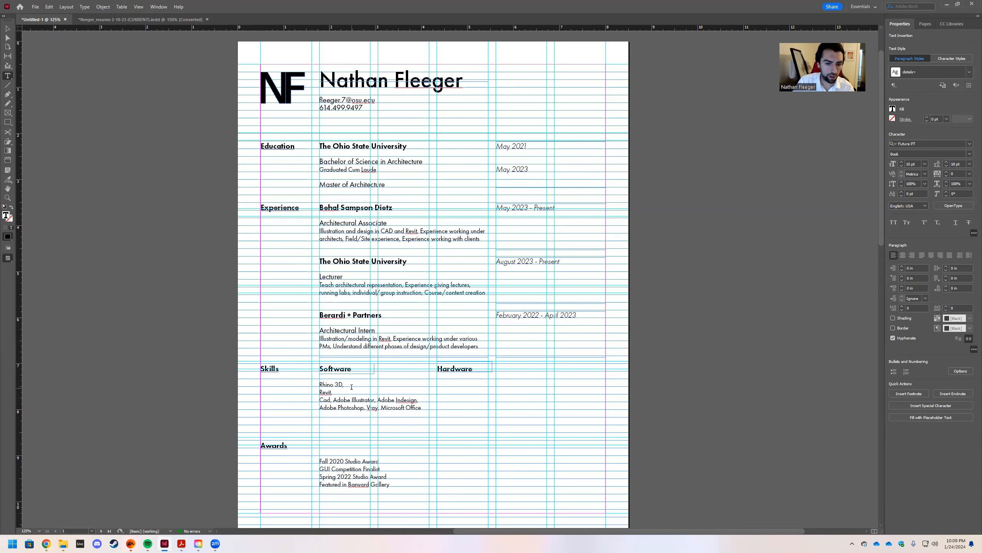
Remove the stray space after Rhino 3D and correct Cad to AutoCad.
{"action": "key", "text": "BackSpace"}
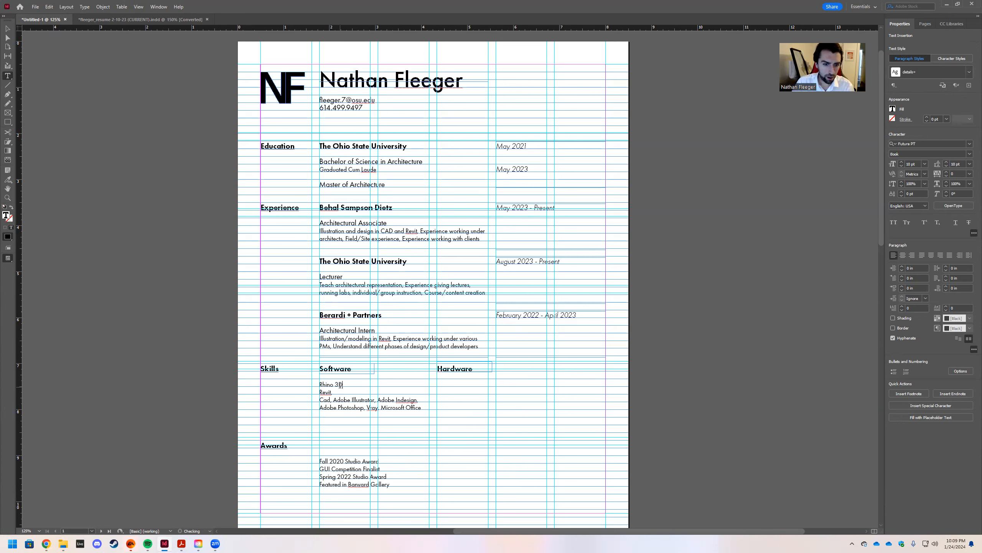
{"action": "left_click", "coordinate": [342, 406]}
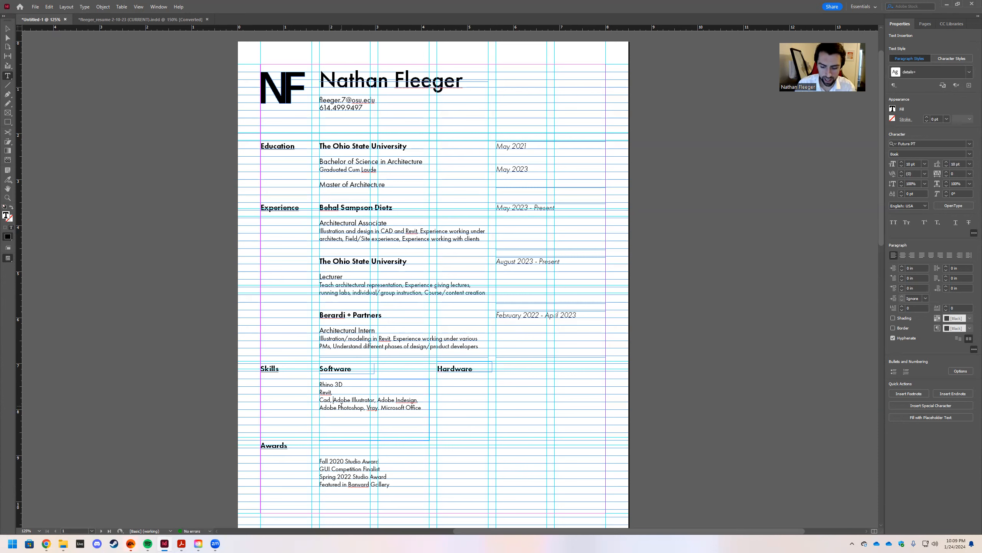
{"action": "left_click", "coordinate": [320, 400]}
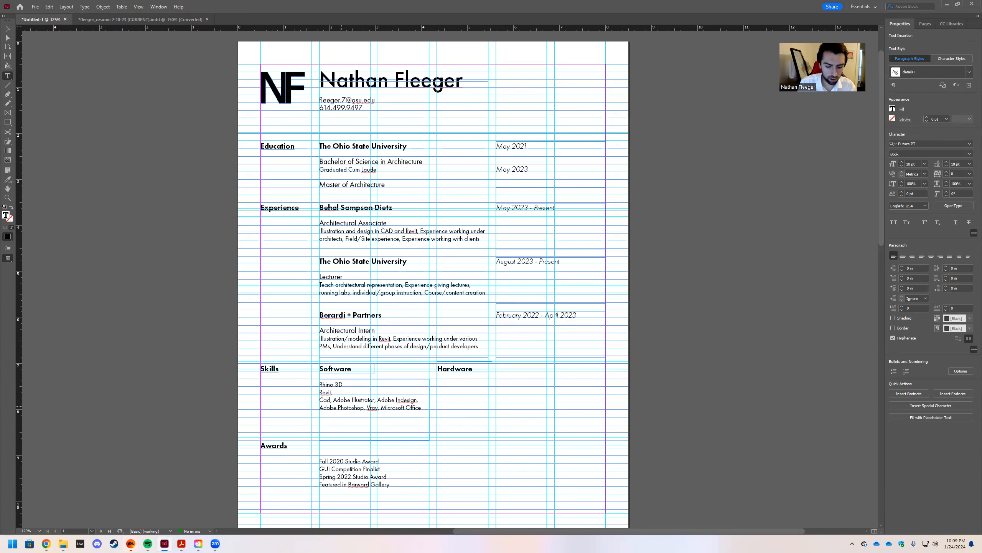
{"action": "type", "text": "Auto"}
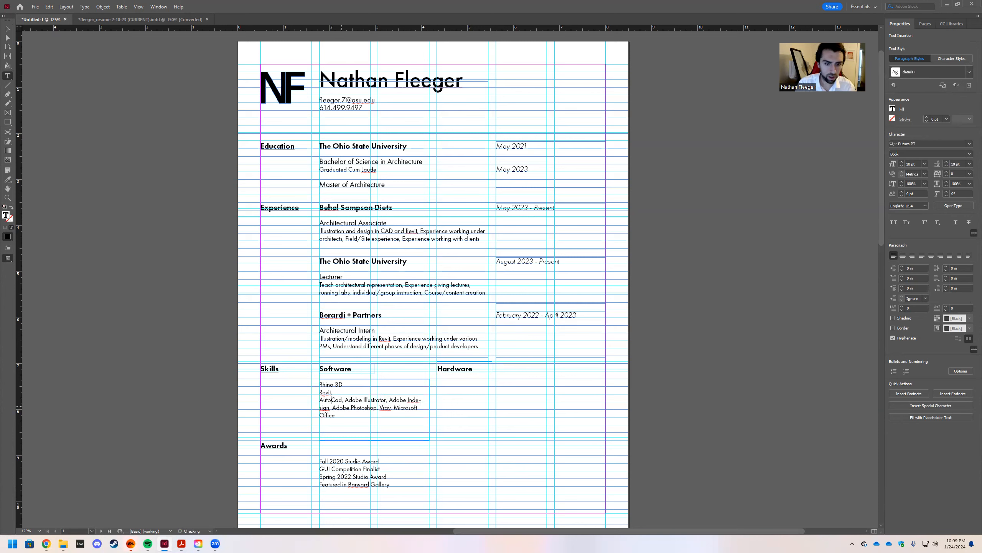
Break the Software list into one item per line, deleting the commas after Vray, Indesign and Adobe Photoshop.
{"action": "left_click", "coordinate": [345, 400]}
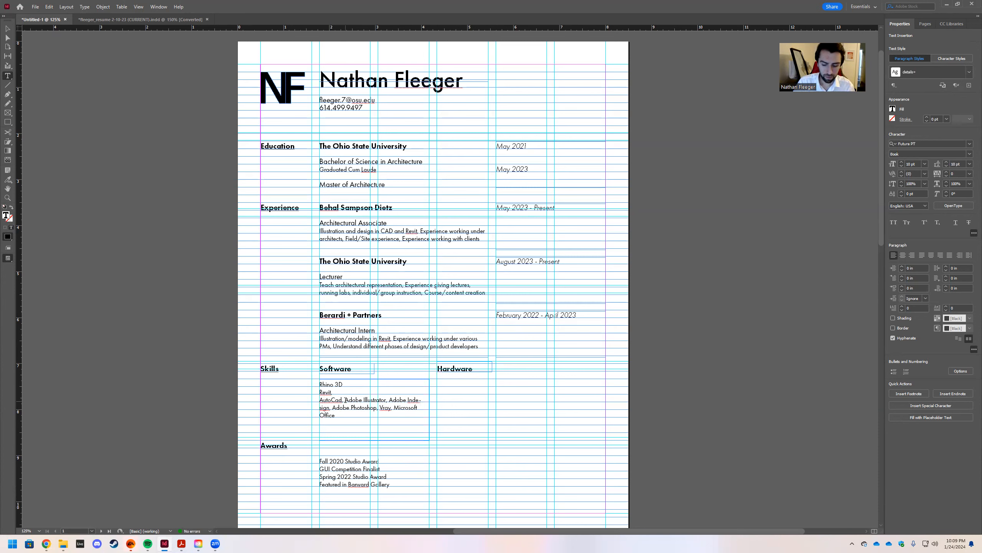
{"action": "key", "text": "Return"}
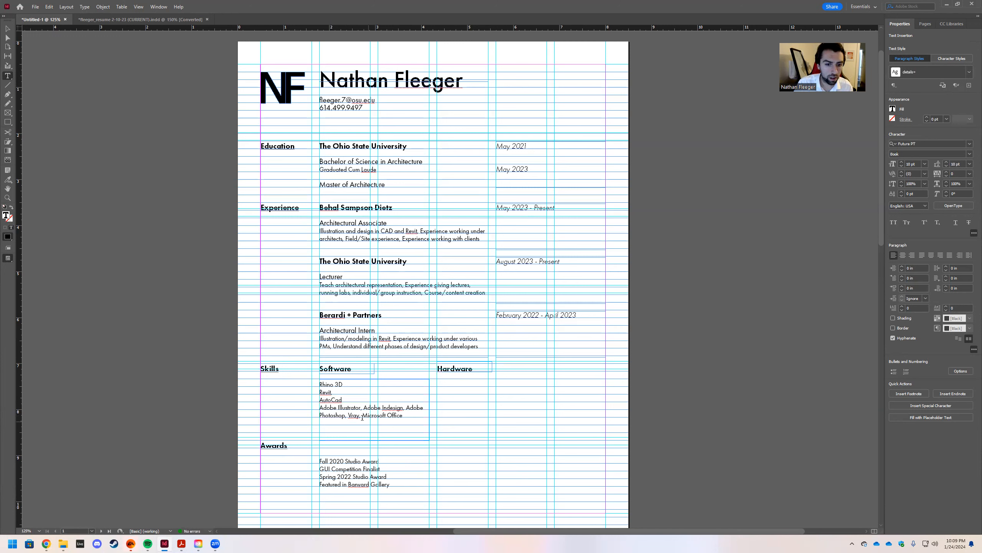
{"action": "key", "text": "Return"}
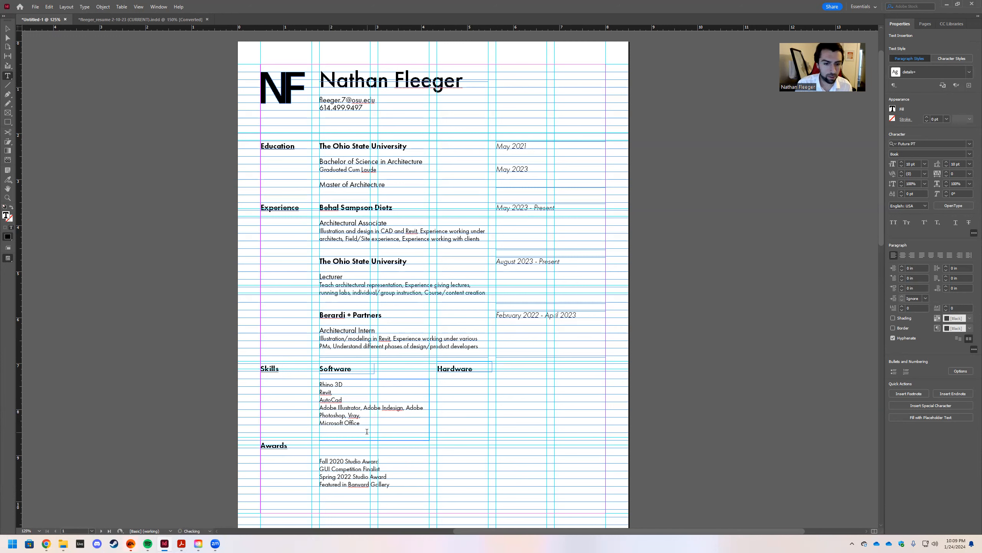
{"action": "key", "text": "Up"}
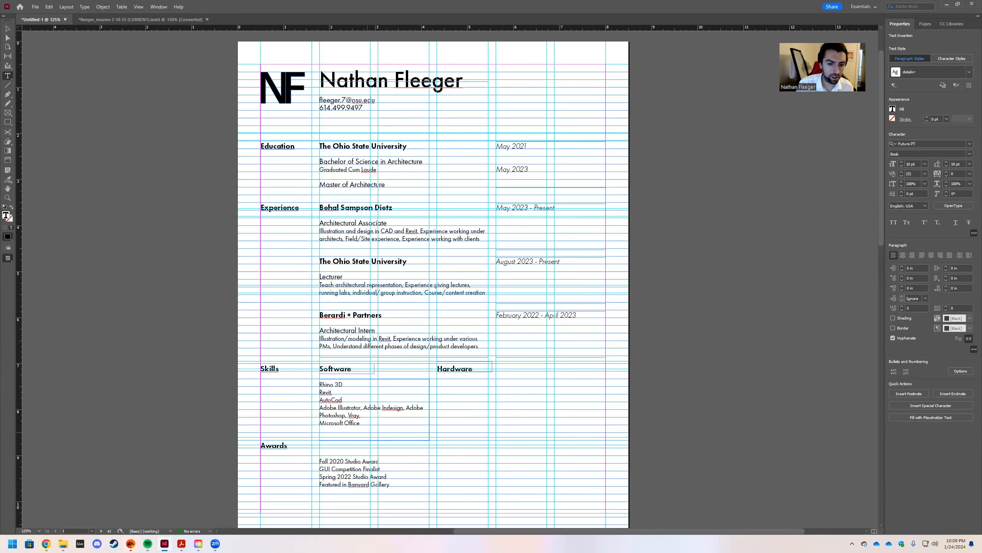
{"action": "key", "text": "Left"}
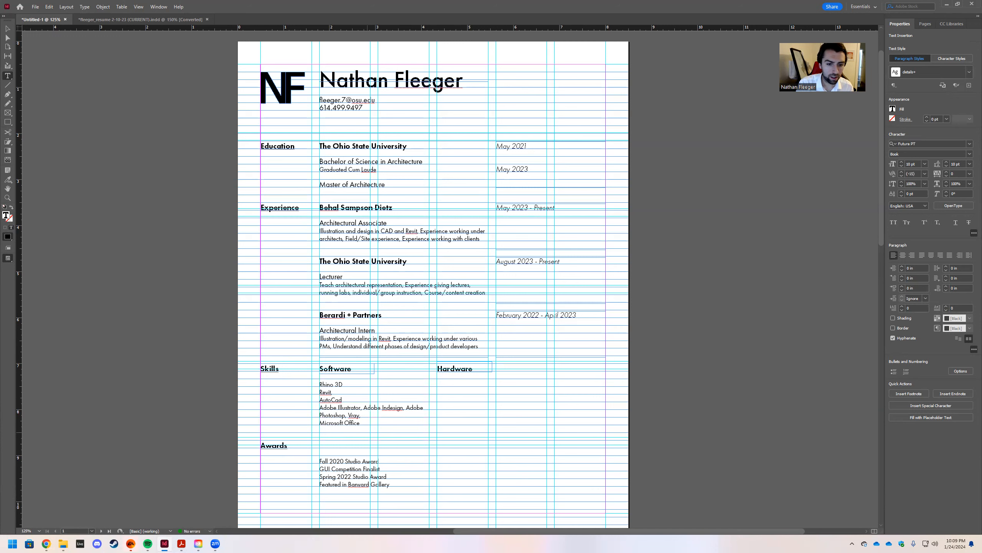
{"action": "key", "text": "BackSpace"}
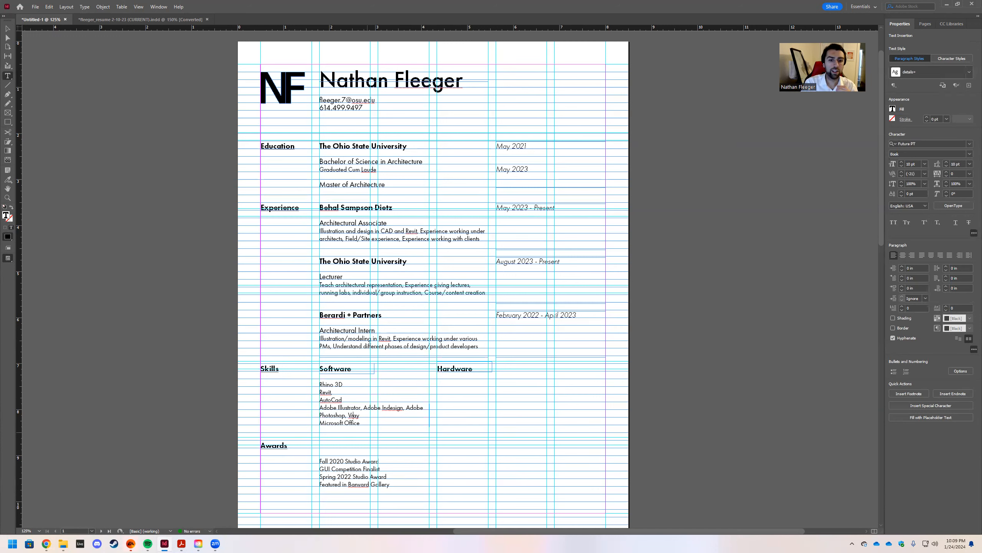
{"action": "key", "text": "Return"}
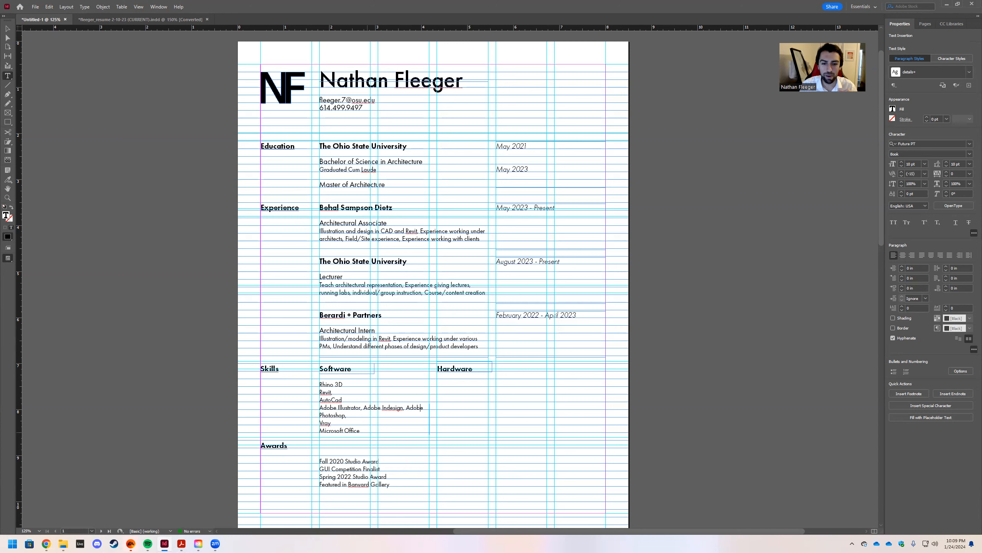
{"action": "key", "text": "BackSpace"}
{"action": "key", "text": "Return"}
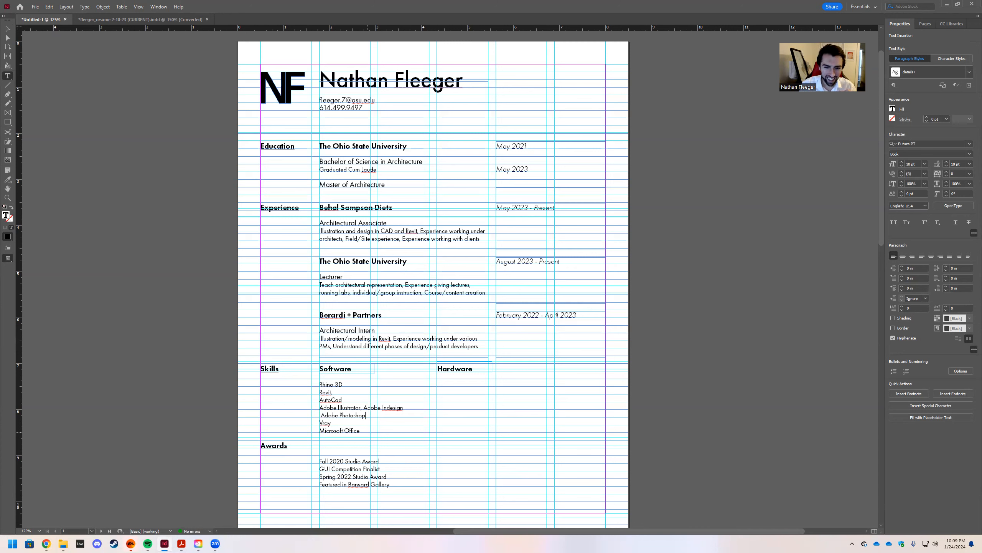
{"action": "key", "text": "BackSpace"}
{"action": "key", "text": "BackSpace"}
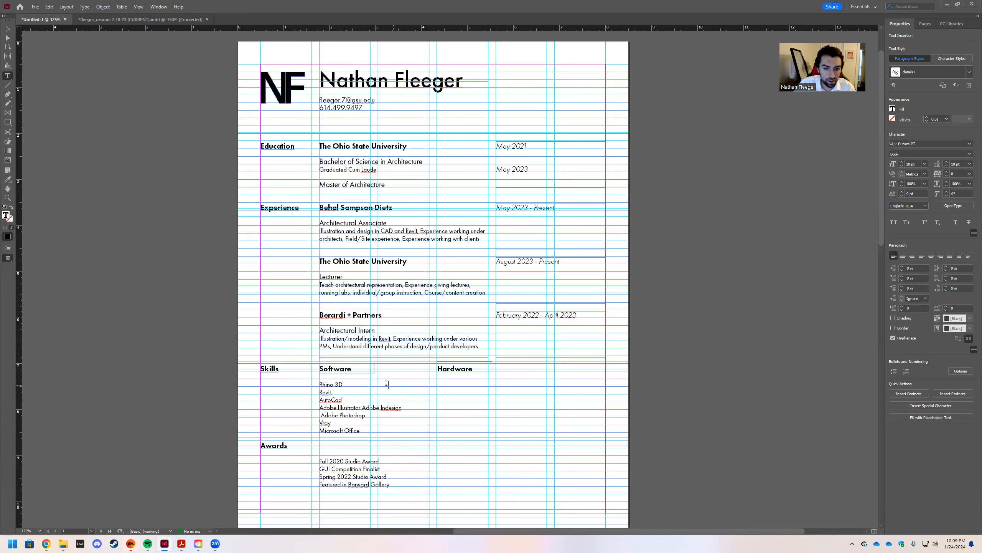
{"action": "key", "text": "BackSpace"}
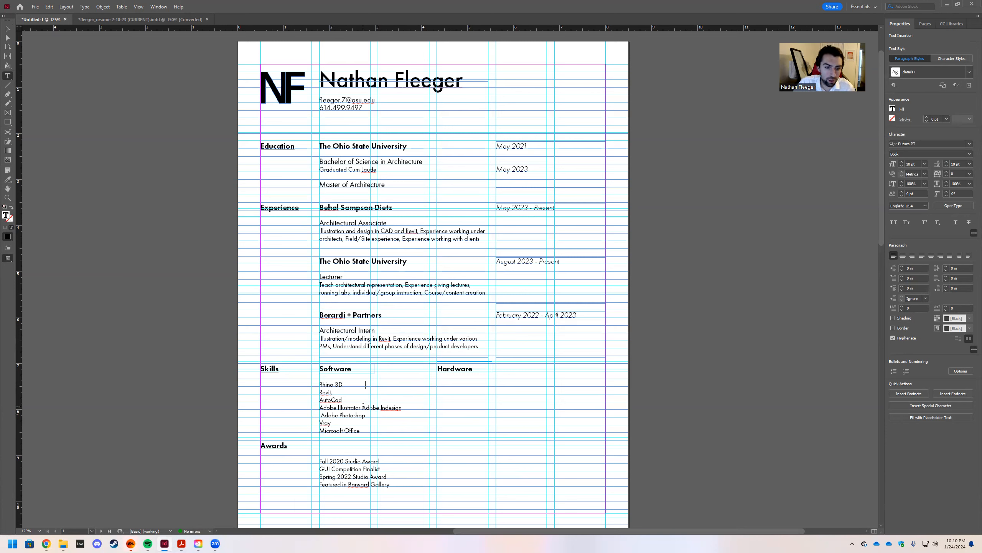
Replace the Adobe Indesign, Illustrator and Photoshop entries with a single Adobe Suite line.
{"action": "left_click_drag", "start_coordinate": [362, 405], "coordinate": [404, 409]}
{"action": "key", "text": "BackSpace"}
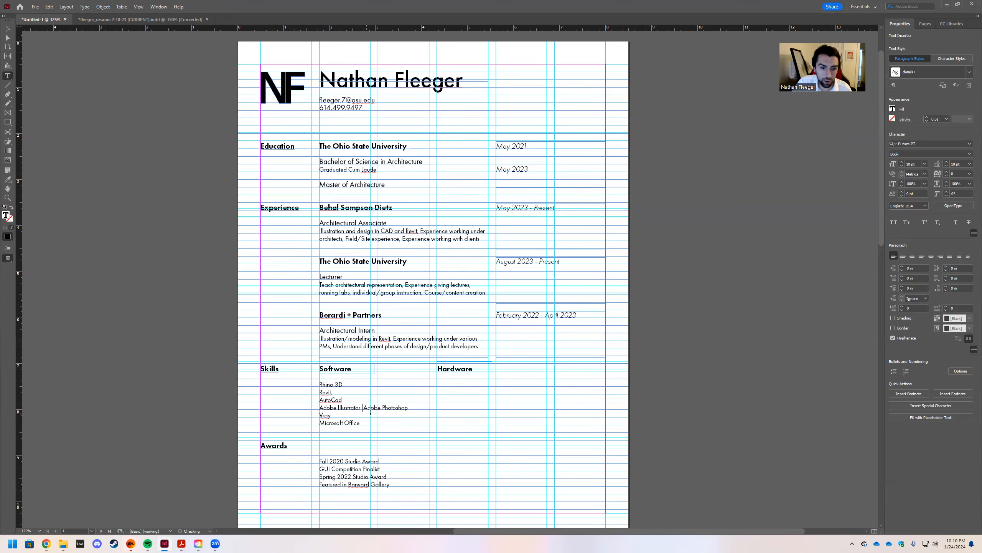
{"action": "left_click_drag", "start_coordinate": [409, 408], "coordinate": [341, 402]}
{"action": "type", "text": "Suite"}
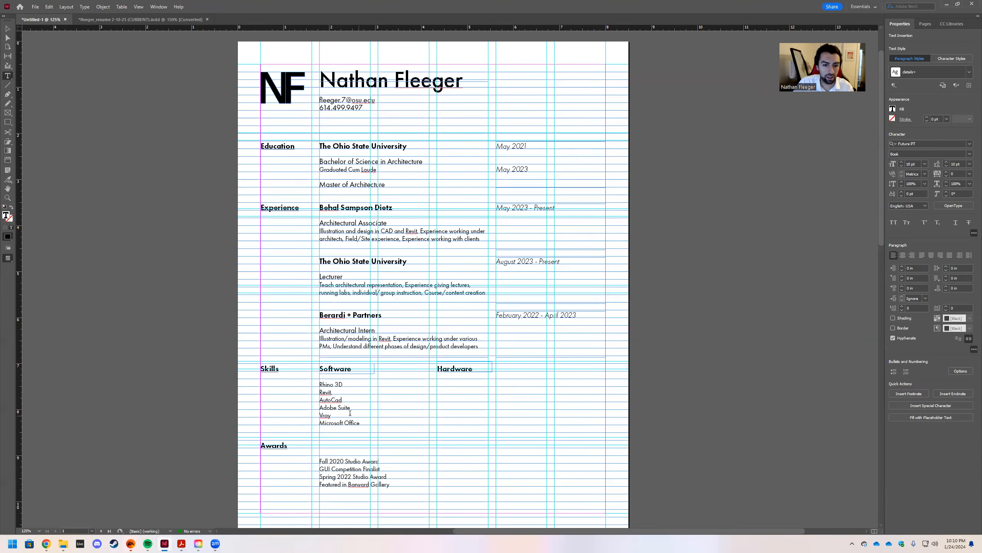
Add Enscape on its own line after Vray.
{"action": "left_click", "coordinate": [346, 414]}
{"action": "key", "text": "Return"}
{"action": "type", "text": "Enscape"}
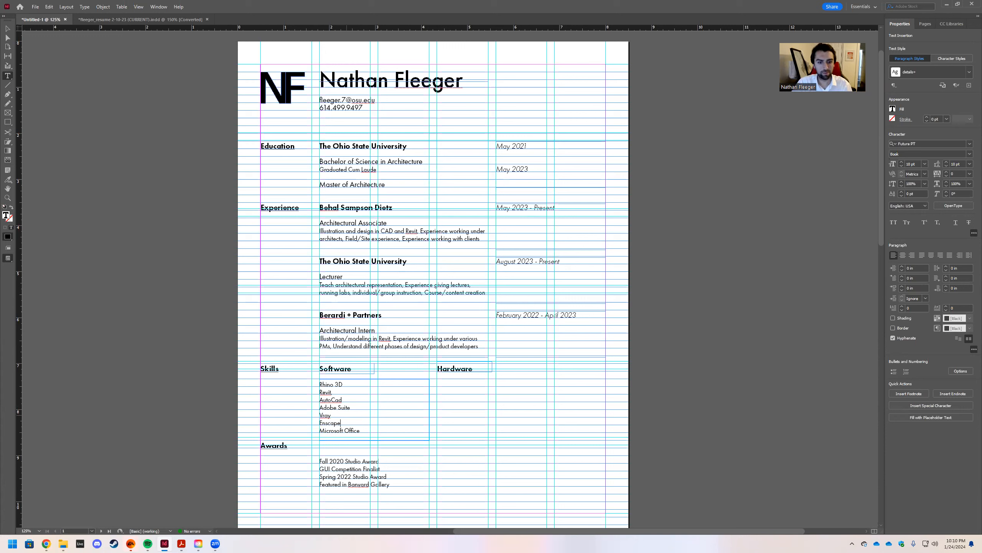
Narrow the Software list frame to fit its column guide.
{"action": "left_click", "coordinate": [10, 30]}
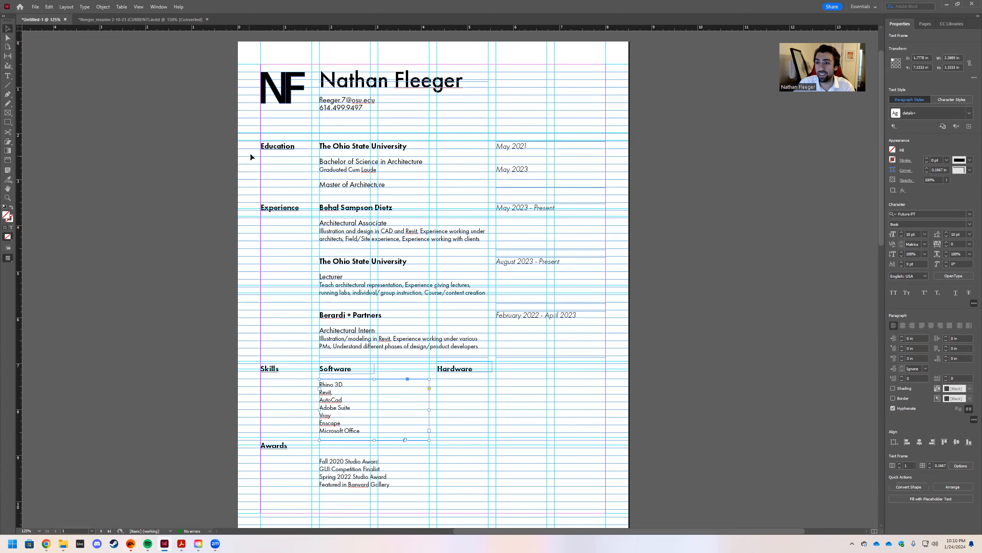
{"action": "left_click_drag", "start_coordinate": [429, 409], "coordinate": [378, 409]}
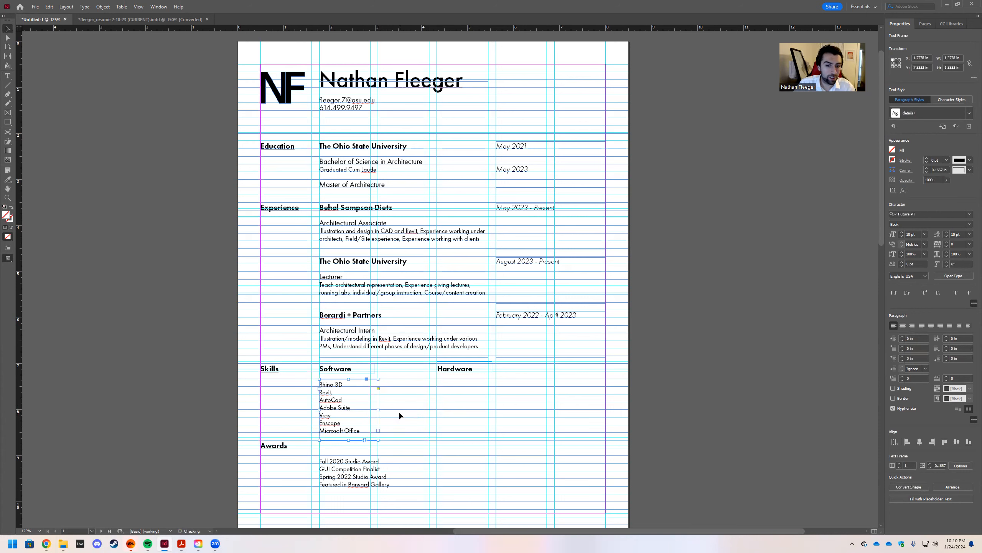
{"action": "left_click", "coordinate": [400, 415]}
{"action": "left_click", "coordinate": [332, 384]}
{"action": "left_click", "coordinate": [439, 383]}
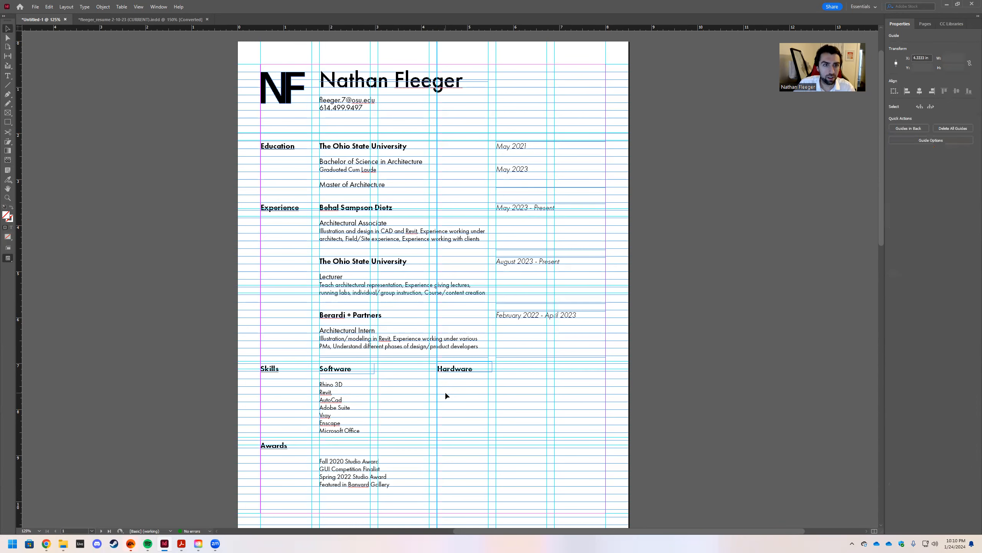
Paste a copy of the list under Hardware and retype it as Laser Cutter, 3D Printers, CNC Routers.
{"action": "key", "text": "ctrl+v"}
{"action": "left_click_drag", "start_coordinate": [452, 260], "coordinate": [455, 390]}
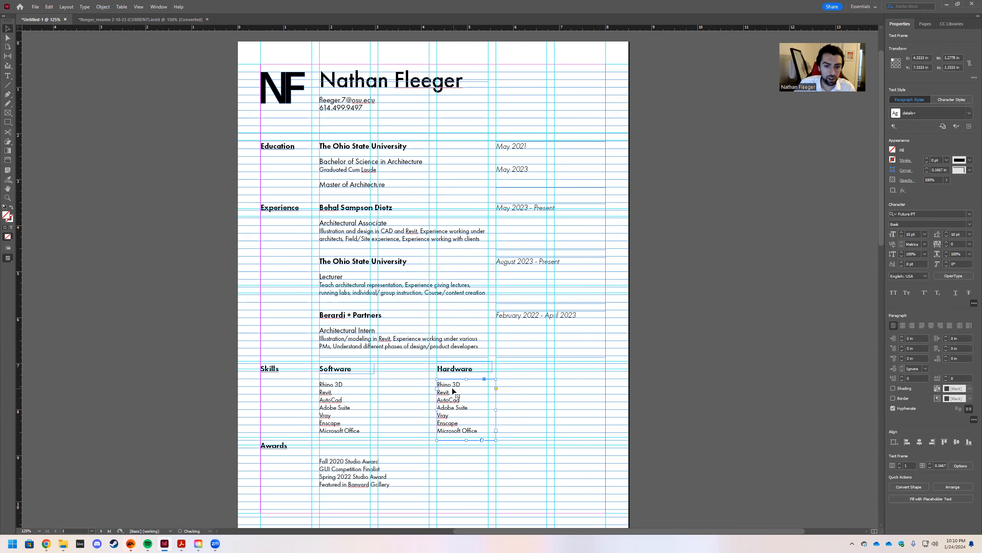
{"action": "double_click", "coordinate": [450, 389]}
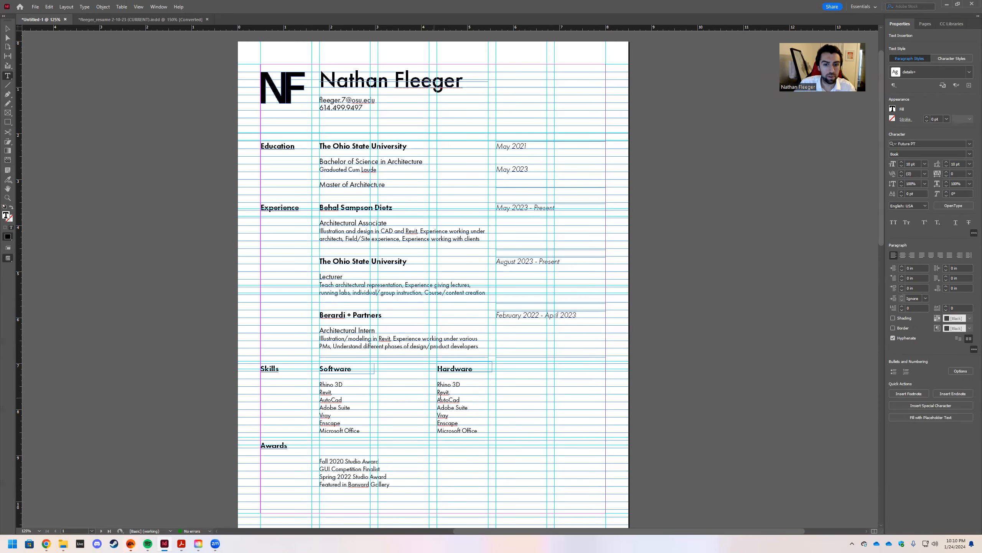
{"action": "left_click_drag", "start_coordinate": [480, 430], "coordinate": [436, 389]}
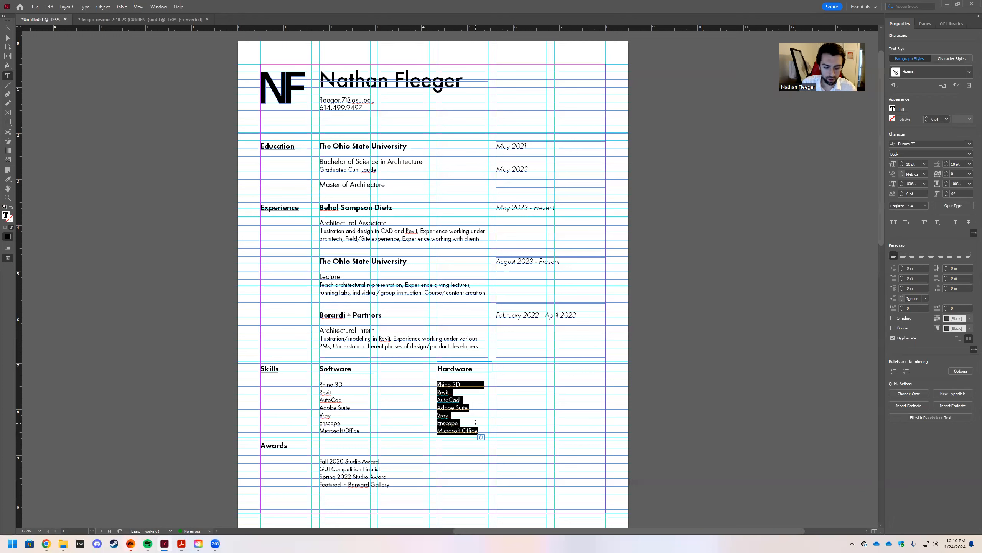
{"action": "type", "text": "Laser Cutter"}
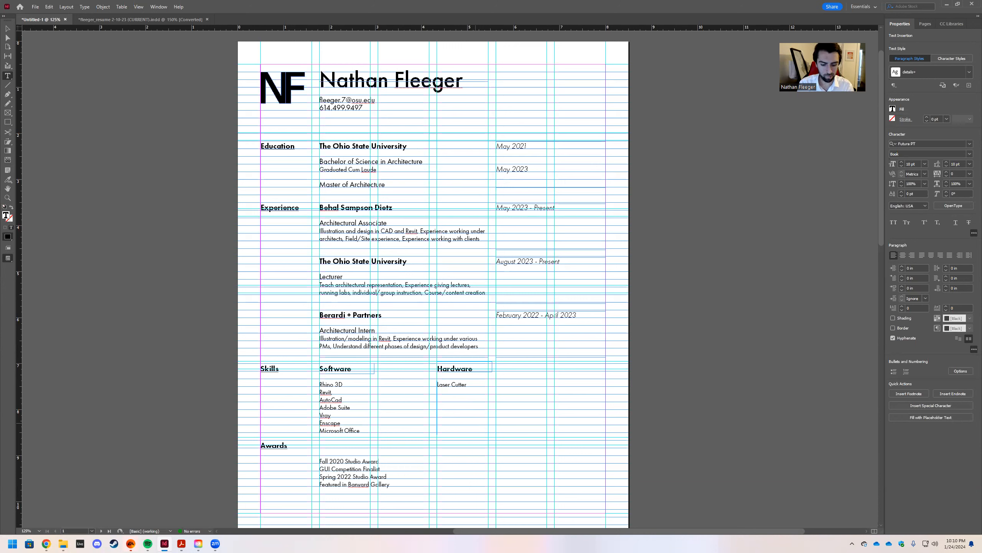
{"action": "type", "text": "3D Printers C"}
{"action": "type", "text": "NC Router"}
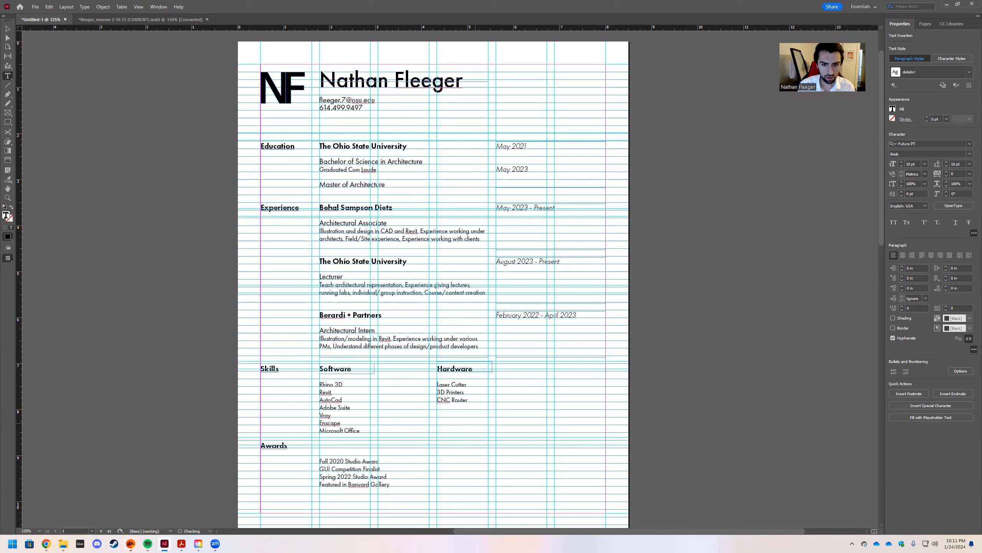
{"action": "type", "text": "s"}
{"action": "key", "text": "Return"}
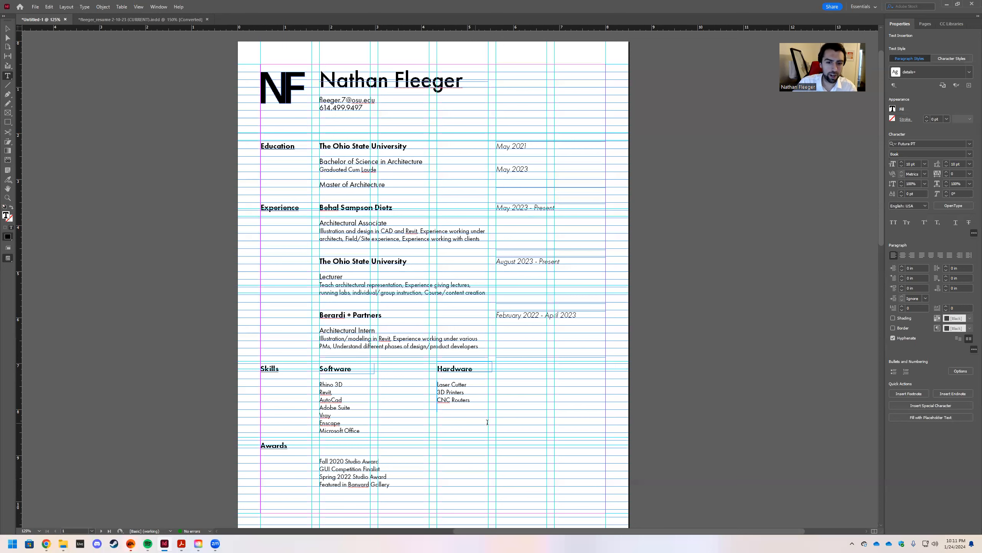
{"action": "left_click", "coordinate": [8, 28]}
Nudge the horizontal guide beside Awards up to 8.75 in.
{"action": "left_click", "coordinate": [177, 181]}
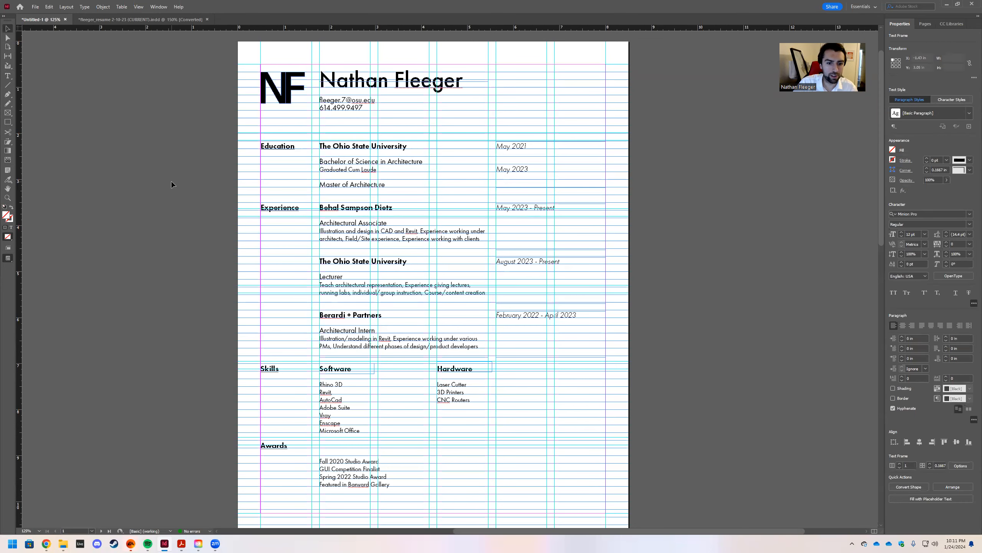
{"action": "left_click", "coordinate": [334, 447]}
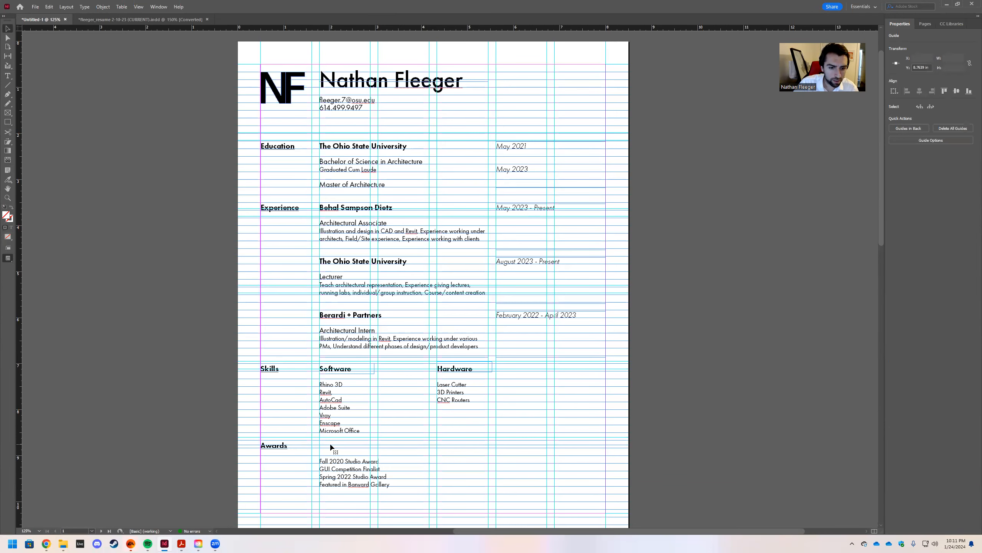
{"action": "left_click_drag", "start_coordinate": [331, 448], "coordinate": [309, 448]}
Place a copy of The Ohio State University heading beside Awards.
{"action": "left_click", "coordinate": [353, 262]}
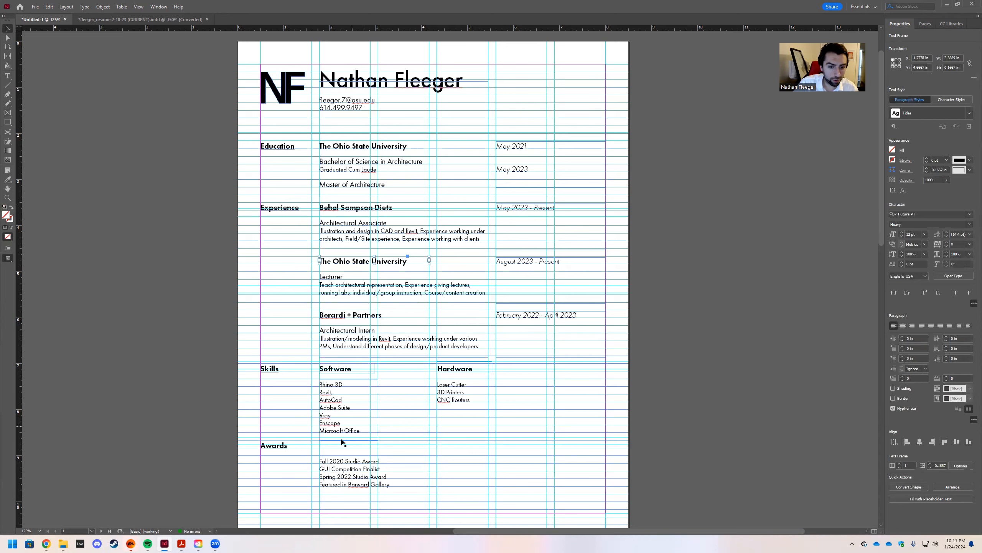
{"action": "left_click", "coordinate": [327, 449]}
{"action": "left_click", "coordinate": [467, 279]}
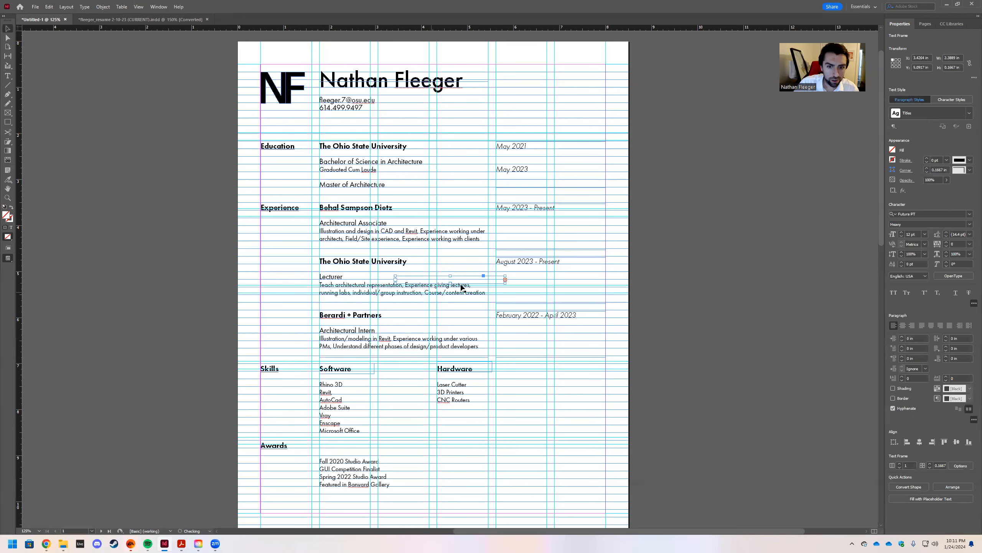
{"action": "left_click_drag", "start_coordinate": [467, 280], "coordinate": [389, 447]}
{"action": "left_click", "coordinate": [460, 455]}
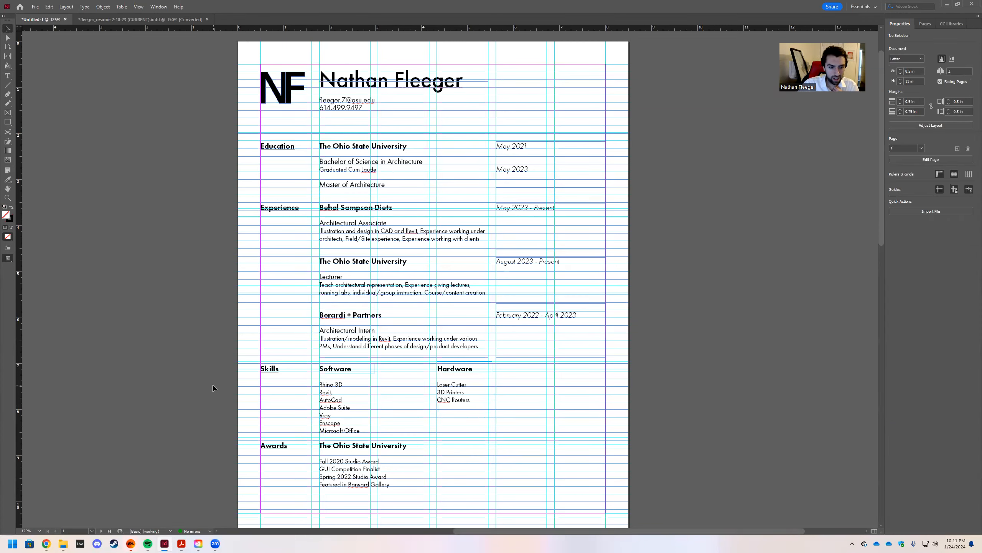
Switch to Preview mode and scroll through the résumé to review it.
{"action": "key", "text": "w"}
{"action": "scroll", "coordinate": [255, 291], "scroll_direction": "down", "scroll_amount": 2}
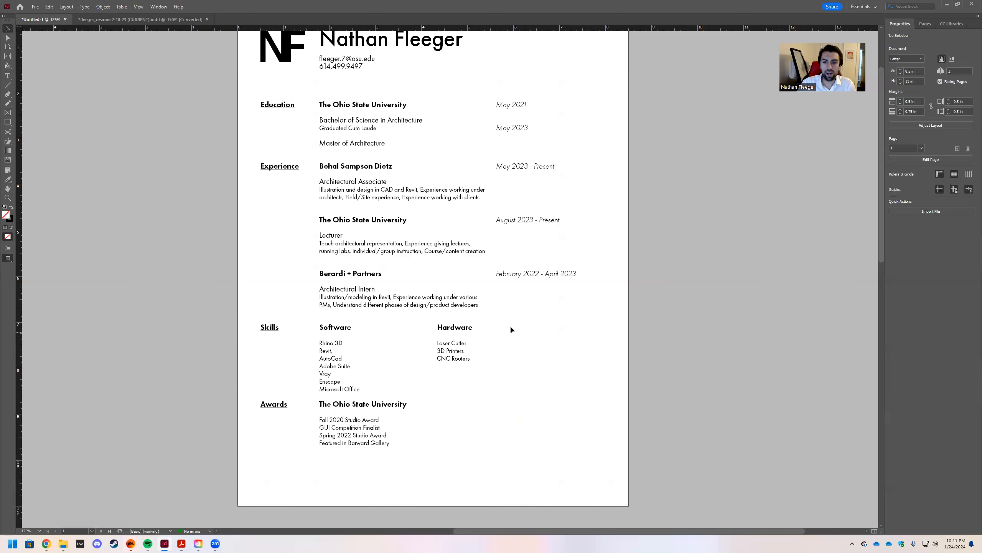
{"action": "scroll", "coordinate": [535, 409], "scroll_direction": "up", "scroll_amount": 2}
{"action": "scroll", "coordinate": [536, 410], "scroll_direction": "down", "scroll_amount": 1}
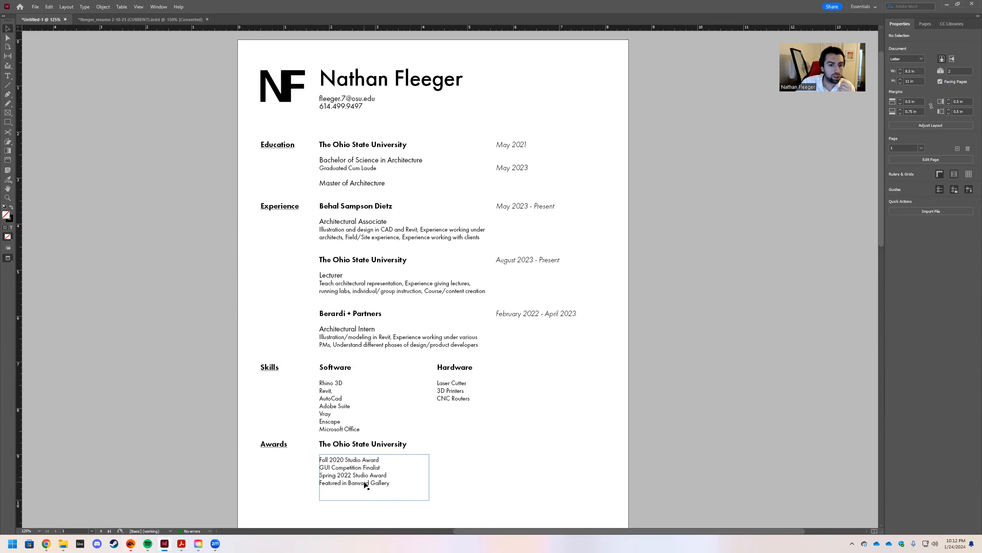
Retype the Awards subheading as 'The Knowlton School of Architecture'.
{"action": "double_click", "coordinate": [399, 447]}
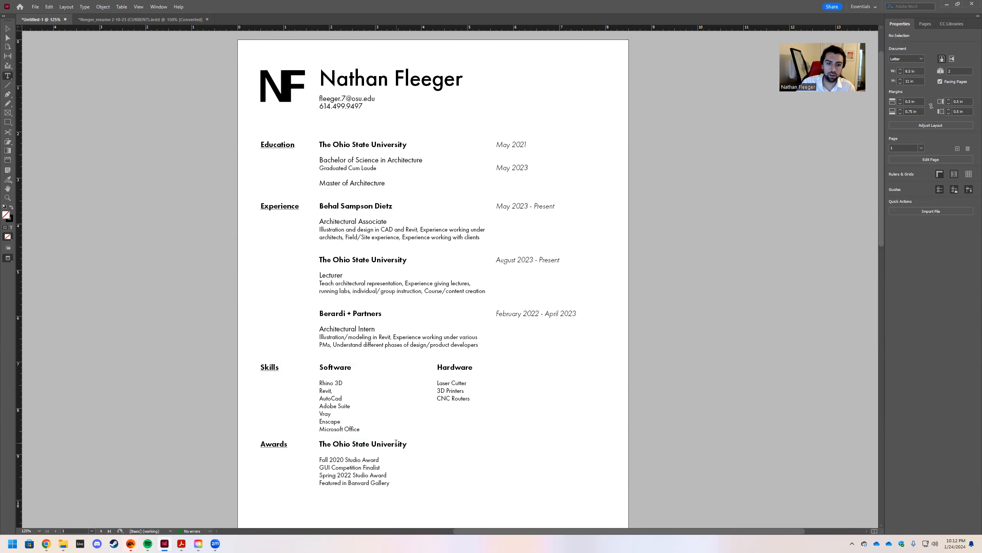
{"action": "left_click_drag", "start_coordinate": [408, 444], "coordinate": [310, 445]}
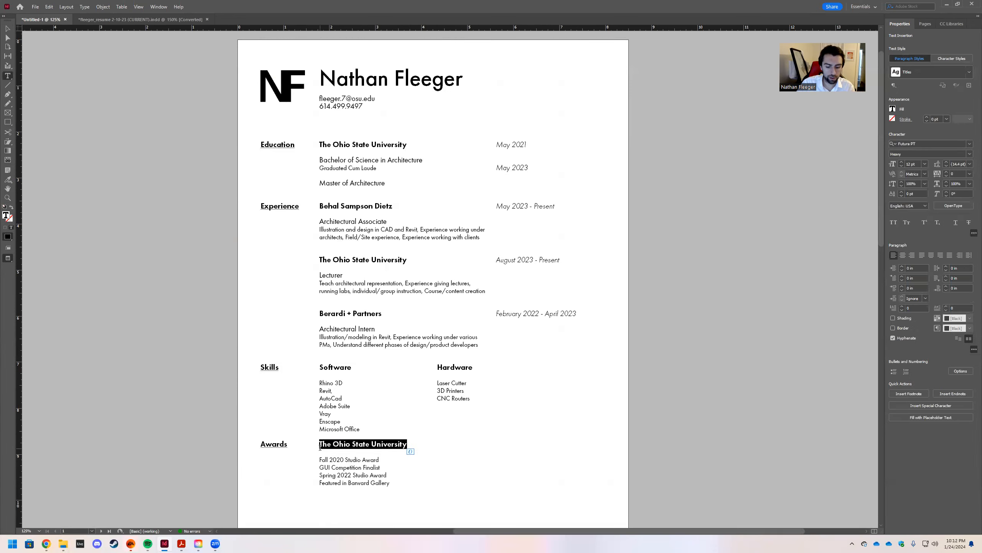
{"action": "type", "text": "Th"}
{"action": "type", "text": "e Knowlton"}
{"action": "type", "text": " Scho"}
{"action": "type", "text": "ol "}
{"action": "type", "text": "of Archi"}
{"action": "type", "text": "te"}
{"action": "type", "text": "cture"}
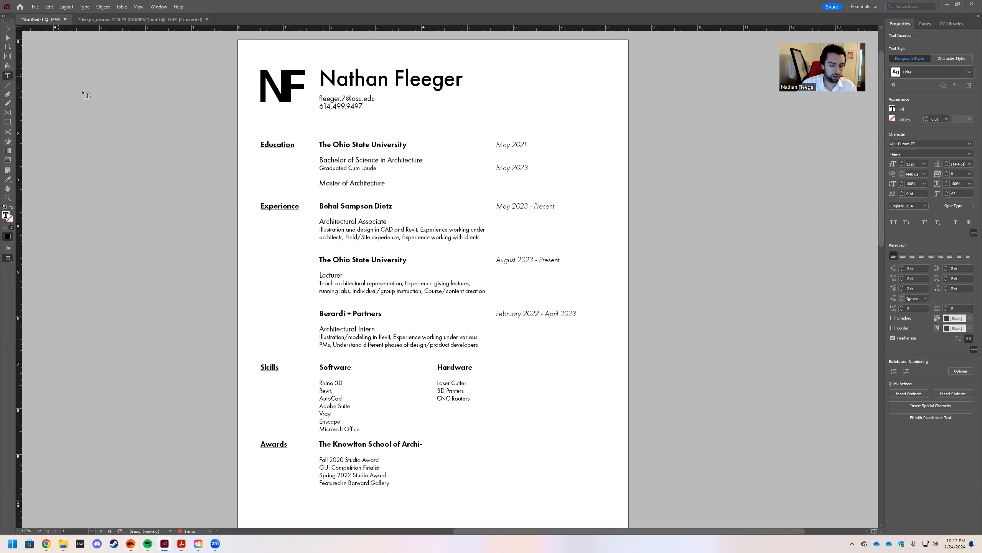
{"action": "left_click", "coordinate": [8, 29]}
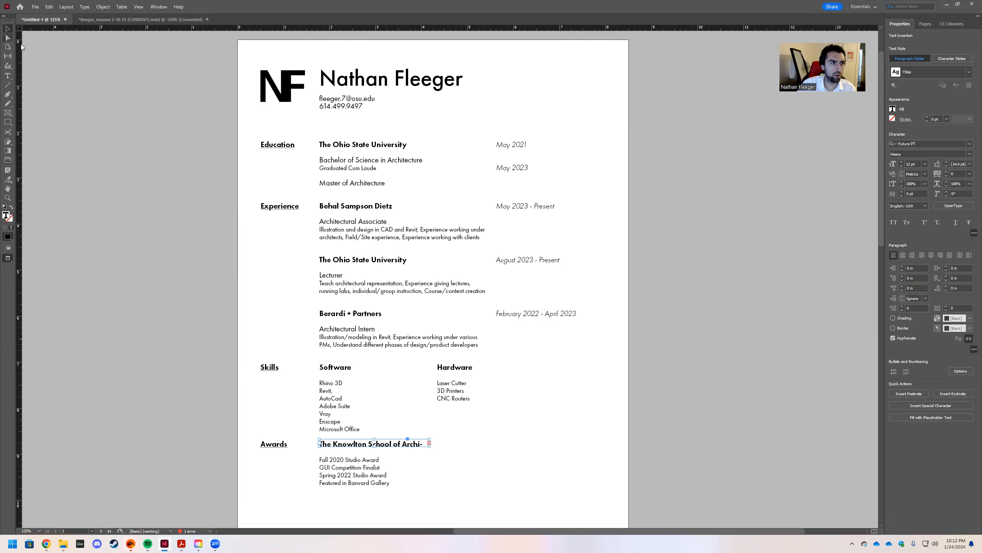
Turn guides back on and widen the subheading frame so the name fits on one line.
{"action": "key", "text": "w"}
{"action": "left_click", "coordinate": [428, 446]}
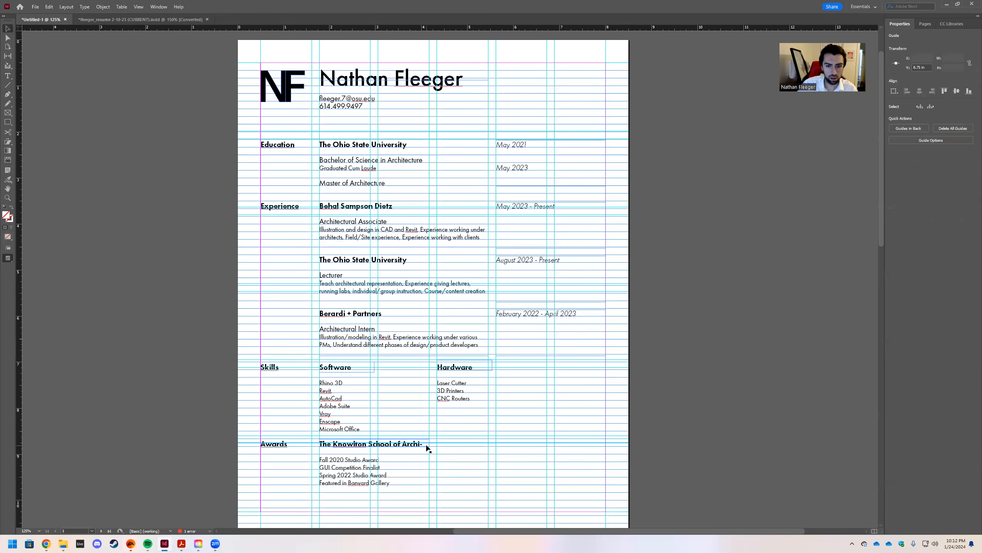
{"action": "left_click_drag", "start_coordinate": [430, 444], "coordinate": [516, 435]}
{"action": "left_click", "coordinate": [517, 432]}
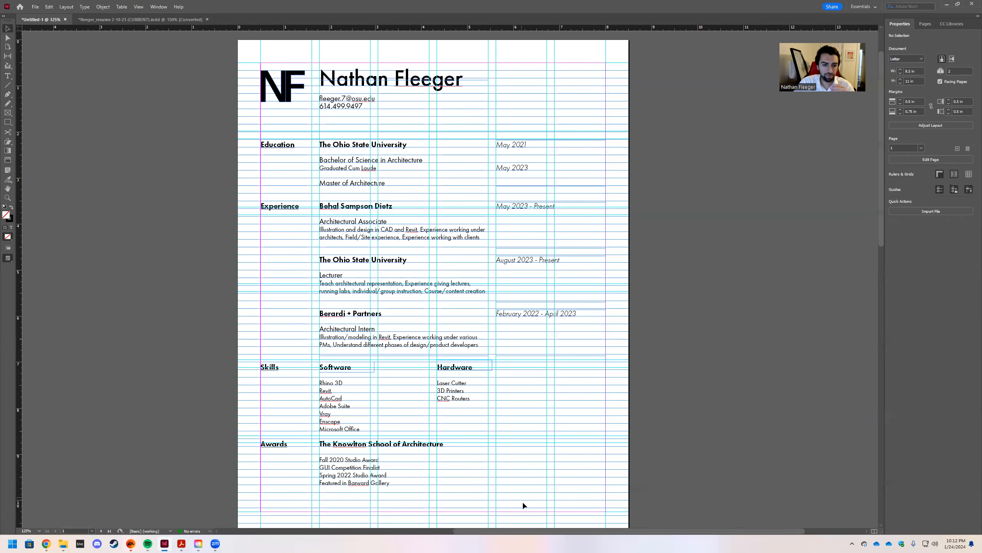
{"action": "left_click", "coordinate": [393, 489]}
{"action": "double_click", "coordinate": [352, 461]}
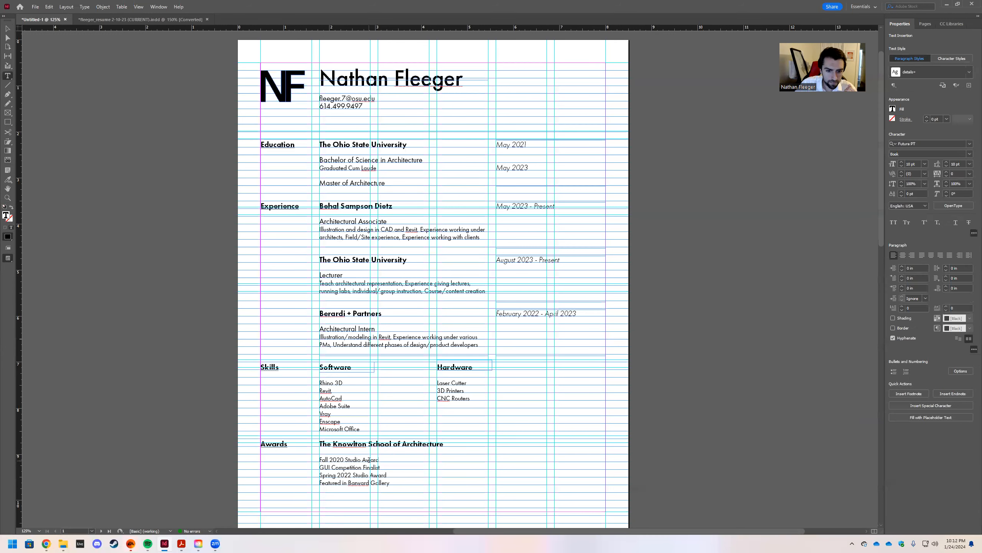
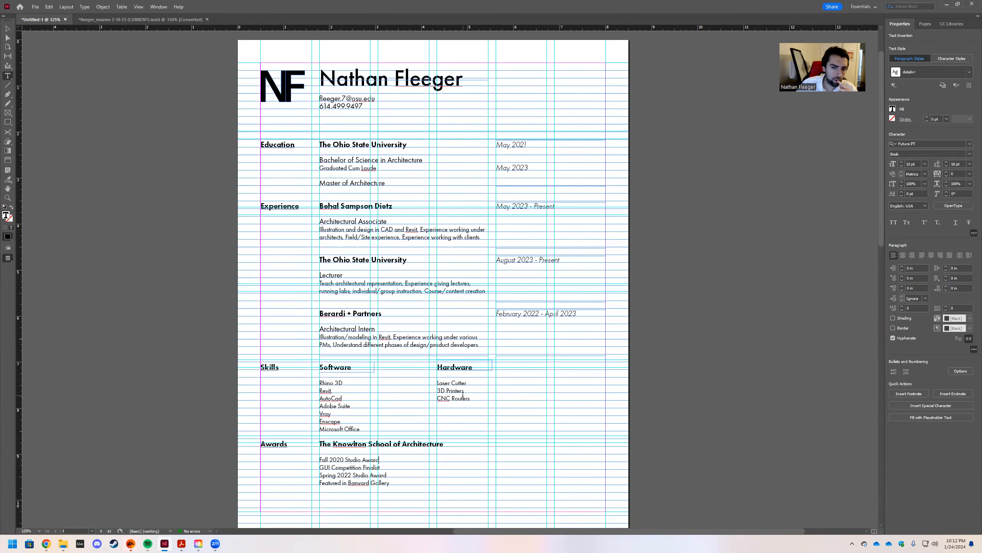
Duplicate the February 2022 - April 2023 date frame and move the copy onto the Awards entry line.
{"action": "left_click", "coordinate": [8, 28]}
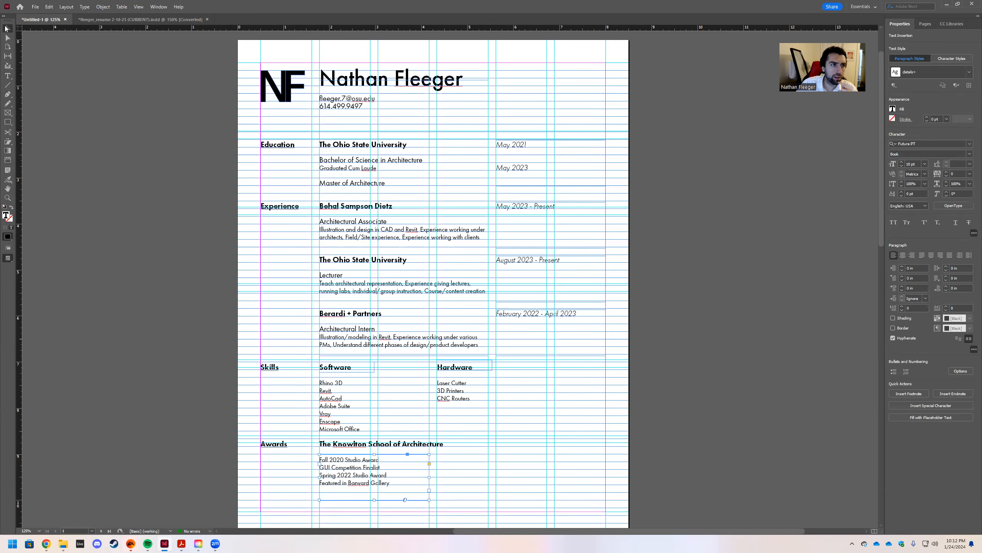
{"action": "left_click", "coordinate": [525, 315]}
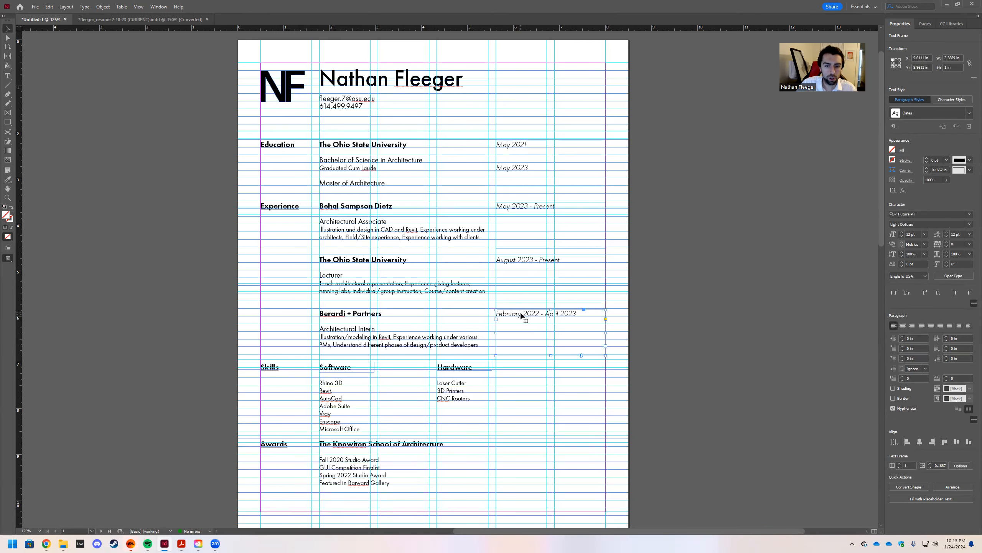
{"action": "key", "text": "ctrl+c"}
{"action": "key", "text": "ctrl+v"}
{"action": "left_click_drag", "start_coordinate": [460, 276], "coordinate": [495, 443]}
Retype the copied date as 'December 2020 - January 2023'.
{"action": "double_click", "coordinate": [516, 444]}
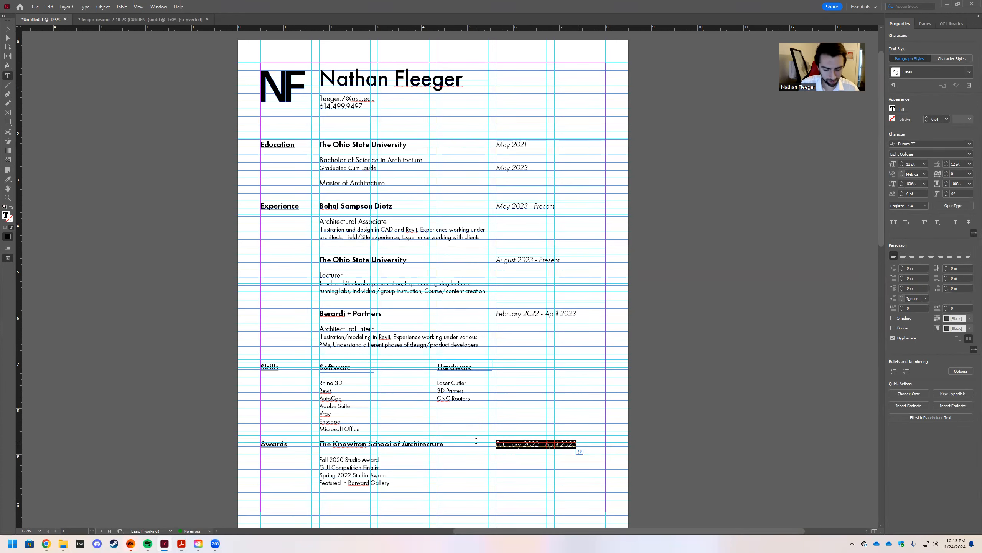
{"action": "type", "text": "N"}
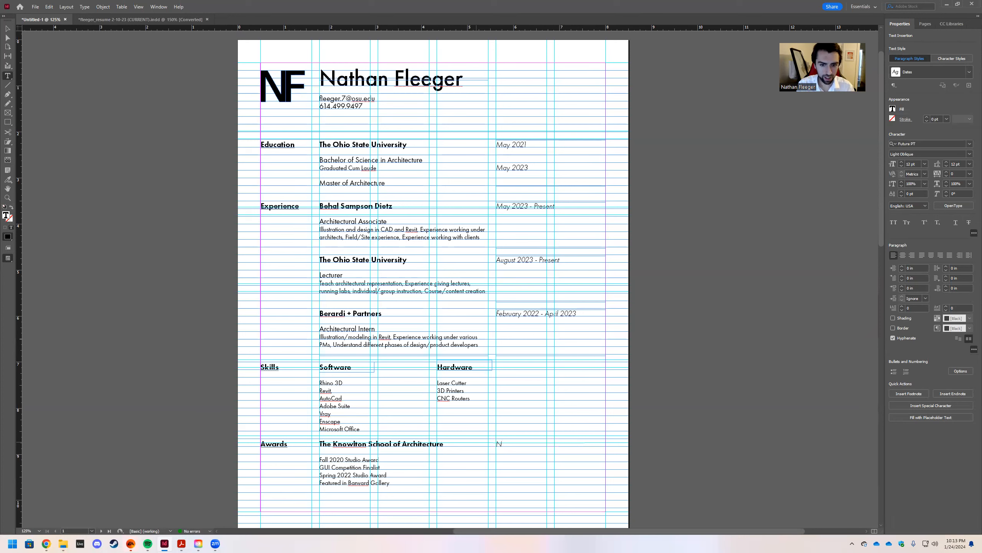
{"action": "type", "text": "ov"}
{"action": "key", "text": "BackSpace"}
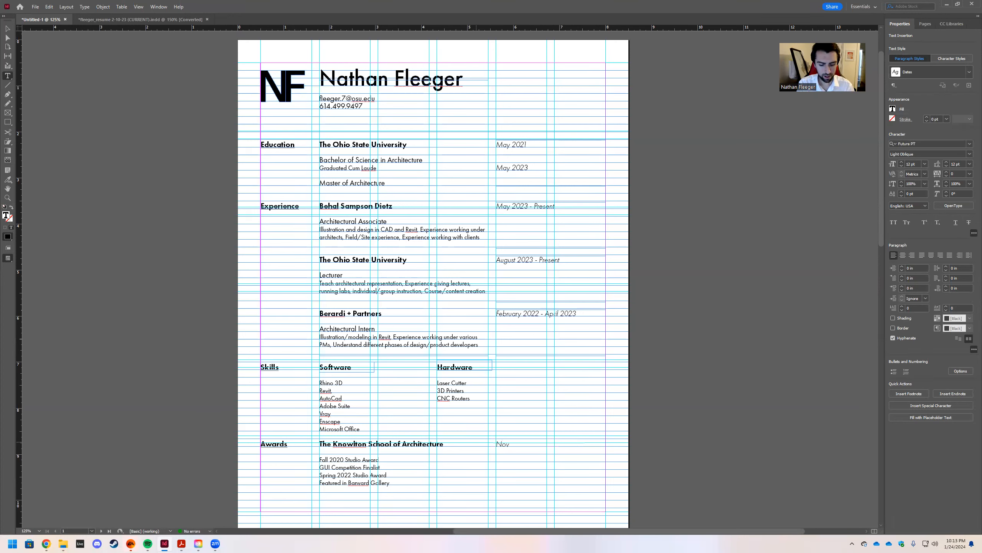
{"action": "type", "text": "Decembe"}
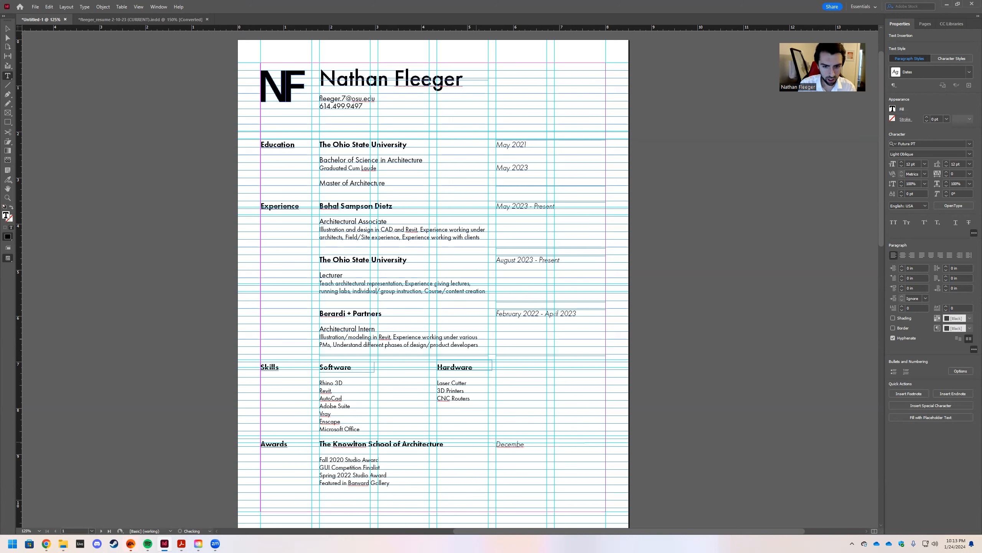
{"action": "type", "text": "r 2020 -"}
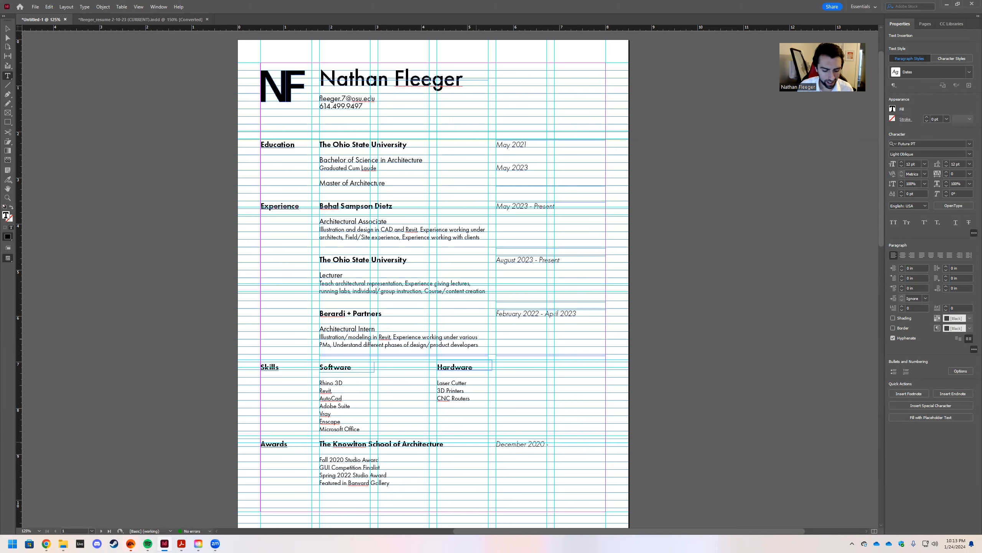
{"action": "type", "text": "anuary 2023"}
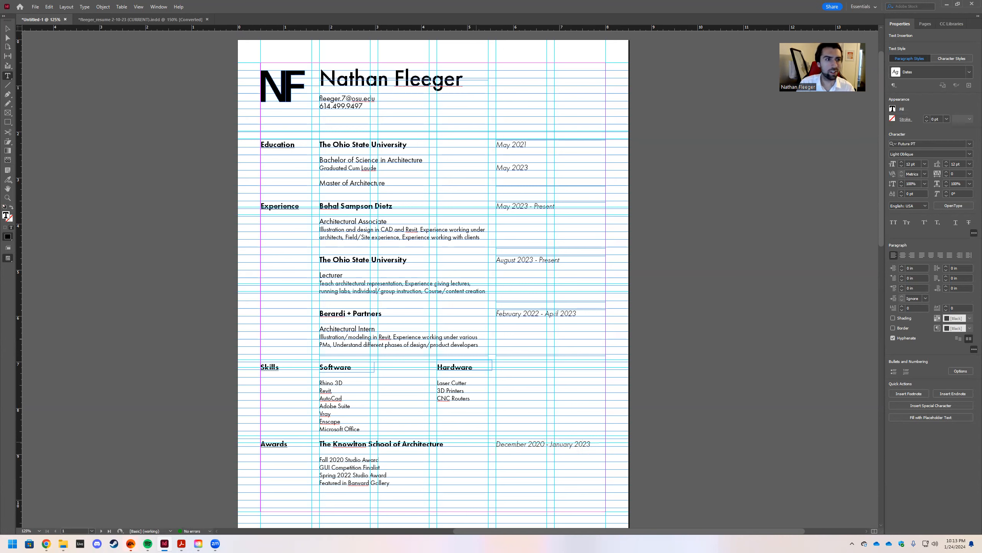
{"action": "left_click", "coordinate": [7, 28]}
{"action": "left_click", "coordinate": [124, 265]}
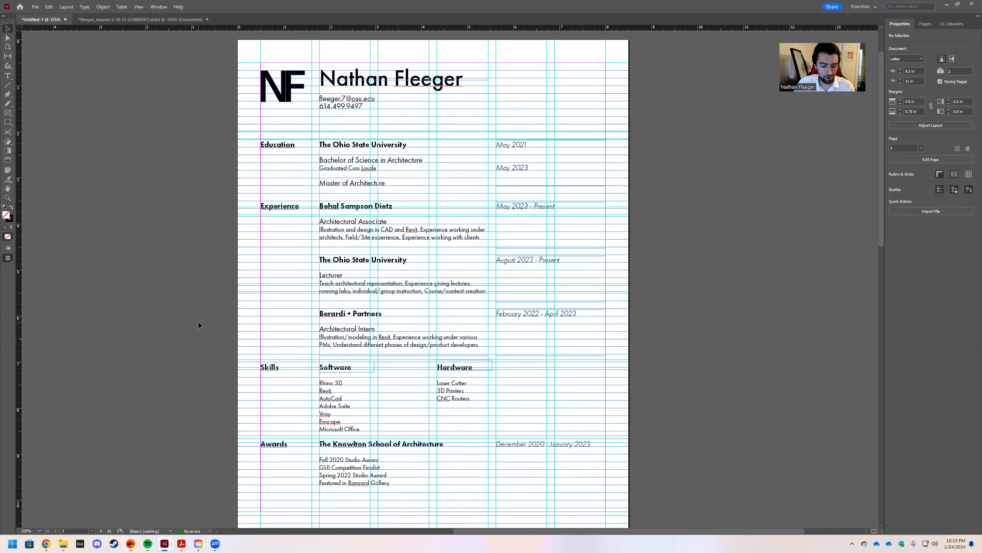
Check the name header in Preview mode, then return to Normal view.
{"action": "key", "text": "w"}
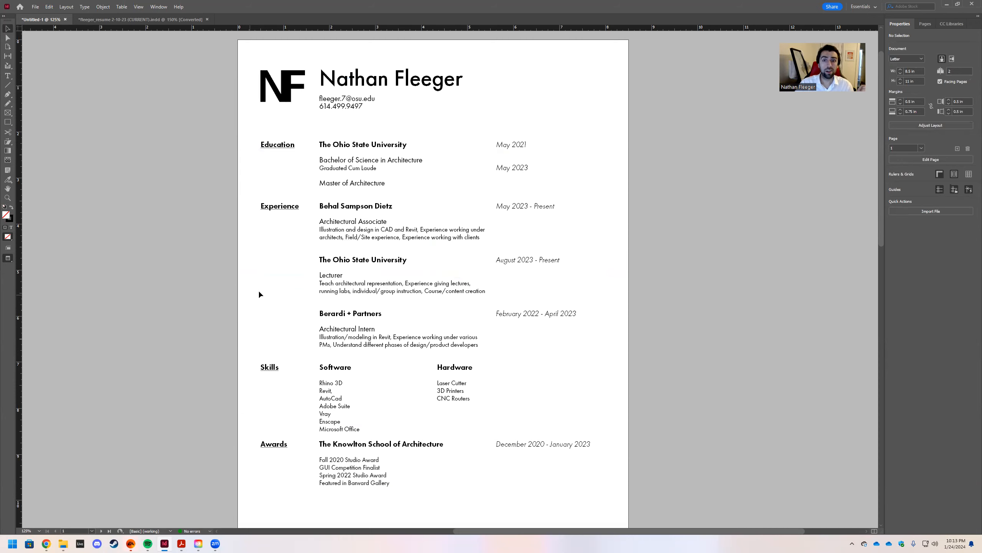
{"action": "double_click", "coordinate": [355, 75]}
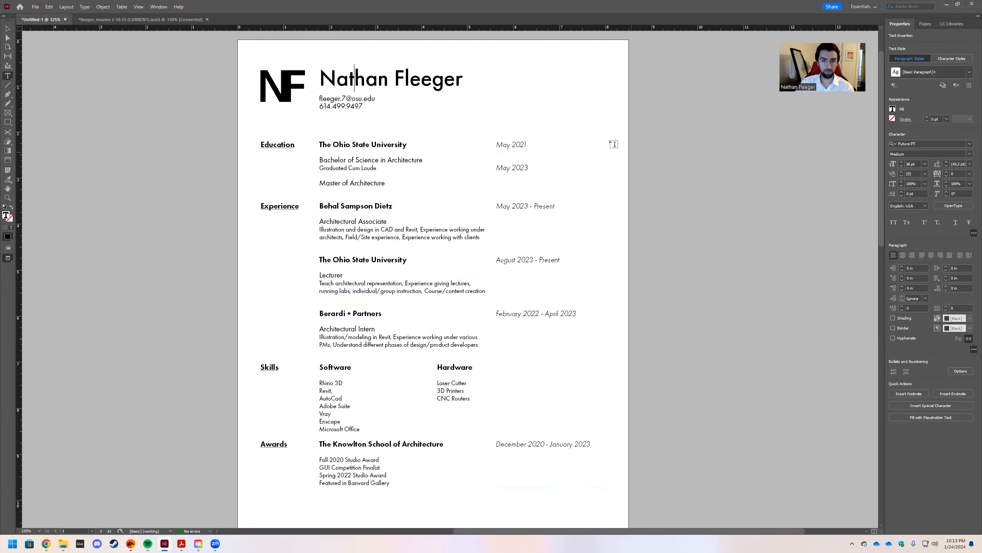
{"action": "key", "text": "Escape"}
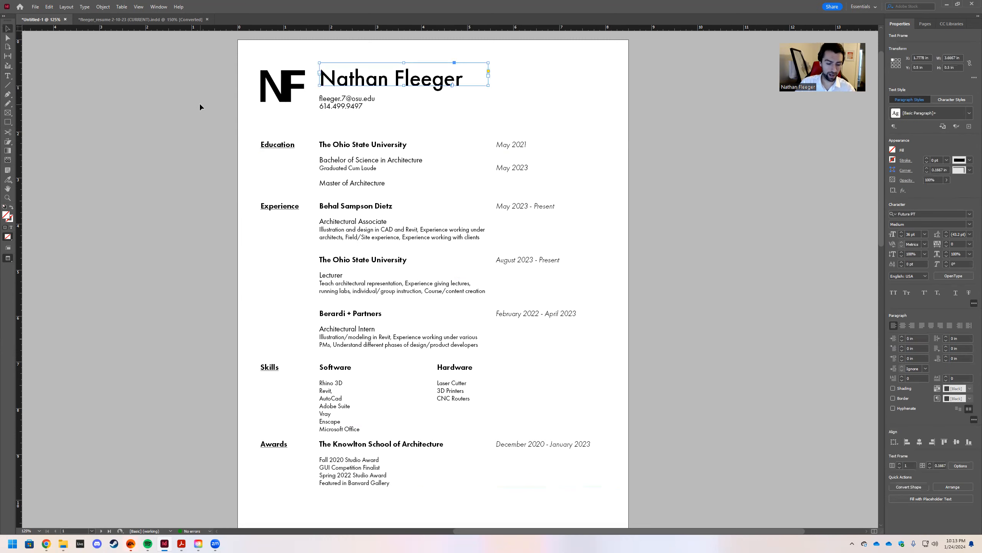
{"action": "left_click", "coordinate": [200, 102]}
{"action": "key", "text": "w"}
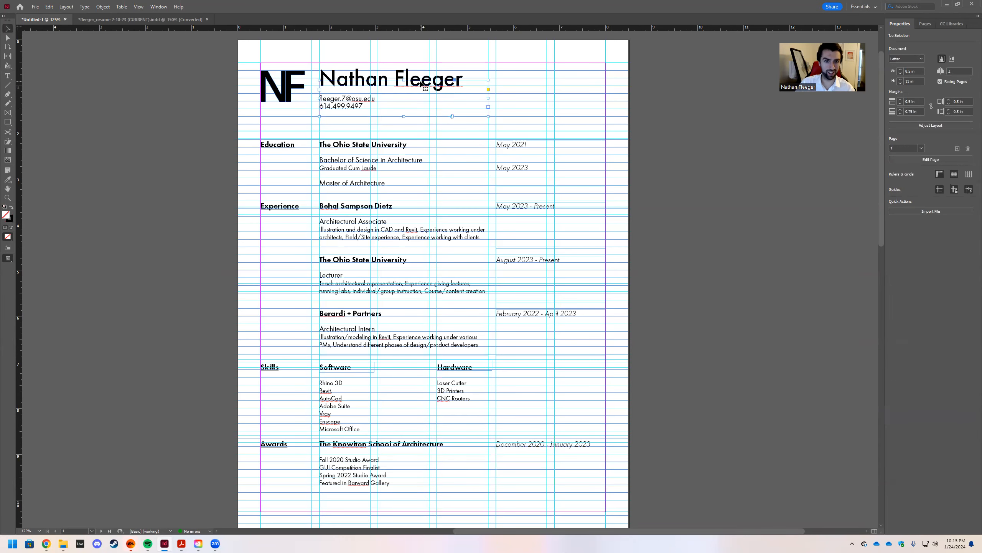
Make the name heading's text frame taller by dragging its bottom edge down.
{"action": "left_click", "coordinate": [394, 82]}
{"action": "left_click", "coordinate": [337, 79]}
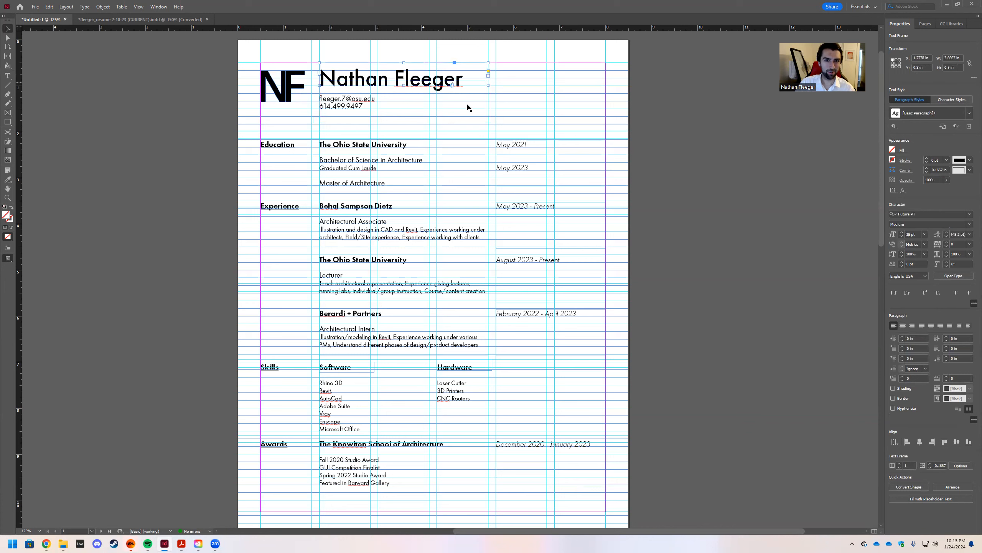
{"action": "left_click_drag", "start_coordinate": [489, 87], "coordinate": [488, 93]}
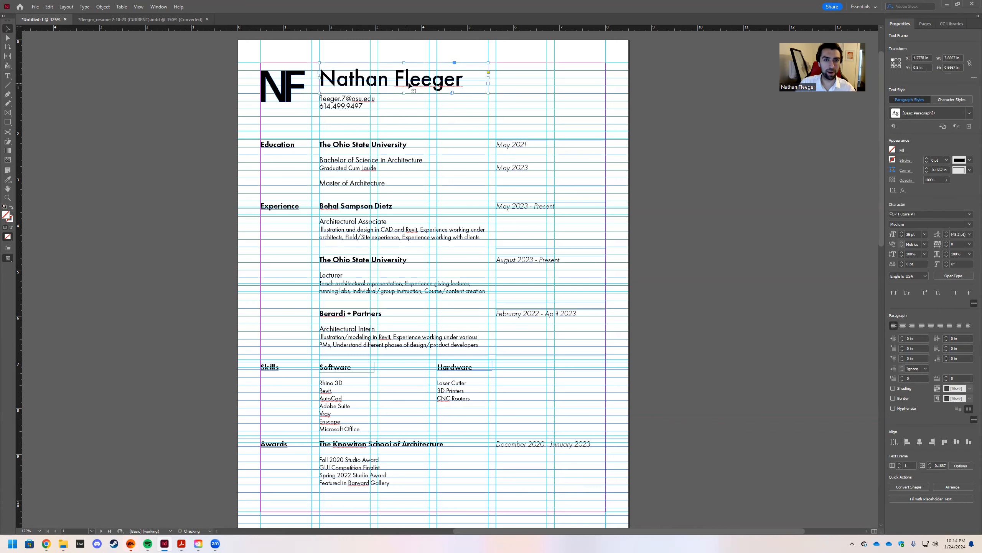
{"action": "double_click", "coordinate": [466, 82]}
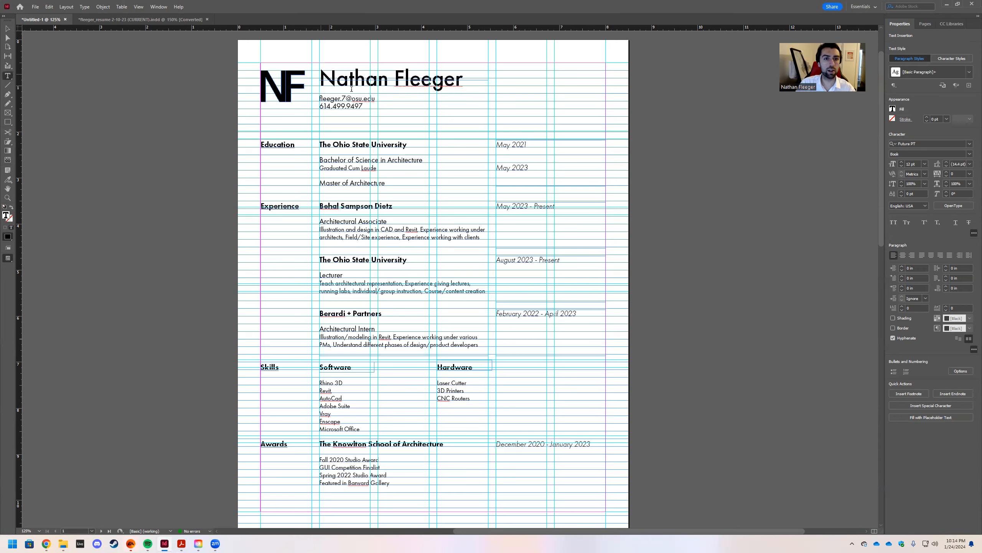
{"action": "scroll", "coordinate": [416, 62], "scroll_direction": "up", "scroll_amount": 1}
Move the email and phone lines lower beneath the name.
{"action": "key", "text": "Escape"}
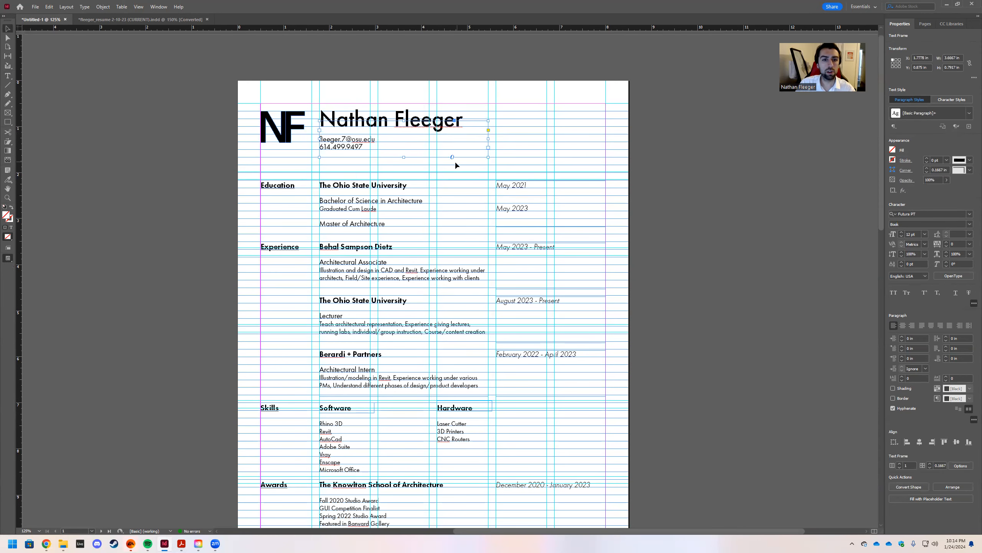
{"action": "left_click_drag", "start_coordinate": [403, 121], "coordinate": [404, 141]}
{"action": "left_click", "coordinate": [344, 121]}
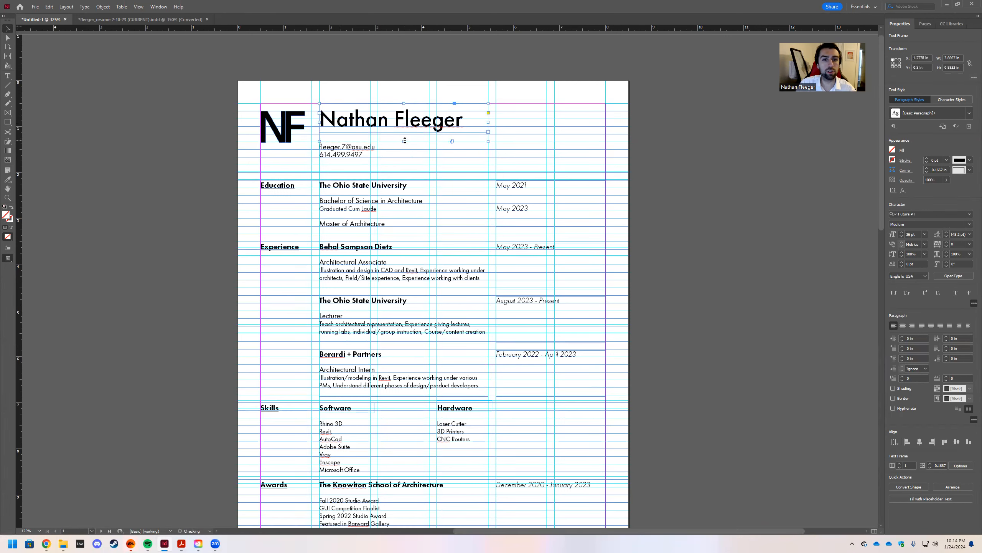
{"action": "double_click", "coordinate": [464, 123]}
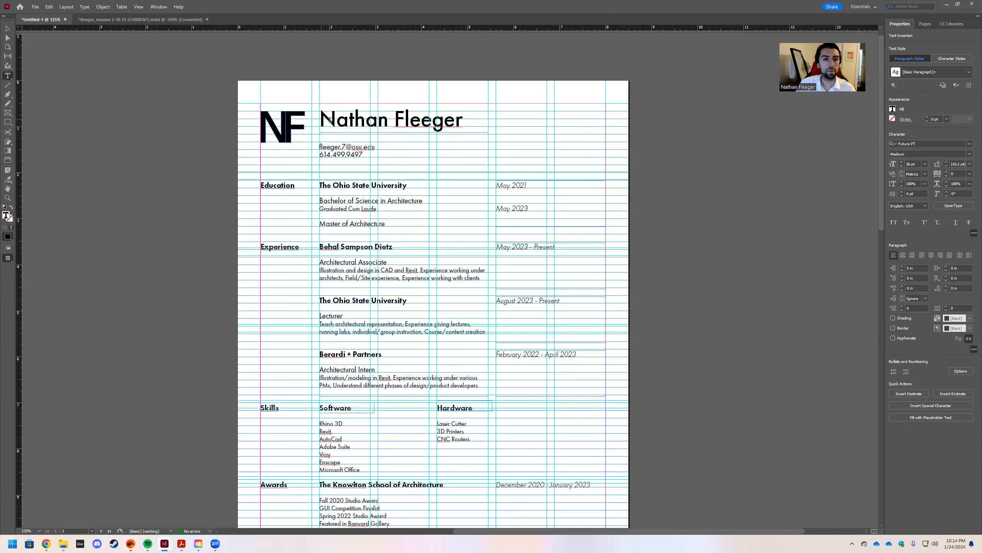
Enlarge the name heading to 48 pt and widen its frame so the full name fits.
{"action": "key", "text": "shift+Left"}
{"action": "key", "text": "shift+Left"}
{"action": "key", "text": "shift+Left"}
{"action": "key", "text": "shift+Left"}
{"action": "key", "text": "shift+Left"}
{"action": "key", "text": "shift+Left"}
{"action": "key", "text": "shift+Left"}
{"action": "key", "text": "shift+Left"}
{"action": "key", "text": "shift+Left"}
{"action": "key", "text": "shift+Left"}
{"action": "key", "text": "shift+Left"}
{"action": "key", "text": "shift+Left"}
{"action": "key", "text": "shift+Left"}
{"action": "key", "text": "shift+Left"}
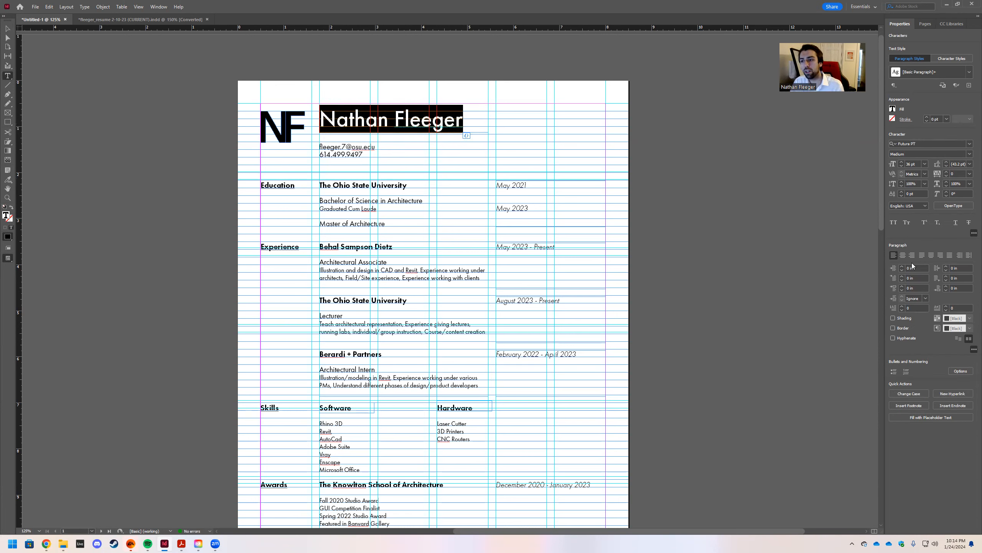
{"action": "left_click", "coordinate": [925, 163]}
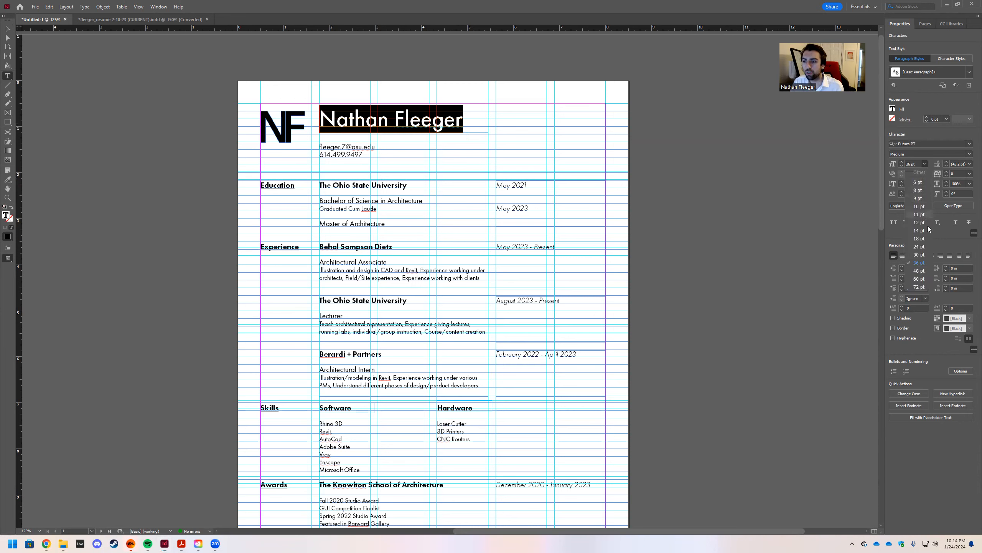
{"action": "left_click", "coordinate": [920, 270]}
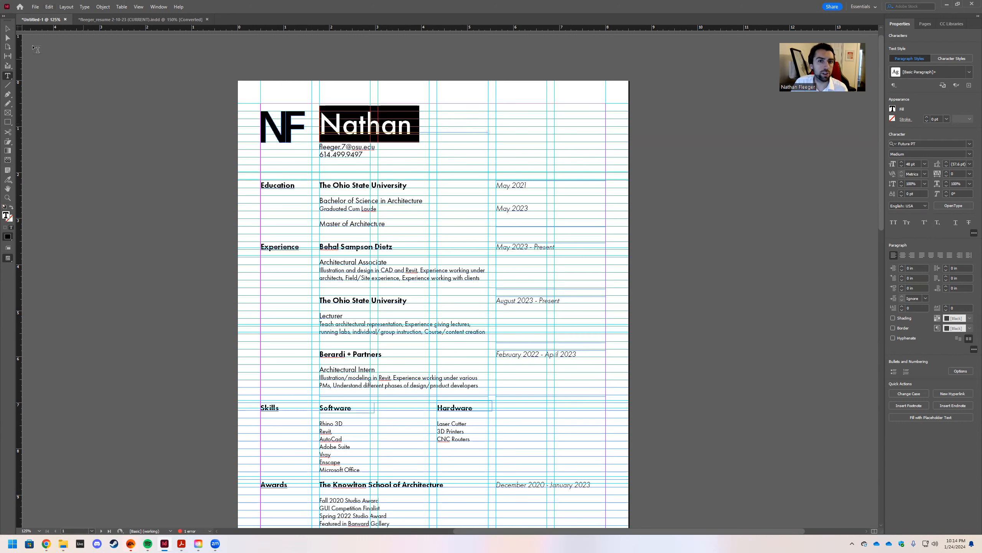
{"action": "left_click", "coordinate": [7, 28]}
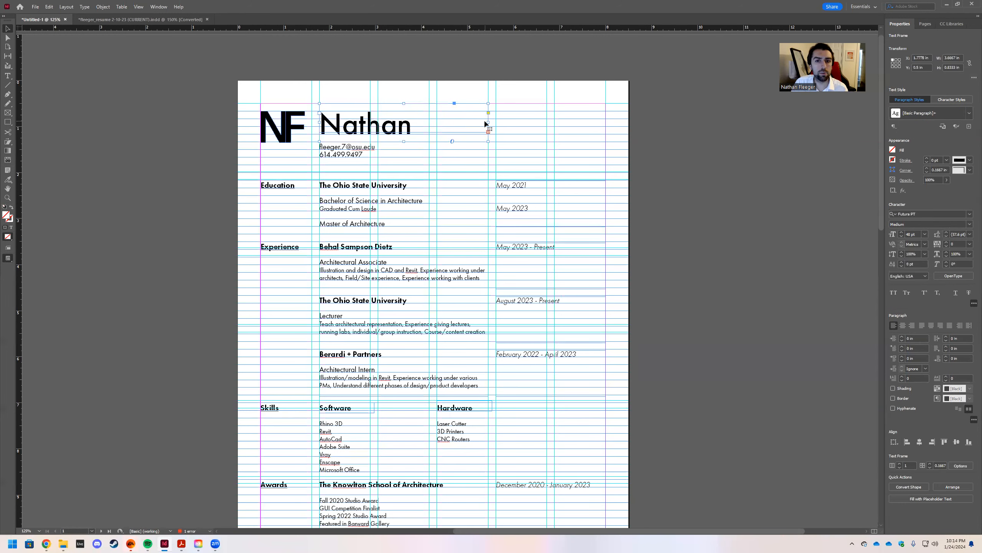
{"action": "left_click_drag", "start_coordinate": [488, 123], "coordinate": [546, 123]}
{"action": "left_click", "coordinate": [420, 79]}
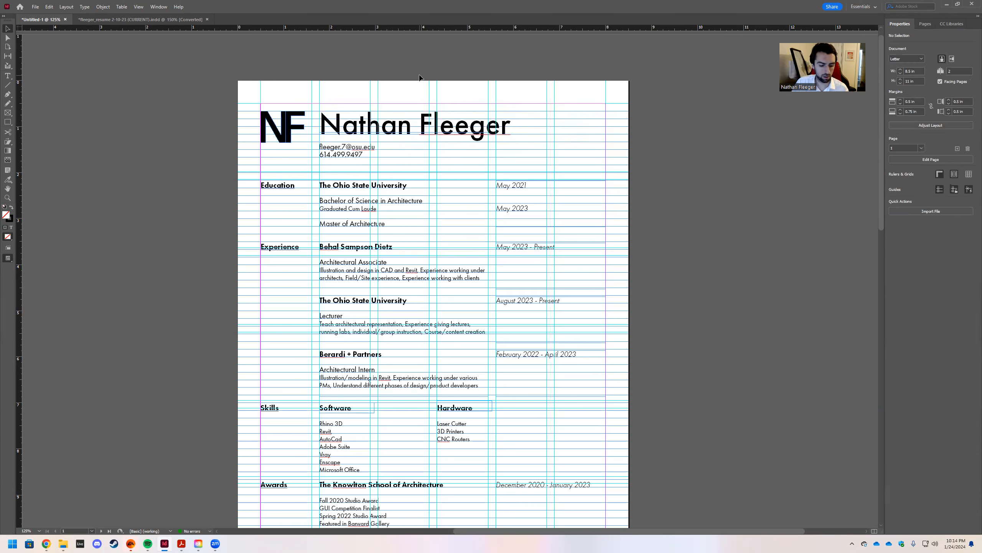
Shrink the NF monogram to about 0.65 in wide and move it to the page's top right.
{"action": "key", "text": "w"}
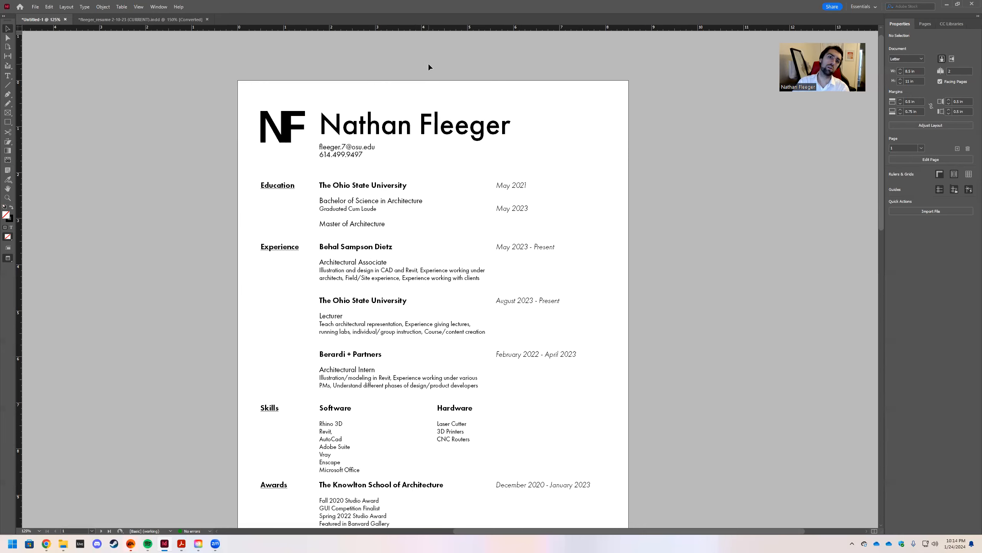
{"action": "left_click", "coordinate": [285, 127]}
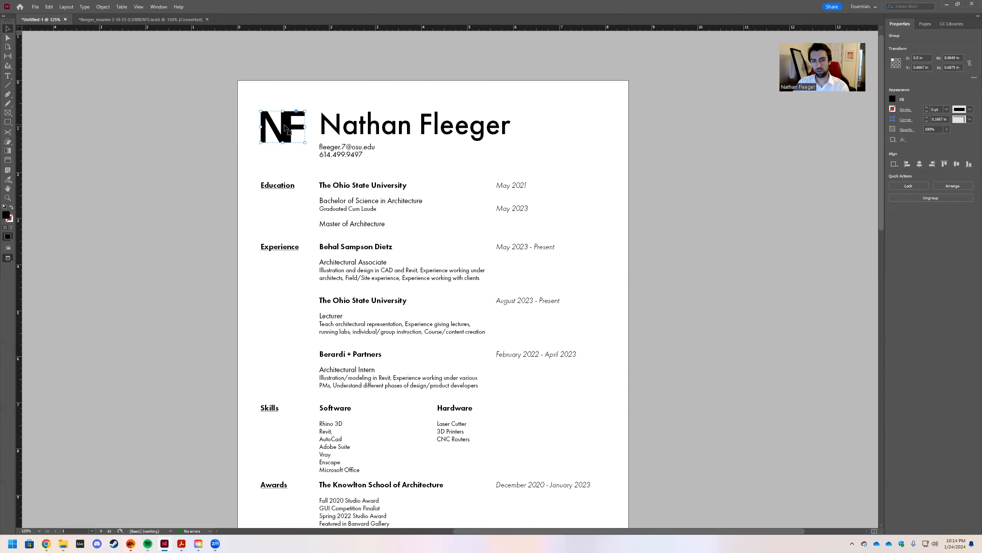
{"action": "left_click_drag", "start_coordinate": [305, 141], "coordinate": [589, 124]}
{"action": "left_click", "coordinate": [288, 74]}
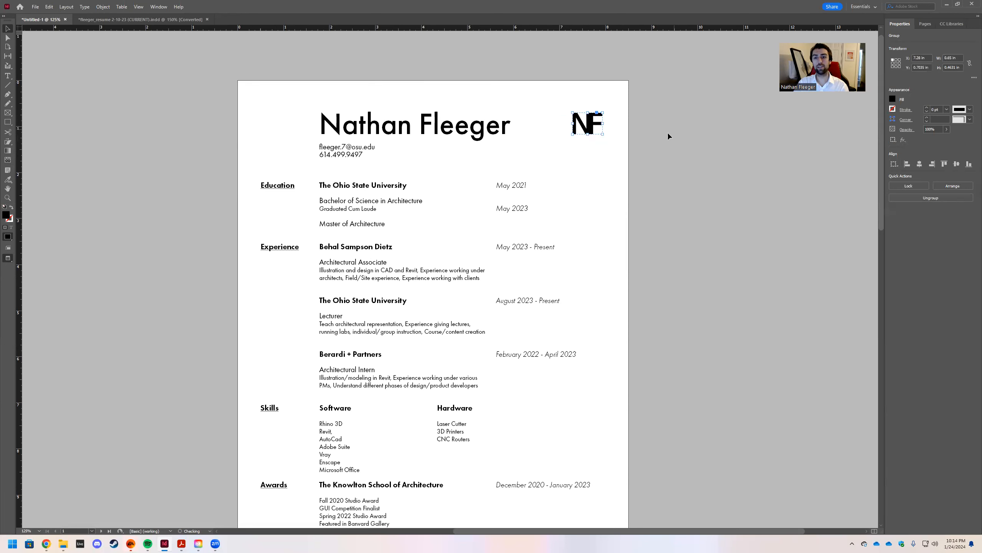
{"action": "left_click", "coordinate": [673, 133]}
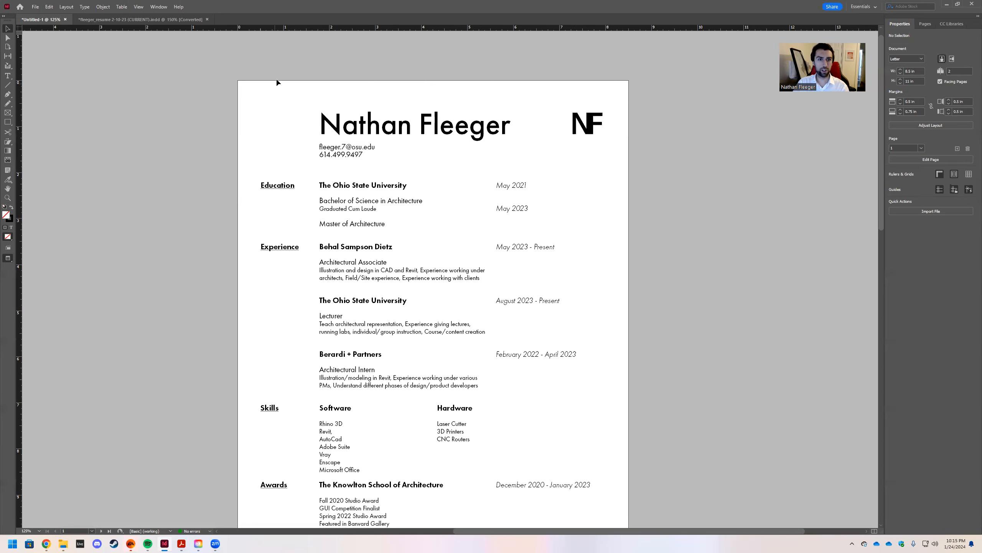
{"action": "scroll", "coordinate": [372, 93], "scroll_direction": "down", "scroll_amount": 3}
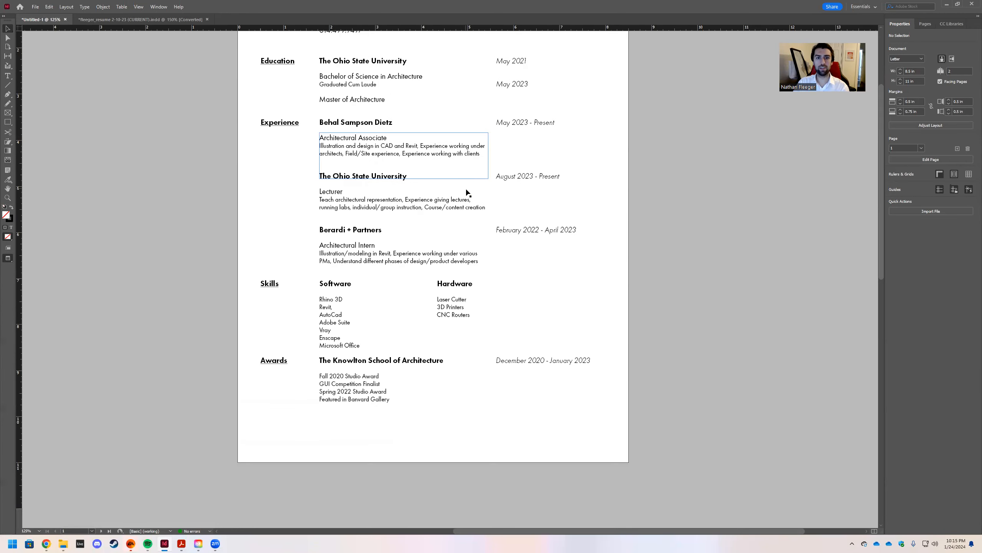
Undo back to the NF monogram left of the name, with the name frame fitted to its text.
{"action": "scroll", "coordinate": [434, 114], "scroll_direction": "up", "scroll_amount": 2}
{"action": "left_click", "coordinate": [448, 80]}
{"action": "scroll", "coordinate": [450, 81], "scroll_direction": "up", "scroll_amount": 1}
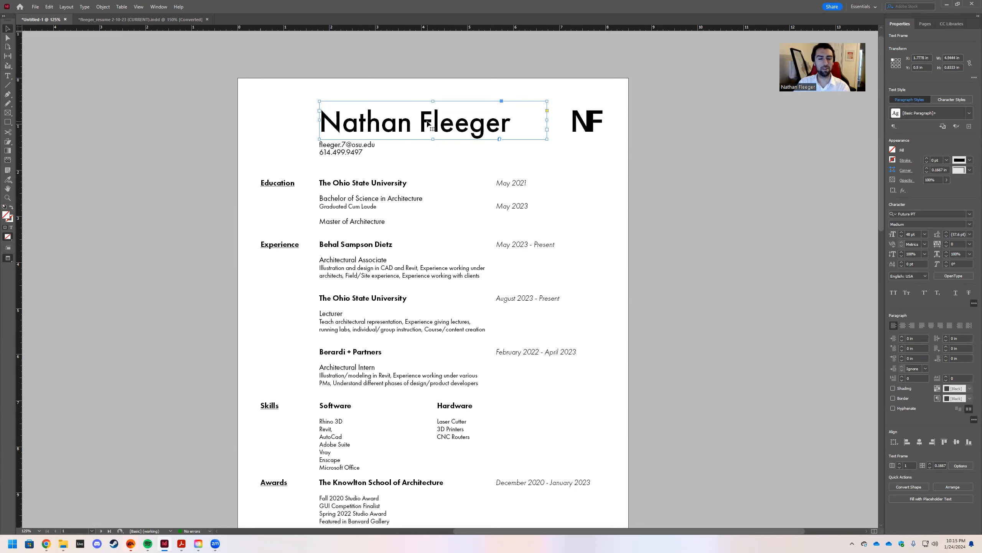
{"action": "key", "text": "ctrl+z"}
{"action": "key", "text": "ctrl+z"}
{"action": "key", "text": "ctrl+z"}
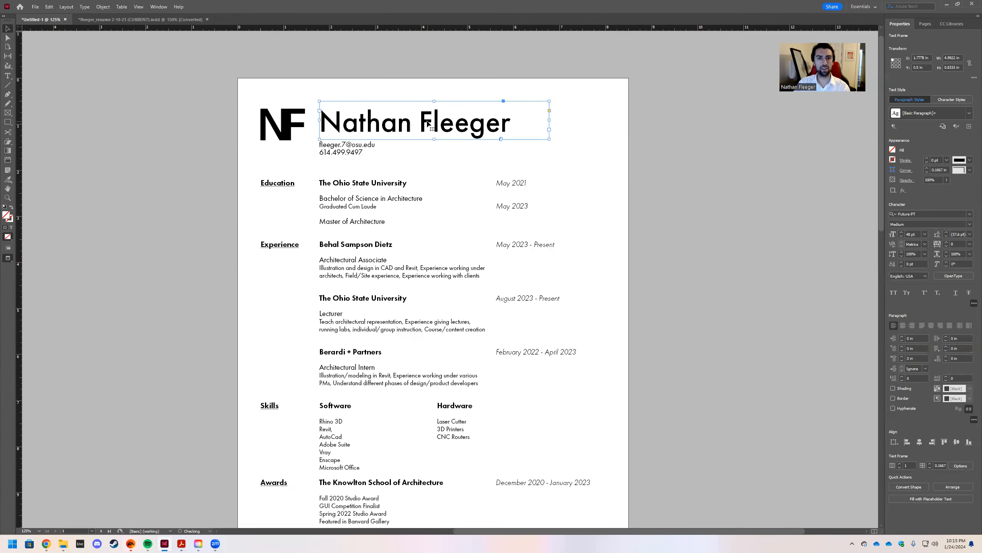
{"action": "key", "text": "ctrl+z"}
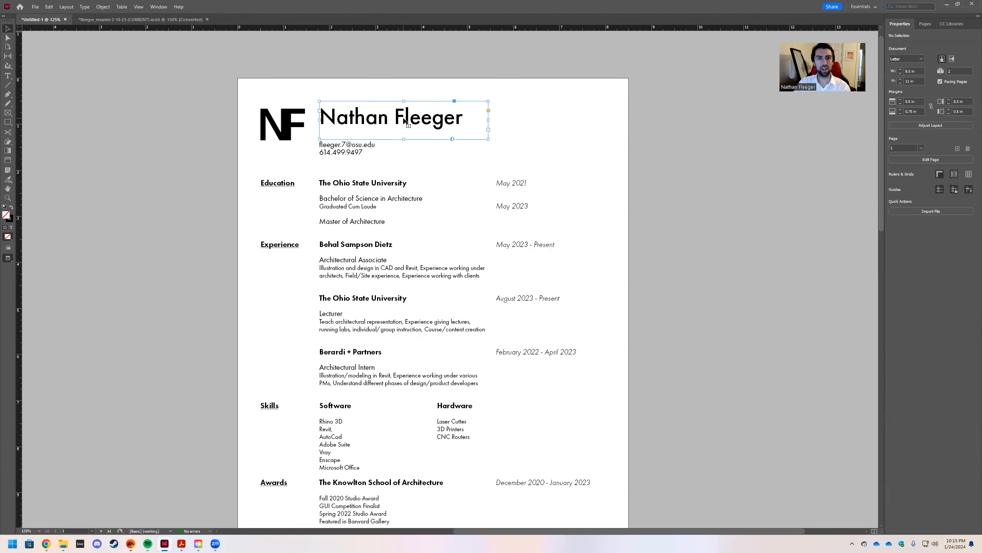
Select the surname's first letter, undoing an accidental nudge of the name frame.
{"action": "double_click", "coordinate": [403, 117]}
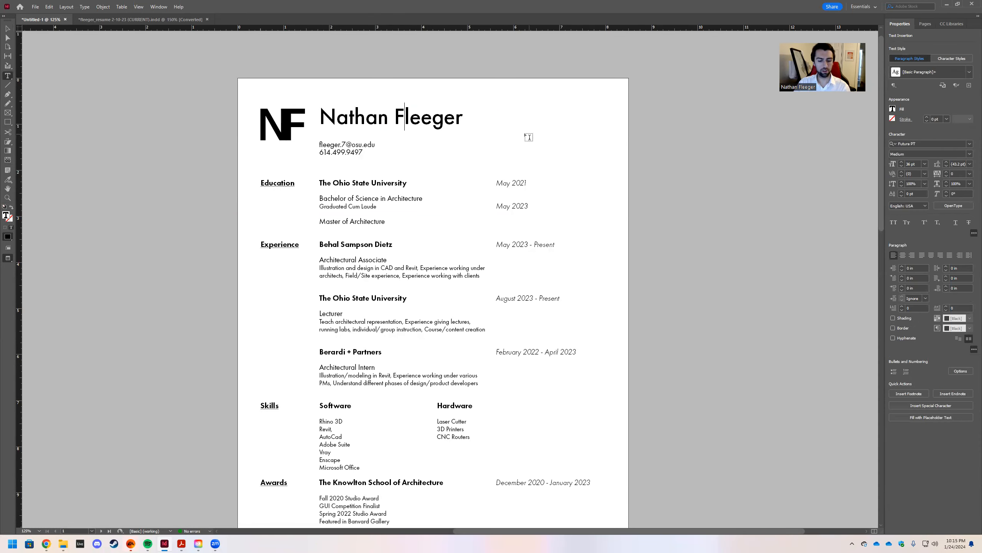
{"action": "left_click", "coordinate": [417, 132], "text": "ctrl"}
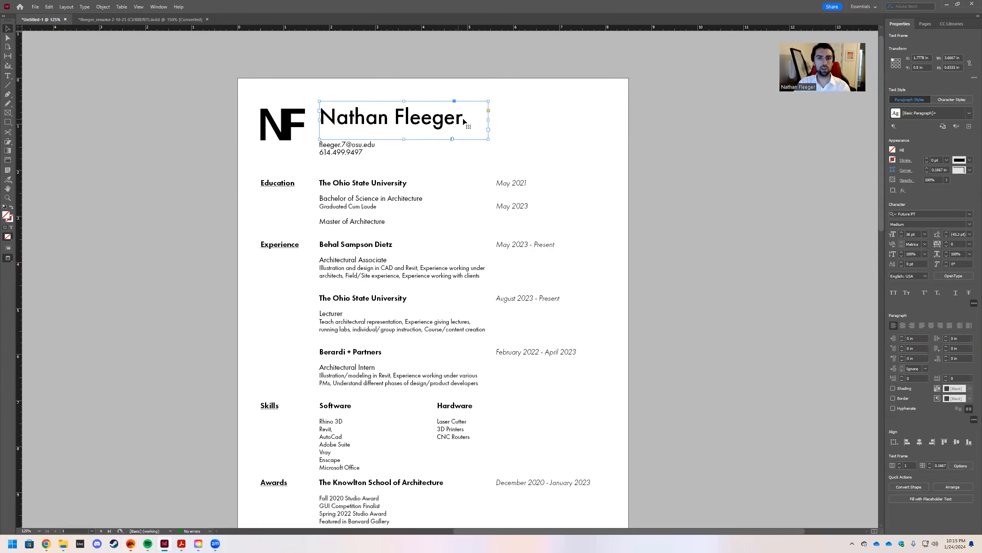
{"action": "left_click", "coordinate": [467, 120]}
{"action": "left_click", "coordinate": [404, 119]}
{"action": "key", "text": "shift+Left"}
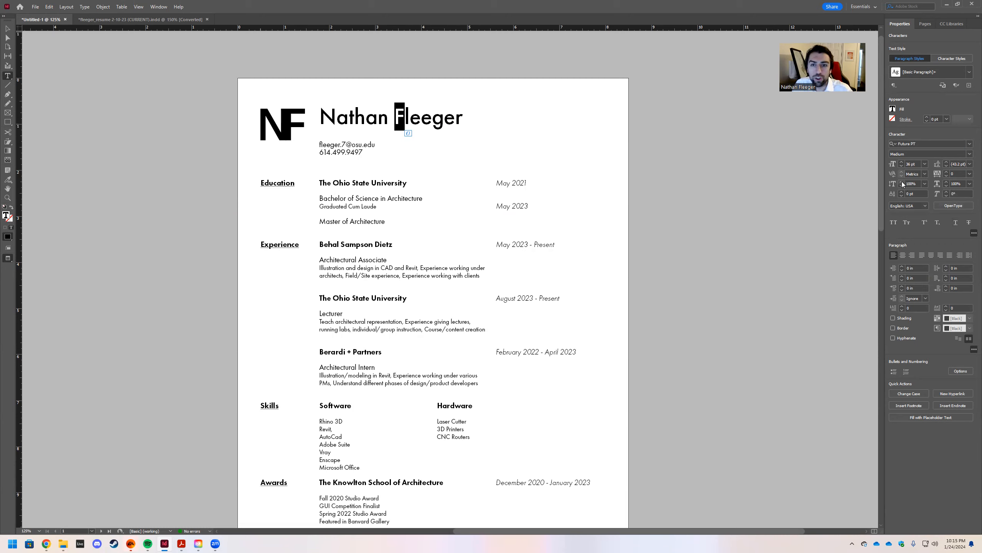
{"action": "left_click_drag", "start_coordinate": [338, 118], "coordinate": [333, 118]}
{"action": "key", "text": "ctrl+z"}
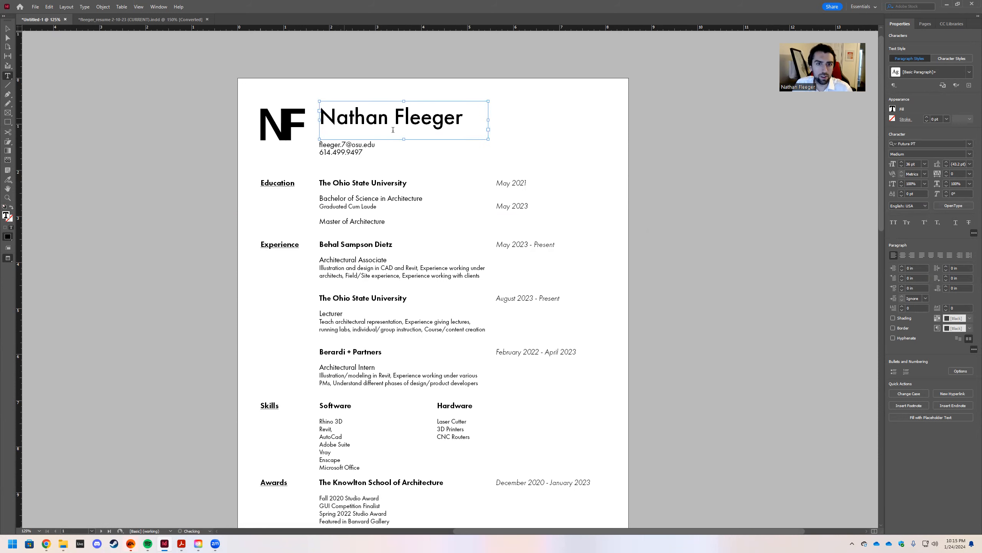
Stretch the name's first letter to 129% vertical scale.
{"action": "left_click", "coordinate": [335, 117]}
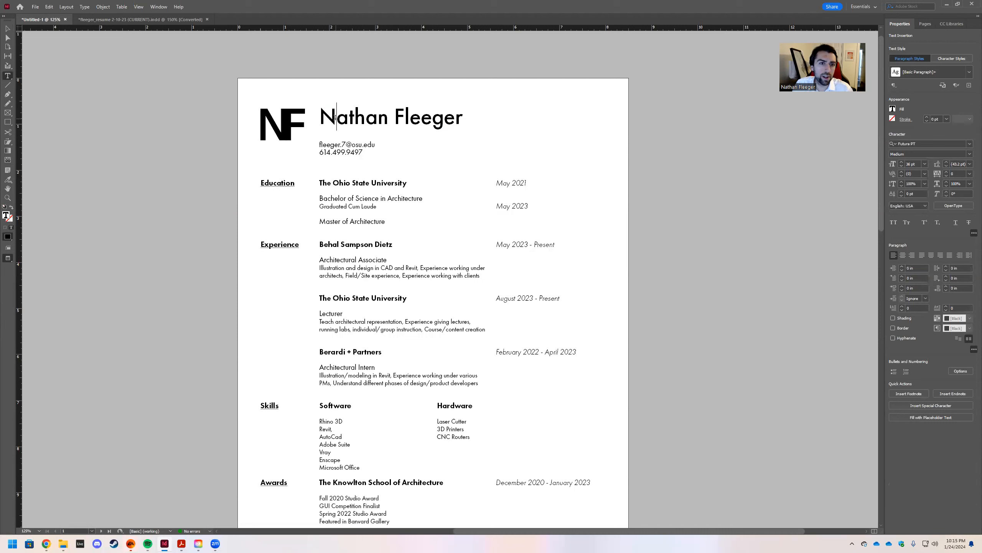
{"action": "left_click_drag", "start_coordinate": [335, 118], "coordinate": [320, 118]}
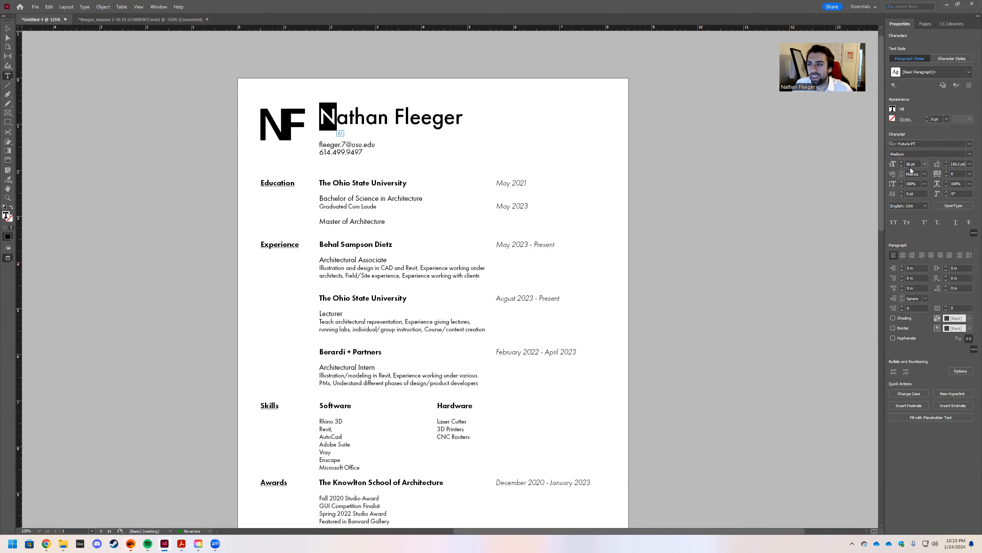
{"action": "left_click", "coordinate": [902, 182]}
{"action": "left_click", "coordinate": [902, 182]}
{"action": "left_click", "coordinate": [902, 182]}
{"action": "left_click", "coordinate": [902, 182]}
{"action": "left_click", "coordinate": [902, 182]}
{"action": "left_click", "coordinate": [903, 182]}
{"action": "left_click", "coordinate": [902, 182]}
{"action": "left_click", "coordinate": [902, 183]}
{"action": "left_click", "coordinate": [902, 183]}
{"action": "left_click", "coordinate": [902, 183]}
{"action": "left_click", "coordinate": [902, 183]}
{"action": "left_click", "coordinate": [902, 183]}
Show guides again and reselect the name's first letter to adjust its vertical scale.
{"action": "left_click", "coordinate": [453, 158]}
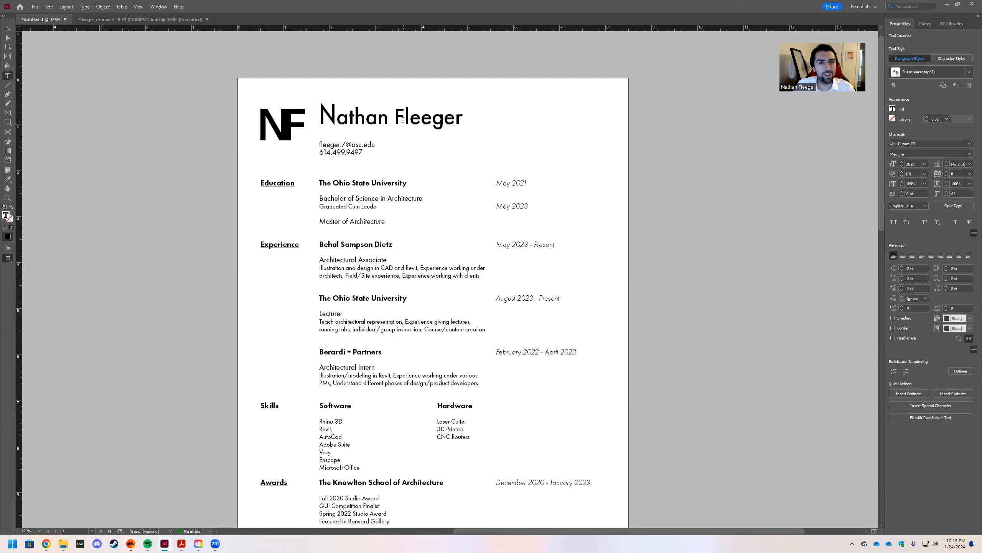
{"action": "key", "text": "Escape"}
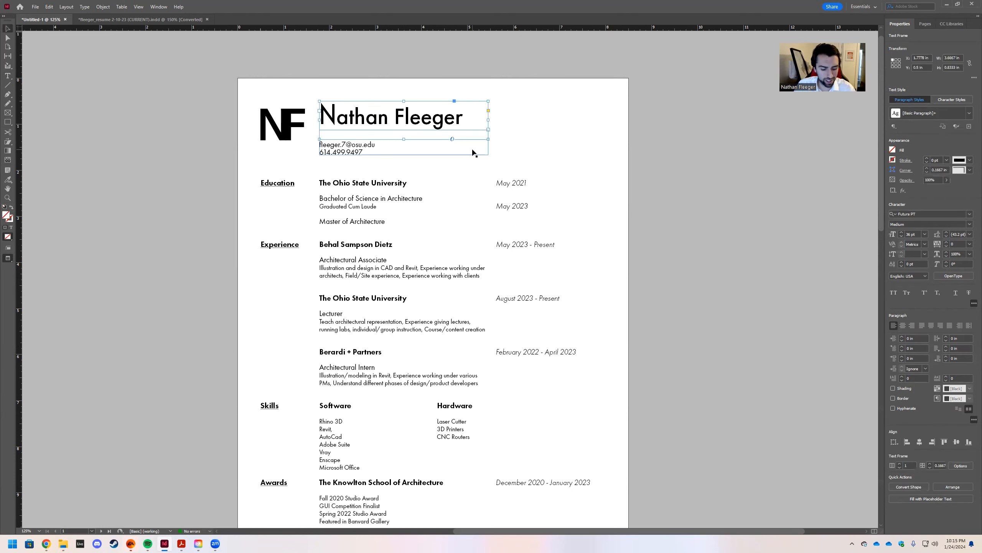
{"action": "key", "text": "w"}
{"action": "double_click", "coordinate": [403, 117]}
{"action": "left_click_drag", "start_coordinate": [405, 118], "coordinate": [327, 114]}
{"action": "left_click", "coordinate": [336, 117]}
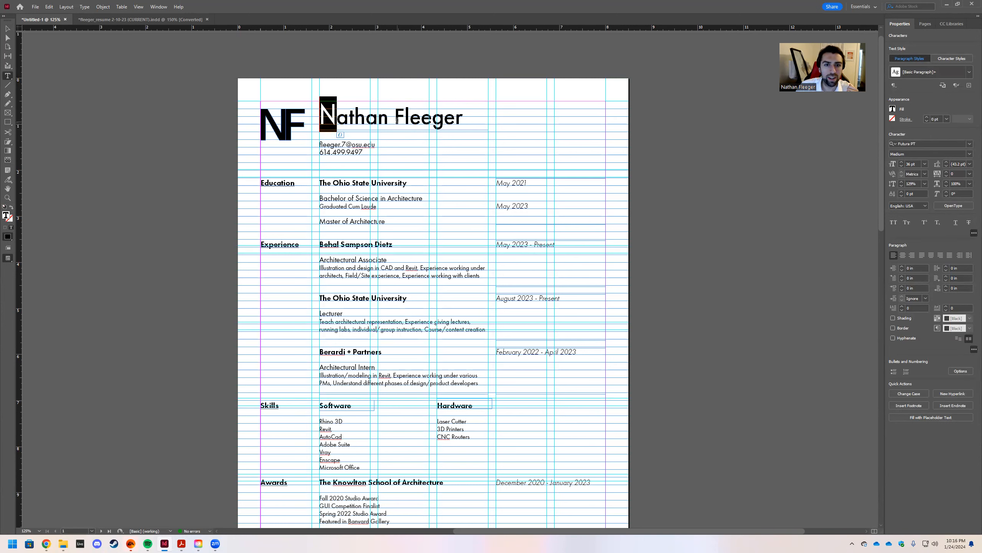
{"action": "left_click", "coordinate": [926, 184]}
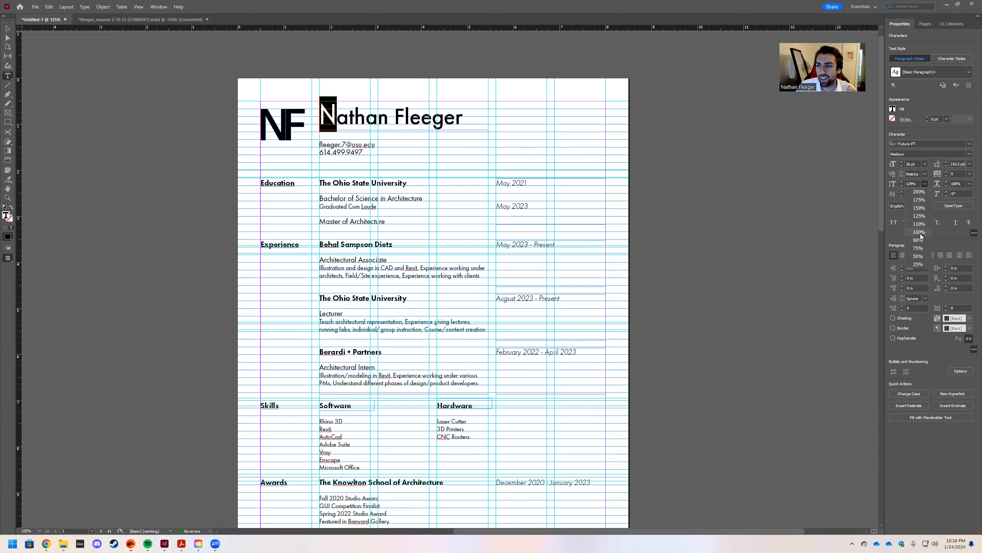
Set the vertical scale of both the first name's and surname's initials to 110%.
{"action": "left_click", "coordinate": [919, 223]}
{"action": "left_click_drag", "start_coordinate": [404, 118], "coordinate": [394, 118]}
{"action": "left_click", "coordinate": [926, 183]}
{"action": "left_click", "coordinate": [919, 224]}
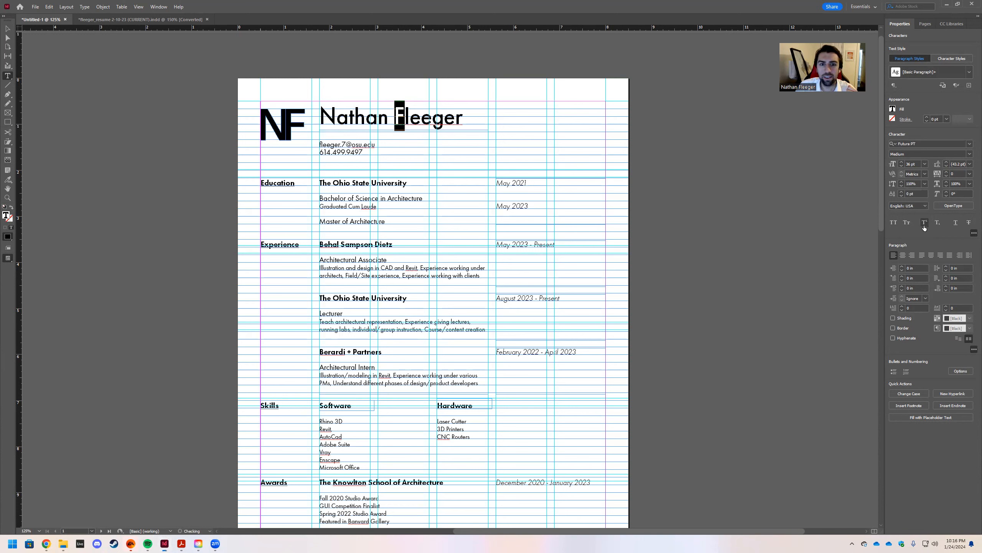
{"action": "left_click", "coordinate": [387, 121]}
Try 75% horizontal scale on the whole name, then revert it to 100%.
{"action": "left_click_drag", "start_coordinate": [464, 118], "coordinate": [320, 117]}
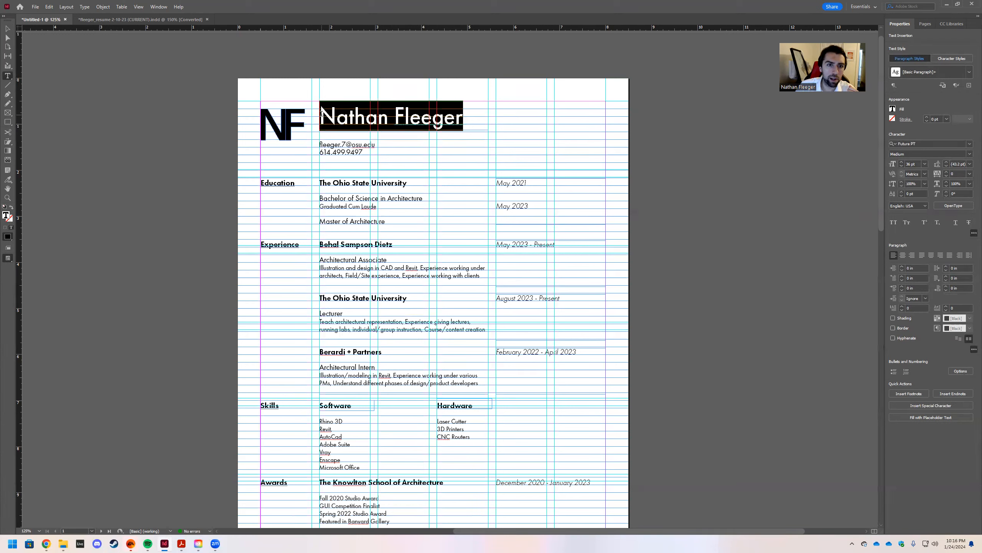
{"action": "left_click", "coordinate": [969, 156]}
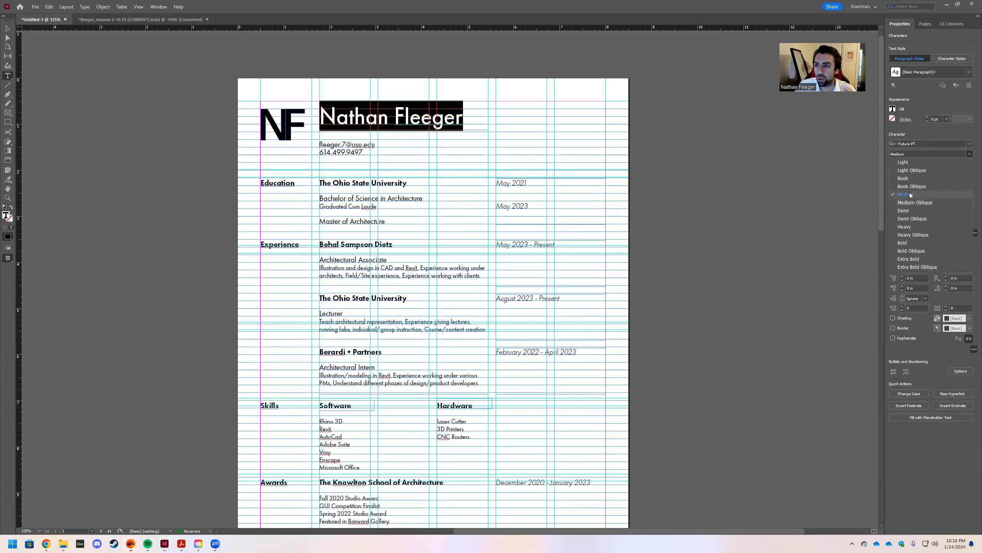
{"action": "left_click", "coordinate": [844, 176]}
{"action": "left_click_drag", "start_coordinate": [467, 119], "coordinate": [320, 109]}
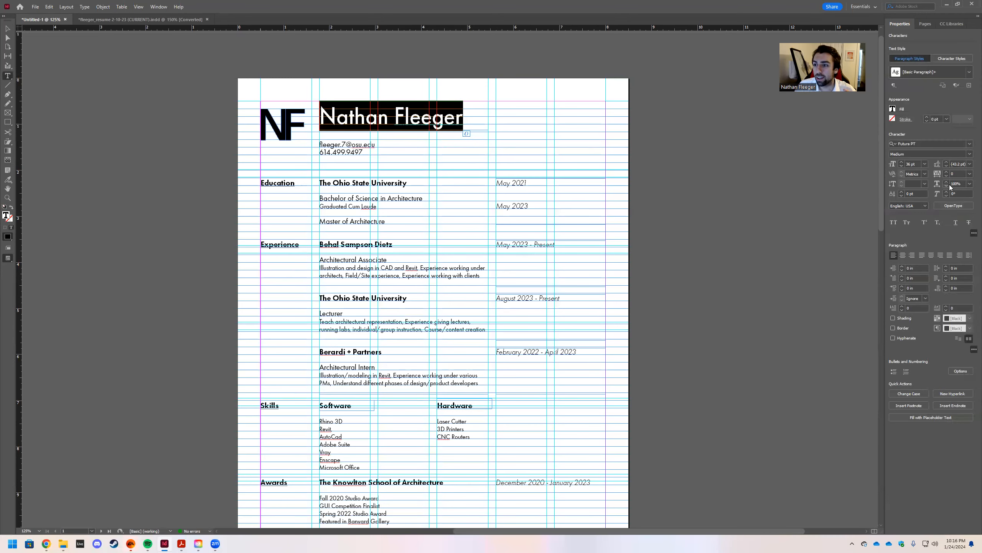
{"action": "left_click", "coordinate": [970, 184]}
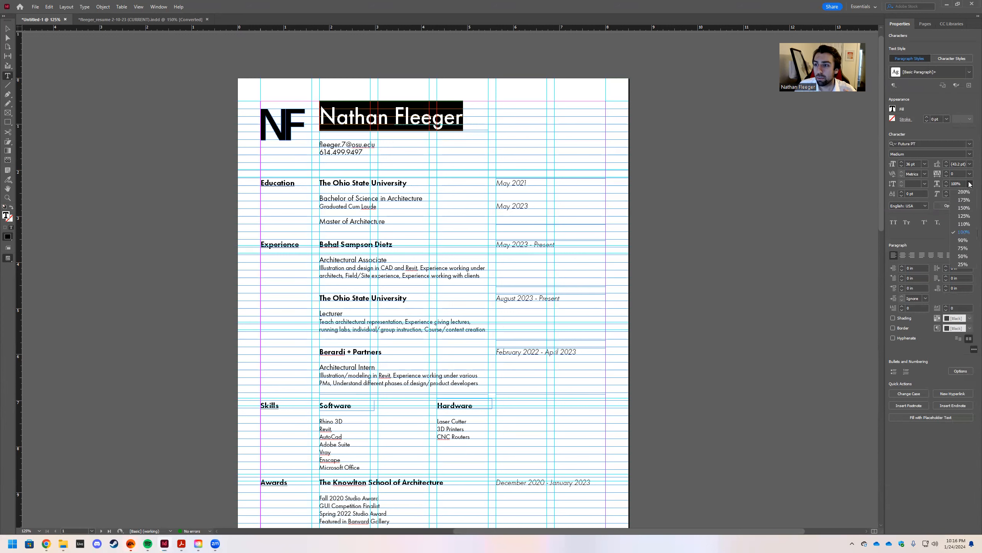
{"action": "left_click", "coordinate": [963, 248]}
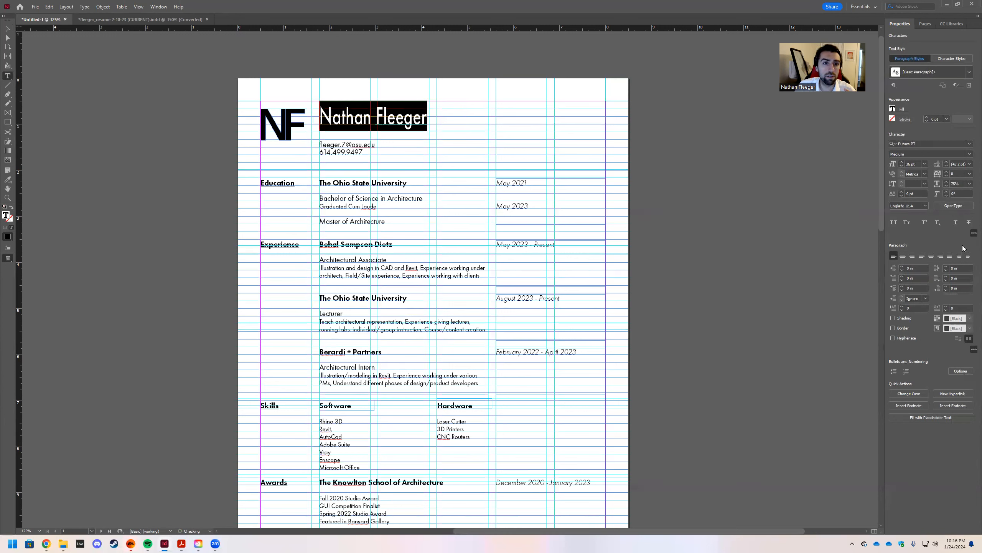
{"action": "left_click", "coordinate": [970, 184]}
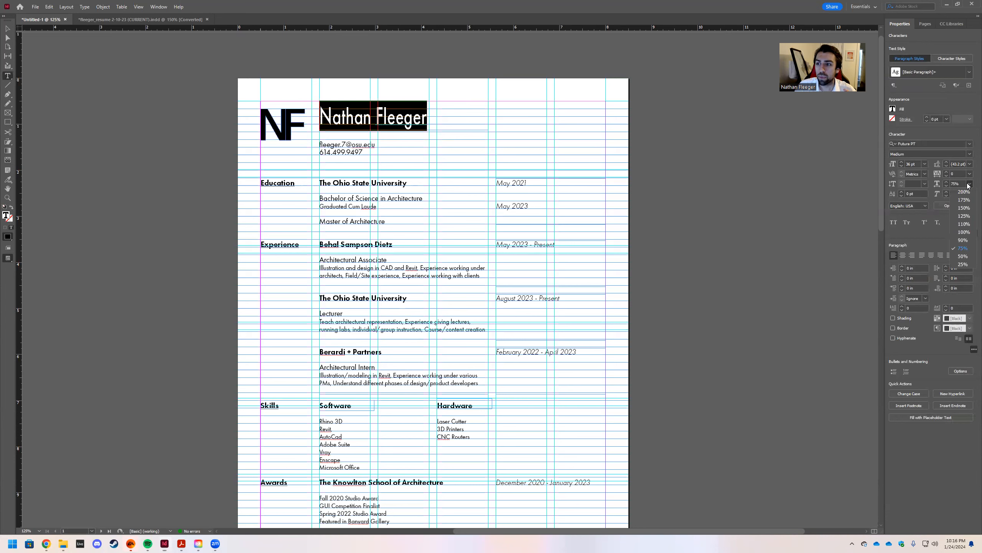
{"action": "left_click", "coordinate": [967, 232]}
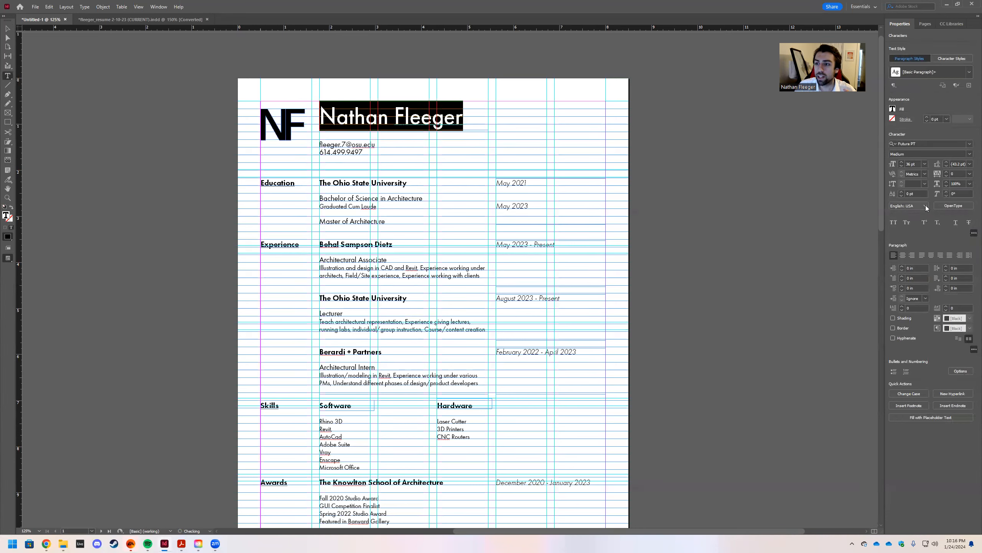
Tighten the name's tracking to -50.
{"action": "left_click", "coordinate": [970, 175]}
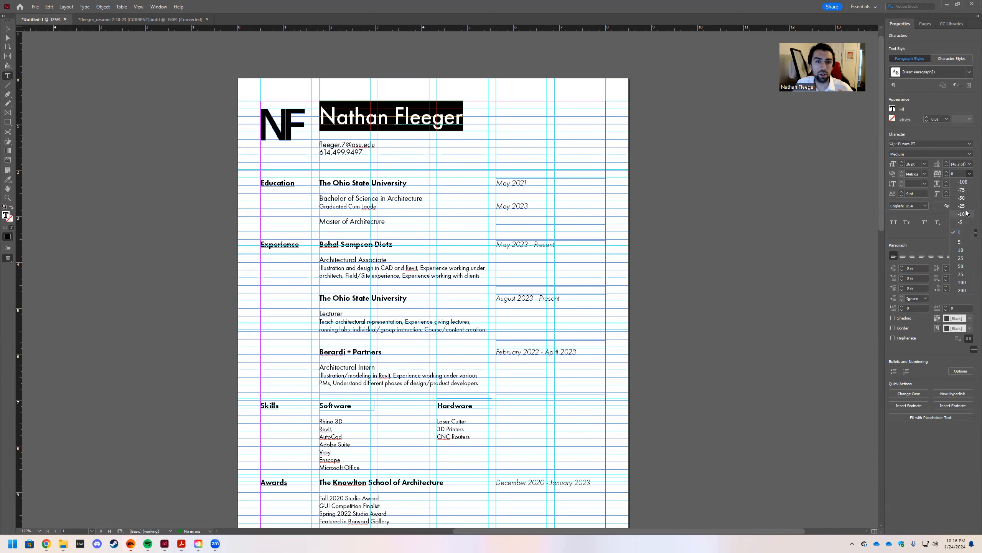
{"action": "left_click", "coordinate": [966, 214]}
{"action": "left_click", "coordinate": [970, 174]}
{"action": "left_click", "coordinate": [966, 200]}
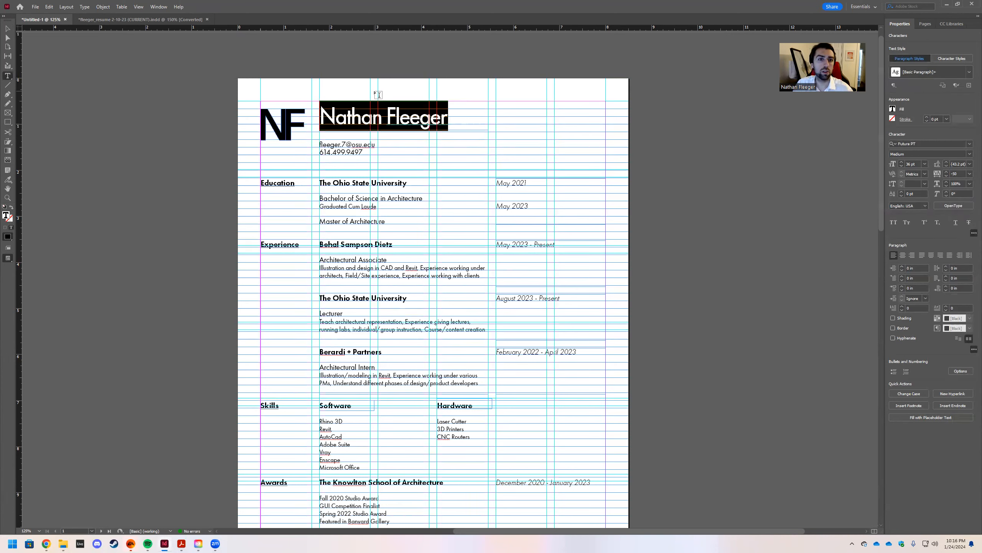
{"action": "key", "text": "Escape"}
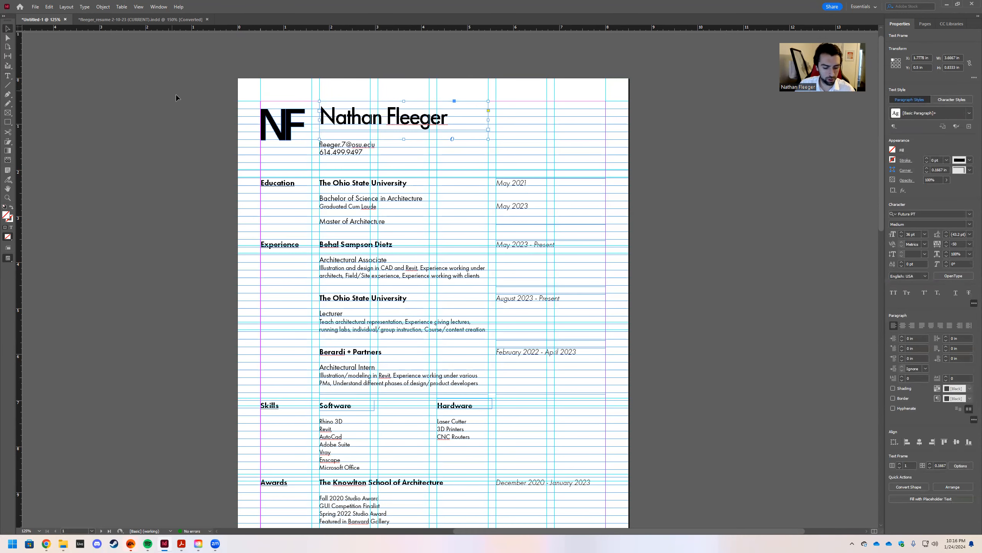
Nudge the name frame slightly higher, checking it in Preview mode.
{"action": "key", "text": "w"}
{"action": "key", "text": "w"}
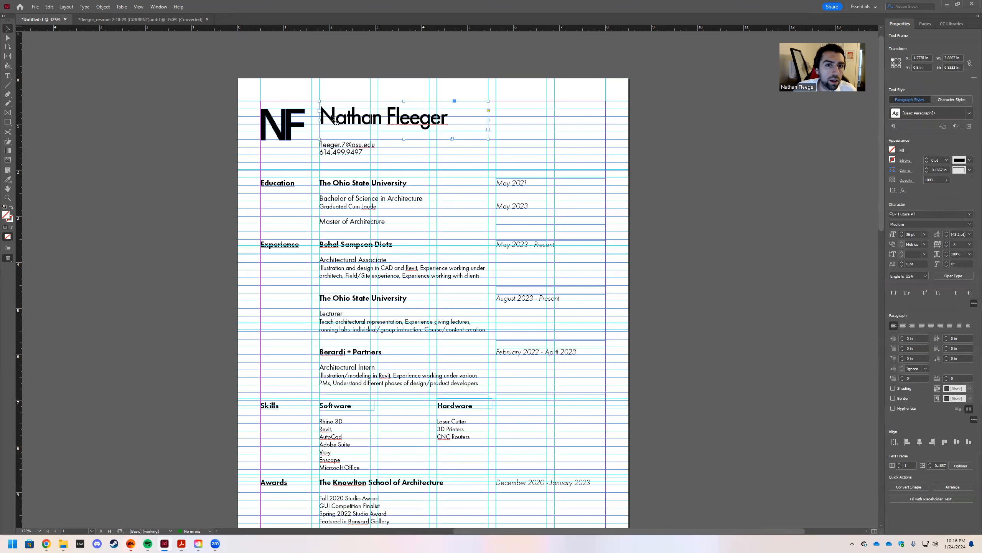
{"action": "left_click_drag", "start_coordinate": [328, 116], "coordinate": [329, 117]}
{"action": "key", "text": "w"}
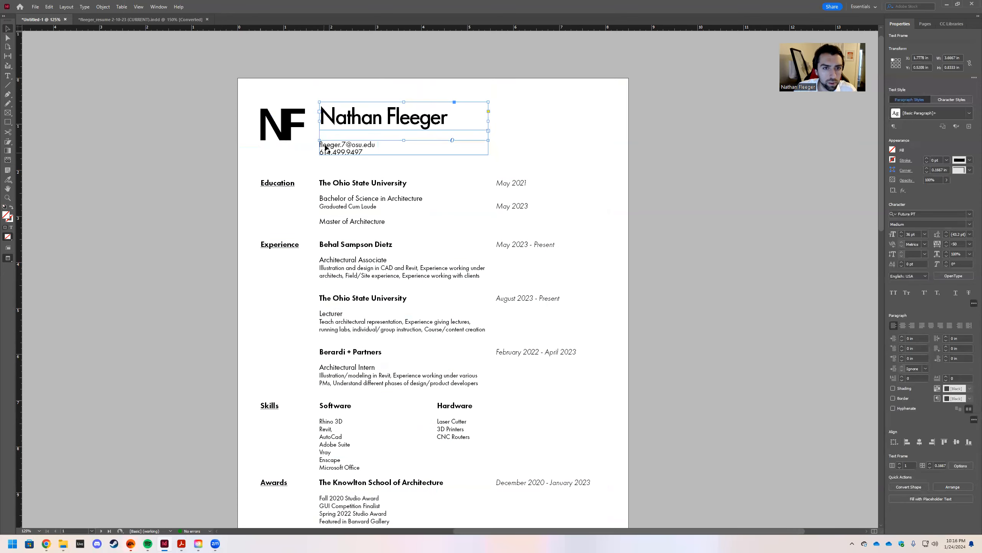
{"action": "left_click", "coordinate": [186, 142]}
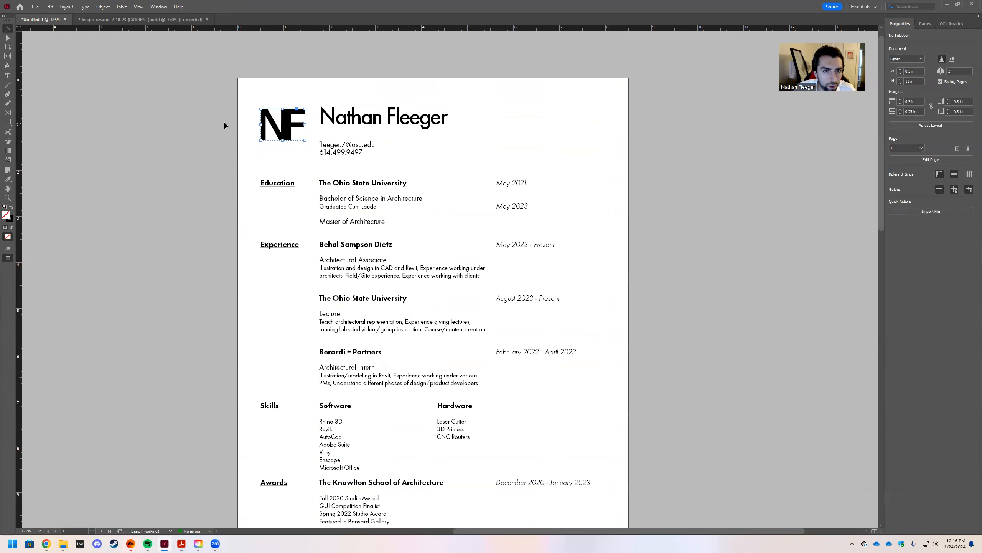
{"action": "key", "text": "w"}
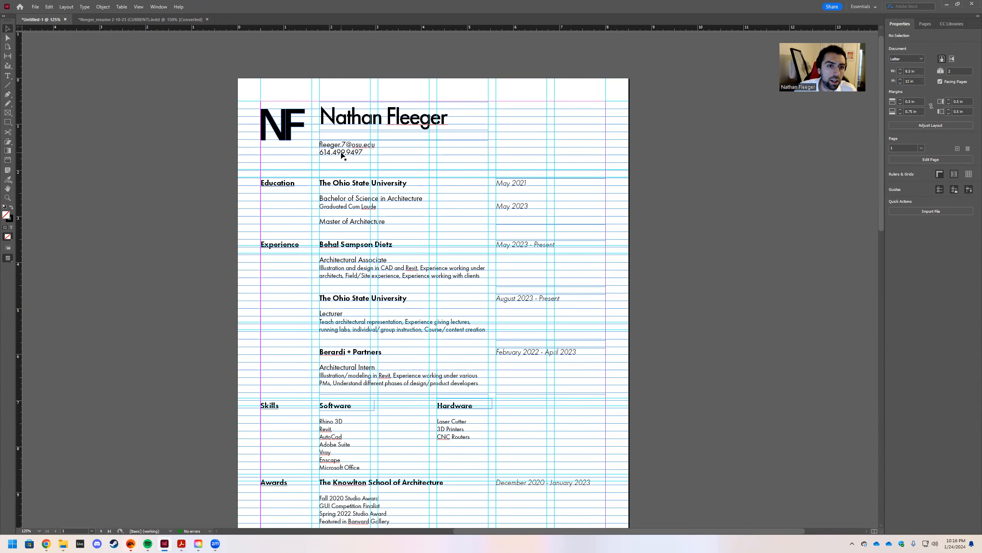
Set the name heading's text frame to Align Top.
{"action": "key", "text": "w"}
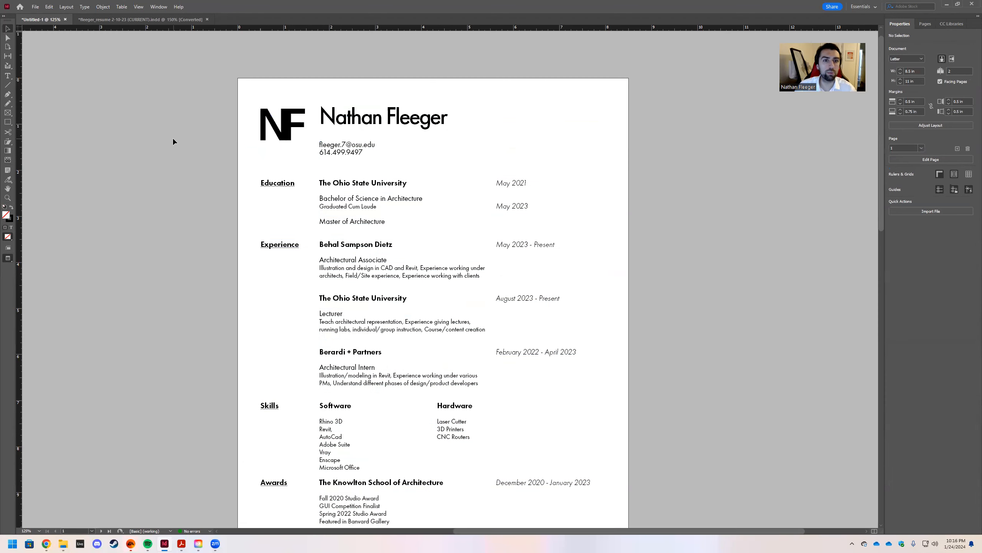
{"action": "scroll", "coordinate": [220, 114], "scroll_direction": "down", "scroll_amount": 2}
{"action": "scroll", "coordinate": [217, 136], "scroll_direction": "up", "scroll_amount": 1}
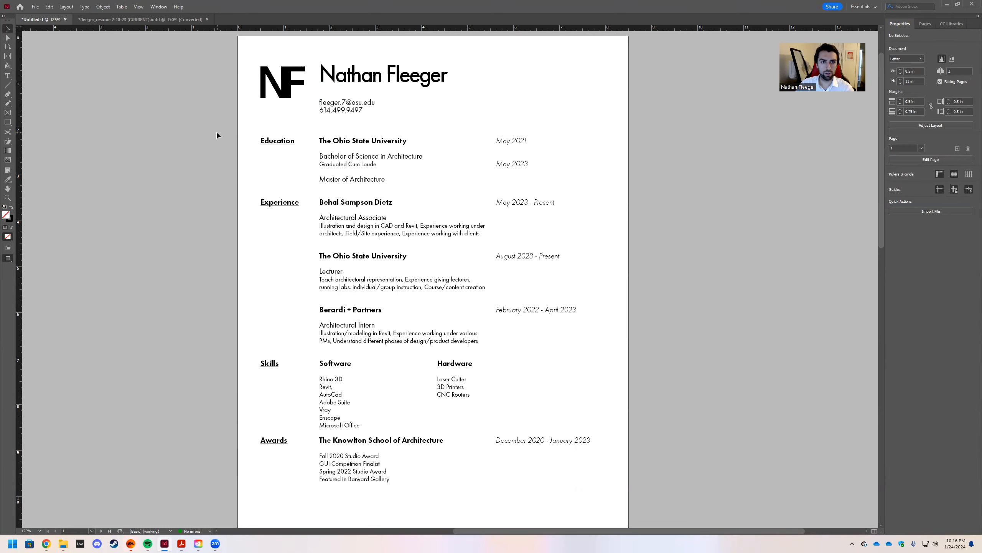
{"action": "scroll", "coordinate": [216, 132], "scroll_direction": "up", "scroll_amount": 1}
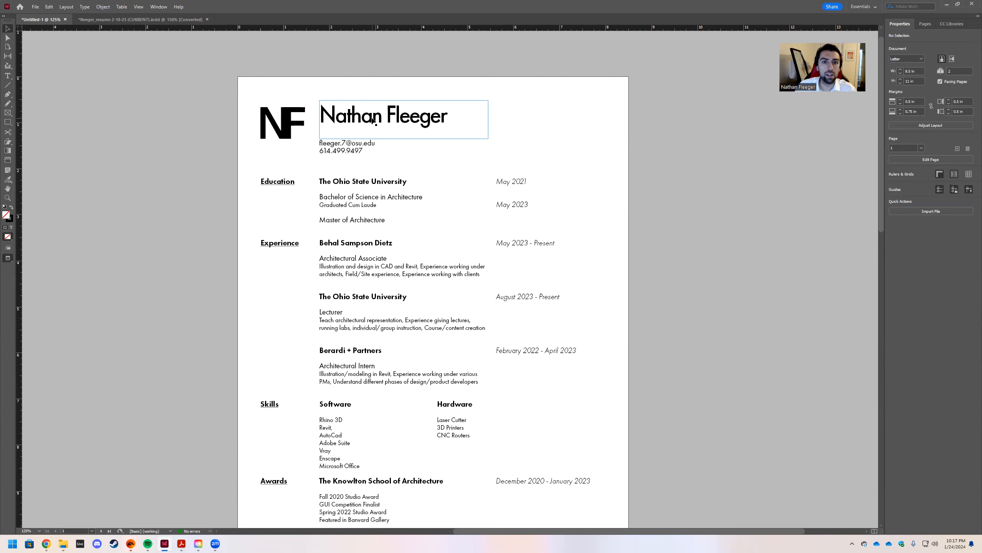
{"action": "left_click", "coordinate": [344, 117]}
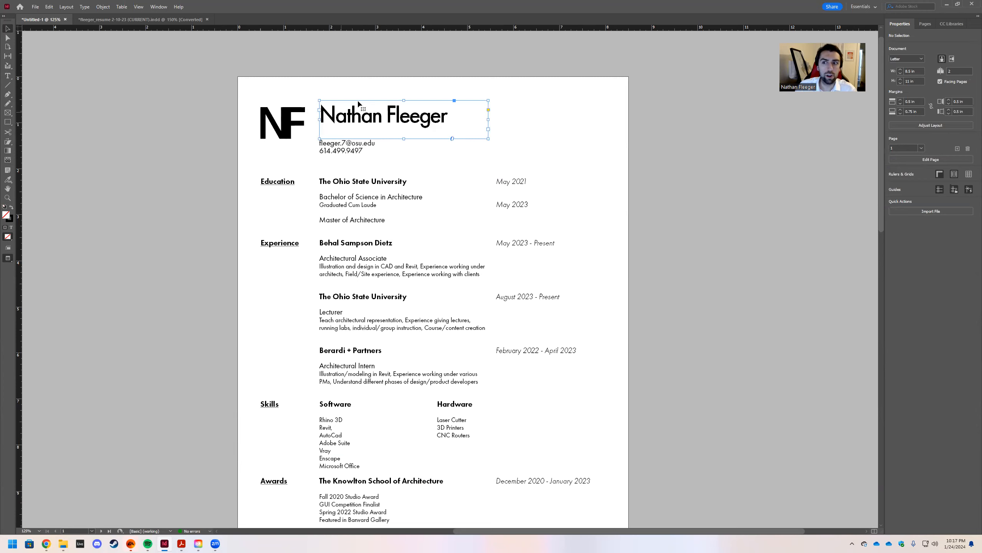
{"action": "left_click", "coordinate": [968, 410]}
{"action": "left_click", "coordinate": [272, 64]}
Move the NF monogram up to snap to the top-left margin corner, 0.5 in down.
{"action": "key", "text": "w"}
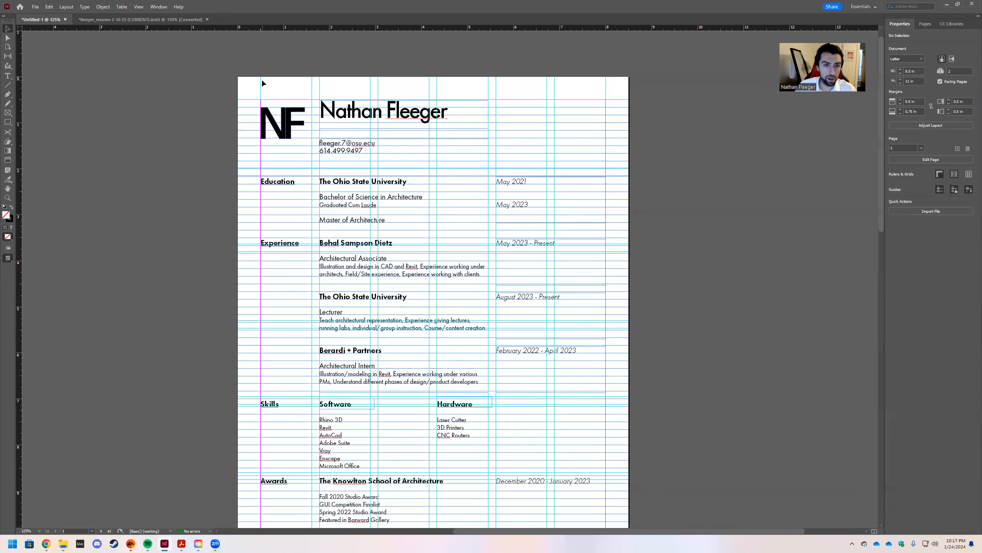
{"action": "left_click", "coordinate": [282, 125]}
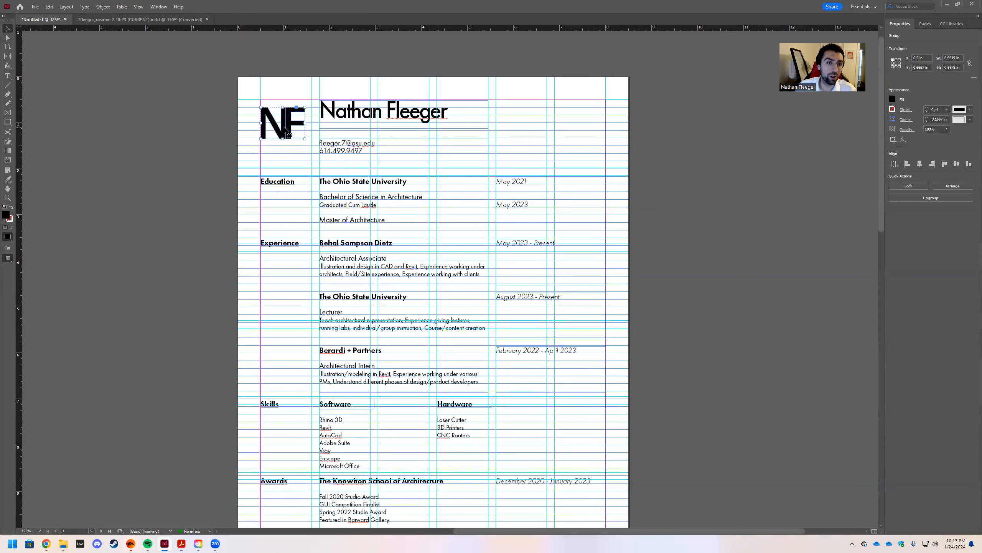
{"action": "left_click_drag", "start_coordinate": [286, 123], "coordinate": [288, 115]}
{"action": "left_click", "coordinate": [289, 89]}
{"action": "left_click", "coordinate": [288, 109]}
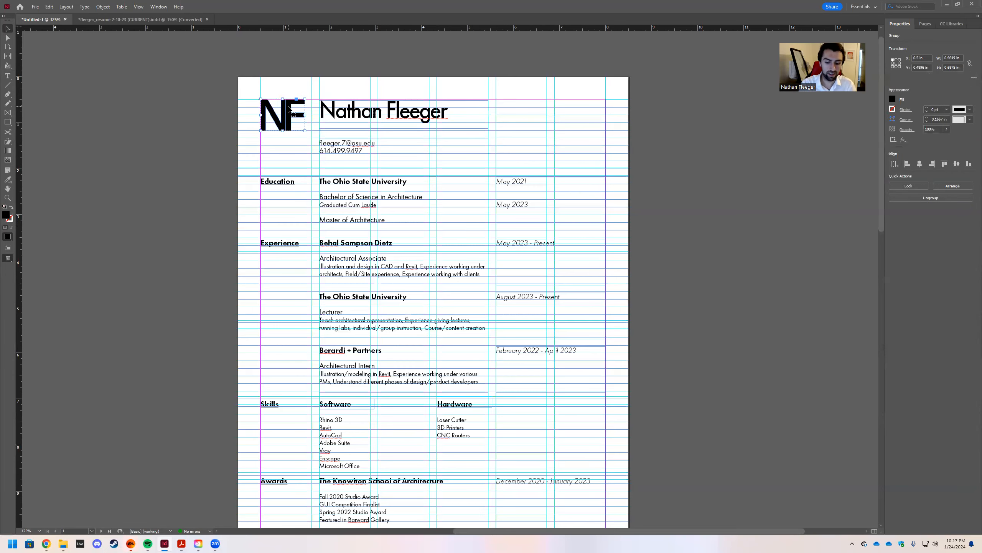
{"action": "key", "text": "ctrl+equal"}
{"action": "key", "text": "ctrl+equal"}
{"action": "key", "text": "ctrl+equal"}
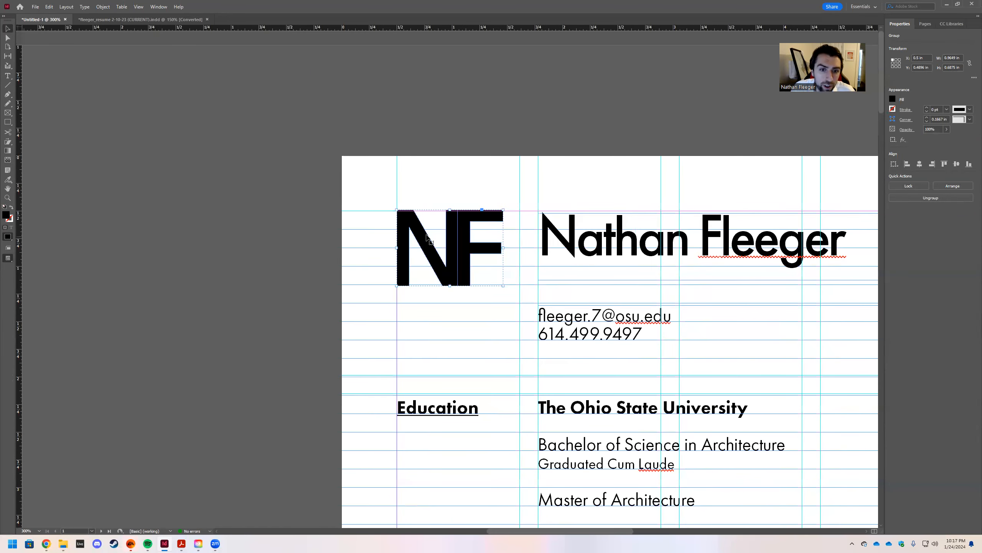
{"action": "left_click_drag", "start_coordinate": [411, 221], "coordinate": [410, 221]}
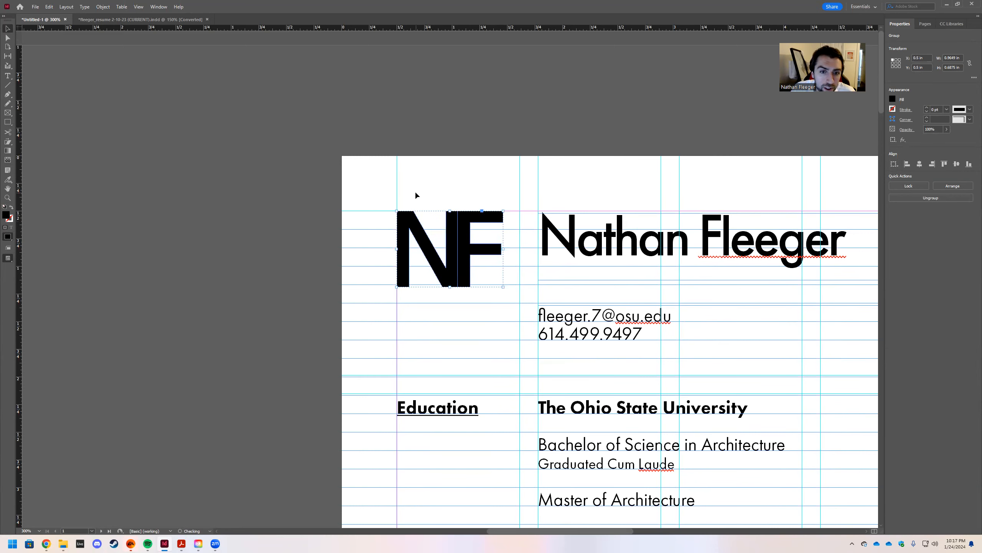
{"action": "left_click", "coordinate": [416, 196]}
Raise the name heading's frame to the top margin as well.
{"action": "scroll", "coordinate": [400, 213], "scroll_direction": "right", "scroll_amount": 5}
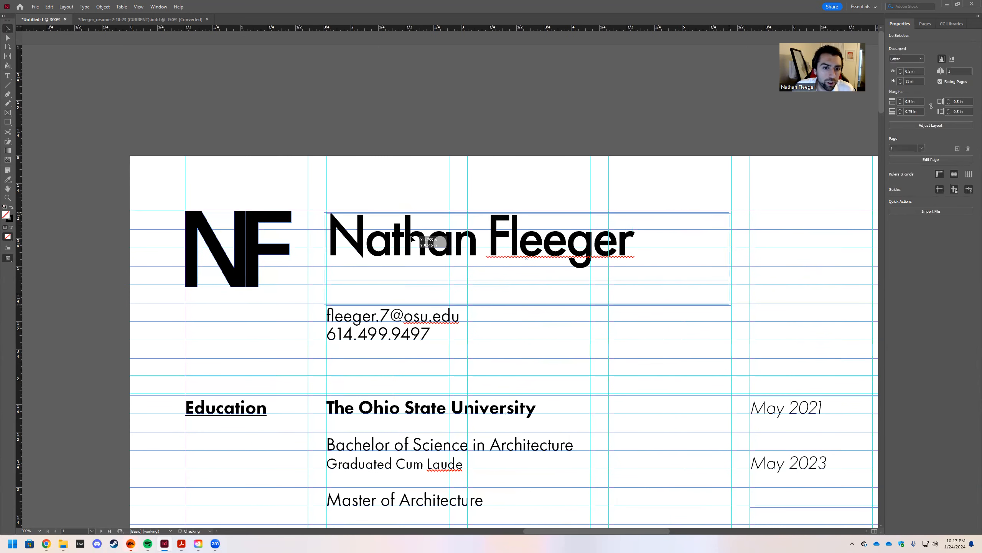
{"action": "left_click_drag", "start_coordinate": [414, 238], "coordinate": [414, 236]}
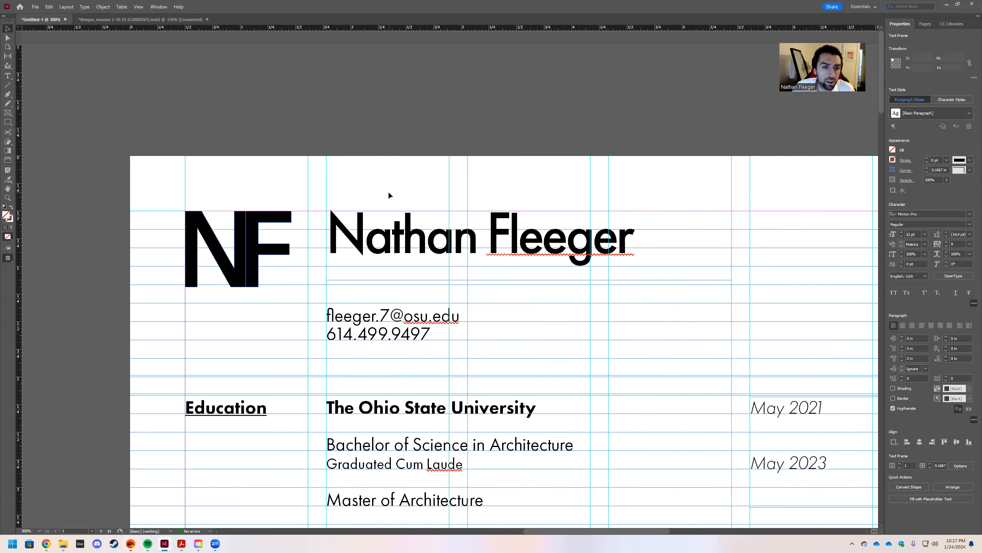
{"action": "left_click", "coordinate": [388, 190]}
{"action": "left_click", "coordinate": [345, 226]}
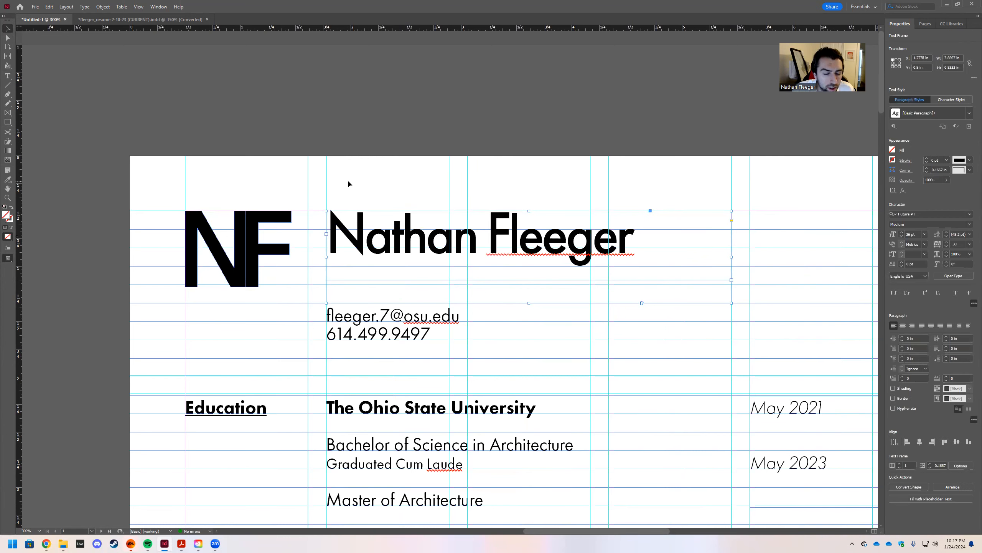
{"action": "left_click", "coordinate": [349, 183]}
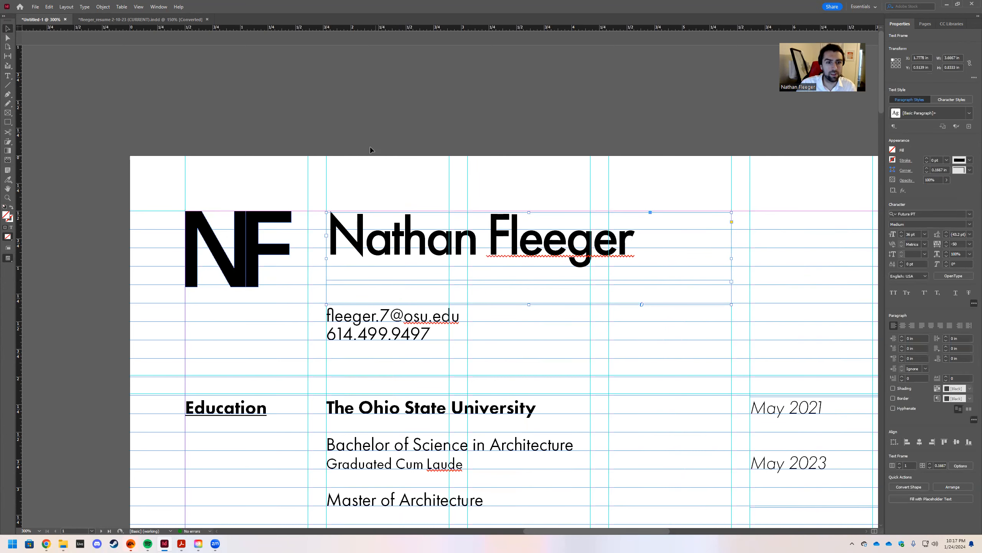
{"action": "scroll", "coordinate": [366, 127], "scroll_direction": "down", "scroll_amount": 2}
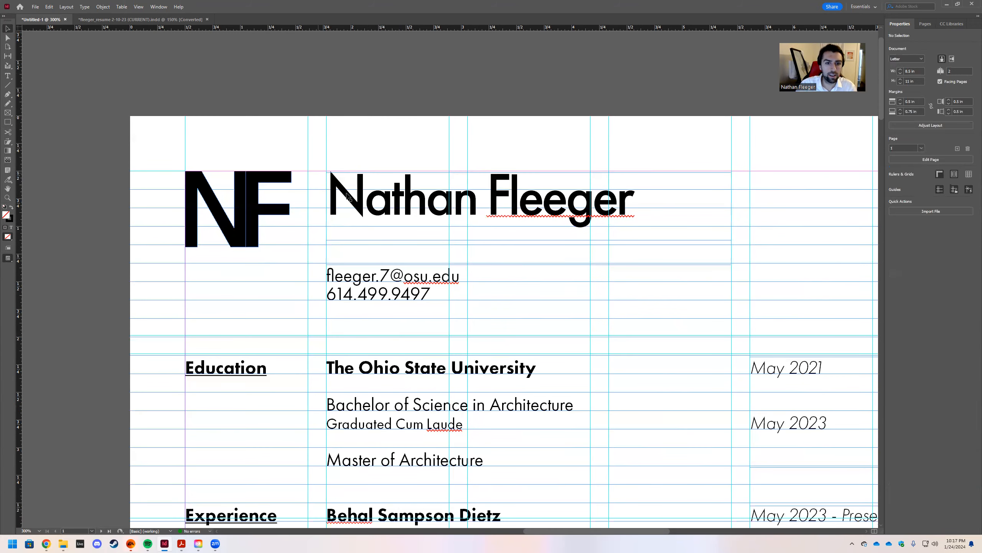
{"action": "scroll", "coordinate": [345, 130], "scroll_direction": "right", "scroll_amount": 4}
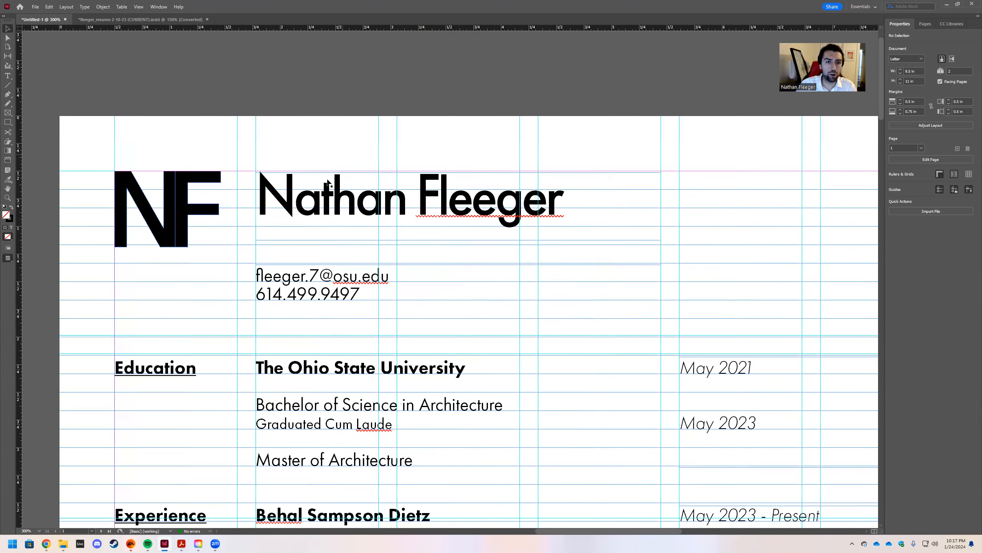
Retype the first name and surname in all capitals.
{"action": "key", "text": "t"}
{"action": "left_click", "coordinate": [298, 200]}
{"action": "left_click_drag", "start_coordinate": [298, 199], "coordinate": [402, 209]}
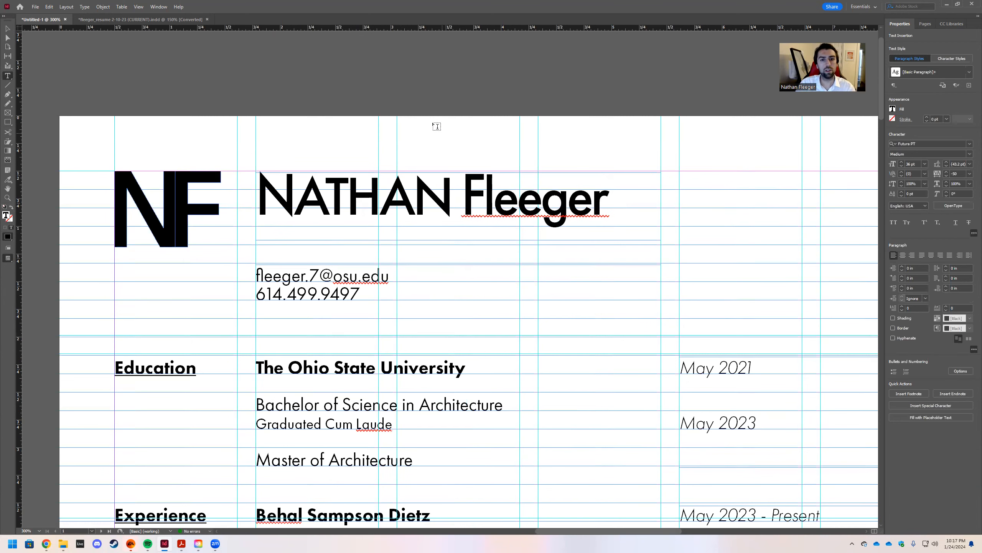
{"action": "left_click", "coordinate": [399, 113]}
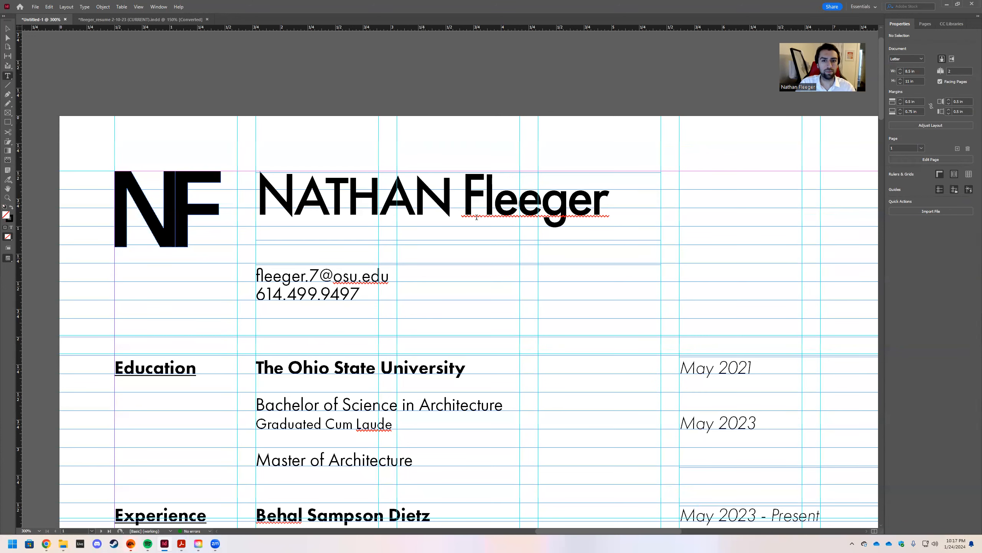
{"action": "left_click_drag", "start_coordinate": [484, 204], "coordinate": [602, 212]}
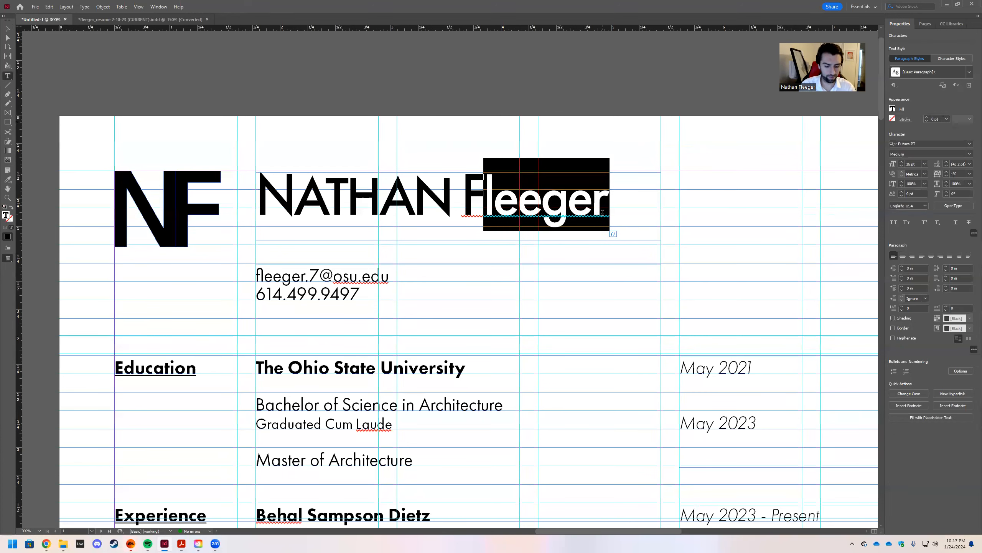
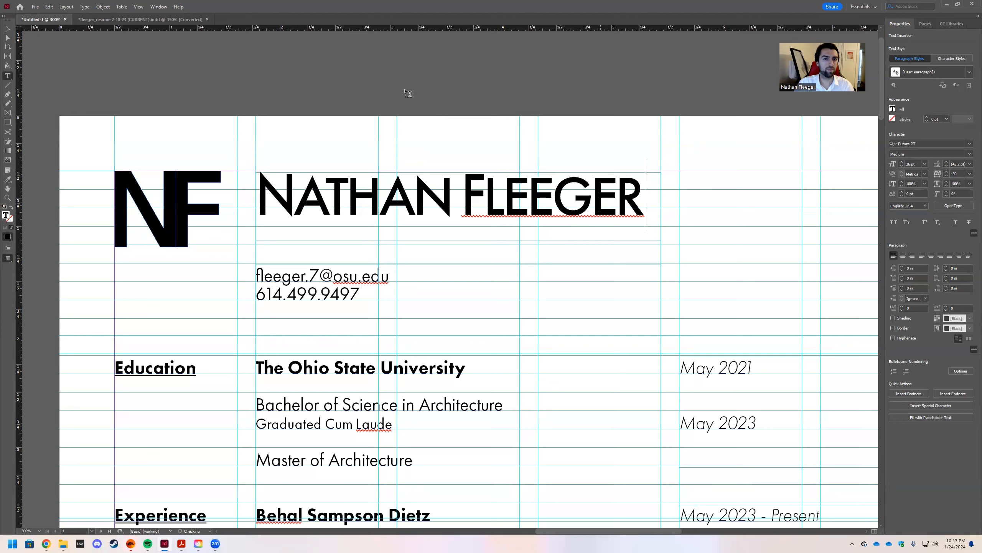
Nudge the contact details frame up directly beneath the name and zoom out to the page.
{"action": "left_click", "coordinate": [7, 29]}
{"action": "left_click", "coordinate": [303, 118]}
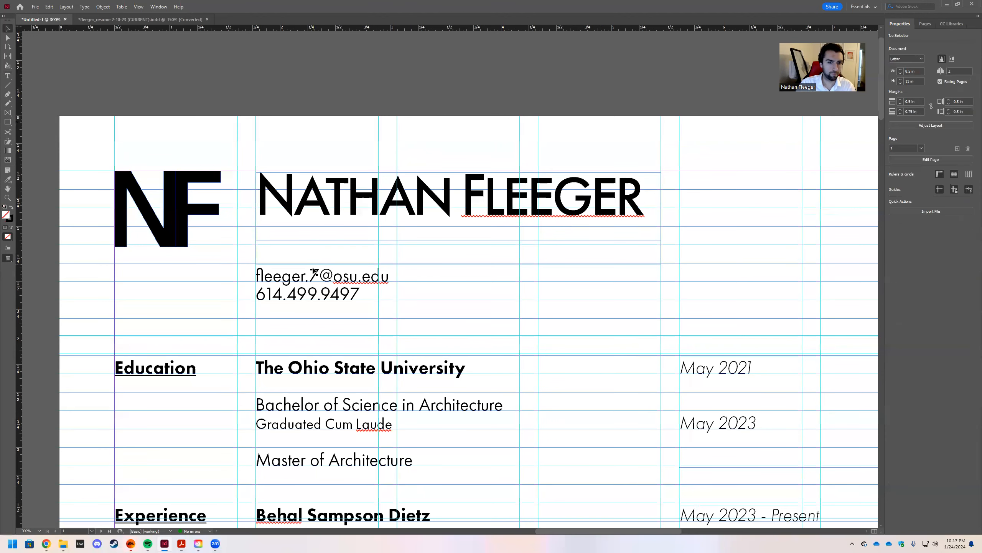
{"action": "left_click", "coordinate": [301, 282]}
{"action": "key", "text": "Up"}
{"action": "key", "text": "Up"}
{"action": "key", "text": "Up"}
{"action": "key", "text": "Up"}
{"action": "key", "text": "Up"}
{"action": "key", "text": "Up"}
{"action": "key", "text": "Up"}
{"action": "key", "text": "Up"}
{"action": "key", "text": "Up"}
{"action": "key", "text": "Up"}
{"action": "key", "text": "Up"}
{"action": "key", "text": "Up"}
{"action": "key", "text": "Up"}
{"action": "key", "text": "Up"}
{"action": "key", "text": "Up"}
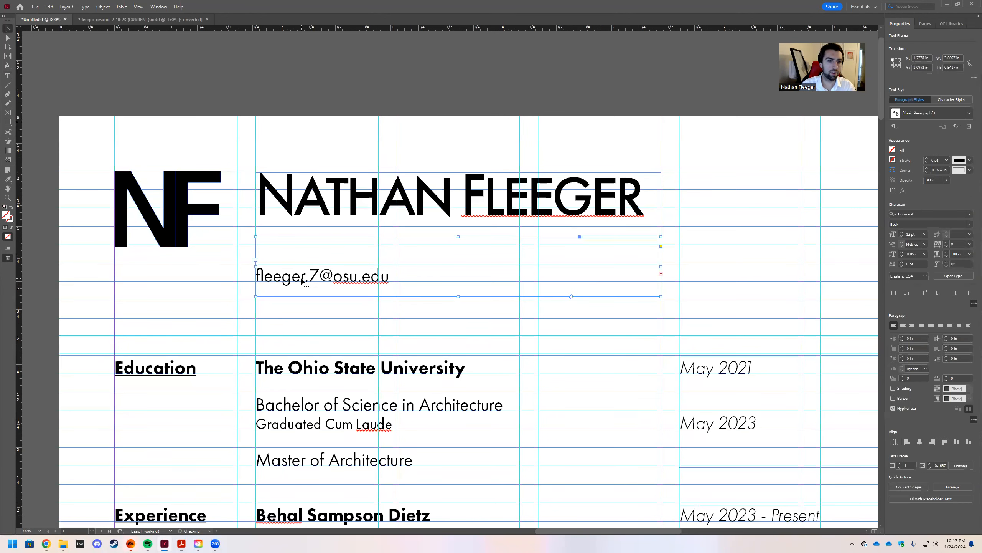
{"action": "key", "text": "Up"}
{"action": "key", "text": "Up"}
{"action": "key", "text": "Up"}
{"action": "key", "text": "Up"}
{"action": "key", "text": "Up"}
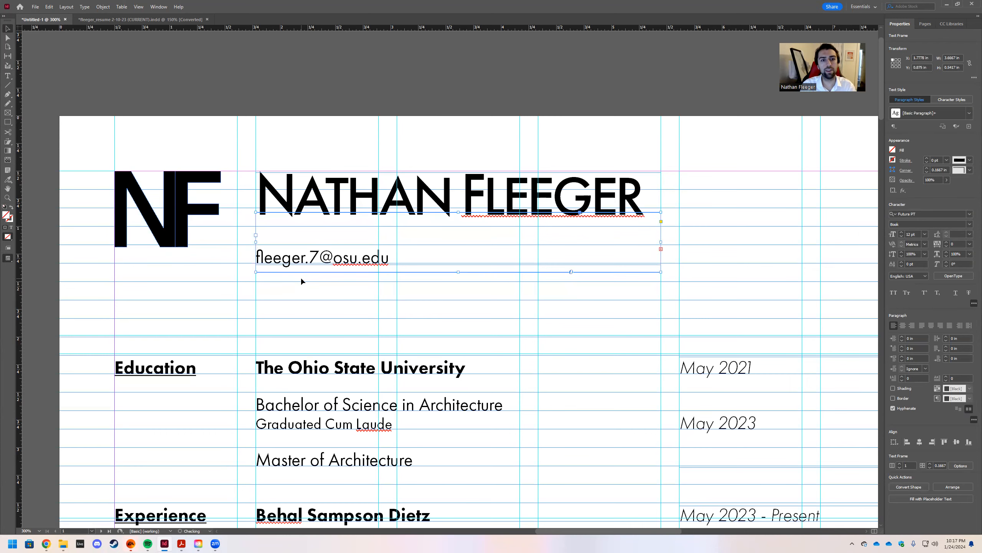
{"action": "left_click", "coordinate": [199, 107]}
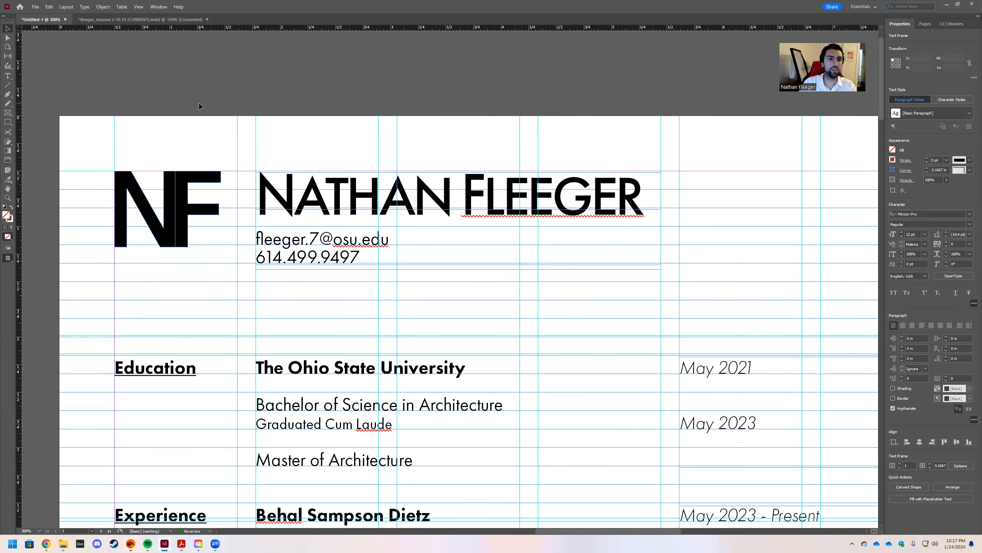
{"action": "key", "text": "ctrl+1"}
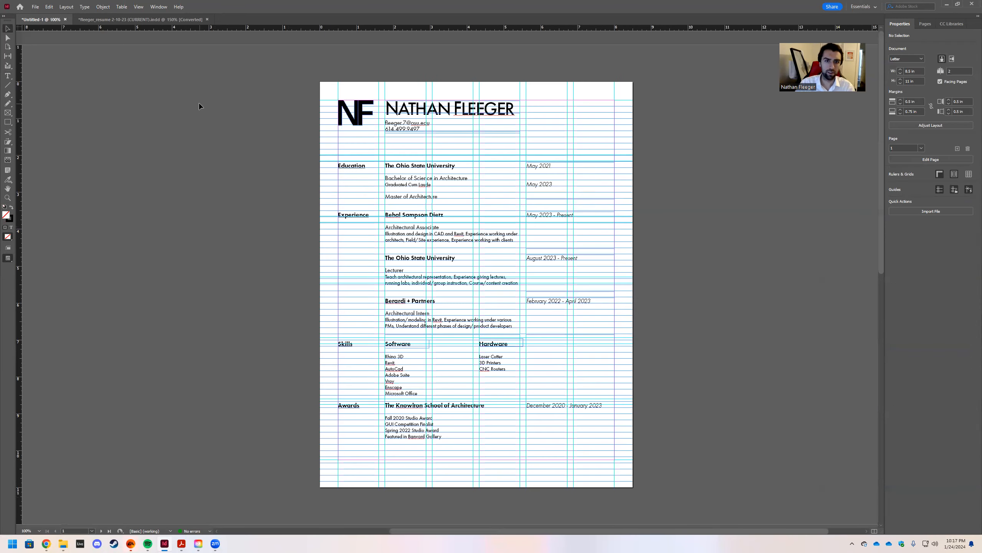
Preview the finished résumé with guides hidden, briefly zooming in and out.
{"action": "key", "text": "w"}
{"action": "scroll", "coordinate": [193, 143], "scroll_direction": "right", "scroll_amount": 3}
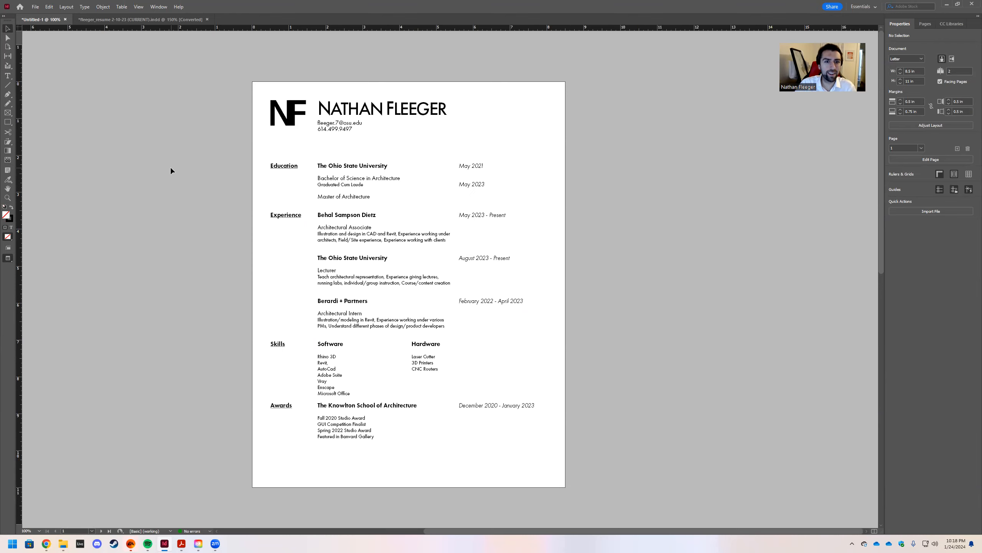
{"action": "key", "text": "ctrl+equal"}
{"action": "key", "text": "ctrl+minus"}
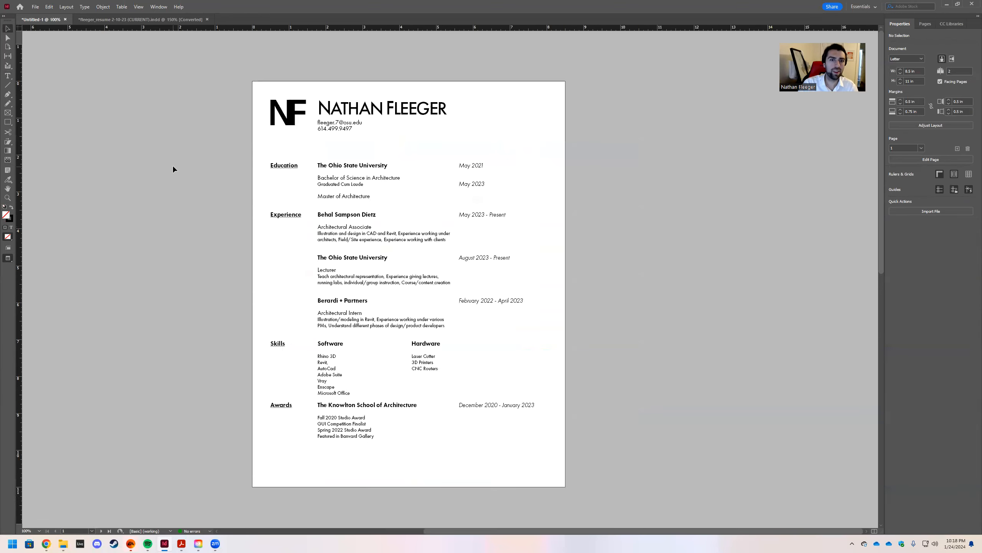